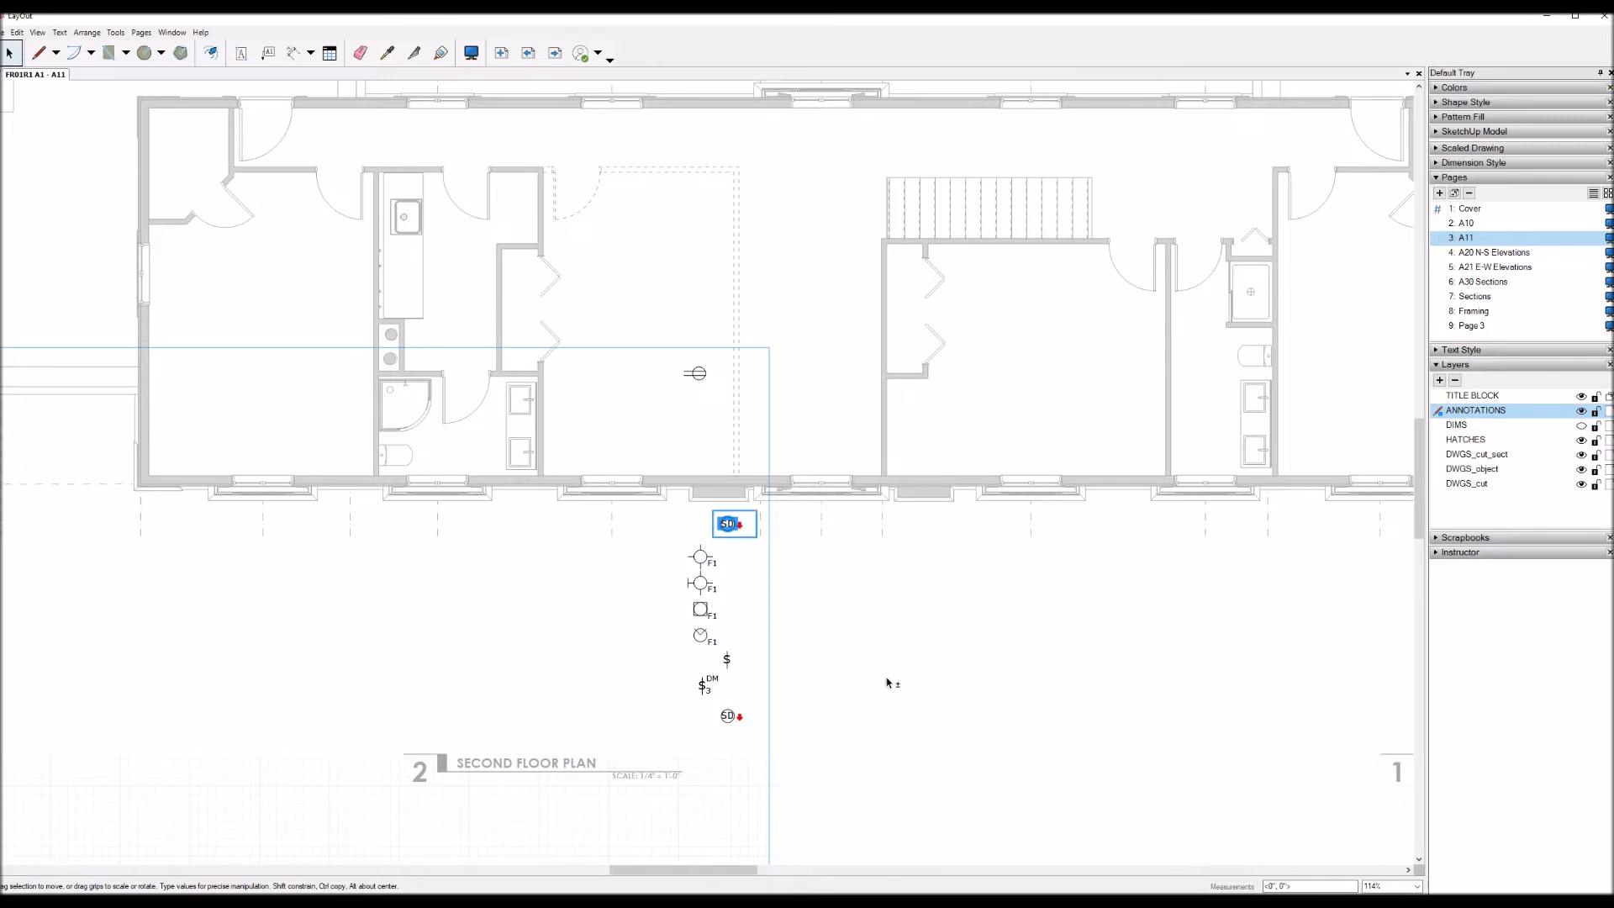
# Step: Move the duplicated SD smoke detector symbol into the open area beside the staircase on the second floor plan
pyautogui.press('Right')
pyautogui.press('Right')
pyautogui.press('Right')
pyautogui.press('Right')
pyautogui.press('Right')
pyautogui.press('Right')
pyautogui.press('Right')
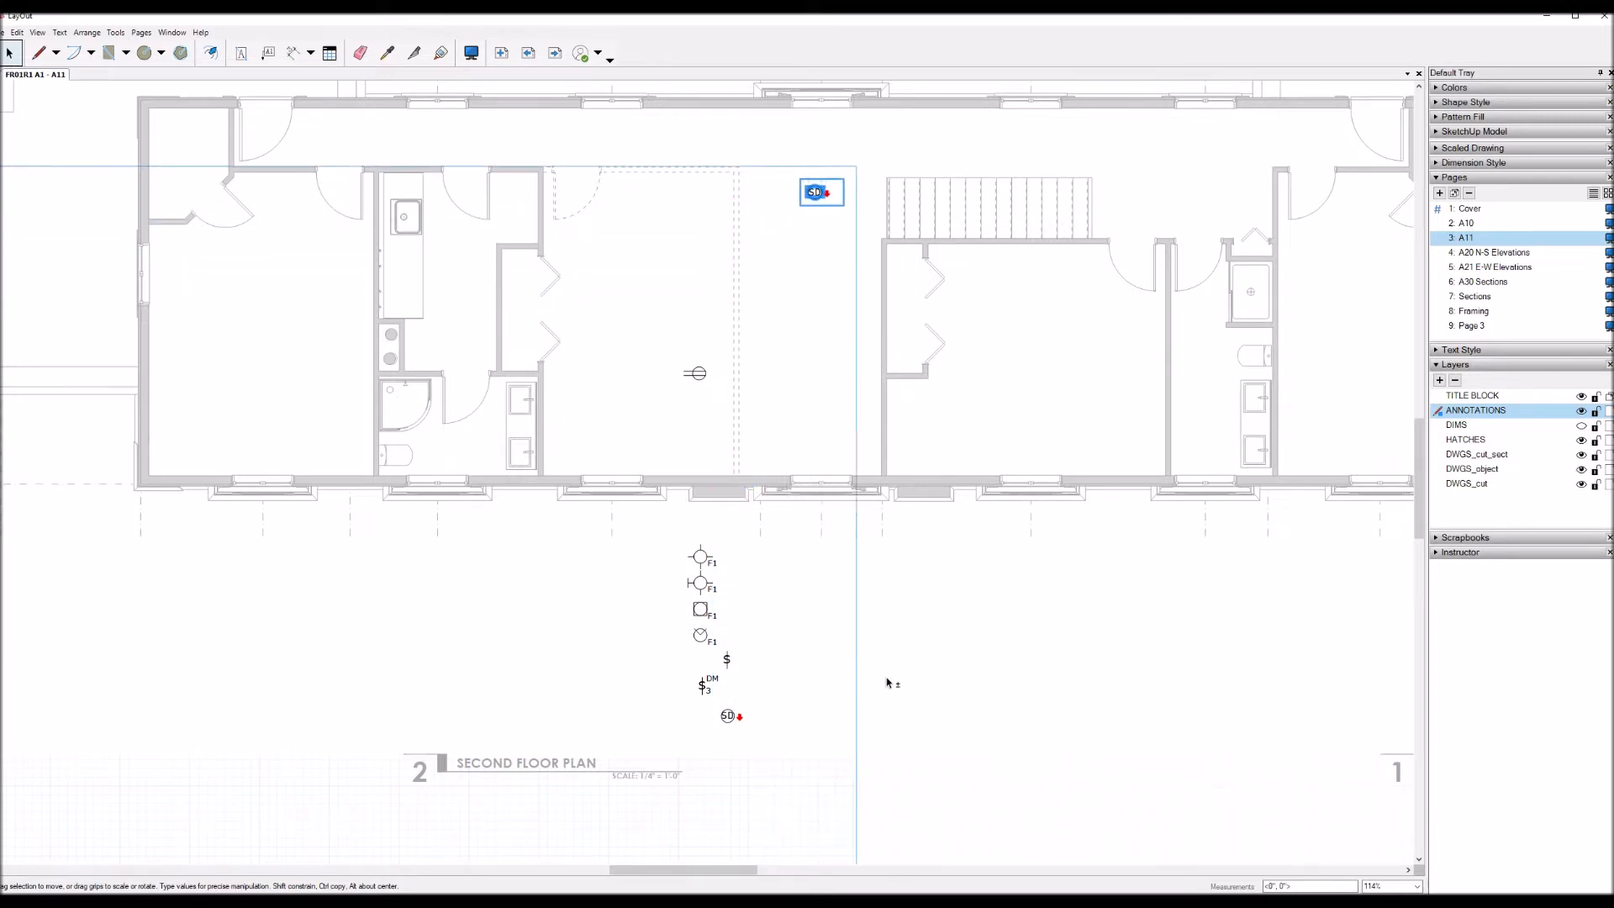
pyautogui.press('Down')
pyautogui.press('Down')
# Step: Copy the SD symbol from beside the staircase into the hallway above the closet next to the kitchenette
pyautogui.hotkey('ctrl', 'shift', 'Up')
pyautogui.hotkey('shift', 'Up')
pyautogui.hotkey('shift', 'Up')
pyautogui.hotkey('shift', 'Up')
pyautogui.hotkey('shift', 'Left')
pyautogui.hotkey('shift', 'Left')
pyautogui.hotkey('shift', 'Left')
pyautogui.hotkey('shift', 'Left')
pyautogui.hotkey('shift', 'Left')
pyautogui.hotkey('shift', 'Left')
pyautogui.hotkey('shift', 'Left')
pyautogui.press('Left')
pyautogui.press('Left')
pyautogui.press('Left')
pyautogui.press('Left')
pyautogui.press('Left')
pyautogui.press('Left')
pyautogui.press('Left')
pyautogui.press('Left')
pyautogui.press('Left')
pyautogui.press('Left')
pyautogui.press('Left')
pyautogui.press('Left')
# Step: Copy the hallway SD symbol into the leftmost bedroom, just inside its door by the kitchenette wall
pyautogui.hotkey('ctrl', 'Left')
pyautogui.press('Left')
pyautogui.press('Left')
pyautogui.press('Left')
pyautogui.press('Left')
pyautogui.press('Left')
pyautogui.press('Left')
pyautogui.press('Left')
pyautogui.press('Left')
pyautogui.press('Left')
pyautogui.press('Down')
pyautogui.press('Down')
pyautogui.press('Down')
pyautogui.press('Down')
pyautogui.press('Down')
# Step: Copy the leftmost bedroom's SD symbol into the dashed-outline room, near its dashed door
pyautogui.hotkey('ctrl', 'Right')
pyautogui.press('Right')
pyautogui.press('Right')
pyautogui.press('Right')
pyautogui.press('Right')
pyautogui.press('Right')
pyautogui.press('Right')
pyautogui.press('Right')
pyautogui.press('Right')
pyautogui.press('Right')
pyautogui.press('Right')
pyautogui.press('Right')
pyautogui.press('Right')
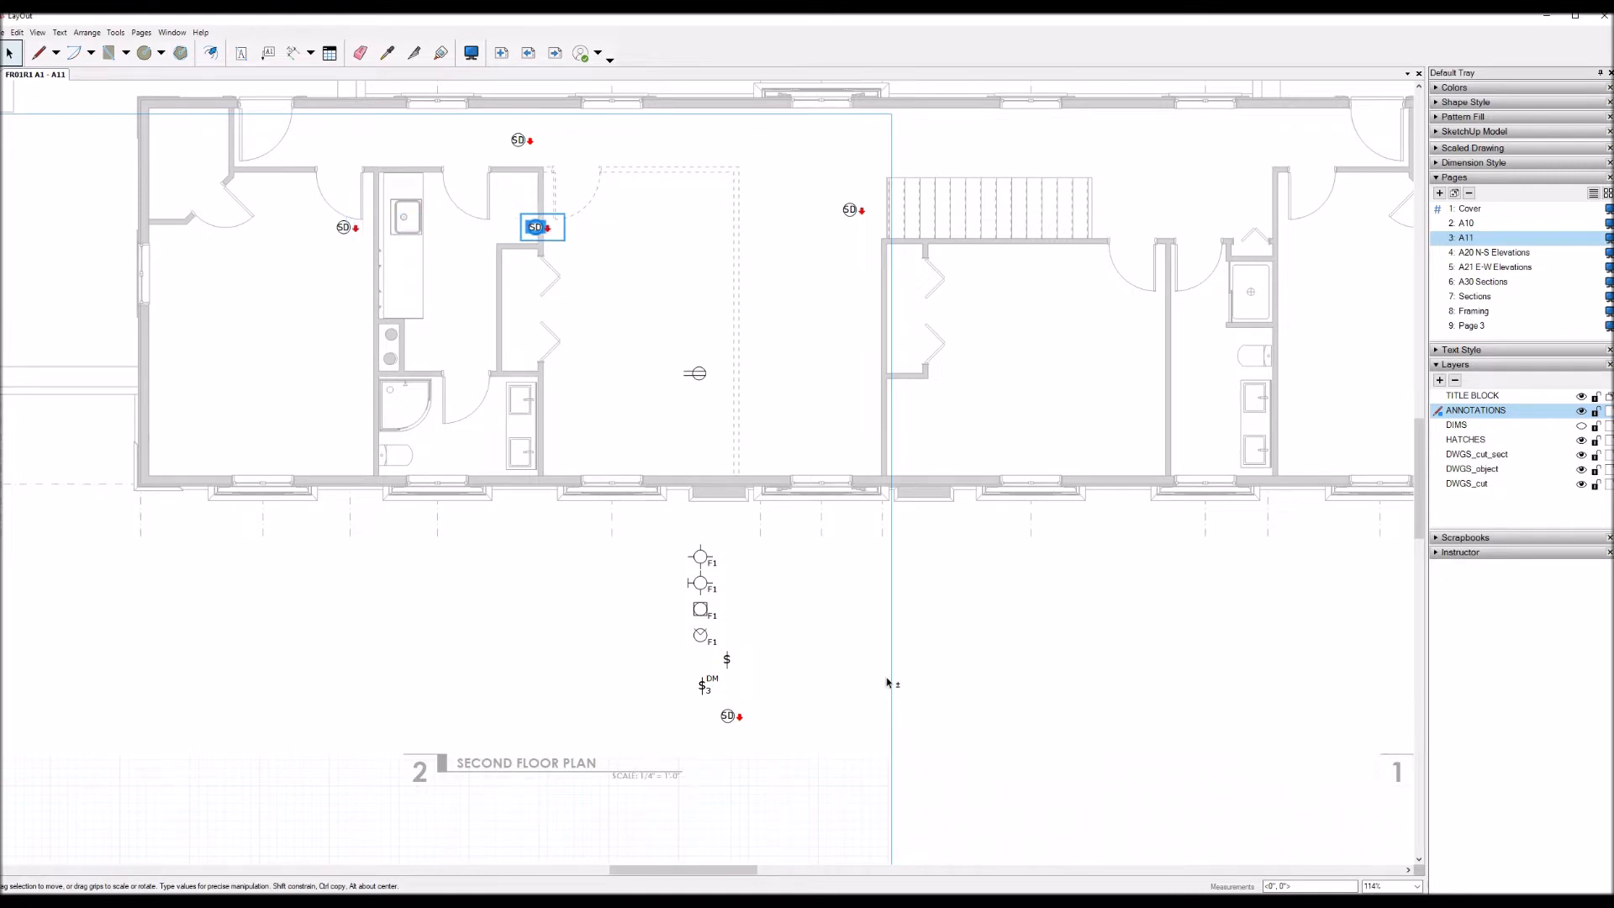
pyautogui.press('Right')
# Step: Copy the SD symbol from the dashed-outline room into the bedroom below the stairs, just inside its door
pyautogui.hotkey('ctrl', 'Right')
pyautogui.press('Right')
pyautogui.press('Right')
pyautogui.press('Right')
pyautogui.press('Right')
pyautogui.press('Right')
pyautogui.press('Right')
pyautogui.press('Right')
pyautogui.press('Right')
pyautogui.press('Right')
pyautogui.press('Right')
pyautogui.press('Right')
pyautogui.press('Right')
pyautogui.press('Right')
pyautogui.press('Right')
pyautogui.press('Right')
pyautogui.press('Right')
pyautogui.press('Right')
pyautogui.press('Right')
pyautogui.press('Right')
pyautogui.press('Right')
pyautogui.press('Right')
pyautogui.press('Right')
pyautogui.press('Right')
pyautogui.press('Right')
pyautogui.press('Right')
pyautogui.press('Right')
pyautogui.press('Right')
pyautogui.press('Right')
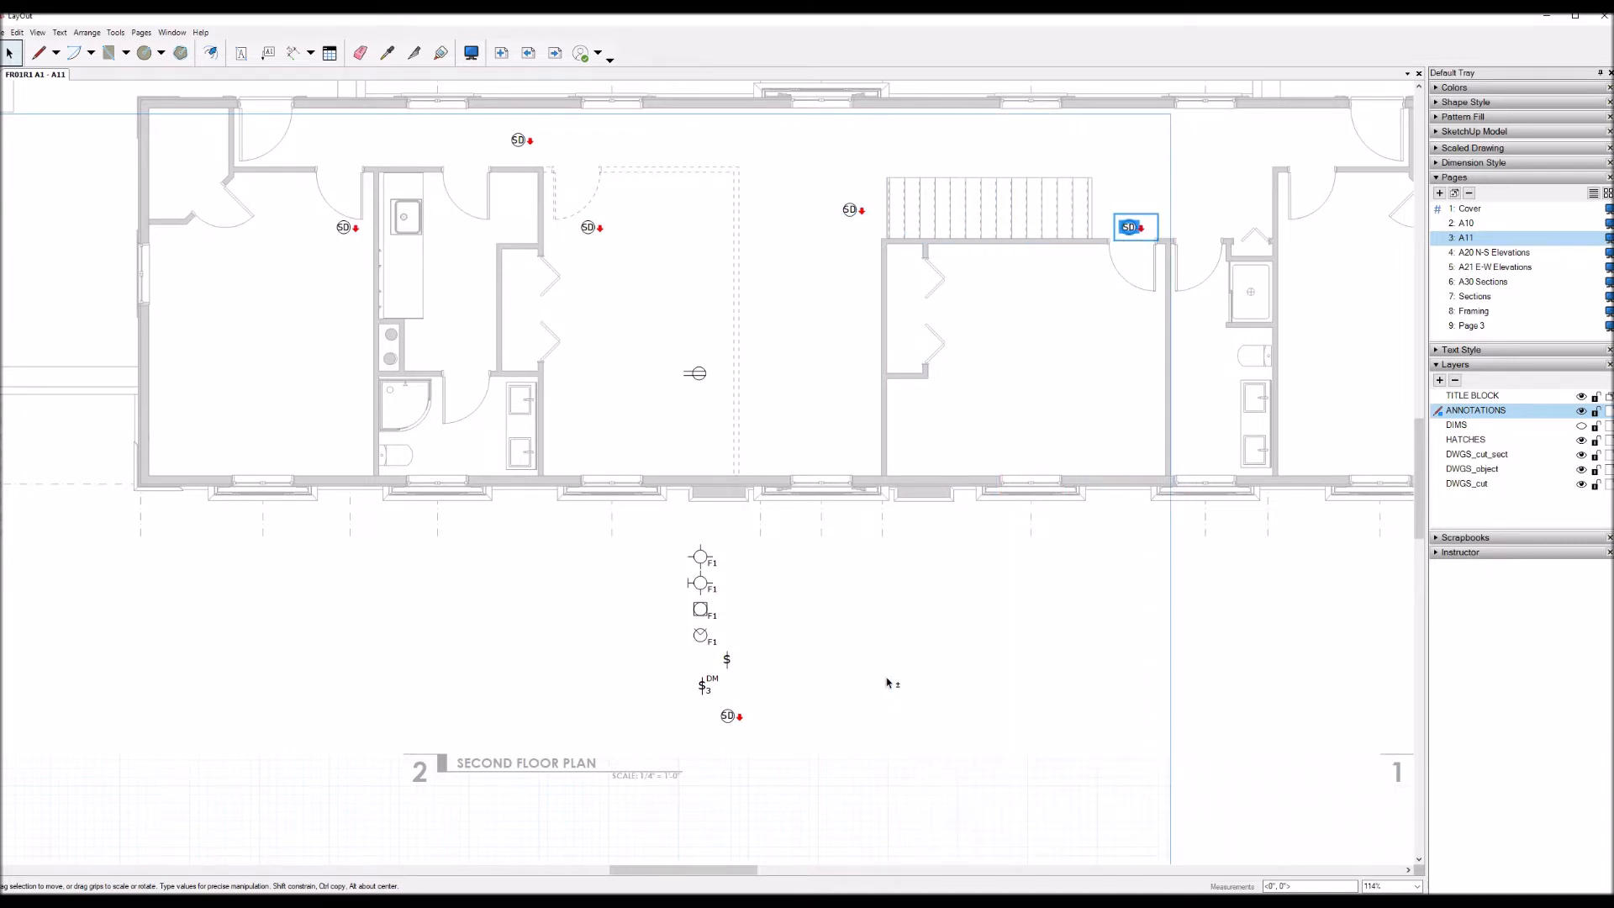
pyautogui.press('Down')
pyautogui.press('Down')
pyautogui.press('Down')
pyautogui.press('Down')
pyautogui.press('Down')
pyautogui.press('Up')
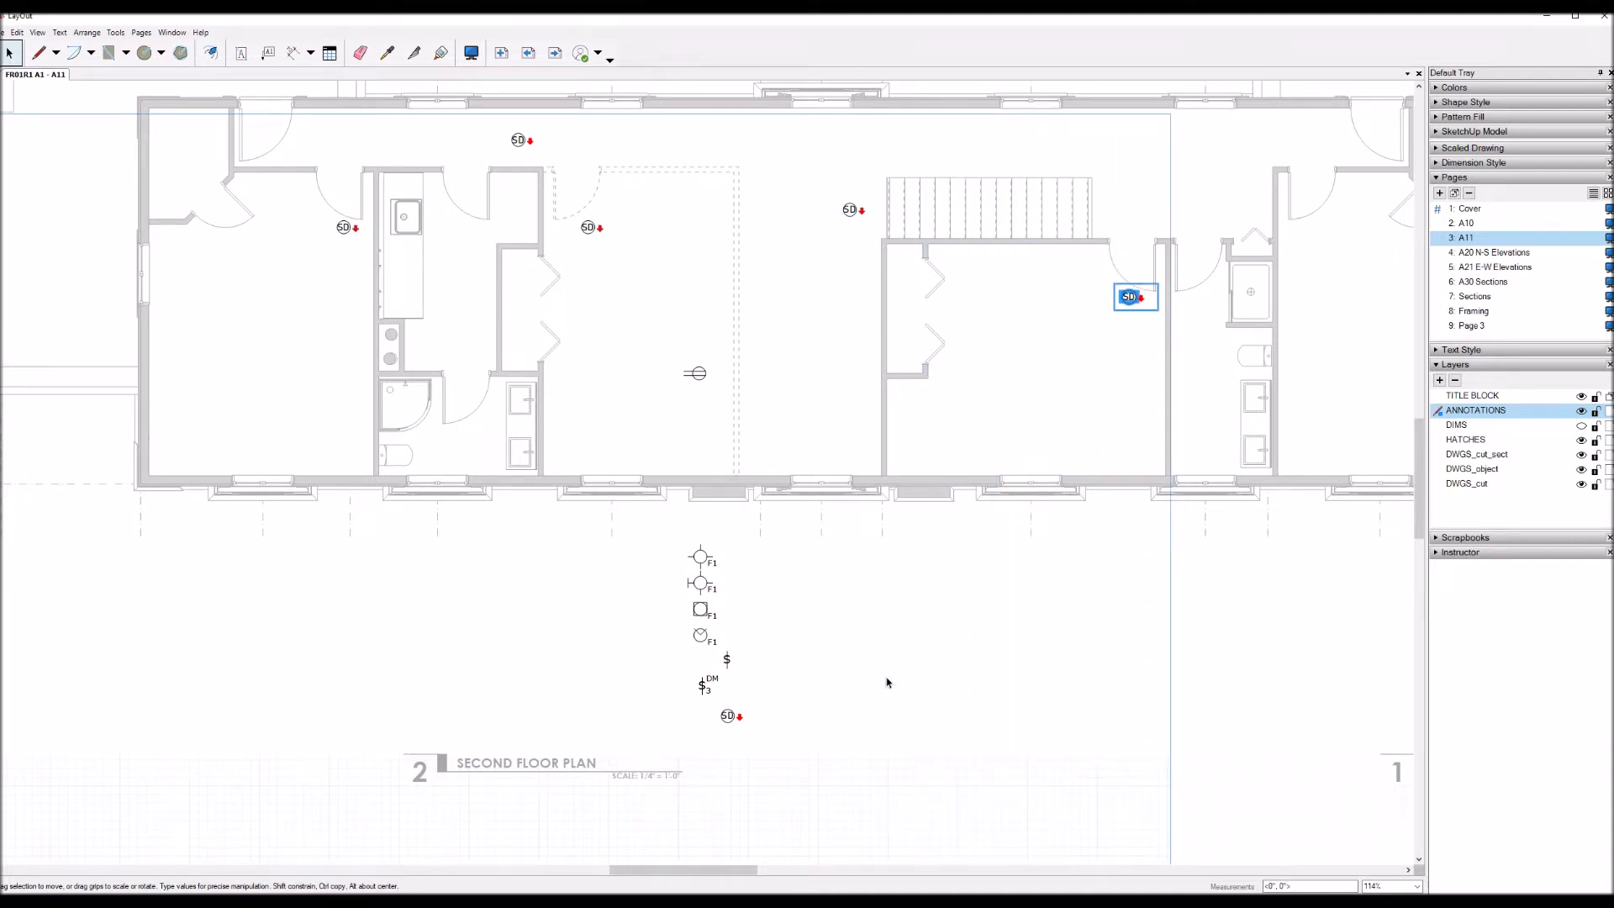
# Step: Copy the SD symbol from the bedroom below the stairs into the hallway outside the adjacent bathroom door
pyautogui.hotkey('ctrl', 'Up')
pyautogui.press('Up')
pyautogui.press('Up')
pyautogui.press('Right')
pyautogui.press('Right')
pyautogui.press('Right')
pyautogui.press('Right')
# Step: Copy the SD symbol from outside the bathroom into the room right of the bathroom, just inside its door
pyautogui.hotkey('ctrl', 'Right')
pyautogui.press('Right')
pyautogui.press('Right')
pyautogui.press('Right')
pyautogui.press('Right')
pyautogui.press('Right')
pyautogui.press('Right')
pyautogui.press('Down')
pyautogui.press('Down')
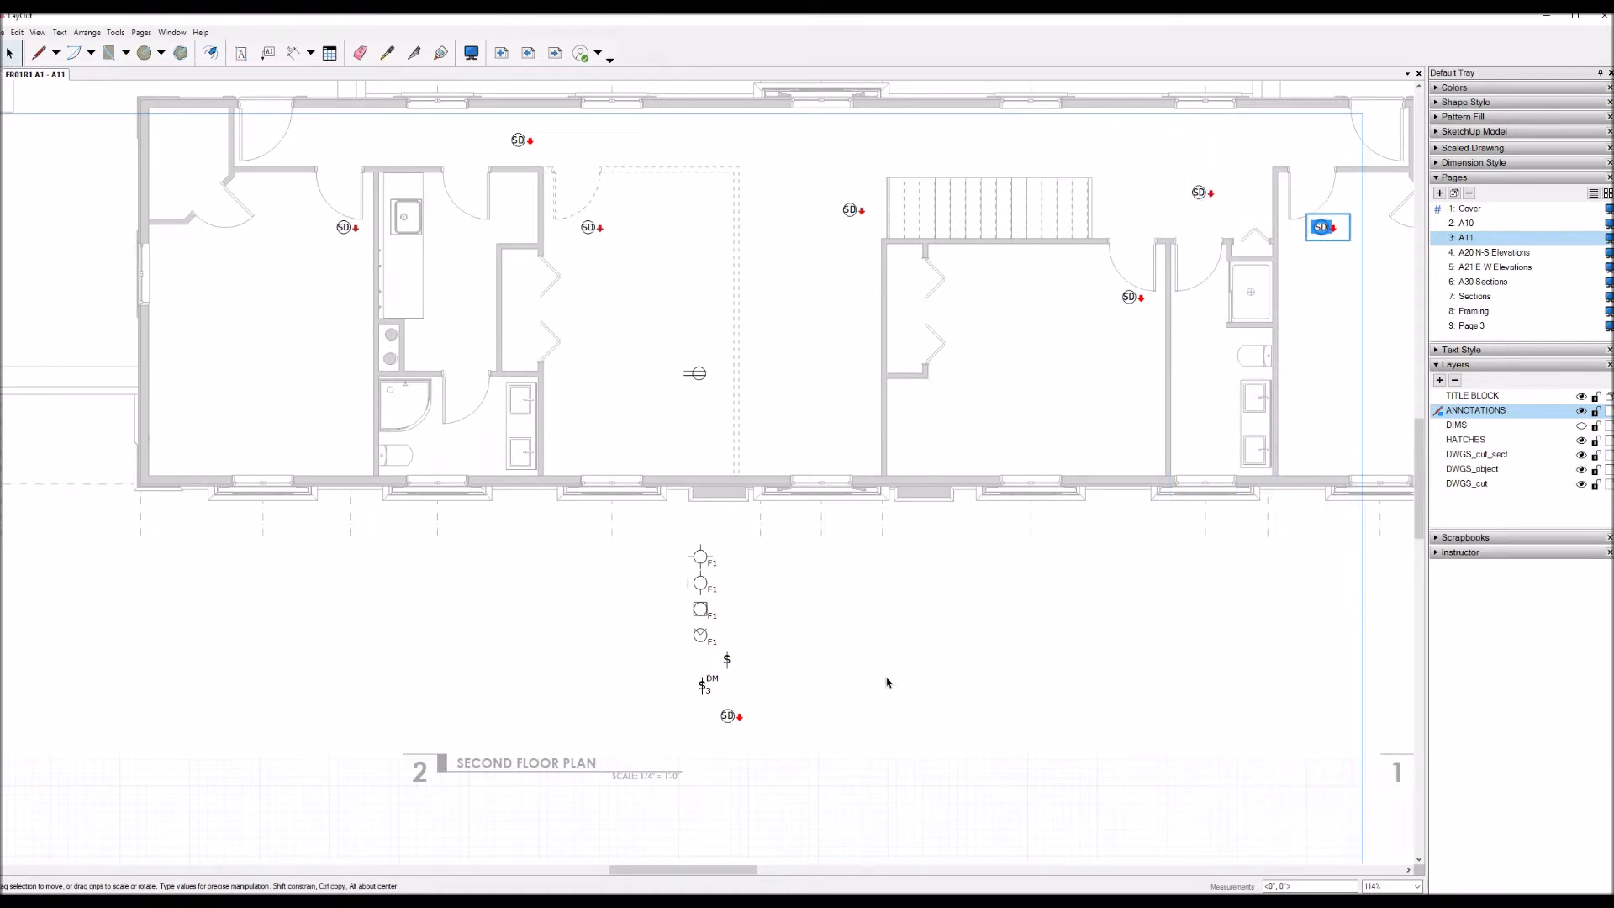
# Step: Copy the square F1 light symbol from the symbol column into the leftmost bedroom, centered above its lower window
pyautogui.click(705, 566)
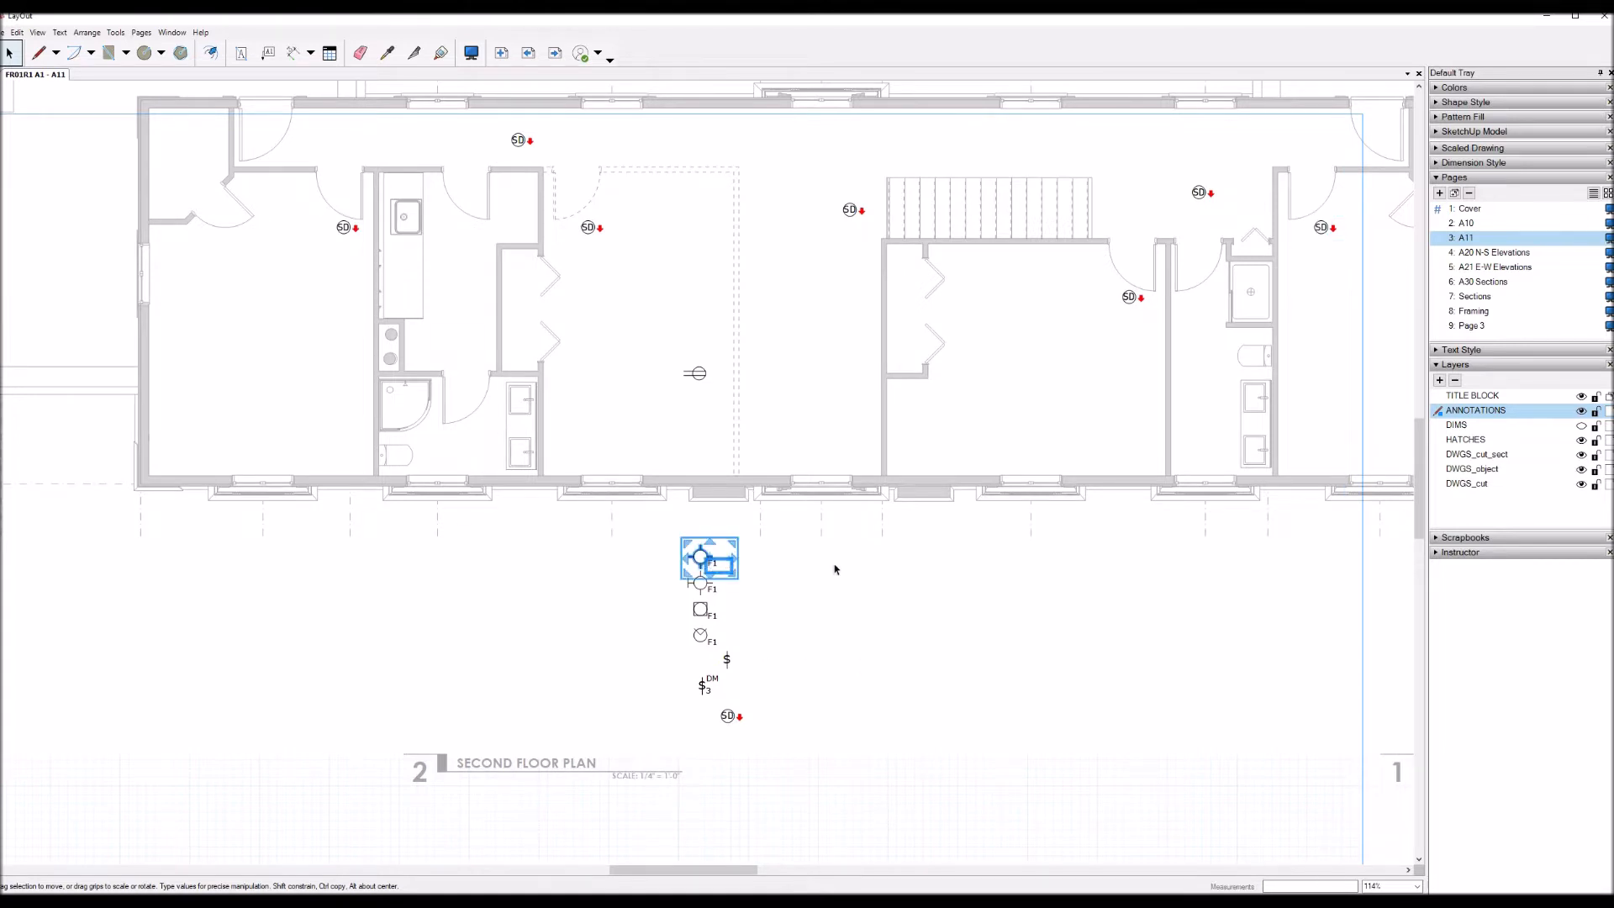
pyautogui.click(708, 608)
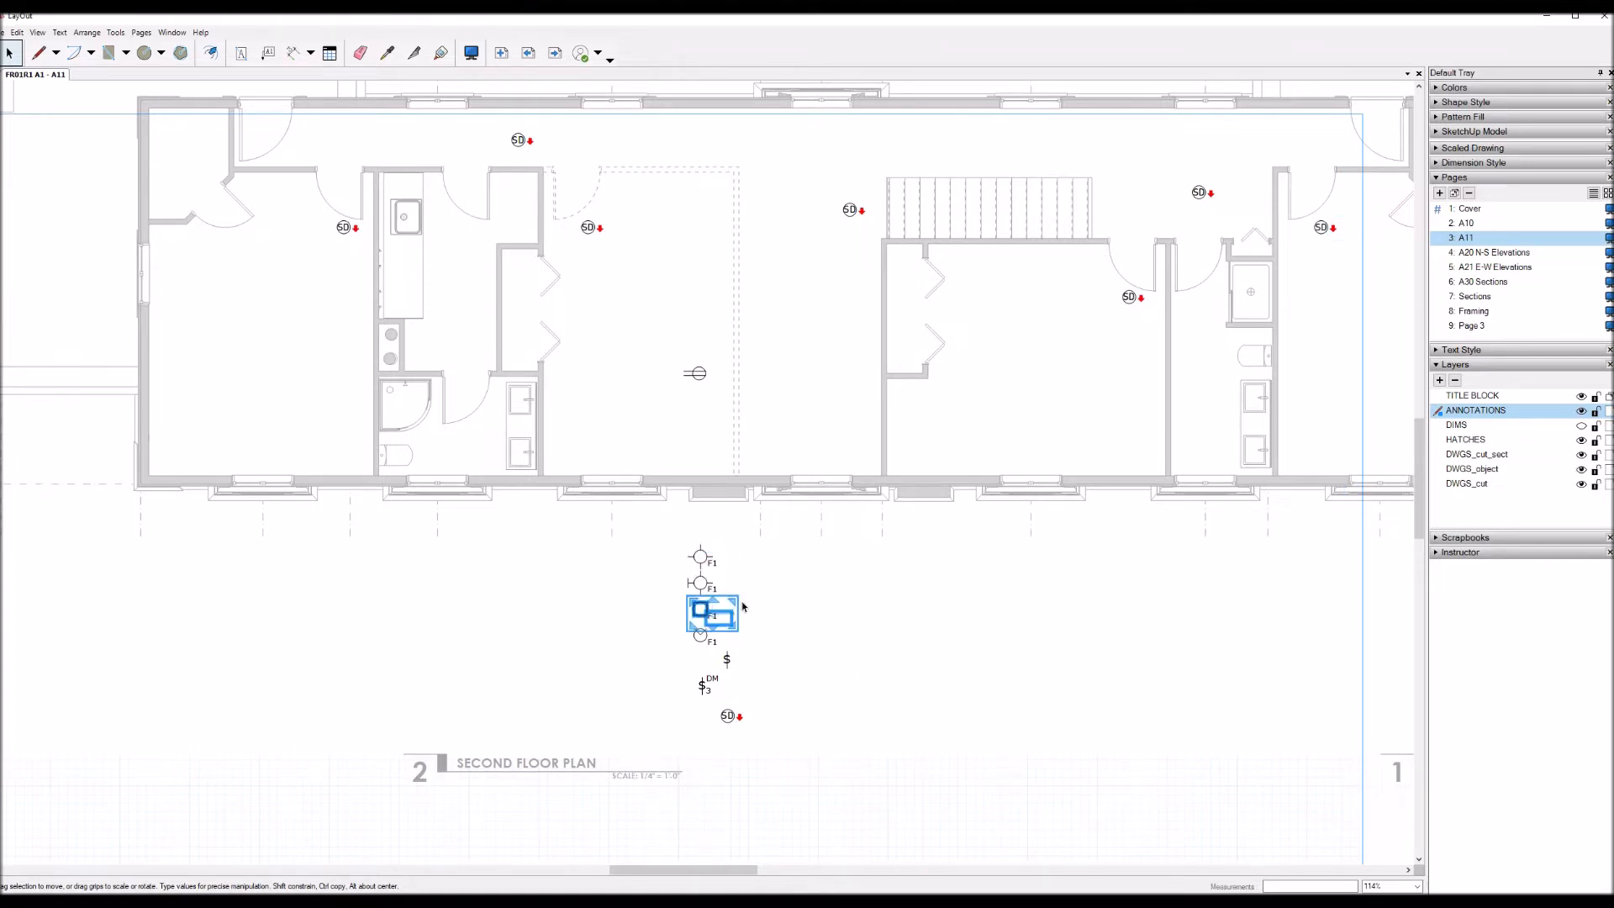
pyautogui.hotkey('ctrl', 'Left')
pyautogui.press('Left')
pyautogui.press('Left')
pyautogui.press('Left')
pyautogui.press('Left')
pyautogui.press('Left')
pyautogui.press('Left')
pyautogui.press('Left')
pyautogui.press('Left')
pyautogui.press('Left')
pyautogui.press('Left')
pyautogui.press('Left')
pyautogui.press('Left')
pyautogui.press('Left')
pyautogui.press('Left')
pyautogui.press('Left')
pyautogui.press('Left')
pyautogui.press('Left')
pyautogui.press('Left')
pyautogui.press('Left')
pyautogui.press('Left')
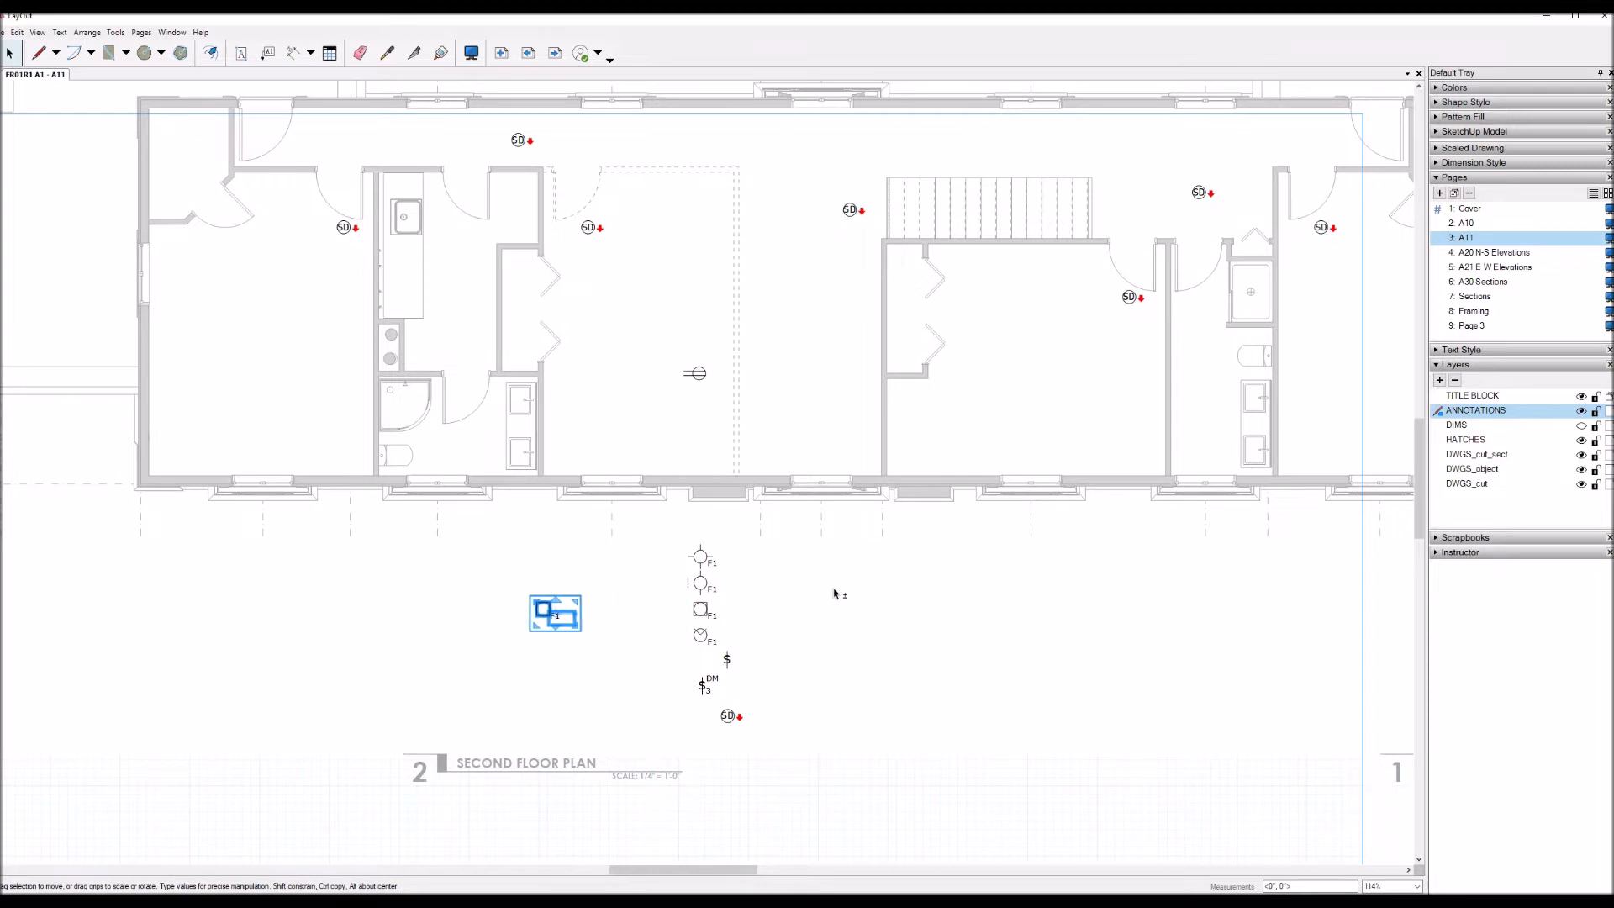
pyautogui.press('Left')
pyautogui.press('Left')
pyautogui.press('Left')
pyautogui.press('Left')
pyautogui.press('Up')
pyautogui.press('Up')
pyautogui.press('Up')
pyautogui.press('Up')
pyautogui.press('Up')
pyautogui.press('Up')
pyautogui.press('Up')
pyautogui.press('Up')
pyautogui.press('Up')
pyautogui.press('Up')
pyautogui.press('Up')
pyautogui.press('Up')
pyautogui.press('Up')
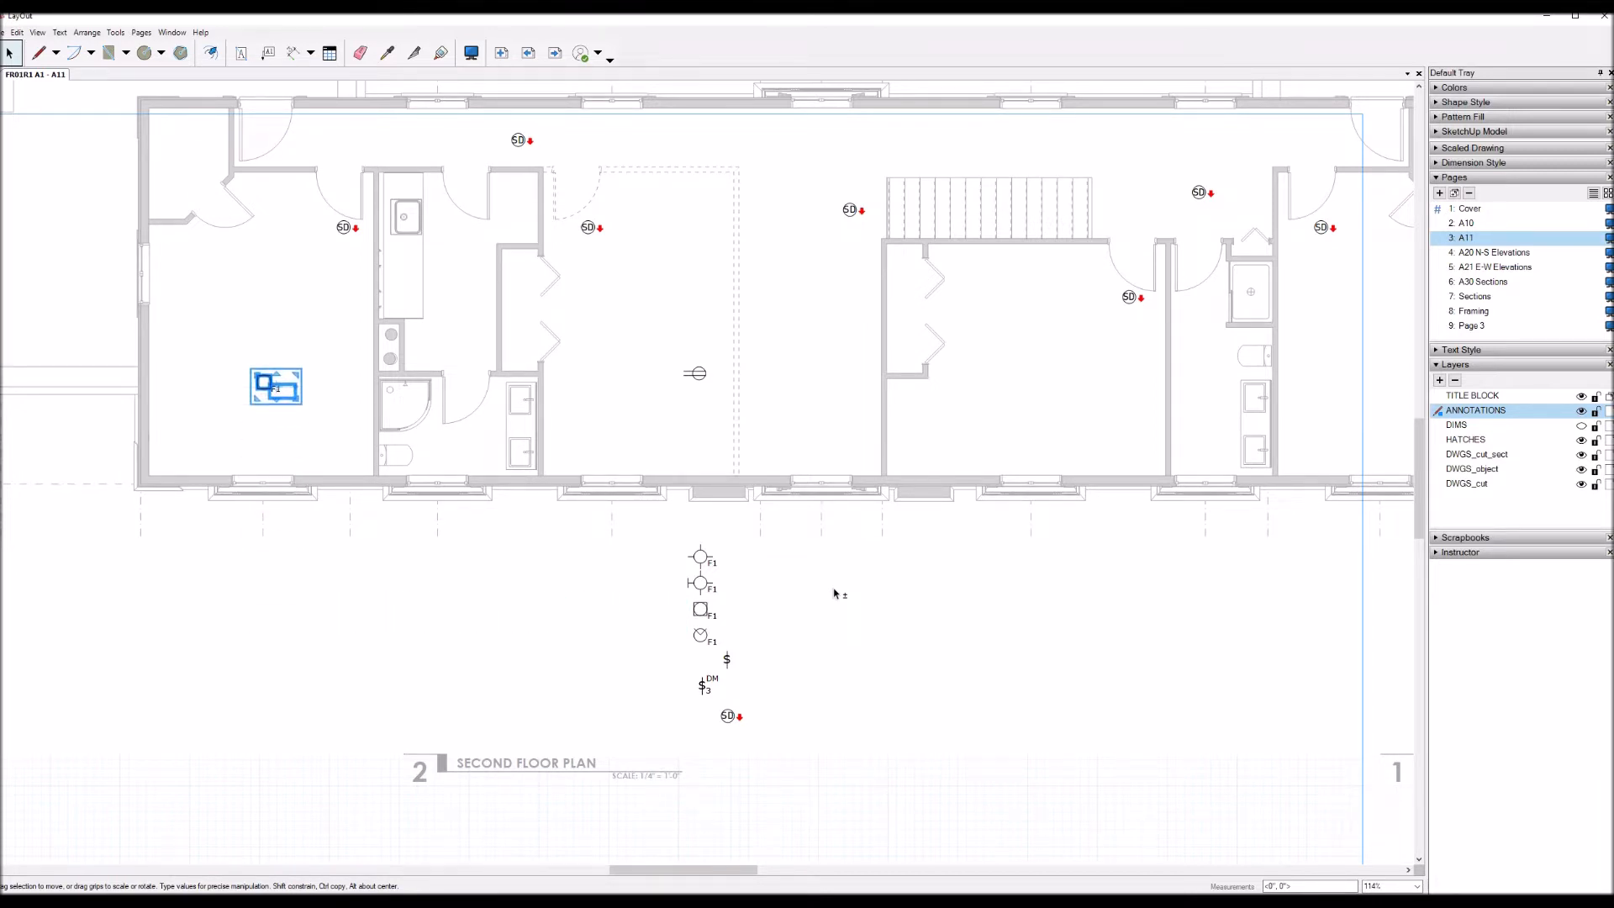
pyautogui.press('Down')
pyautogui.press('Down')
pyautogui.press('Down')
pyautogui.press('Down')
pyautogui.press('Down')
pyautogui.press('Up')
pyautogui.press('Up')
pyautogui.press('Up')
pyautogui.press('Up')
# Step: Copy the leftmost bedroom's square F1 light straight up to the room's upper part, level with the SD symbol
pyautogui.hotkey('ctrl', 'Up')
pyautogui.press('Up')
pyautogui.press('Up')
pyautogui.press('Up')
pyautogui.press('Up')
pyautogui.press('Up')
pyautogui.press('Up')
pyautogui.press('Up')
pyautogui.press('Up')
pyautogui.press('Up')
pyautogui.press('Down')
pyautogui.press('Down')
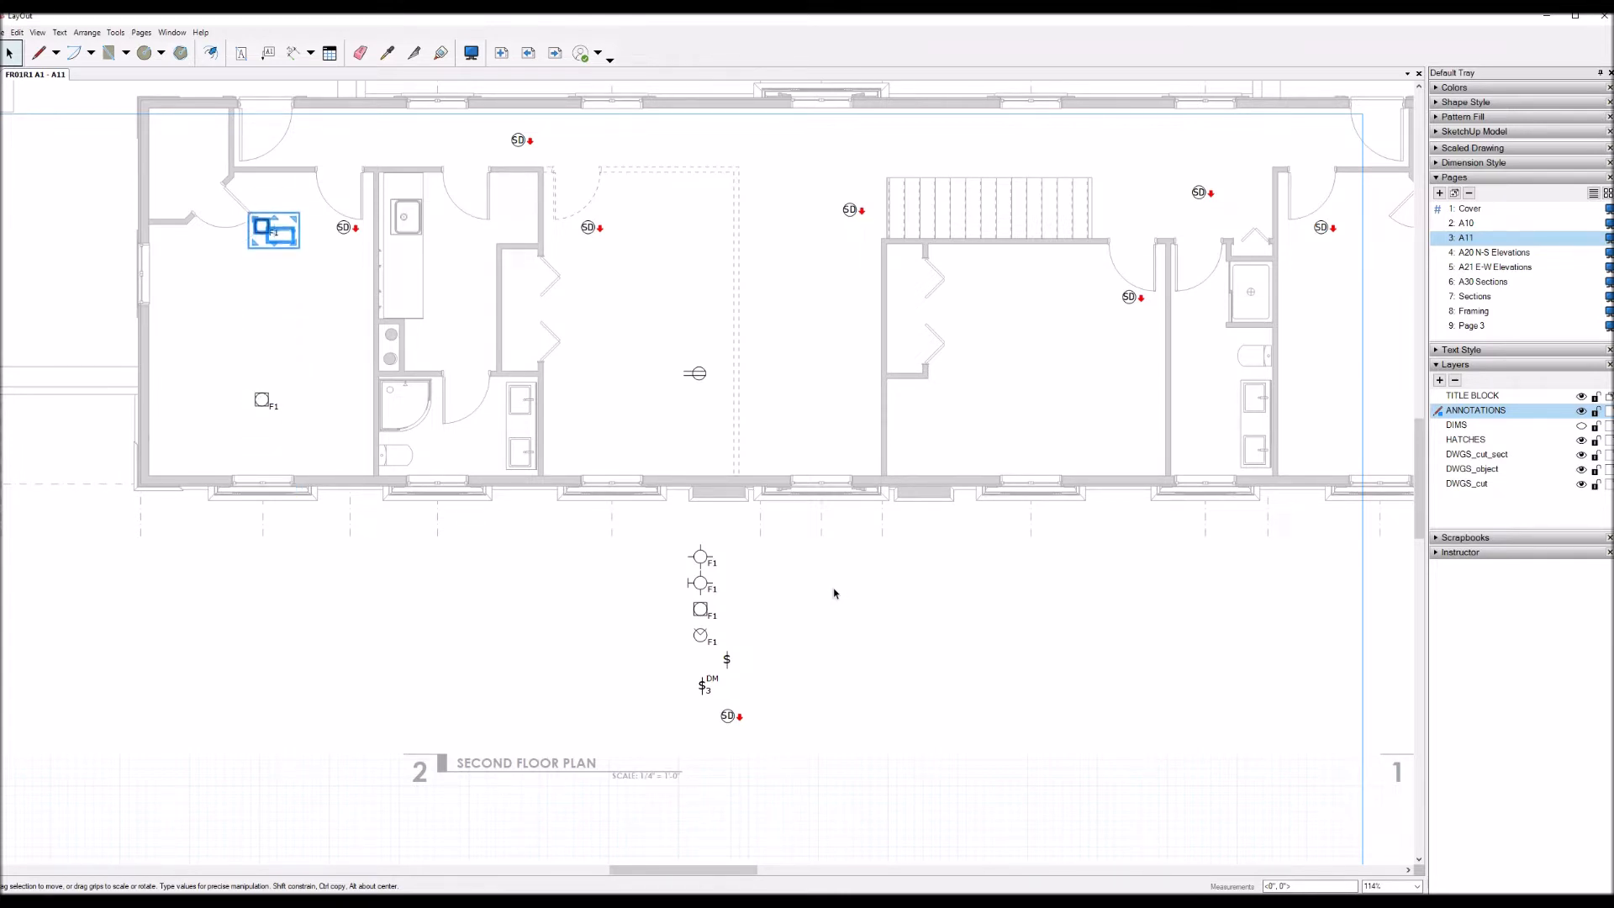
pyautogui.press('Down')
pyautogui.press('Down')
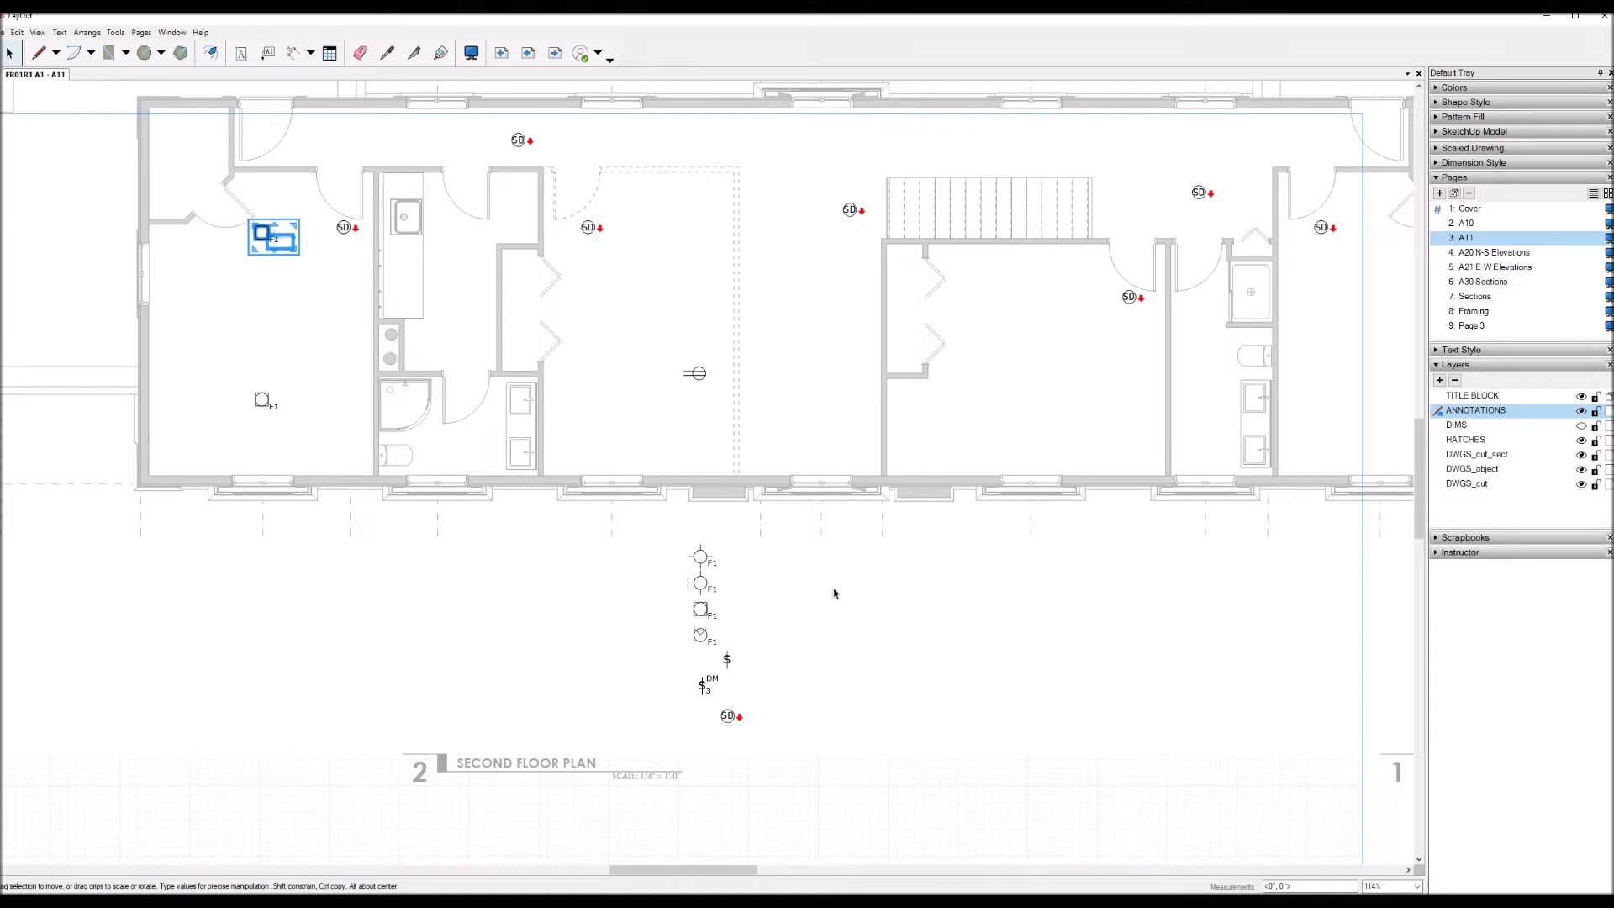
# Step: Copy the upper square F1 light from the leftmost bedroom into the middle of the bedroom below the stairs
pyautogui.hotkey('ctrl', 'Right')
pyautogui.press('Right')
pyautogui.press('Right')
pyautogui.press('Right')
pyautogui.press('Right')
pyautogui.press('Right')
pyautogui.press('Right')
pyautogui.press('Right')
pyautogui.press('Right')
pyautogui.press('Right')
pyautogui.press('Right')
pyautogui.press('Right')
pyautogui.press('Right')
pyautogui.press('Right')
pyautogui.press('Right')
pyautogui.press('Right')
pyautogui.press('Right')
pyautogui.press('Right')
pyautogui.press('Right')
pyautogui.press('Right')
pyautogui.press('Right')
pyautogui.press('Right')
pyautogui.press('Right')
pyautogui.press('Right')
pyautogui.press('Right')
pyautogui.press('Right')
pyautogui.press('Right')
pyautogui.press('Right')
pyautogui.press('Right')
pyautogui.press('Right')
pyautogui.press('Right')
pyautogui.press('Right')
pyautogui.press('Right')
pyautogui.press('Right')
pyautogui.press('Right')
pyautogui.press('Right')
pyautogui.press('Right')
pyautogui.press('Right')
pyautogui.press('Right')
pyautogui.press('Right')
pyautogui.press('Right')
pyautogui.press('Down')
pyautogui.press('Down')
pyautogui.press('Down')
pyautogui.press('Down')
pyautogui.press('Down')
pyautogui.press('Down')
pyautogui.press('Down')
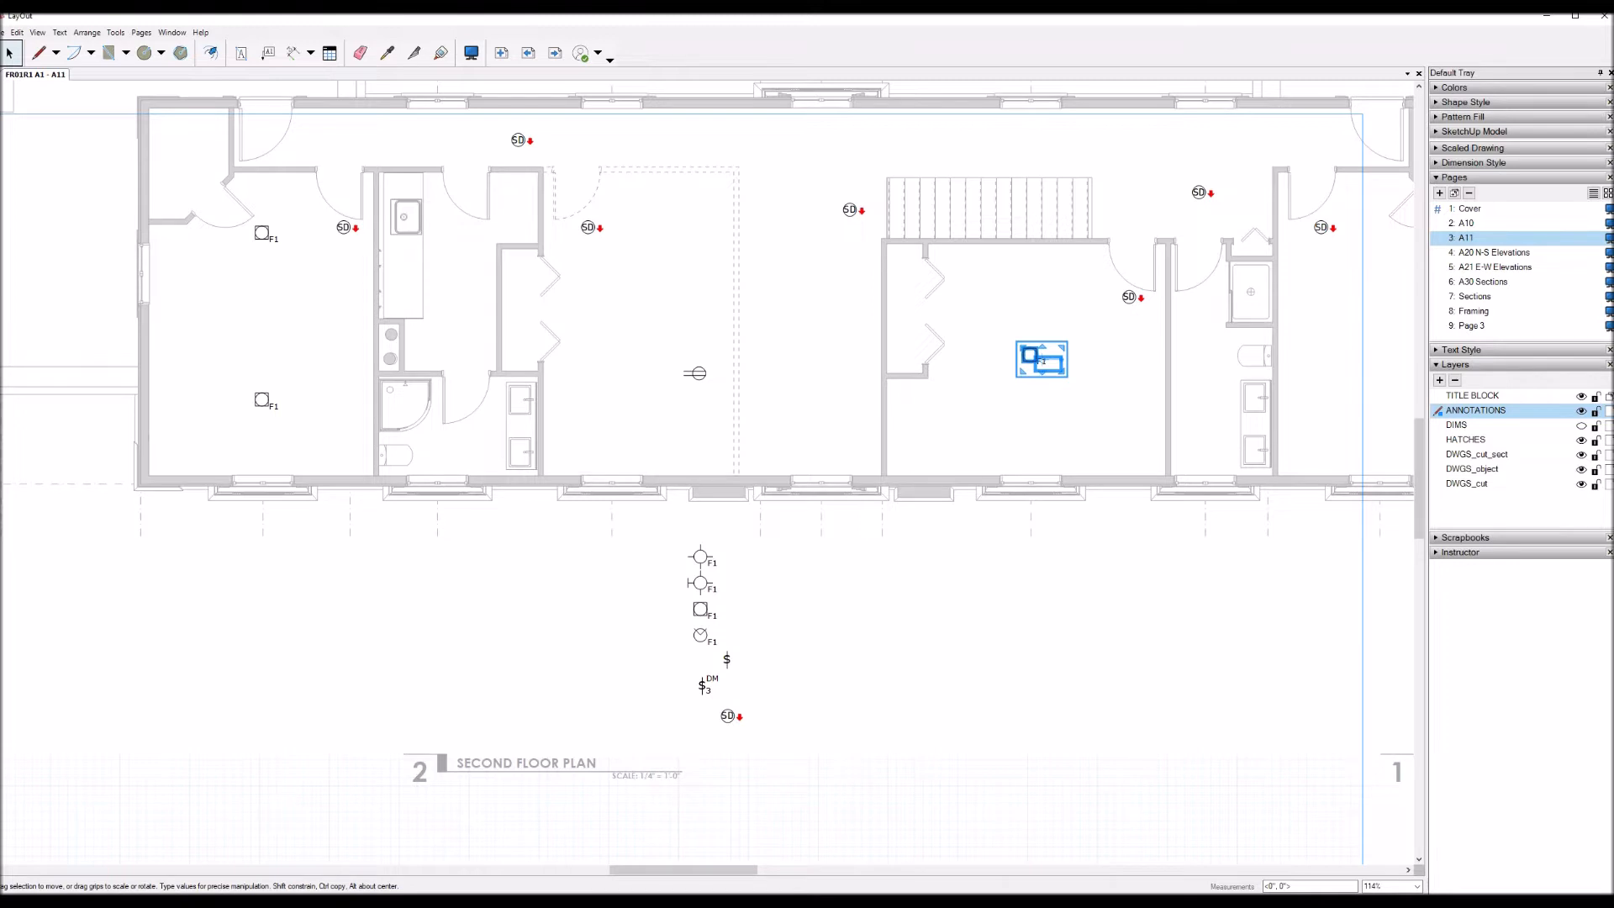
# Step: Copy the square F1 light from the bedroom below the stairs into the lower part of the rightmost bedroom
pyautogui.scroll(-1, 110, 293)
pyautogui.press('Right')
pyautogui.press('Right')
pyautogui.press('Right')
pyautogui.press('Right')
pyautogui.press('Right')
pyautogui.press('Right')
pyautogui.press('Right')
pyautogui.press('Right')
pyautogui.press('Right')
pyautogui.press('Right')
pyautogui.press('Right')
pyautogui.press('Right')
pyautogui.press('Right')
pyautogui.press('Right')
pyautogui.press('Right')
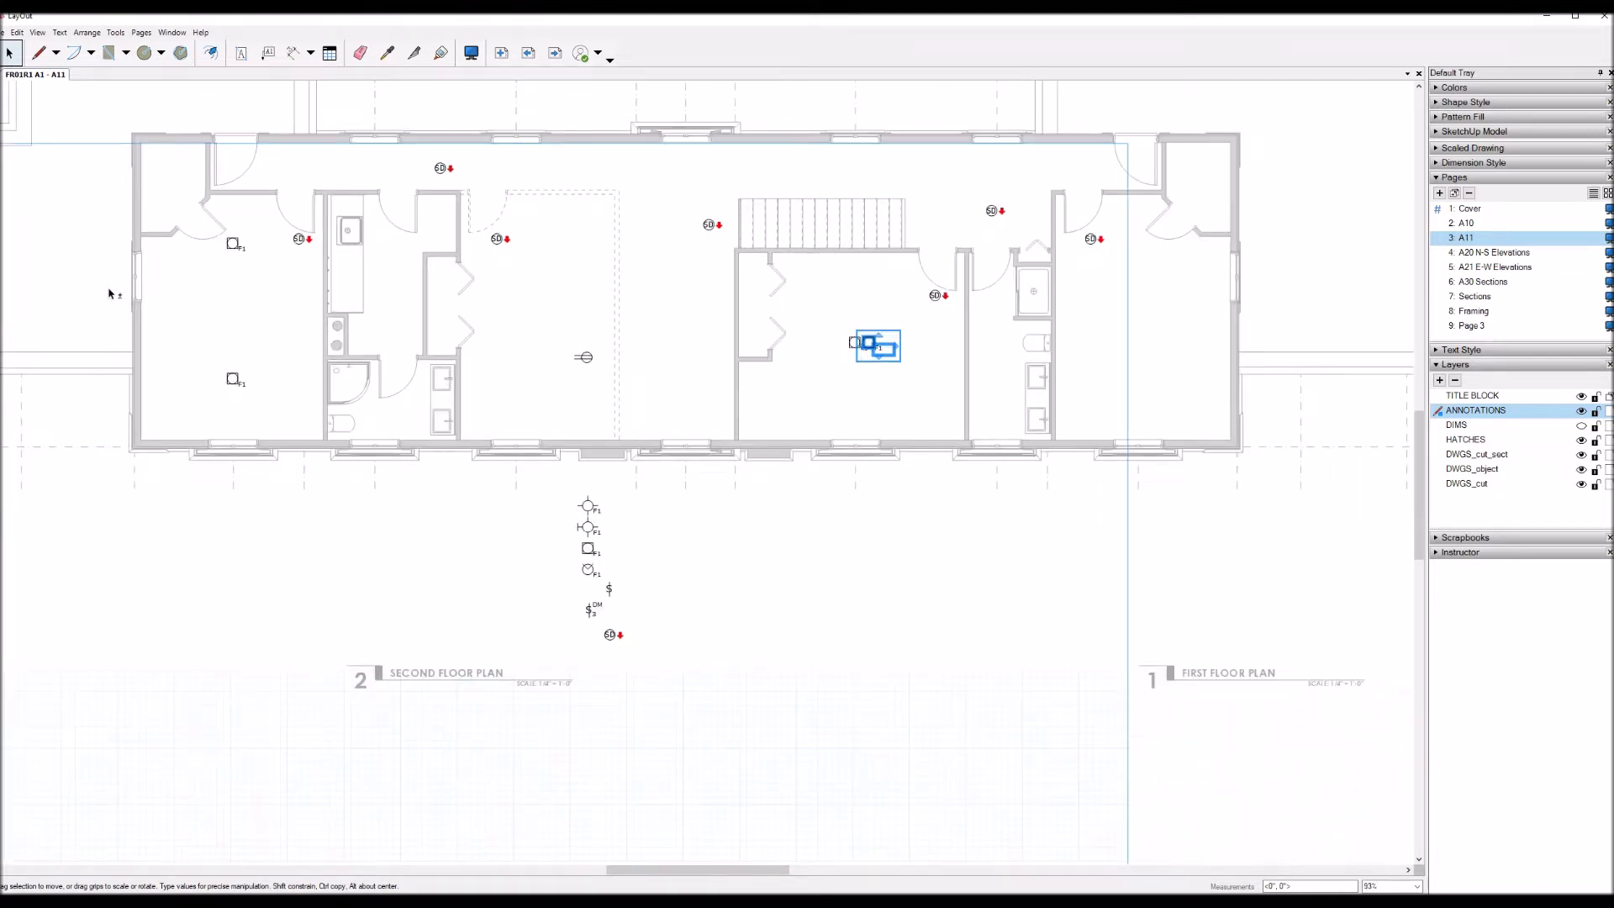
pyautogui.press('Right')
pyautogui.press('Right')
pyautogui.press('Right')
pyautogui.press('Right')
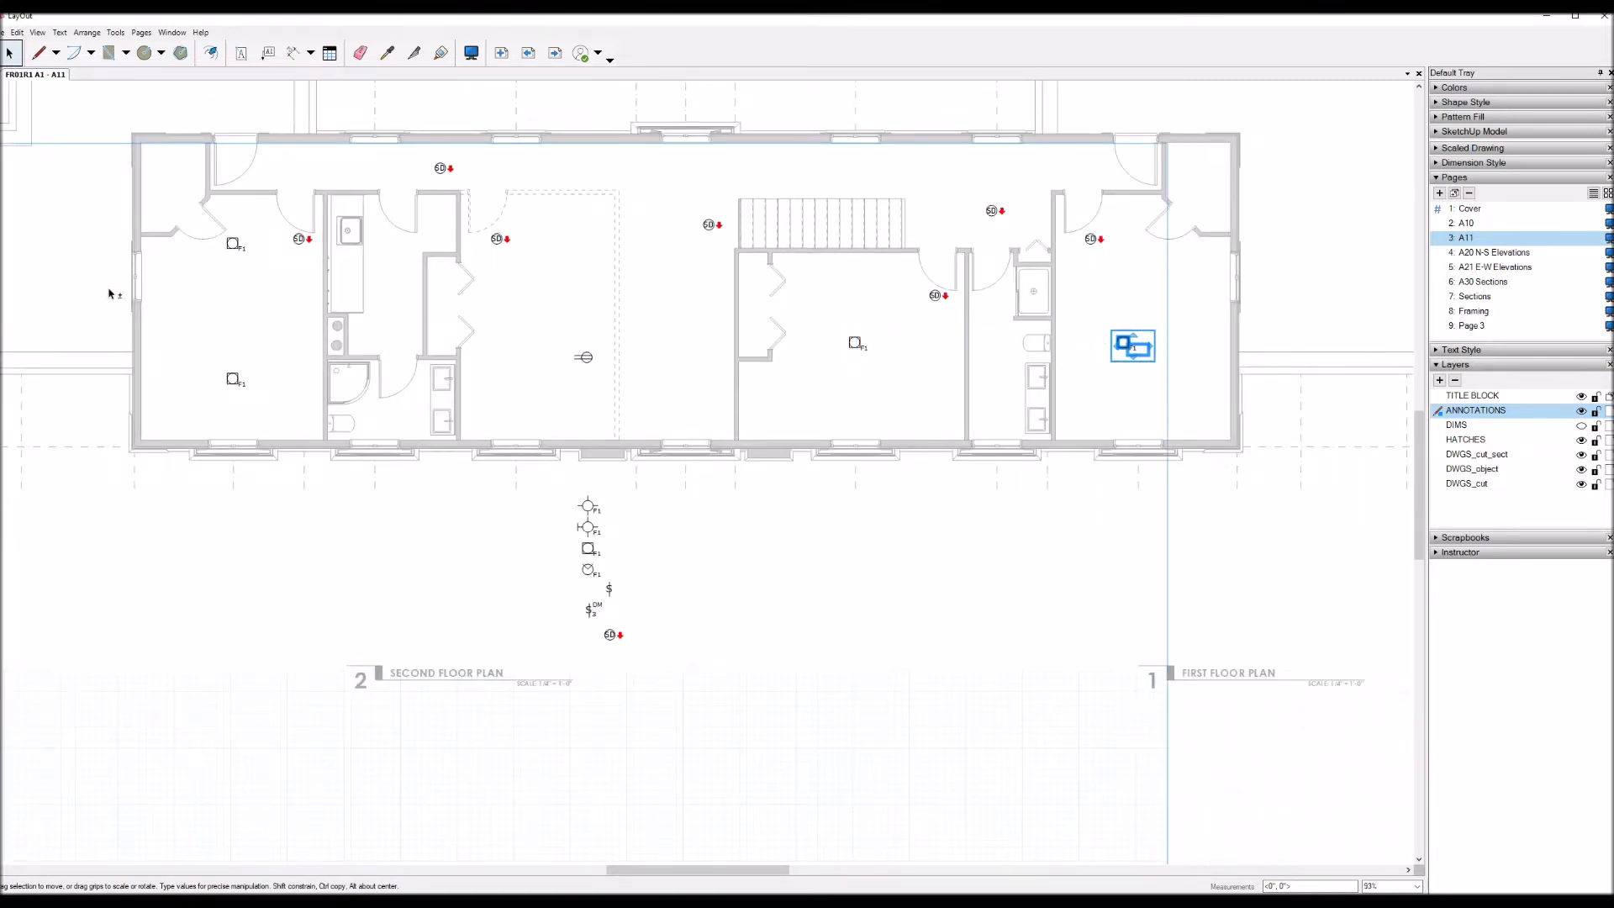
pyautogui.press('Down')
pyautogui.press('Down')
pyautogui.press('Down')
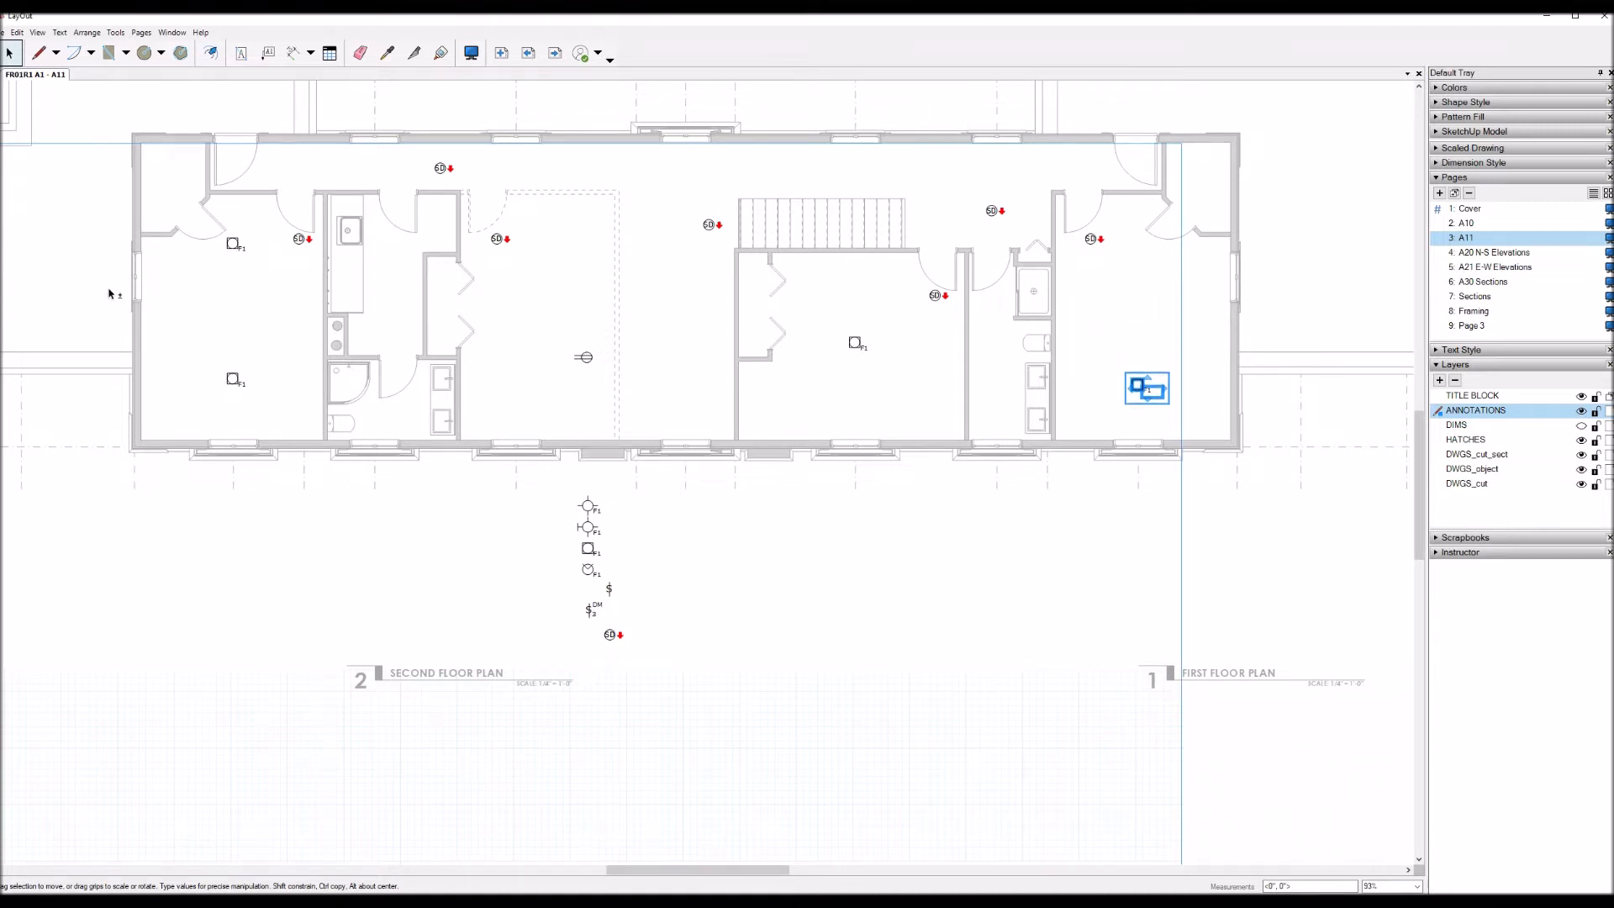
# Step: Copy the rightmost bedroom's square F1 light straight up to the room's upper part, beside the SD symbol
pyautogui.press('Up')
pyautogui.press('Up')
pyautogui.press('Up')
pyautogui.press('Up')
pyautogui.press('Up')
pyautogui.press('Up')
pyautogui.press('Up')
pyautogui.press('Up')
pyautogui.press('Up')
pyautogui.press('Up')
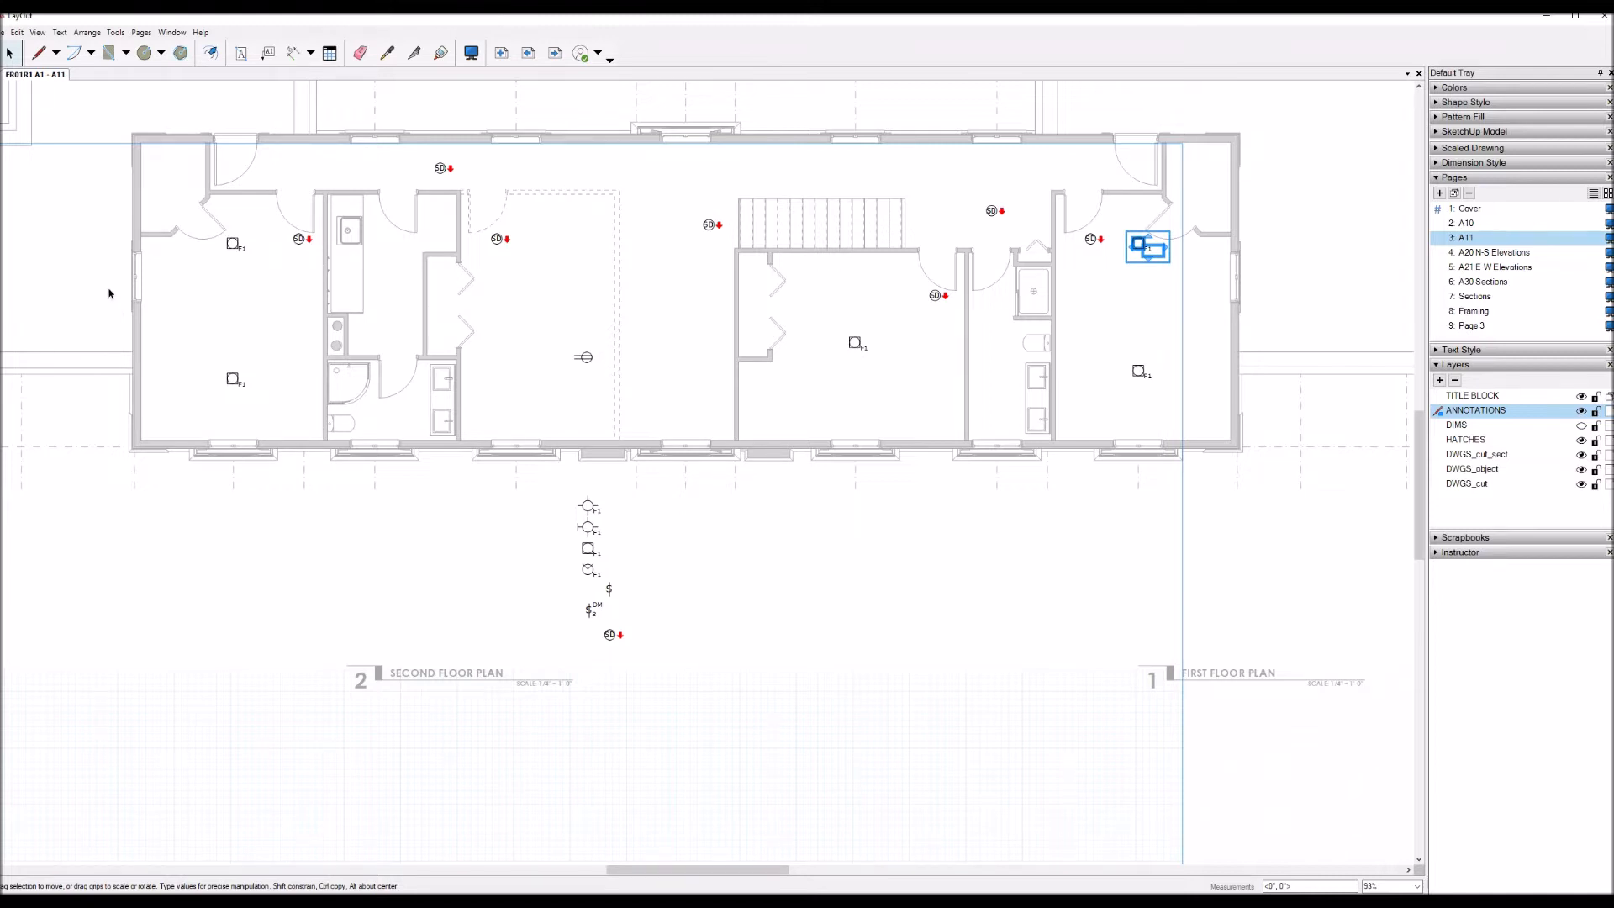
# Step: Copy the outlet symbol in the dashed-outline room just above the original and turn the copy to face the opposite way
pyautogui.click(583, 357)
pyautogui.keyDown('ctrl'); pyautogui.moveTo(583, 357); pyautogui.dragTo(516, 317); pyautogui.keyUp('ctrl')
pyautogui.scroll(5, 578, 336)
pyautogui.scroll(2, 578, 333)
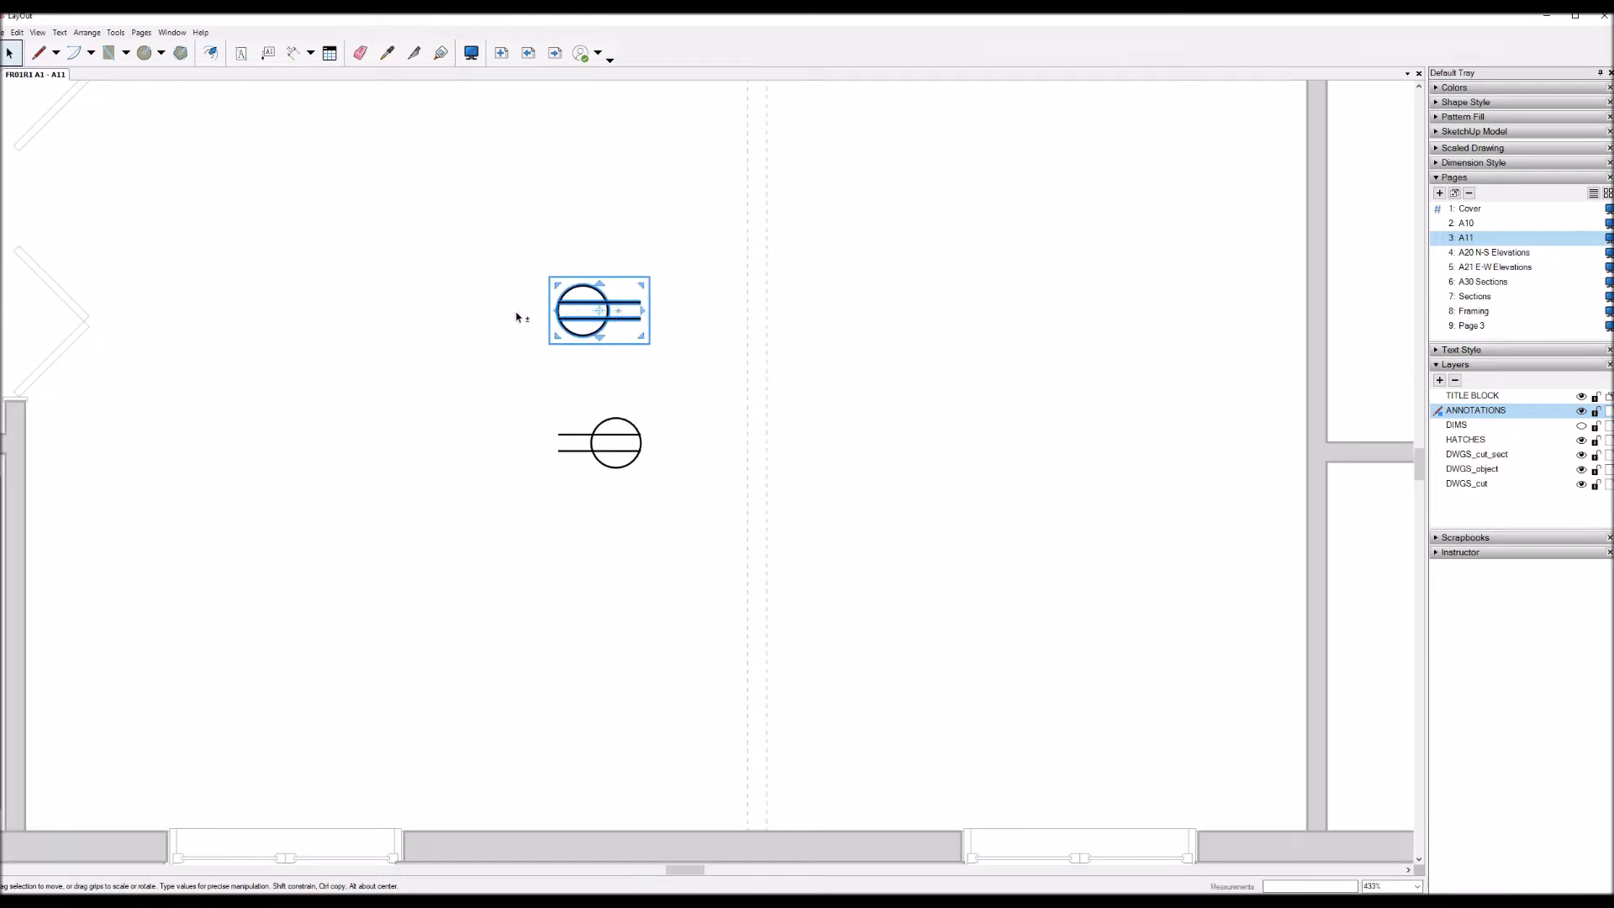
# Step: Copy the upper outlet symbol across the vertical dashed line and rotate the copy so its parallel lines point down
pyautogui.hotkey('ctrl', 'shift', 'Right')
pyautogui.hotkey('ctrl', 'shift', 'Right')
pyautogui.hotkey('ctrl', 'shift', 'Right')
pyautogui.hotkey('ctrl', 'shift', 'Right')
pyautogui.moveTo(880, 311); pyautogui.dragTo(869, 370)
# Step: Copy the downward-pointing outlet symbol directly below itself and rotate the copy so its parallel lines point up
pyautogui.hotkey('ctrl', 'shift', 'Down')
pyautogui.hotkey('ctrl', 'shift', 'Down')
pyautogui.hotkey('ctrl', 'shift', 'Down')
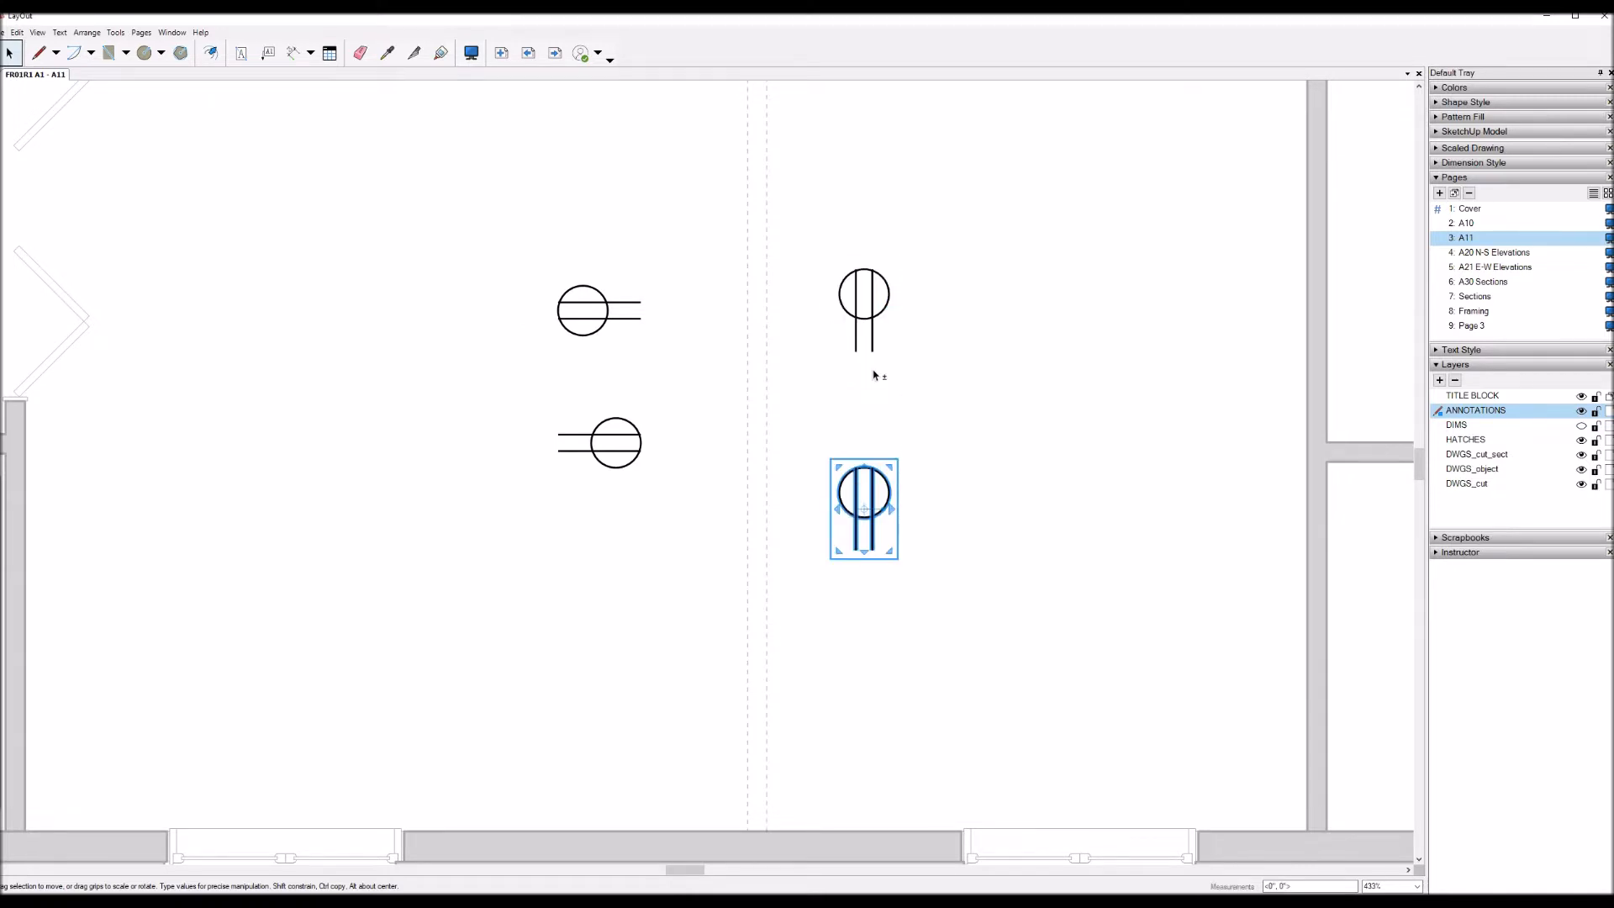
pyautogui.moveTo(888, 507); pyautogui.dragTo(789, 515)
pyautogui.scroll(-3, 979, 497)
pyautogui.scroll(-3, 1004, 605)
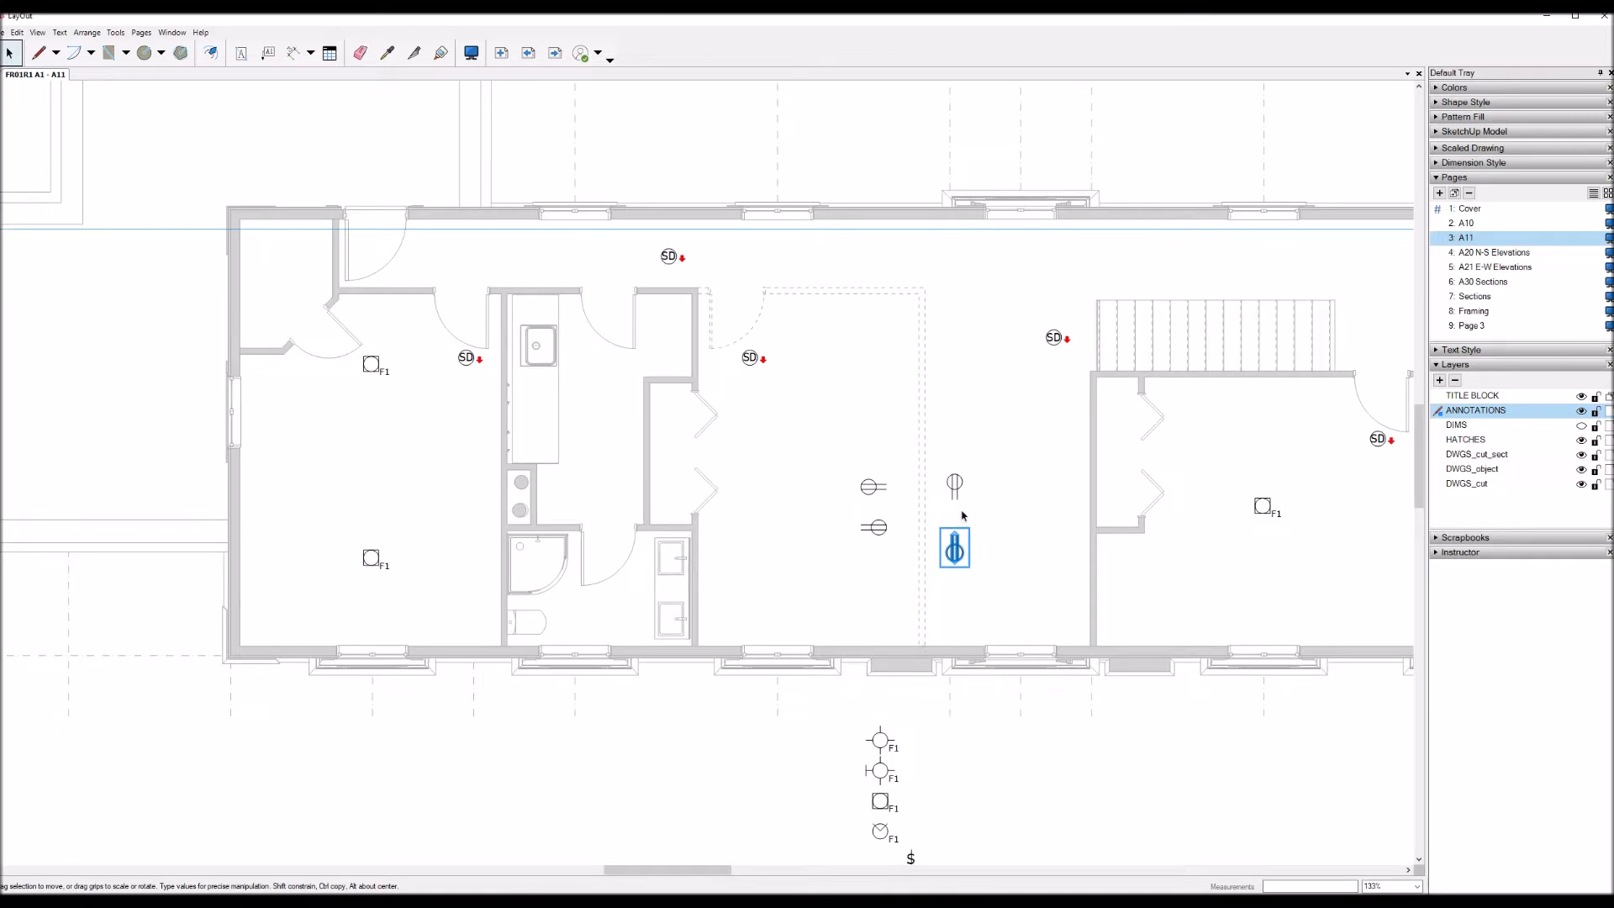
# Step: Copy the downward-pointing outlet symbol onto the lower exterior wall, beside the window just right of the dashed line
pyautogui.click(956, 482)
pyautogui.hotkey('ctrl', 'shift', 'Down')
pyautogui.hotkey('ctrl', 'shift', 'Down')
pyautogui.hotkey('ctrl', 'shift', 'Down')
pyautogui.hotkey('ctrl', 'shift', 'Down')
pyautogui.hotkey('ctrl', 'shift', 'Down')
pyautogui.hotkey('ctrl', 'shift', 'Down')
pyautogui.hotkey('ctrl', 'shift', 'Down')
pyautogui.hotkey('ctrl', 'shift', 'Right')
# Step: Copy the lower-wall outlet leftward into the dashed-outline room, placing it at the right edge of that room's window
pyautogui.hotkey('ctrl', 'shift', 'Left')
pyautogui.hotkey('ctrl', 'shift', 'Left')
pyautogui.hotkey('ctrl', 'shift', 'Left')
pyautogui.hotkey('ctrl', 'shift', 'Left')
pyautogui.hotkey('ctrl', 'shift', 'Left')
pyautogui.hotkey('ctrl', 'shift', 'Left')
pyautogui.hotkey('ctrl', 'shift', 'Left')
pyautogui.hotkey('ctrl', 'shift', 'Left')
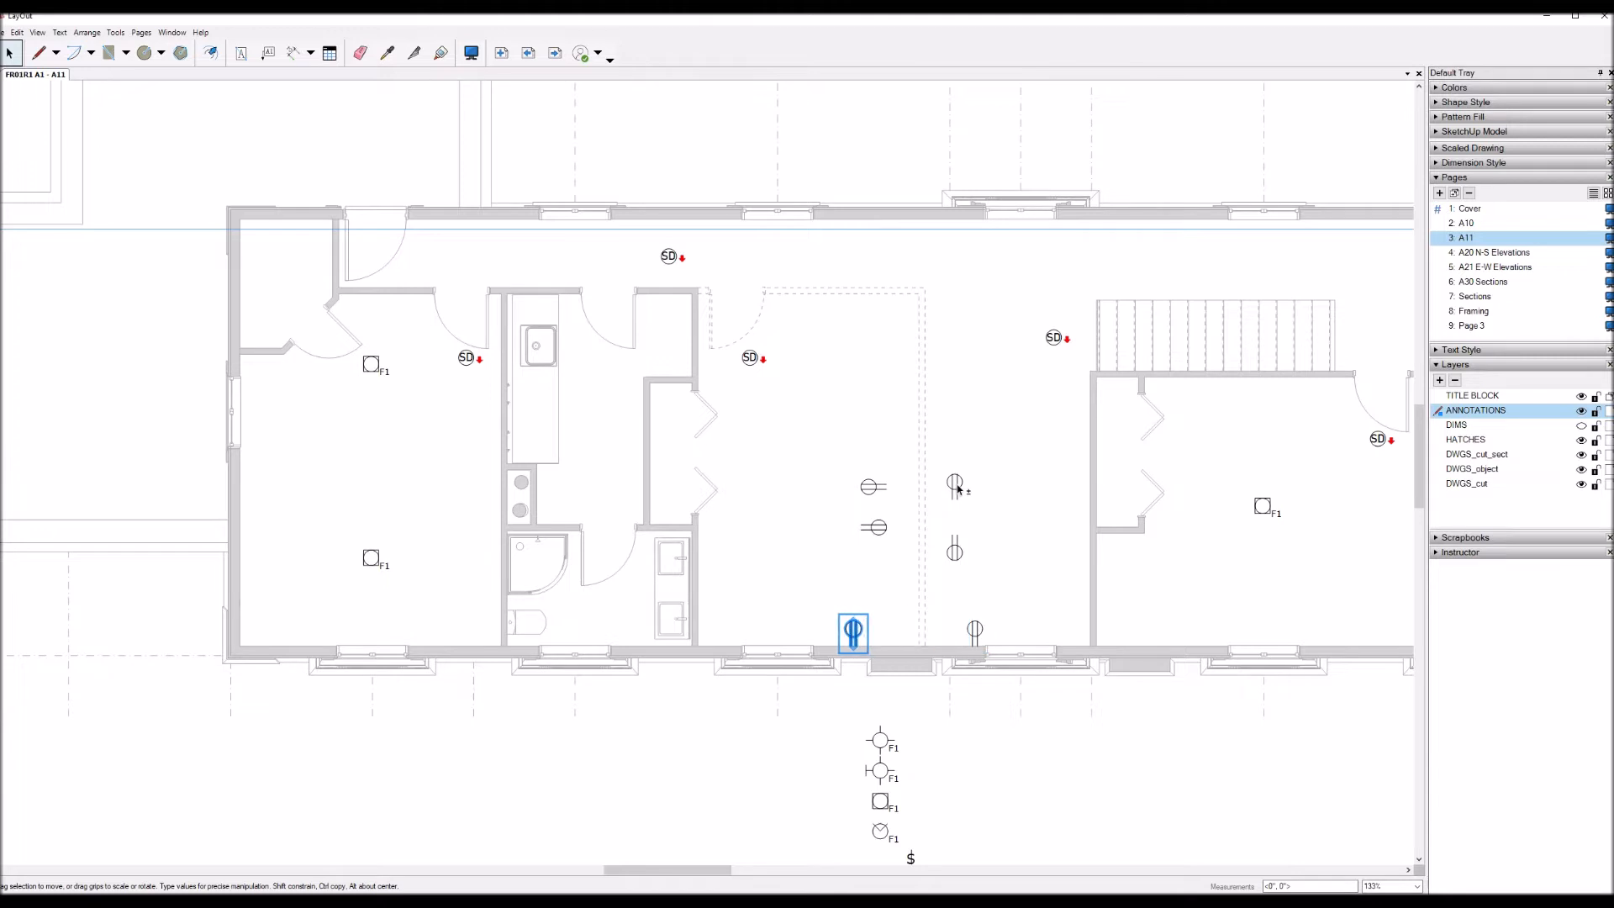
pyautogui.hotkey('ctrl', 'shift', 'Right')
pyautogui.press('Left')
pyautogui.press('Left')
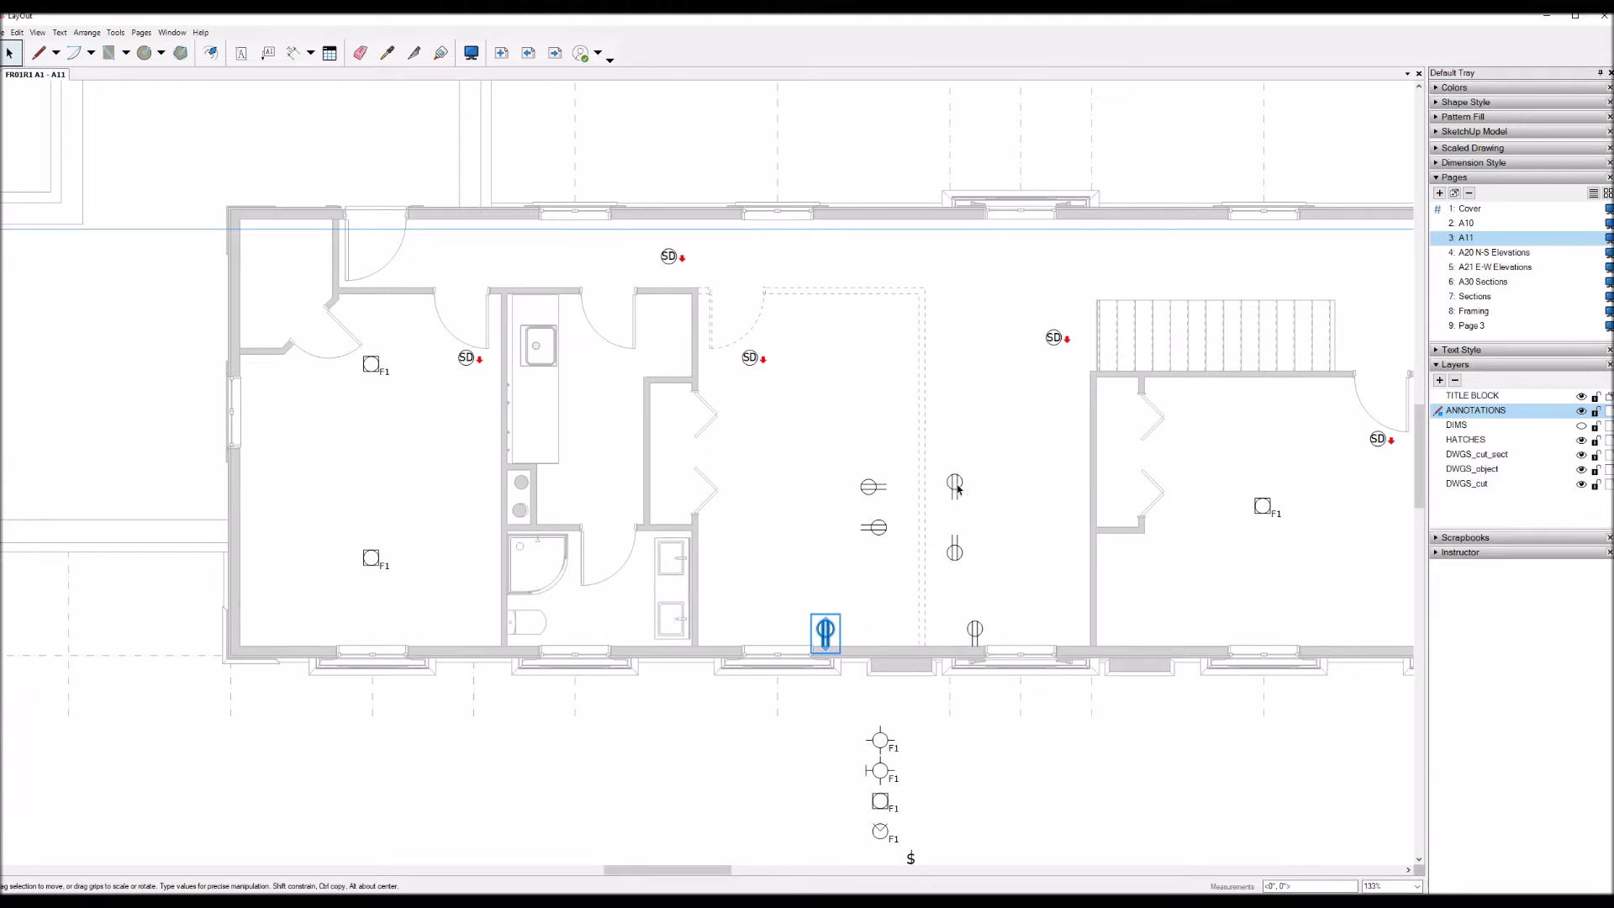
# Step: Copy the lower-wall outlet left into the adjacent bathroom, beside the double vanity
pyautogui.hotkey('ctrl', 'shift', 'Left')
pyautogui.hotkey('ctrl', 'shift', 'Left')
pyautogui.hotkey('ctrl', 'shift', 'Left')
pyautogui.hotkey('ctrl', 'shift', 'Left')
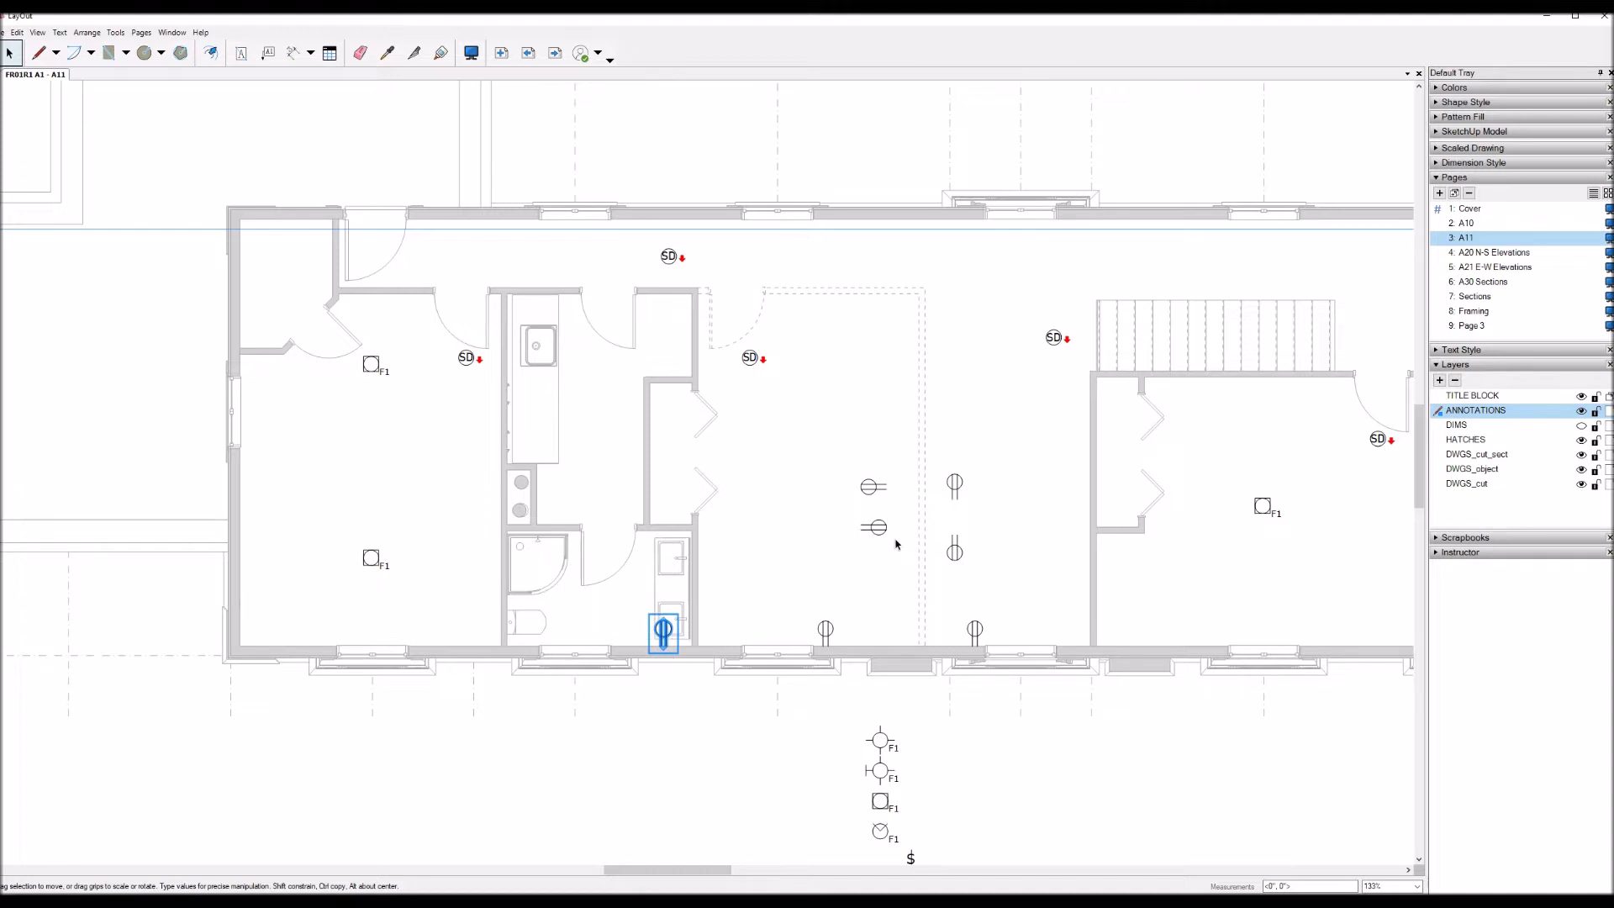
# Step: Copy the bathroom outlet left along the lower wall into the leftmost bedroom, near the right side of its window
pyautogui.hotkey('ctrl', 'shift', 'Left')
pyautogui.hotkey('ctrl', 'shift', 'Left')
pyautogui.hotkey('ctrl', 'shift', 'Left')
pyautogui.hotkey('ctrl', 'shift', 'Left')
pyautogui.hotkey('ctrl', 'shift', 'Left')
pyautogui.hotkey('ctrl', 'shift', 'Left')
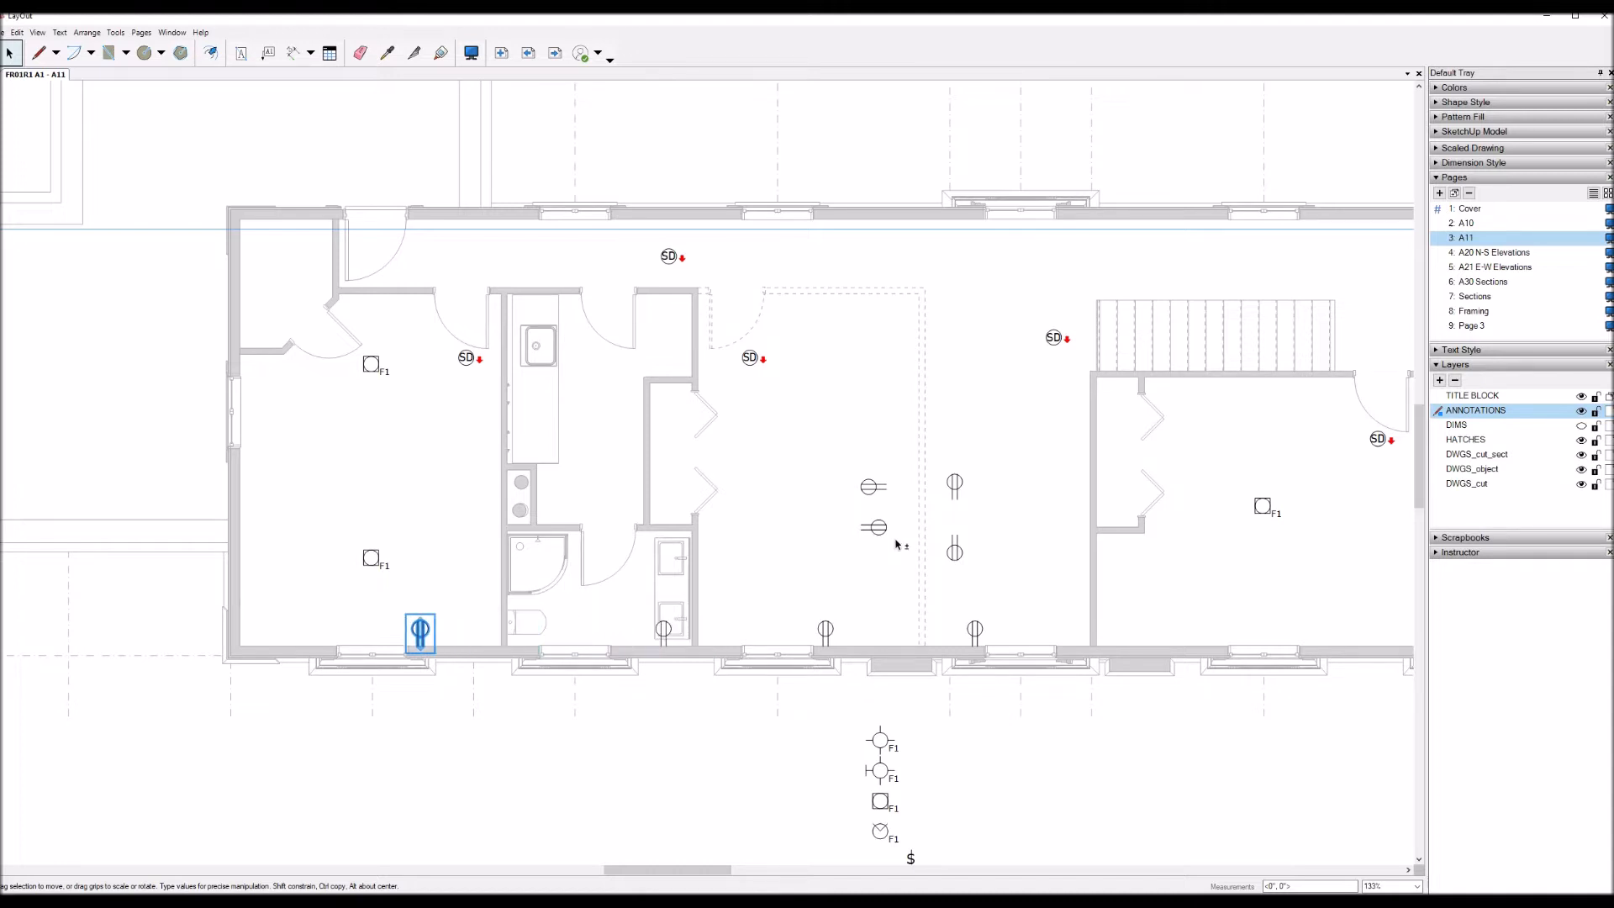
# Step: Copy the leftmost bedroom's lower-wall outlet across to the bedroom below the stairs, near the right side of its window
pyautogui.scroll(-3, 757, 529)
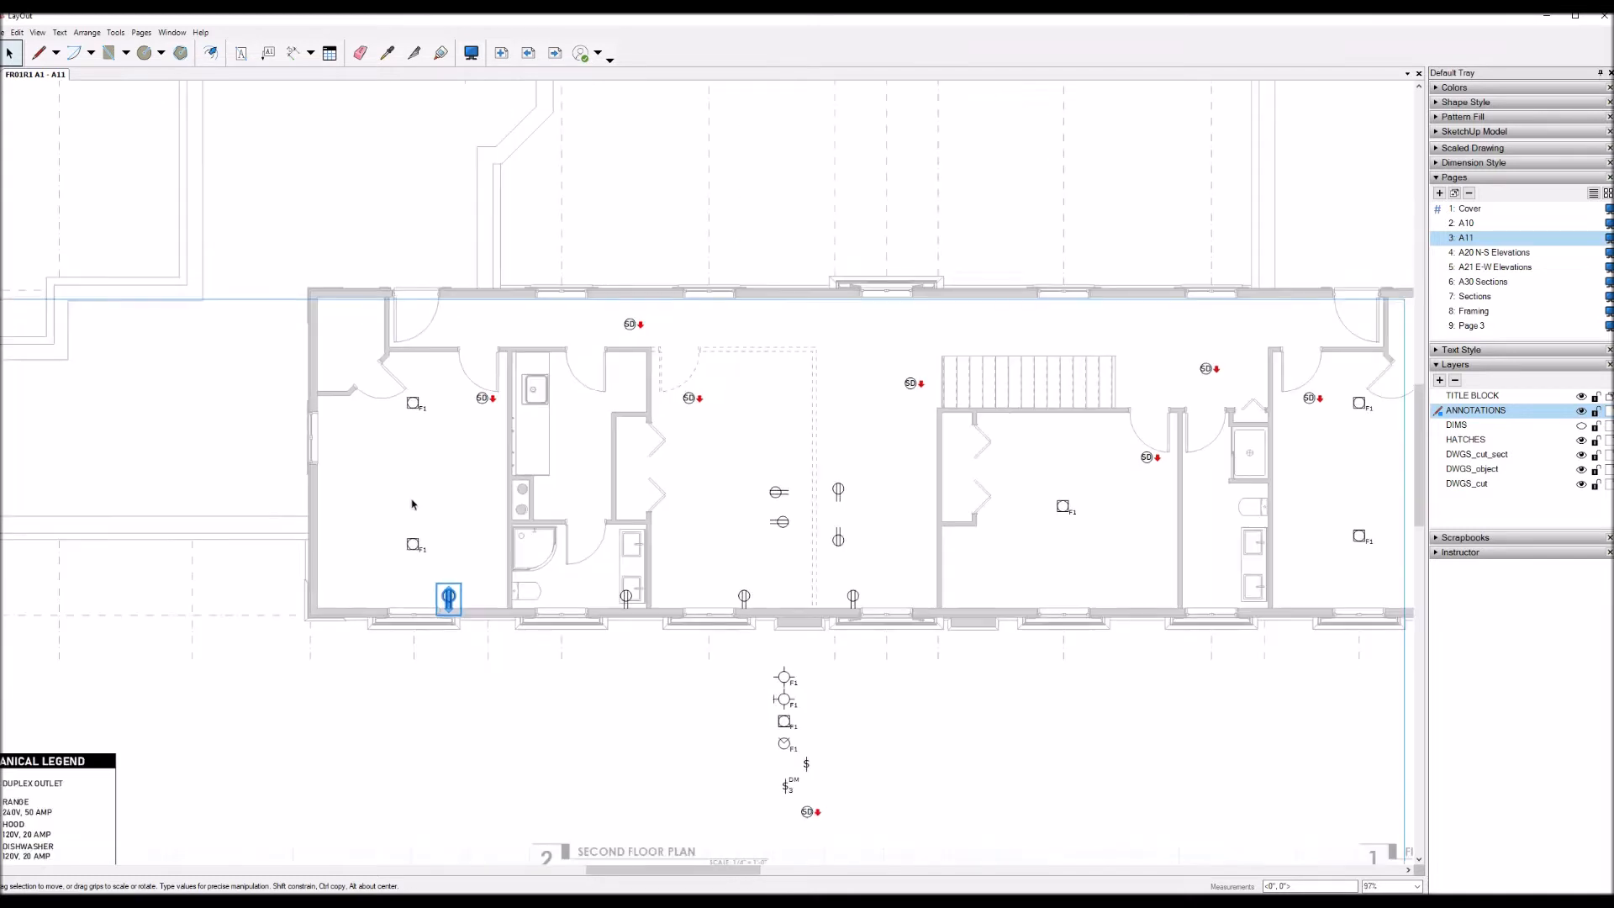
pyautogui.scroll(1, 1352, 440)
pyautogui.hotkey('ctrl', 'shift', 'Right')
pyautogui.hotkey('ctrl', 'shift', 'Right')
pyautogui.hotkey('ctrl', 'shift', 'Right')
pyautogui.hotkey('ctrl', 'shift', 'Right')
pyautogui.hotkey('ctrl', 'shift', 'Right')
pyautogui.hotkey('ctrl', 'shift', 'Right')
pyautogui.hotkey('ctrl', 'shift', 'Right')
pyautogui.hotkey('ctrl', 'shift', 'Right')
pyautogui.hotkey('ctrl', 'shift', 'Right')
pyautogui.hotkey('ctrl', 'shift', 'Right')
pyautogui.hotkey('ctrl', 'shift', 'Right')
pyautogui.hotkey('ctrl', 'shift', 'Right')
pyautogui.hotkey('ctrl', 'shift', 'Right')
pyautogui.hotkey('ctrl', 'shift', 'Right')
pyautogui.hotkey('ctrl', 'shift', 'Right')
pyautogui.press('Right')
# Step: Copy the lower-wall outlet from the bedroom below the stairs to the rightmost bedroom, at the left edge of its window
pyautogui.hotkey('ctrl', 'shift', 'Right')
pyautogui.hotkey('ctrl', 'shift', 'Right')
pyautogui.hotkey('ctrl', 'shift', 'Right')
pyautogui.hotkey('ctrl', 'shift', 'Right')
pyautogui.hotkey('ctrl', 'shift', 'Right')
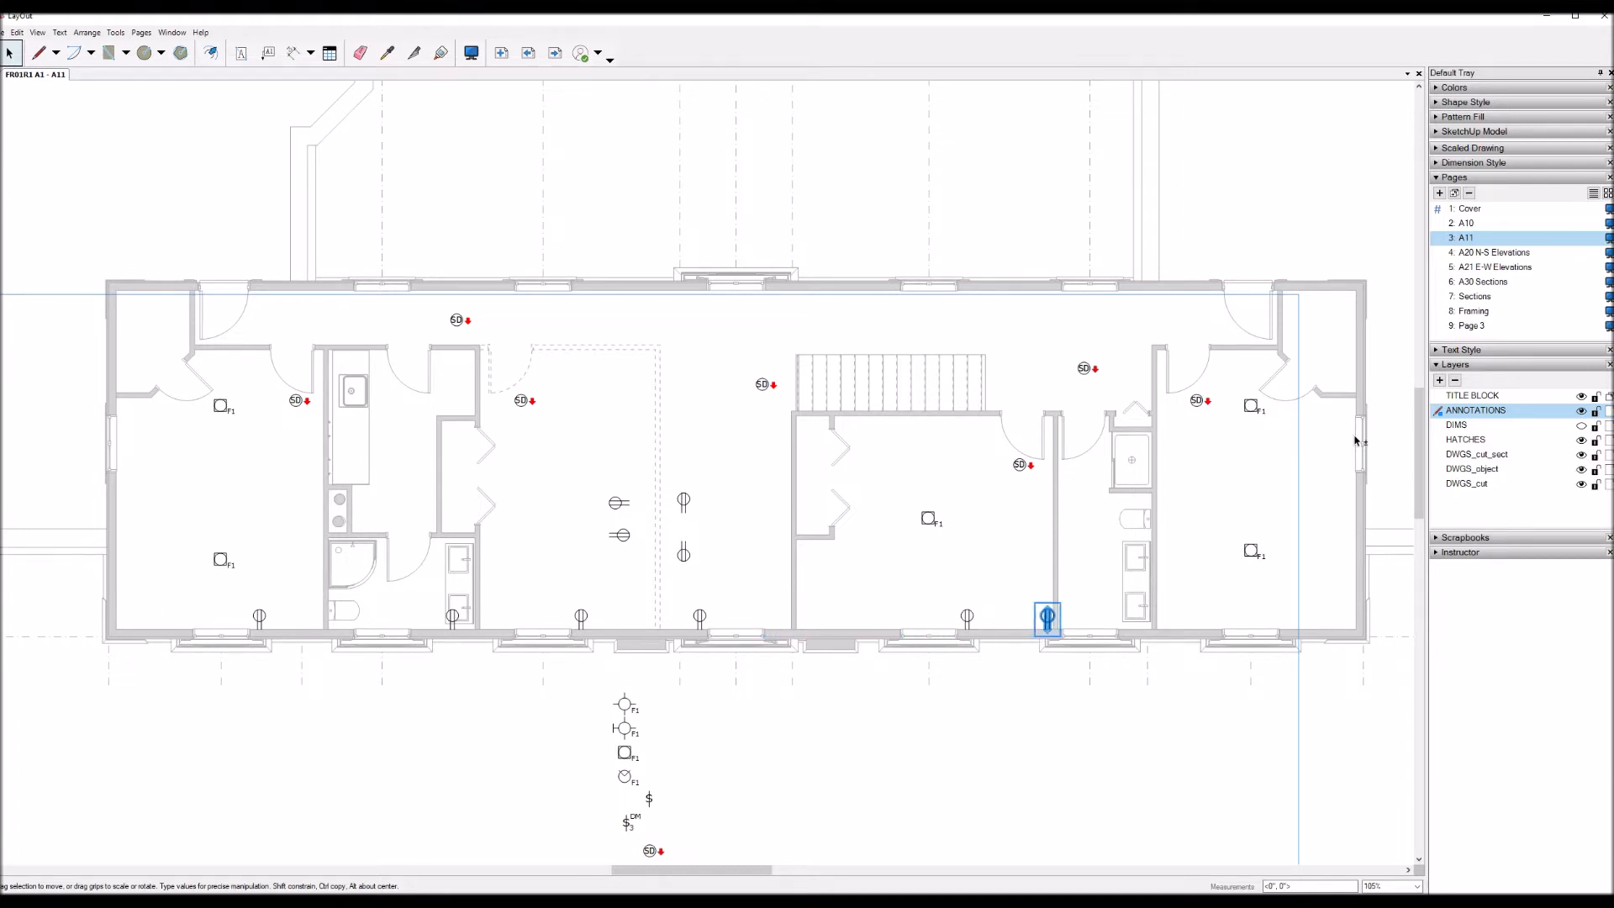
pyautogui.press('Right')
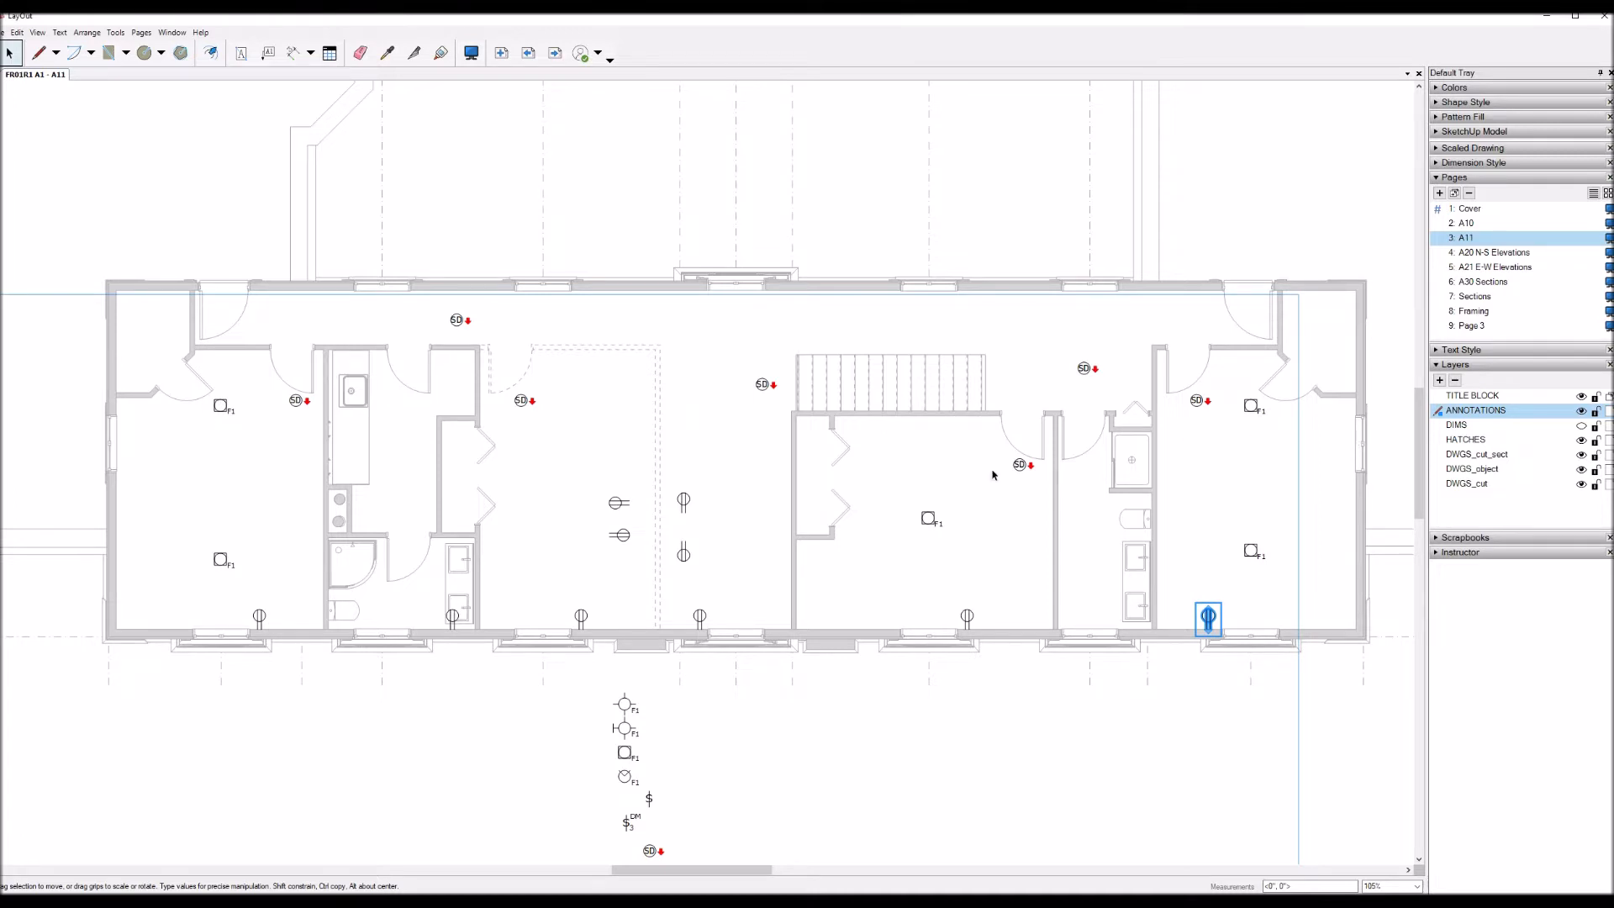
# Step: Copy the outlet with left-pointing lines from the dashed-outline room to the leftmost bedroom's left wall, near the lower corner
pyautogui.click(620, 535)
pyautogui.hotkey('ctrl', 'shift', 'Left')
pyautogui.hotkey('ctrl', 'shift', 'Left')
pyautogui.hotkey('ctrl', 'shift', 'Left')
pyautogui.hotkey('ctrl', 'shift', 'Left')
pyautogui.hotkey('ctrl', 'shift', 'Left')
pyautogui.hotkey('ctrl', 'shift', 'Left')
pyautogui.hotkey('ctrl', 'shift', 'Left')
pyautogui.hotkey('ctrl', 'shift', 'Left')
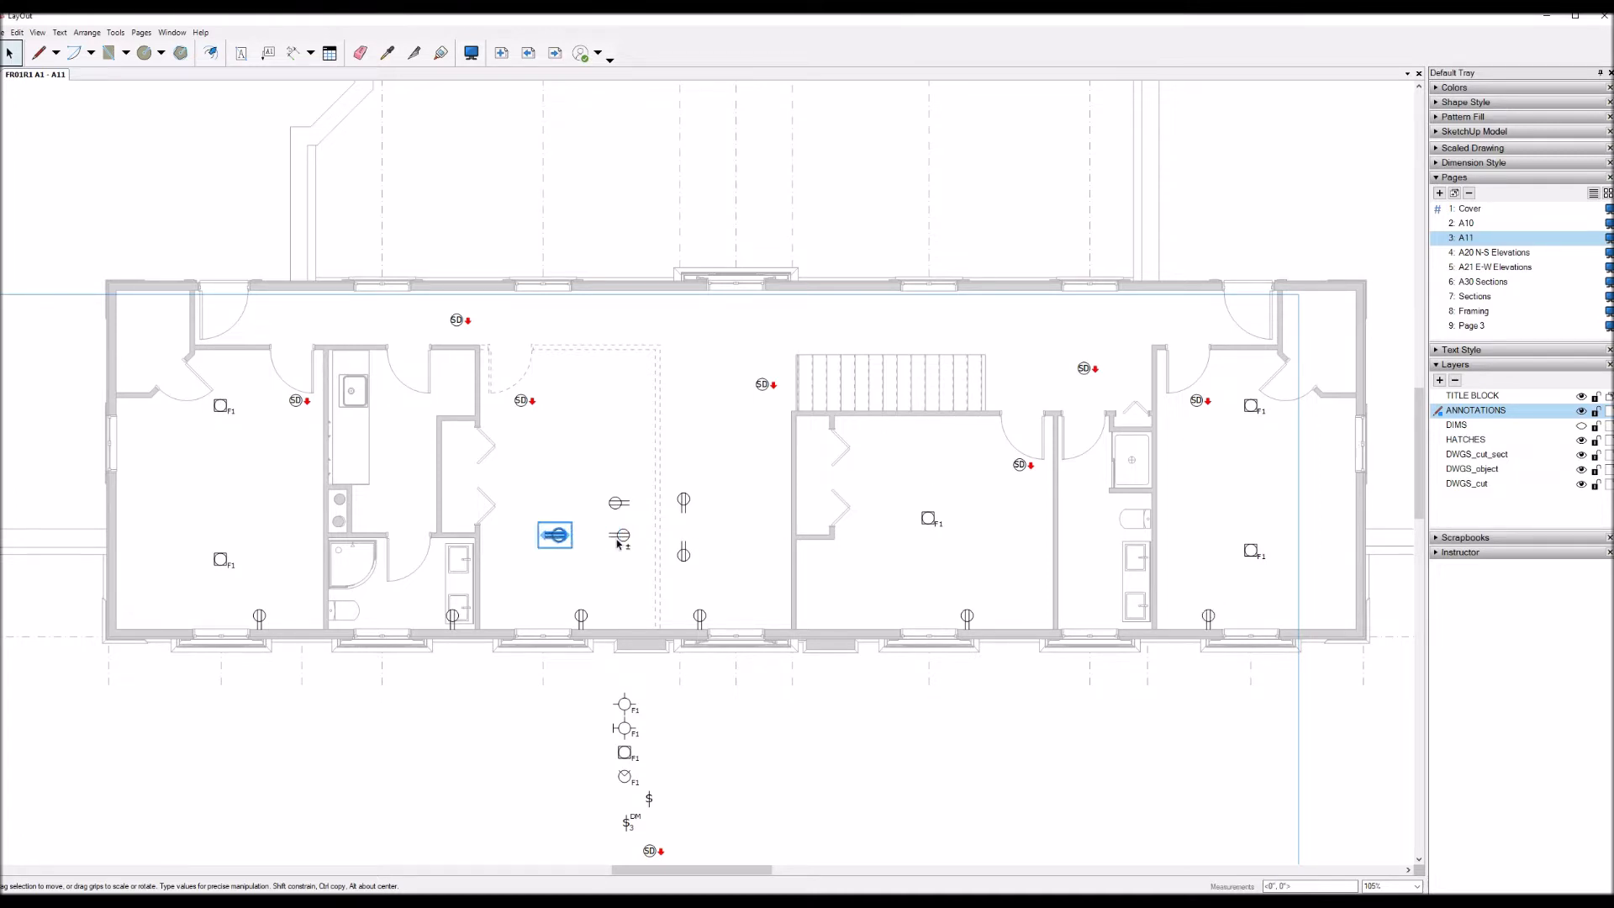
pyautogui.press('Left')
pyautogui.press('Left')
pyautogui.press('Left')
pyautogui.press('Left')
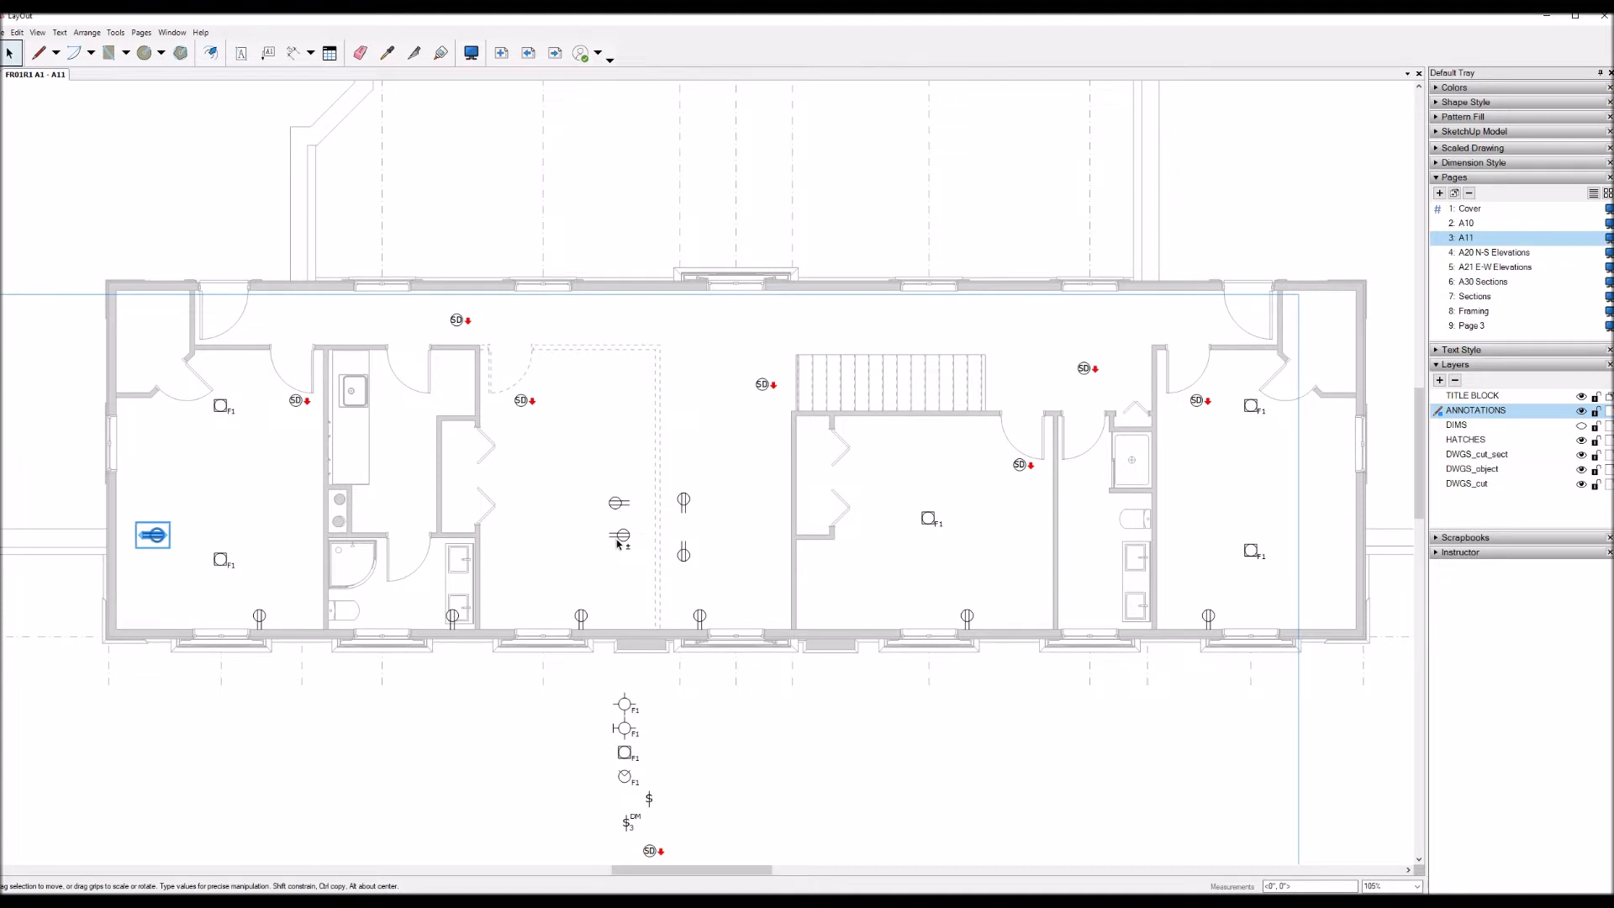
pyautogui.press('Down')
pyautogui.press('Down')
# Step: Copy the left-wall outlet straight up the leftmost bedroom's exterior wall to just below the window
pyautogui.hotkey('ctrl', 'Up')
pyautogui.press('Up')
pyautogui.press('Up')
pyautogui.press('Up')
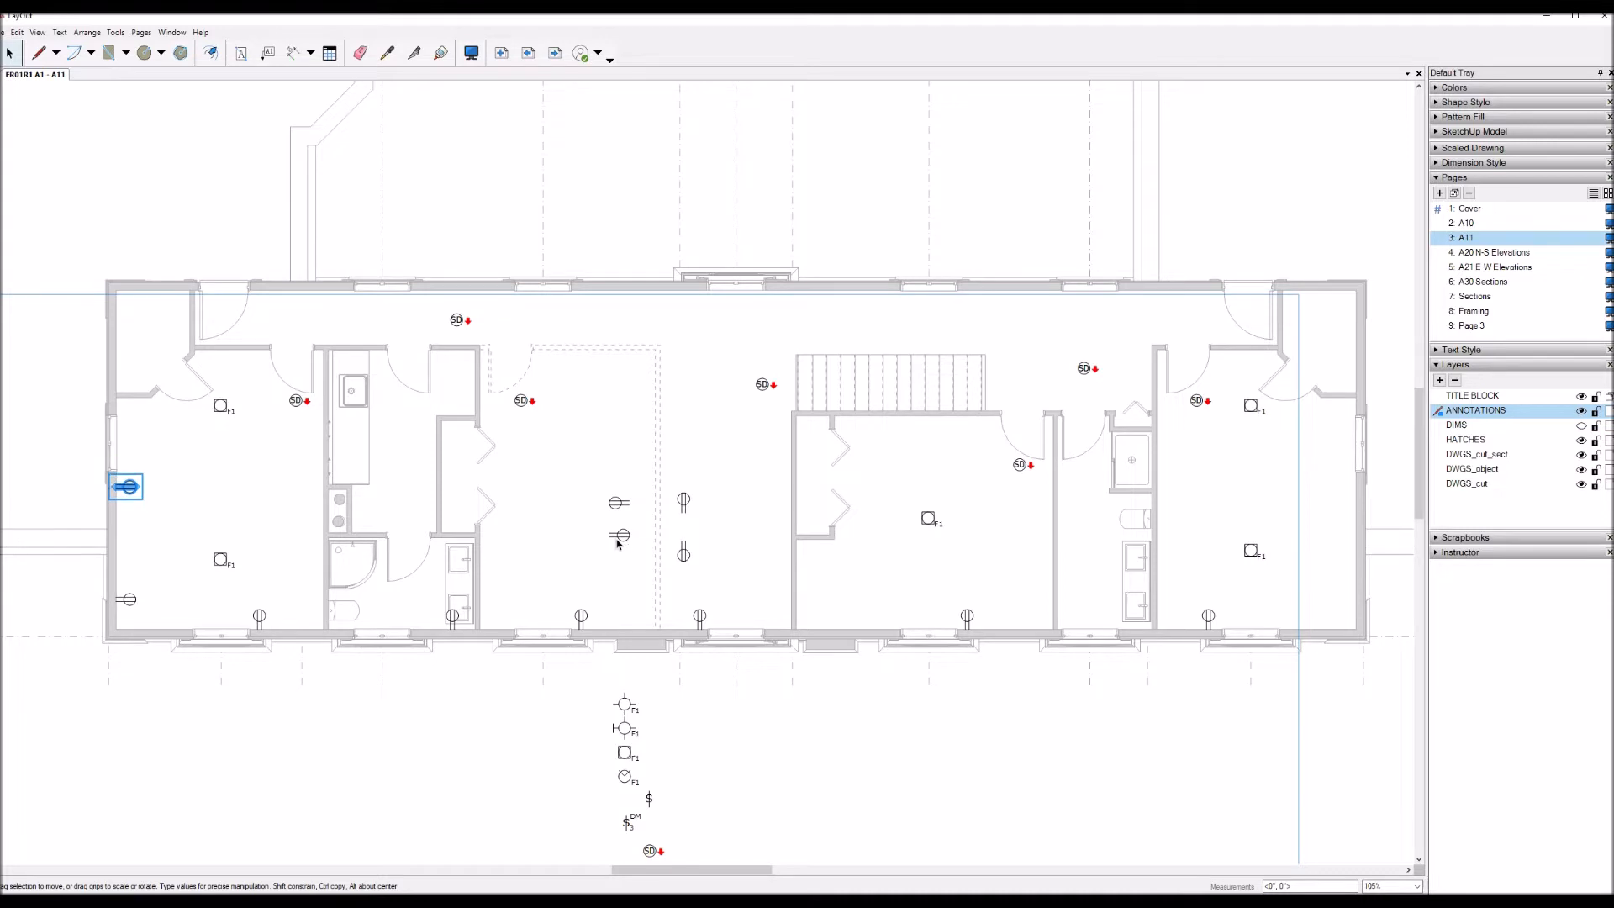
# Step: Copy the upper left-wall outlet across to the bedroom below the stairs, on its left wall beneath the closet
pyautogui.hotkey('ctrl', 'Right')
pyautogui.press('Right')
pyautogui.press('Right')
pyautogui.press('Right')
pyautogui.press('Right')
pyautogui.press('Right')
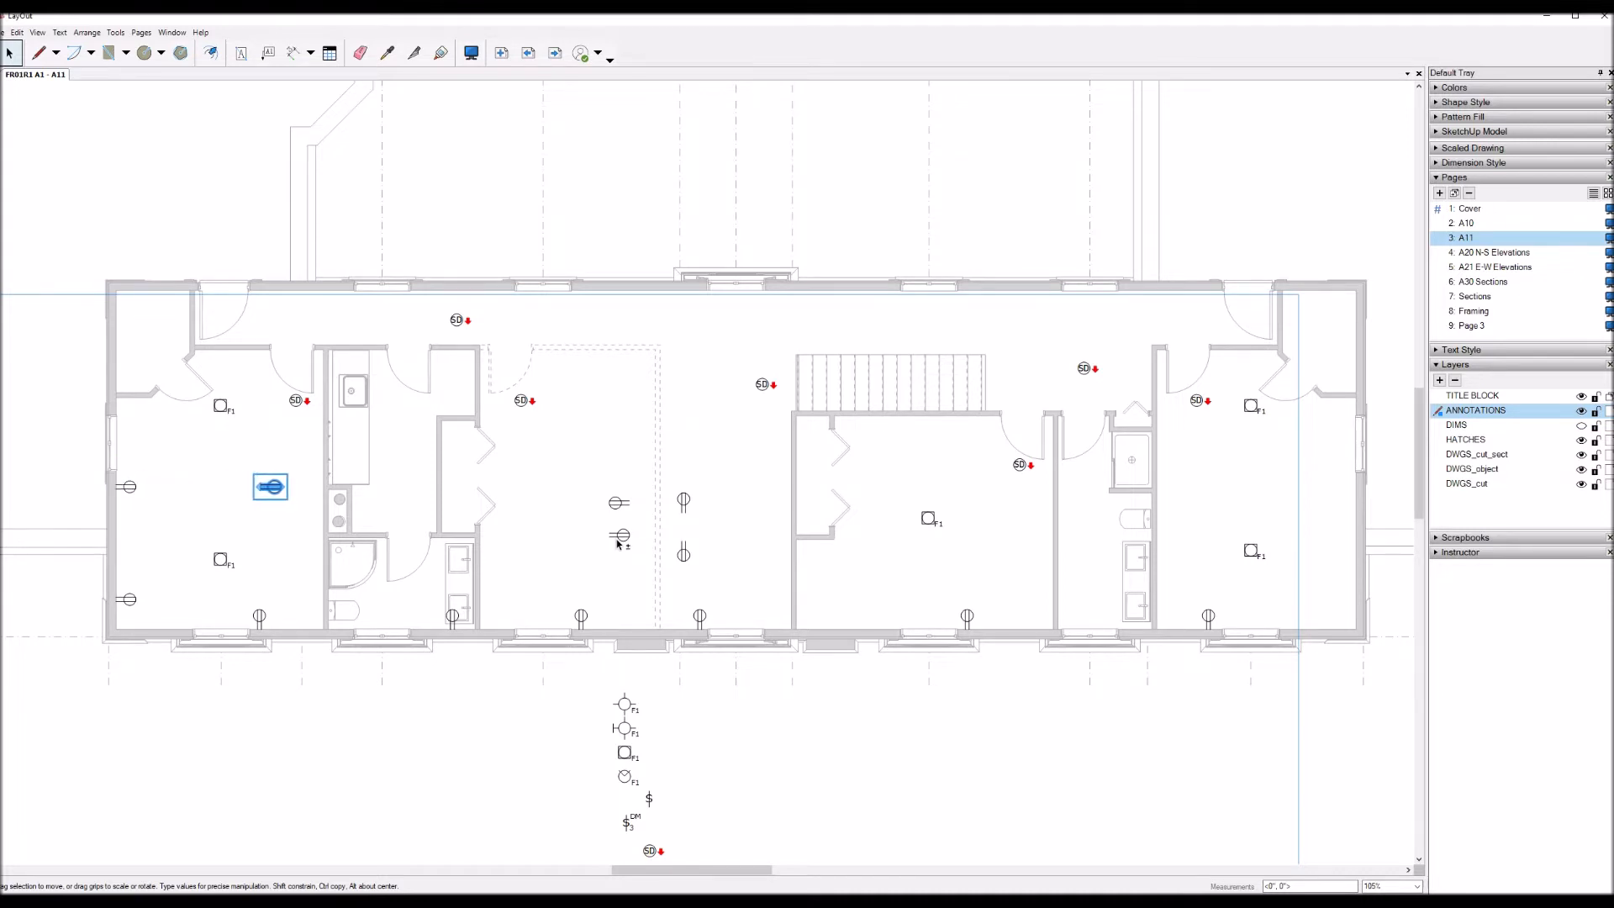
pyautogui.press('Right')
pyautogui.press('Right')
pyautogui.press('Right')
pyautogui.press('Right')
pyautogui.press('Right')
pyautogui.press('Right')
pyautogui.press('Right')
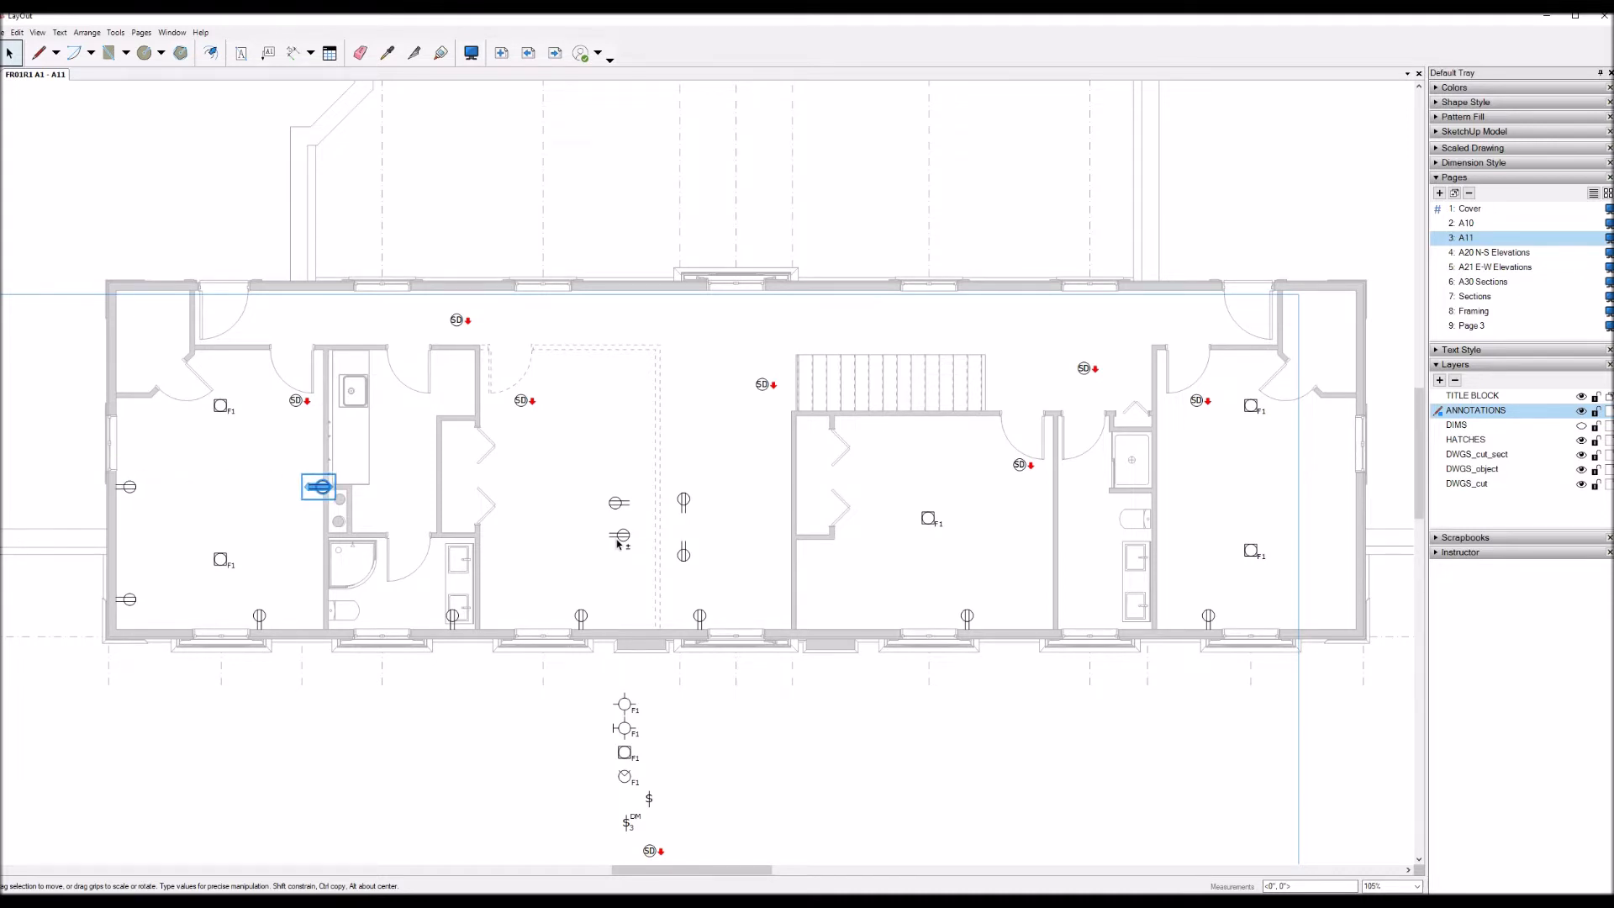
pyautogui.press('Right')
pyautogui.press('Right')
pyautogui.press('Right')
pyautogui.press('Right')
pyautogui.press('Right')
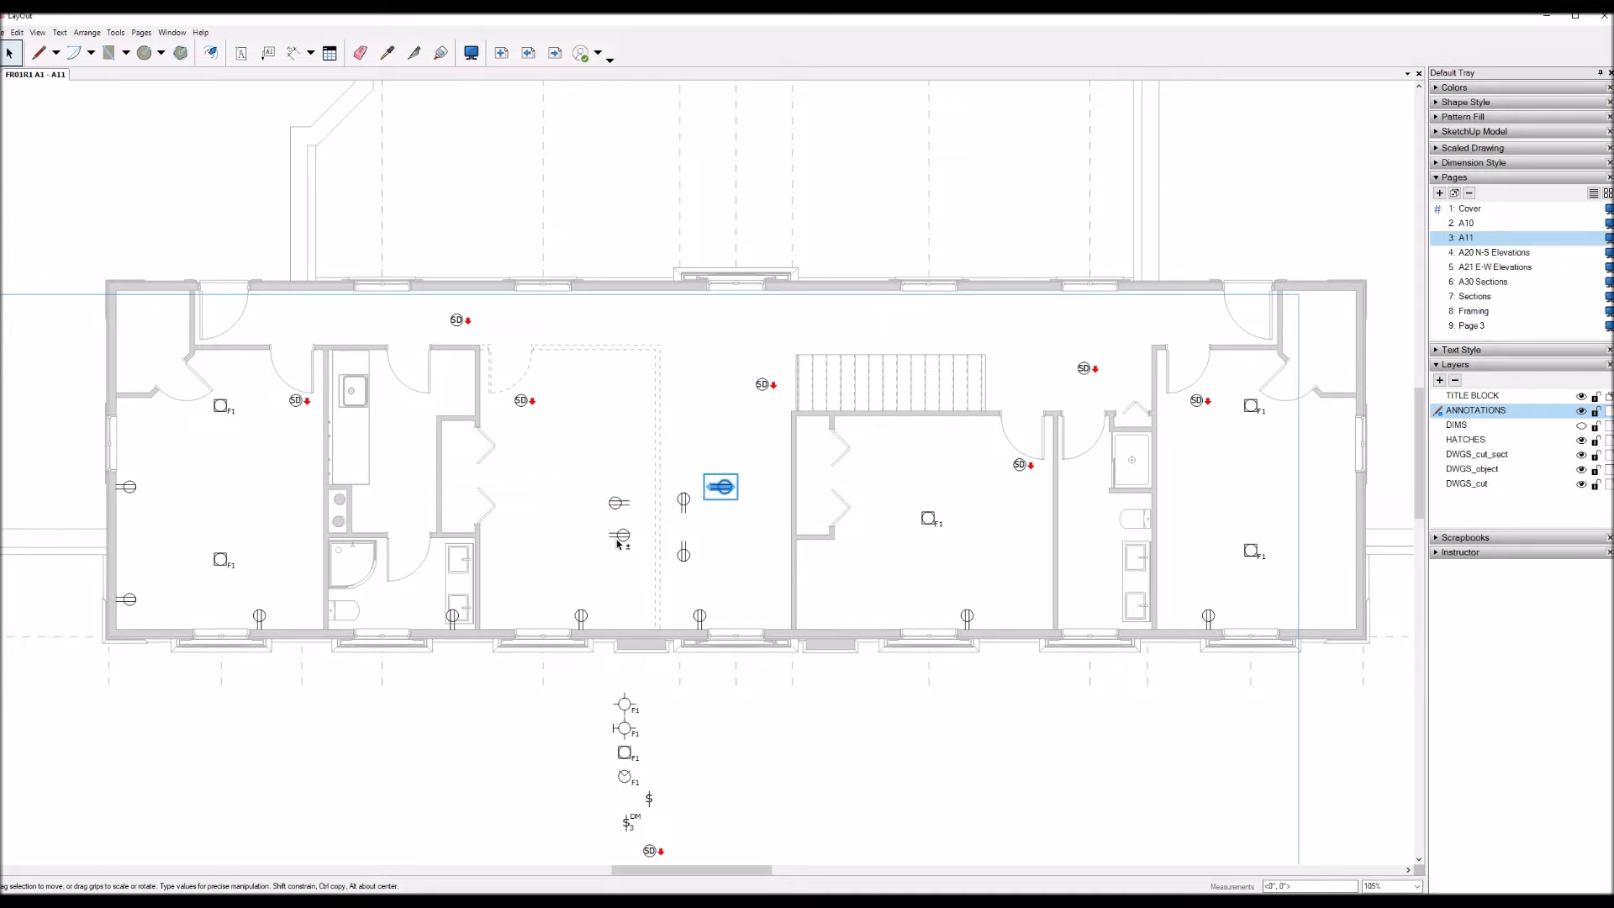
pyautogui.press('Down')
pyautogui.press('Down')
pyautogui.press('Down')
pyautogui.press('Down')
pyautogui.press('Down')
pyautogui.press('Down')
pyautogui.press('Down')
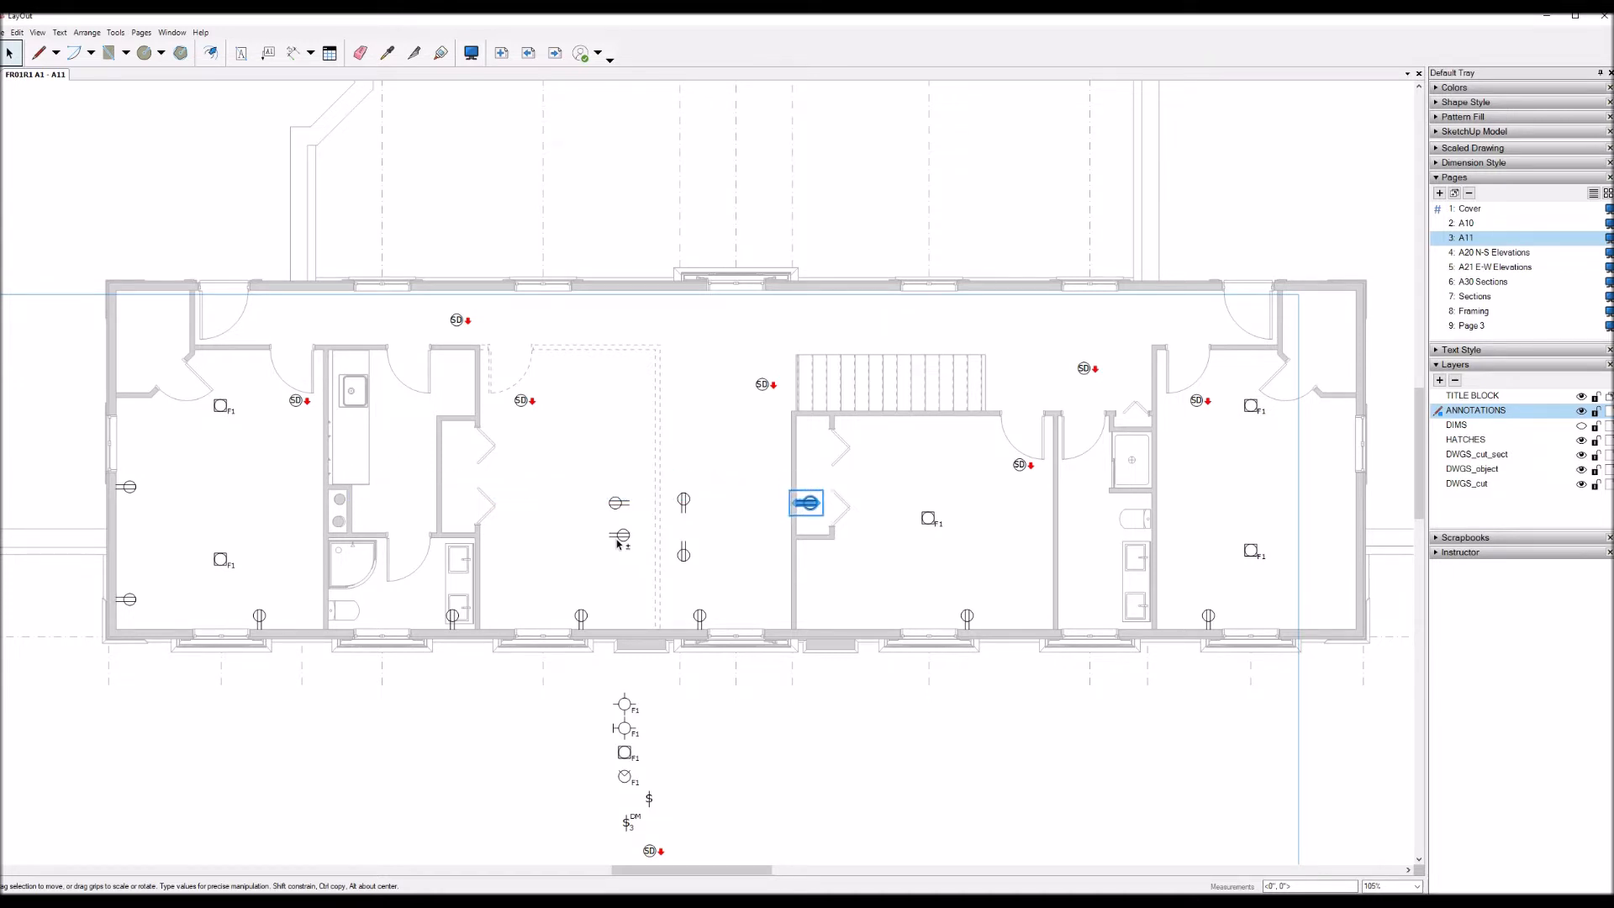
# Step: Copy that outlet left onto the dashed-outline room's left wall and raise it to just below the closet doors
pyautogui.press('Left')
pyautogui.press('Left')
pyautogui.press('Left')
pyautogui.press('Left')
pyautogui.press('Left')
pyautogui.press('Left')
pyautogui.press('Left')
pyautogui.press('Left')
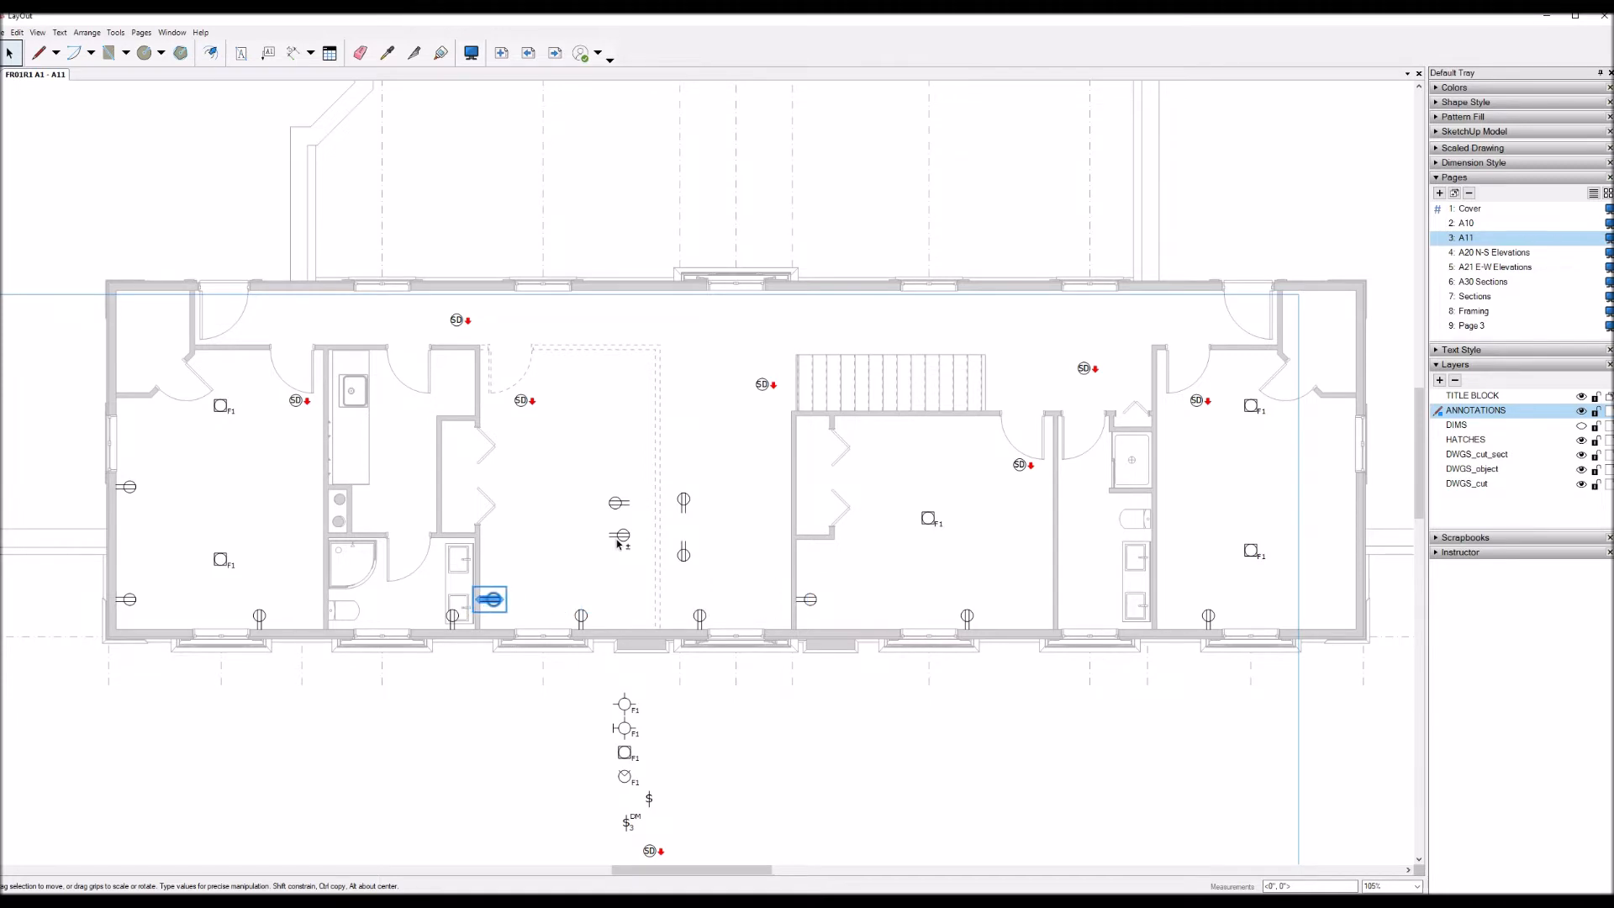
pyautogui.press('Up')
pyautogui.press('Up')
pyautogui.press('Up')
# Step: Copy the outlet up the same wall to above the closet, beside the SD symbol
pyautogui.press('Up')
pyautogui.press('Up')
pyautogui.press('Up')
pyautogui.press('Up')
pyautogui.press('Up')
pyautogui.press('Up')
pyautogui.press('Up')
pyautogui.press('Up')
pyautogui.press('Up')
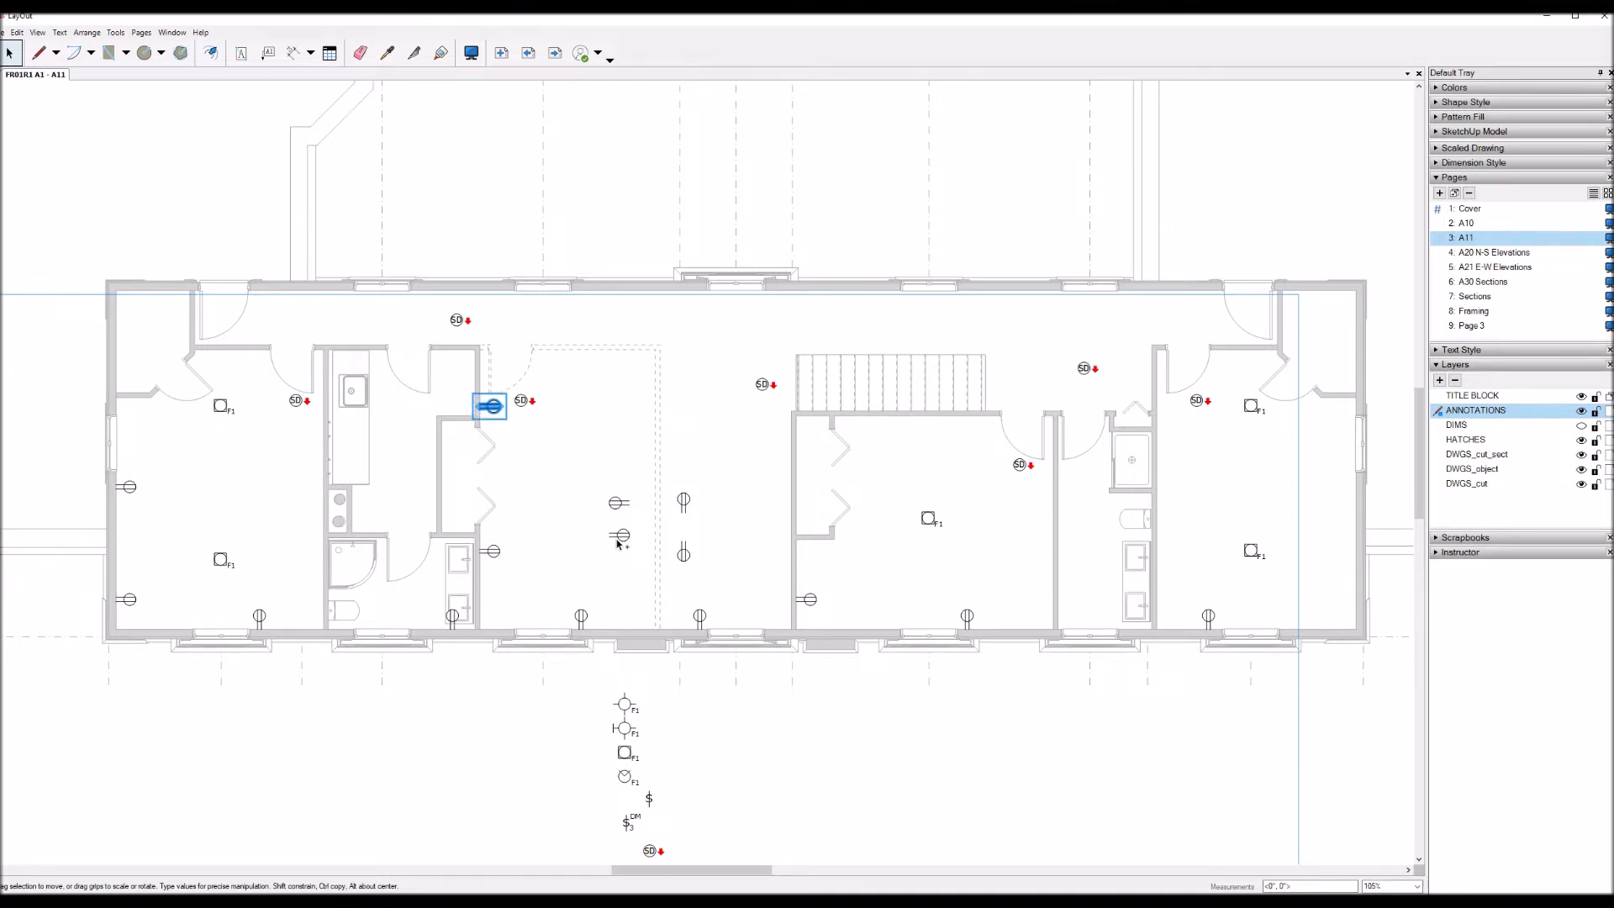
# Step: Copy the outlet above the closet straight across to the rightmost bedroom's left wall, near its smoke detector
pyautogui.press('Right')
pyautogui.press('Right')
pyautogui.press('Right')
pyautogui.press('Right')
pyautogui.press('Right')
pyautogui.press('Right')
pyautogui.press('Right')
pyautogui.press('Right')
pyautogui.press('Right')
pyautogui.press('Right')
pyautogui.press('Right')
pyautogui.press('Right')
pyautogui.press('Right')
pyautogui.press('Right')
pyautogui.press('Right')
pyautogui.press('Right')
pyautogui.press('Right')
pyautogui.press('Right')
pyautogui.press('Right')
pyautogui.press('Right')
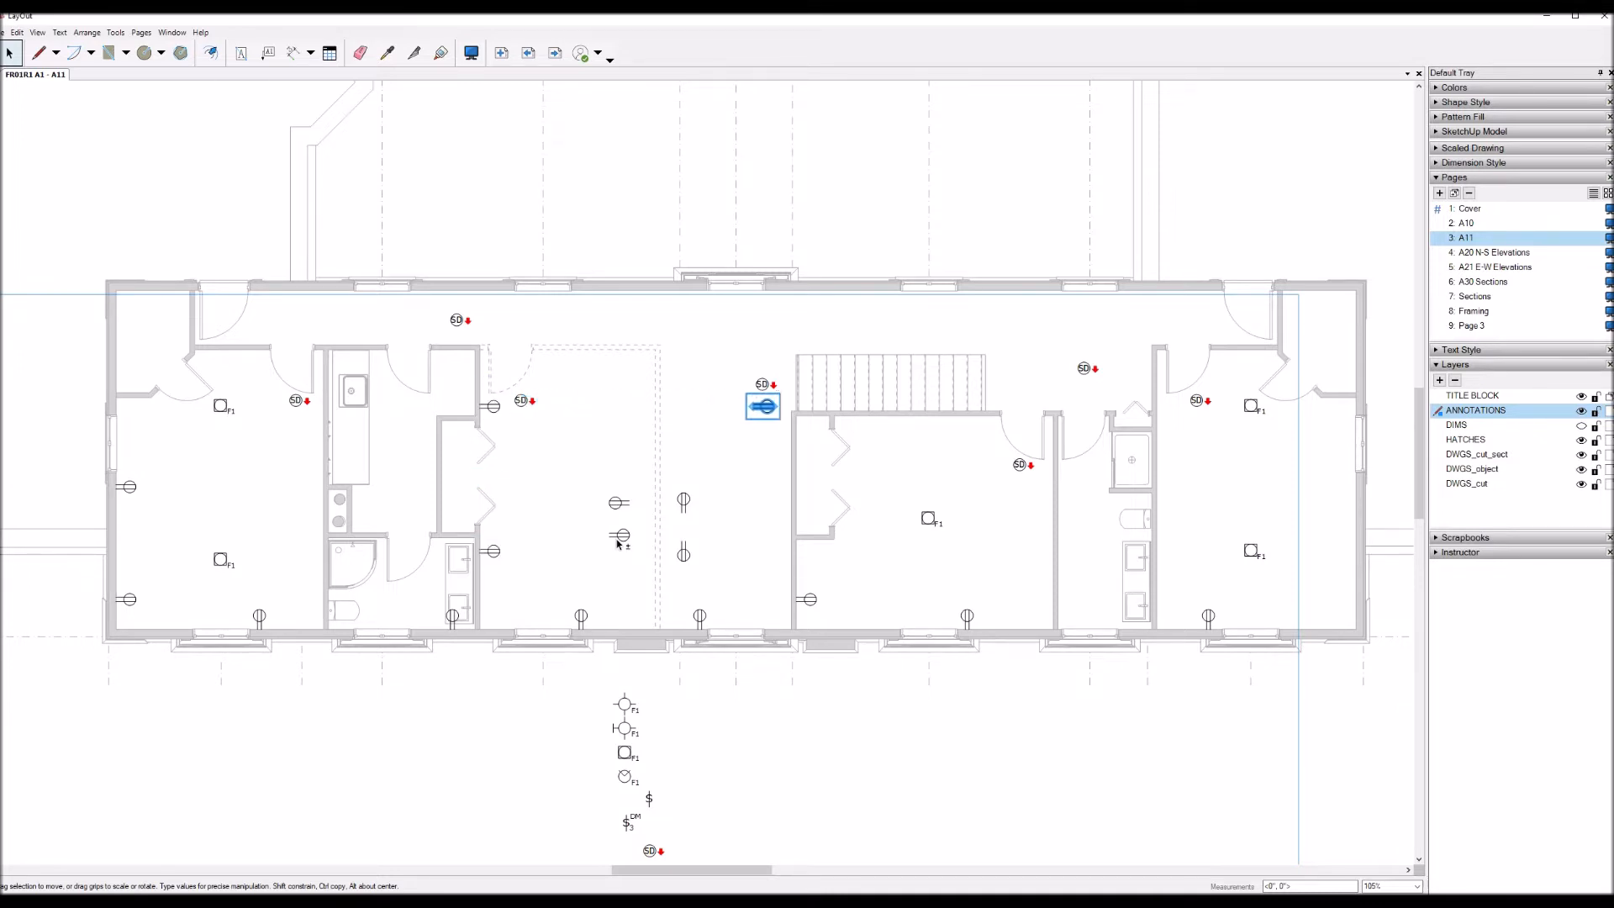
pyautogui.press('Right')
pyautogui.press('Right')
pyautogui.press('Right')
pyautogui.press('Right')
pyautogui.press('Right')
pyautogui.press('Right')
pyautogui.press('Right')
pyautogui.press('Right')
pyautogui.press('Right')
pyautogui.press('Right')
pyautogui.press('Right')
pyautogui.press('Right')
pyautogui.press('Right')
pyautogui.press('Right')
pyautogui.press('Right')
pyautogui.press('Right')
pyautogui.press('Right')
pyautogui.press('Right')
pyautogui.press('Right')
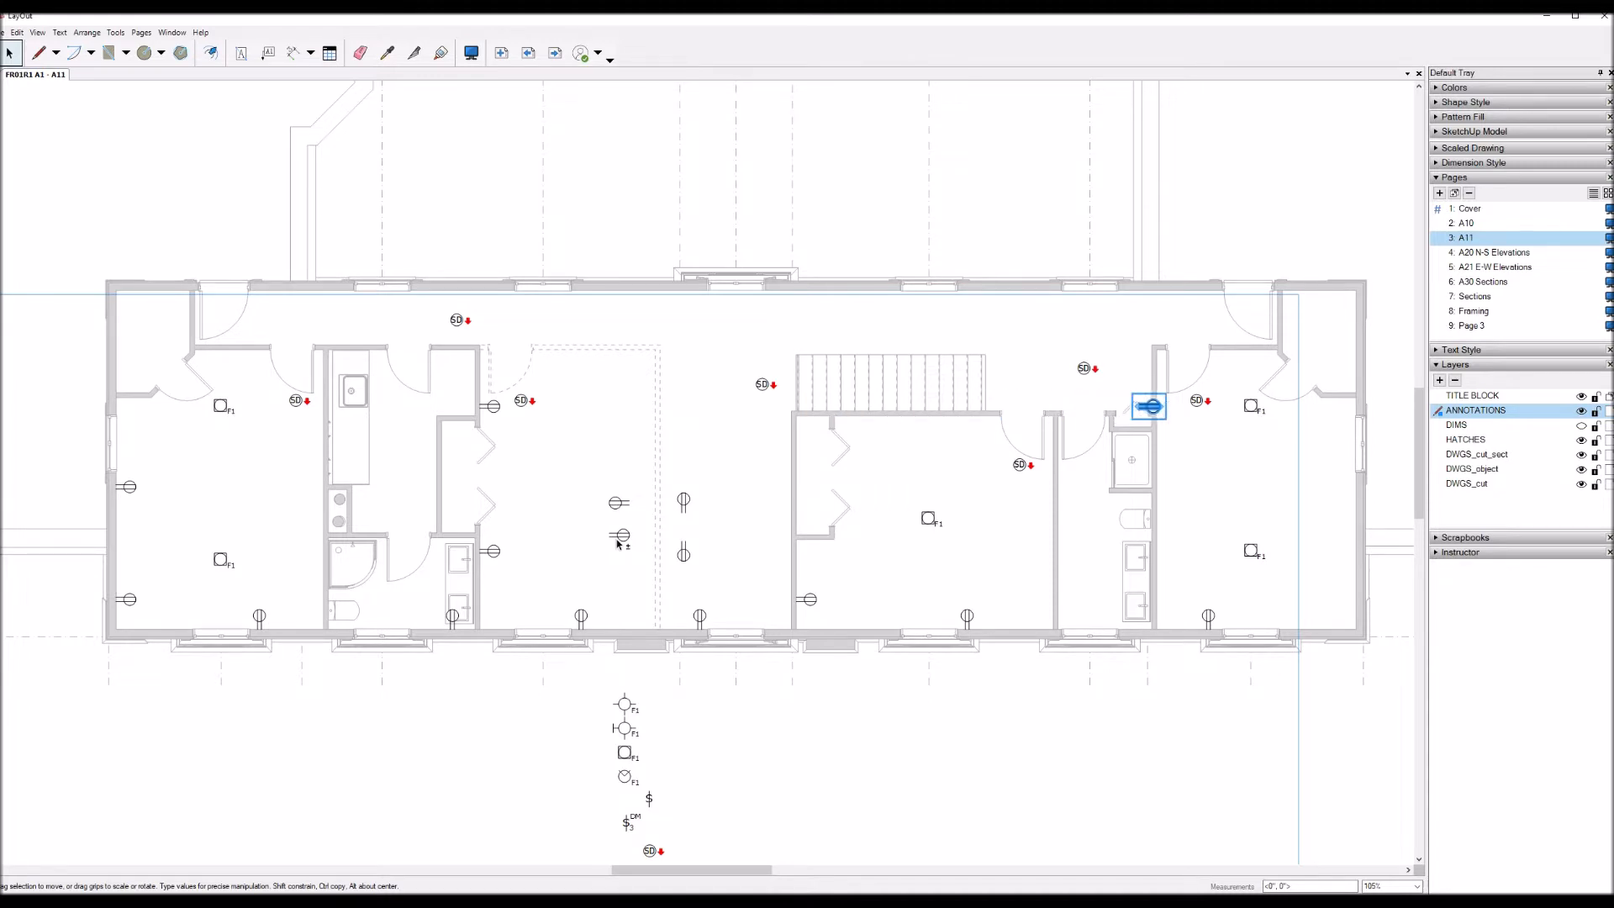
# Step: Copy that outlet down the same wall to beside the bathroom's lower sinks
pyautogui.press('Down')
pyautogui.press('Down')
pyautogui.press('Down')
pyautogui.press('Down')
pyautogui.press('Down')
pyautogui.press('Down')
pyautogui.press('Down')
pyautogui.press('Down')
pyautogui.press('Down')
pyautogui.press('Down')
pyautogui.press('Down')
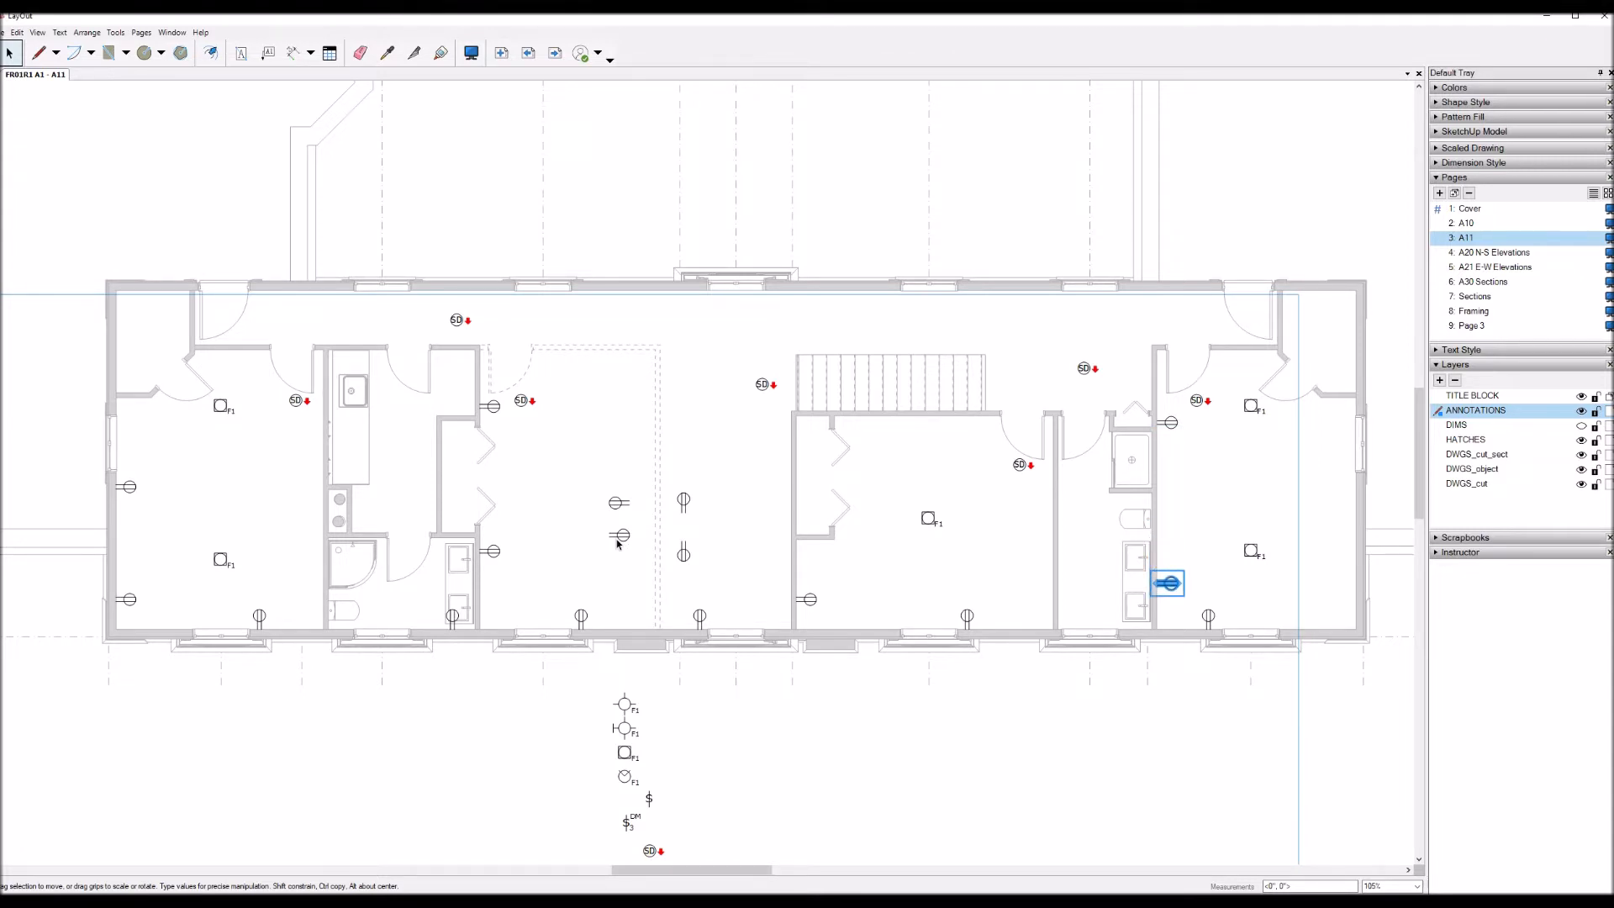
# Step: Shift the rightmost bedroom's bottom-wall outlet along the wall to the window's right end and measure the room's width between walls
pyautogui.click(1205, 617)
pyautogui.press('Right')
pyautogui.press('Right')
pyautogui.press('Right')
pyautogui.press('Right')
pyautogui.press('Right')
pyautogui.press('Right')
pyautogui.press('Right')
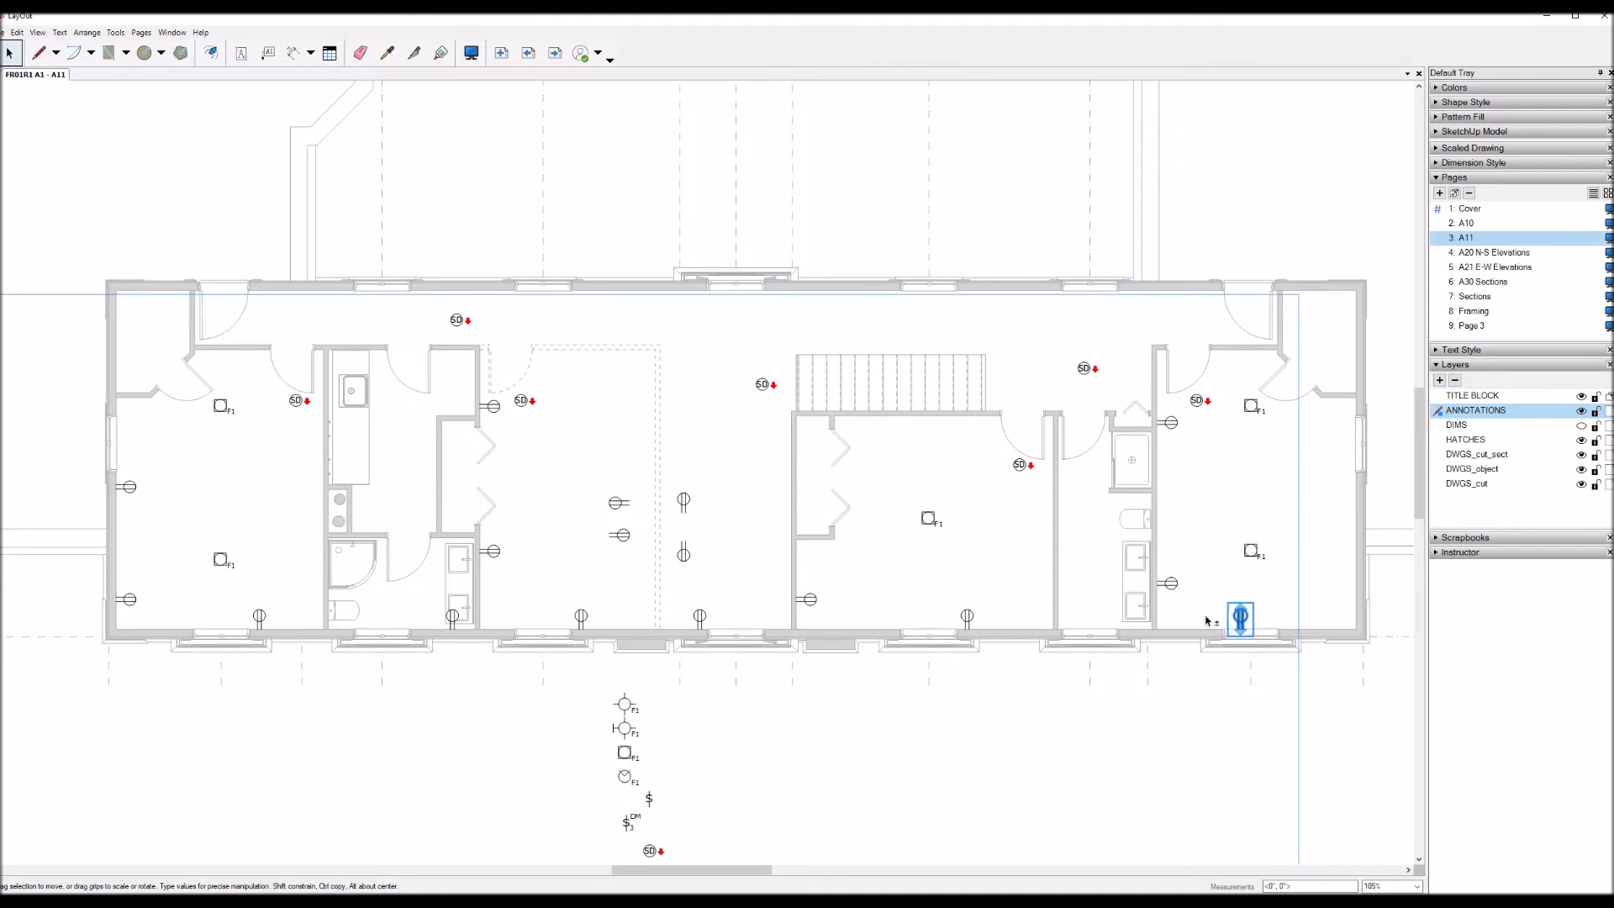
pyautogui.press('Left')
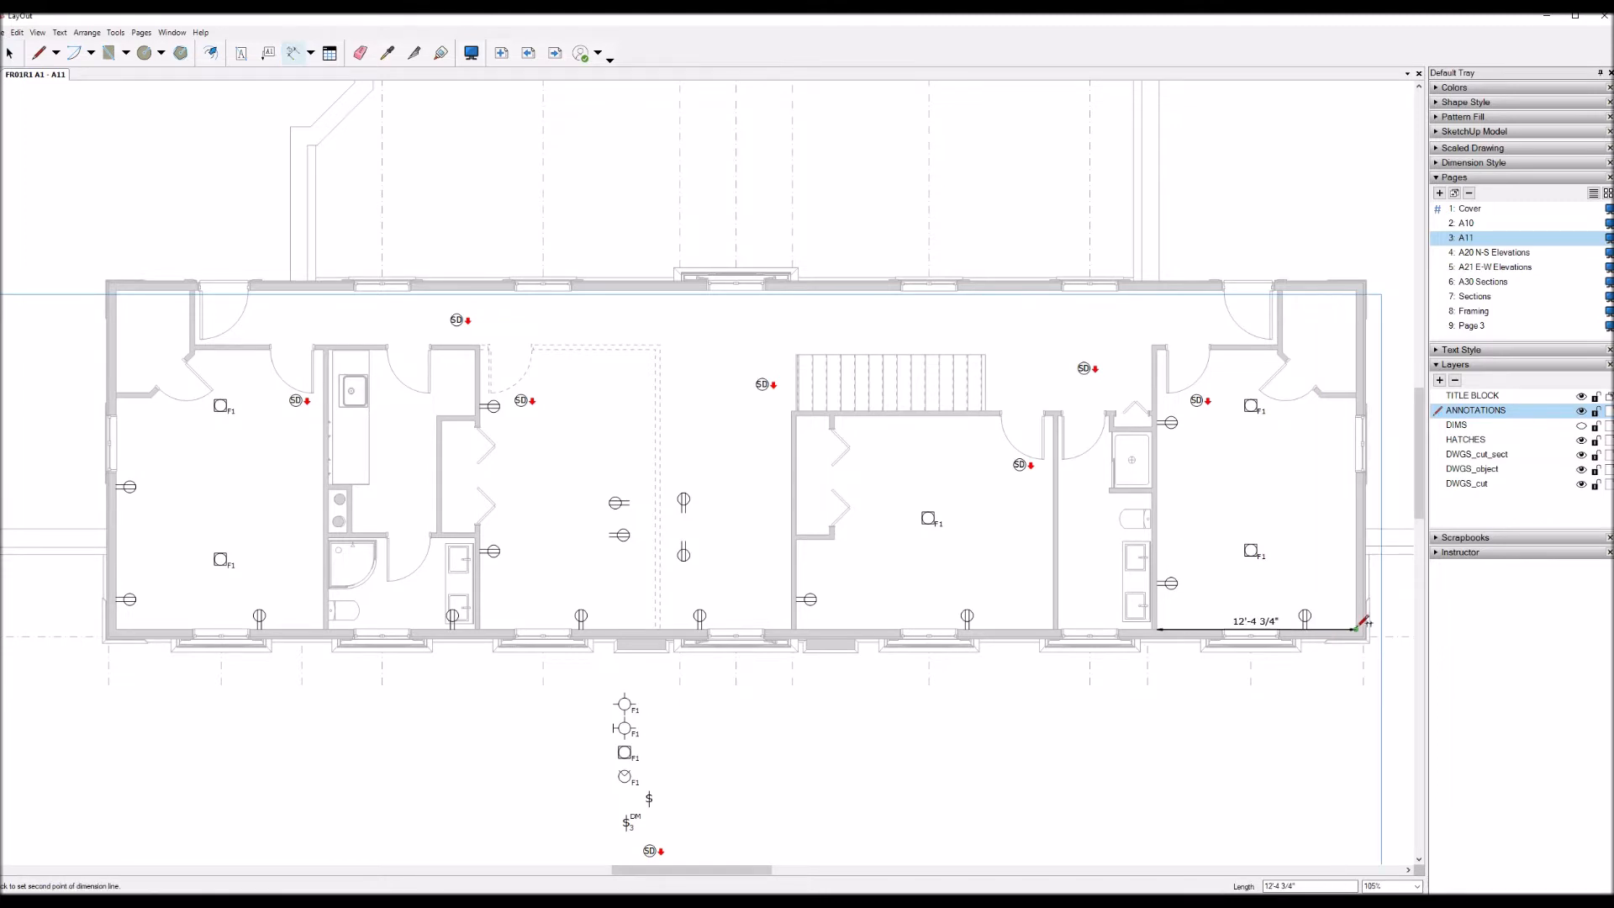
pyautogui.press('Escape')
pyautogui.press('space')
# Step: Copy the spare right-wall outlet from the dashed-outline room to the rightmost bedroom's exterior right wall, just below the window
pyautogui.click(627, 503)
pyautogui.hotkey('ctrl', 'c')
pyautogui.hotkey('ctrl', 'v')
pyautogui.hotkey('shift', 'Right')
pyautogui.hotkey('shift', 'Right')
pyautogui.hotkey('shift', 'Right')
pyautogui.hotkey('shift', 'Right')
pyautogui.hotkey('shift', 'Right')
pyautogui.hotkey('shift', 'Right')
pyautogui.hotkey('shift', 'Right')
pyautogui.hotkey('shift', 'Right')
pyautogui.hotkey('shift', 'Right')
pyautogui.hotkey('shift', 'Right')
pyautogui.hotkey('shift', 'Right')
pyautogui.hotkey('shift', 'Right')
pyautogui.hotkey('shift', 'Right')
pyautogui.hotkey('shift', 'Right')
pyautogui.hotkey('shift', 'Right')
pyautogui.hotkey('shift', 'Right')
pyautogui.hotkey('shift', 'Right')
pyautogui.hotkey('shift', 'Right')
pyautogui.hotkey('shift', 'Right')
pyautogui.hotkey('shift', 'Right')
pyautogui.hotkey('shift', 'Right')
pyautogui.hotkey('shift', 'Right')
pyautogui.hotkey('shift', 'Right')
pyautogui.hotkey('shift', 'Right')
pyautogui.hotkey('shift', 'Right')
pyautogui.hotkey('shift', 'Right')
pyautogui.hotkey('shift', 'Right')
pyautogui.hotkey('shift', 'Right')
pyautogui.hotkey('shift', 'Right')
pyautogui.hotkey('shift', 'Right')
pyautogui.hotkey('shift', 'Right')
pyautogui.hotkey('shift', 'Right')
pyautogui.hotkey('shift', 'Right')
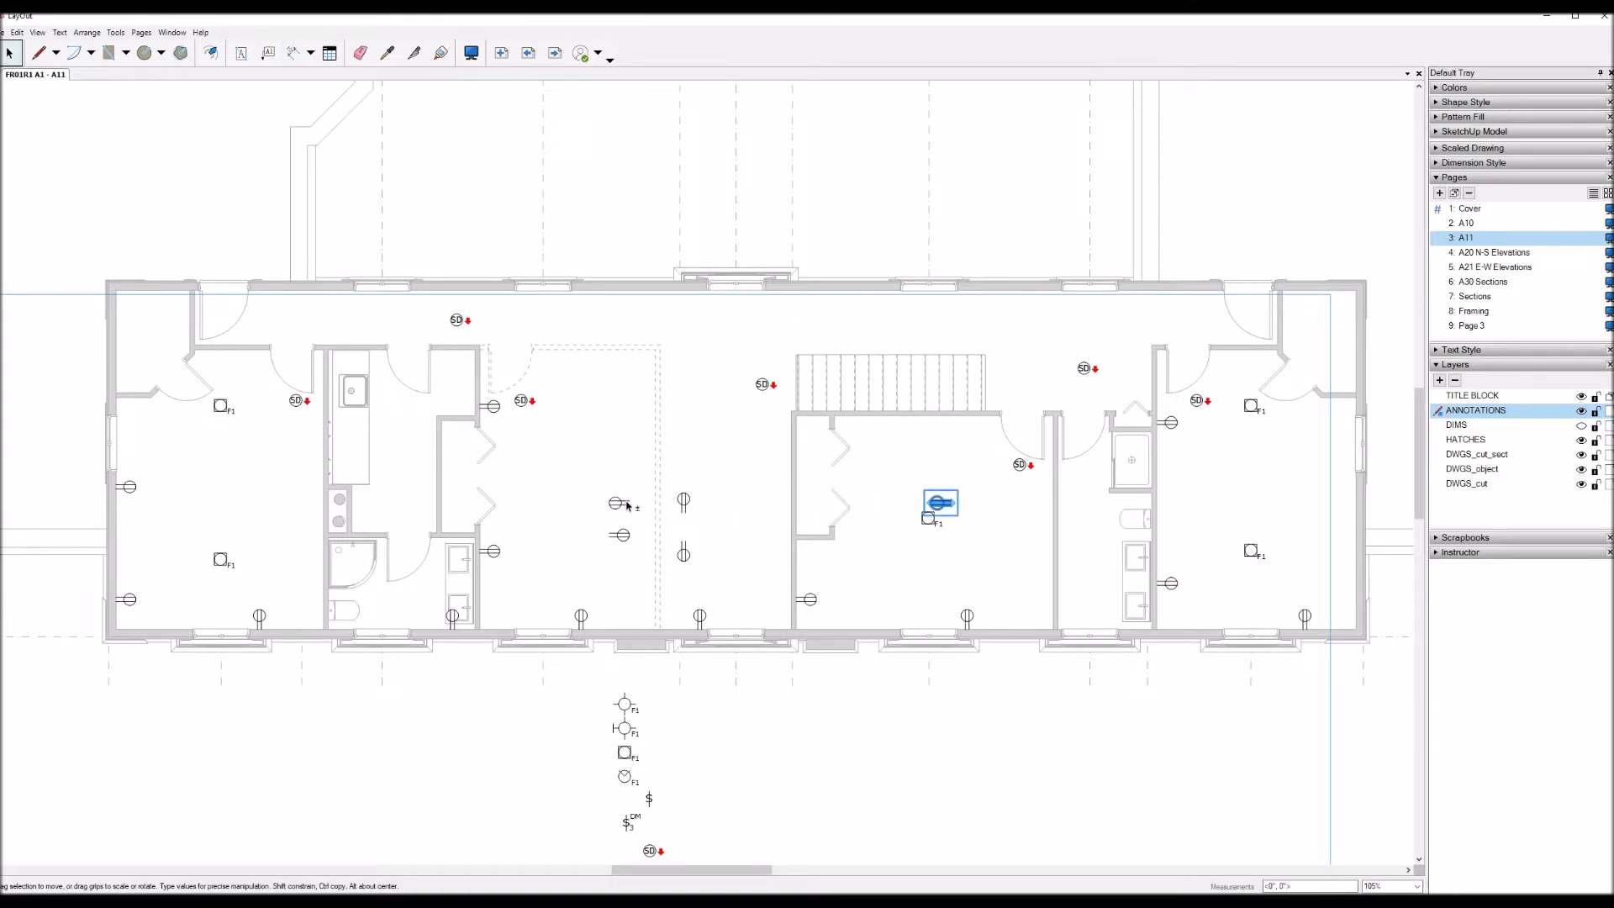
pyautogui.hotkey('shift', 'Right')
pyautogui.hotkey('shift', 'Right')
pyautogui.hotkey('shift', 'Right')
pyautogui.hotkey('shift', 'Right')
pyautogui.hotkey('shift', 'Right')
pyautogui.hotkey('shift', 'Right')
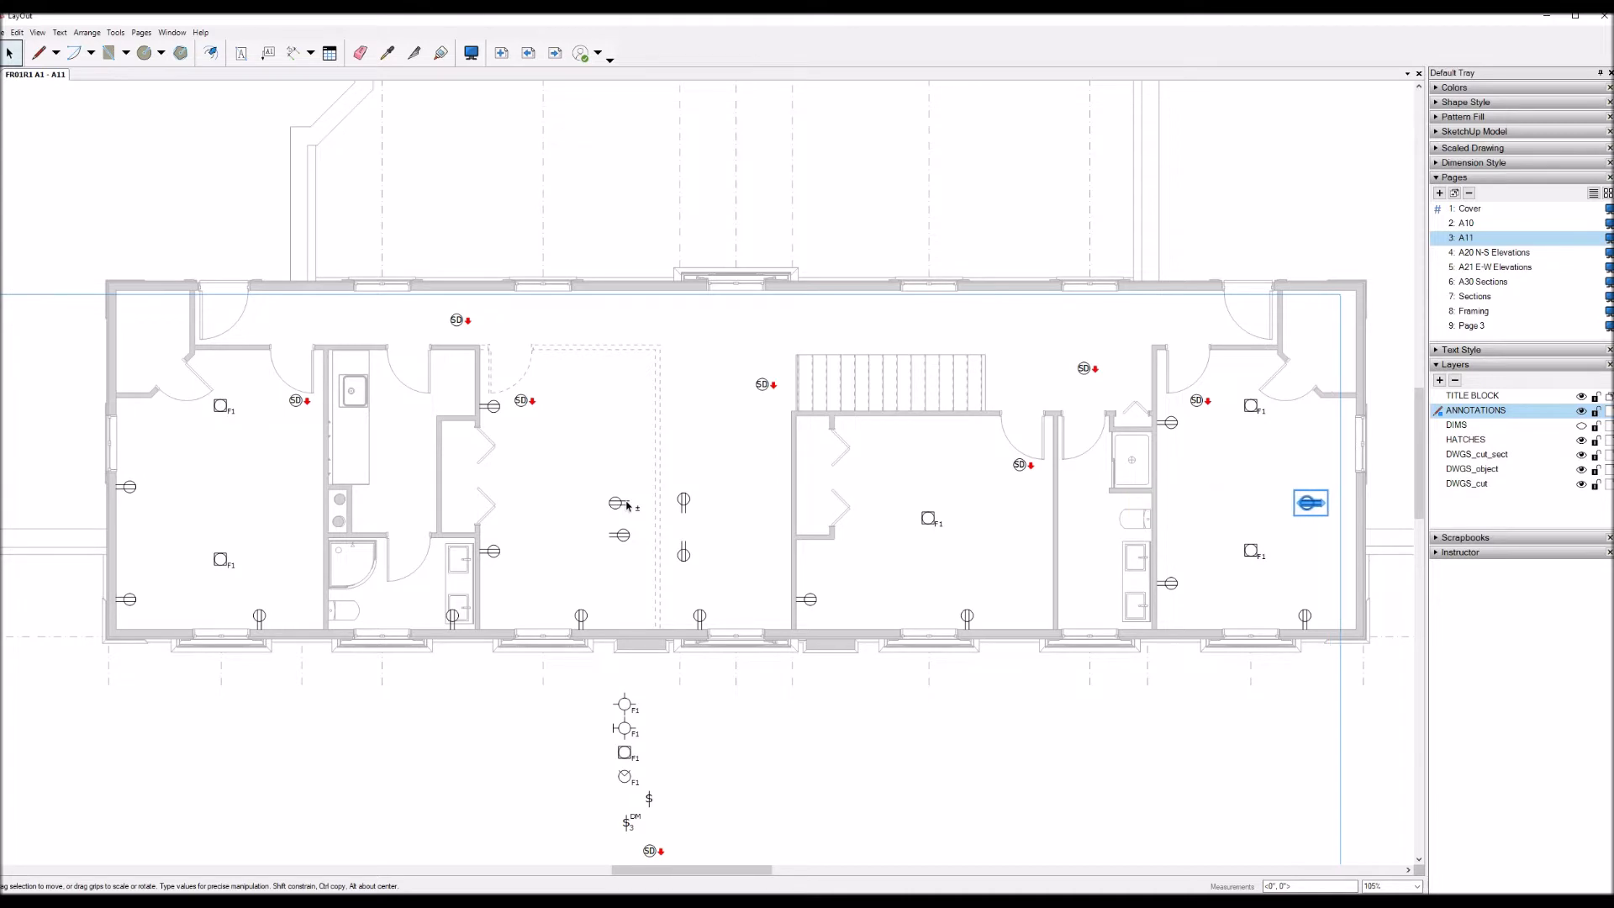
pyautogui.press('Up')
pyautogui.press('Up')
pyautogui.press('Up')
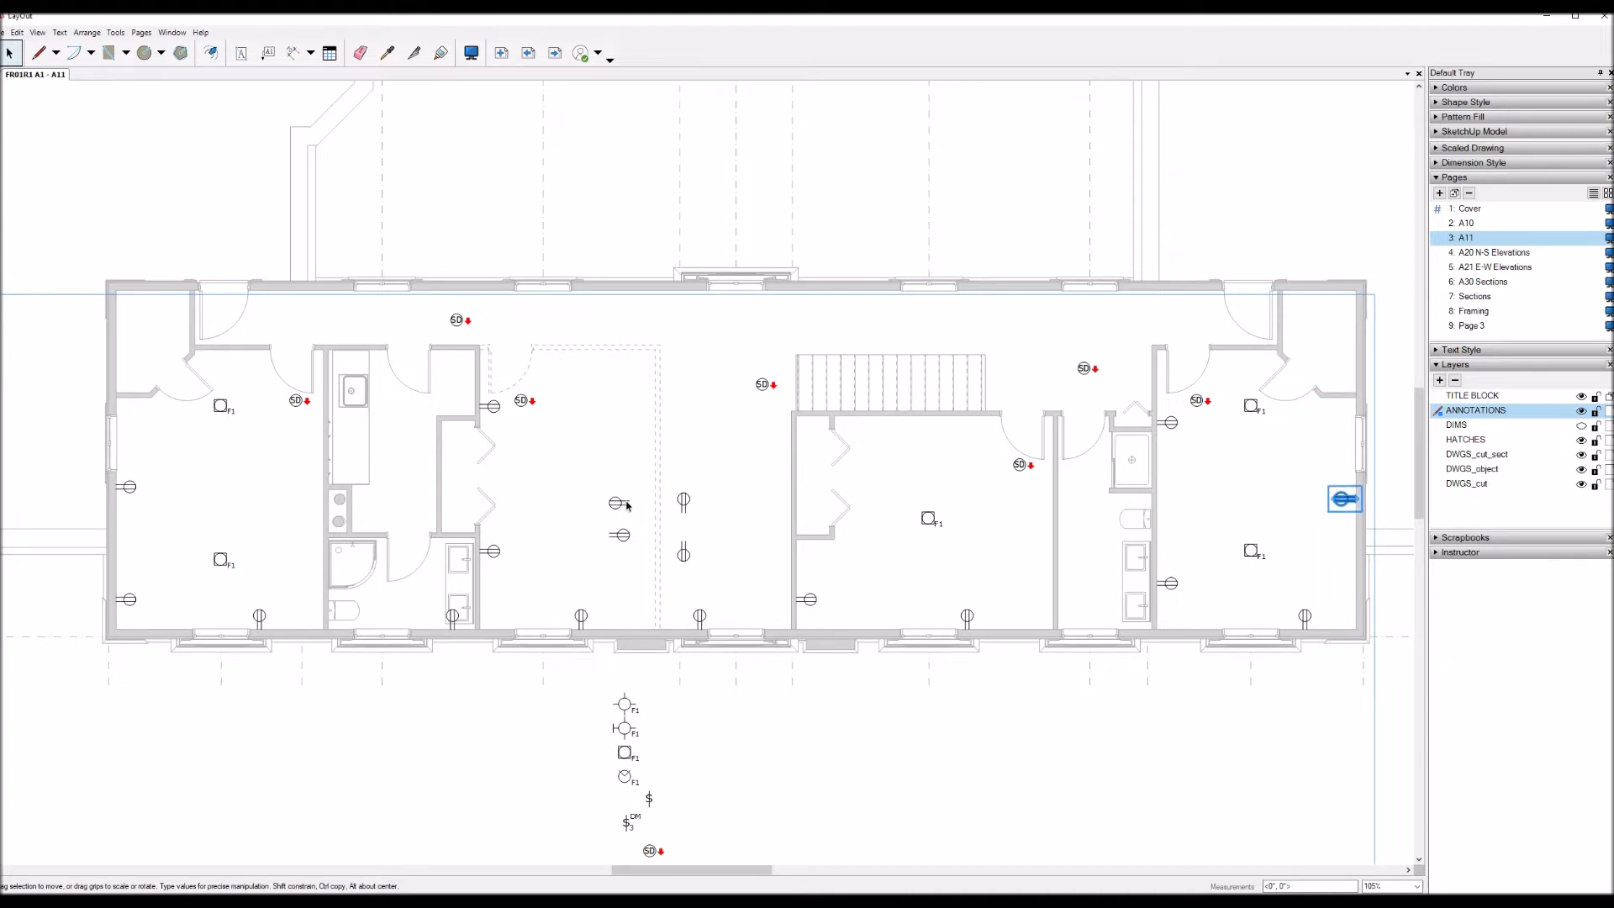
pyautogui.hotkey('shift', 'Up')
# Step: Copy the spare top-wall outlet into the rightmost bedroom, onto its upper wall between the entry door and the closet
pyautogui.click(685, 555)
pyautogui.hotkey('ctrl', 'c')
pyautogui.hotkey('ctrl', 'v')
pyautogui.hotkey('shift', 'Right')
pyautogui.hotkey('shift', 'Right')
pyautogui.hotkey('shift', 'Right')
pyautogui.hotkey('shift', 'Right')
pyautogui.hotkey('shift', 'Right')
pyautogui.hotkey('shift', 'Right')
pyautogui.hotkey('shift', 'Right')
pyautogui.hotkey('shift', 'Right')
pyautogui.hotkey('shift', 'Right')
pyautogui.hotkey('shift', 'Right')
pyautogui.hotkey('shift', 'Right')
pyautogui.hotkey('shift', 'Right')
pyautogui.hotkey('shift', 'Right')
pyautogui.hotkey('shift', 'Right')
pyautogui.hotkey('shift', 'Right')
pyautogui.hotkey('shift', 'Right')
pyautogui.hotkey('shift', 'Right')
pyautogui.hotkey('shift', 'Right')
pyautogui.hotkey('shift', 'Right')
pyautogui.hotkey('shift', 'Right')
pyautogui.hotkey('shift', 'Right')
pyautogui.hotkey('shift', 'Right')
pyautogui.hotkey('shift', 'Right')
pyautogui.hotkey('shift', 'Right')
pyautogui.hotkey('shift', 'Right')
pyautogui.hotkey('shift', 'Right')
pyautogui.hotkey('shift', 'Right')
pyautogui.hotkey('shift', 'Right')
pyautogui.hotkey('shift', 'Right')
pyautogui.hotkey('shift', 'Right')
pyautogui.hotkey('shift', 'Right')
pyautogui.hotkey('shift', 'Up')
pyautogui.hotkey('shift', 'Up')
pyautogui.hotkey('shift', 'Up')
pyautogui.hotkey('shift', 'Up')
pyautogui.hotkey('shift', 'Up')
pyautogui.hotkey('shift', 'Up')
pyautogui.hotkey('shift', 'Up')
pyautogui.hotkey('shift', 'Up')
pyautogui.hotkey('shift', 'Up')
pyautogui.hotkey('shift', 'Up')
pyautogui.hotkey('shift', 'Up')
pyautogui.hotkey('shift', 'Up')
pyautogui.hotkey('shift', 'Right')
pyautogui.hotkey('shift', 'Right')
pyautogui.hotkey('shift', 'Right')
pyautogui.hotkey('shift', 'Right')
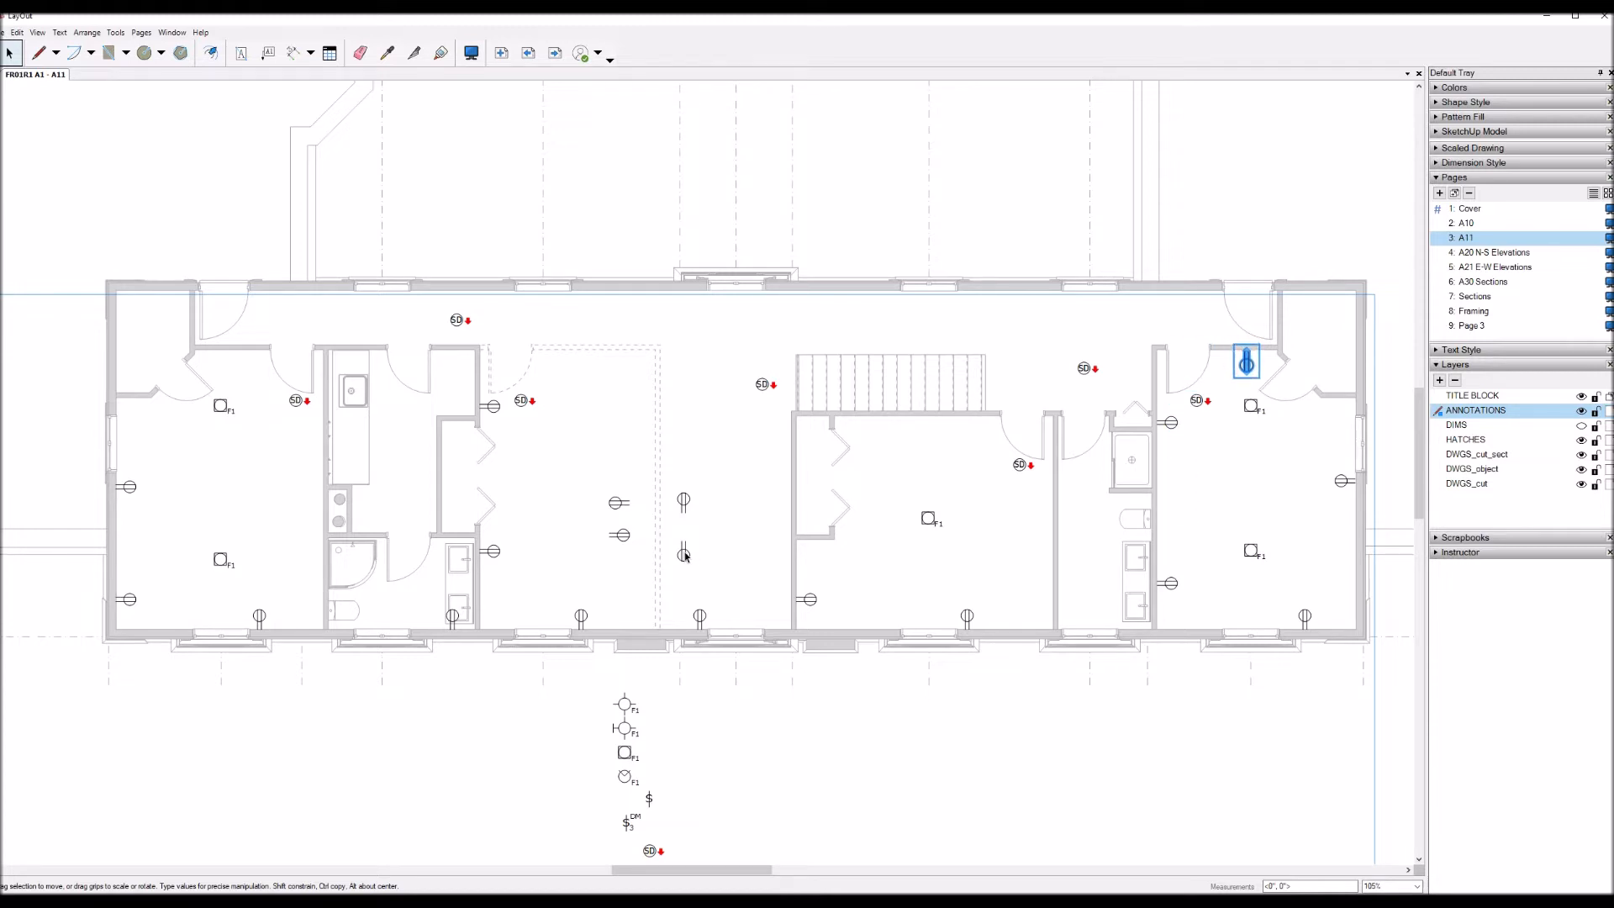
# Step: Shift the rightmost bedroom's bottom-wall outlet along the wall to the window's center
pyautogui.click(1309, 618)
pyautogui.hotkey('shift', 'Left')
pyautogui.hotkey('shift', 'Left')
pyautogui.hotkey('shift', 'Left')
# Step: Shift the rightmost bedroom's exterior right-wall outlet down the wall to near the bottom corner
pyautogui.click(1344, 483)
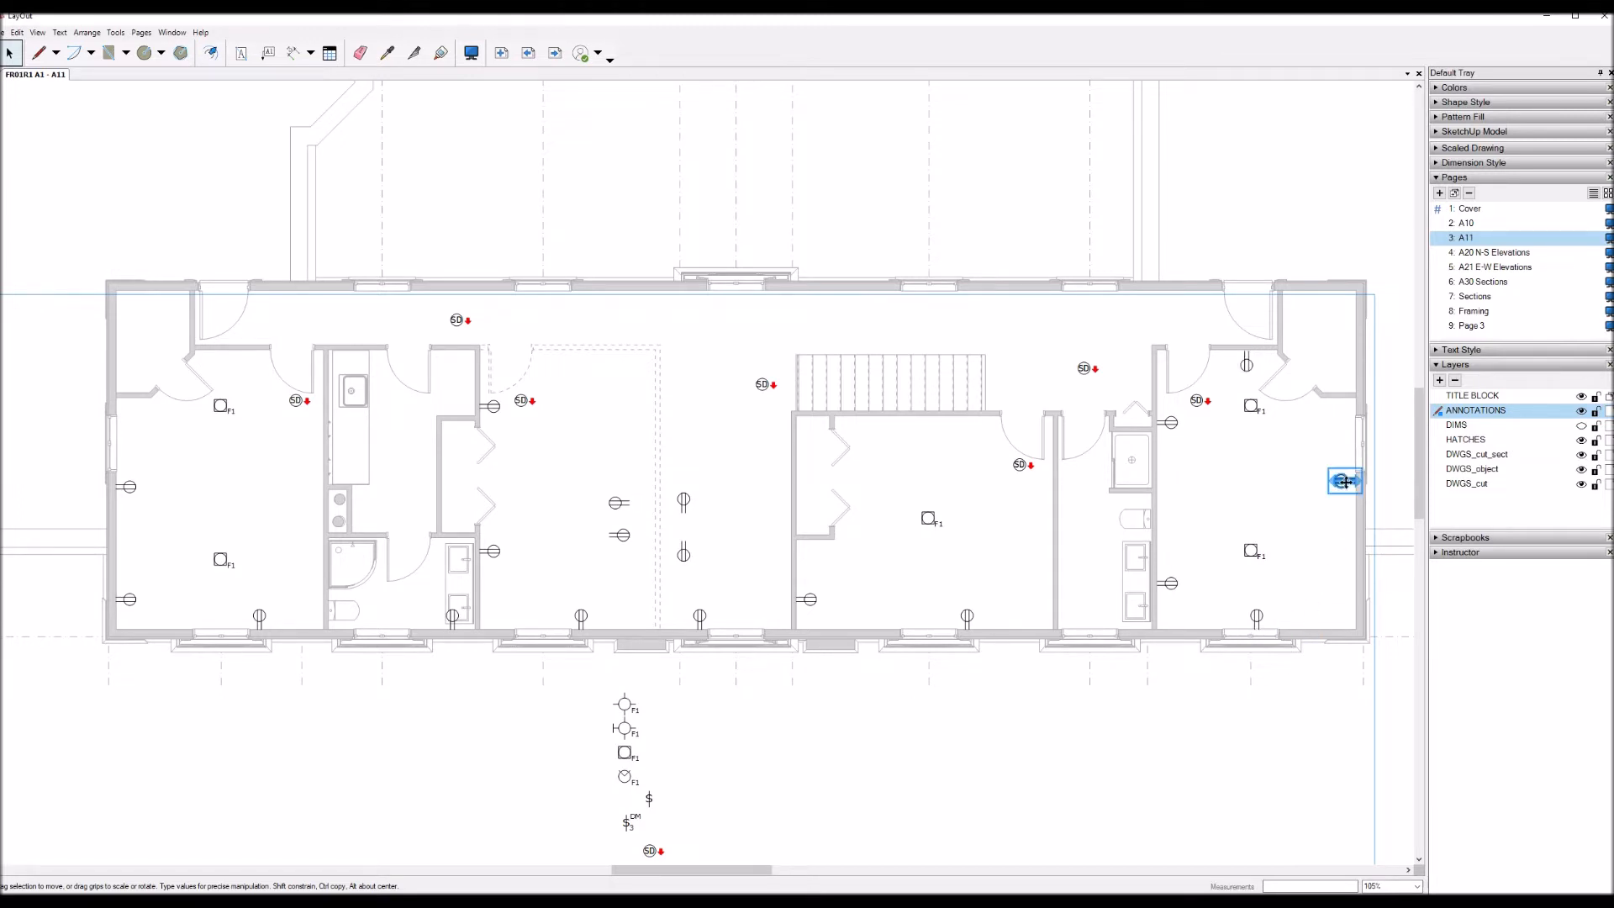
pyautogui.hotkey('shift', 'Down')
pyautogui.hotkey('shift', 'Down')
pyautogui.hotkey('shift', 'Down')
pyautogui.hotkey('shift', 'Down')
pyautogui.hotkey('shift', 'Down')
pyautogui.hotkey('shift', 'Down')
pyautogui.hotkey('shift', 'Down')
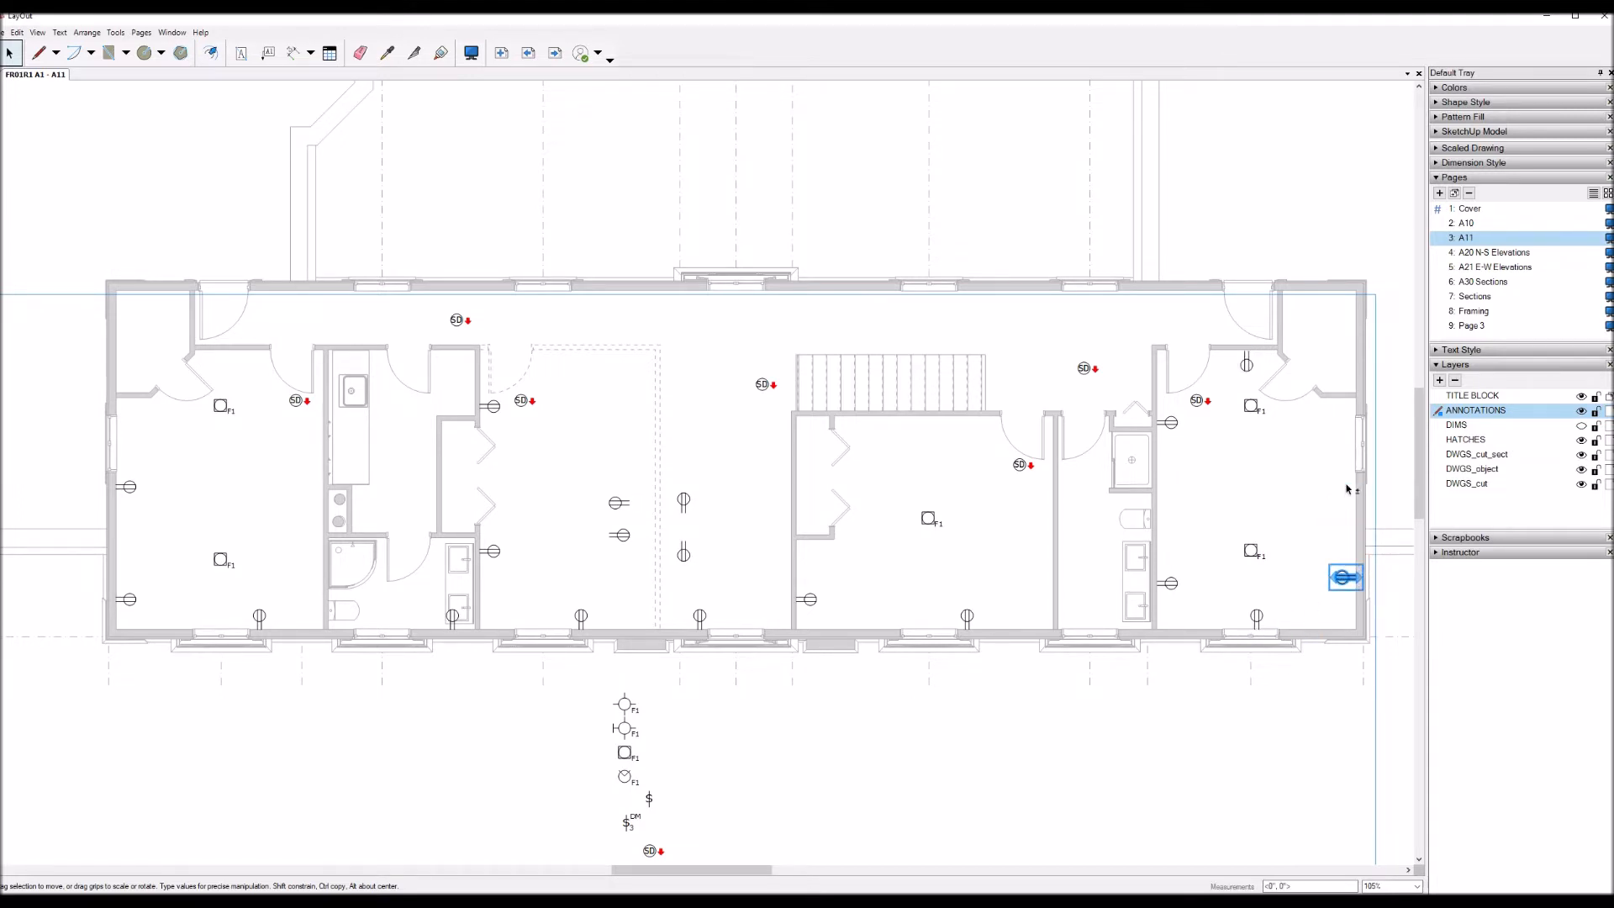
# Step: Copy outlets to the rightmost bedroom's closet, one on the bedroom side of its bottom wall and one inside against its left wall
pyautogui.click(1248, 367)
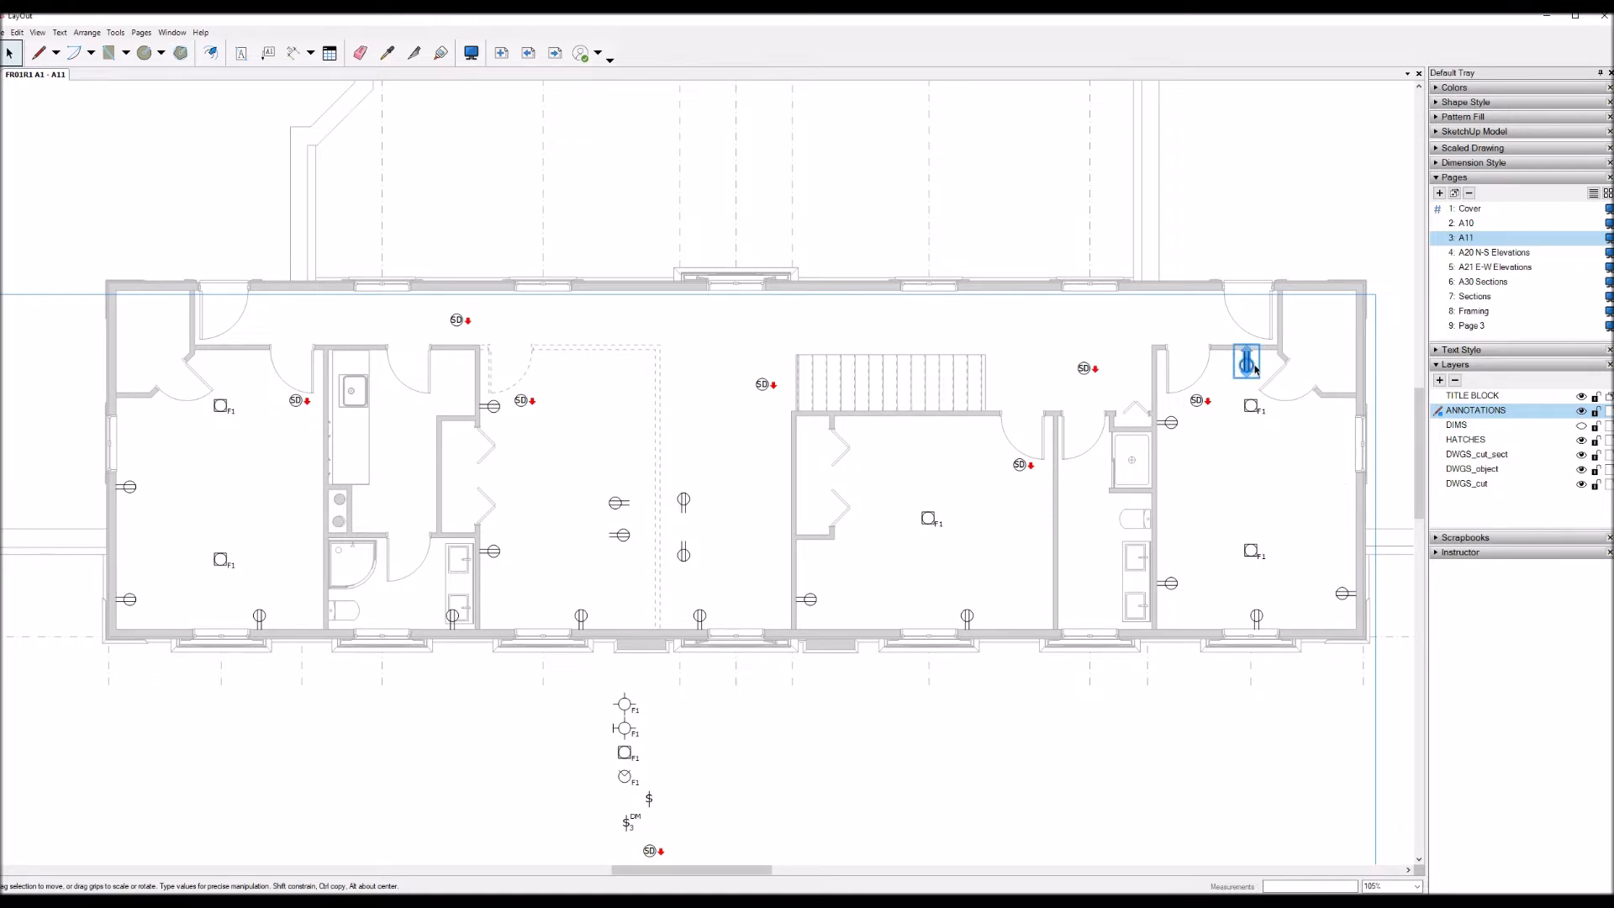
pyautogui.hotkey('shift', 'Right')
pyautogui.hotkey('shift', 'Right')
pyautogui.hotkey('shift', 'Right')
pyautogui.hotkey('shift', 'Right')
pyautogui.hotkey('shift', 'Right')
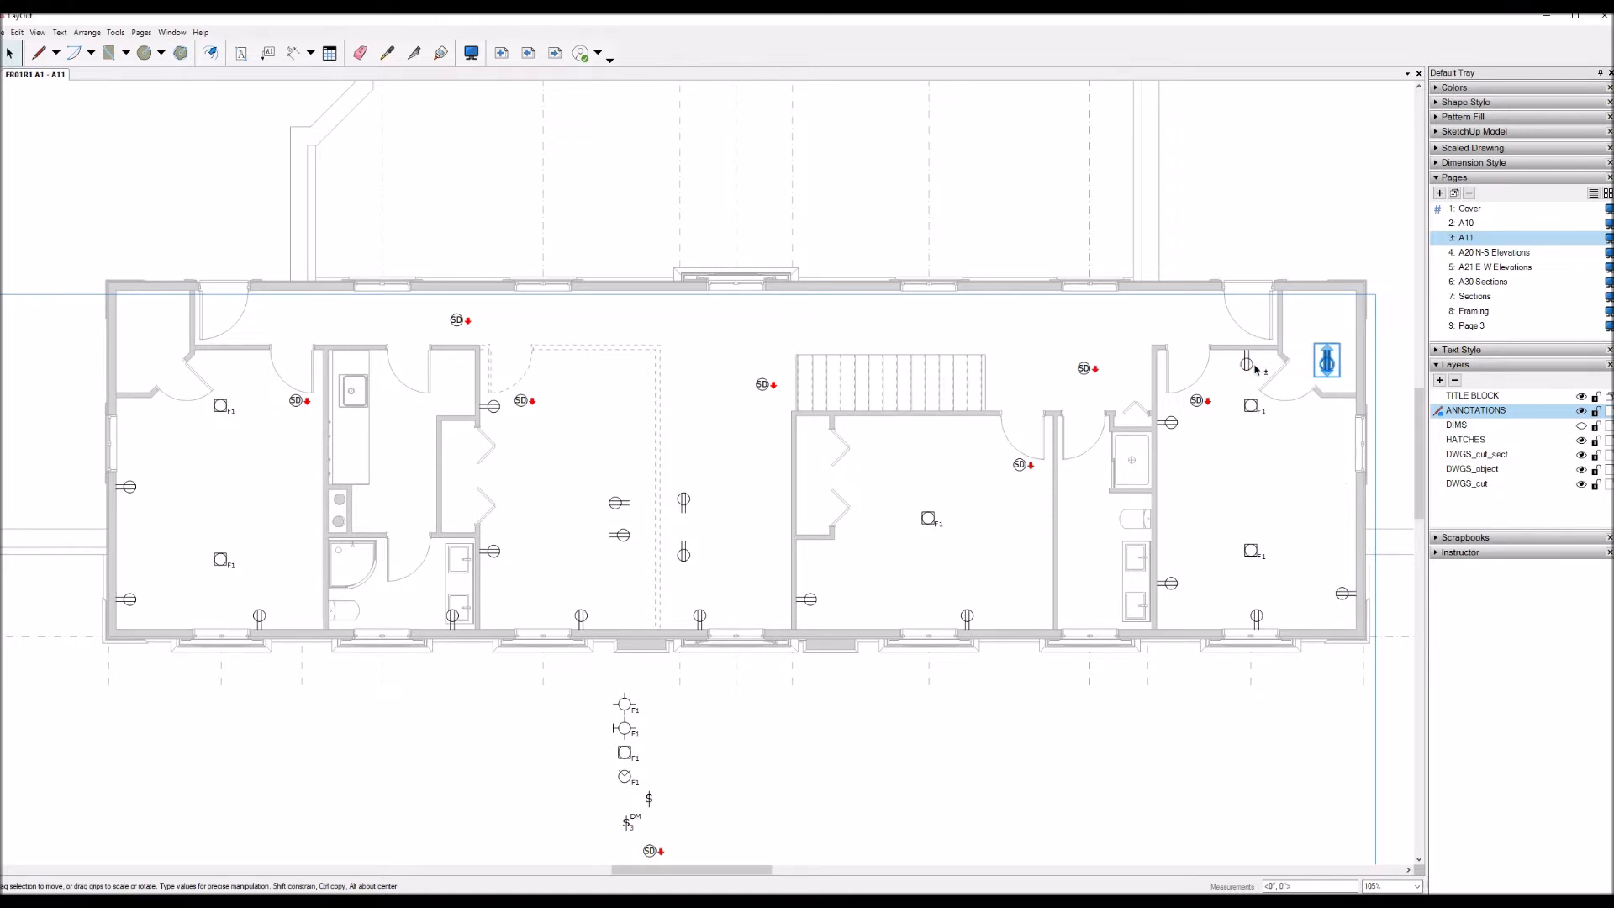
pyautogui.hotkey('shift', 'Down')
pyautogui.hotkey('shift', 'Down')
pyautogui.hotkey('shift', 'Down')
pyautogui.press('Right')
pyautogui.press('Right')
pyautogui.press('Right')
pyautogui.press('Right')
pyautogui.press('Right')
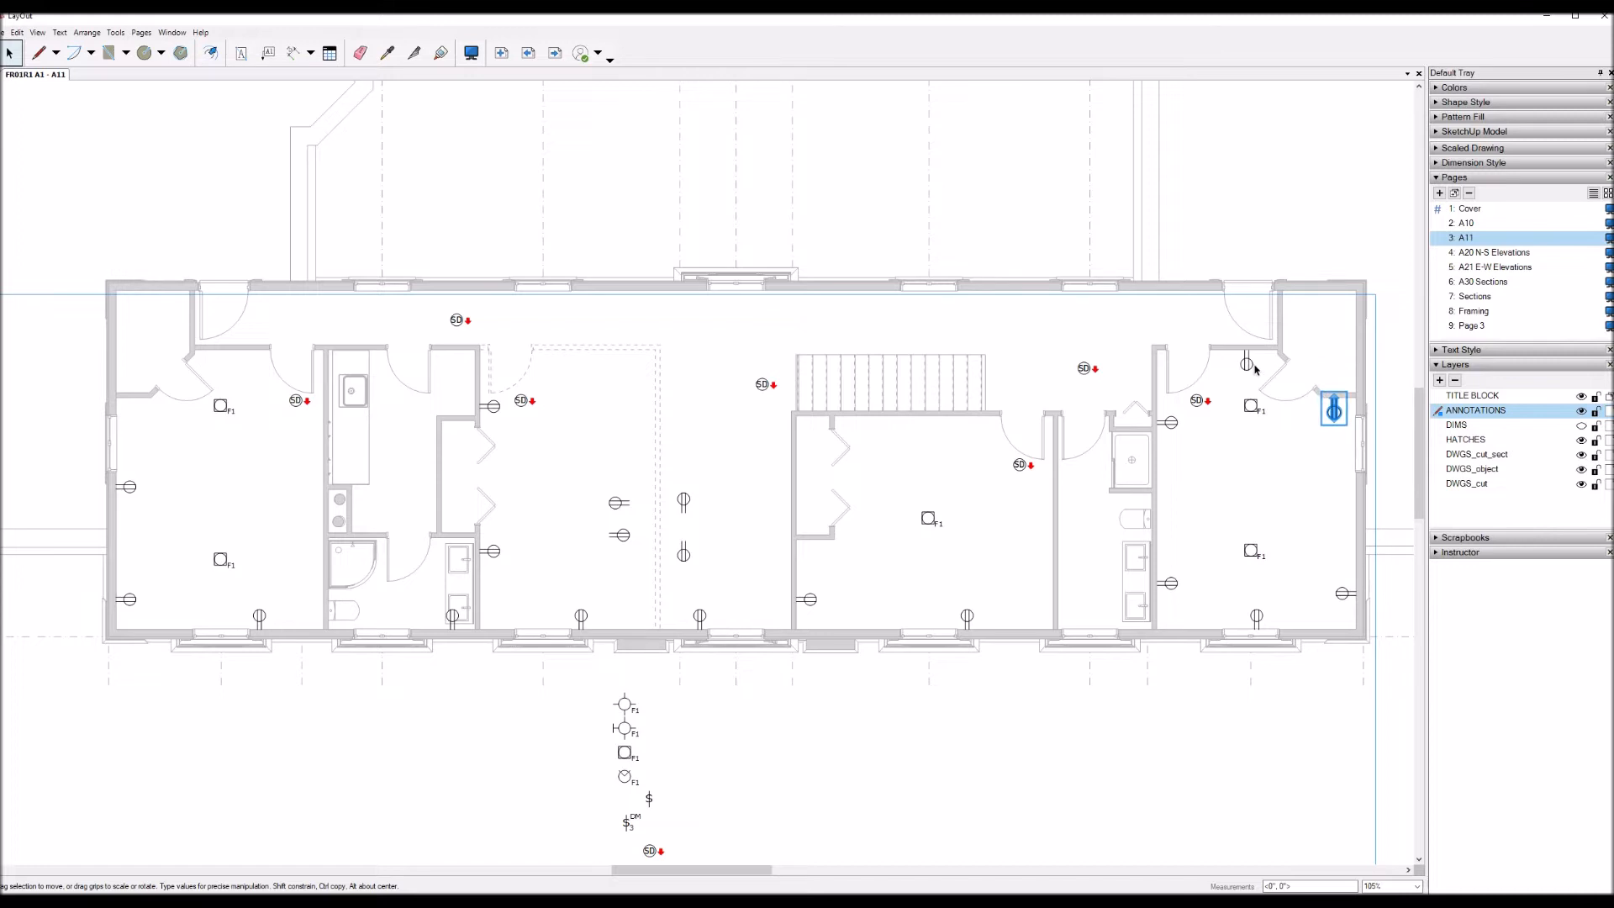
pyautogui.click(1172, 581)
pyautogui.moveTo(1164, 584); pyautogui.dragTo(1288, 325)
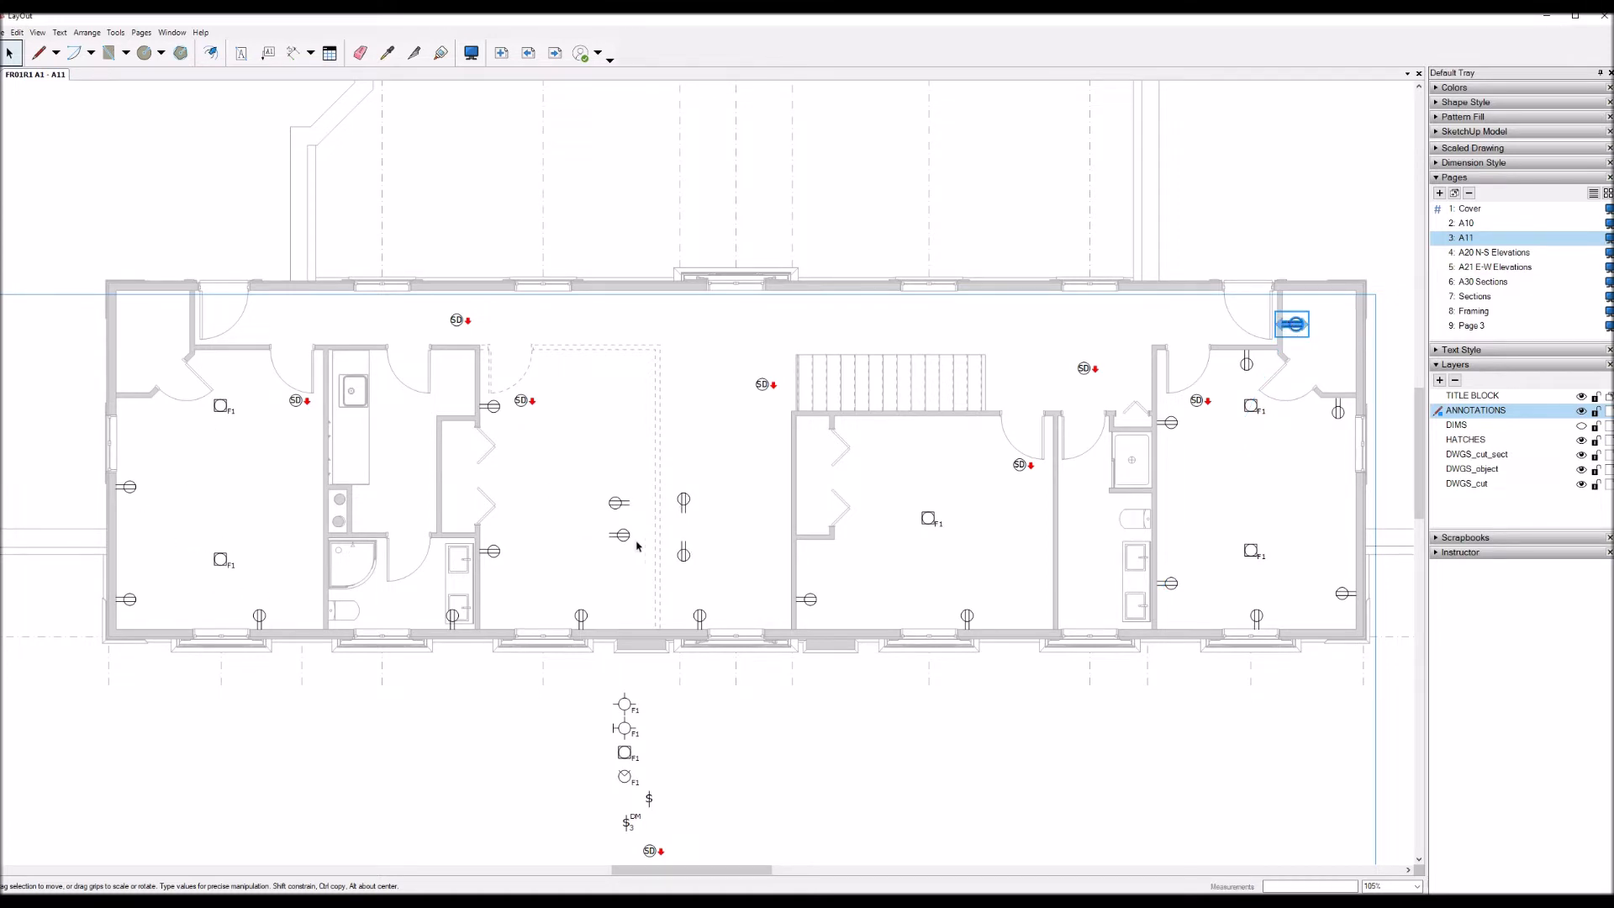
# Step: Copy the spare right-wall outlet onto the leftmost bedroom's right wall below the smoke detector, and duplicate it down to the wall's lower end
pyautogui.hotkey('ctrl', 'v')
pyautogui.press('Left')
pyautogui.press('Left')
pyautogui.press('Left')
pyautogui.press('Left')
pyautogui.press('Left')
pyautogui.press('Left')
pyautogui.press('Left')
pyautogui.press('Left')
pyautogui.press('Up')
pyautogui.press('Up')
pyautogui.press('Up')
pyautogui.press('Down')
pyautogui.press('Down')
pyautogui.press('Down')
pyautogui.press('Down')
pyautogui.press('Down')
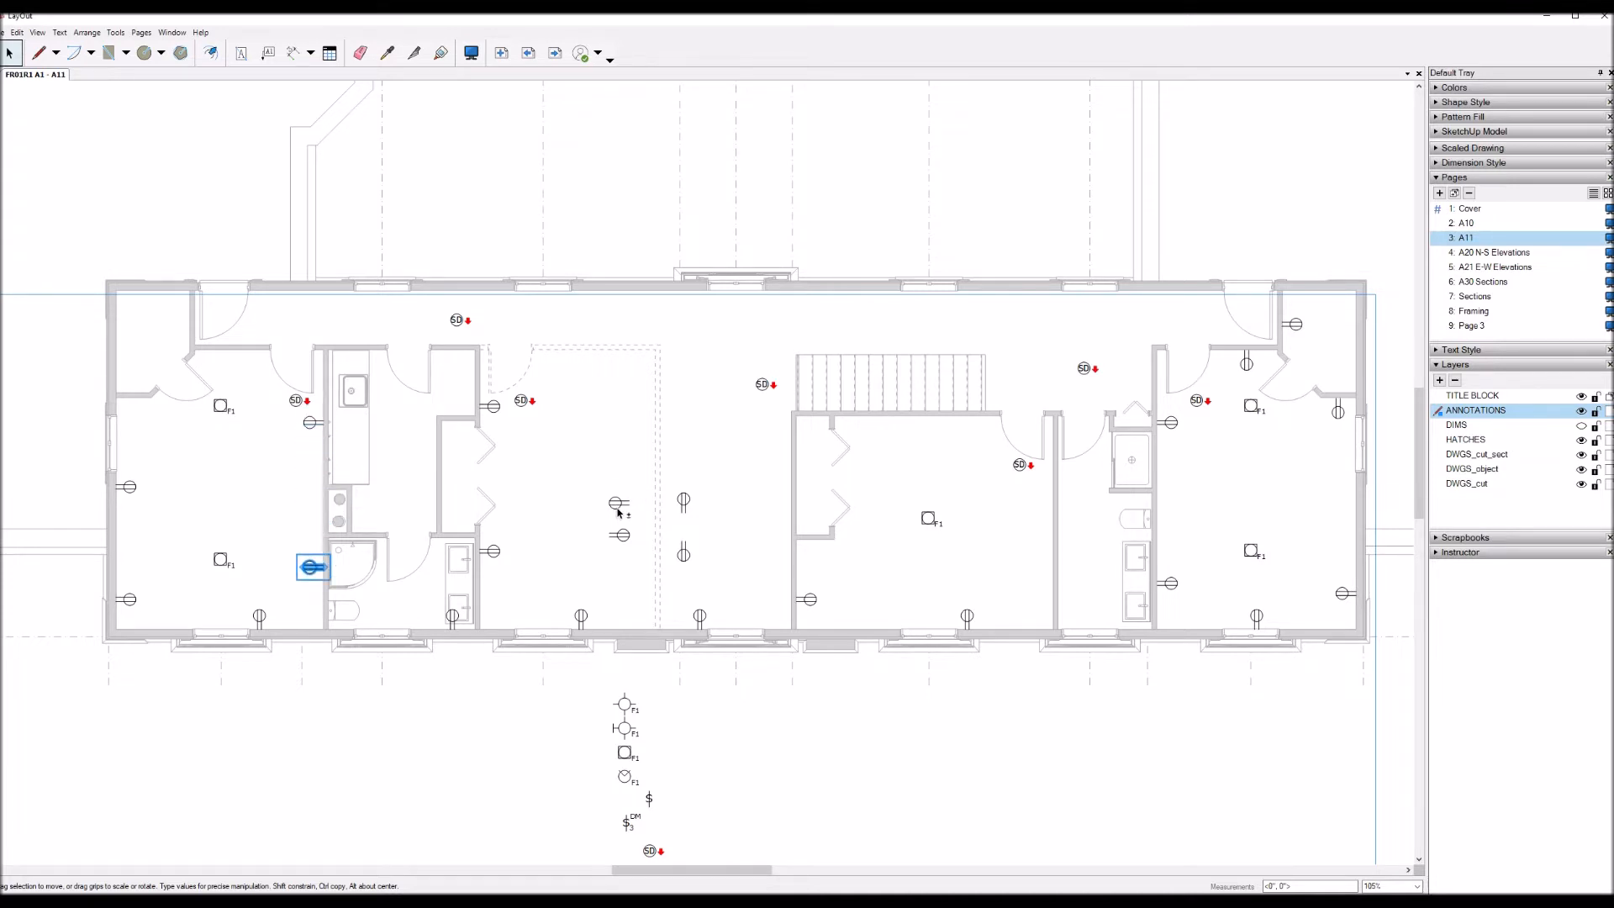
# Step: Shift the leftmost bedroom's bottom-wall outlet left along the wall to the window's center
pyautogui.click(258, 620)
pyautogui.hotkey('shift', 'Left')
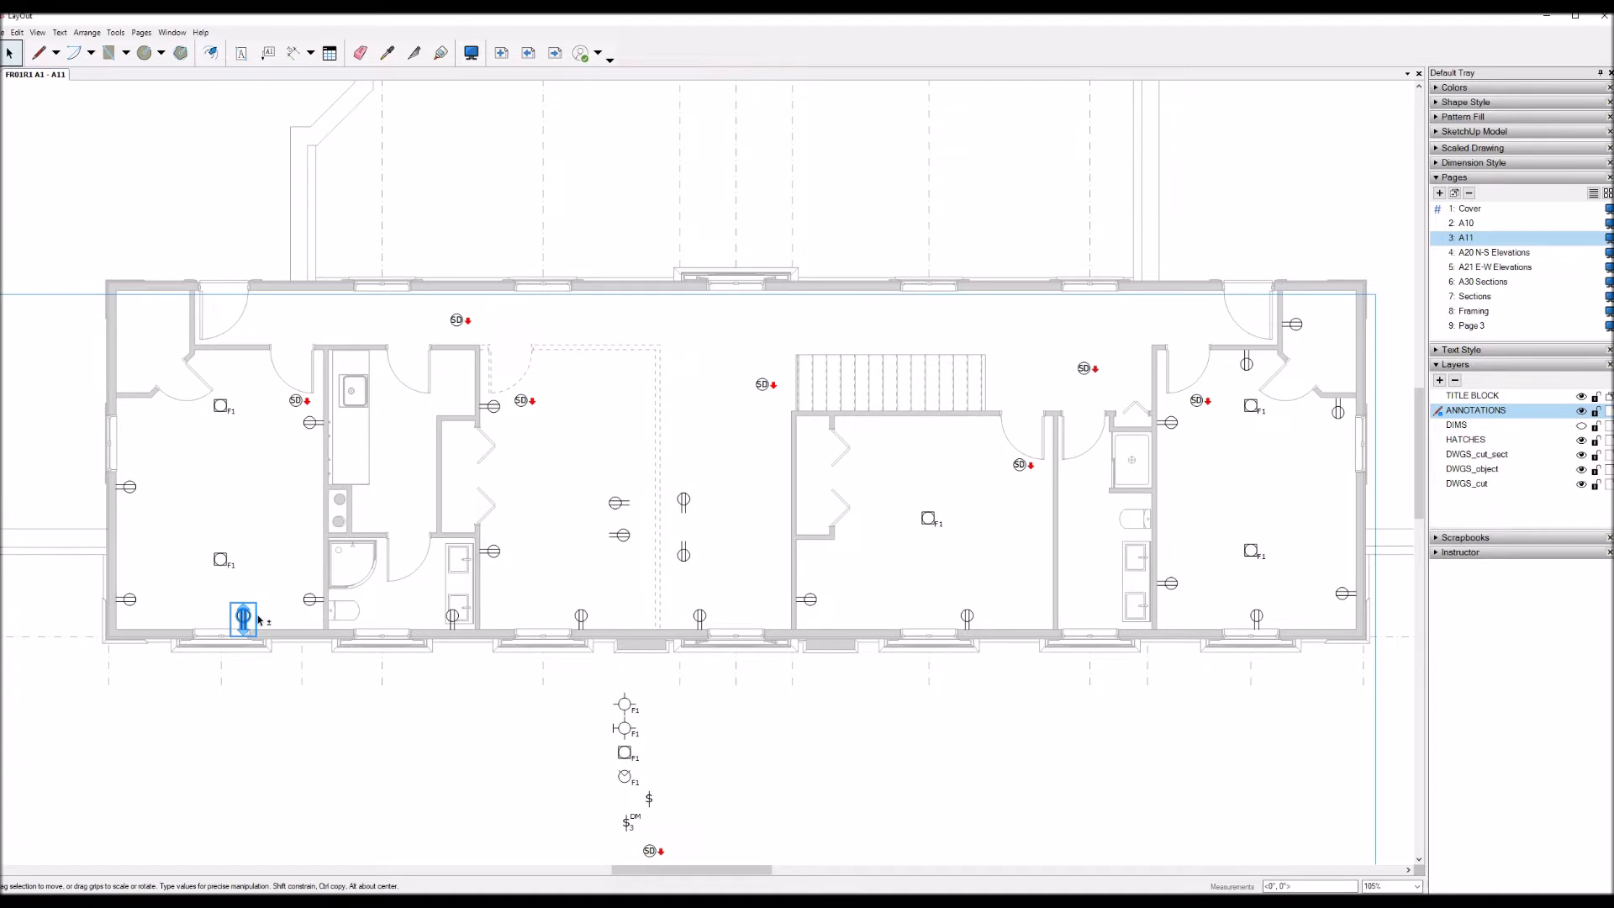
pyautogui.hotkey('shift', 'Left')
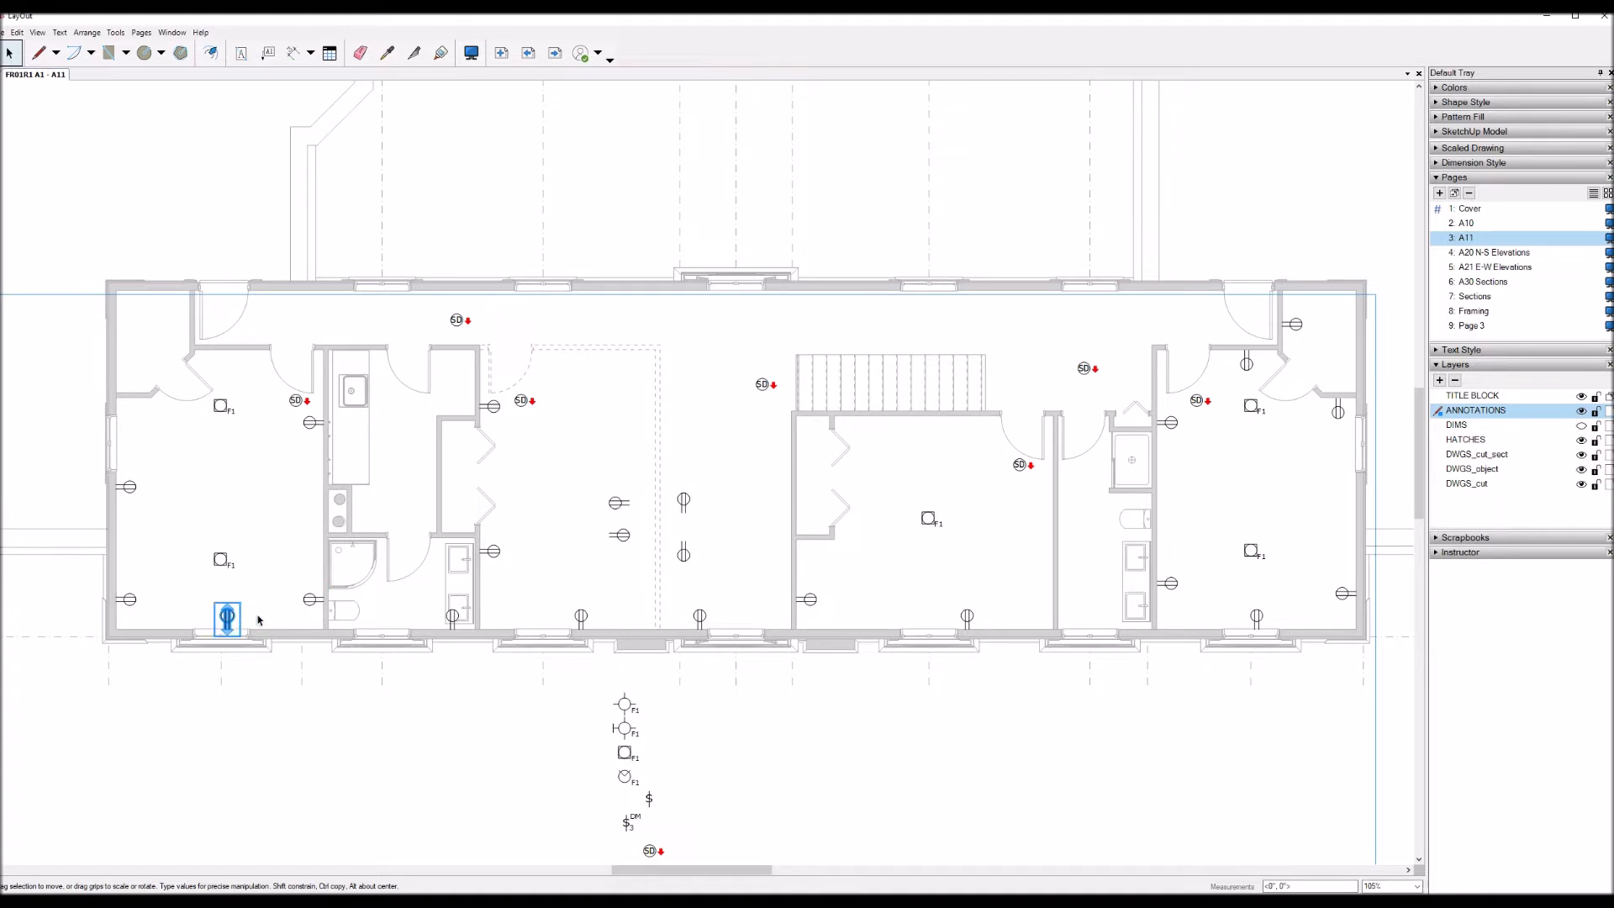
# Step: Copy outlets onto the right wall inside the leftmost bedroom's closet and onto the bedroom's upper wall between the closet and the entry door
pyautogui.click(310, 422)
pyautogui.keyDown('ctrl'); pyautogui.moveTo(310, 423); pyautogui.dragTo(177, 328); pyautogui.keyUp('ctrl')
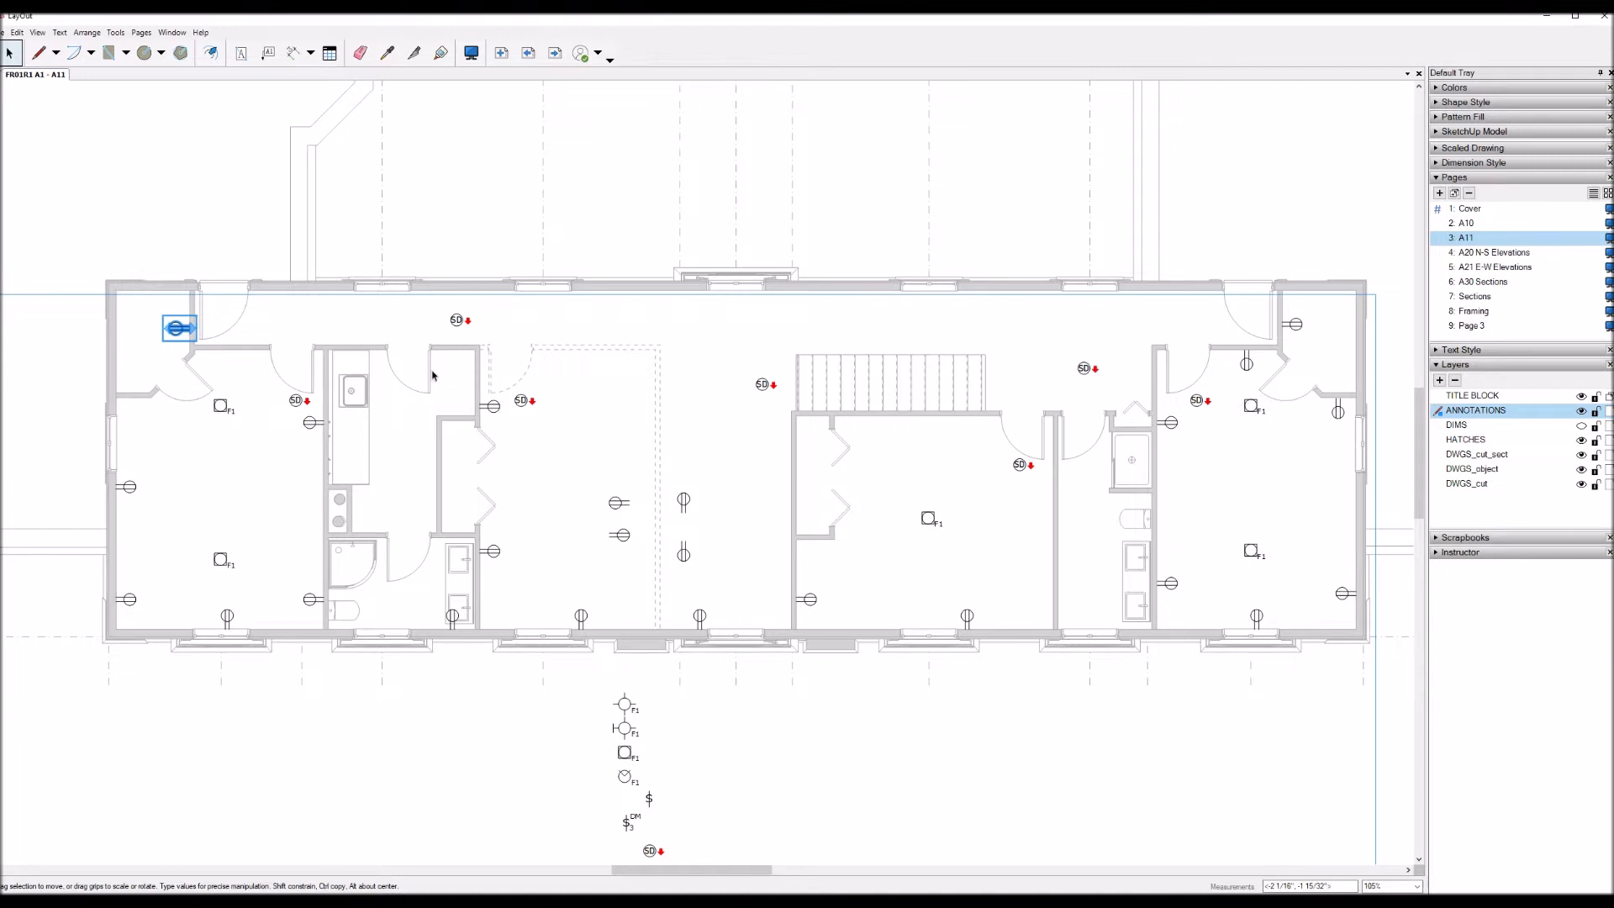
pyautogui.click(683, 556)
pyautogui.keyDown('ctrl'); pyautogui.moveTo(683, 553); pyautogui.dragTo(213, 352); pyautogui.keyUp('ctrl')
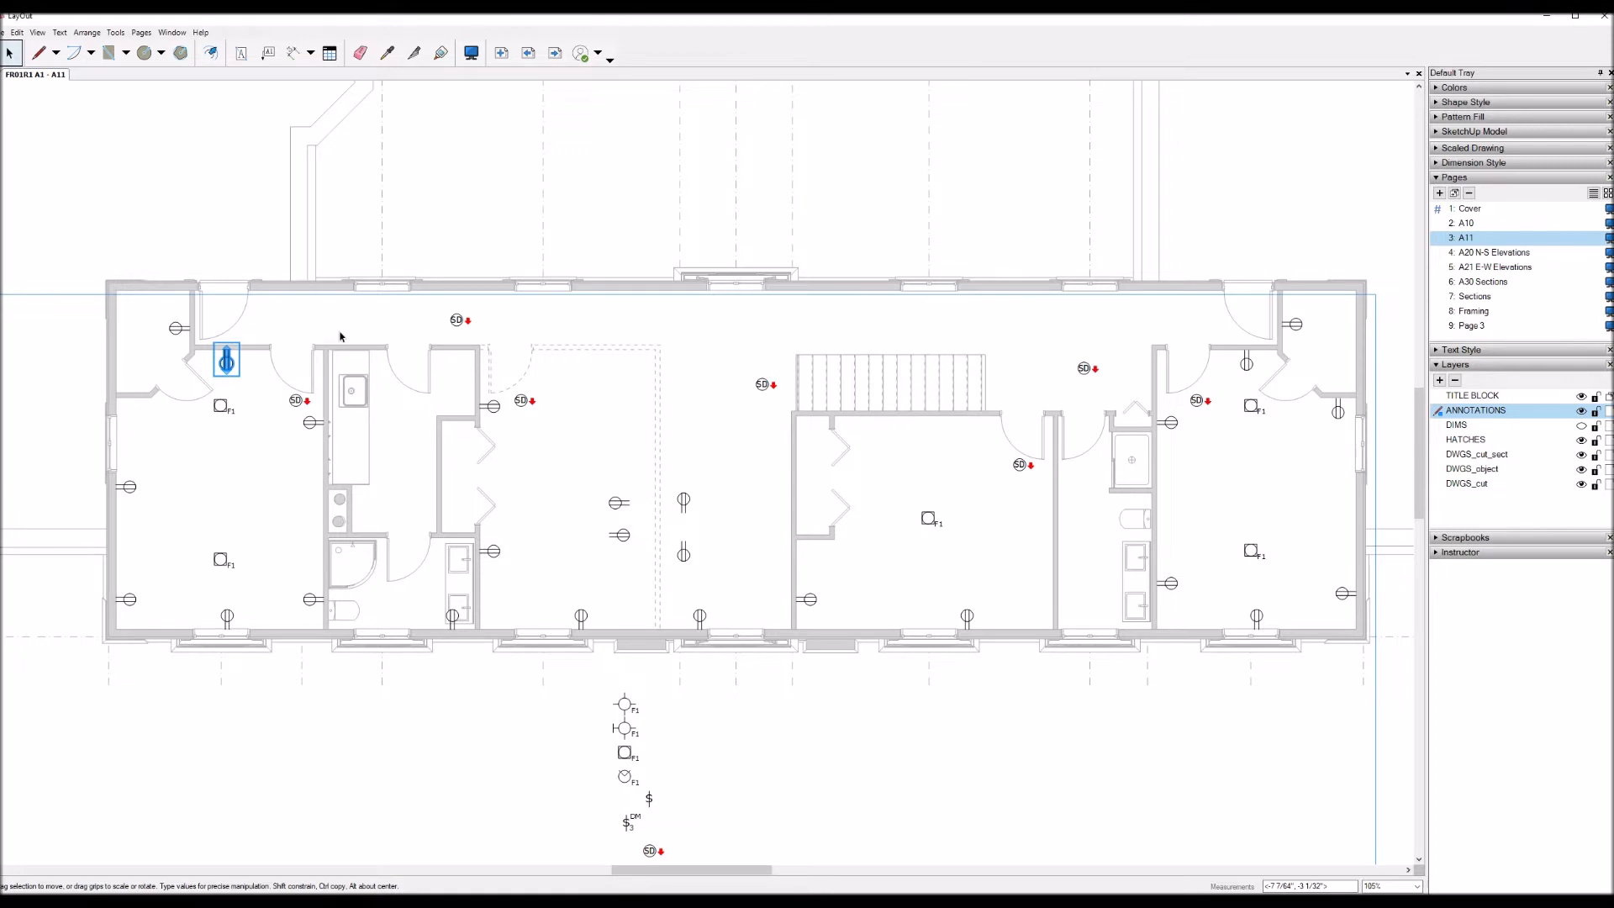
# Step: Copy the spare top-wall outlet onto the hallway's exterior wall beside the left exterior door, and duplicate it to between the first two windows
pyautogui.keyDown('ctrl'); pyautogui.moveTo(683, 557); pyautogui.dragTo(301, 304); pyautogui.keyUp('ctrl')
pyautogui.hotkey('ctrl', 'shift', 'Right')
pyautogui.hotkey('ctrl', 'shift', 'Right')
pyautogui.hotkey('ctrl', 'shift', 'Right')
pyautogui.hotkey('ctrl', 'shift', 'Right')
pyautogui.hotkey('ctrl', 'shift', 'Right')
pyautogui.hotkey('ctrl', 'shift', 'Right')
pyautogui.hotkey('ctrl', 'shift', 'Right')
pyautogui.hotkey('ctrl', 'shift', 'Right')
pyautogui.hotkey('ctrl', 'shift', 'Right')
pyautogui.hotkey('ctrl', 'shift', 'Right')
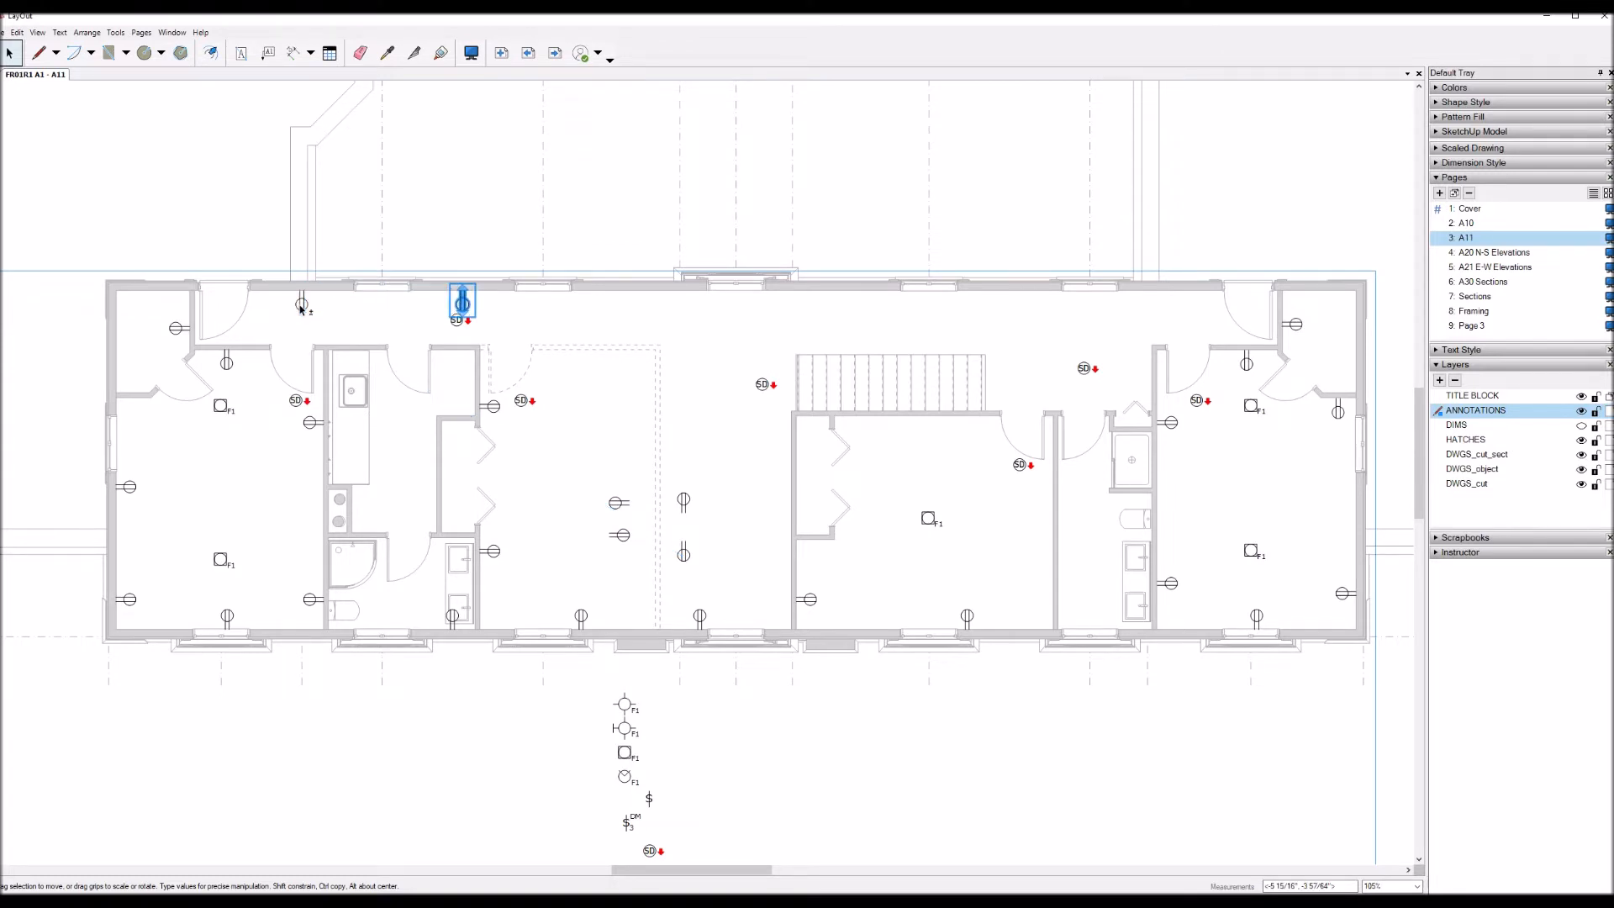
# Step: Duplicate the hallway outlet along the exterior wall to both sides of the wide central window
pyautogui.hotkey('ctrl', 'shift', 'Right')
pyautogui.hotkey('ctrl', 'shift', 'Right')
pyautogui.hotkey('ctrl', 'shift', 'Right')
pyautogui.hotkey('ctrl', 'shift', 'Right')
pyautogui.hotkey('ctrl', 'shift', 'Right')
pyautogui.hotkey('ctrl', 'shift', 'Right')
pyautogui.hotkey('ctrl', 'shift', 'Right')
pyautogui.hotkey('ctrl', 'shift', 'Right')
pyautogui.hotkey('ctrl', 'shift', 'Right')
pyautogui.hotkey('ctrl', 'shift', 'Right')
pyautogui.hotkey('ctrl', 'shift', 'Right')
pyautogui.hotkey('ctrl', 'shift', 'Right')
pyautogui.hotkey('ctrl', 'shift', 'Right')
pyautogui.hotkey('ctrl', 'shift', 'Right')
pyautogui.hotkey('ctrl', 'shift', 'Right')
pyautogui.hotkey('ctrl', 'shift', 'Right')
pyautogui.hotkey('ctrl', 'shift', 'Right')
pyautogui.hotkey('ctrl', 'shift', 'Right')
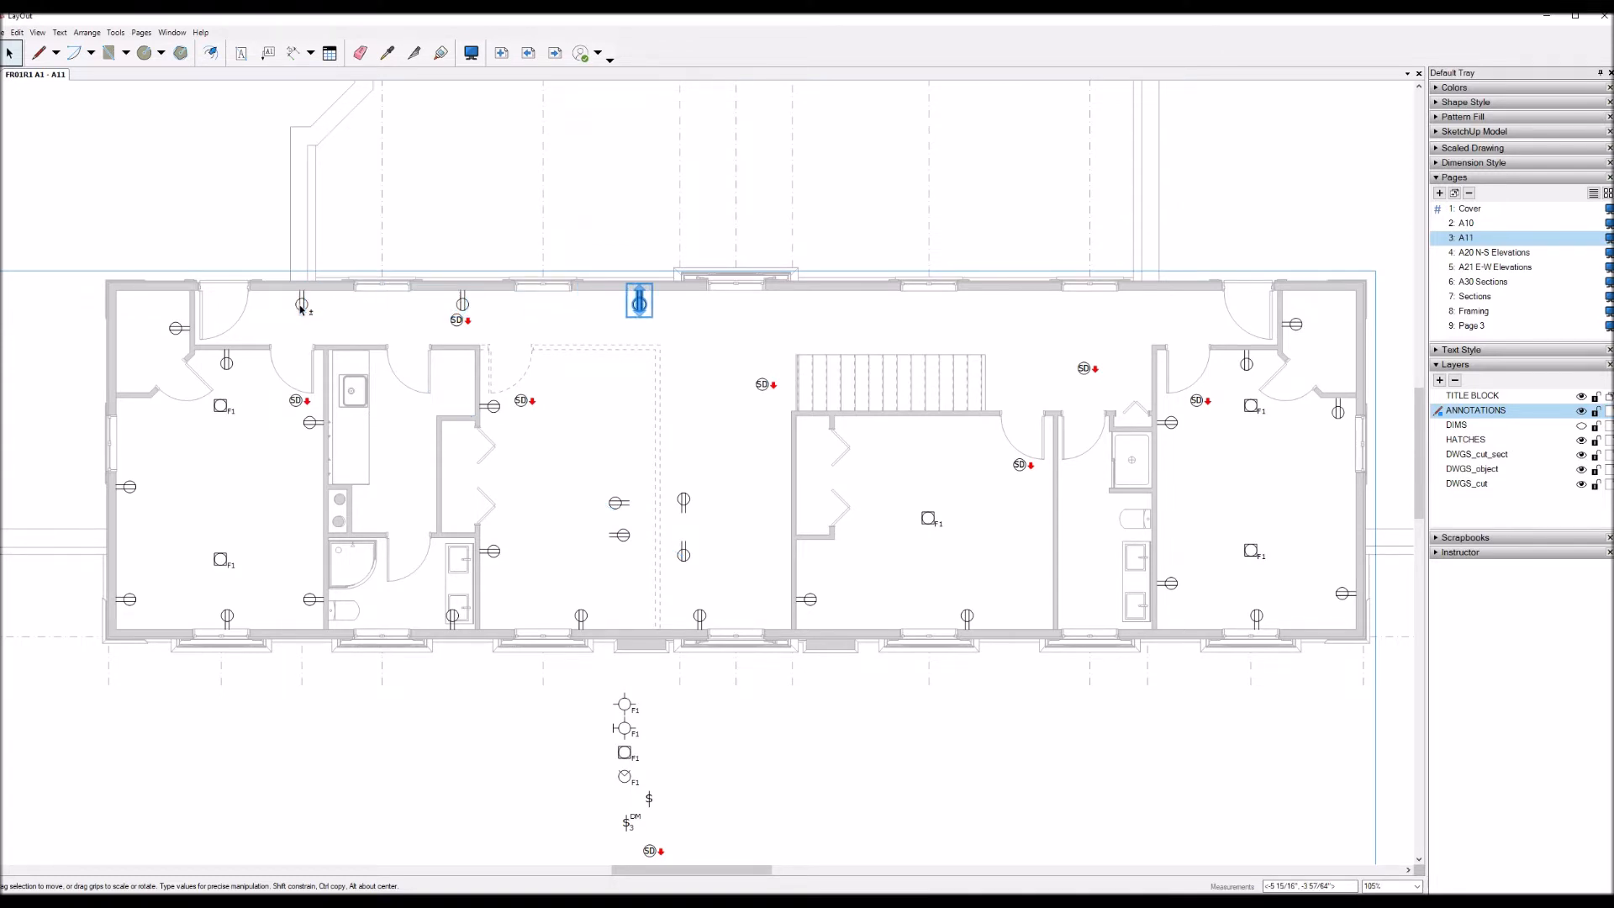
pyautogui.hotkey('ctrl', 'shift', 'Right')
pyautogui.hotkey('ctrl', 'shift', 'Right')
pyautogui.hotkey('ctrl', 'shift', 'Right')
pyautogui.hotkey('ctrl', 'shift', 'Right')
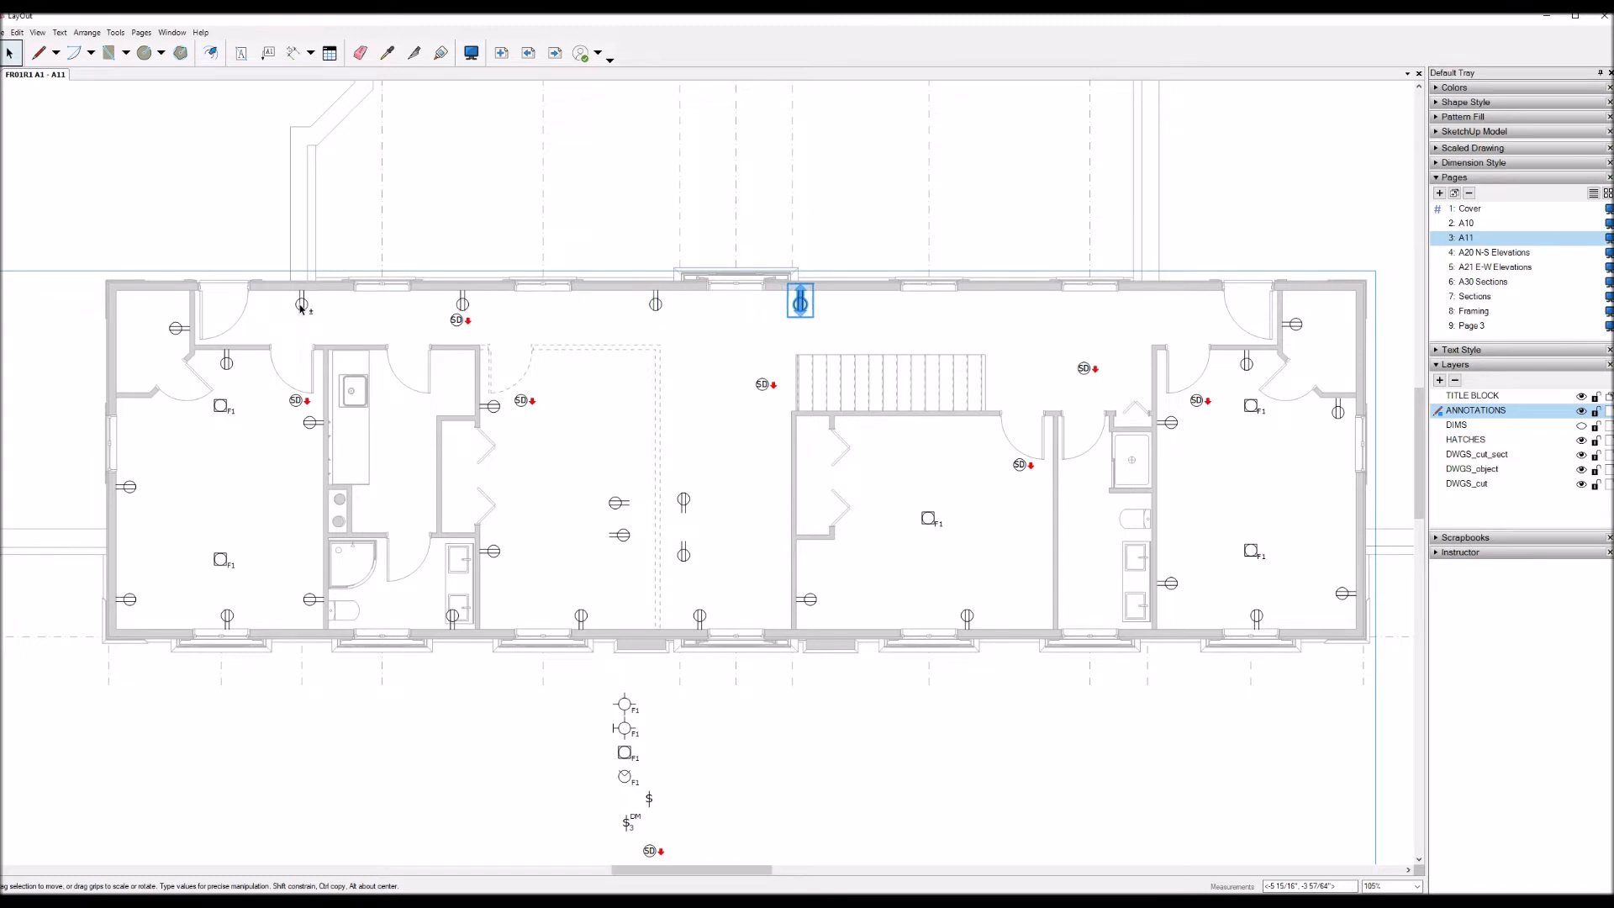
pyautogui.hotkey('ctrl', 'shift', 'Right')
# Step: Duplicate the hallway outlet along the exterior wall to midway between the two windows right of the central one
pyautogui.hotkey('ctrl', 'shift', 'Right')
pyautogui.hotkey('ctrl', 'shift', 'Right')
pyautogui.hotkey('ctrl', 'shift', 'Right')
pyautogui.hotkey('ctrl', 'shift', 'Right')
pyautogui.hotkey('ctrl', 'shift', 'Right')
pyautogui.hotkey('ctrl', 'shift', 'Right')
pyautogui.hotkey('ctrl', 'shift', 'Right')
pyautogui.hotkey('ctrl', 'shift', 'Right')
pyautogui.hotkey('ctrl', 'shift', 'Right')
pyautogui.hotkey('ctrl', 'shift', 'Right')
pyautogui.hotkey('ctrl', 'shift', 'Right')
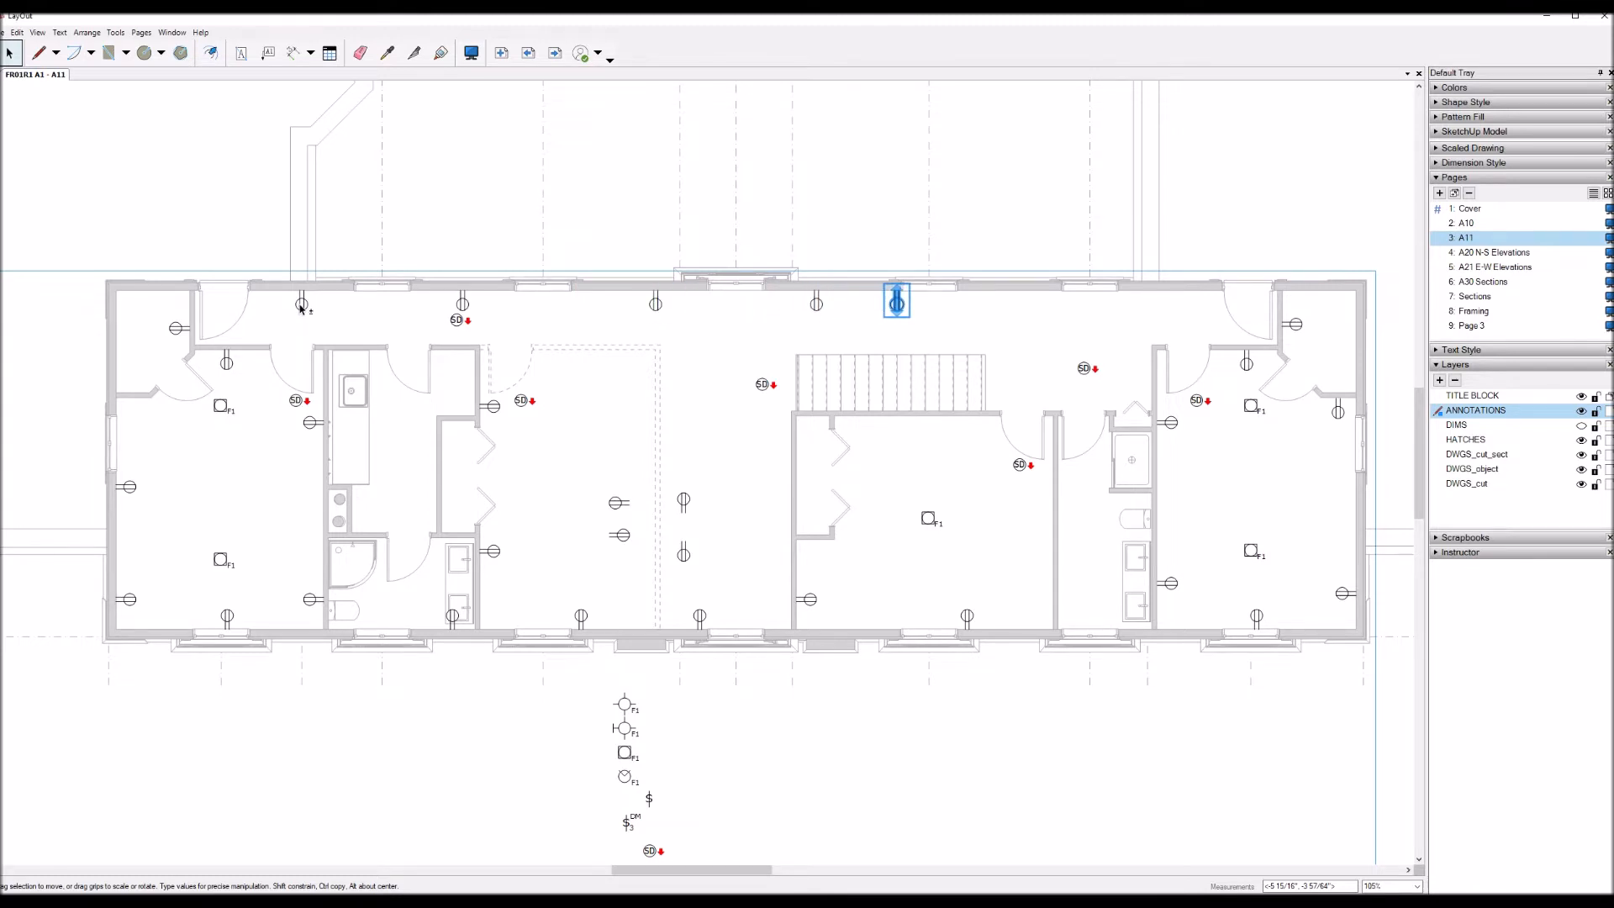
pyautogui.hotkey('ctrl', 'shift', 'Right')
pyautogui.hotkey('ctrl', 'shift', 'Right')
pyautogui.hotkey('ctrl', 'shift', 'Right')
pyautogui.hotkey('ctrl', 'shift', 'Right')
pyautogui.hotkey('ctrl', 'shift', 'Right')
pyautogui.hotkey('ctrl', 'shift', 'Right')
pyautogui.hotkey('ctrl', 'shift', 'Right')
# Step: Duplicate the hallway outlet to beside the right exterior door, and copy the spare right-wall outlet onto the wall at the hallway's right end
pyautogui.hotkey('ctrl', 'shift', 'Right')
pyautogui.hotkey('ctrl', 'shift', 'Right')
pyautogui.hotkey('ctrl', 'shift', 'Right')
pyautogui.hotkey('ctrl', 'shift', 'Right')
pyautogui.hotkey('ctrl', 'shift', 'Right')
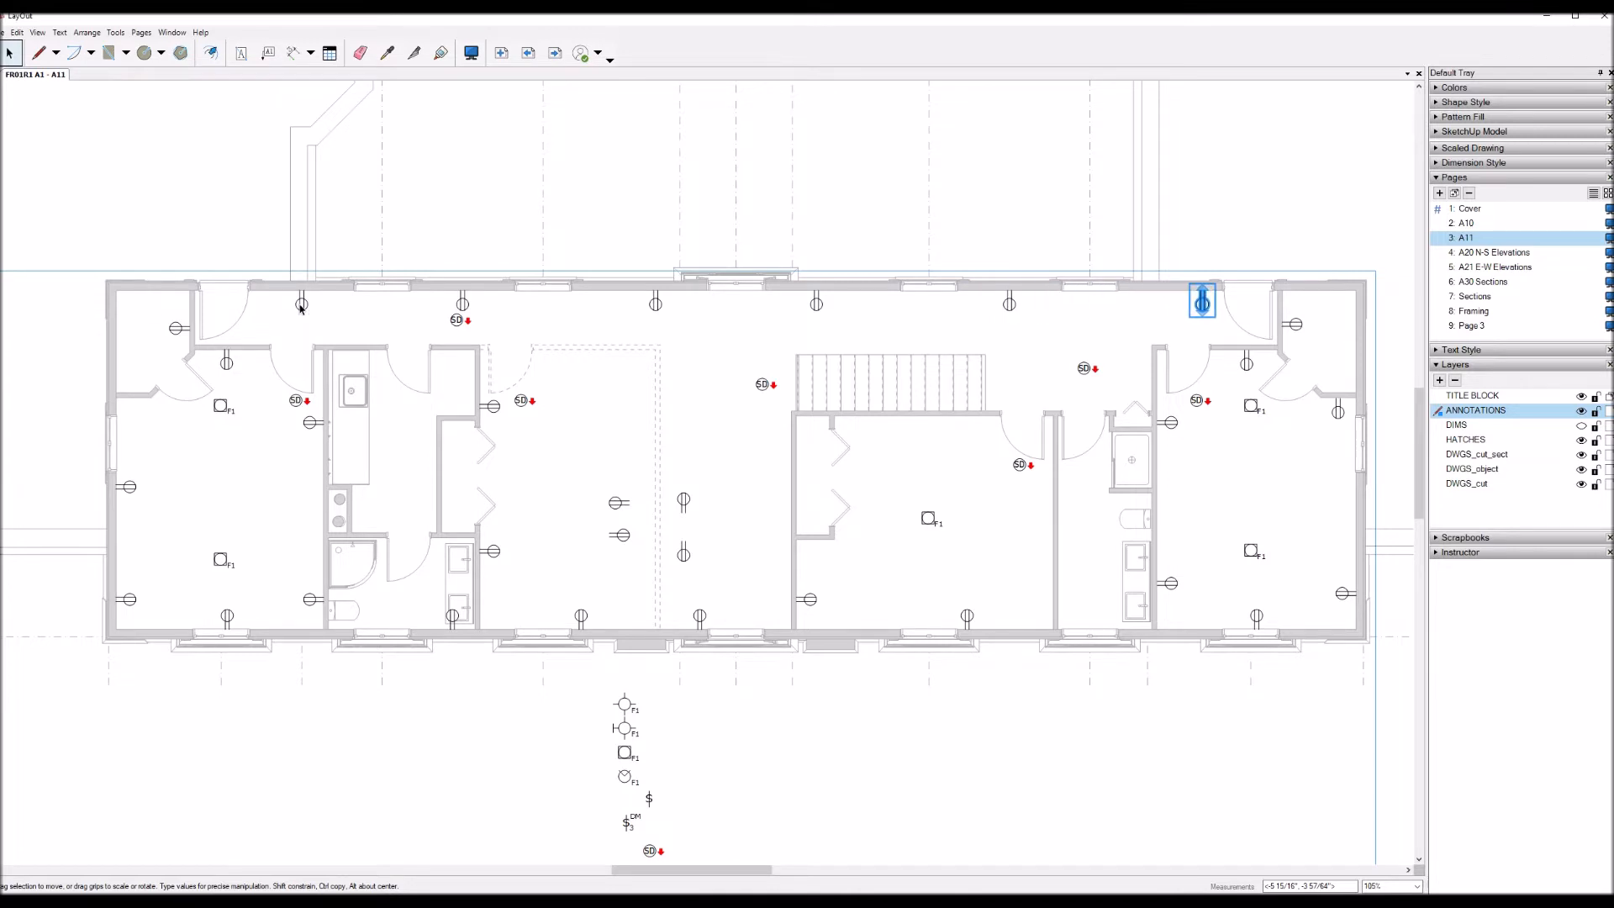
pyautogui.hotkey('shift', 'Left')
pyautogui.click(619, 502)
pyautogui.moveTo(619, 503); pyautogui.dragTo(1138, 364)
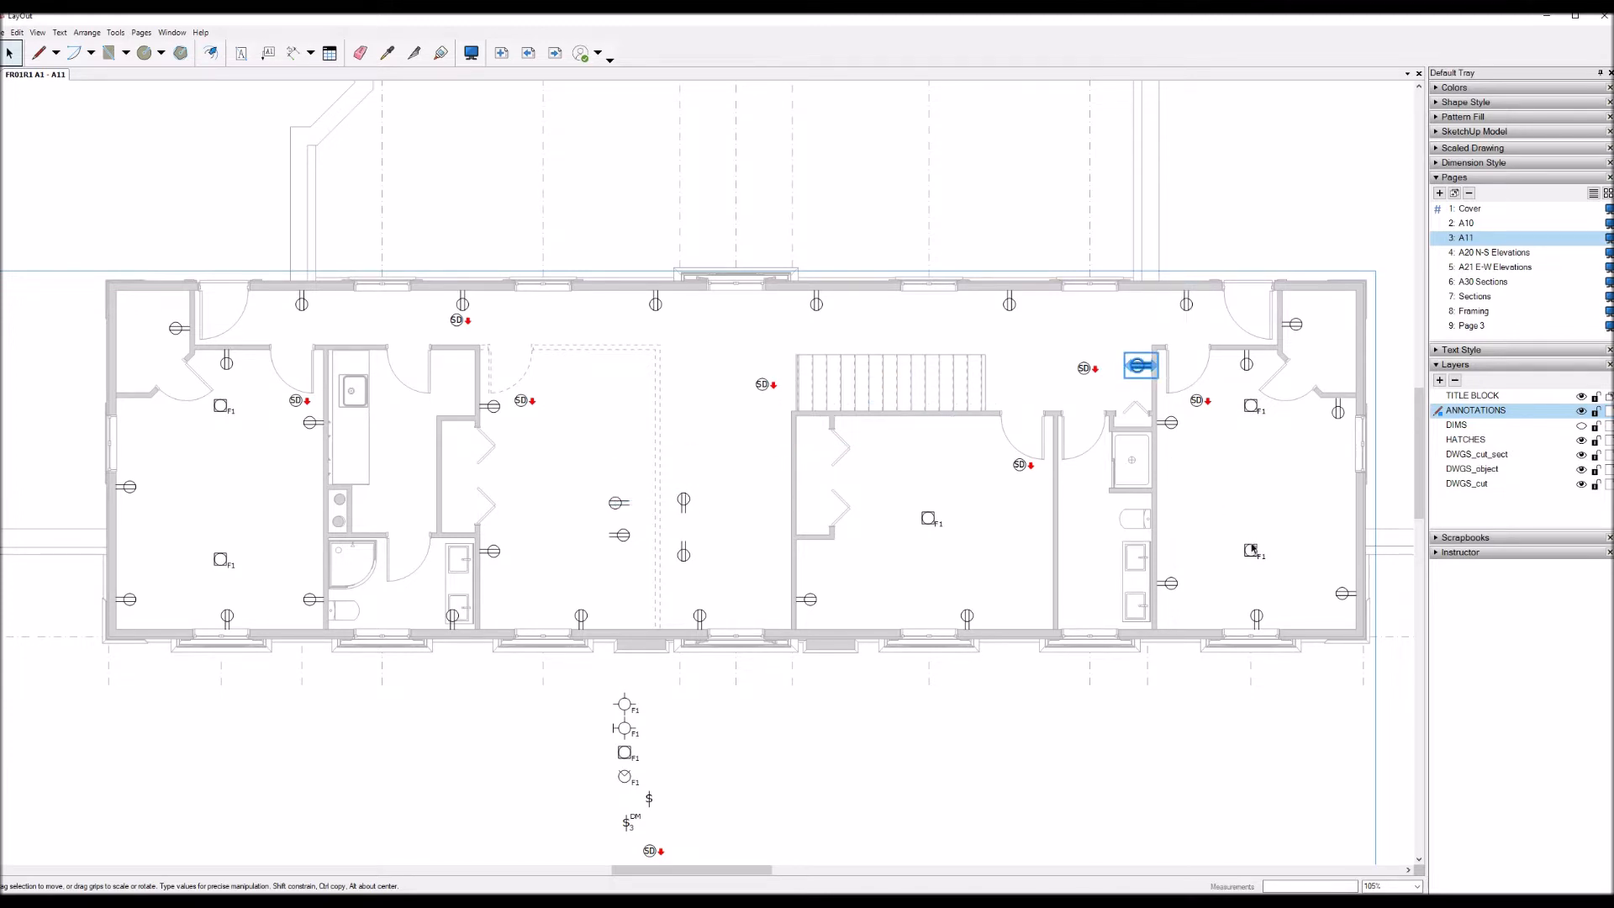
# Step: Copy the bottom-wall outlet of the bedroom below the stairs into the right bathroom, onto the bottom wall by the sinks
pyautogui.scroll(2, 1219, 605)
pyautogui.click(970, 613)
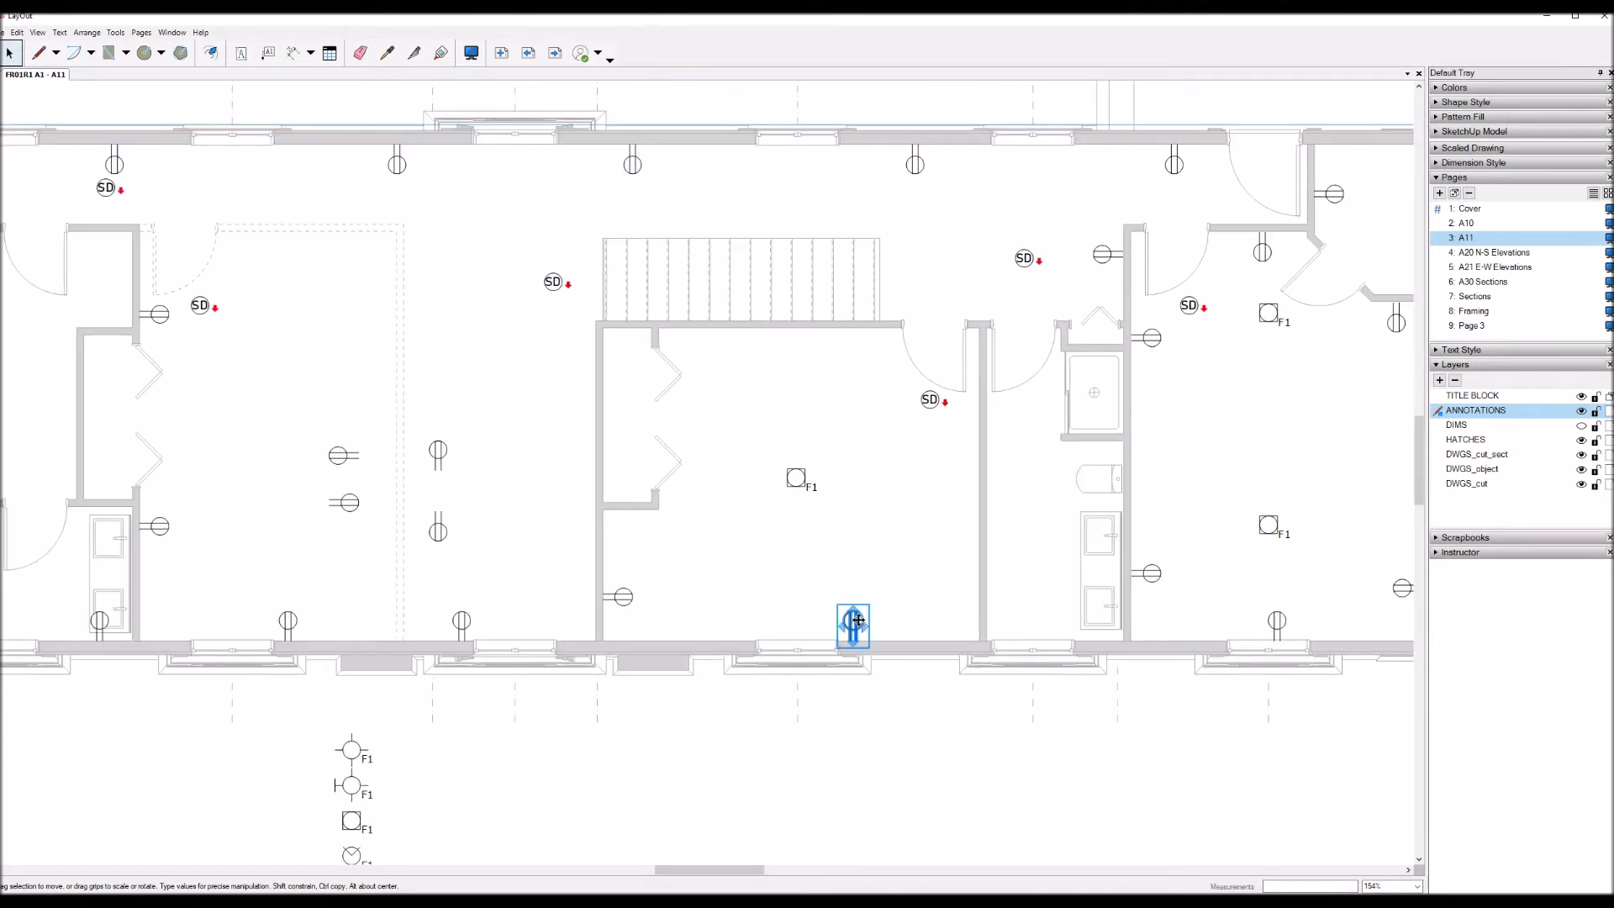
pyautogui.hotkey('shift', 'Right')
pyautogui.hotkey('shift', 'Right')
pyautogui.hotkey('shift', 'Right')
pyautogui.hotkey('shift', 'Right')
pyautogui.hotkey('shift', 'Right')
pyautogui.hotkey('shift', 'Right')
pyautogui.hotkey('shift', 'Right')
pyautogui.hotkey('shift', 'Right')
pyautogui.hotkey('shift', 'Right')
pyautogui.hotkey('shift', 'Right')
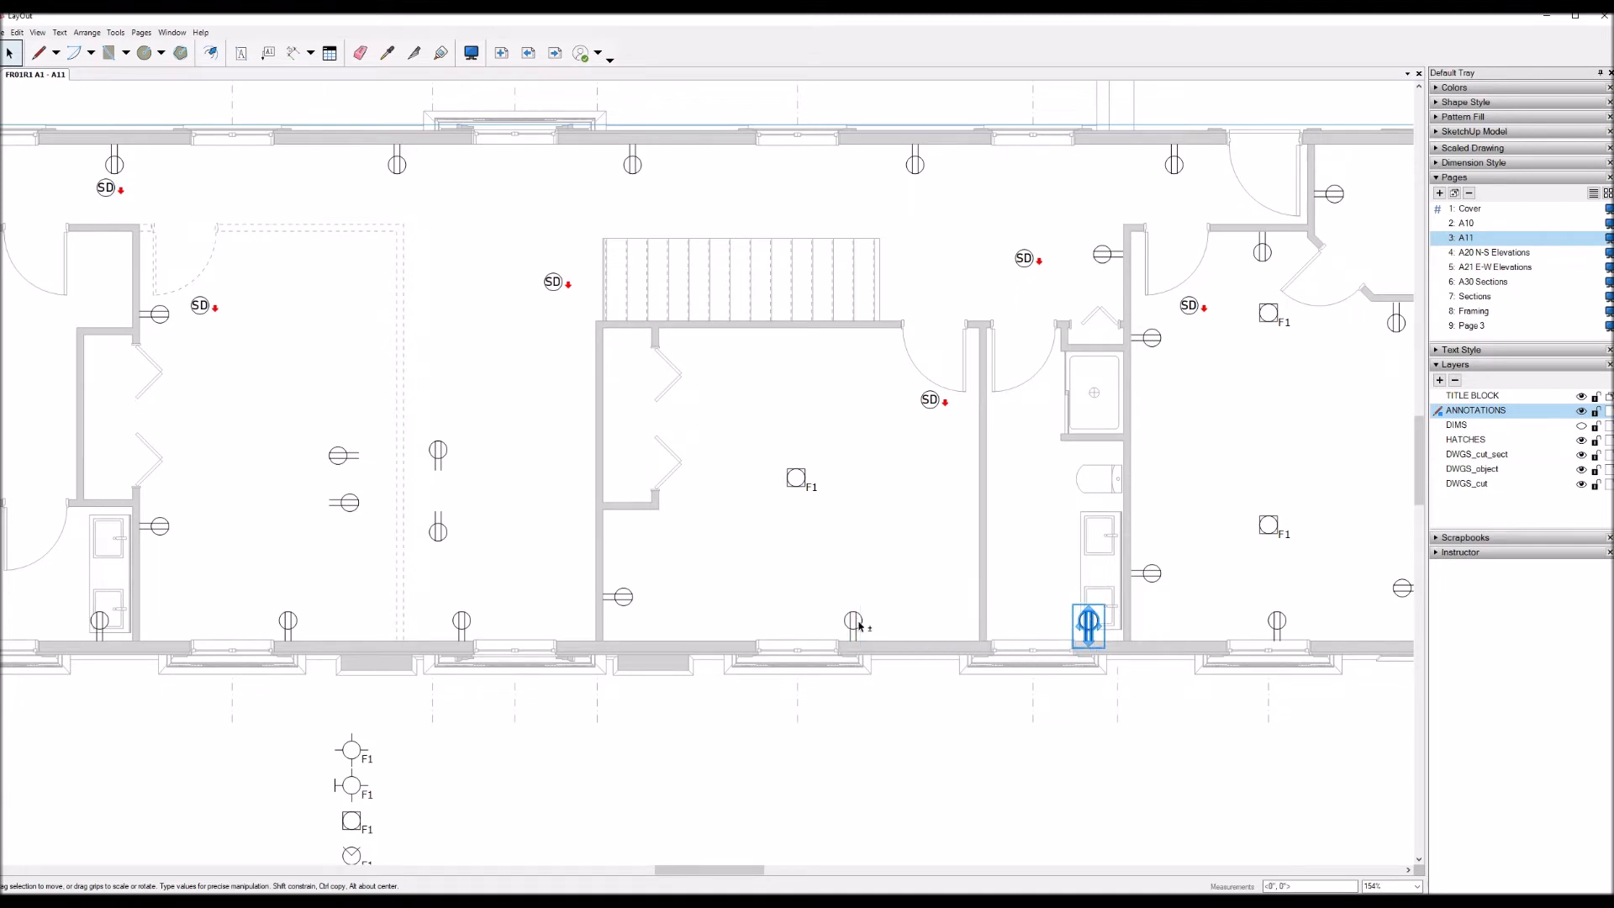
pyautogui.press('Right')
pyautogui.press('Right')
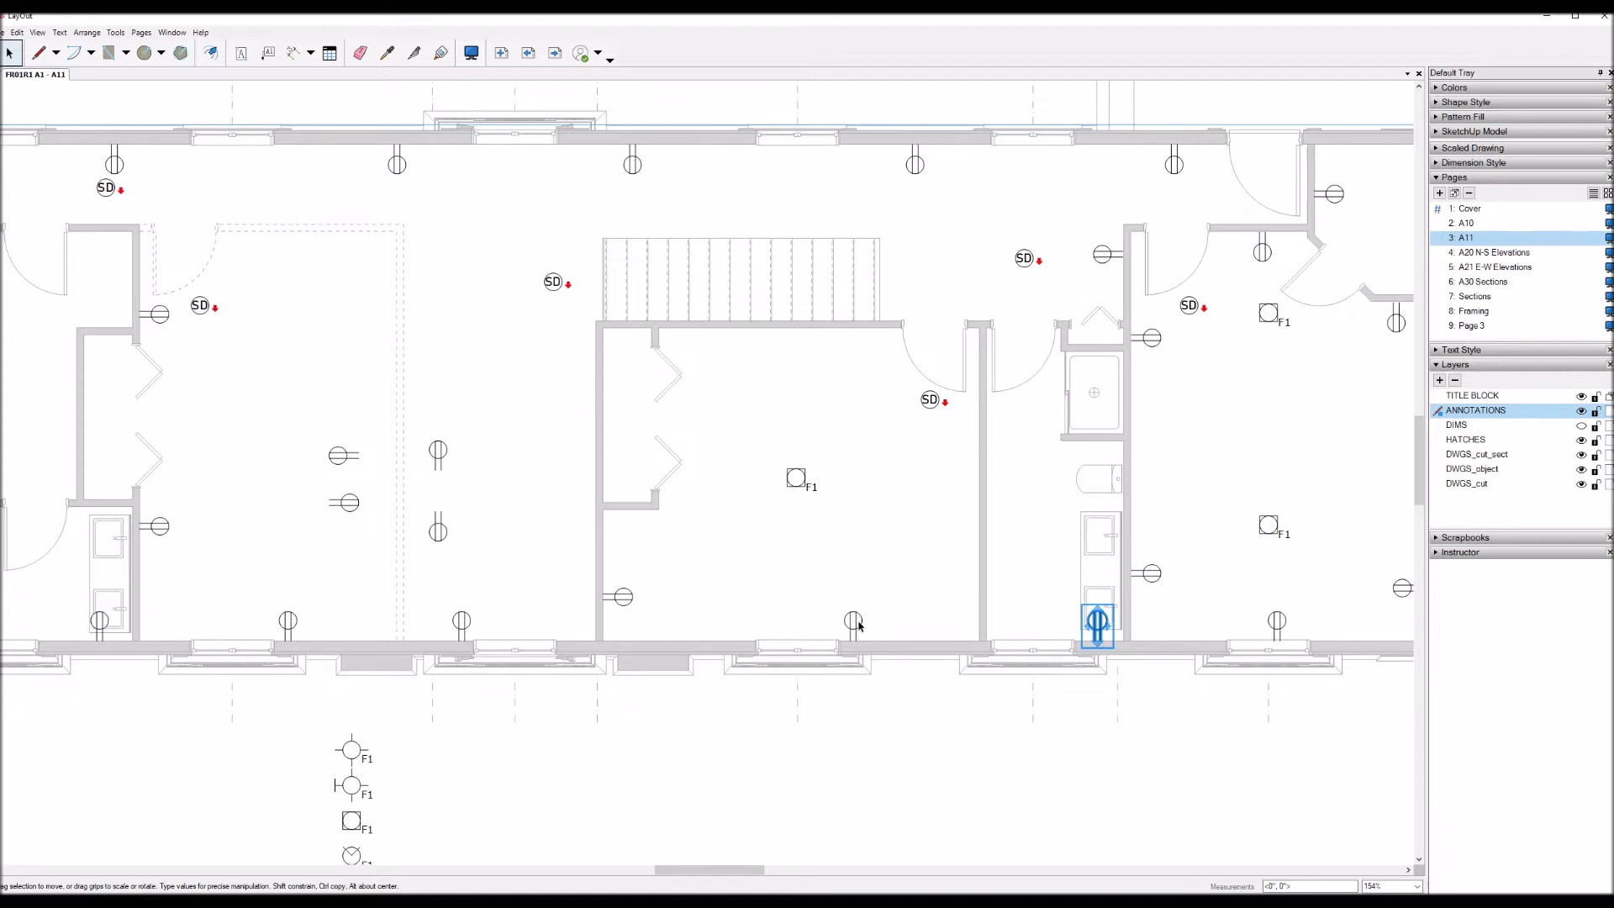
# Step: Rotate the right bathroom's outlet 90° toward the right wall and move it between the two sinks
pyautogui.scroll(5, 1131, 647)
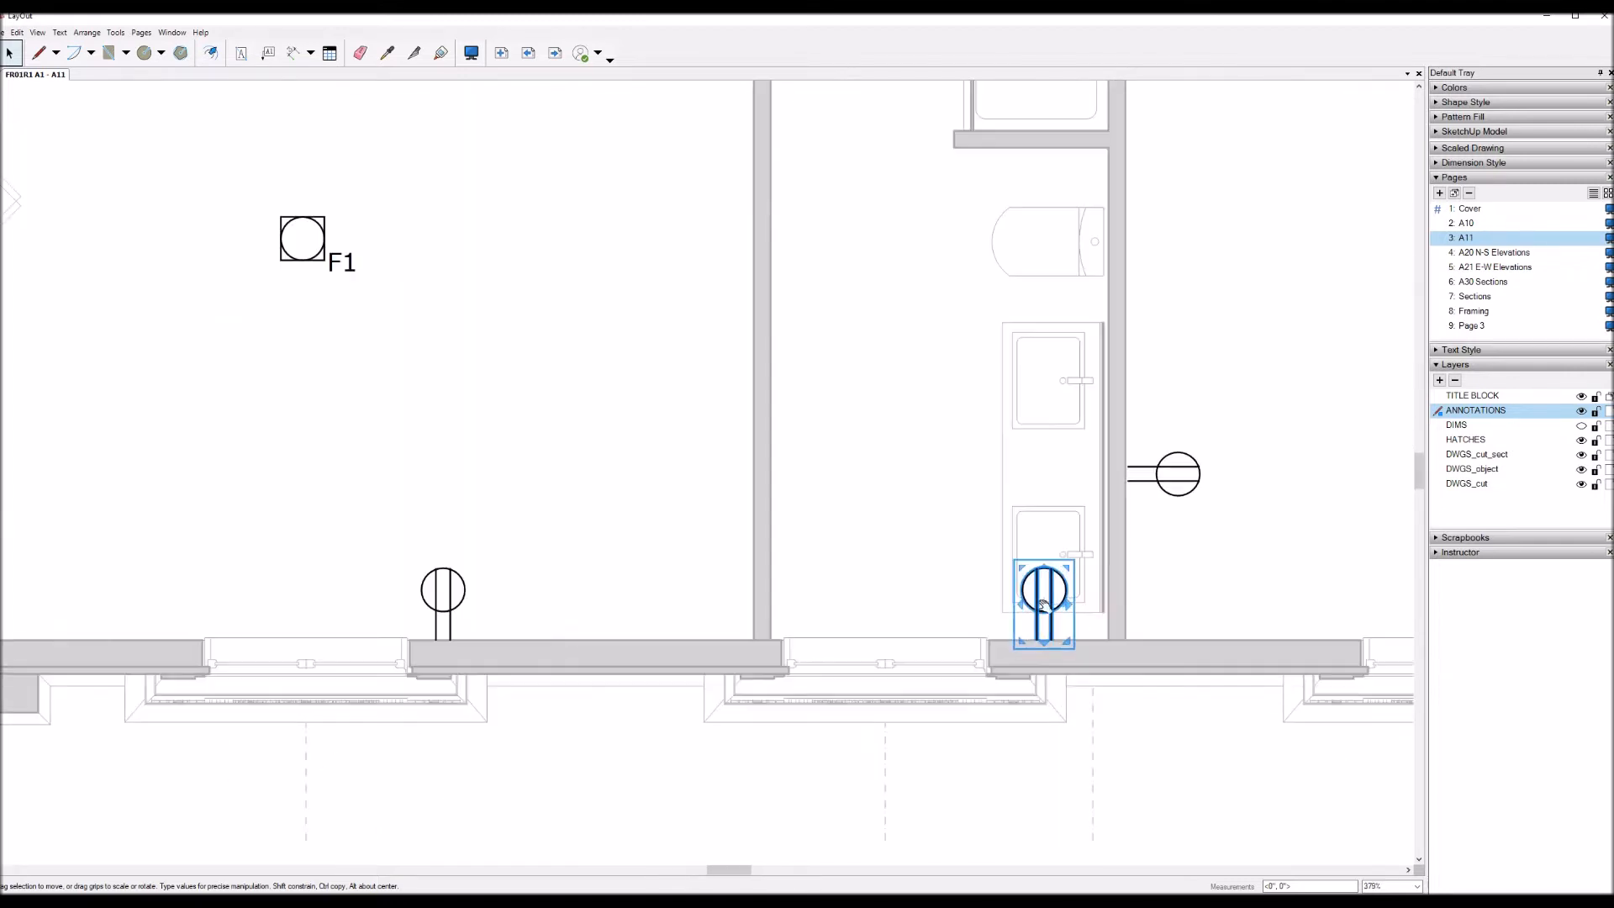
pyautogui.moveTo(1092, 607); pyautogui.dragTo(1039, 528)
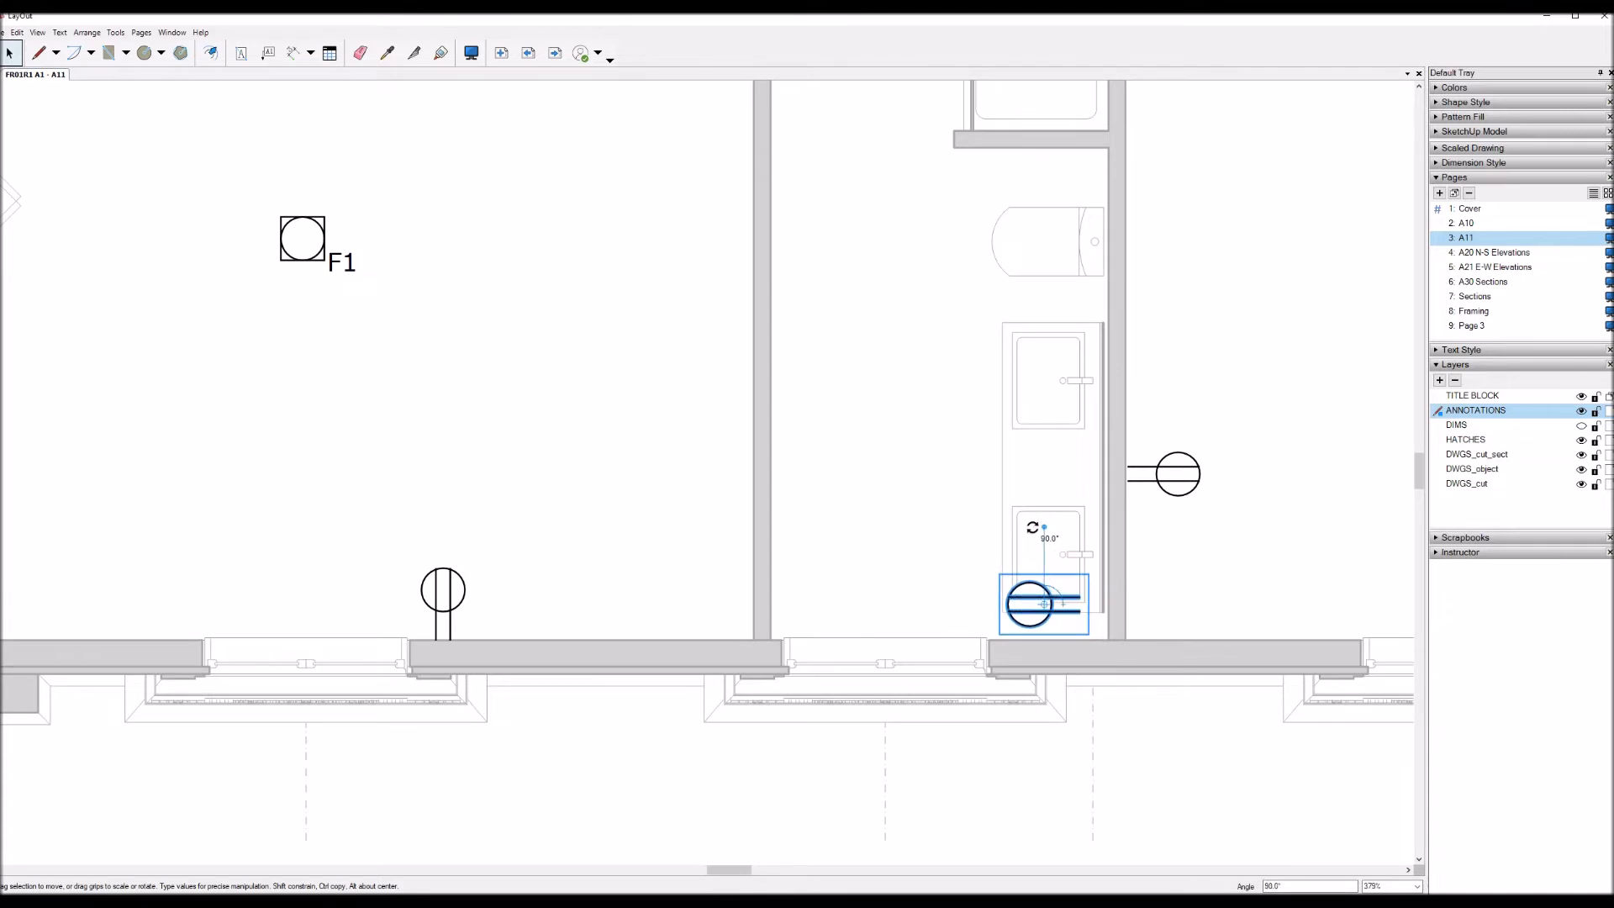
pyautogui.moveTo(1025, 606); pyautogui.dragTo(1049, 467)
pyautogui.scroll(-7, 1285, 552)
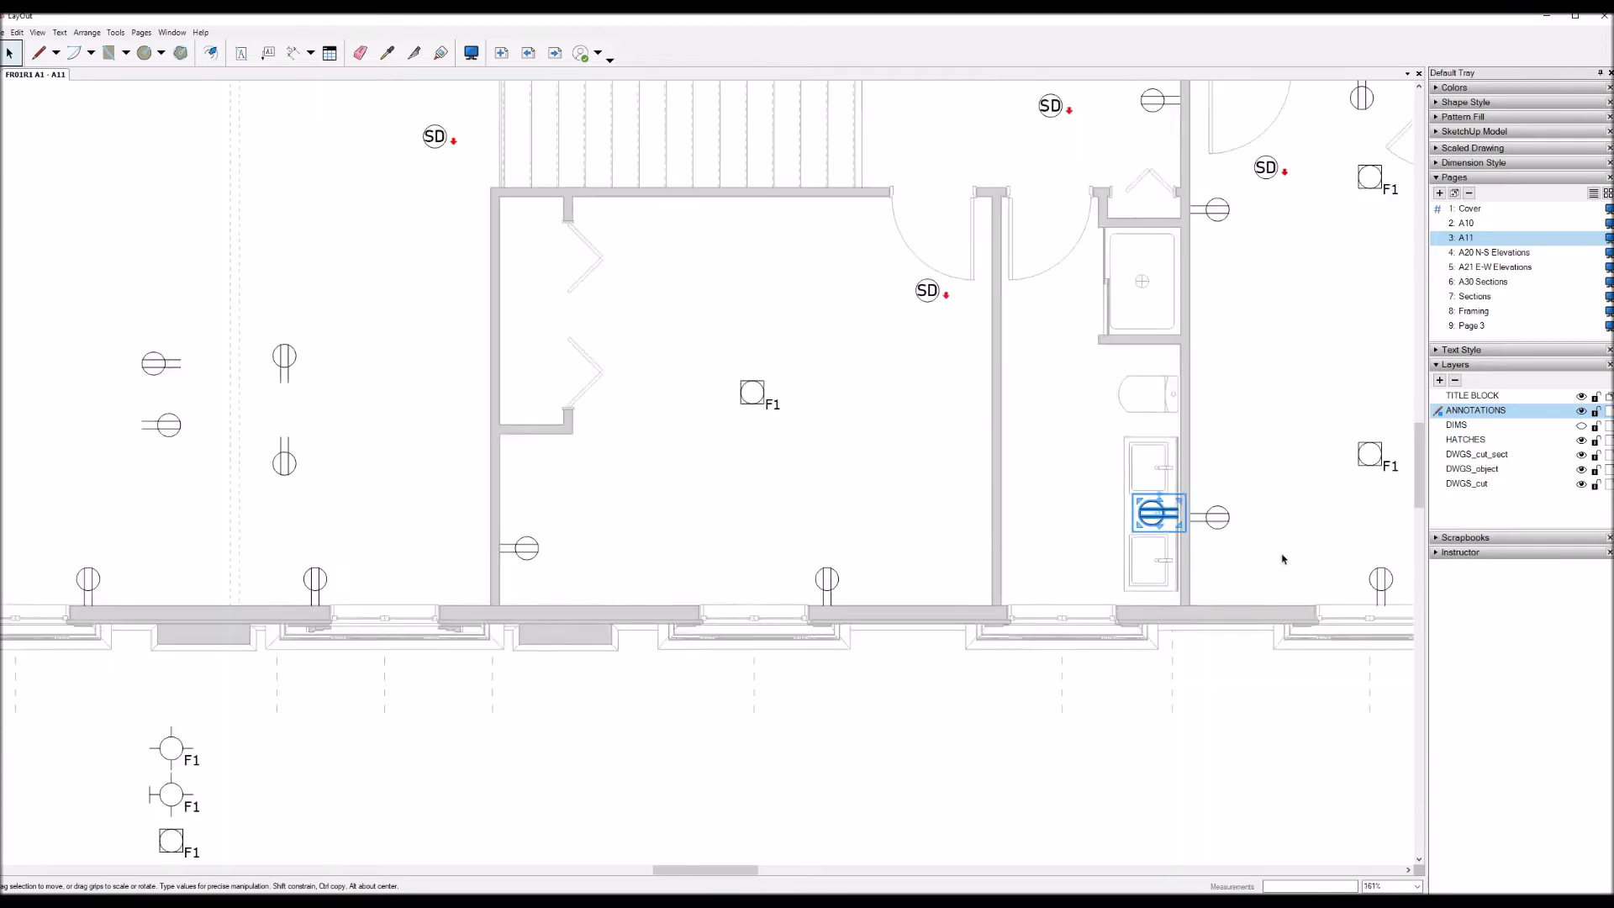
# Step: Rotate the left bathroom's bottom-wall outlet toward the right wall and move it between the two sinks
pyautogui.scroll(1, 313, 498)
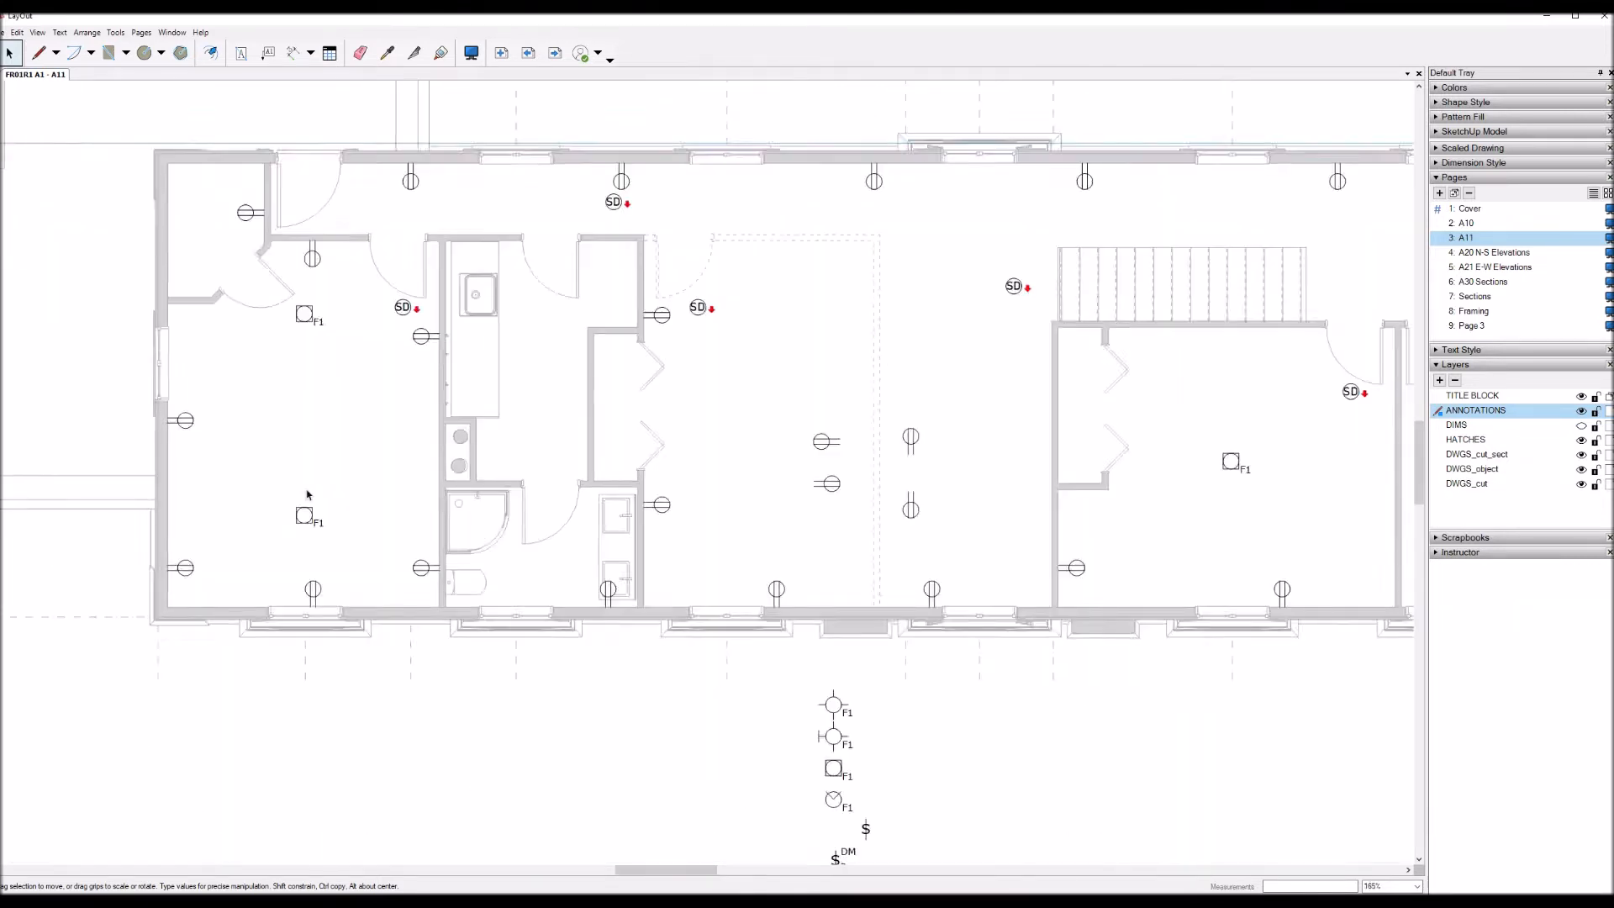
pyautogui.scroll(5, 477, 584)
pyautogui.click(797, 645)
pyautogui.scroll(2, 809, 621)
pyautogui.moveTo(804, 617); pyautogui.dragTo(771, 542)
pyautogui.moveTo(790, 600); pyautogui.dragTo(831, 436)
pyautogui.scroll(-7, 698, 542)
pyautogui.scroll(-1, 687, 545)
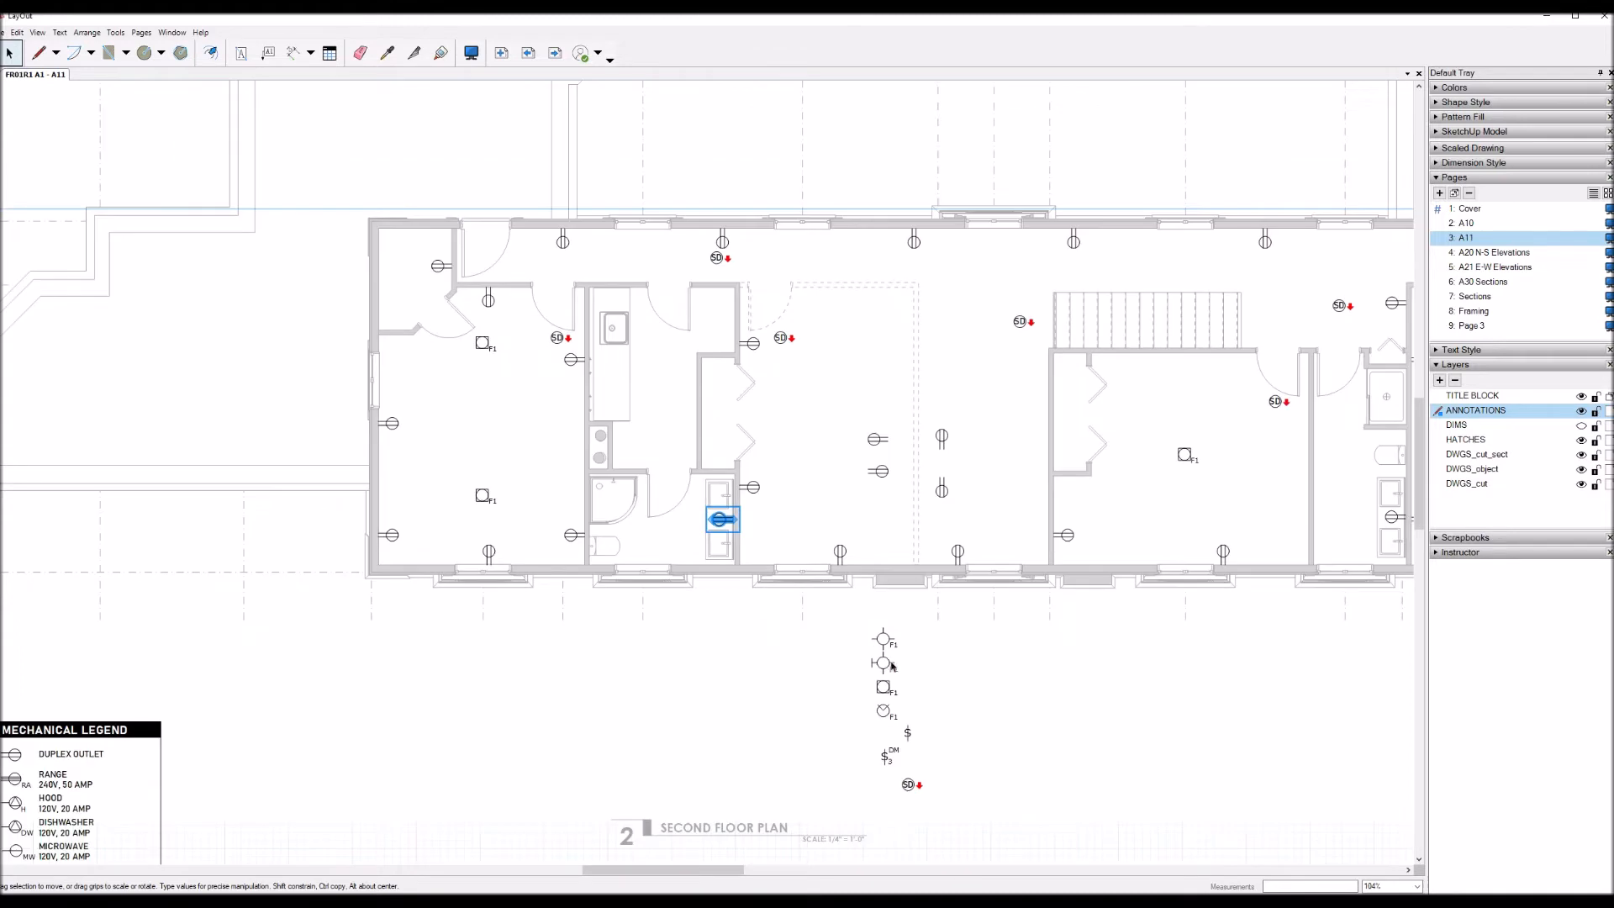
# Step: Copy the wall-mounted light fixture symbol into the left bathroom, mirrored toward the right wall with its F1 label on the left
pyautogui.click(885, 666)
pyautogui.scroll(4, 832, 687)
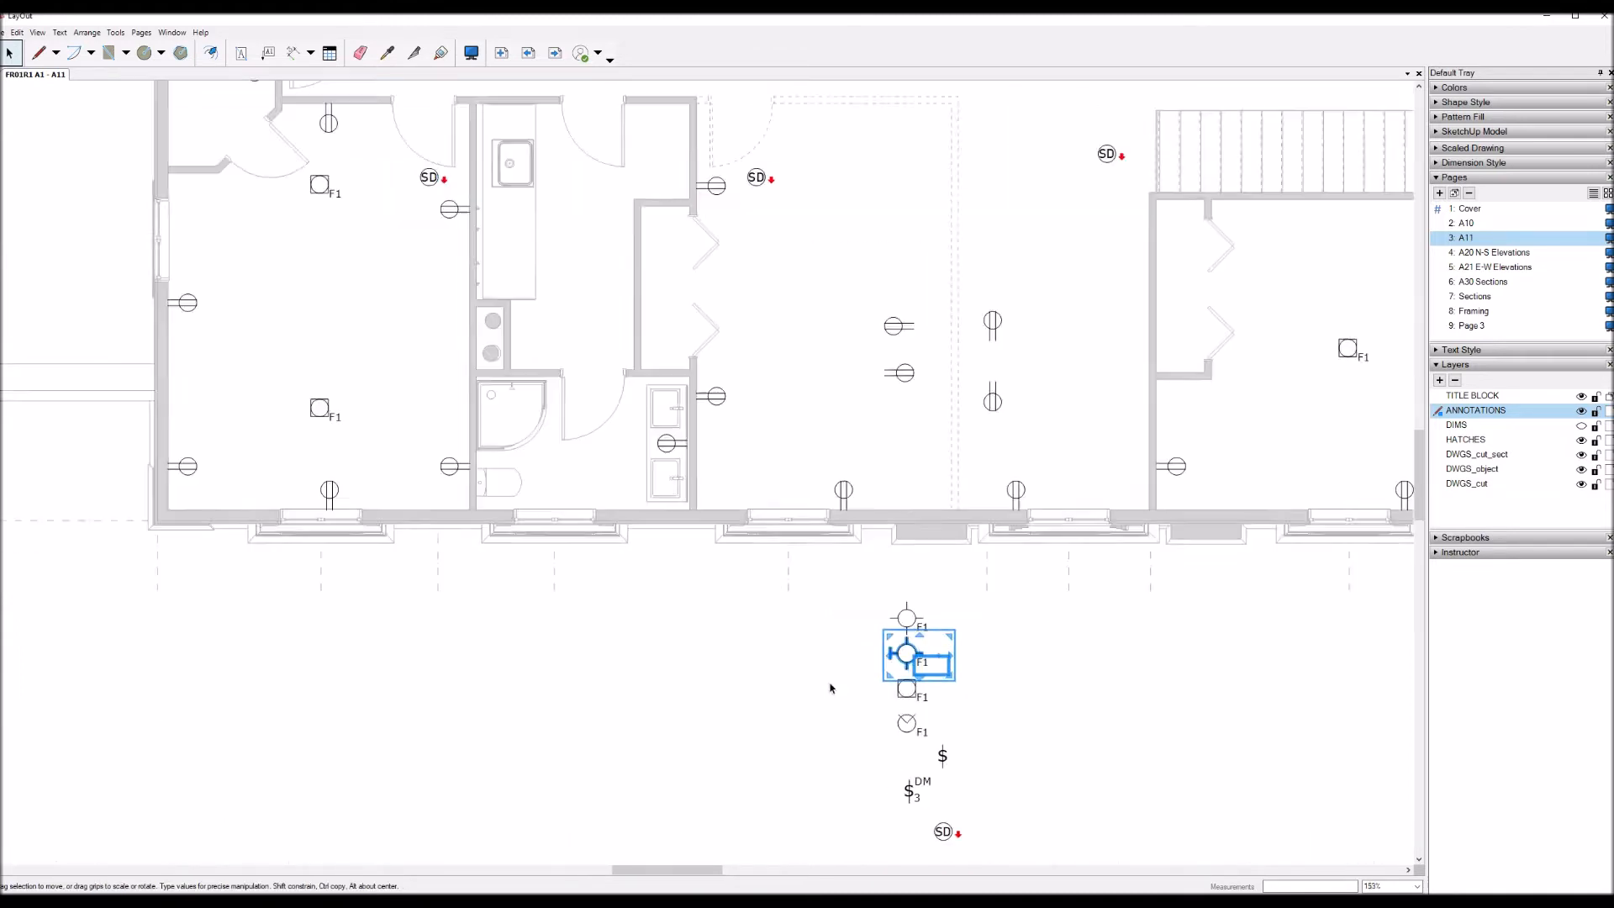
pyautogui.keyDown('ctrl'); pyautogui.moveTo(924, 641); pyautogui.dragTo(811, 269); pyautogui.keyUp('ctrl')
pyautogui.doubleClick(773, 276)
pyautogui.click(770, 274)
pyautogui.hotkey('shift', 'Down')
pyautogui.hotkey('shift', 'Right')
pyautogui.press('Left')
pyautogui.press('Left')
pyautogui.click(752, 276)
pyautogui.press('Escape')
# Step: Move the mirrored wall-mounted light fixture onto the left bathroom's right wall at the upper sink
pyautogui.click(811, 289)
pyautogui.hotkey('shift', 'Left')
pyautogui.hotkey('shift', 'Left')
pyautogui.hotkey('shift', 'Left')
pyautogui.hotkey('shift', 'Left')
pyautogui.hotkey('shift', 'Left')
pyautogui.hotkey('shift', 'Left')
pyautogui.press('Right')
pyautogui.press('Right')
pyautogui.press('Right')
pyautogui.hotkey('shift', 'Up')
# Step: Duplicate the left bathroom's wall-mounted light fixture straight down to the lower sink
pyautogui.hotkey('ctrl', 'shift', 'Down')
pyautogui.hotkey('ctrl', 'shift', 'Down')
pyautogui.hotkey('ctrl', 'shift', 'Down')
pyautogui.hotkey('ctrl', 'shift', 'Down')
pyautogui.hotkey('ctrl', 'shift', 'Down')
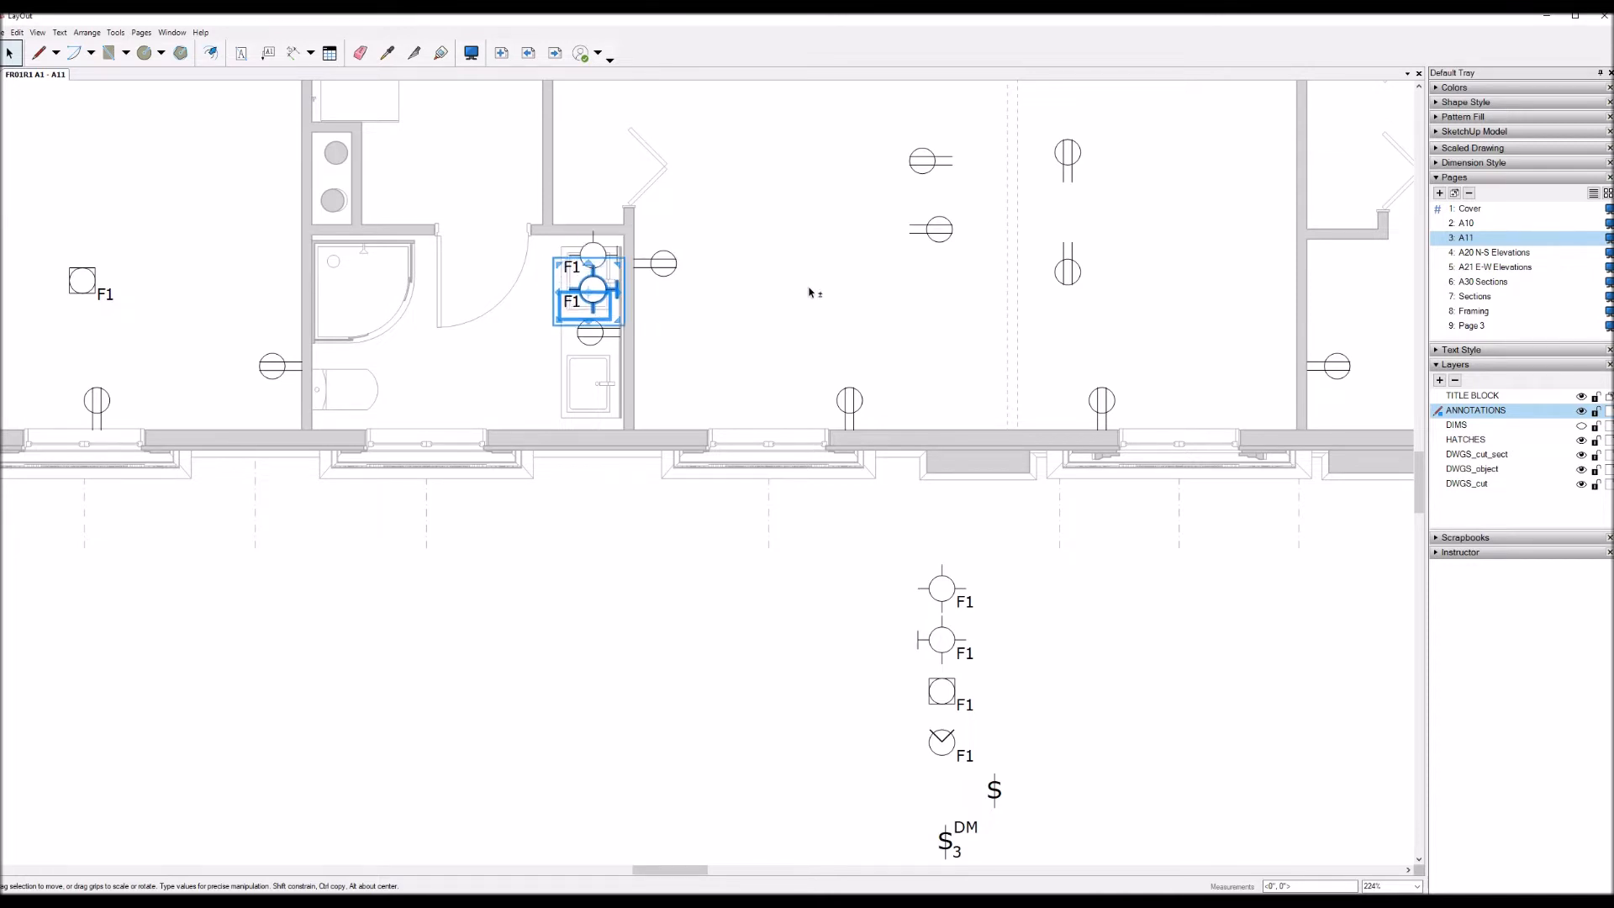
pyautogui.hotkey('shift', 'Up')
pyautogui.press('Down')
pyautogui.press('Down')
pyautogui.press('Down')
pyautogui.press('Down')
pyautogui.press('Down')
pyautogui.press('Down')
pyautogui.press('Down')
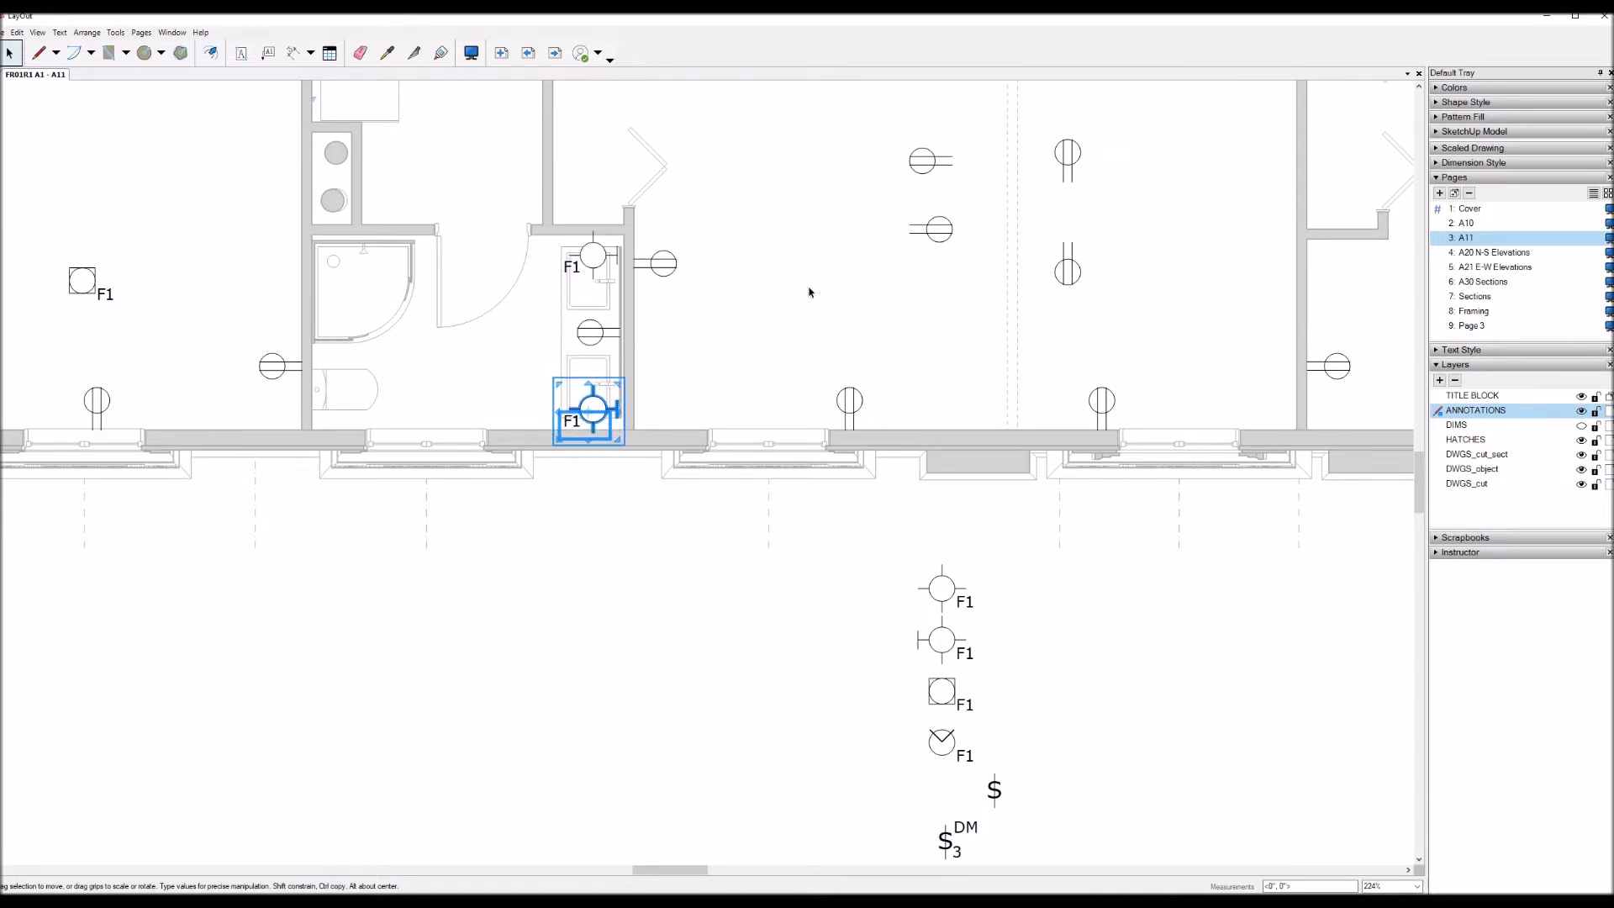
# Step: Copy the combo light & vent symbol from the mechanical legend into the middle of the left bathroom
pyautogui.scroll(-4, 769, 446)
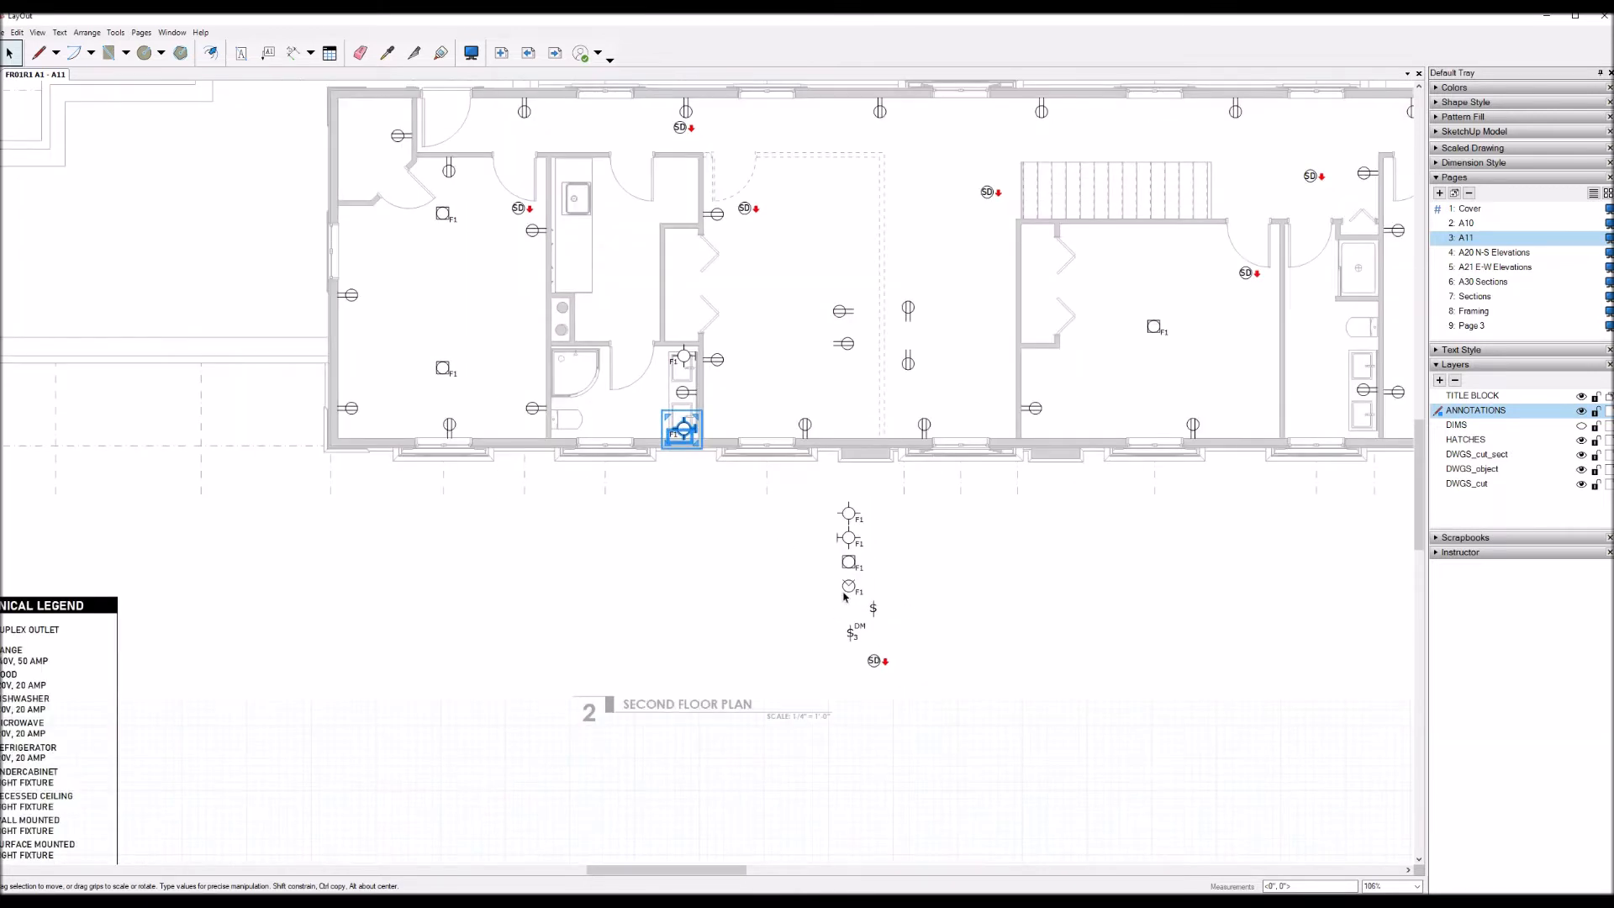
pyautogui.scroll(-2, 856, 561)
pyautogui.scroll(6, 443, 715)
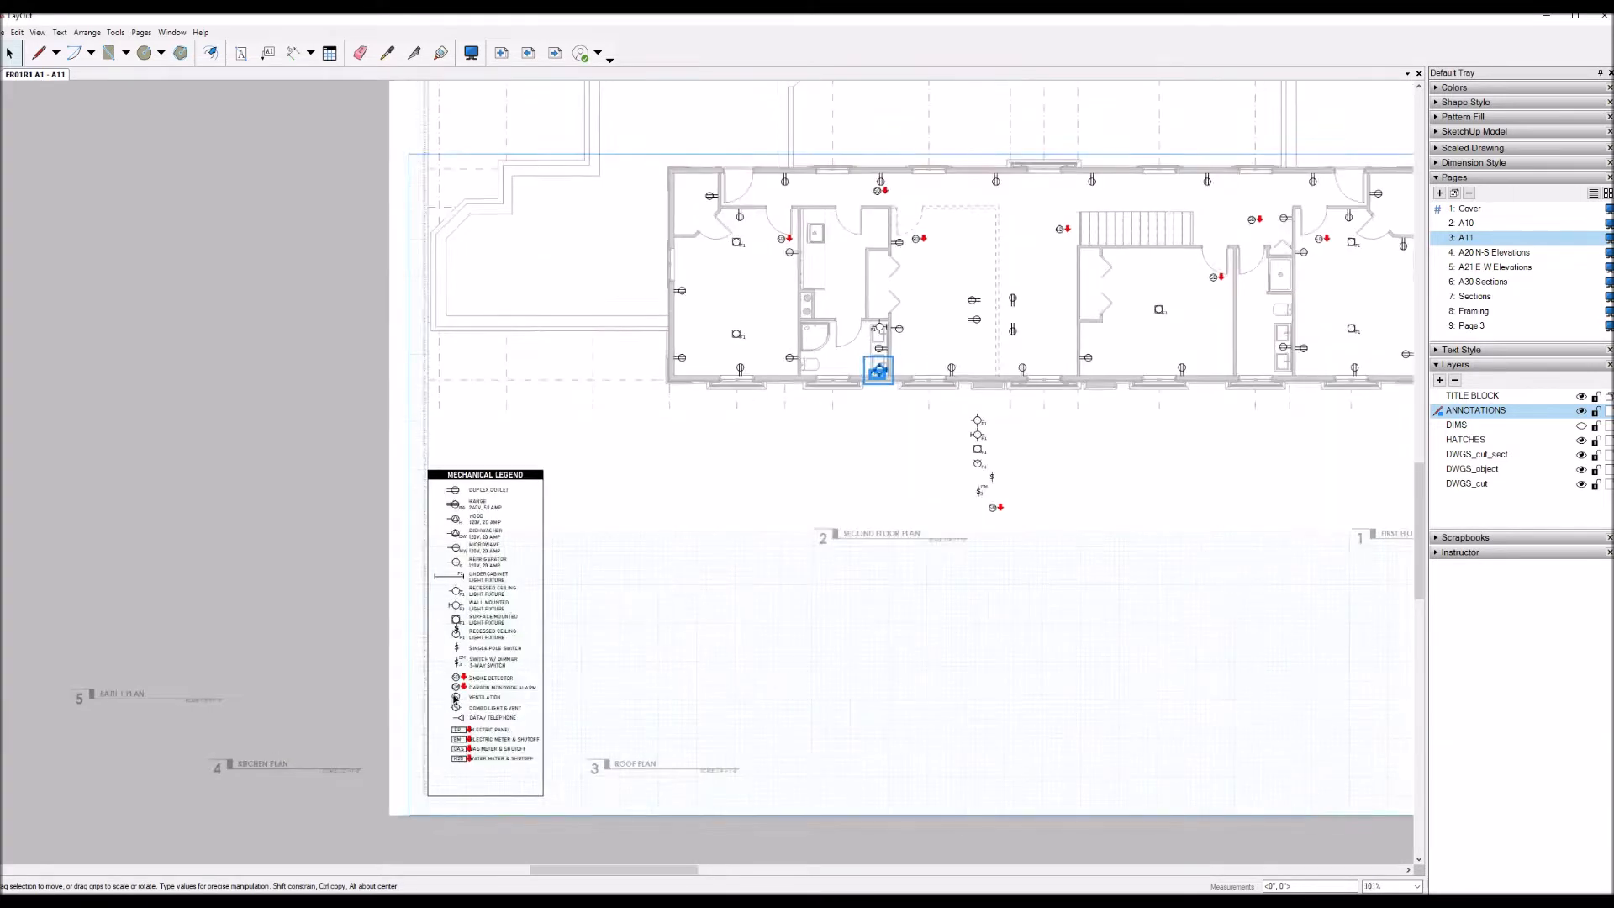
pyautogui.click(444, 717)
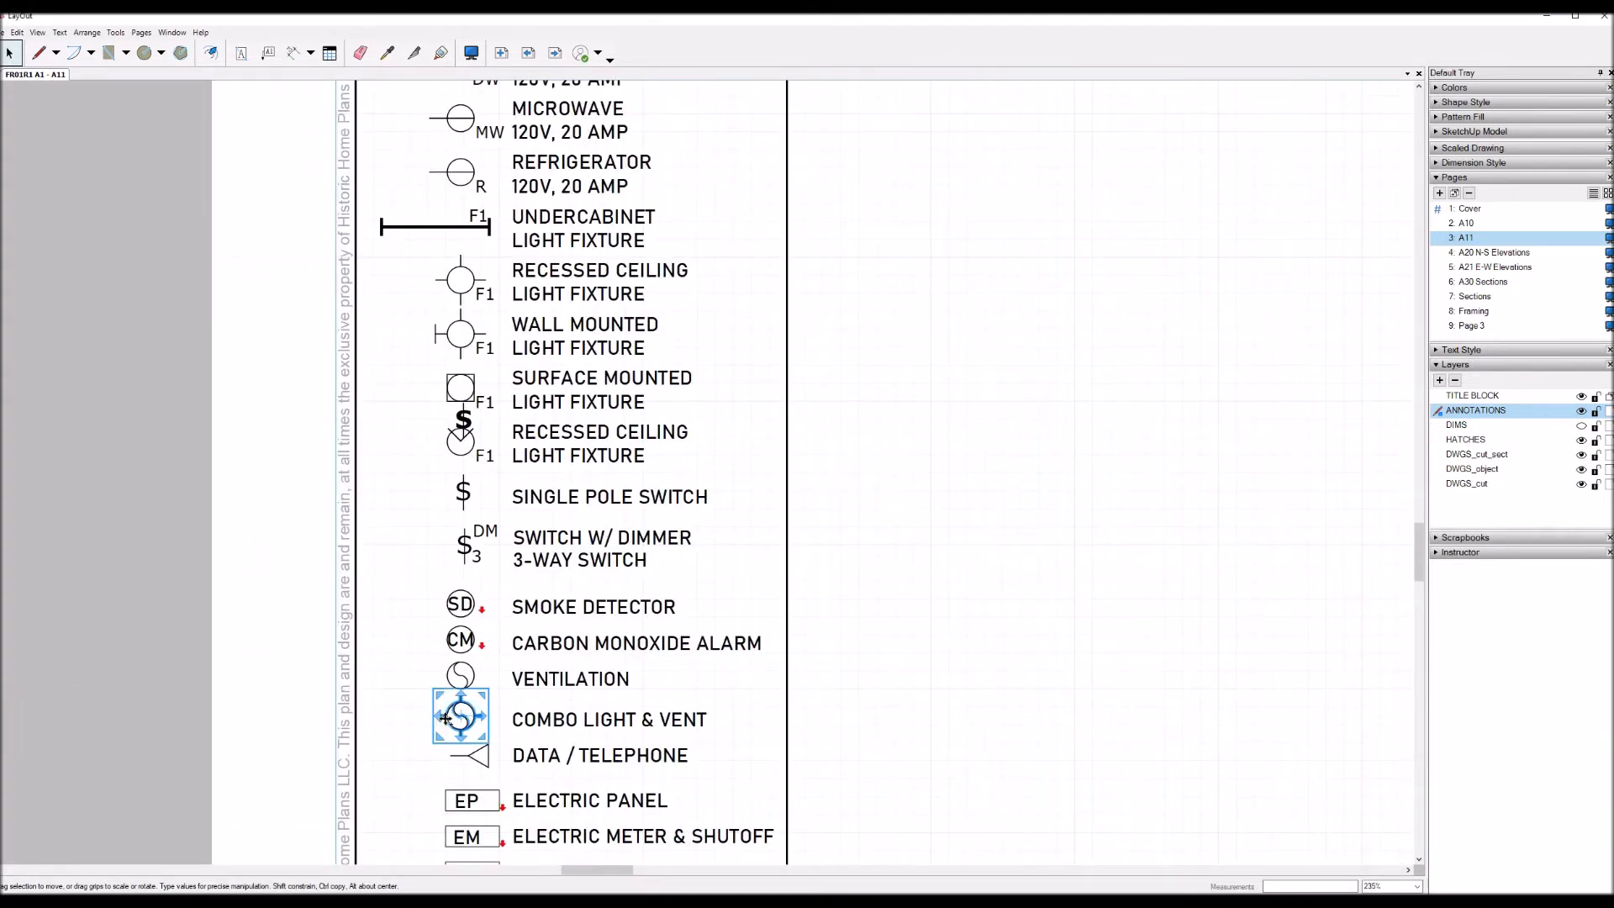
pyautogui.scroll(-8, 445, 717)
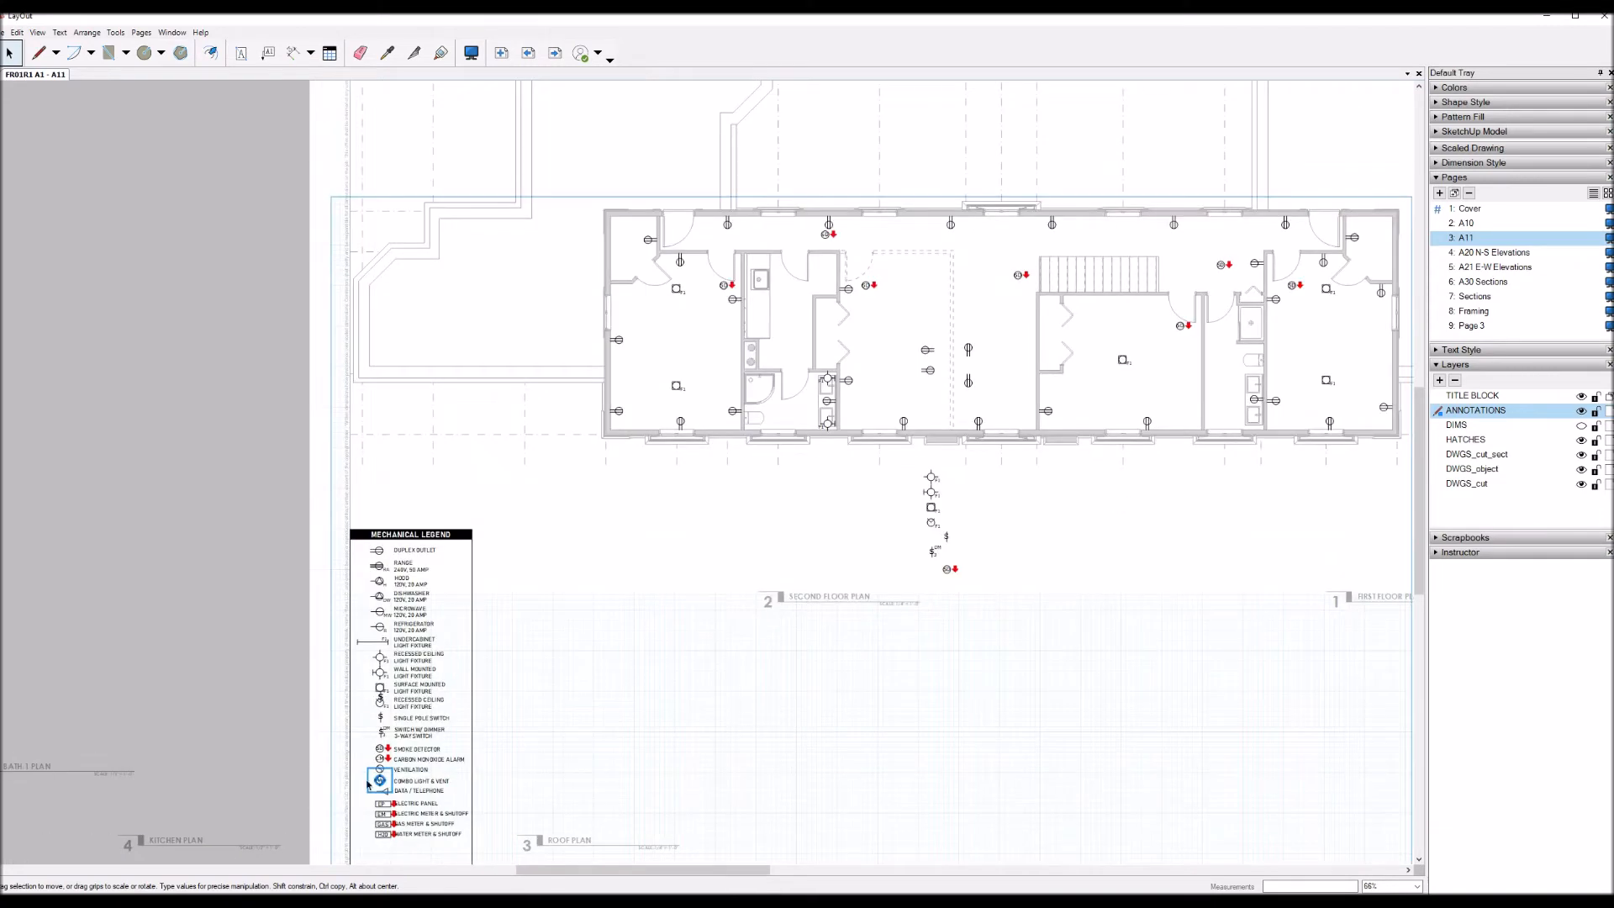
pyautogui.moveTo(380, 779); pyautogui.dragTo(791, 405)
pyautogui.scroll(-2, 1024, 398)
pyautogui.scroll(3, 714, 429)
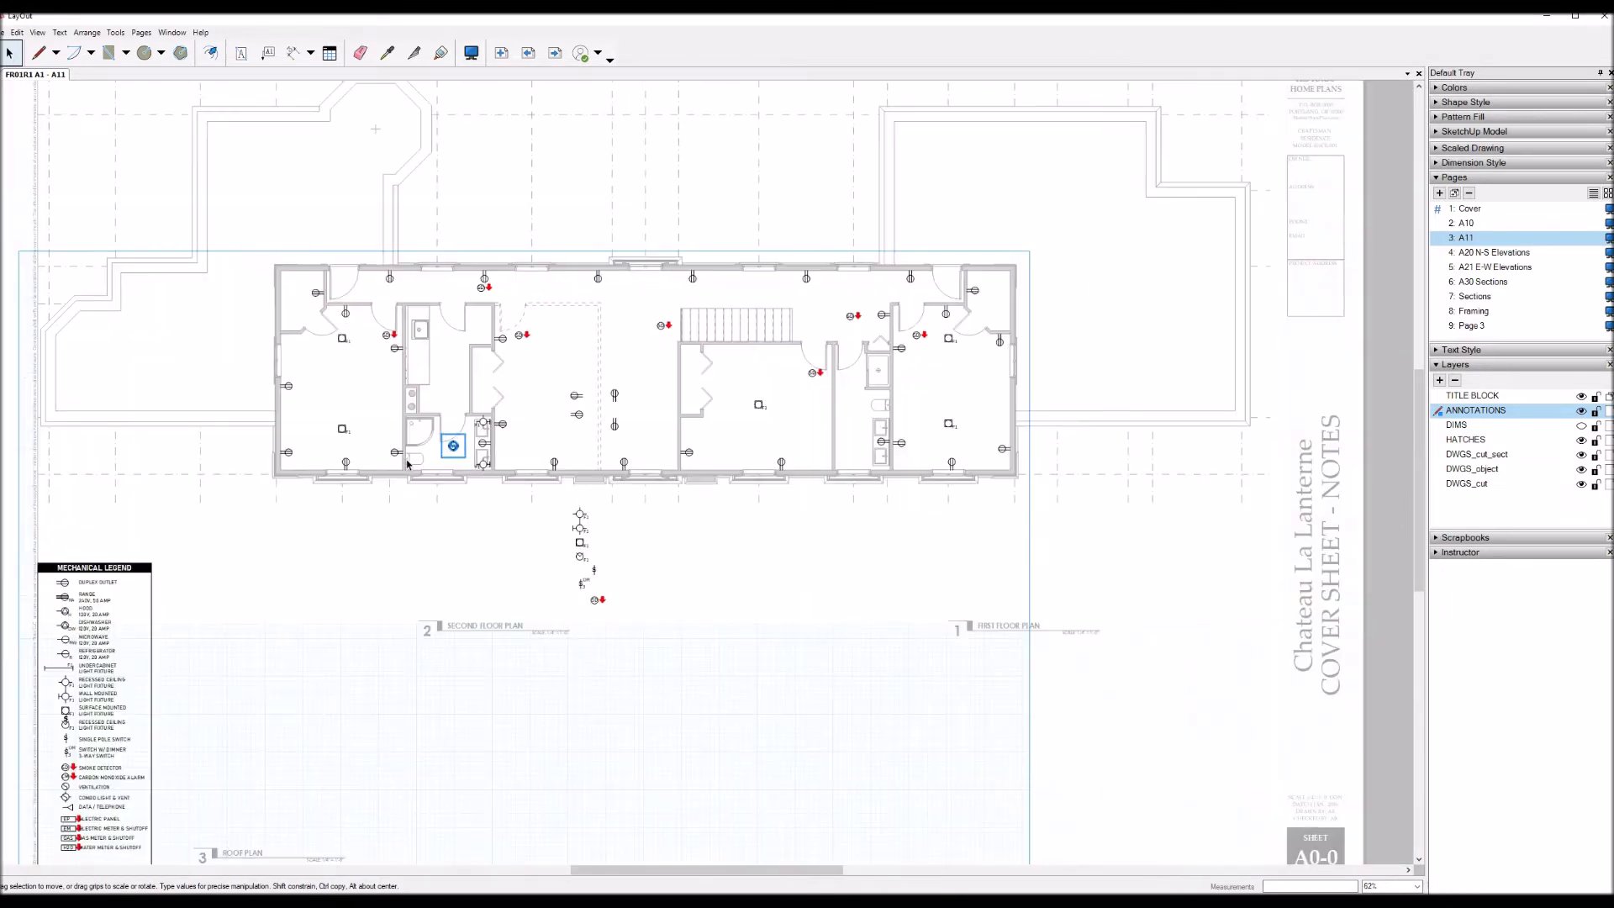
# Step: Copy the left bathroom's combo light & vent symbol into the right bathroom, beside the toilet
pyautogui.hotkey('shift', 'Right')
pyautogui.hotkey('shift', 'Right')
pyautogui.hotkey('shift', 'Right')
pyautogui.hotkey('shift', 'Right')
pyautogui.hotkey('shift', 'Right')
pyautogui.hotkey('shift', 'Right')
pyautogui.hotkey('shift', 'Right')
pyautogui.hotkey('shift', 'Right')
pyautogui.hotkey('shift', 'Right')
pyautogui.hotkey('shift', 'Right')
pyautogui.hotkey('shift', 'Right')
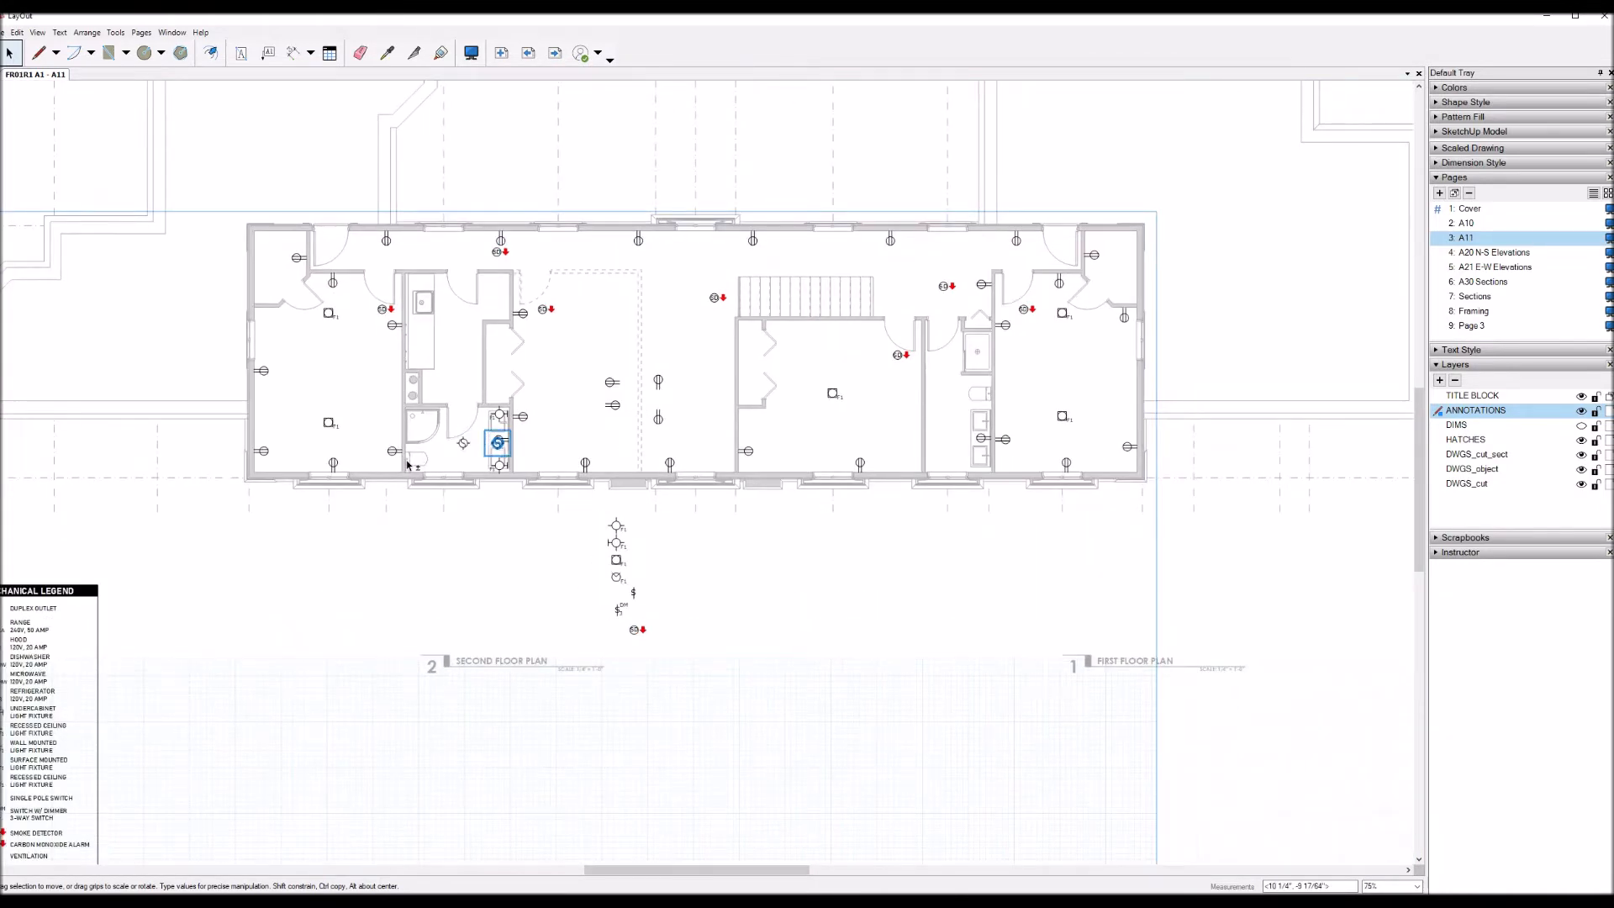
pyautogui.hotkey('shift', 'Right')
pyautogui.hotkey('shift', 'Right')
pyautogui.hotkey('shift', 'Right')
pyautogui.hotkey('shift', 'Right')
pyautogui.hotkey('shift', 'Right')
pyautogui.moveTo(649, 443); pyautogui.dragTo(942, 391)
# Step: Copy both wall-mounted light fixtures from the left bathroom horizontally to the right wall of the right bathroom, above the sinks
pyautogui.click(500, 416)
pyautogui.keyDown('shift'); pyautogui.click(501, 469); pyautogui.keyUp('shift')
pyautogui.hotkey('shift', 'Right')
pyautogui.hotkey('shift', 'Right')
pyautogui.hotkey('shift', 'Right')
pyautogui.hotkey('shift', 'Right')
pyautogui.hotkey('shift', 'Right')
pyautogui.hotkey('shift', 'Right')
pyautogui.hotkey('shift', 'Right')
pyautogui.hotkey('shift', 'Right')
pyautogui.hotkey('shift', 'Right')
pyautogui.hotkey('shift', 'Right')
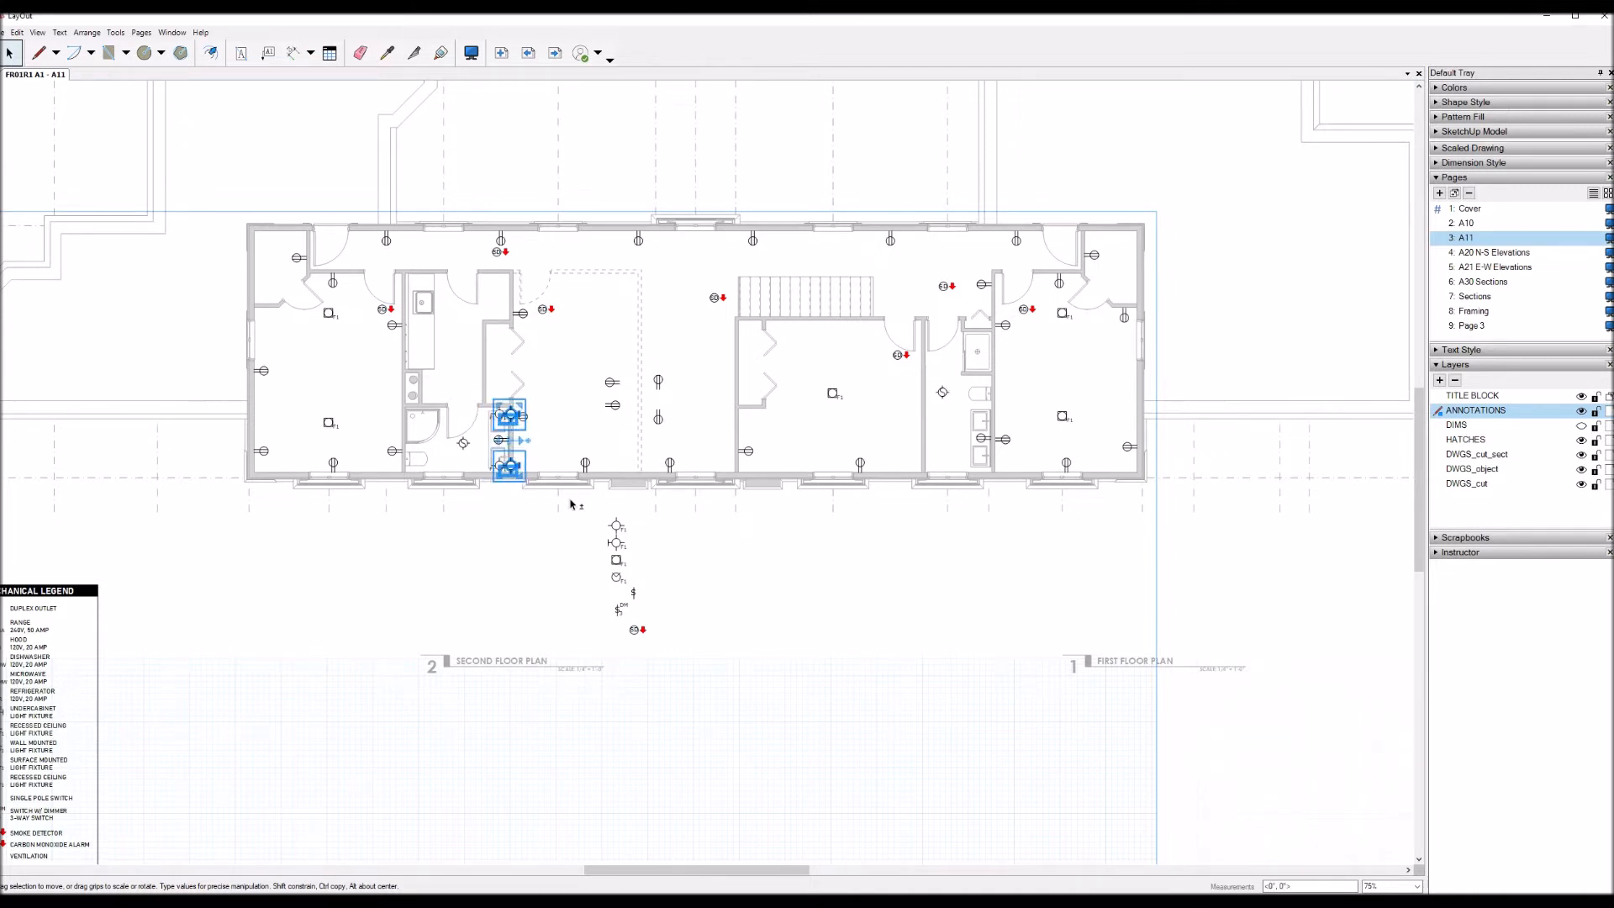
pyautogui.hotkey('shift', 'Right')
pyautogui.hotkey('shift', 'Right')
pyautogui.hotkey('shift', 'Right')
pyautogui.hotkey('shift', 'Right')
pyautogui.hotkey('shift', 'Right')
pyautogui.hotkey('shift', 'Right')
pyautogui.hotkey('shift', 'Right')
pyautogui.hotkey('shift', 'Right')
pyautogui.hotkey('shift', 'Right')
pyautogui.hotkey('shift', 'Right')
pyautogui.hotkey('shift', 'Right')
pyautogui.hotkey('shift', 'Right')
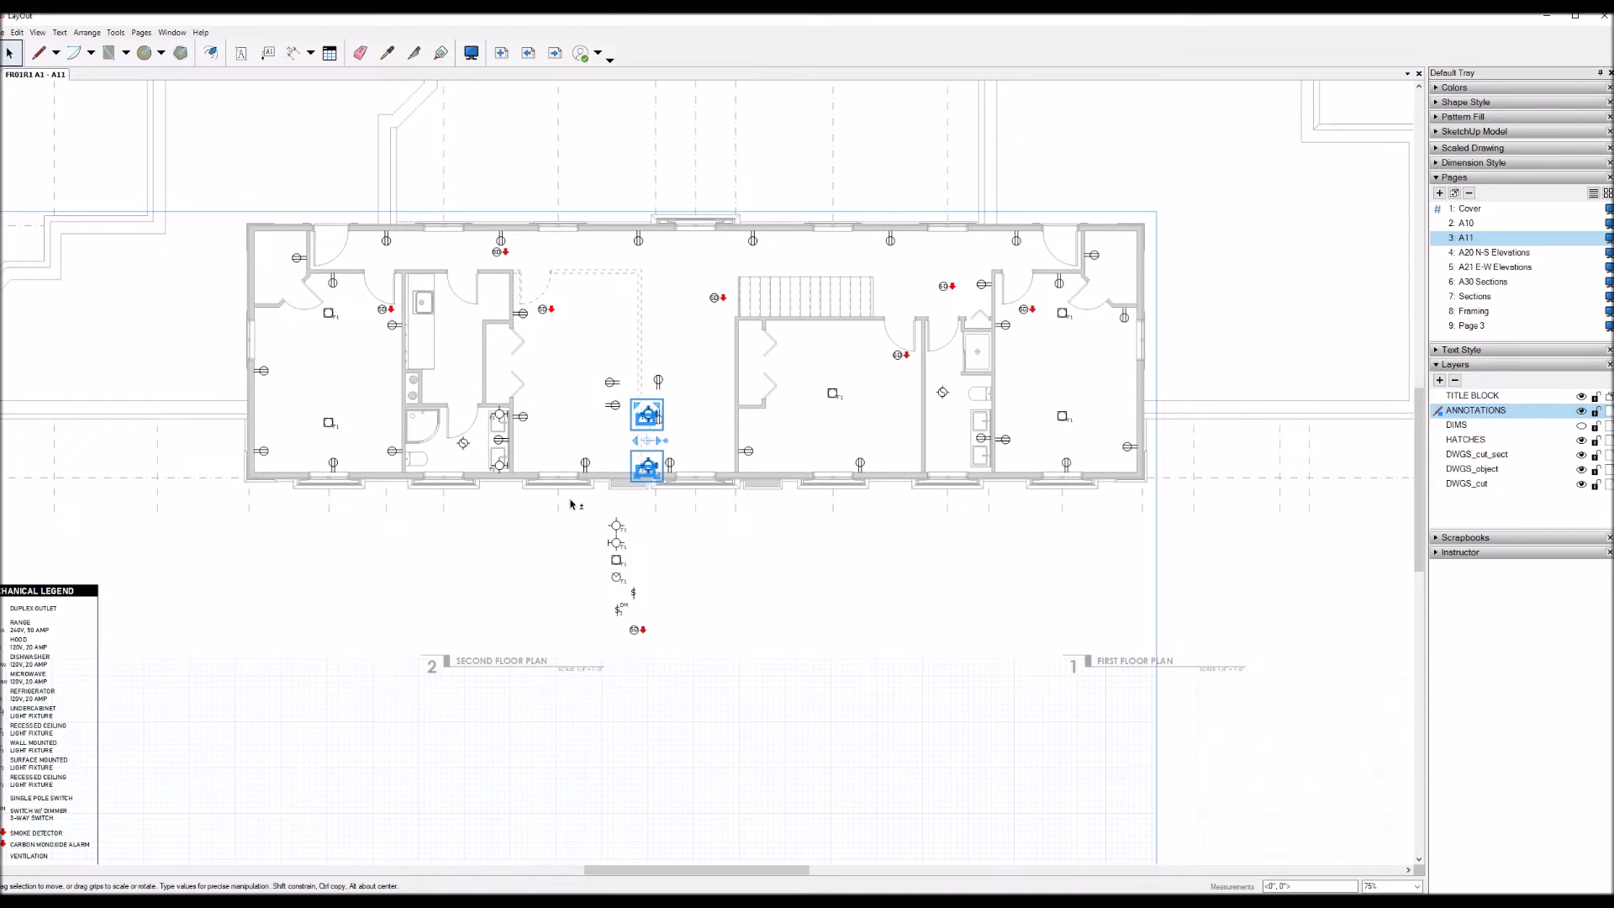
pyautogui.hotkey('shift', 'Right')
pyautogui.hotkey('shift', 'Right')
pyautogui.hotkey('shift', 'Right')
pyautogui.hotkey('shift', 'Right')
pyautogui.hotkey('shift', 'Right')
pyautogui.hotkey('shift', 'Right')
pyautogui.hotkey('shift', 'Right')
pyautogui.hotkey('shift', 'Right')
pyautogui.hotkey('shift', 'Right')
pyautogui.hotkey('shift', 'Right')
pyautogui.hotkey('shift', 'Right')
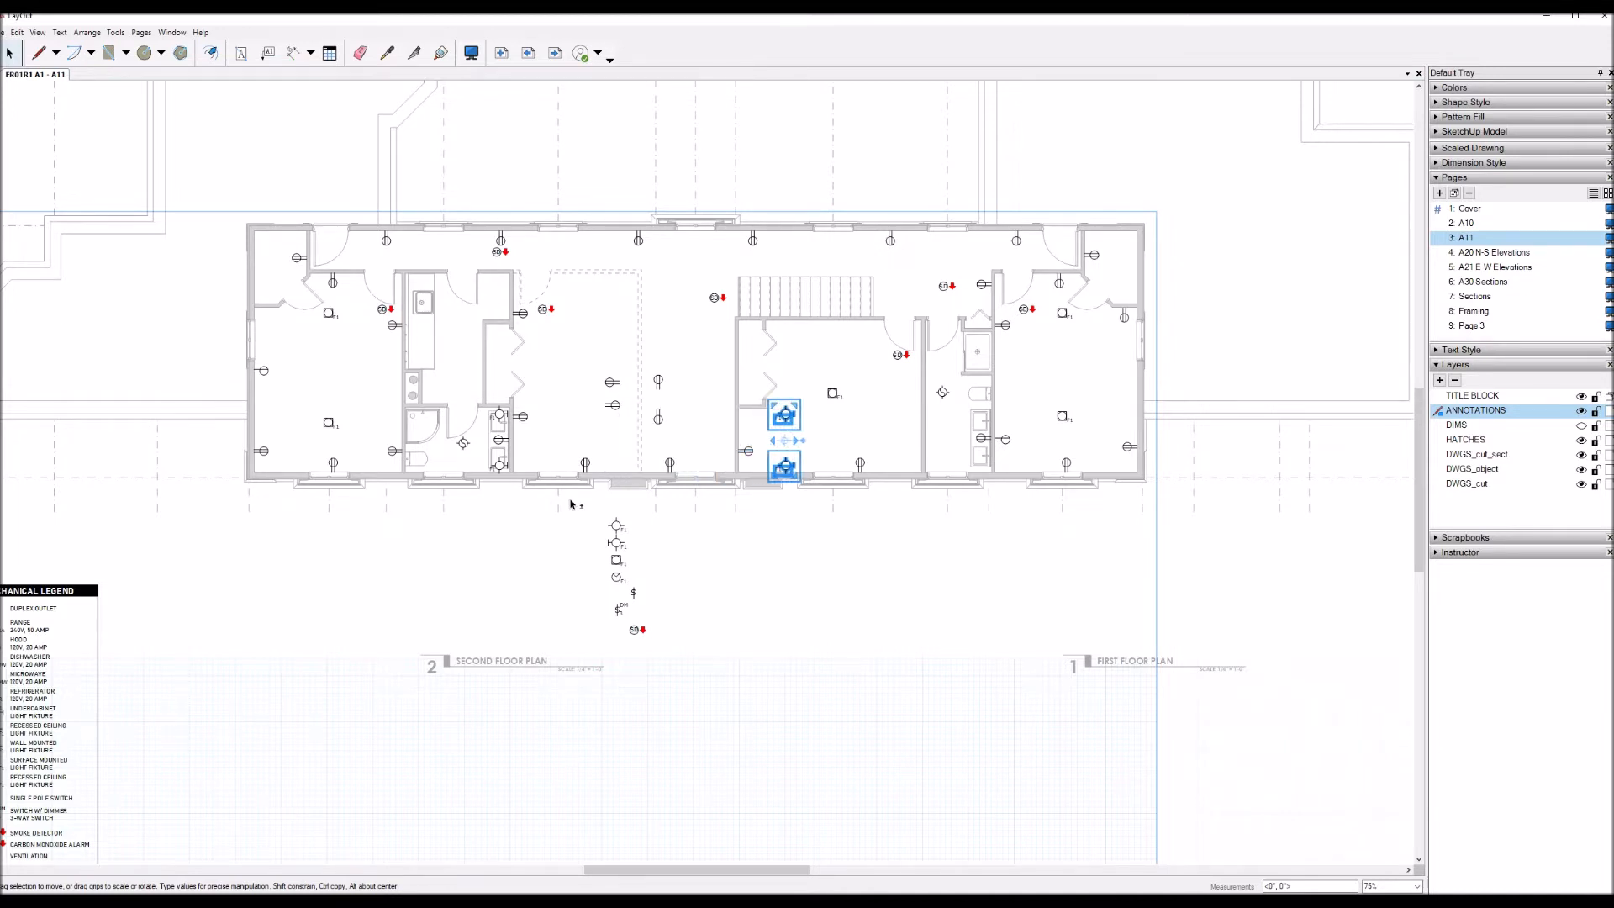
pyautogui.hotkey('shift', 'Right')
pyautogui.hotkey('shift', 'Right')
pyautogui.hotkey('shift', 'Right')
pyautogui.hotkey('shift', 'Right')
pyautogui.hotkey('shift', 'Right')
pyautogui.hotkey('shift', 'Right')
pyautogui.hotkey('shift', 'Right')
pyautogui.hotkey('shift', 'Right')
pyautogui.hotkey('shift', 'Right')
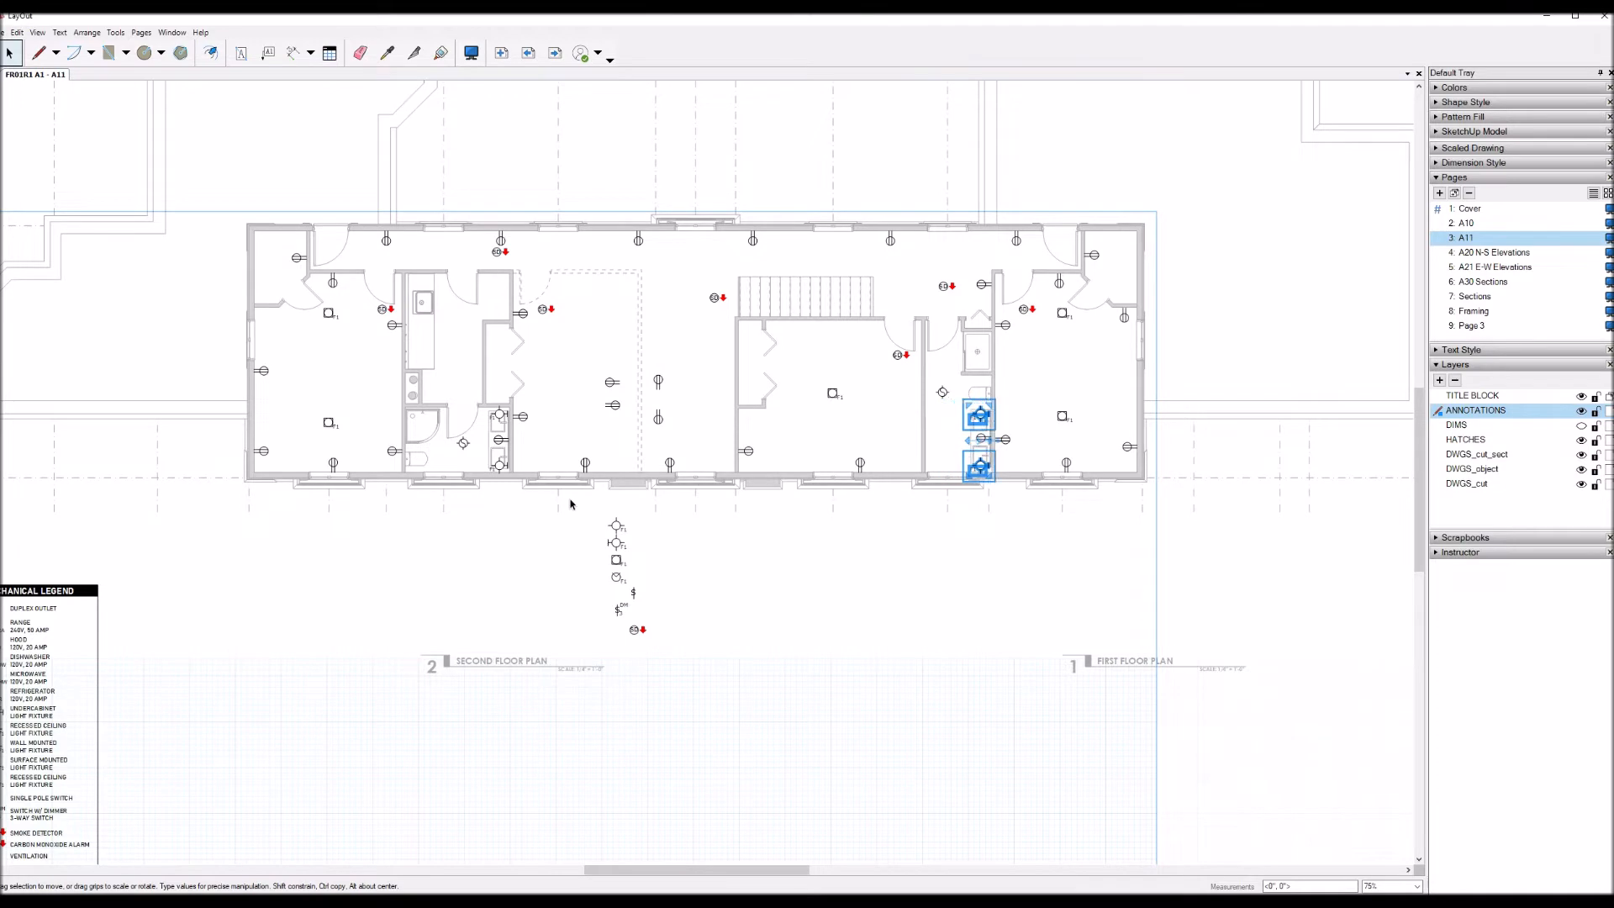
# Step: Copy the end bedrooms' surface-mounted light fixture into the corner closets on the right and left
pyautogui.scroll(6, 961, 437)
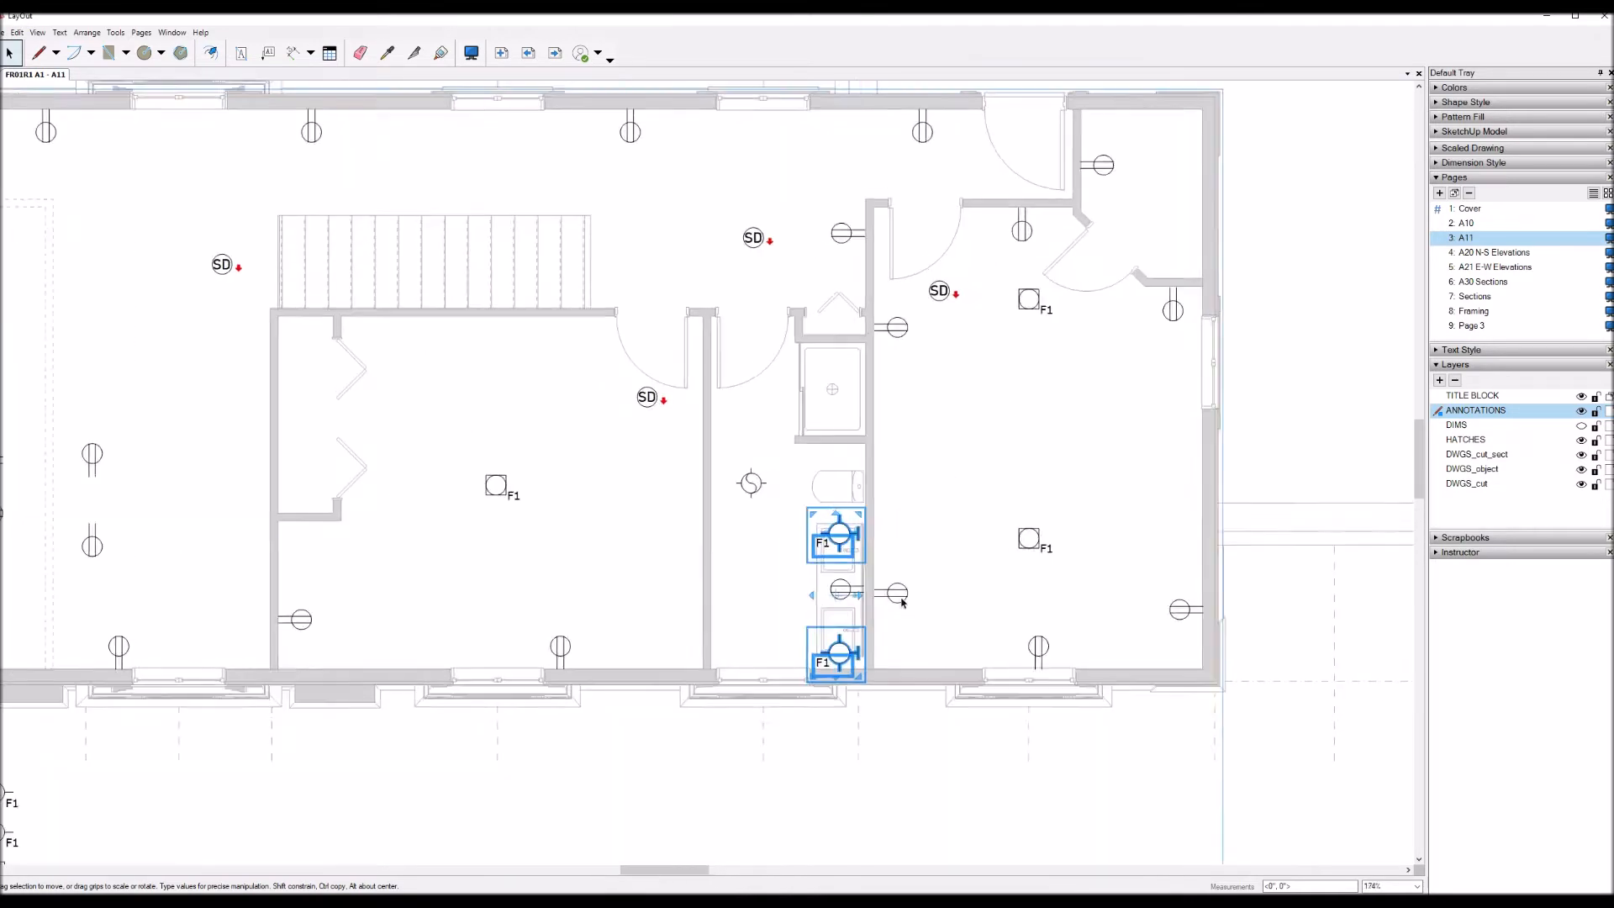
pyautogui.scroll(-4, 902, 602)
pyautogui.scroll(4, 929, 451)
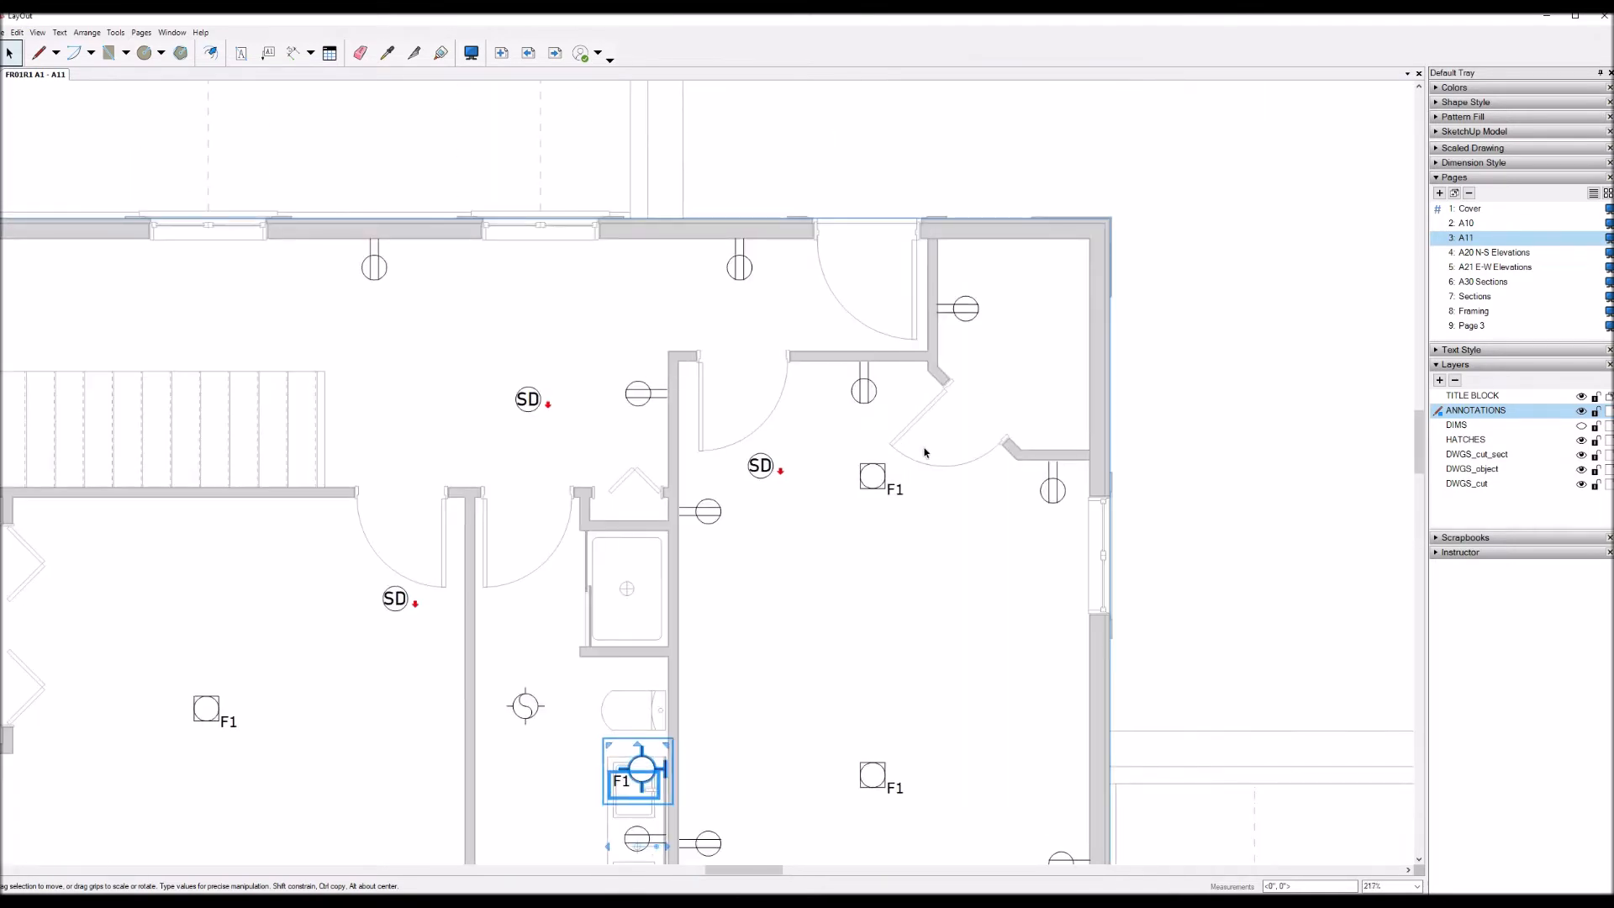
pyautogui.click(880, 477)
pyautogui.moveTo(880, 476); pyautogui.dragTo(1011, 341)
pyautogui.scroll(-4, 1363, 416)
pyautogui.scroll(2, 56, 378)
# Step: Copy the left bedroom's upper light fixture into the hallway by the left exterior door, and duplicate it past the first hallway smoke detector
pyautogui.click(191, 488)
pyautogui.moveTo(191, 487); pyautogui.dragTo(267, 341)
pyautogui.scroll(-3, 286, 384)
pyautogui.hotkey('shift', 'Right')
pyautogui.hotkey('shift', 'Right')
pyautogui.hotkey('shift', 'Right')
pyautogui.hotkey('shift', 'Right')
pyautogui.hotkey('shift', 'Right')
pyautogui.hotkey('shift', 'Right')
pyautogui.hotkey('shift', 'Right')
pyautogui.hotkey('shift', 'Right')
pyautogui.hotkey('shift', 'Right')
pyautogui.hotkey('shift', 'Right')
pyautogui.hotkey('shift', 'Right')
pyautogui.hotkey('shift', 'Right')
pyautogui.hotkey('shift', 'Right')
pyautogui.hotkey('shift', 'Right')
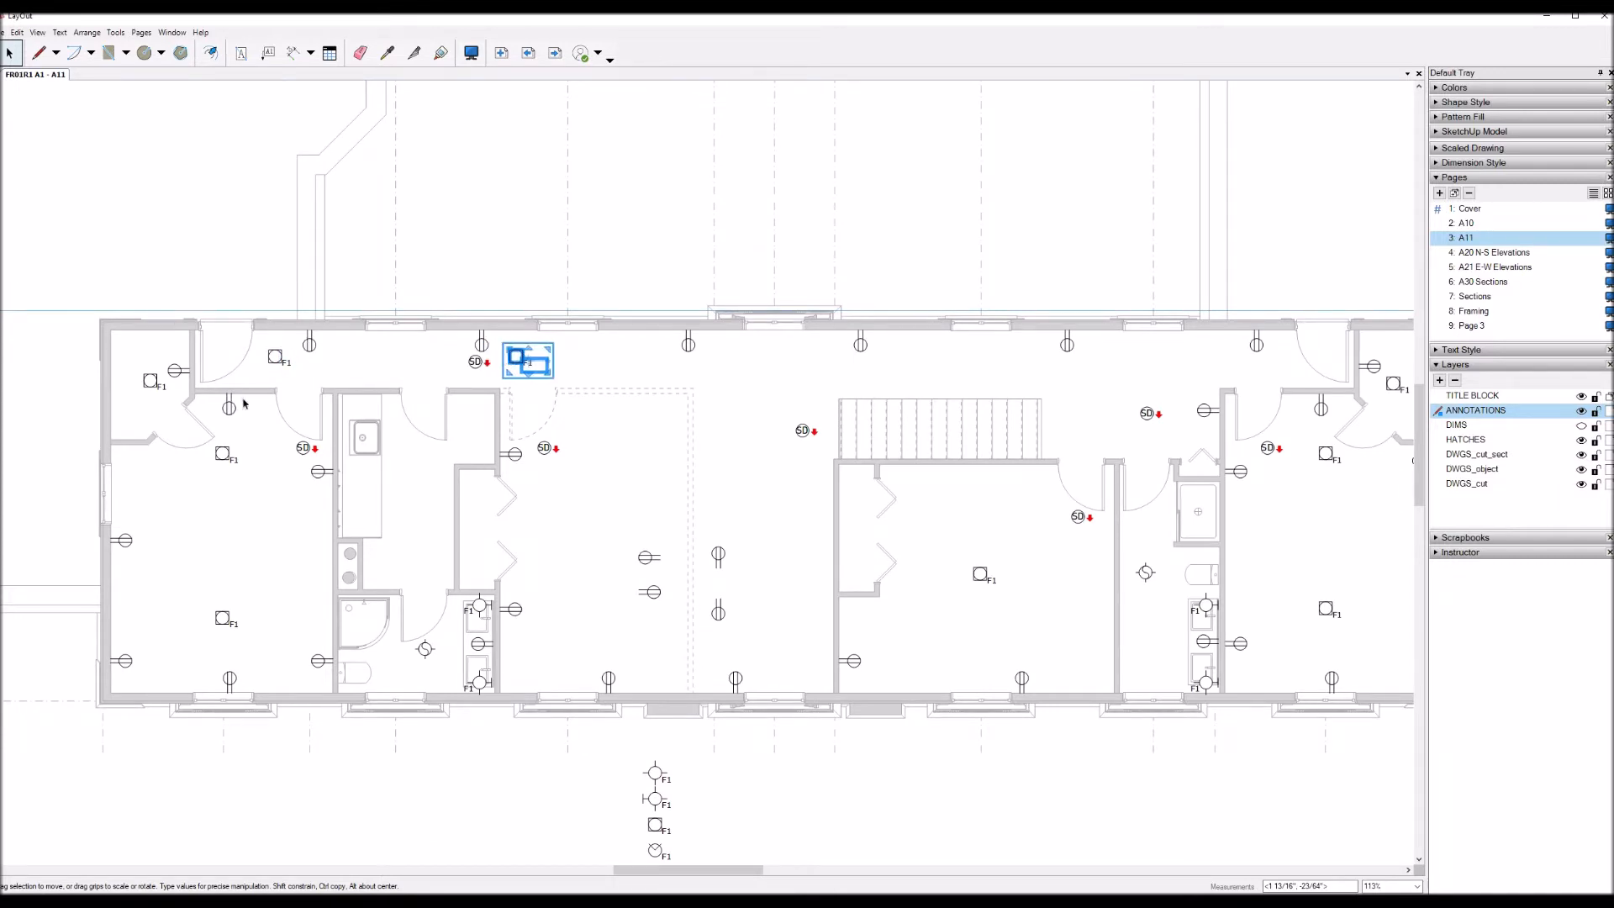
# Step: Check the spacing from the hallway wall corner with a dimension, and shift the nearby smoke detector left, away from the light fixture
pyautogui.scroll(3, 708, 347)
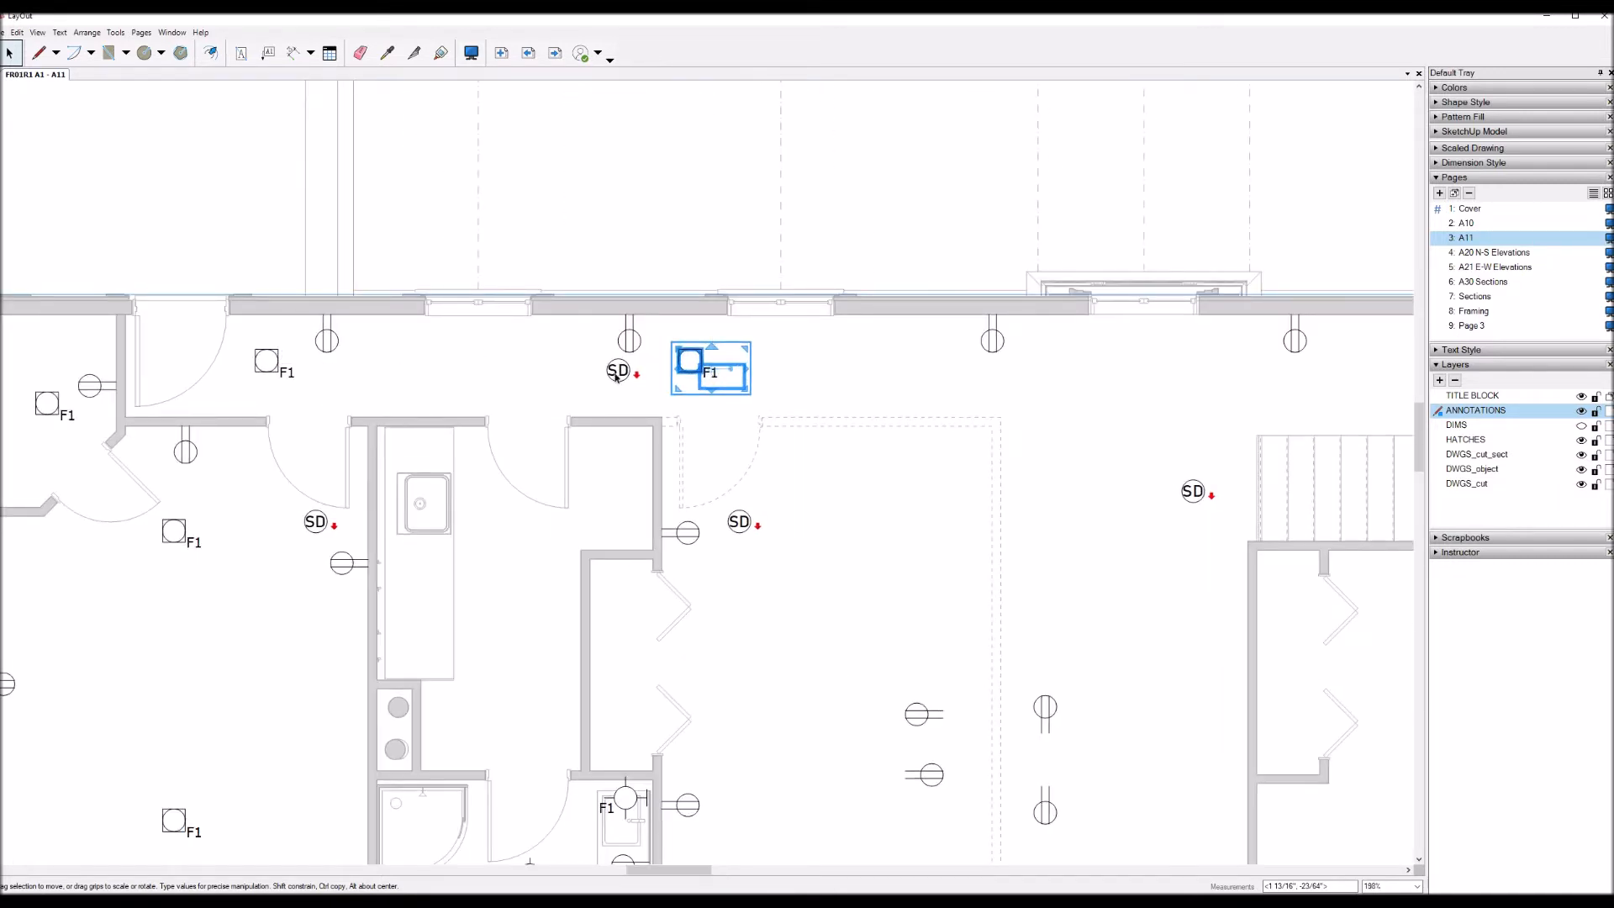
pyautogui.click(616, 374)
pyautogui.press('d')
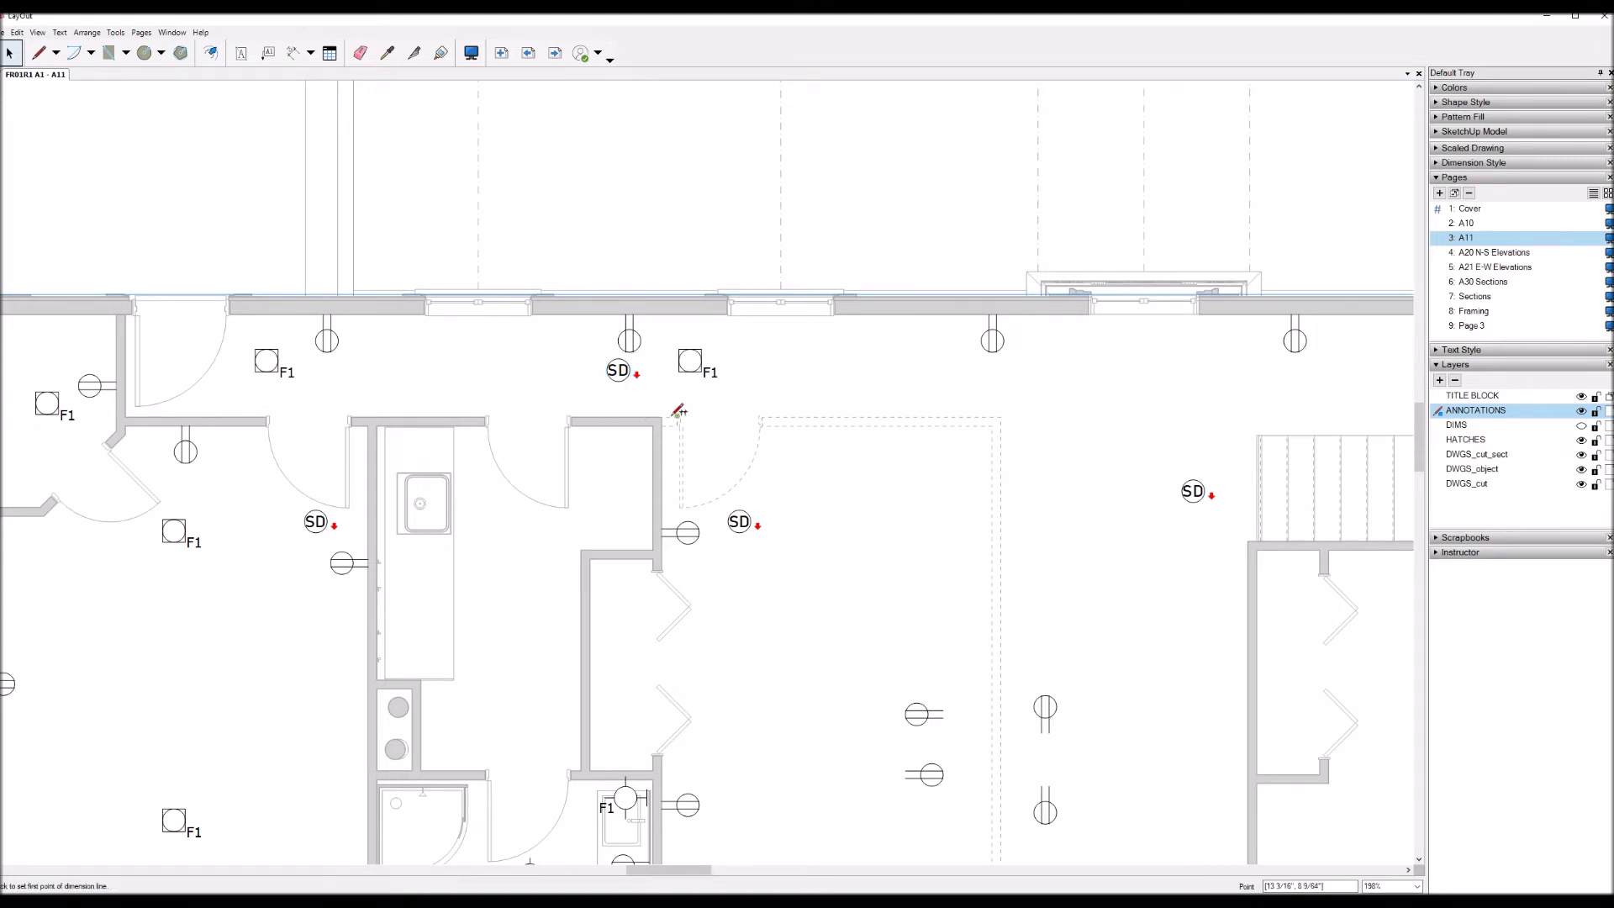
pyautogui.click(661, 415)
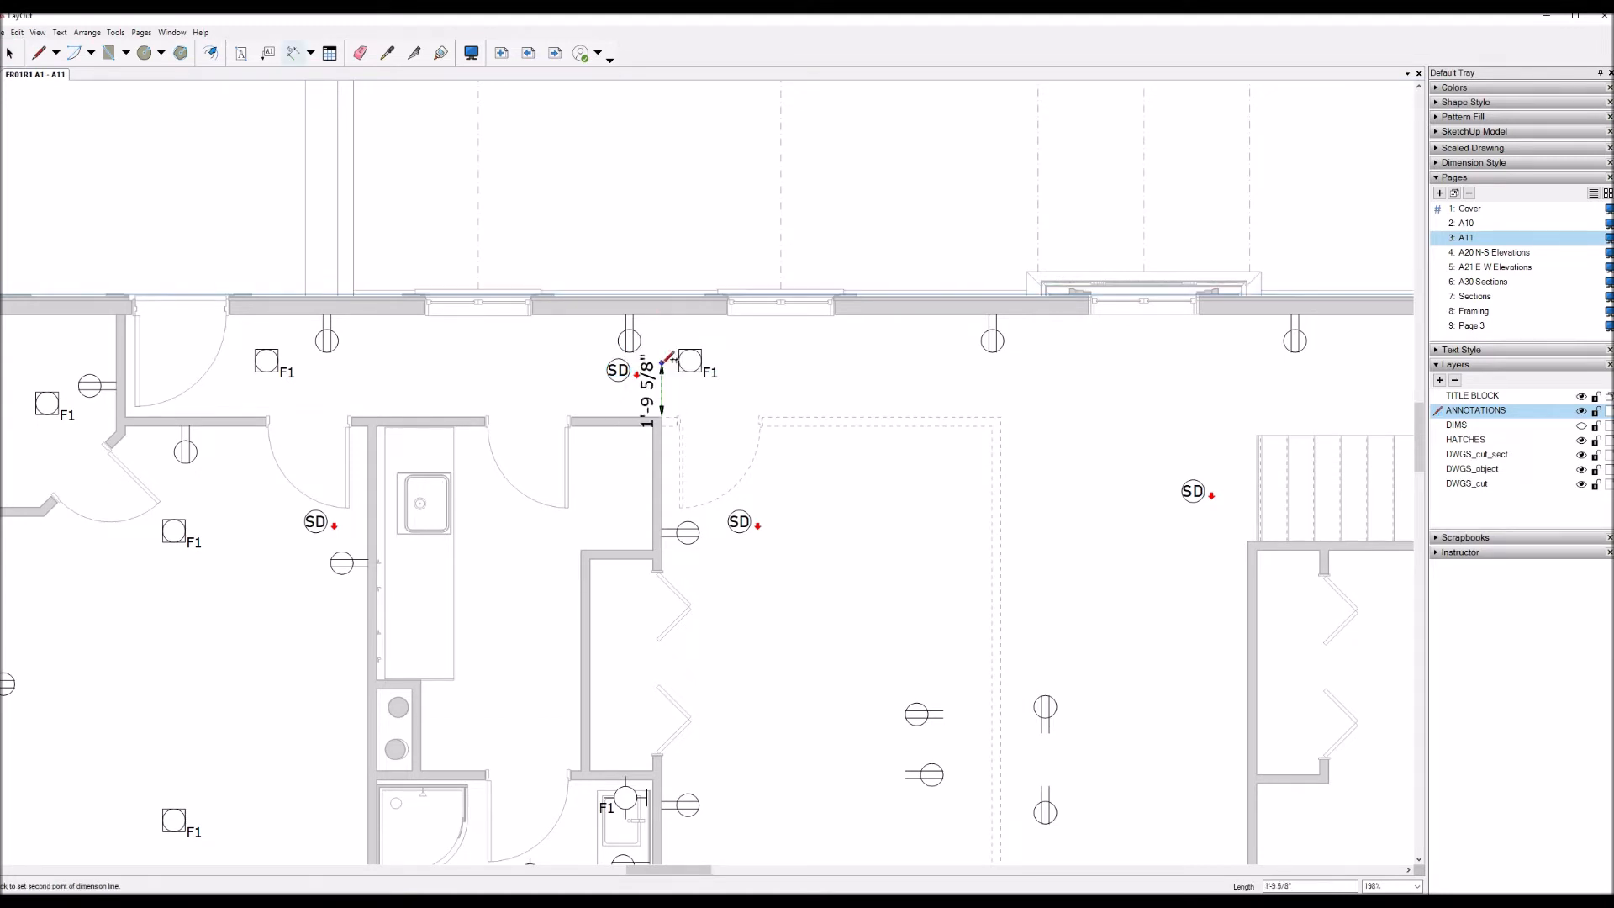
pyautogui.press('space')
pyautogui.click(653, 383)
pyautogui.moveTo(654, 383); pyautogui.dragTo(625, 383)
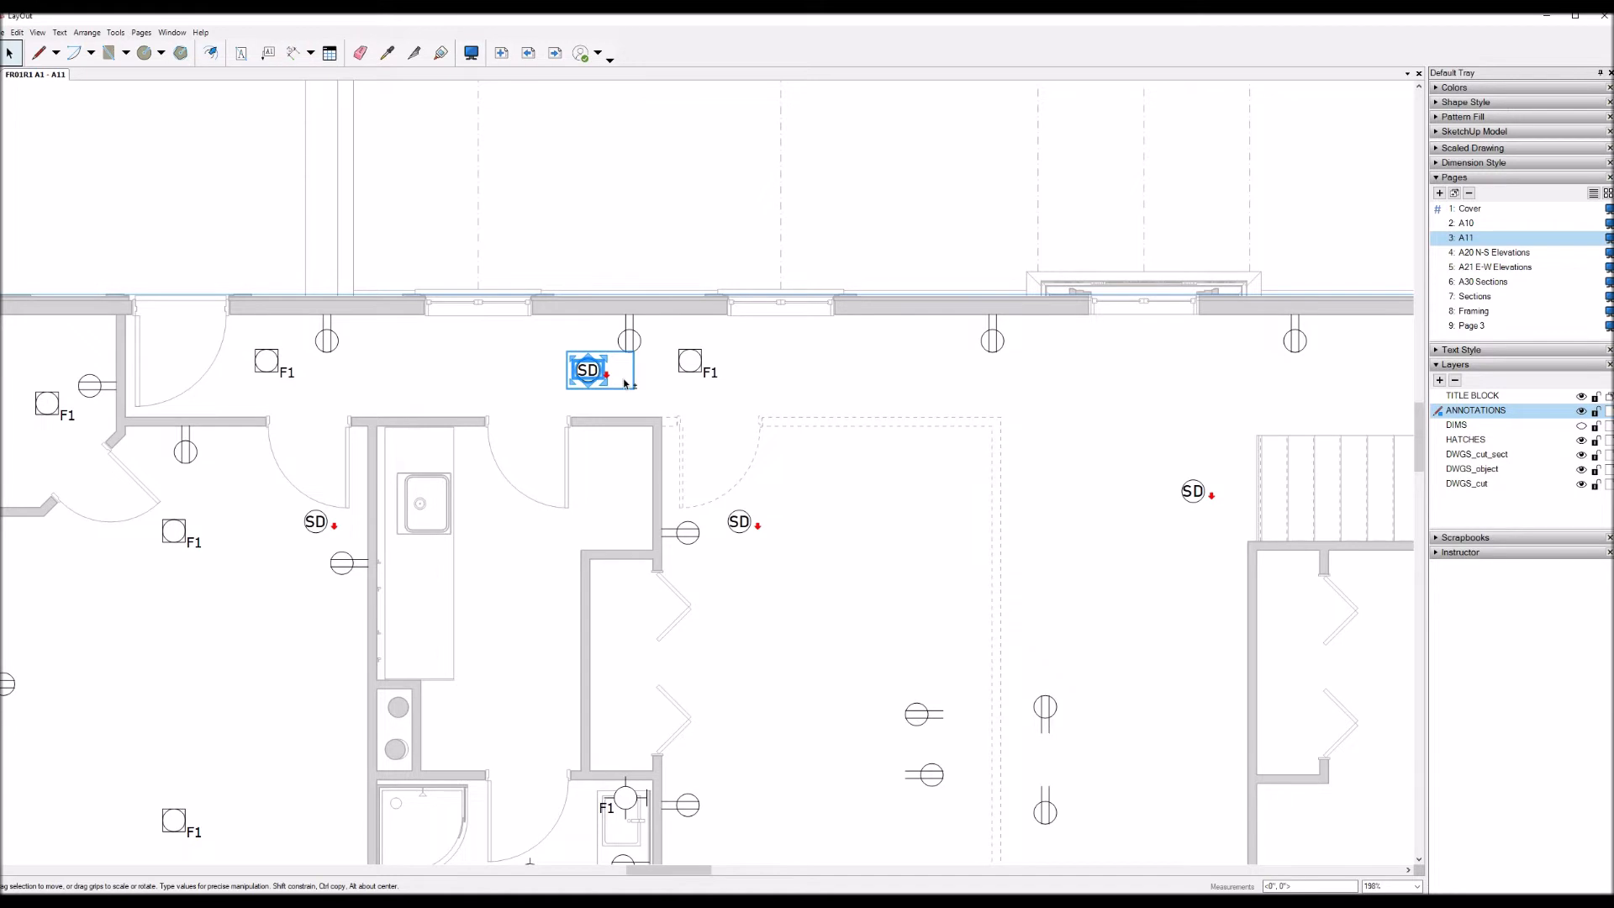
# Step: Copy the two light fixtures in the hallway's left part horizontally to its right end, with the outer copy beside the right exterior door
pyautogui.scroll(-4, 243, 418)
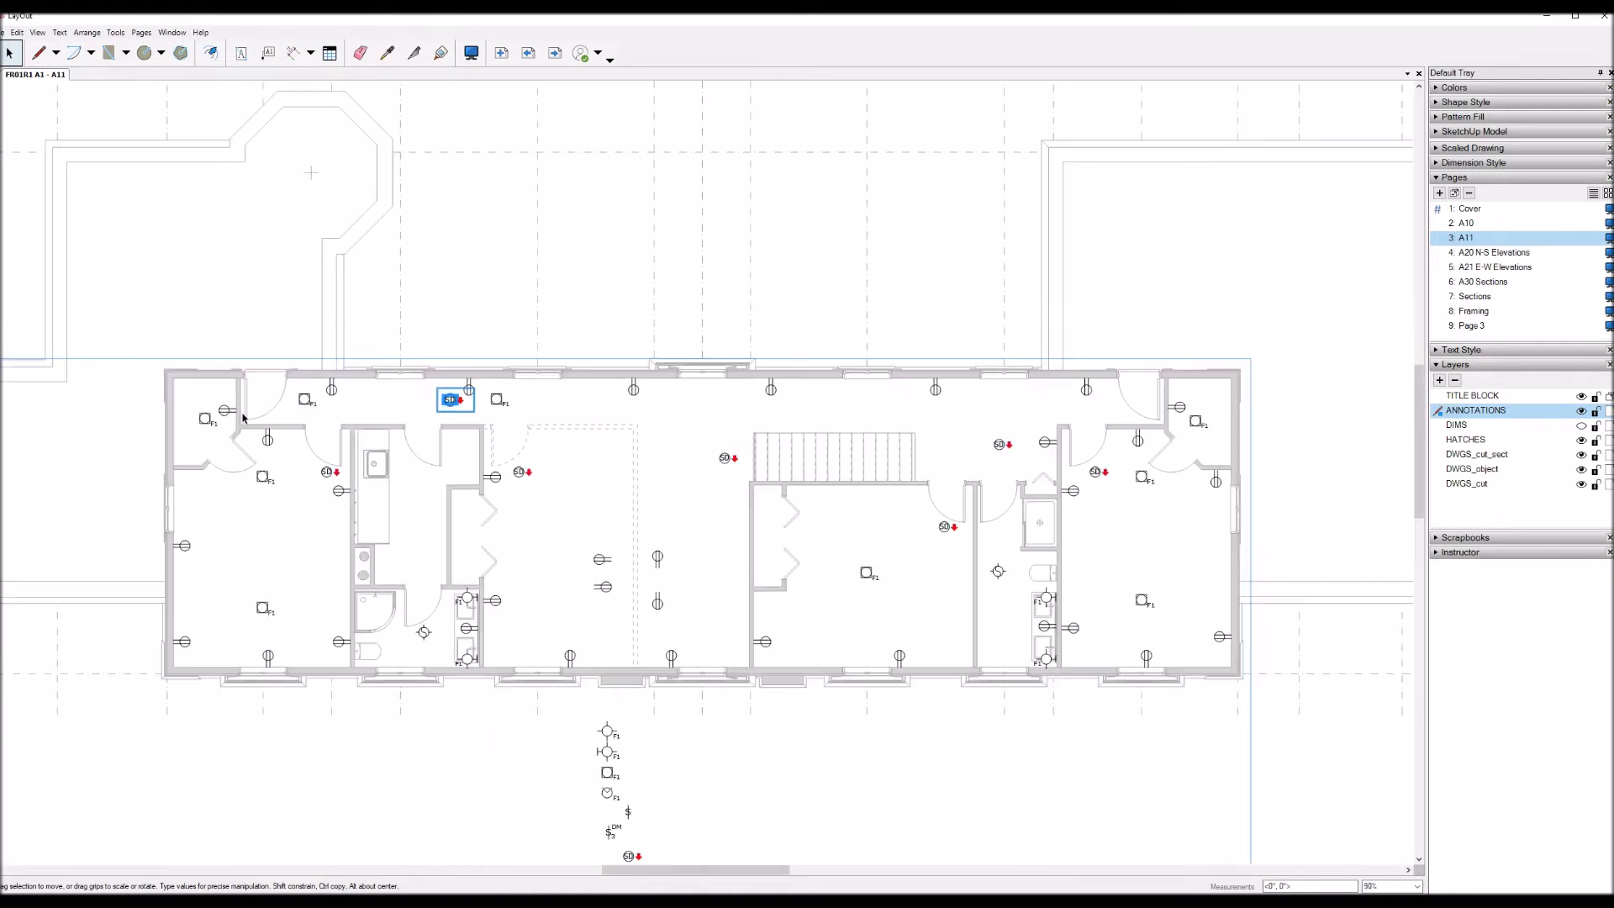
pyautogui.click(497, 400)
pyautogui.keyDown('shift'); pyautogui.click(305, 400); pyautogui.keyUp('shift')
pyautogui.press('Right')
pyautogui.press('Right')
pyautogui.press('Right')
pyautogui.press('Right')
pyautogui.press('Right')
pyautogui.press('Right')
pyautogui.press('Right')
pyautogui.press('Right')
pyautogui.press('Right')
pyautogui.press('Right')
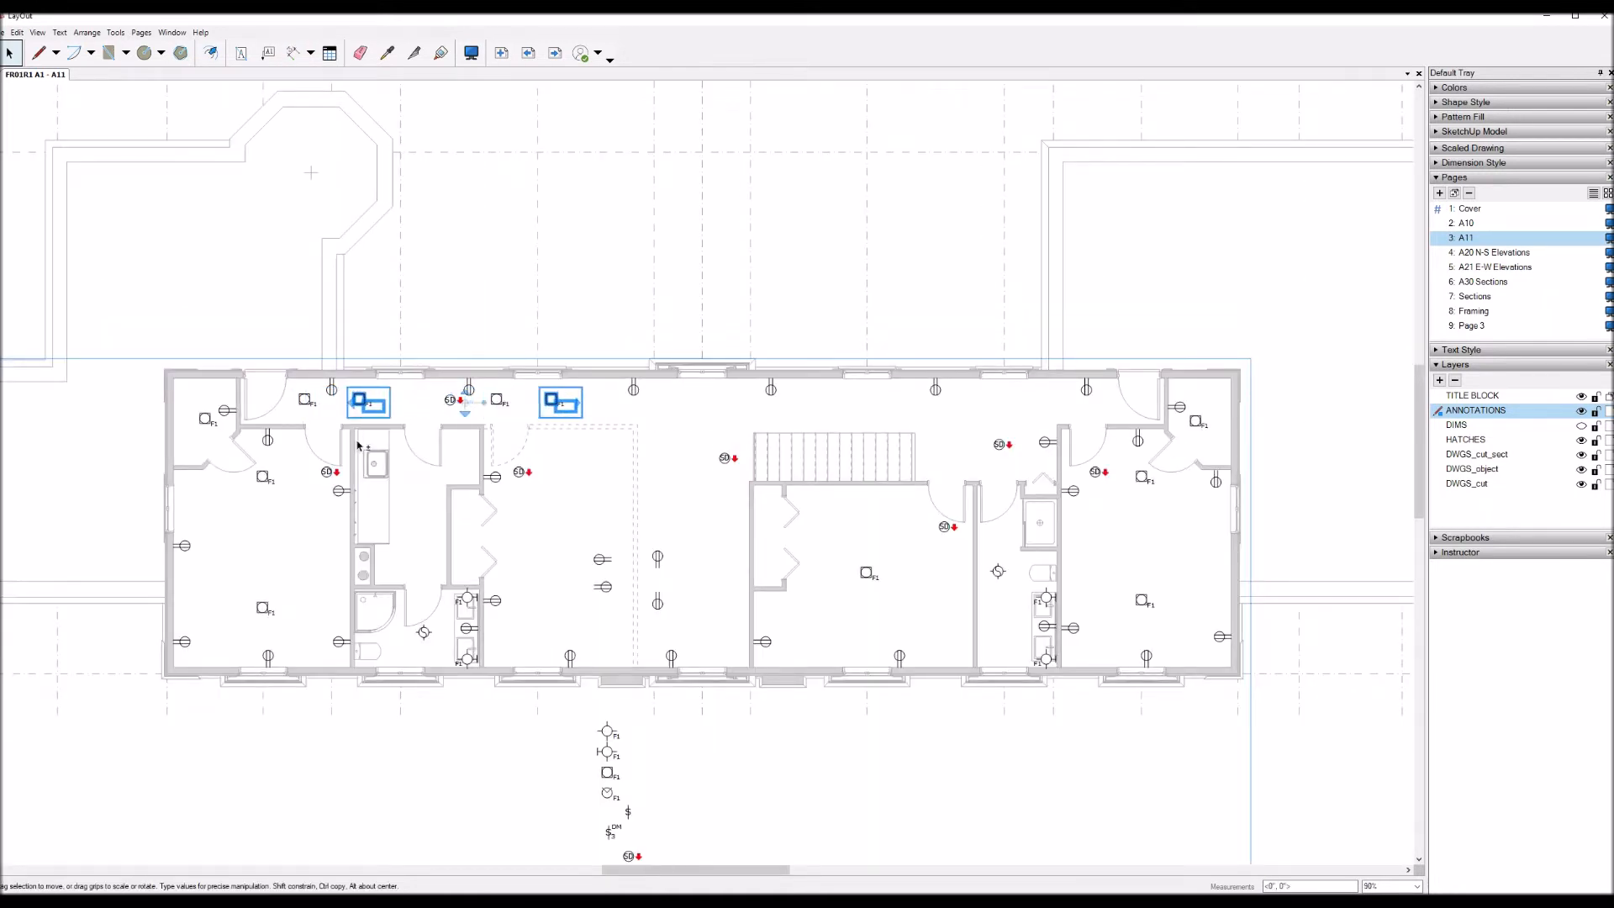
pyautogui.press('Right')
pyautogui.press('Right')
pyautogui.press('Right')
pyautogui.press('Right')
pyautogui.press('Right')
pyautogui.press('Right')
pyautogui.press('Right')
pyautogui.press('Right')
pyautogui.press('Right')
pyautogui.press('Right')
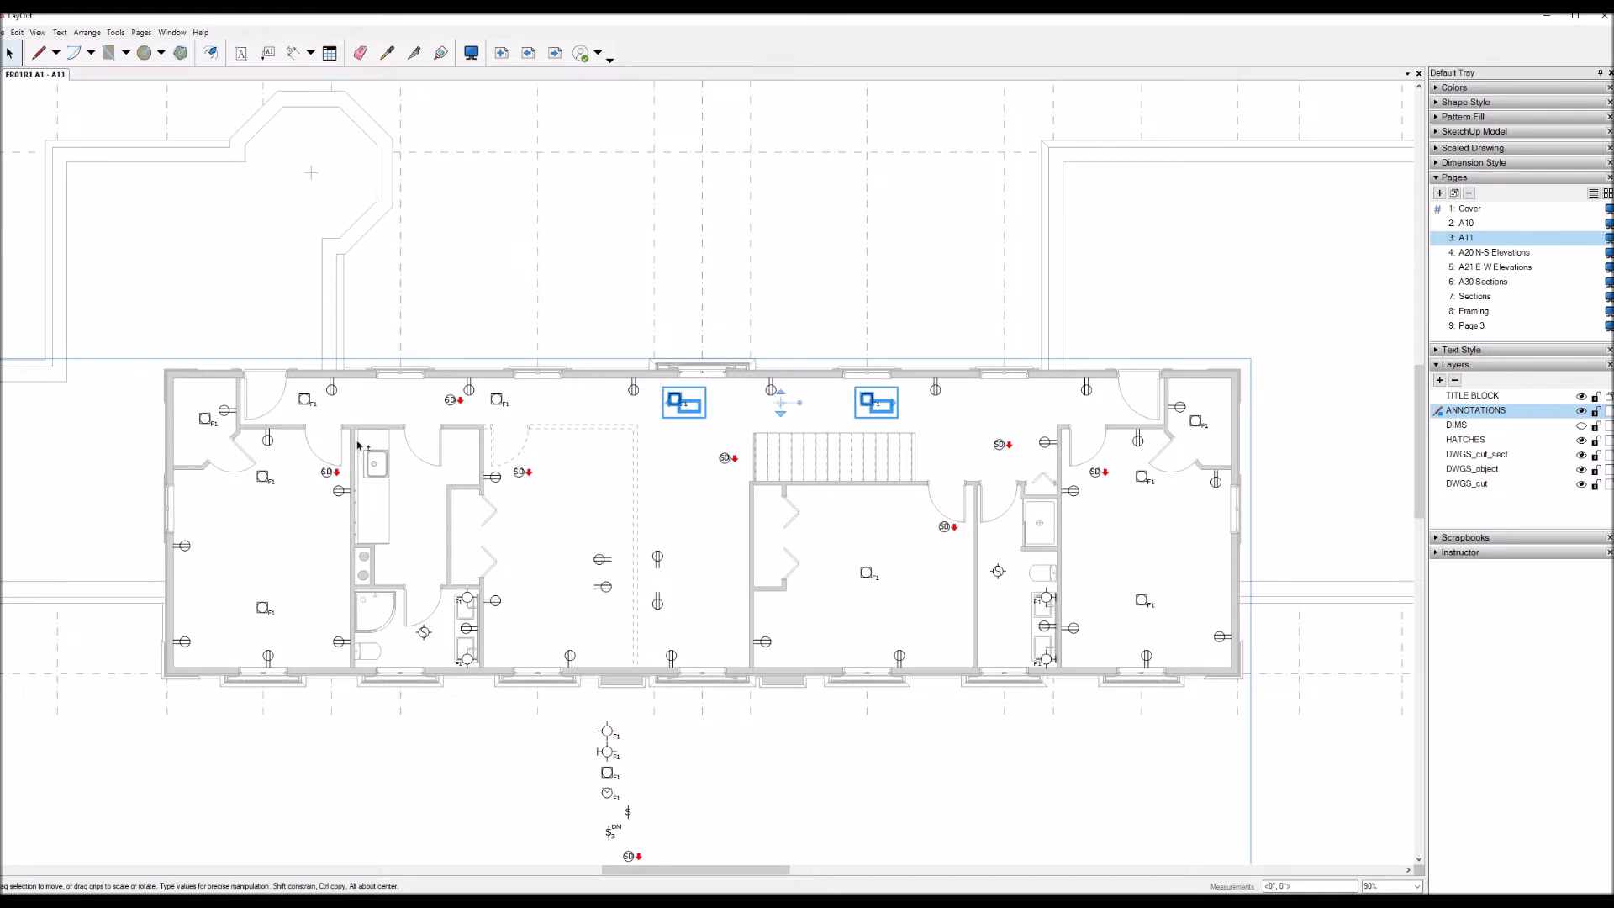
pyautogui.press('Right')
pyautogui.press('Right')
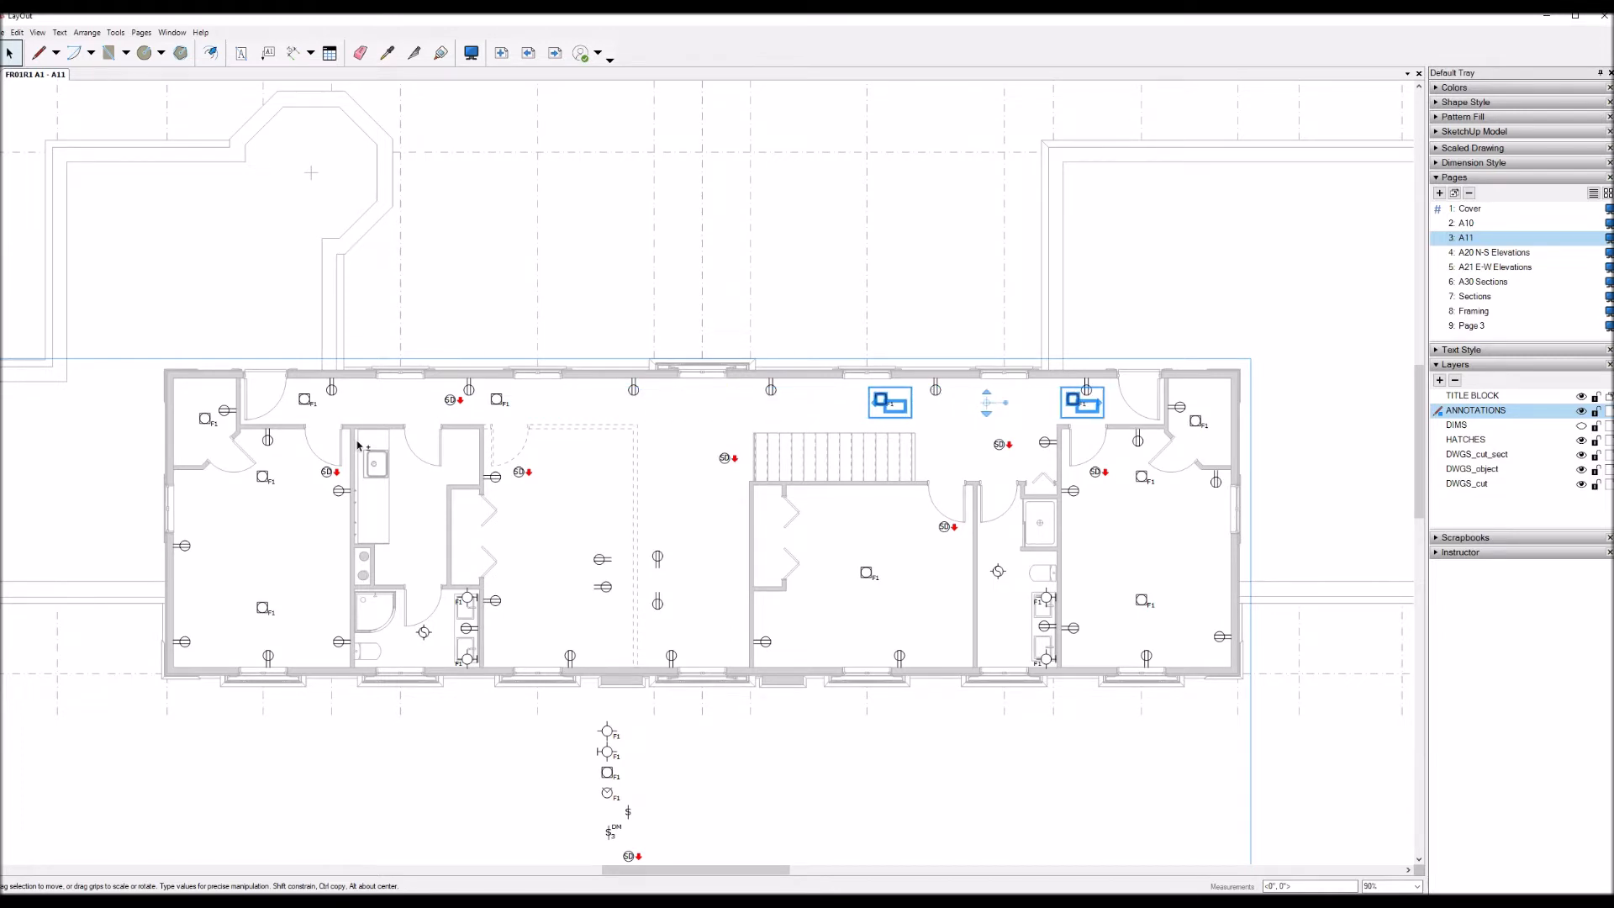
pyautogui.press('Right')
pyautogui.press('Right')
pyautogui.press('Right')
pyautogui.press('Right')
pyautogui.press('Right')
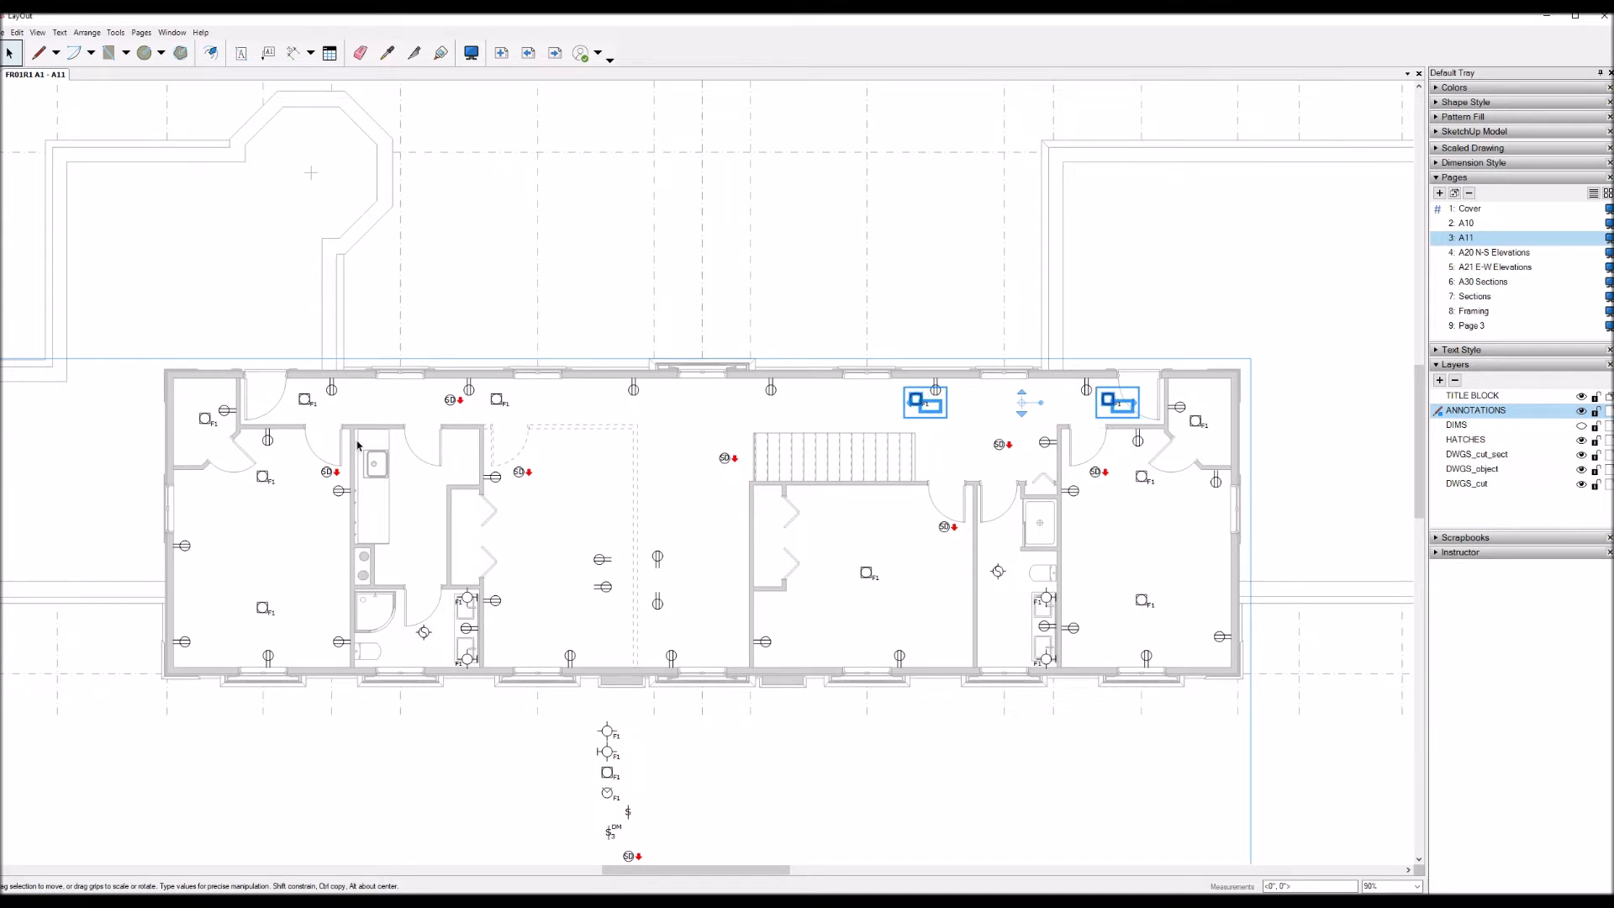
# Step: Copy a vertical outlet onto the middle bedroom's wall below the stairs, beside the closet, and duplicate it along that wall near the door
pyautogui.scroll(1, 807, 513)
pyautogui.scroll(1, 368, 665)
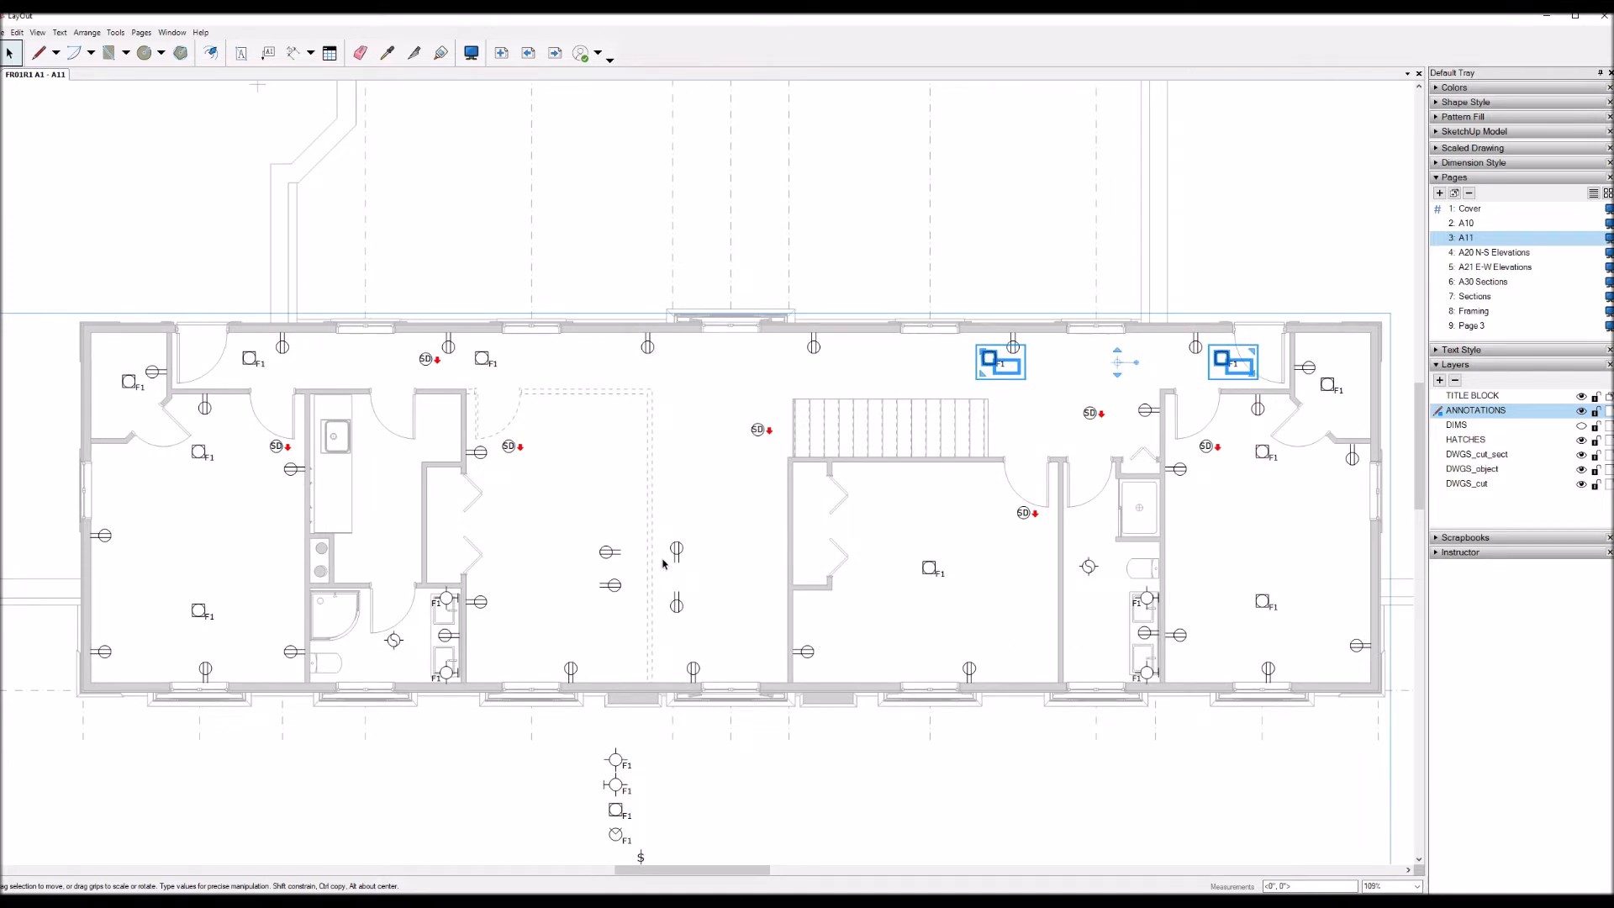
pyautogui.click(678, 605)
pyautogui.moveTo(678, 603); pyautogui.dragTo(869, 470)
pyautogui.scroll(3, 910, 503)
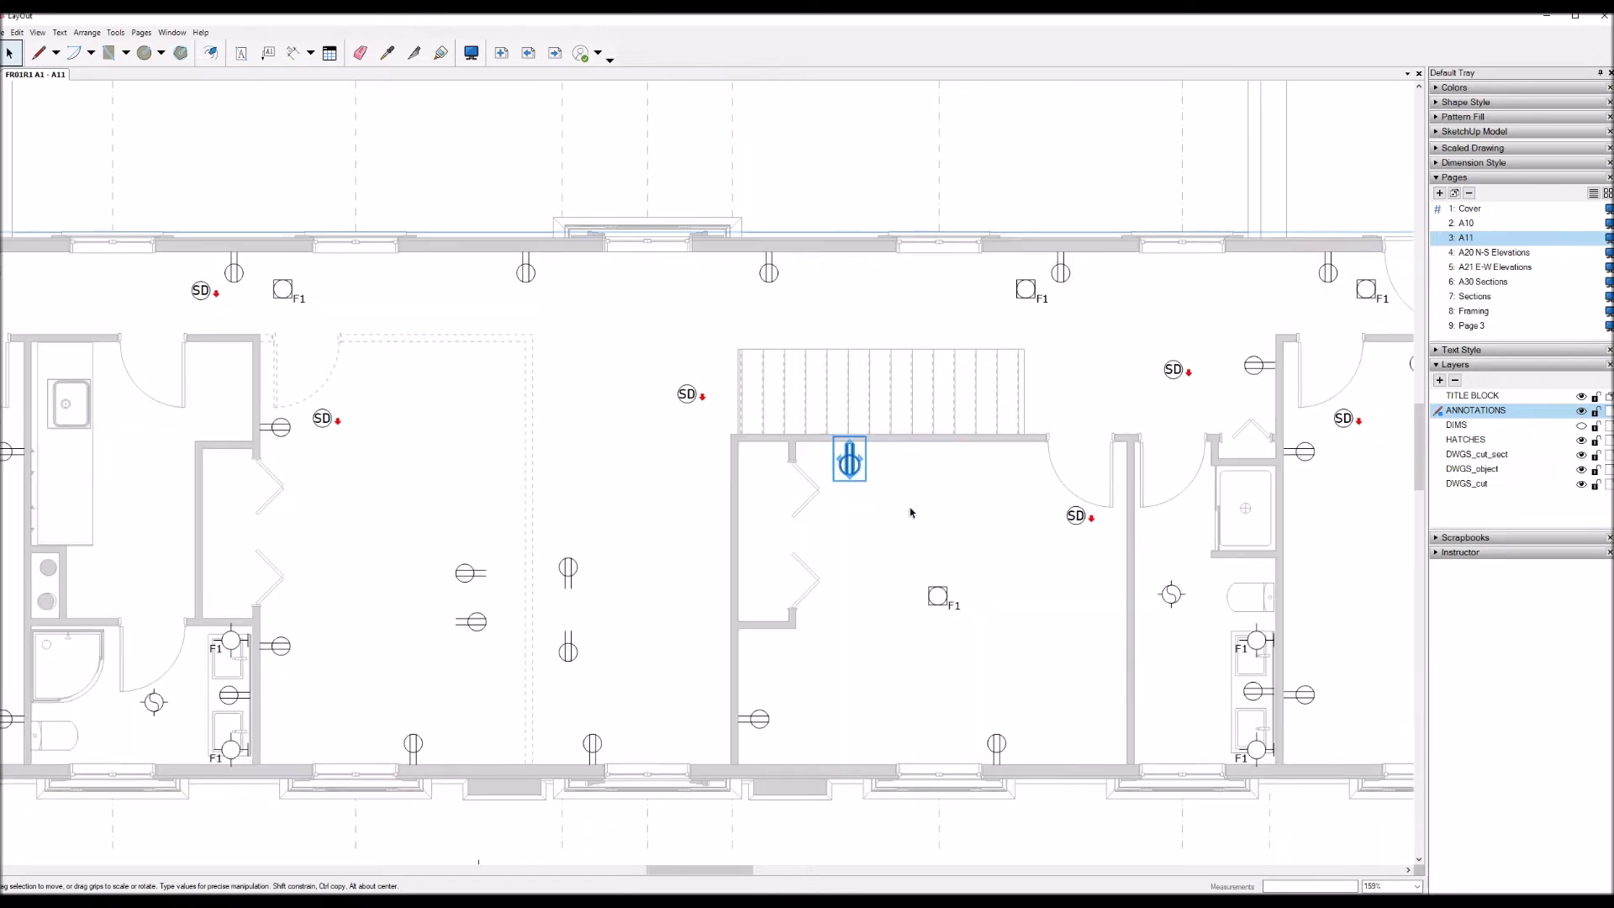
pyautogui.press('Right')
pyautogui.press('Right')
pyautogui.press('Right')
pyautogui.press('Right')
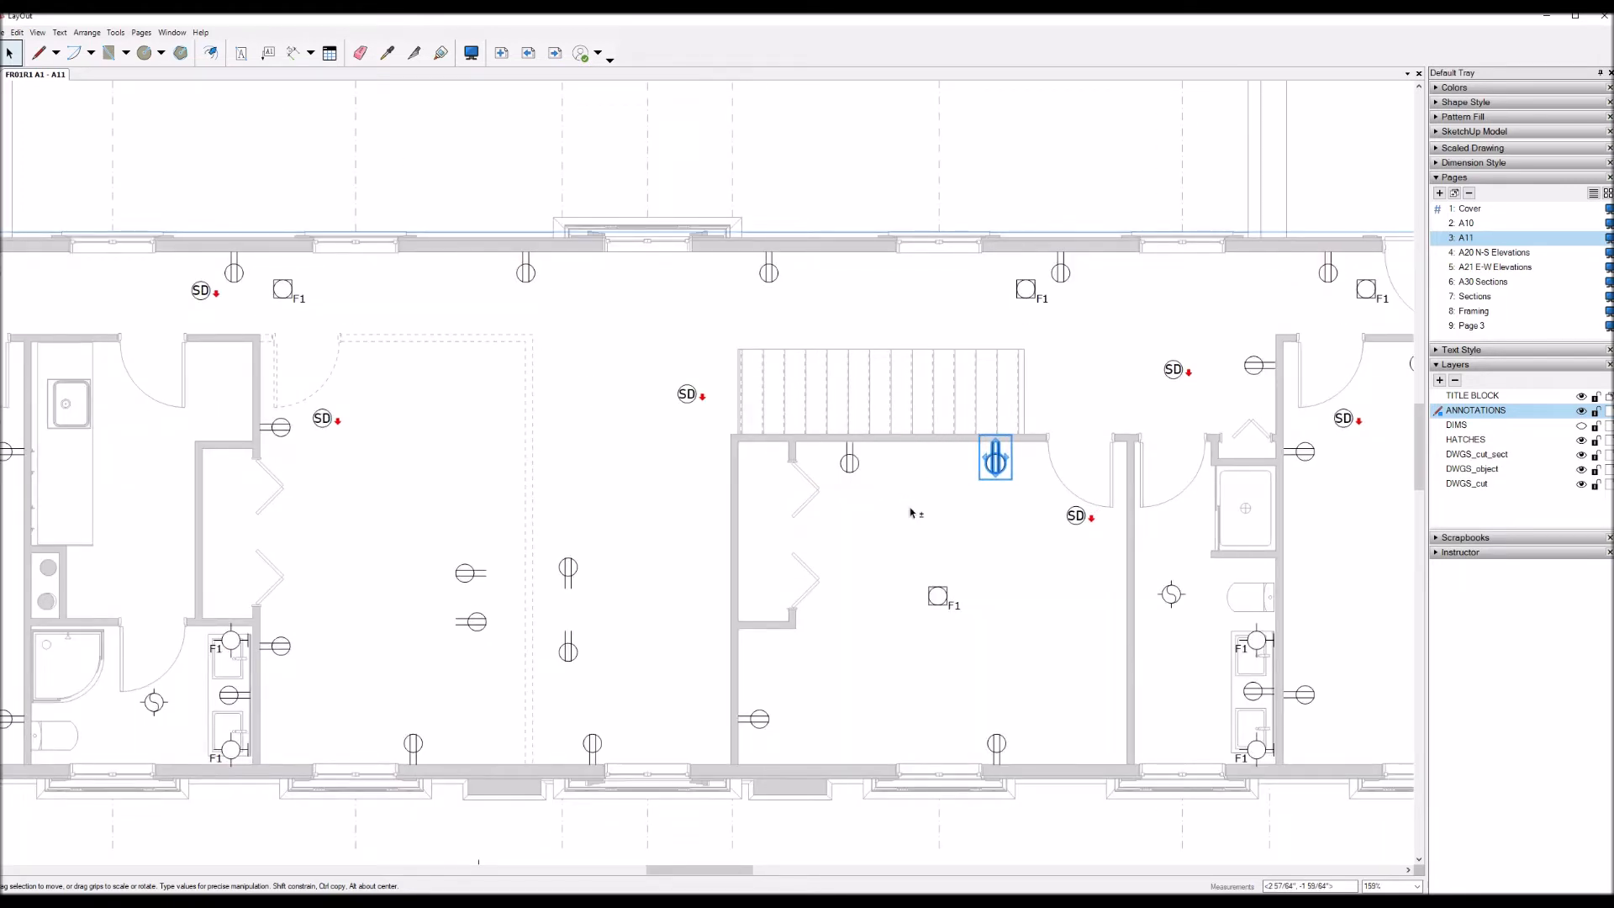
# Step: Copy a horizontal outlet onto the middle bedroom's right wall below the door, and measure from the window-wall outlet to the room corner
pyautogui.click(461, 578)
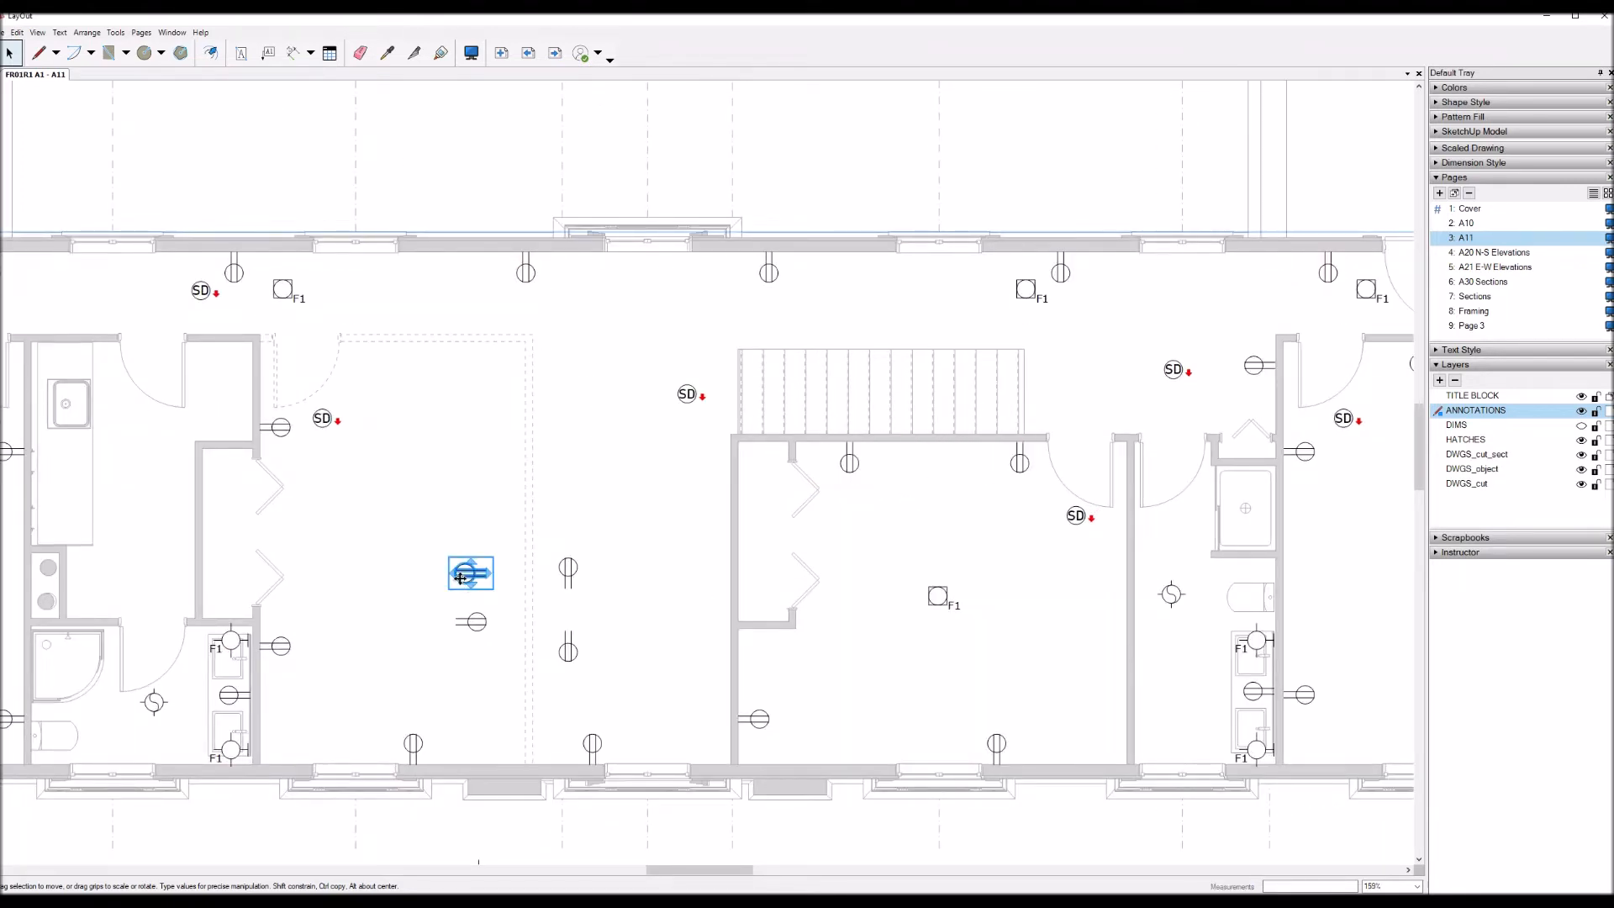
pyautogui.moveTo(465, 573); pyautogui.dragTo(1108, 542)
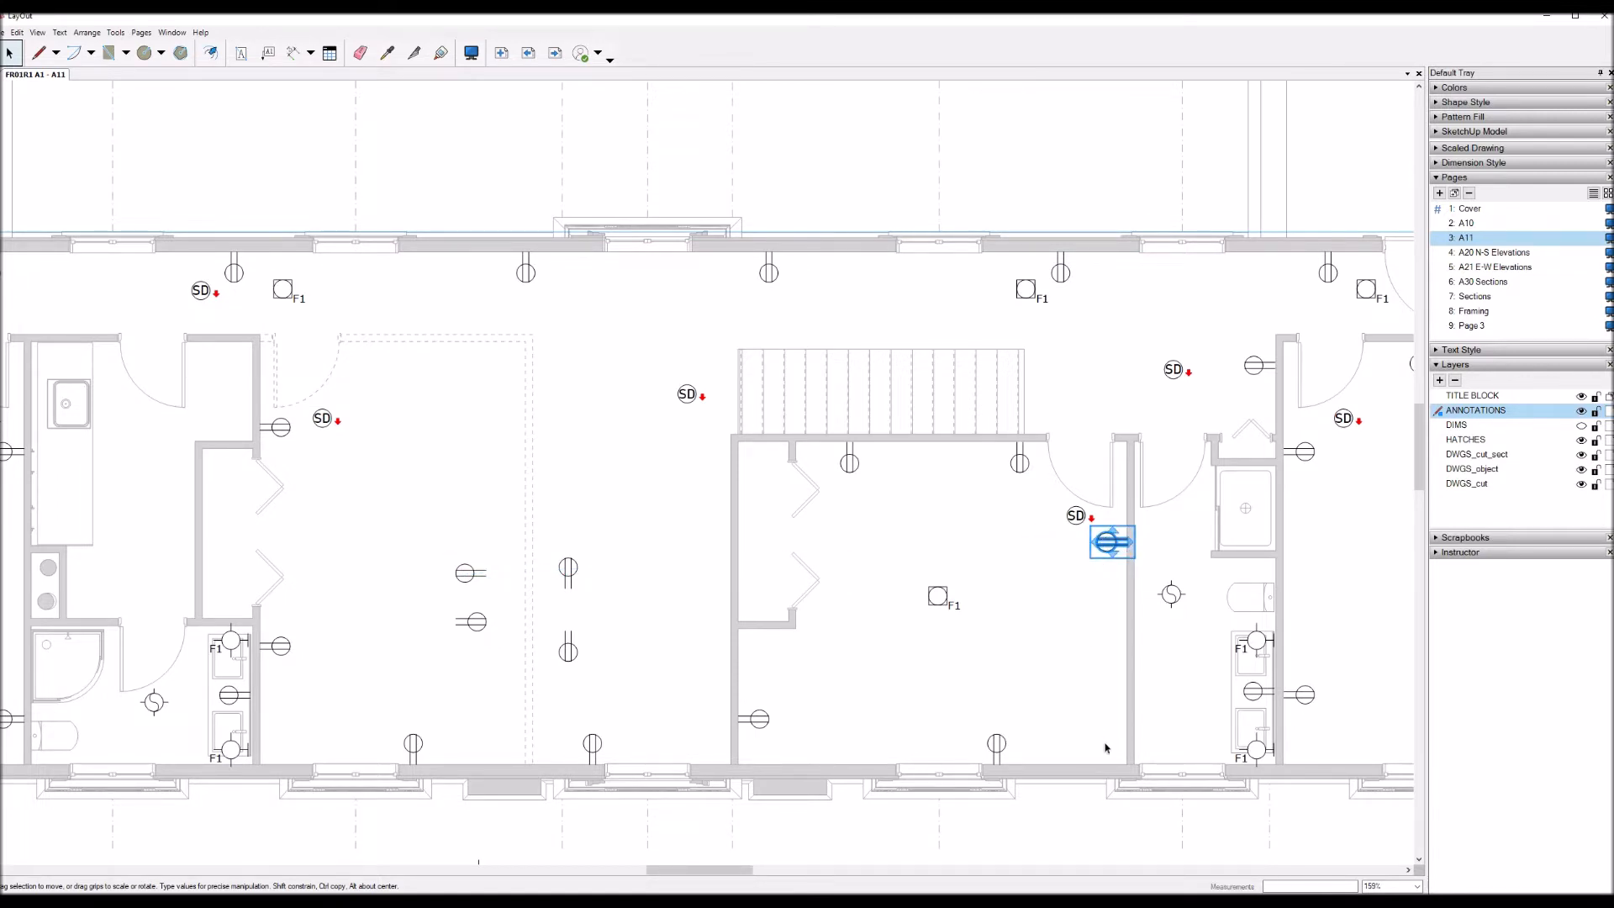
pyautogui.press('d')
pyautogui.click(1124, 764)
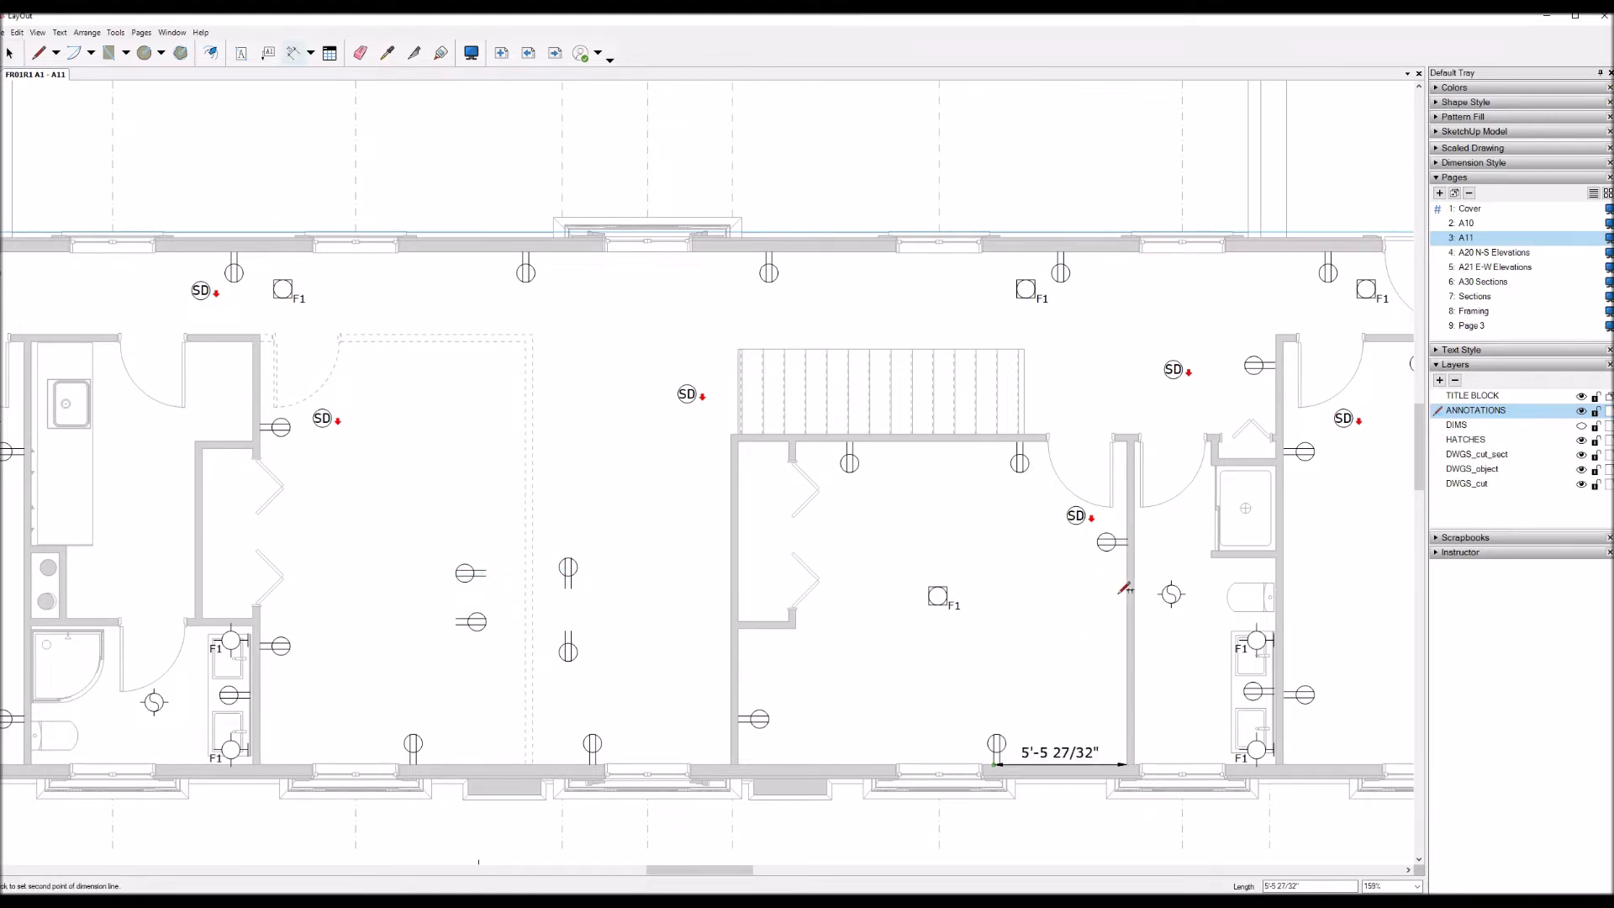
# Step: Nudge the middle bedroom's right-wall outlet up slightly, and duplicate it straight down near the lower corner
pyautogui.press('space')
pyautogui.click(1107, 544)
pyautogui.press('Up')
pyautogui.press('Up')
pyautogui.press('Up')
pyautogui.press('Up')
pyautogui.hotkey('ctrl', 'c')
pyautogui.hotkey('ctrl', 'v')
pyautogui.hotkey('shift', 'Down')
pyautogui.hotkey('shift', 'Down')
pyautogui.hotkey('shift', 'Down')
pyautogui.hotkey('shift', 'Down')
pyautogui.hotkey('shift', 'Down')
pyautogui.hotkey('shift', 'Down')
pyautogui.hotkey('shift', 'Down')
pyautogui.hotkey('shift', 'Down')
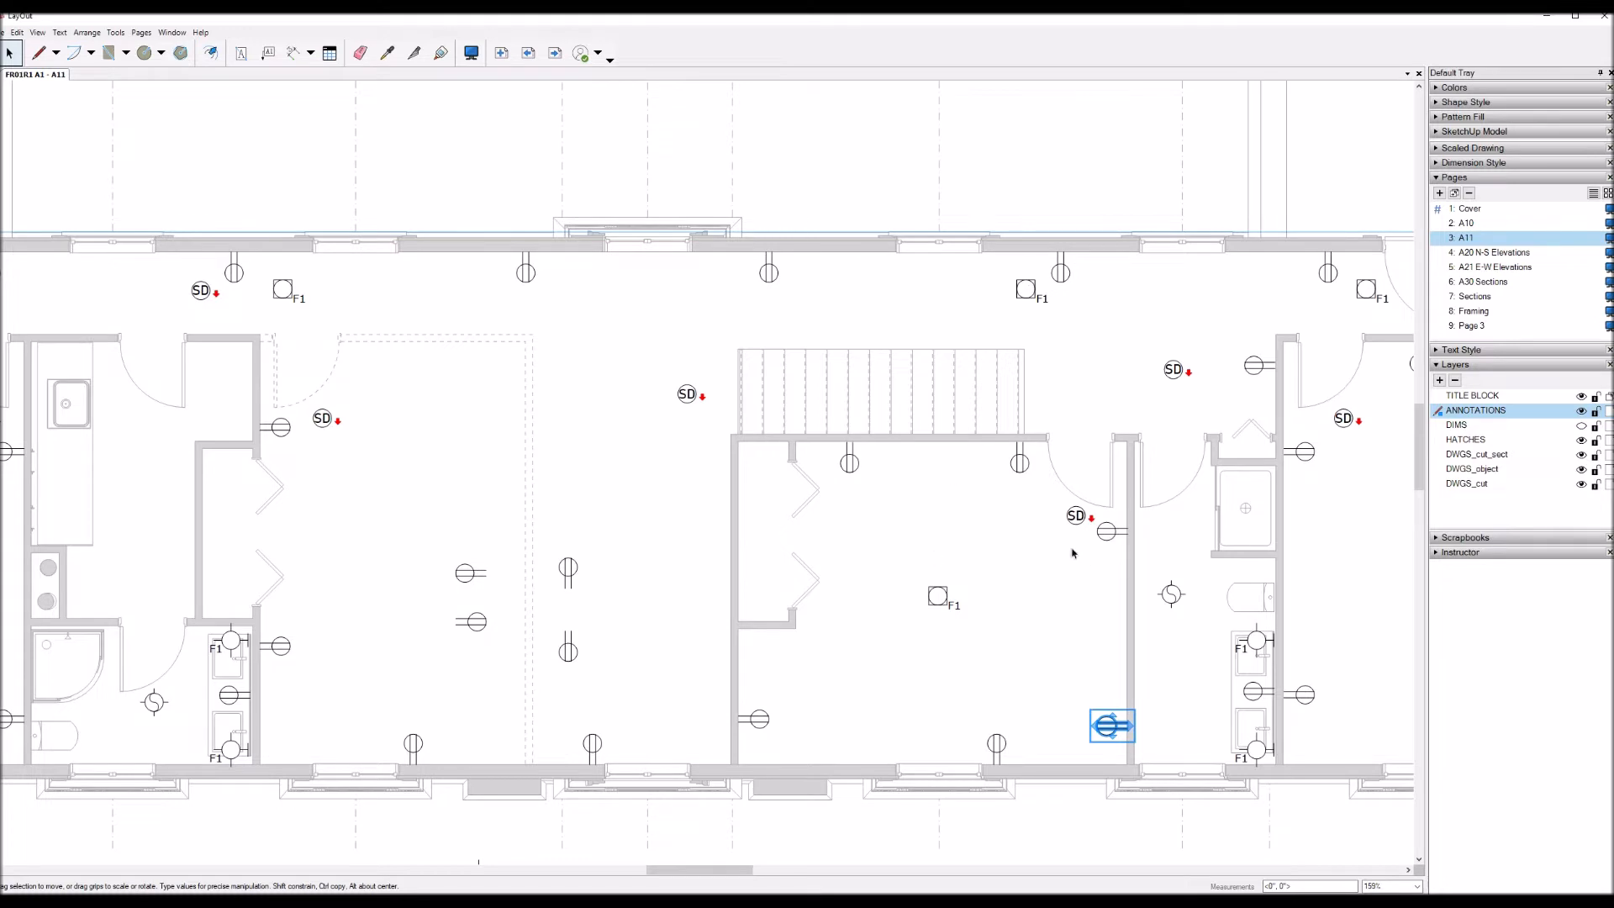
pyautogui.click(1003, 743)
pyautogui.hotkey('shift', 'Left')
pyautogui.hotkey('shift', 'Left')
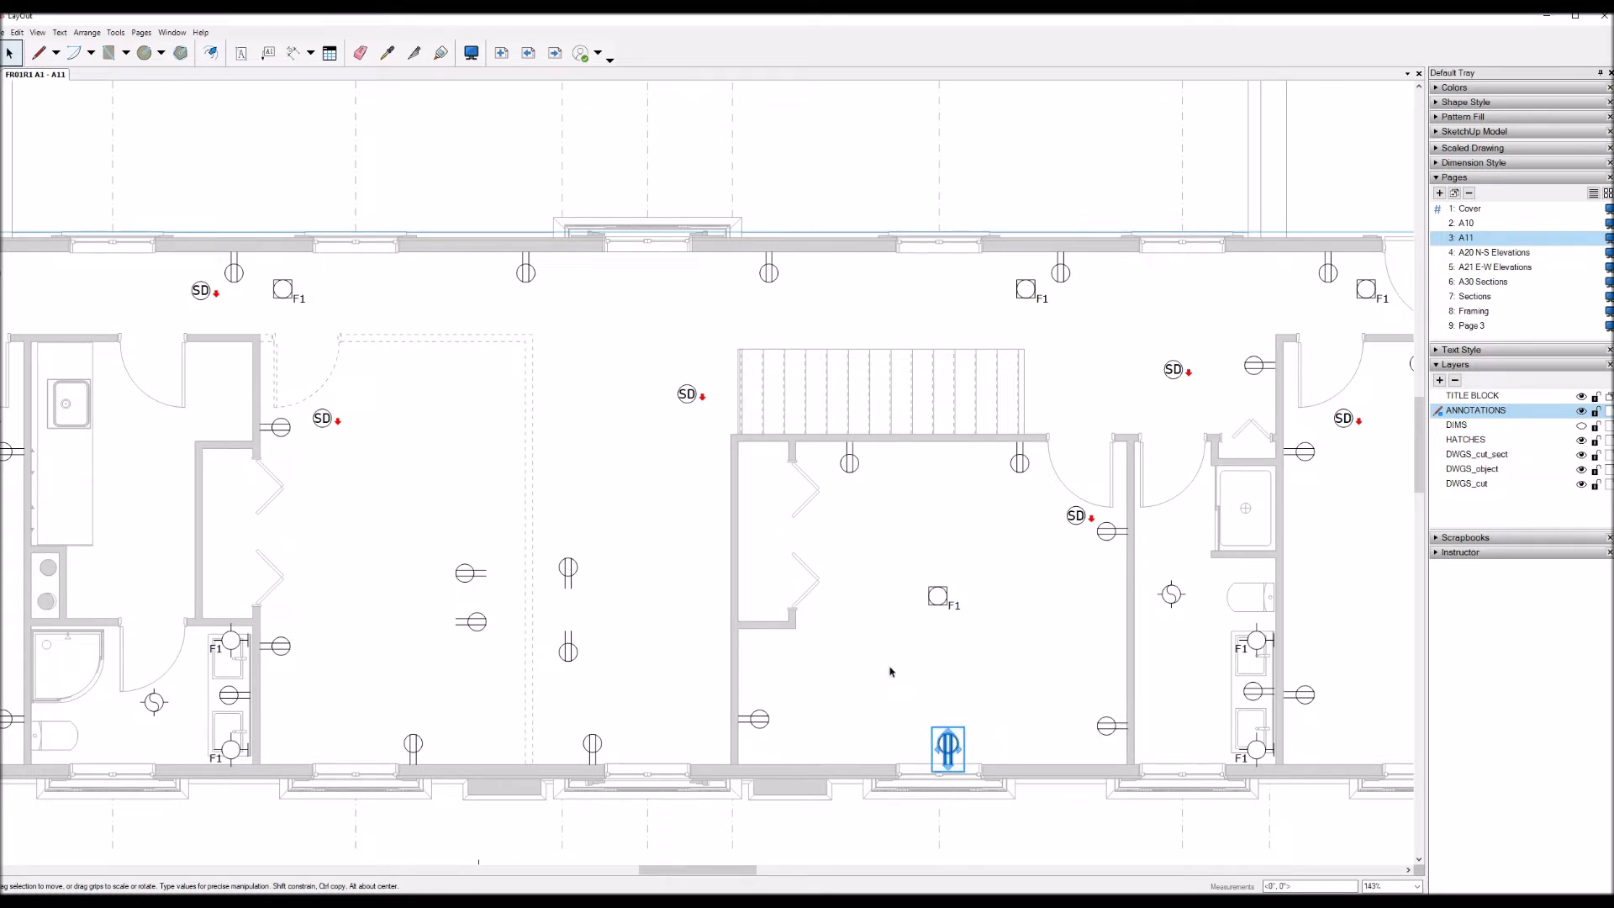
pyautogui.scroll(-3, 950, 671)
pyautogui.scroll(2, 1017, 676)
pyautogui.hotkey('shift', 'Right')
pyautogui.hotkey('shift', 'Right')
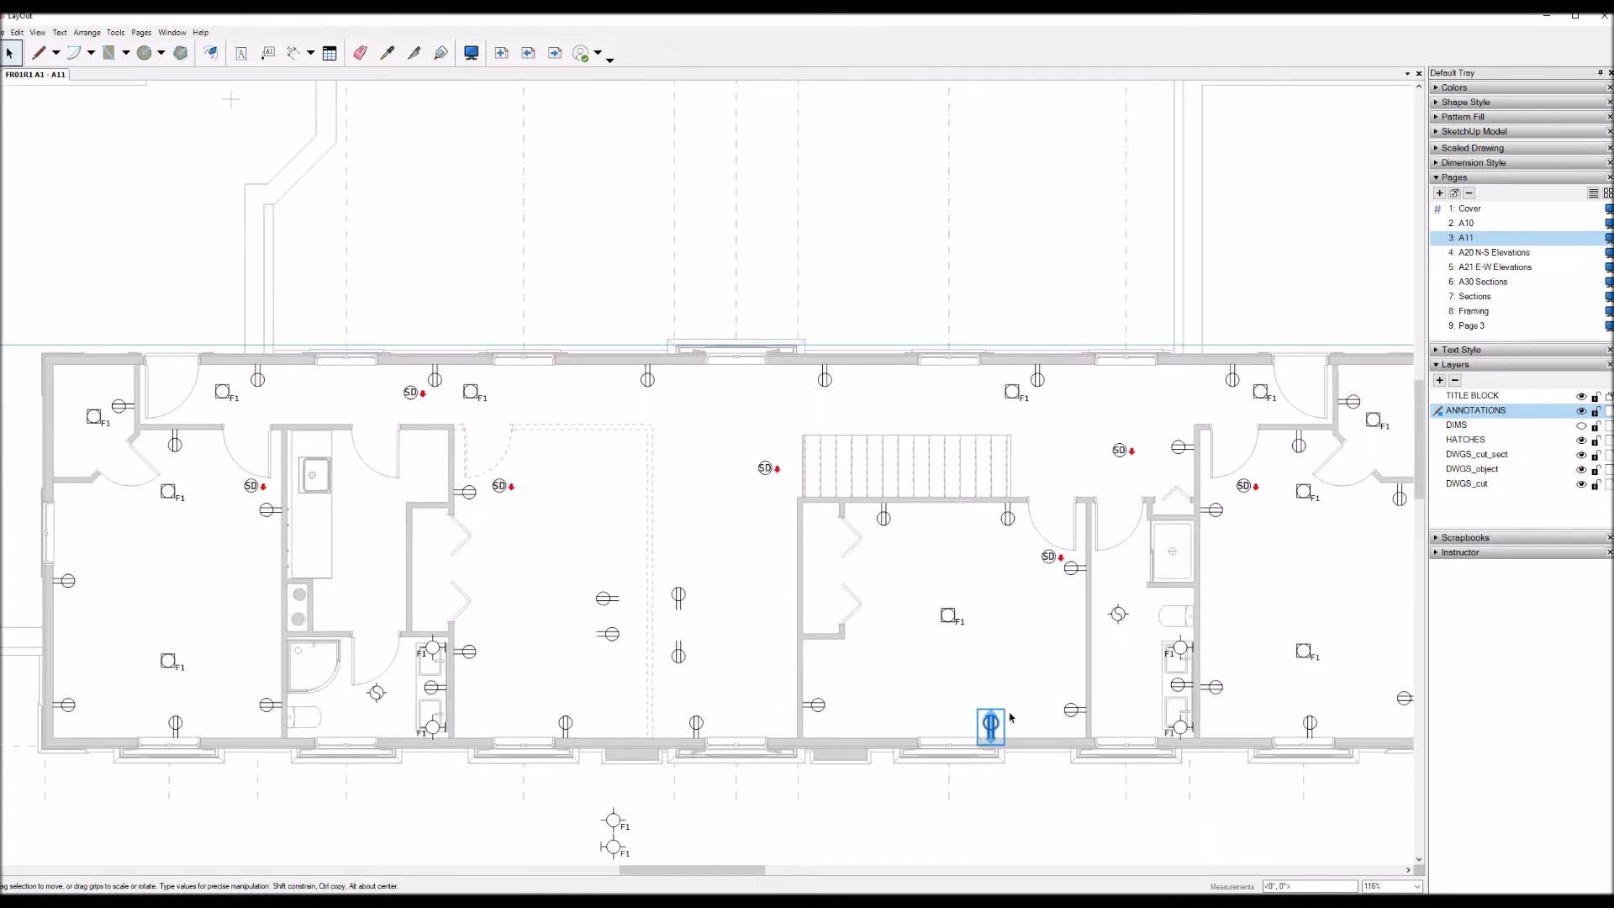
# Step: Shift the right bedroom's window-wall outlet right, toward the right end of the window
pyautogui.click(1309, 724)
pyautogui.hotkey('shift', 'Right')
pyautogui.hotkey('shift', 'Right')
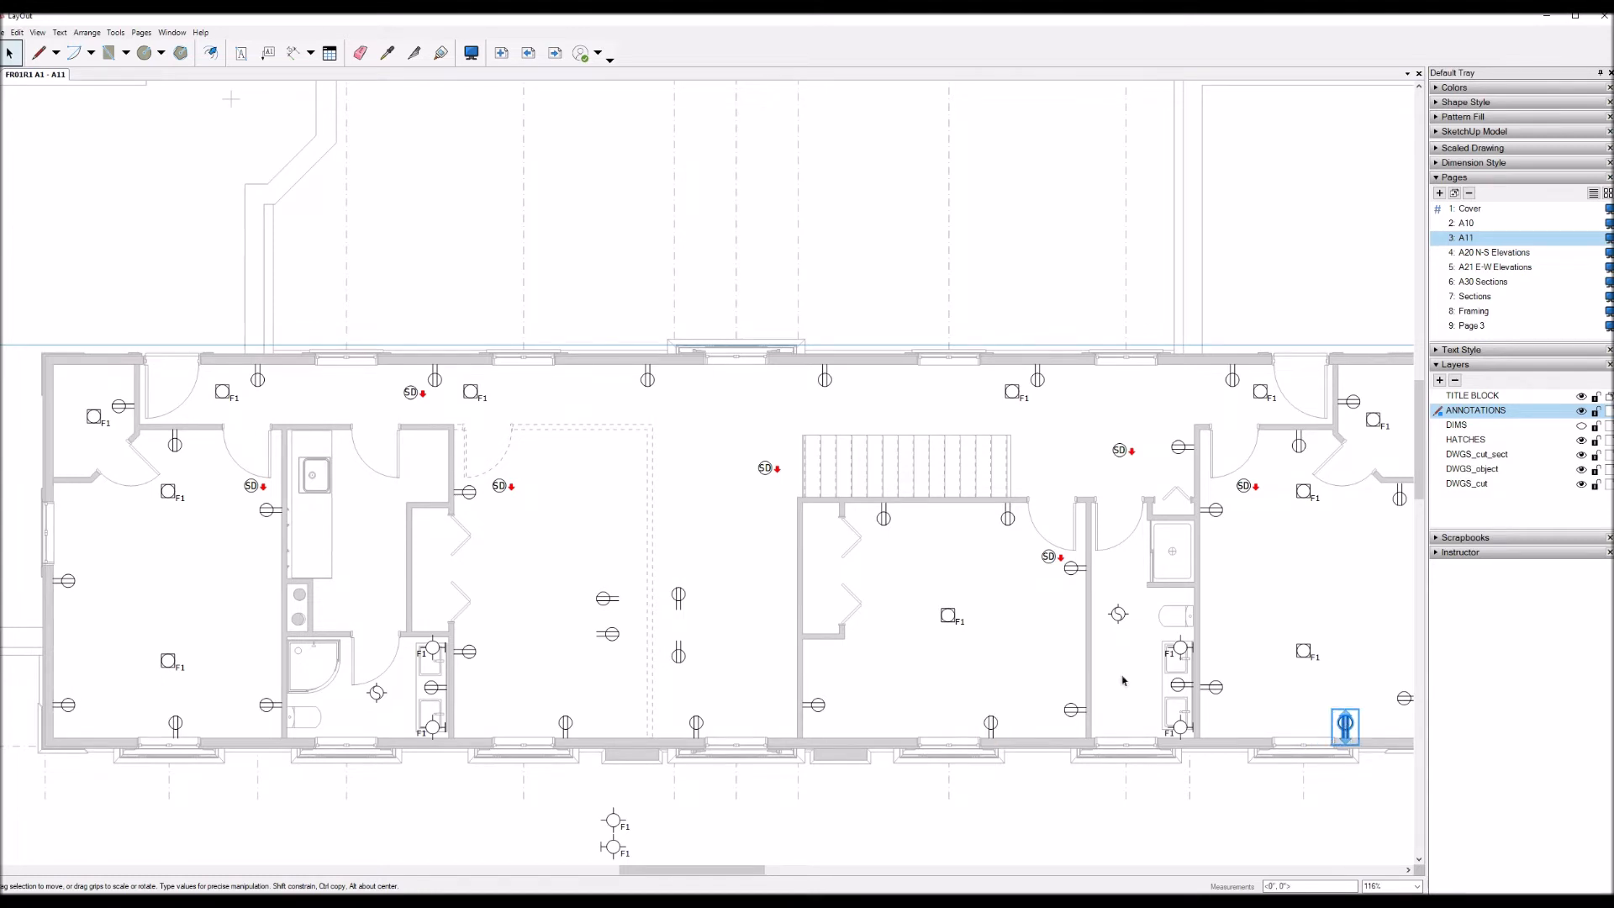
pyautogui.scroll(-1, 984, 625)
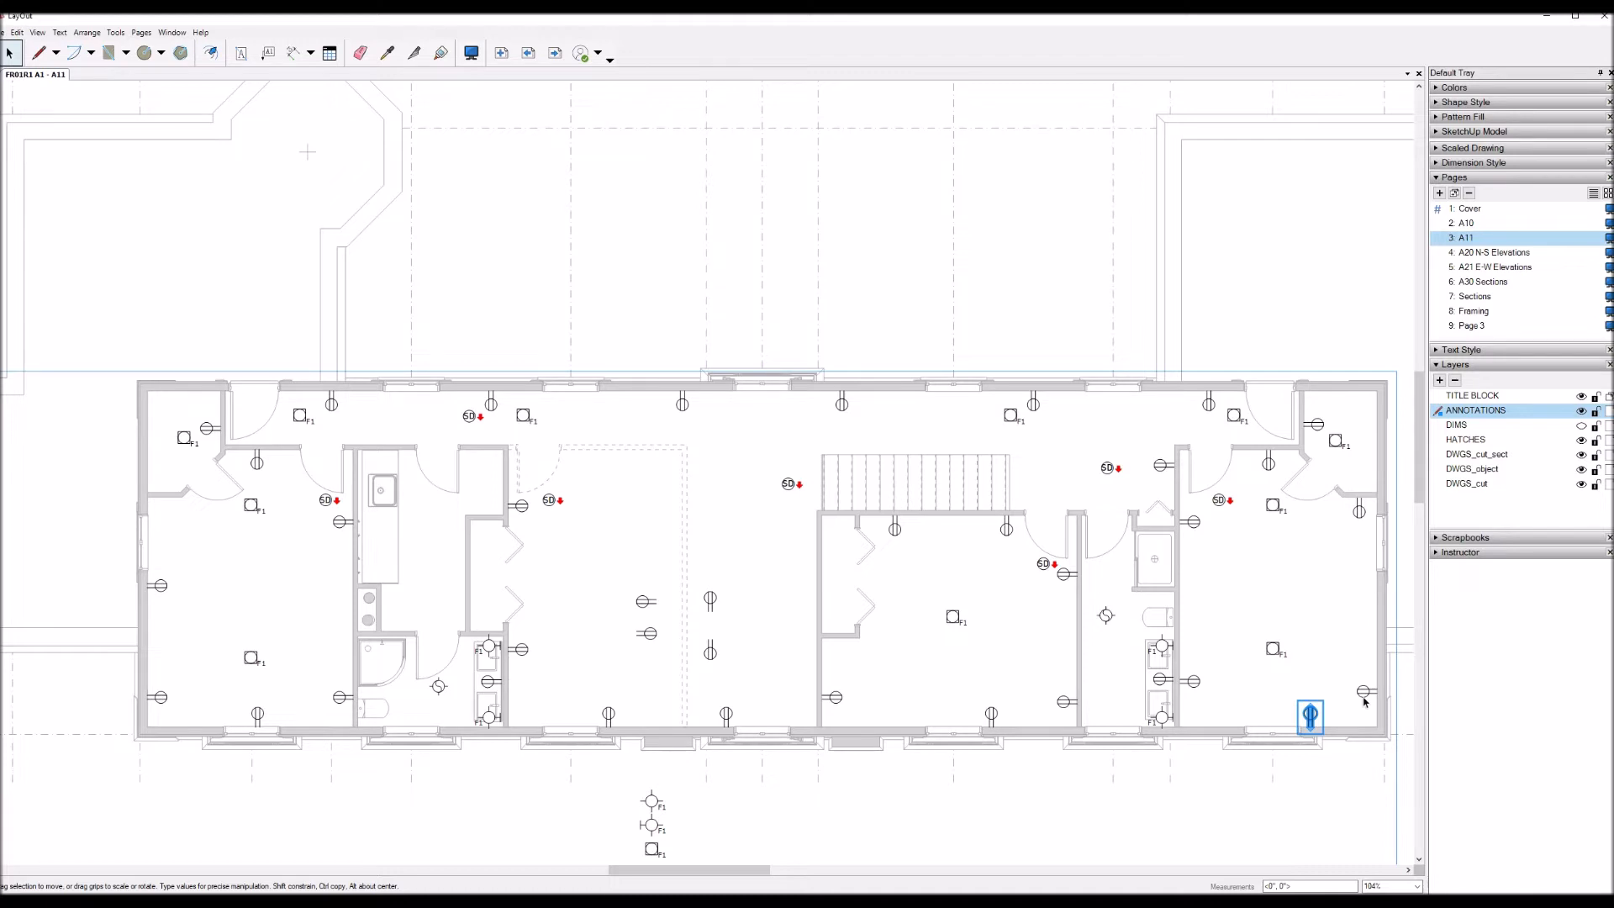
# Step: Copy the horizontal outlet onto the central room's right wall, once below the stairs and once near the lower corner
pyautogui.click(644, 602)
pyautogui.keyDown('ctrl'); pyautogui.moveTo(643, 603); pyautogui.dragTo(805, 680); pyautogui.keyUp('ctrl')
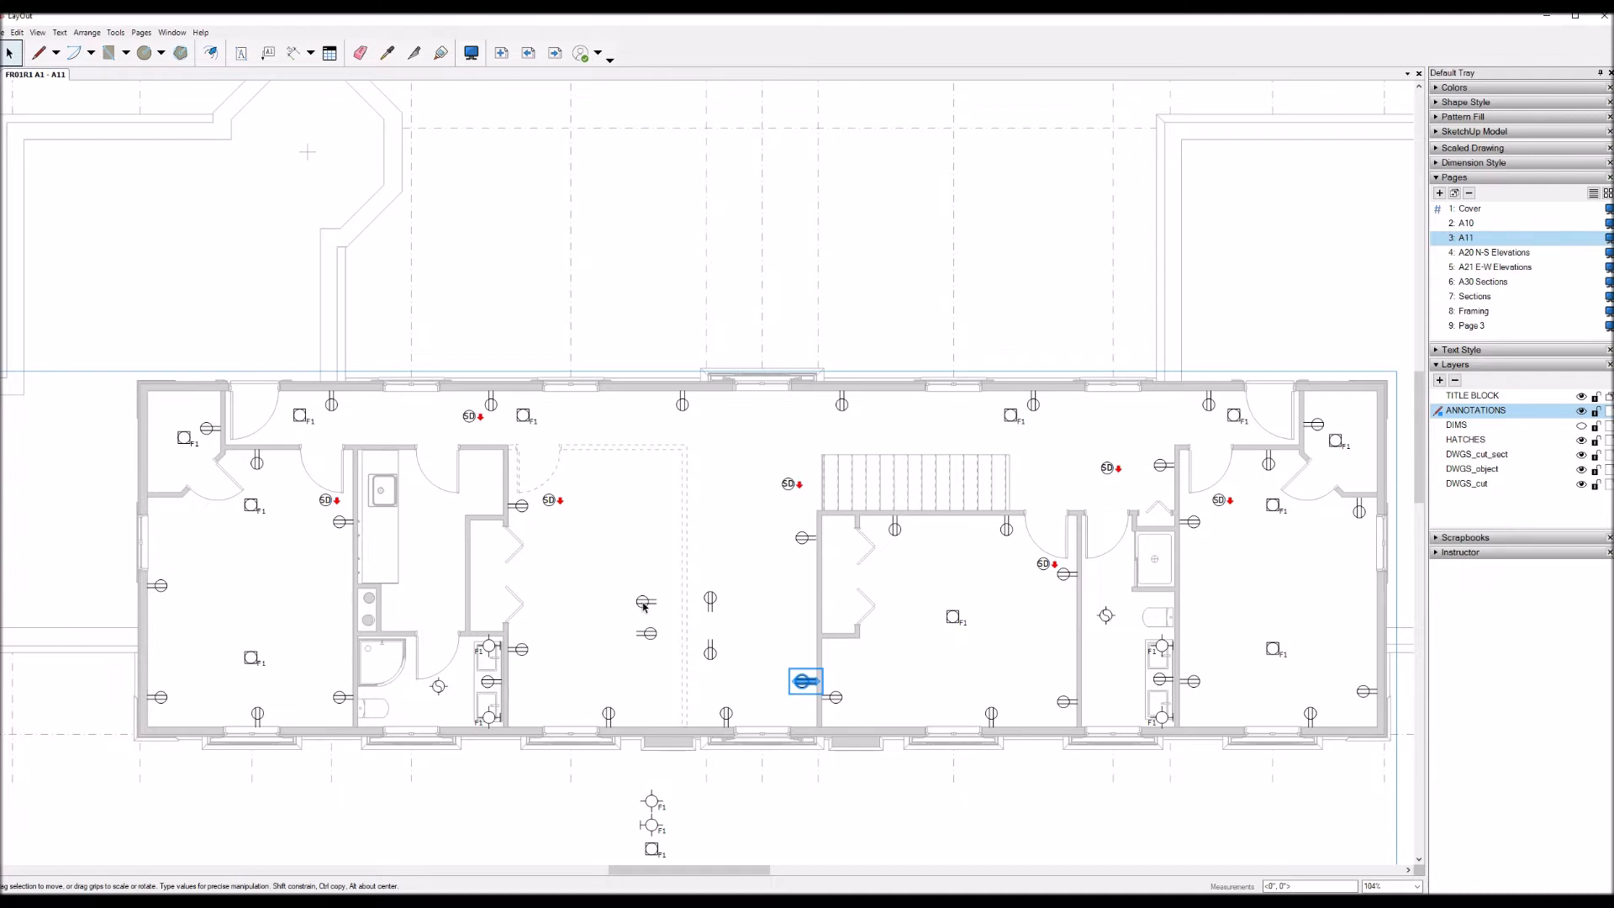
pyautogui.scroll(3, 280, 668)
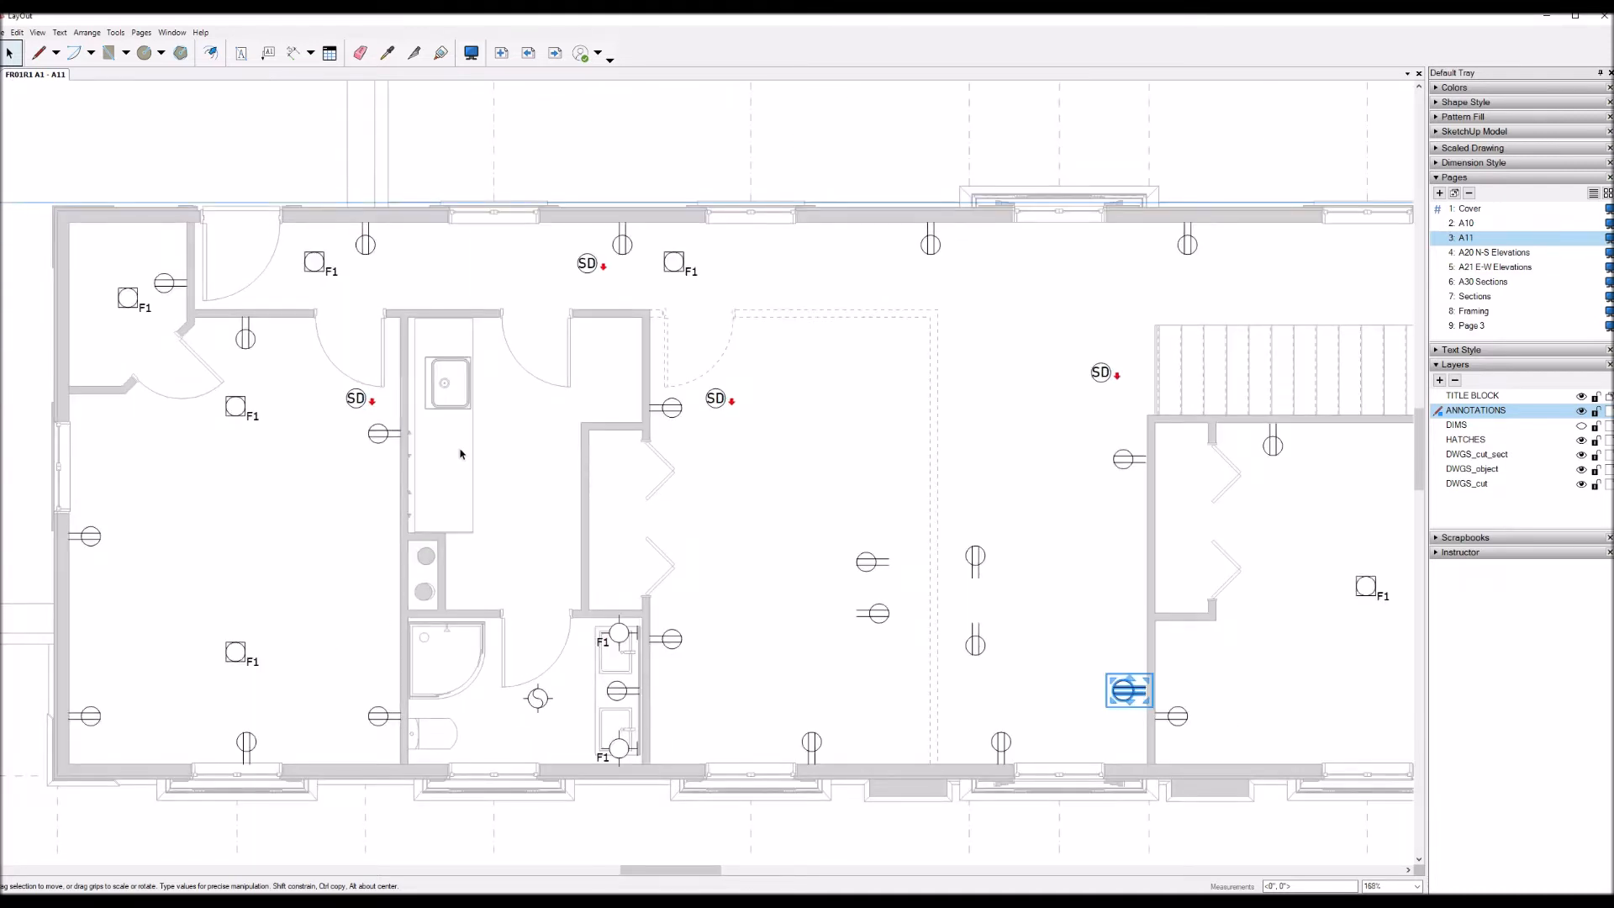
# Step: Copy the switch symbol onto the left bathroom's wall beside the door, and duplicate it immediately to the left
pyautogui.scroll(-4, 757, 235)
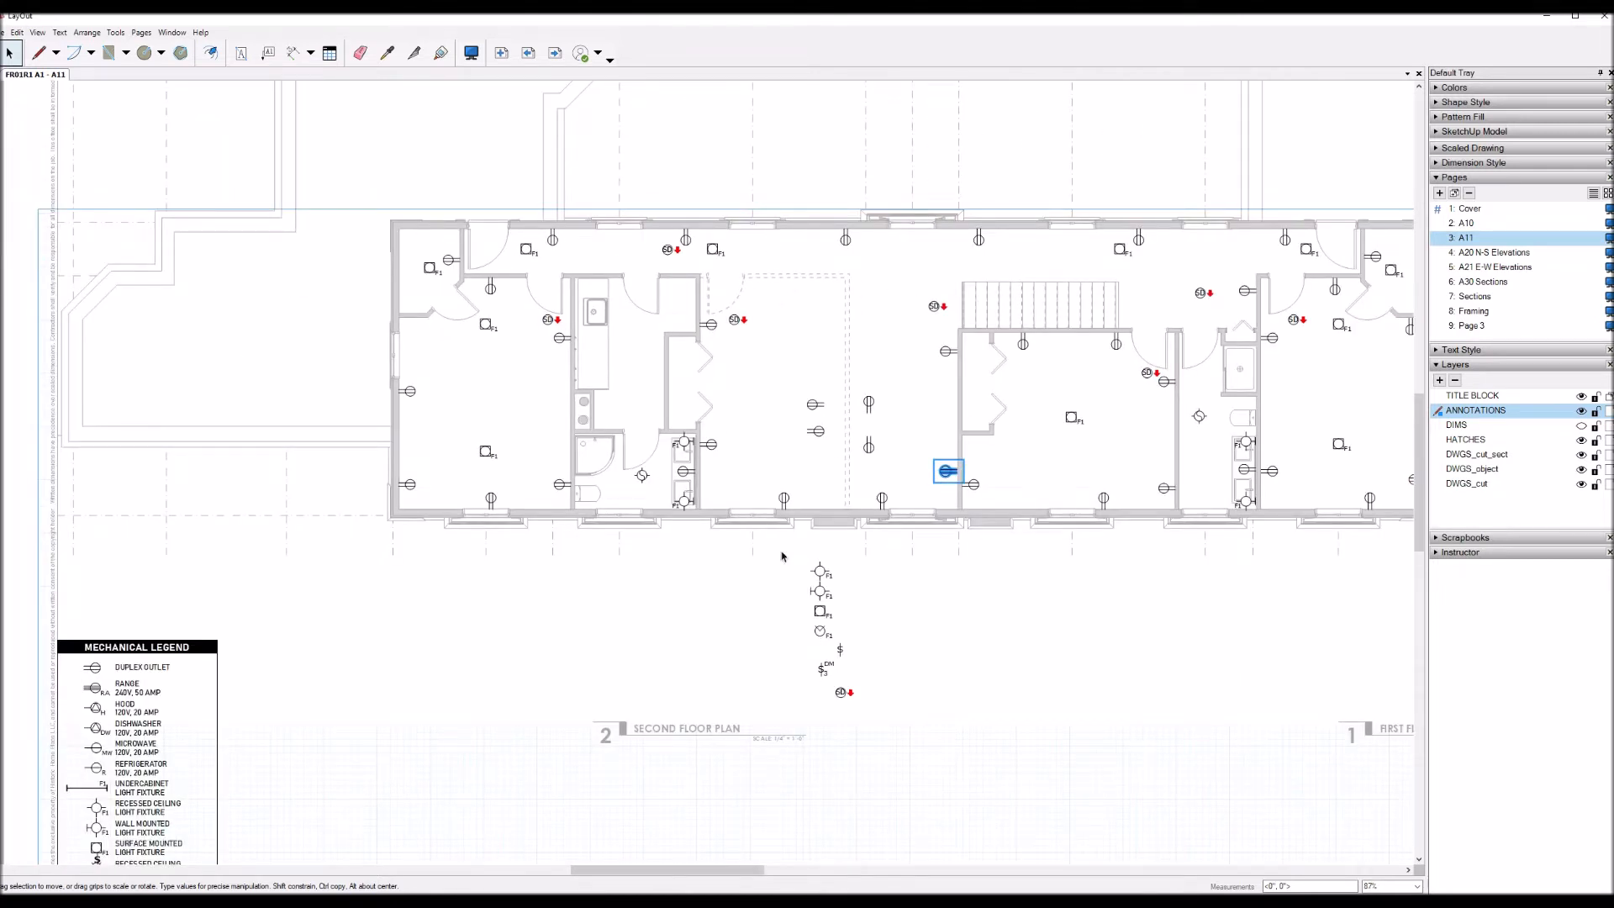
pyautogui.click(843, 652)
pyautogui.moveTo(843, 651); pyautogui.dragTo(670, 450)
pyautogui.scroll(5, 646, 418)
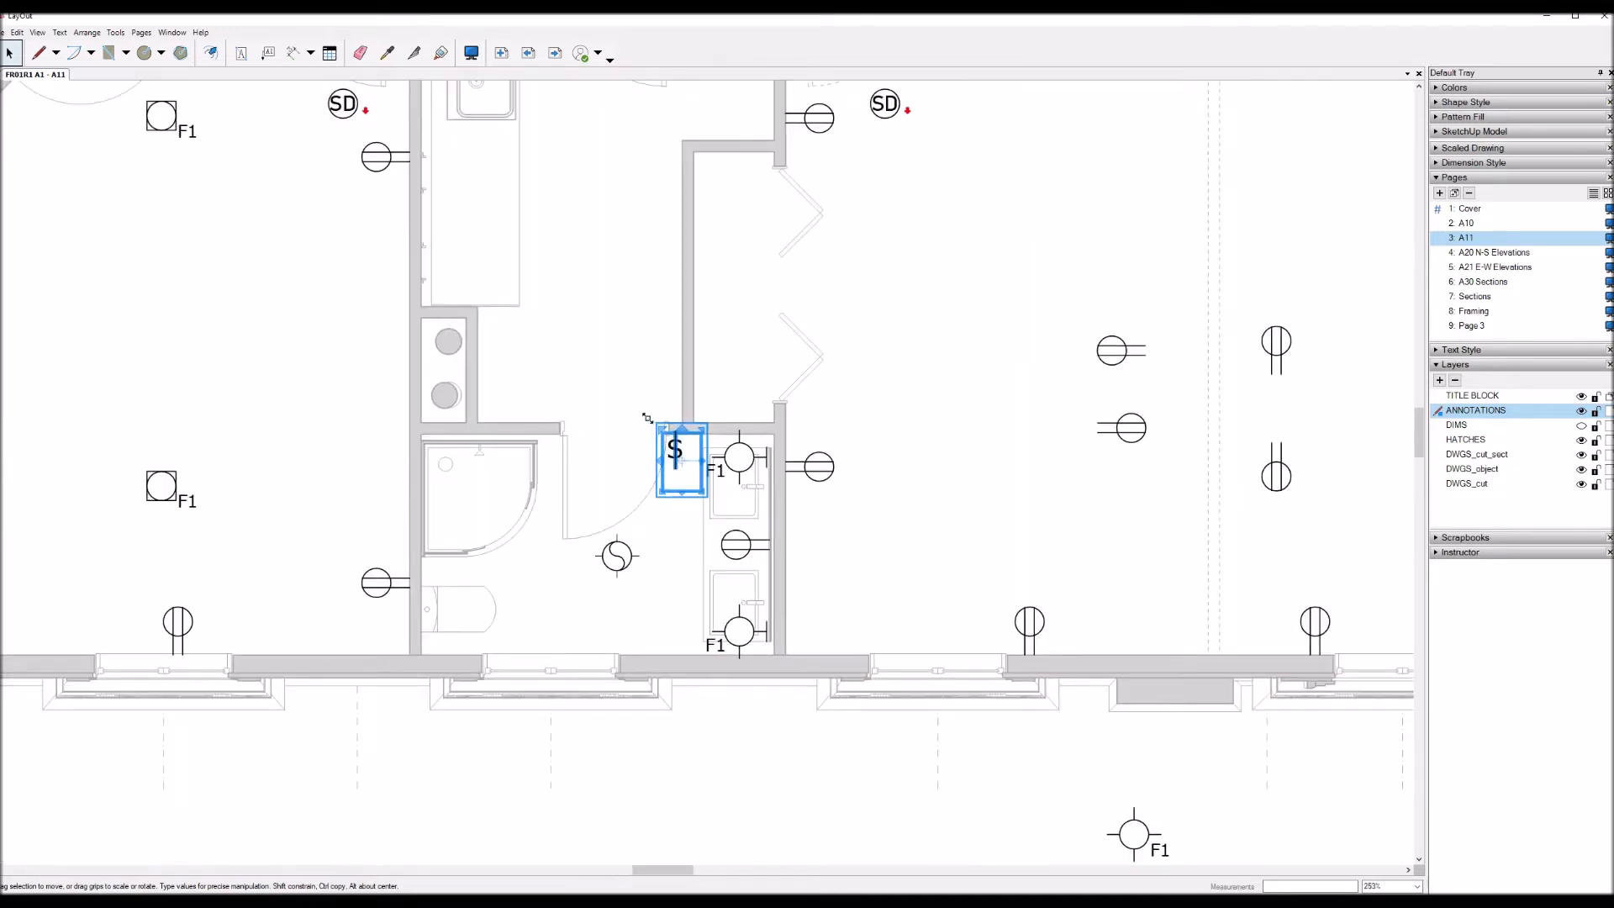
pyautogui.scroll(2, 646, 417)
pyautogui.hotkey('ctrl', 'd')
pyautogui.press('Left')
pyautogui.press('Left')
pyautogui.press('Left')
pyautogui.press('Left')
pyautogui.scroll(-3, 761, 533)
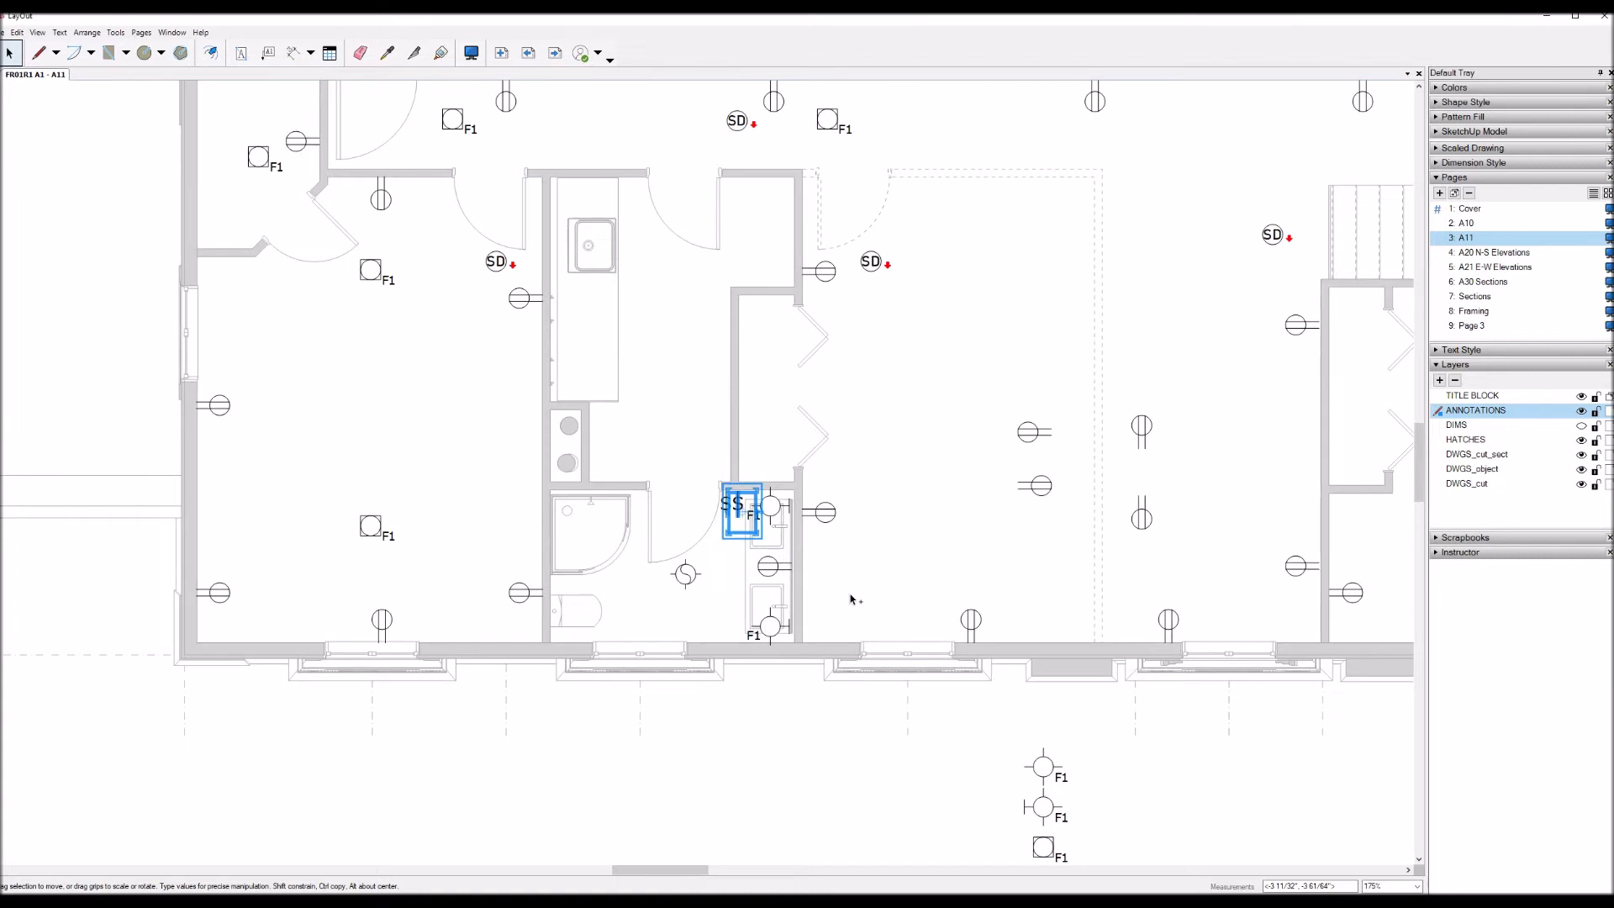
# Step: Copy the switch to the left bedroom's wall beside the hallway door, and place another copy rotated to fit the angled closet wall
pyautogui.moveTo(740, 496); pyautogui.dragTo(436, 183)
pyautogui.scroll(3, 362, 257)
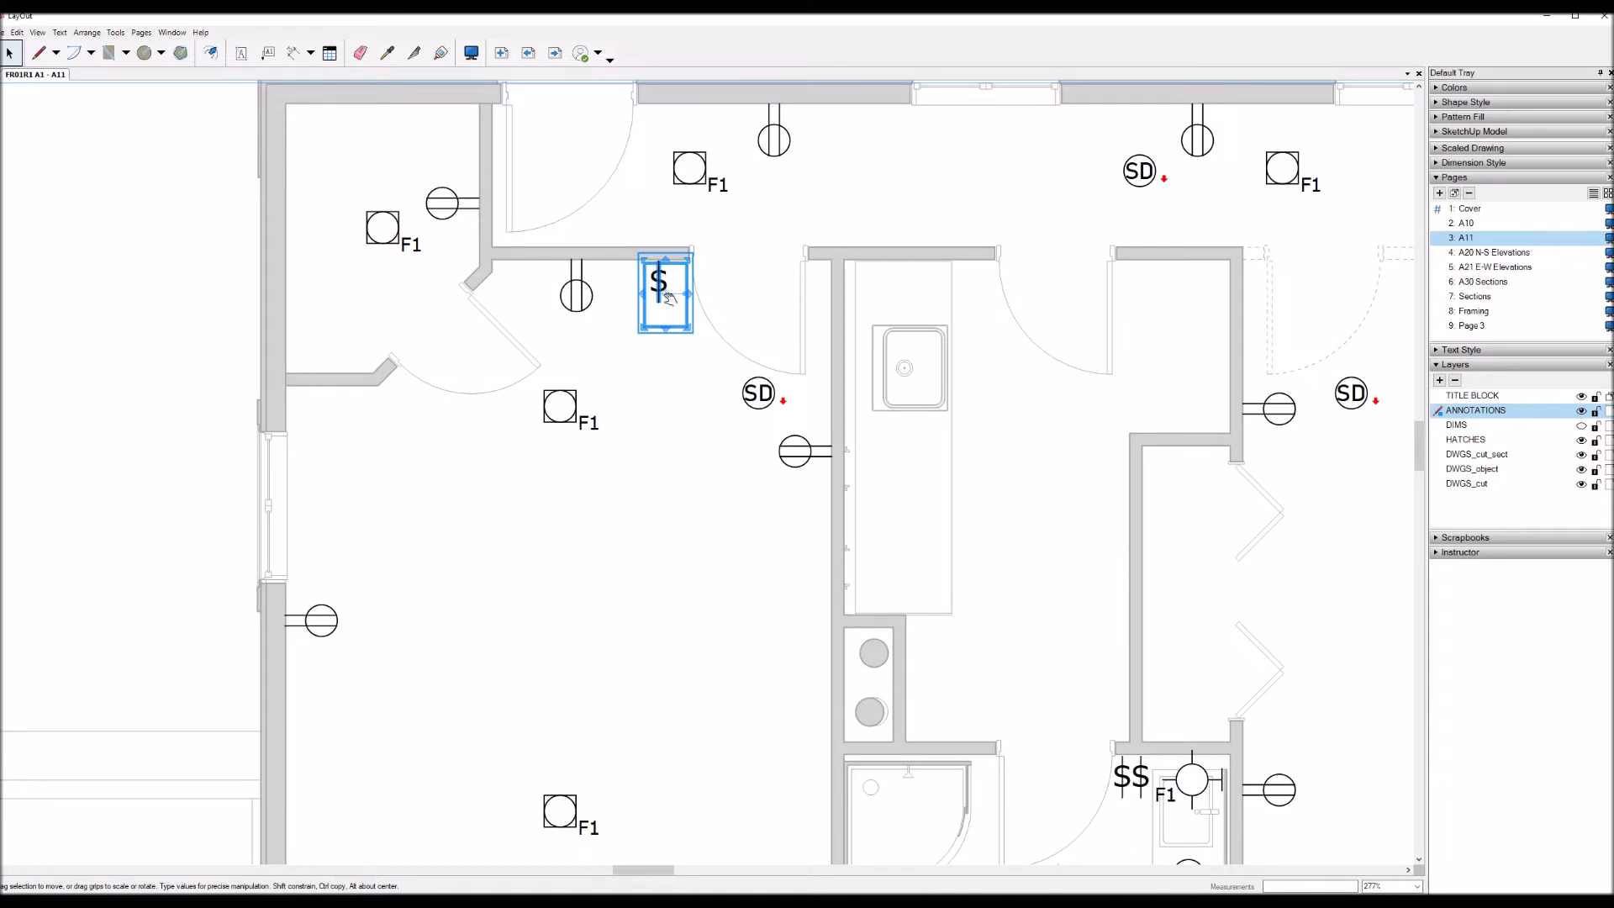
pyautogui.keyDown('ctrl'); pyautogui.moveTo(663, 290); pyautogui.dragTo(385, 367); pyautogui.keyUp('ctrl')
pyautogui.scroll(1, 454, 385)
pyautogui.scroll(4, 451, 387)
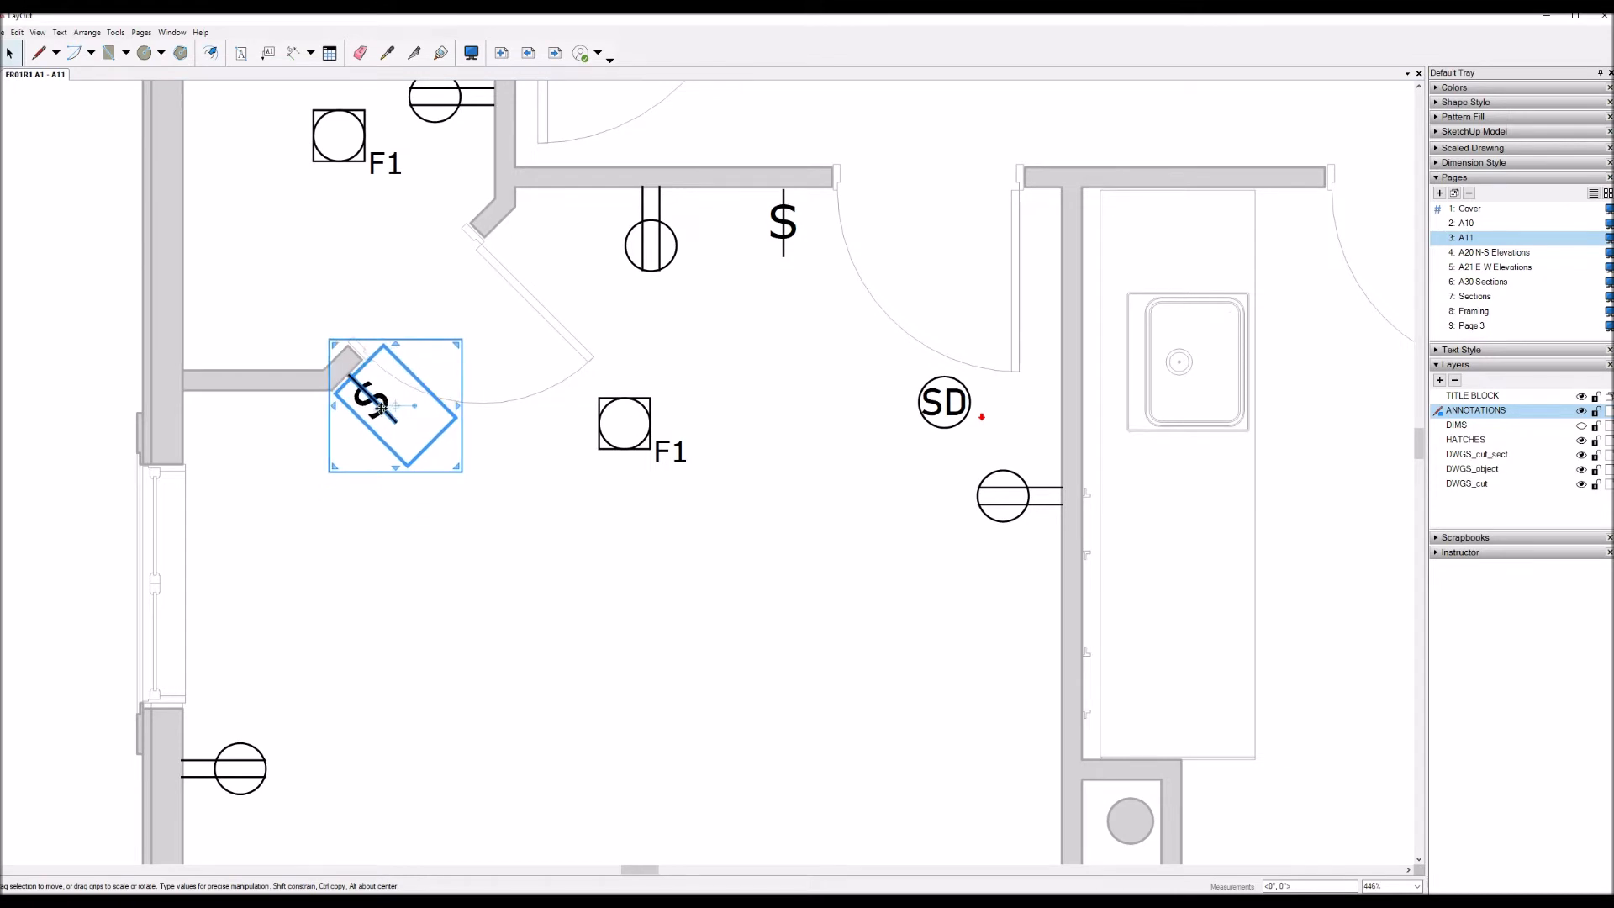
pyautogui.scroll(-5, 328, 412)
pyautogui.scroll(-4, 239, 439)
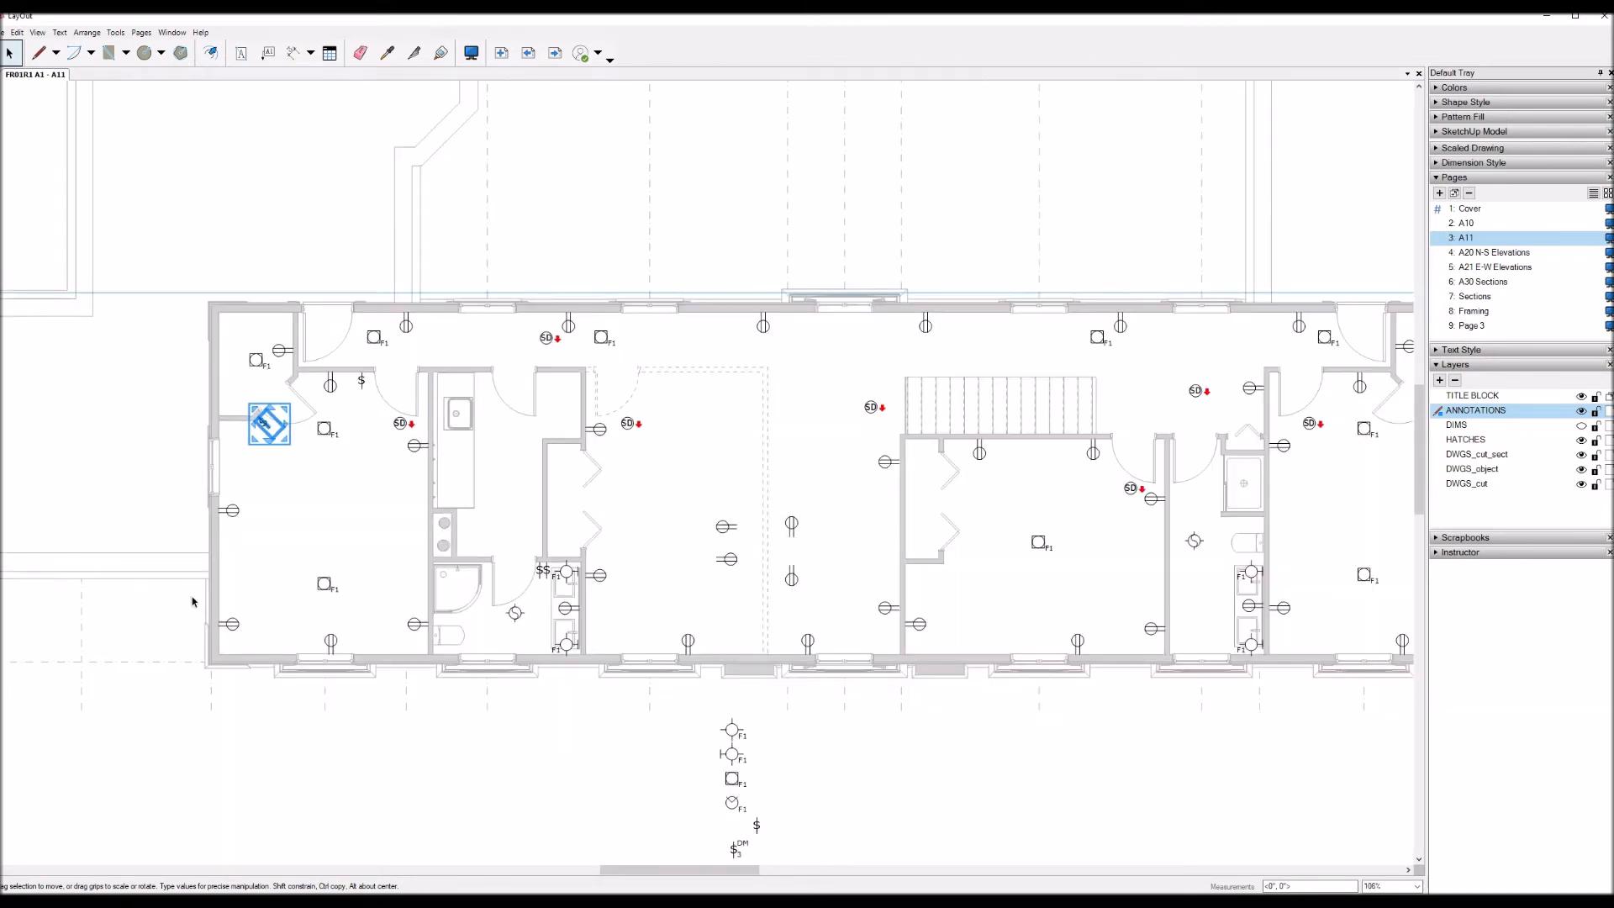
# Step: Draw a curved wiring line from the left bedroom's door switch to its upper light fixture
pyautogui.scroll(4, 172, 559)
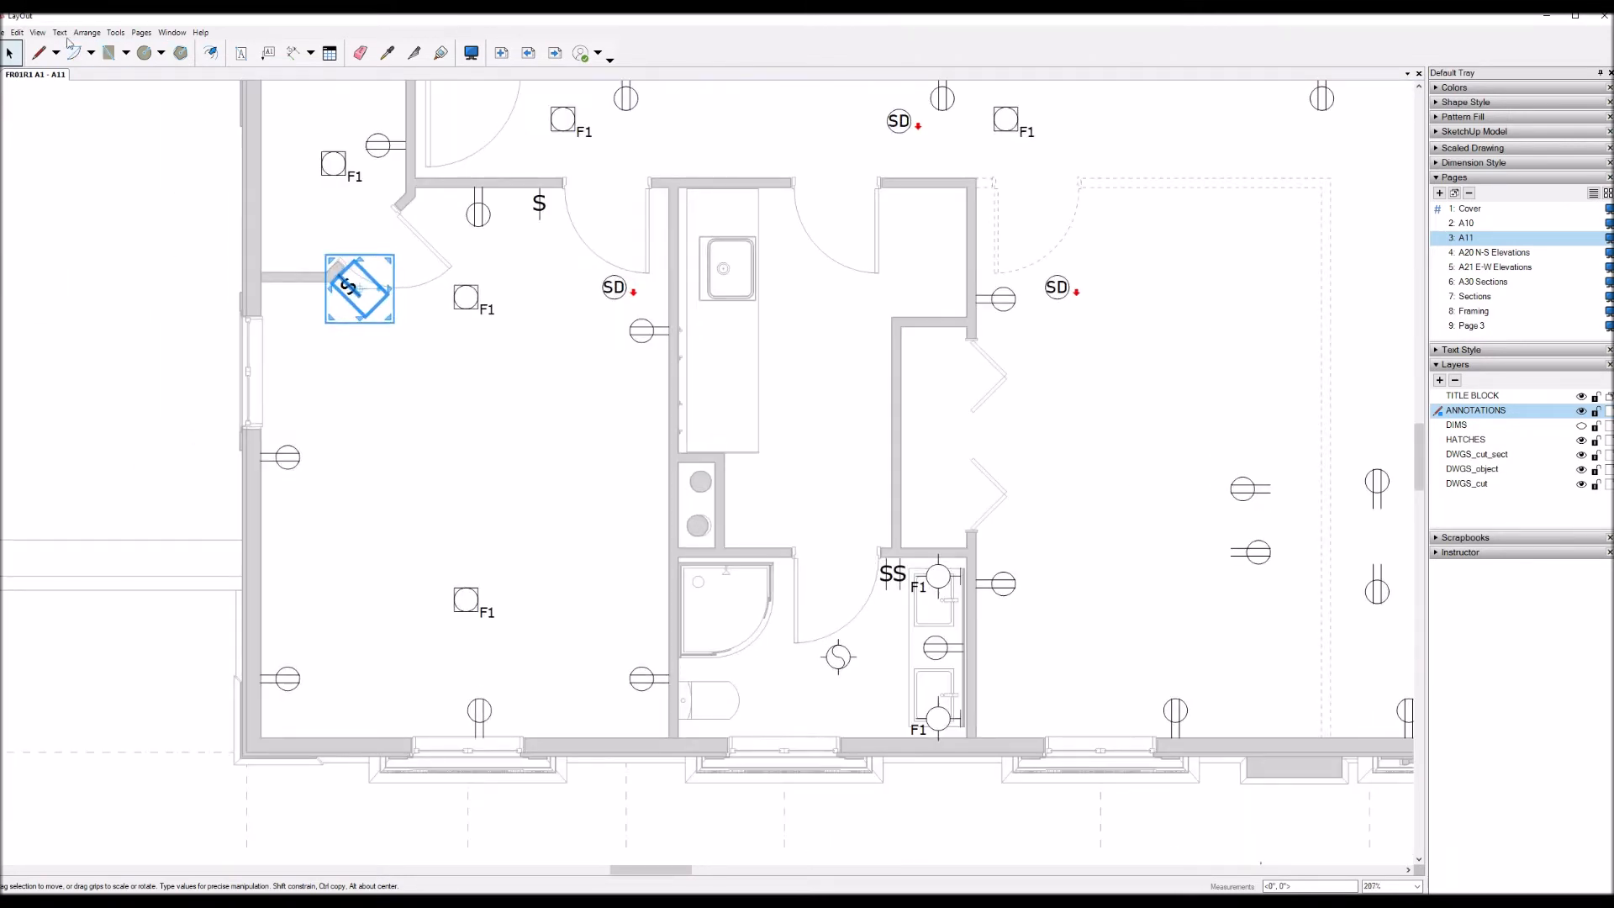
pyautogui.click(116, 32)
pyautogui.click(80, 147)
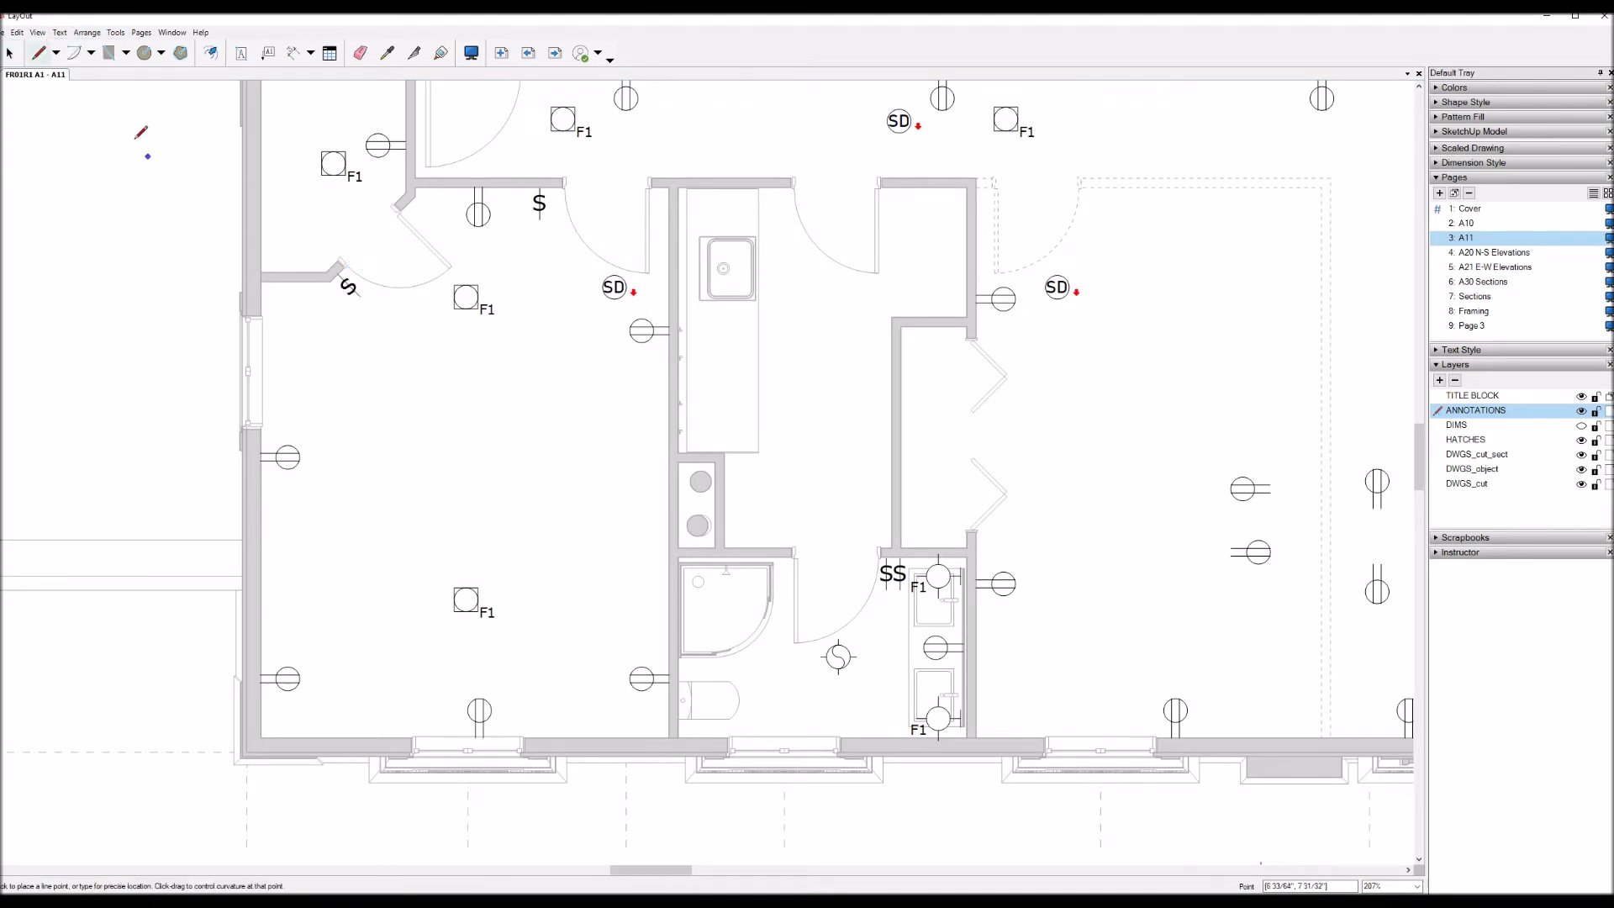
pyautogui.click(539, 220)
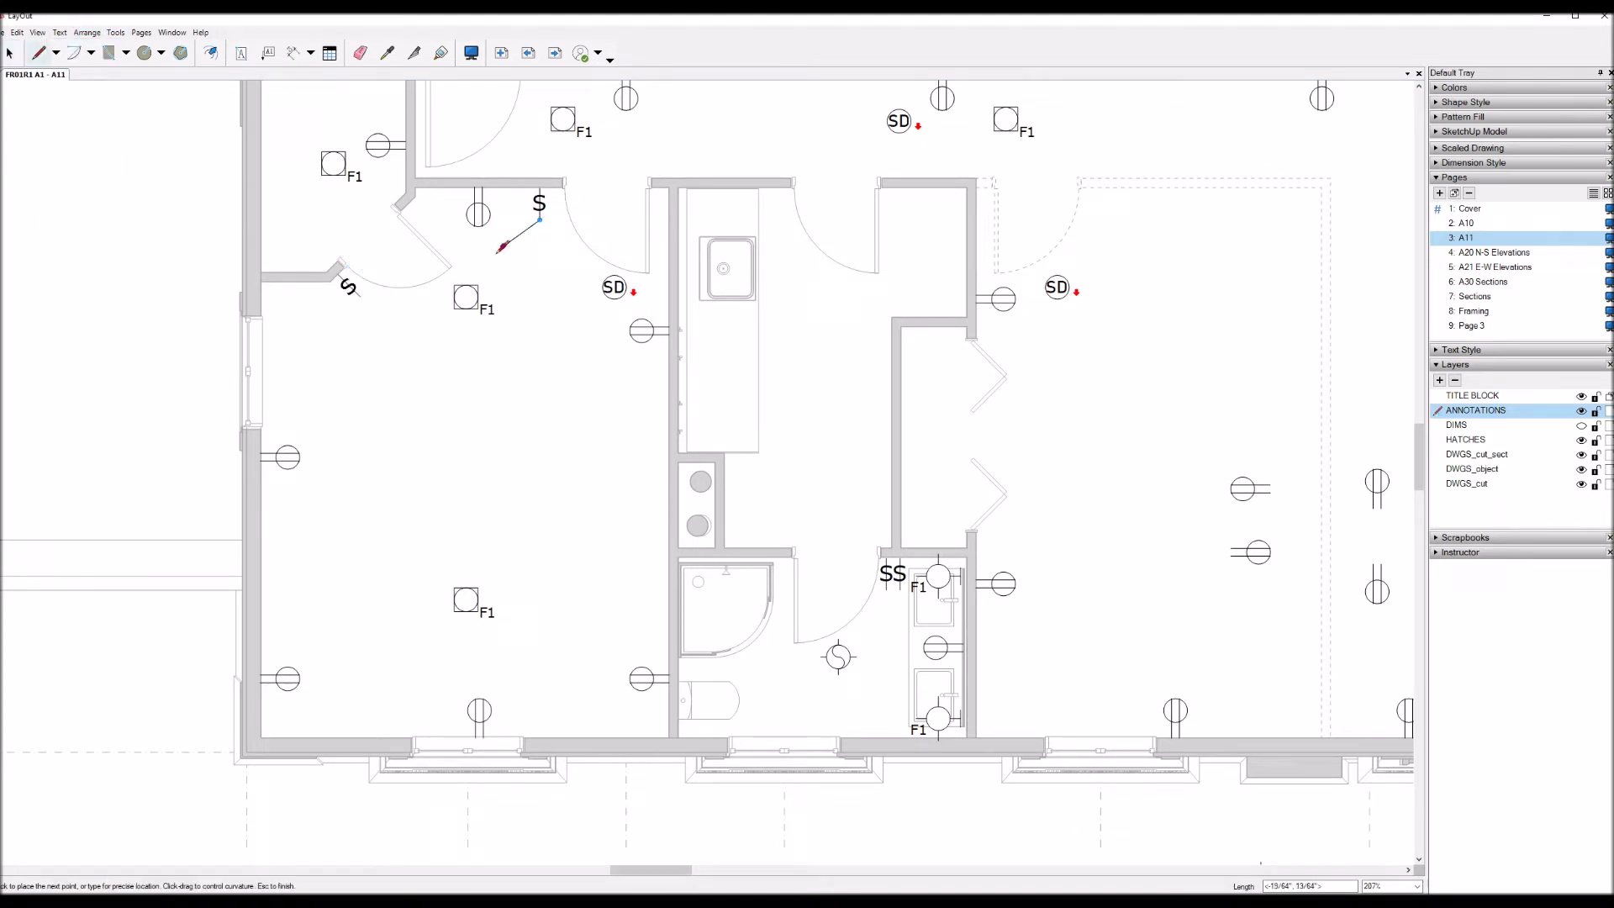
pyautogui.moveTo(469, 344); pyautogui.dragTo(460, 346)
pyautogui.press('space')
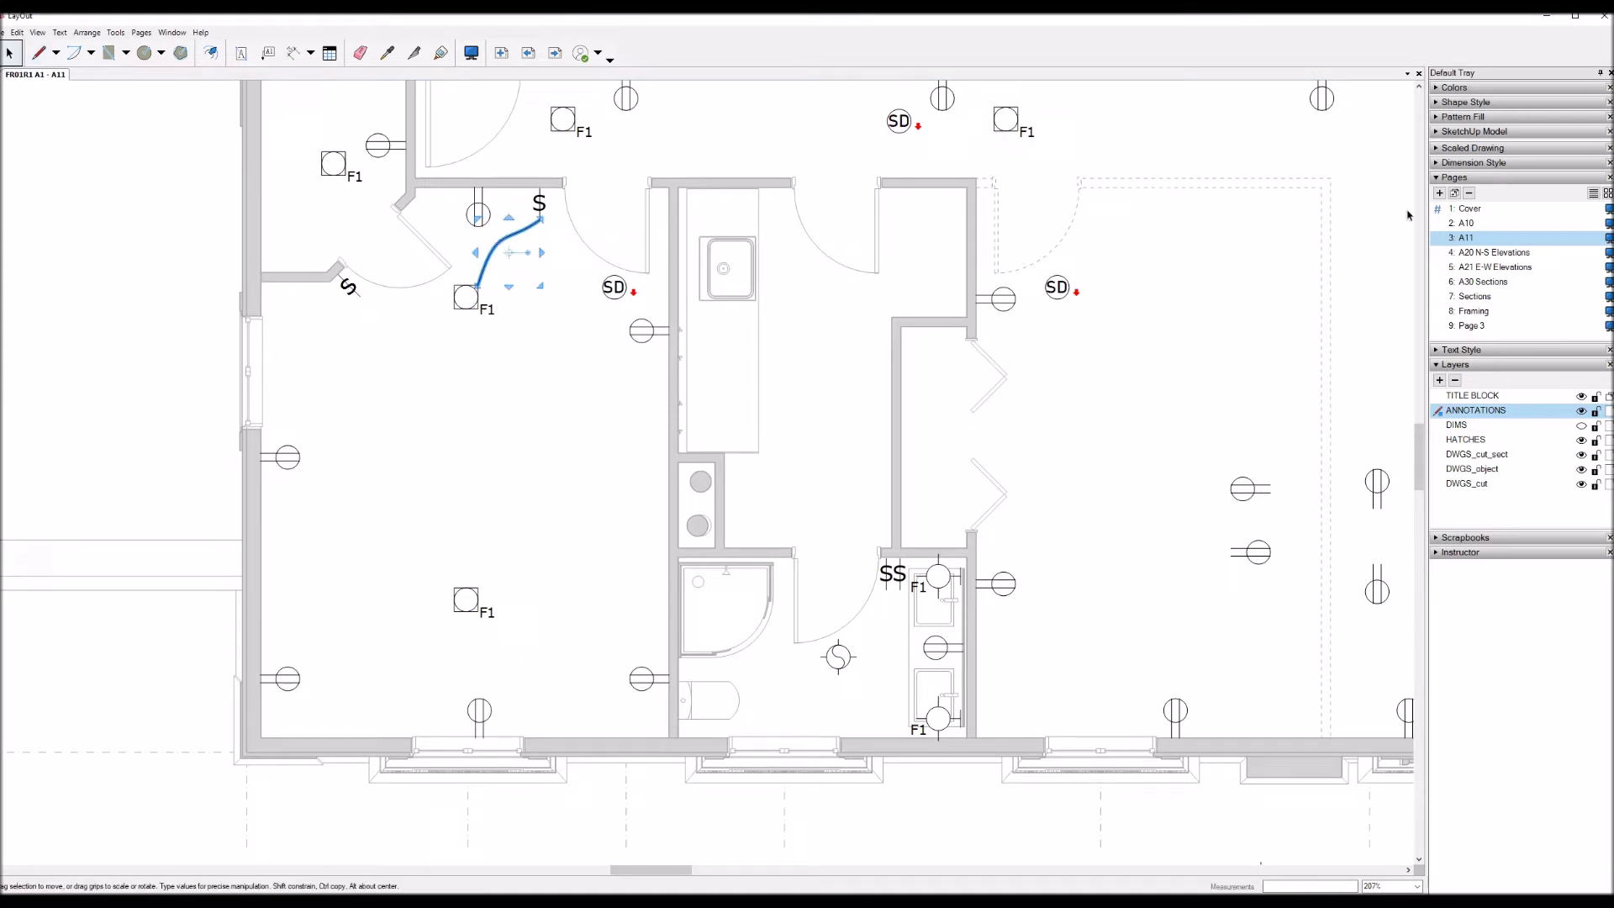
# Step: Give the curved wiring line a dashed stroke pattern in its shape style
pyautogui.click(1452, 178)
pyautogui.click(1436, 102)
pyautogui.click(1527, 168)
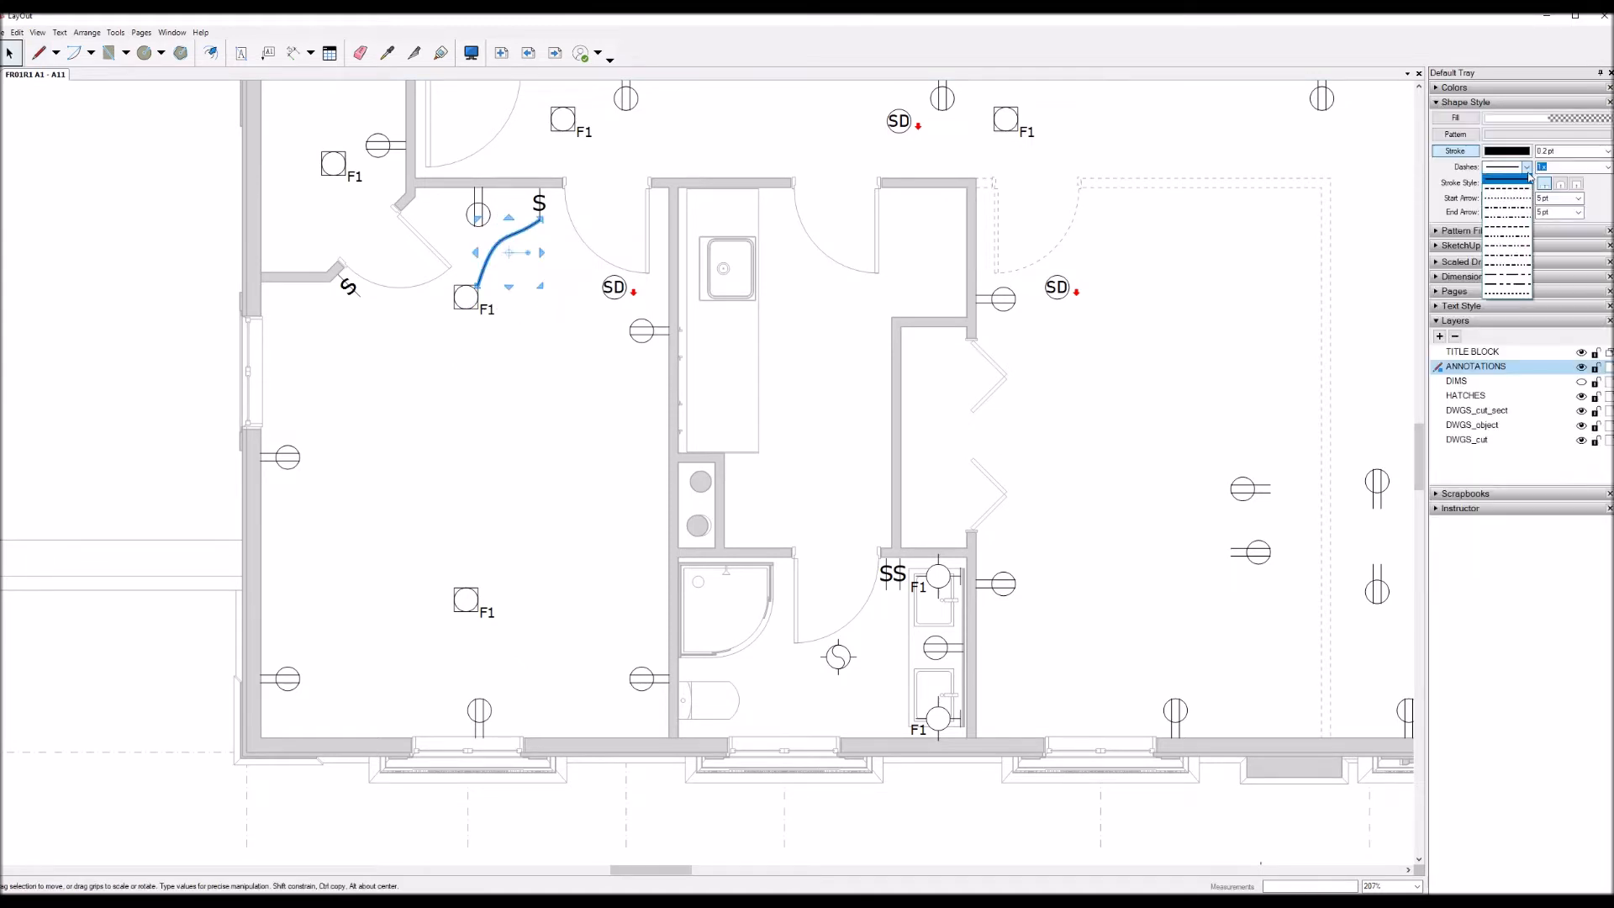
pyautogui.click(1517, 209)
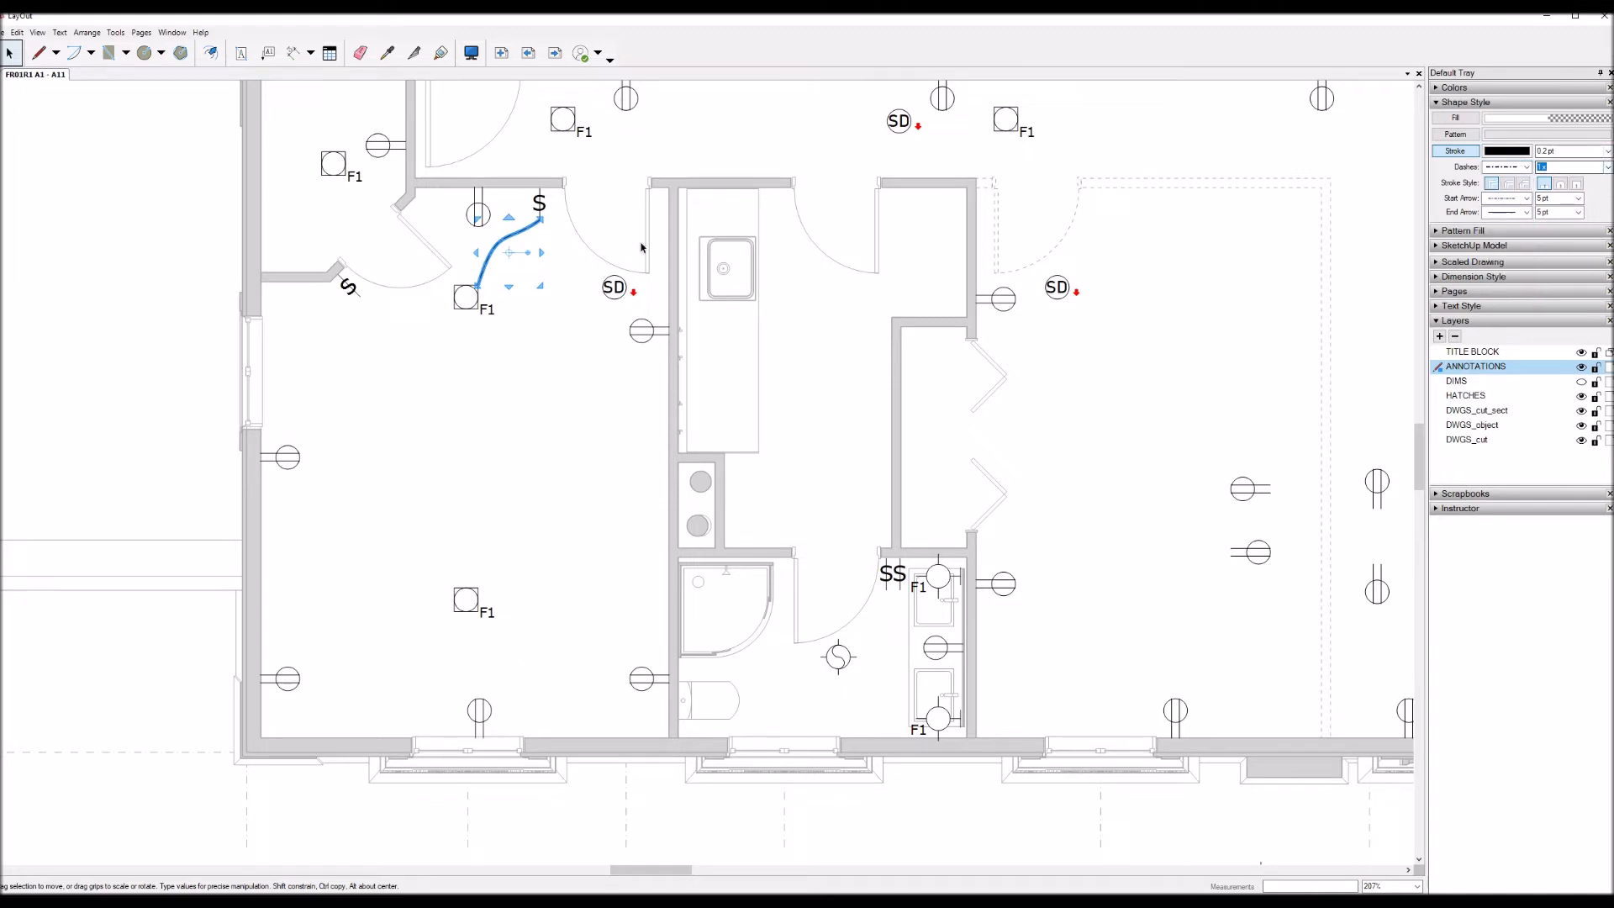
pyautogui.click(468, 339)
# Step: Draw a curved line between the left bedroom's upper and lower light fixtures, and match its style to the dashed wiring line
pyautogui.press('l')
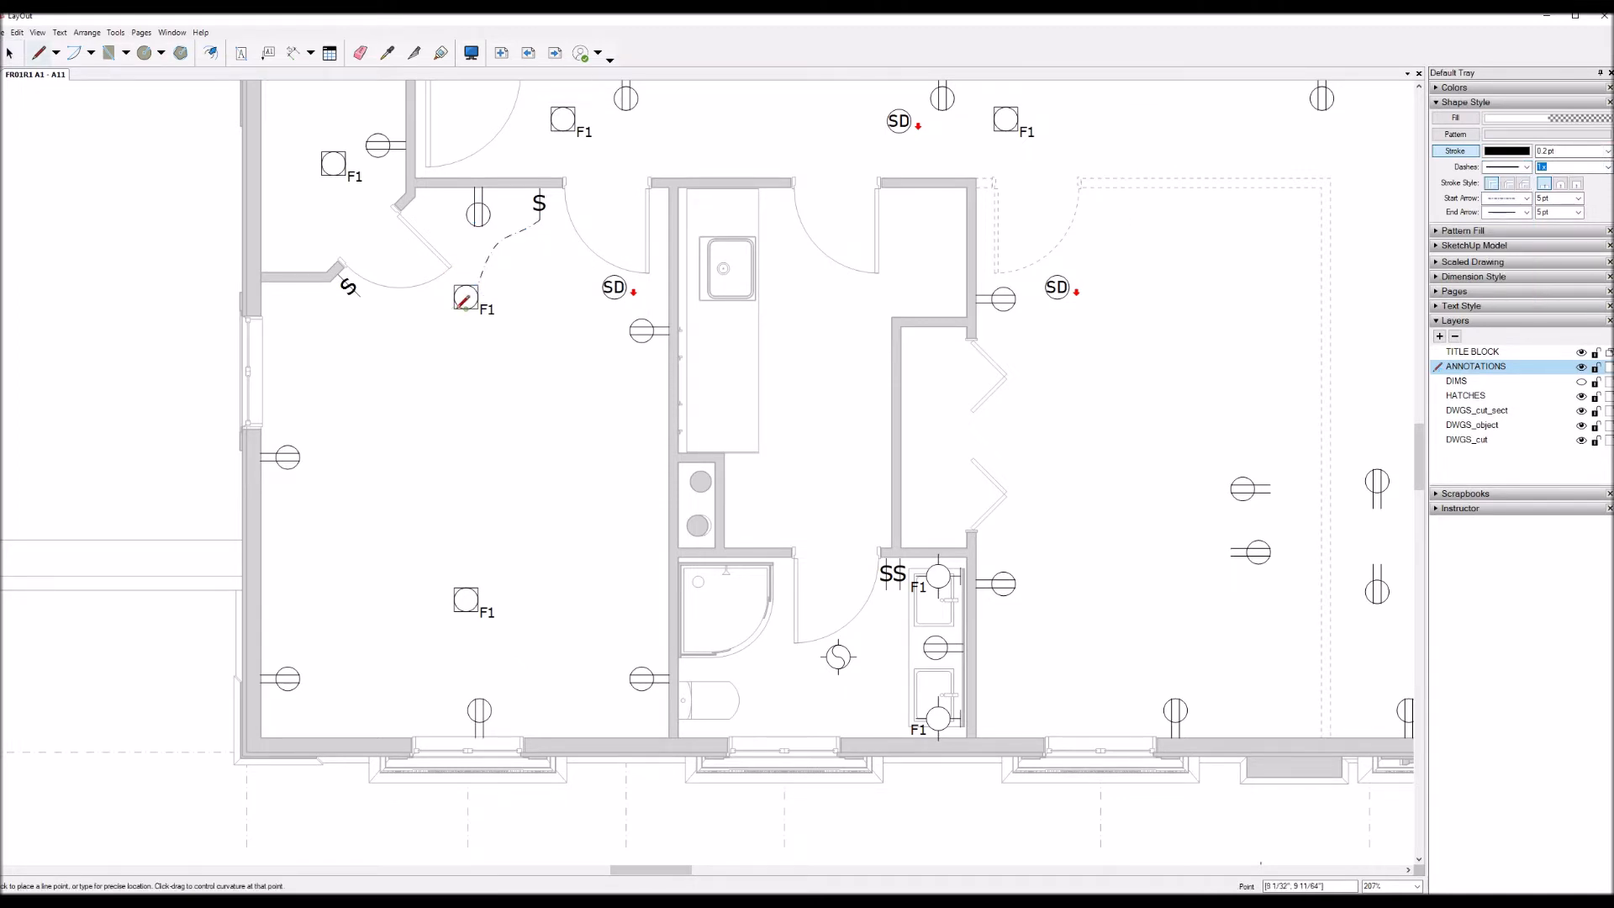
pyautogui.click(454, 309)
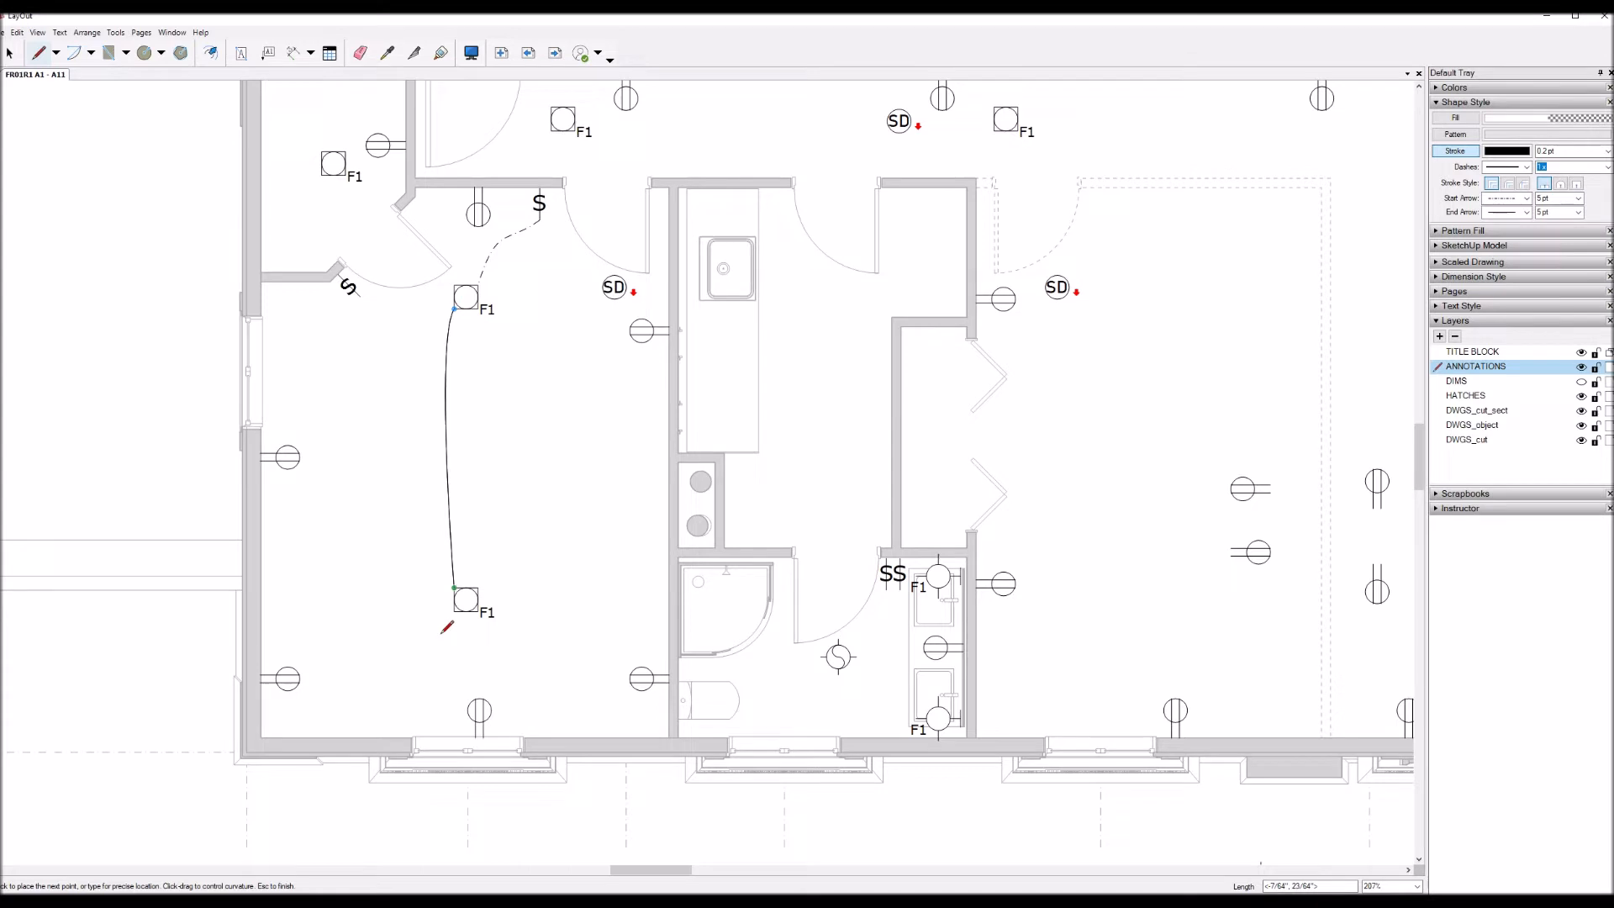
pyautogui.press('space')
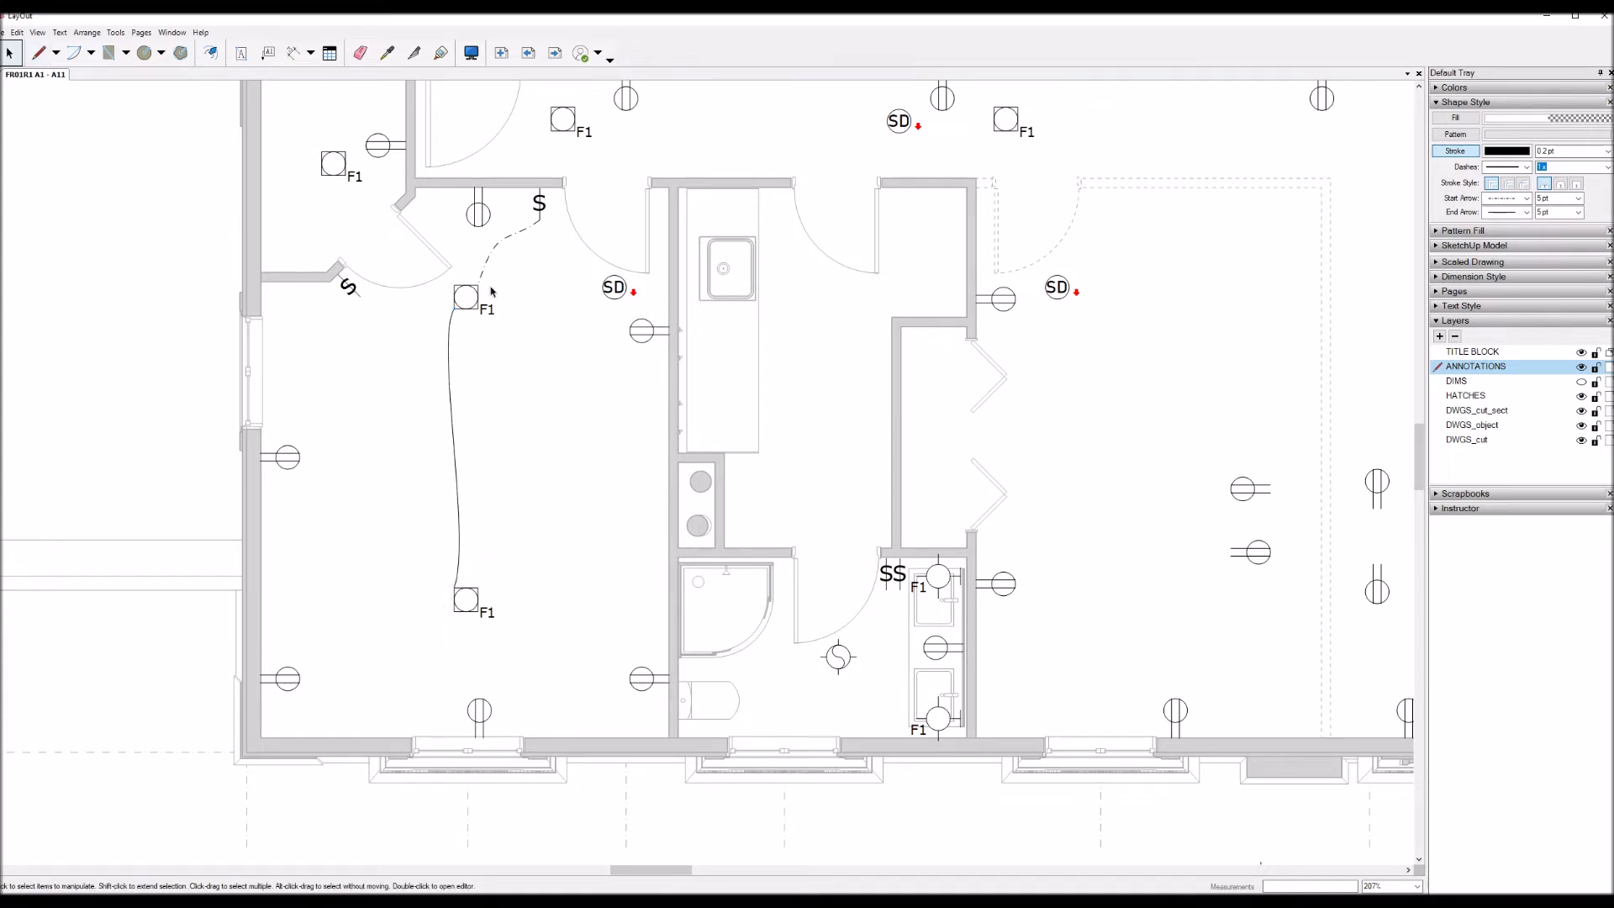
pyautogui.click(387, 52)
pyautogui.click(507, 237)
pyautogui.scroll(2, 387, 327)
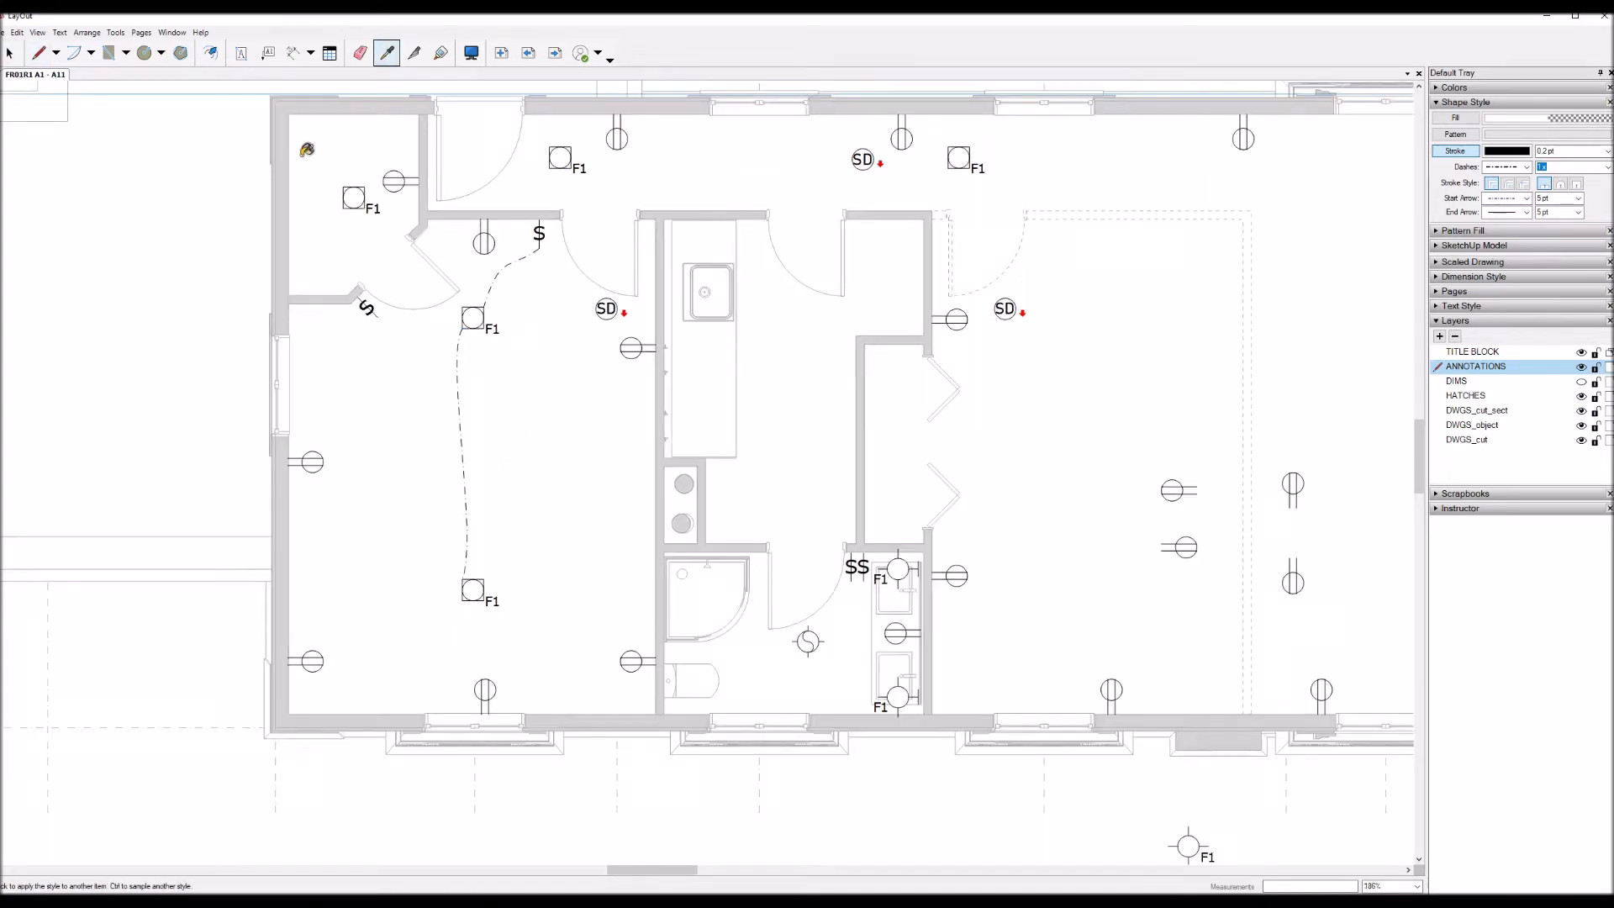
# Step: Draw a curved dashed wiring line from the switch on the angled closet wall to the closet's light fixture
pyautogui.press('l')
pyautogui.click(425, 414)
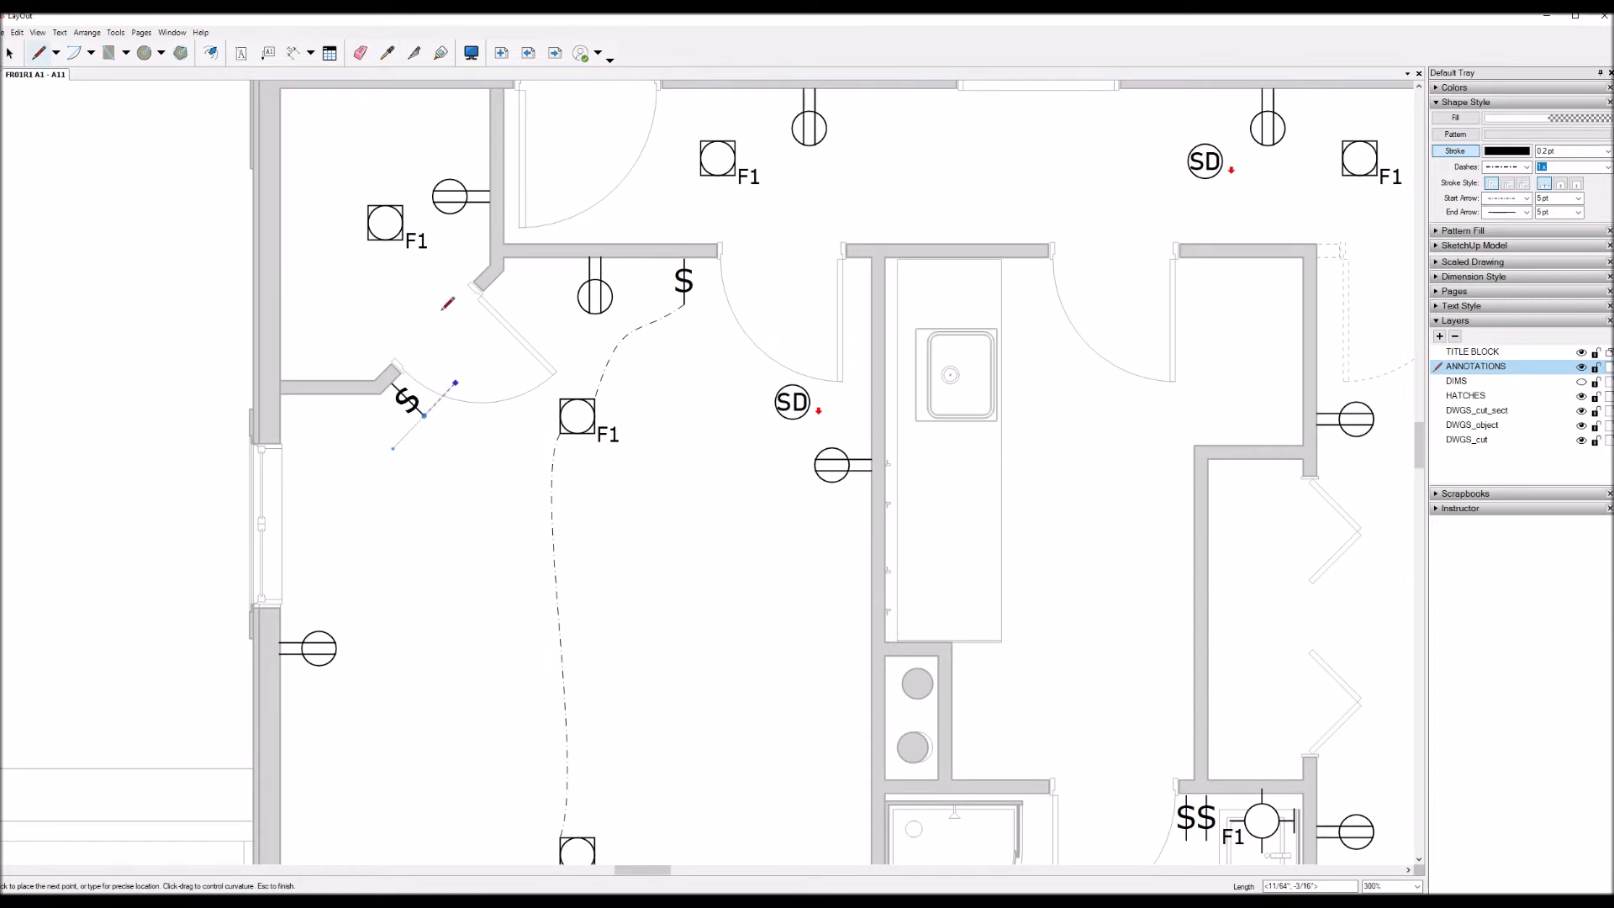
pyautogui.moveTo(368, 239); pyautogui.dragTo(326, 217)
pyautogui.press('space')
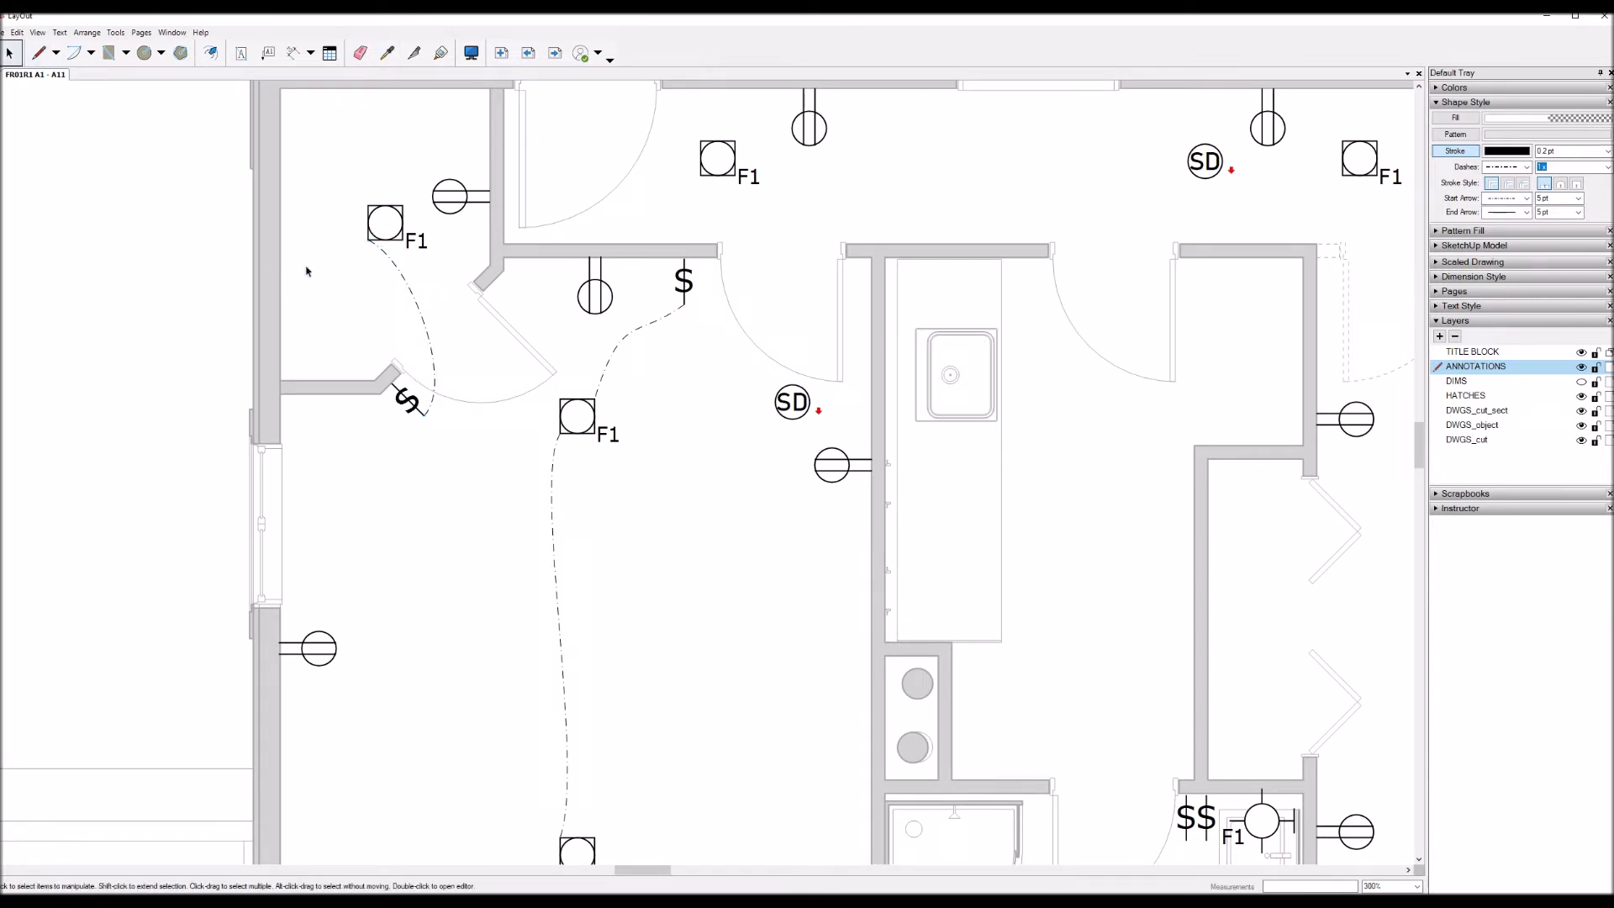
# Step: Copy the three-way dimmer switch from the symbols below the plan to the hallway's exterior wall beside the left exterior door
pyautogui.scroll(-5, 235, 370)
pyautogui.scroll(-2, 226, 364)
pyautogui.scroll(4, 1261, 323)
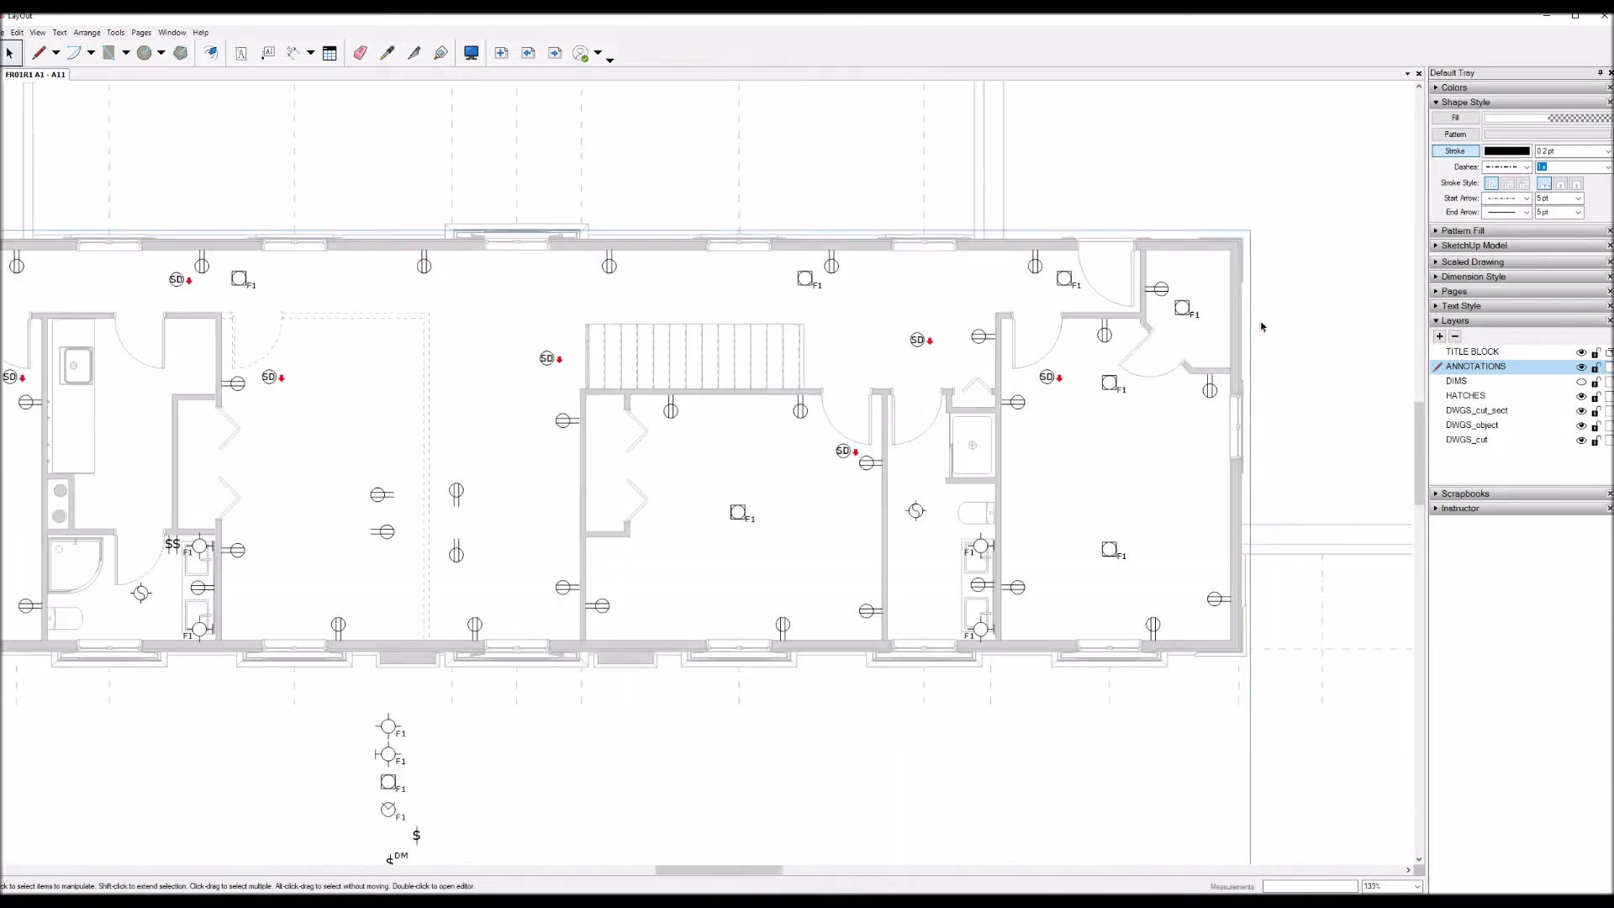
pyautogui.scroll(-5, 1325, 263)
pyautogui.scroll(6, 248, 320)
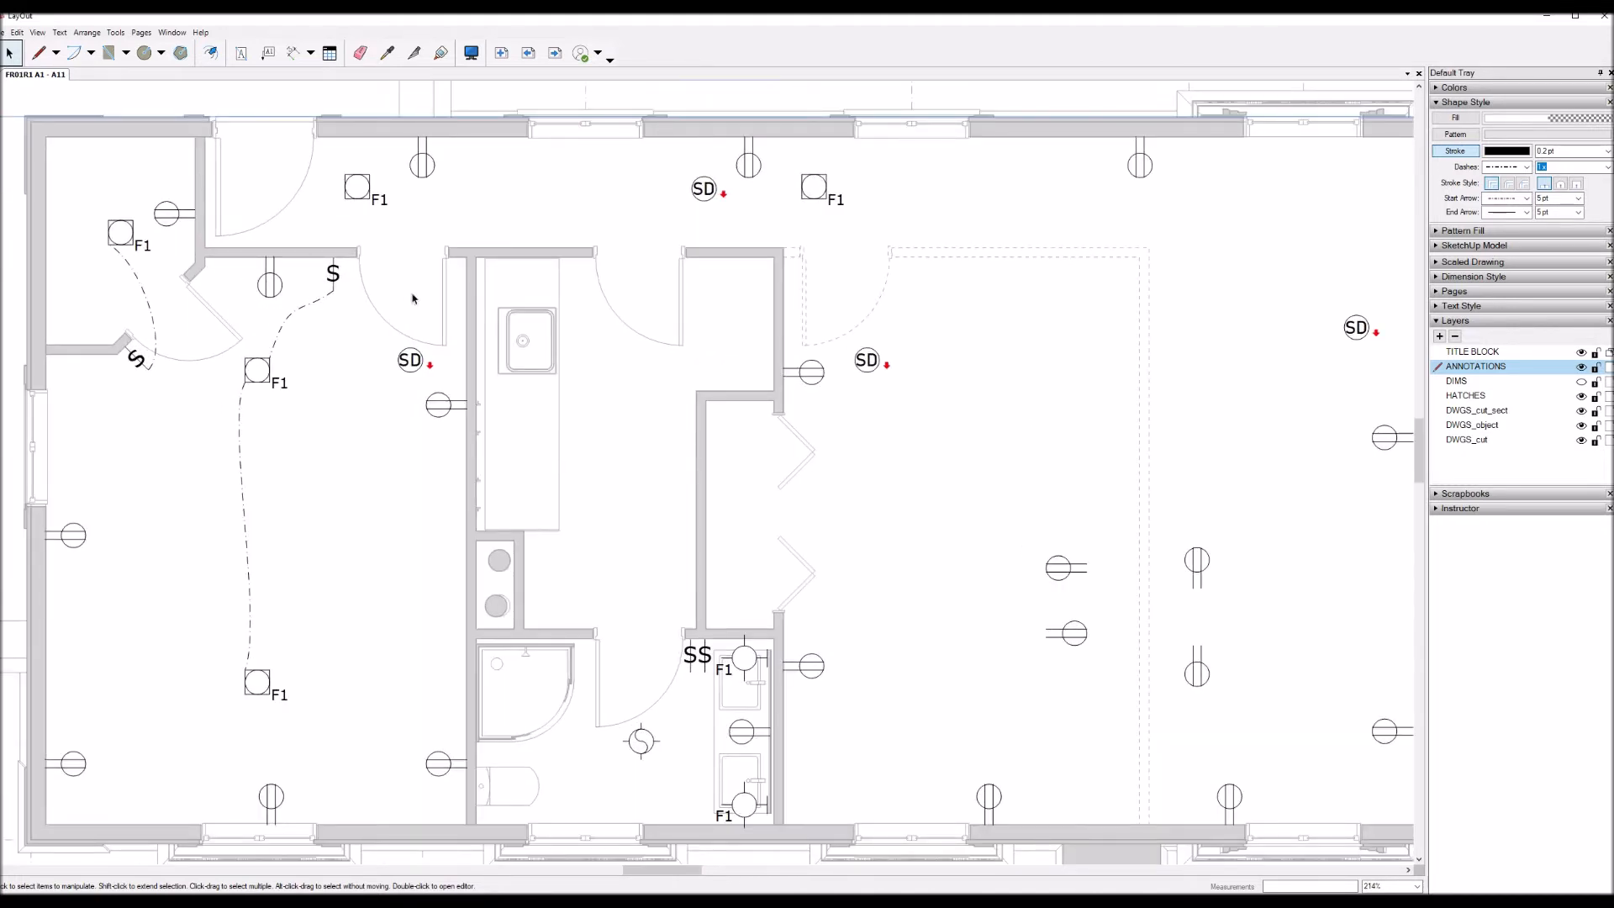
pyautogui.click(693, 654)
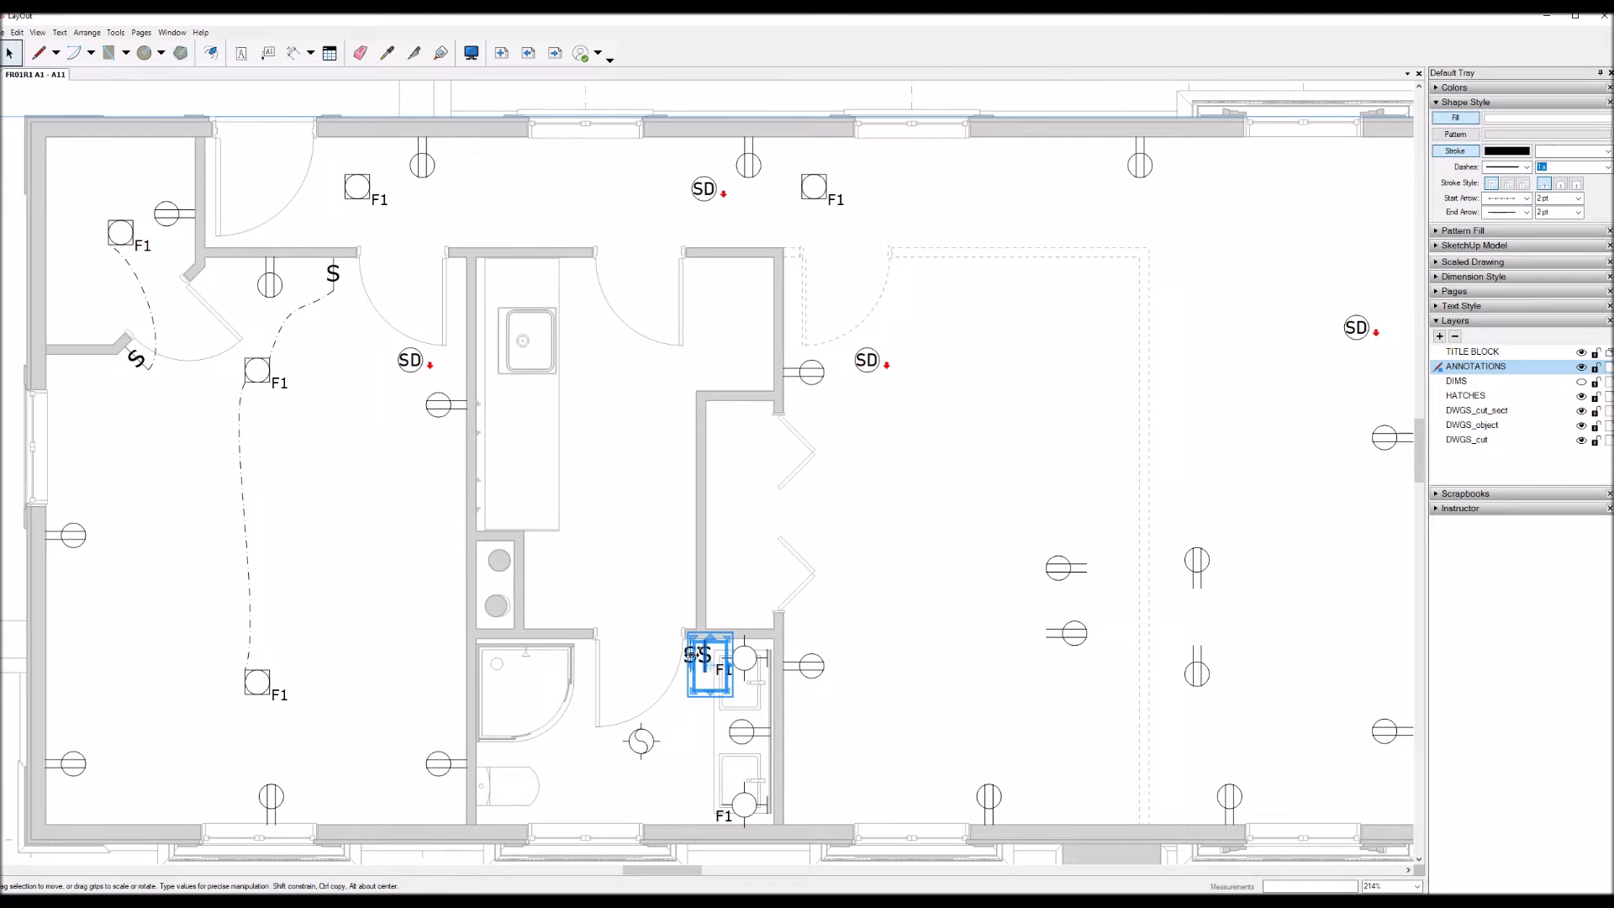
pyautogui.scroll(-4, 707, 647)
pyautogui.scroll(2, 770, 545)
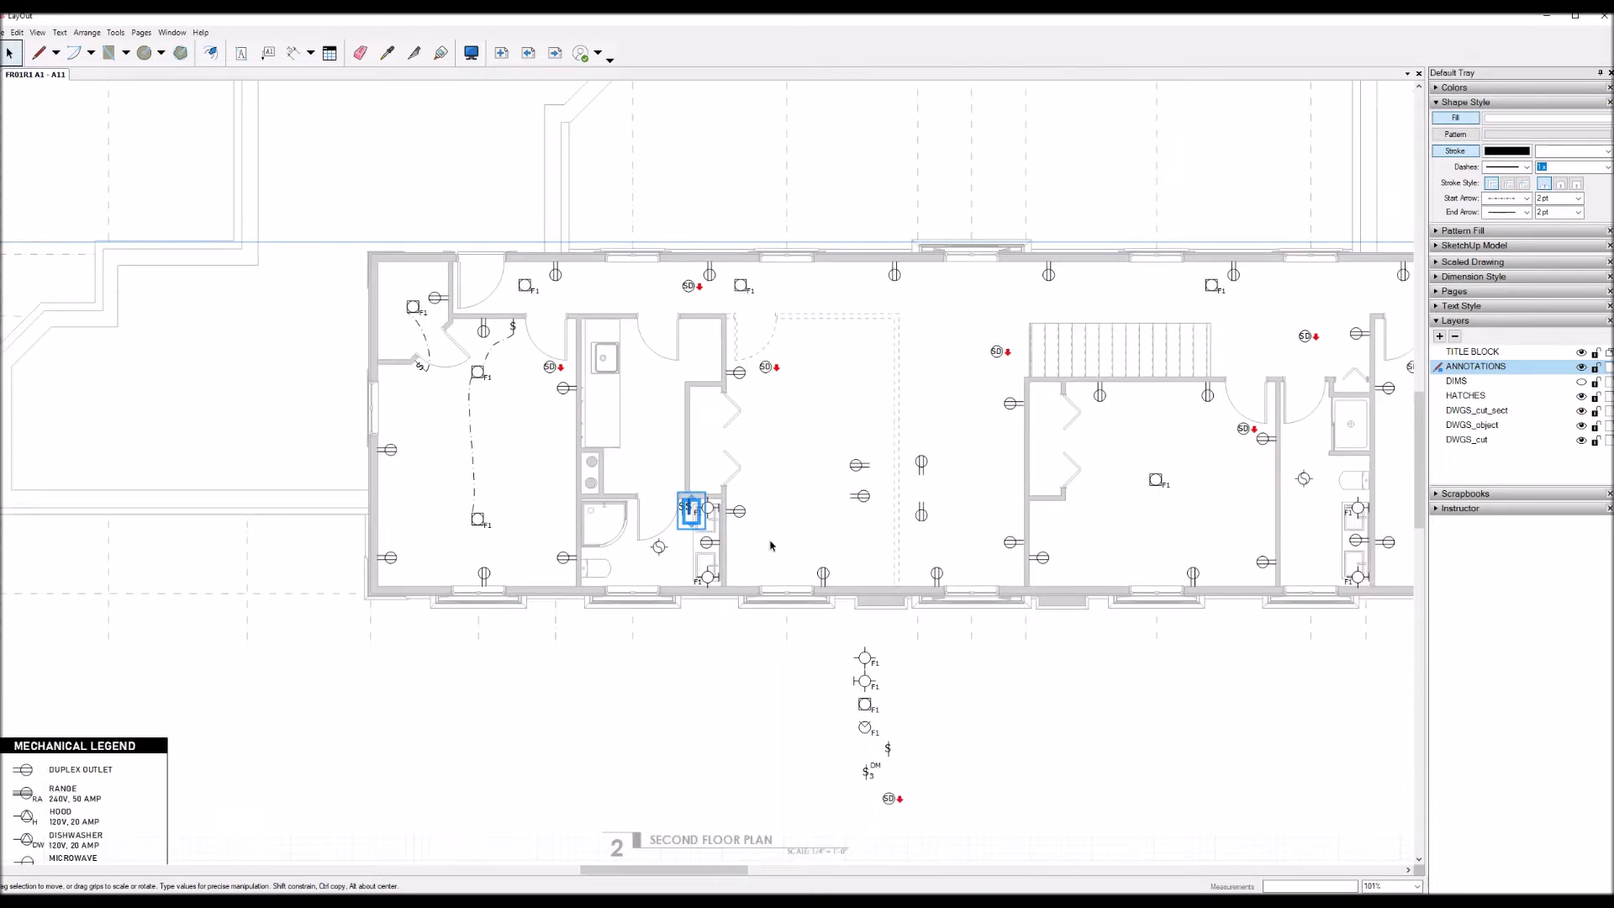
pyautogui.click(866, 775)
pyautogui.moveTo(866, 775); pyautogui.dragTo(514, 302)
pyautogui.scroll(5, 514, 302)
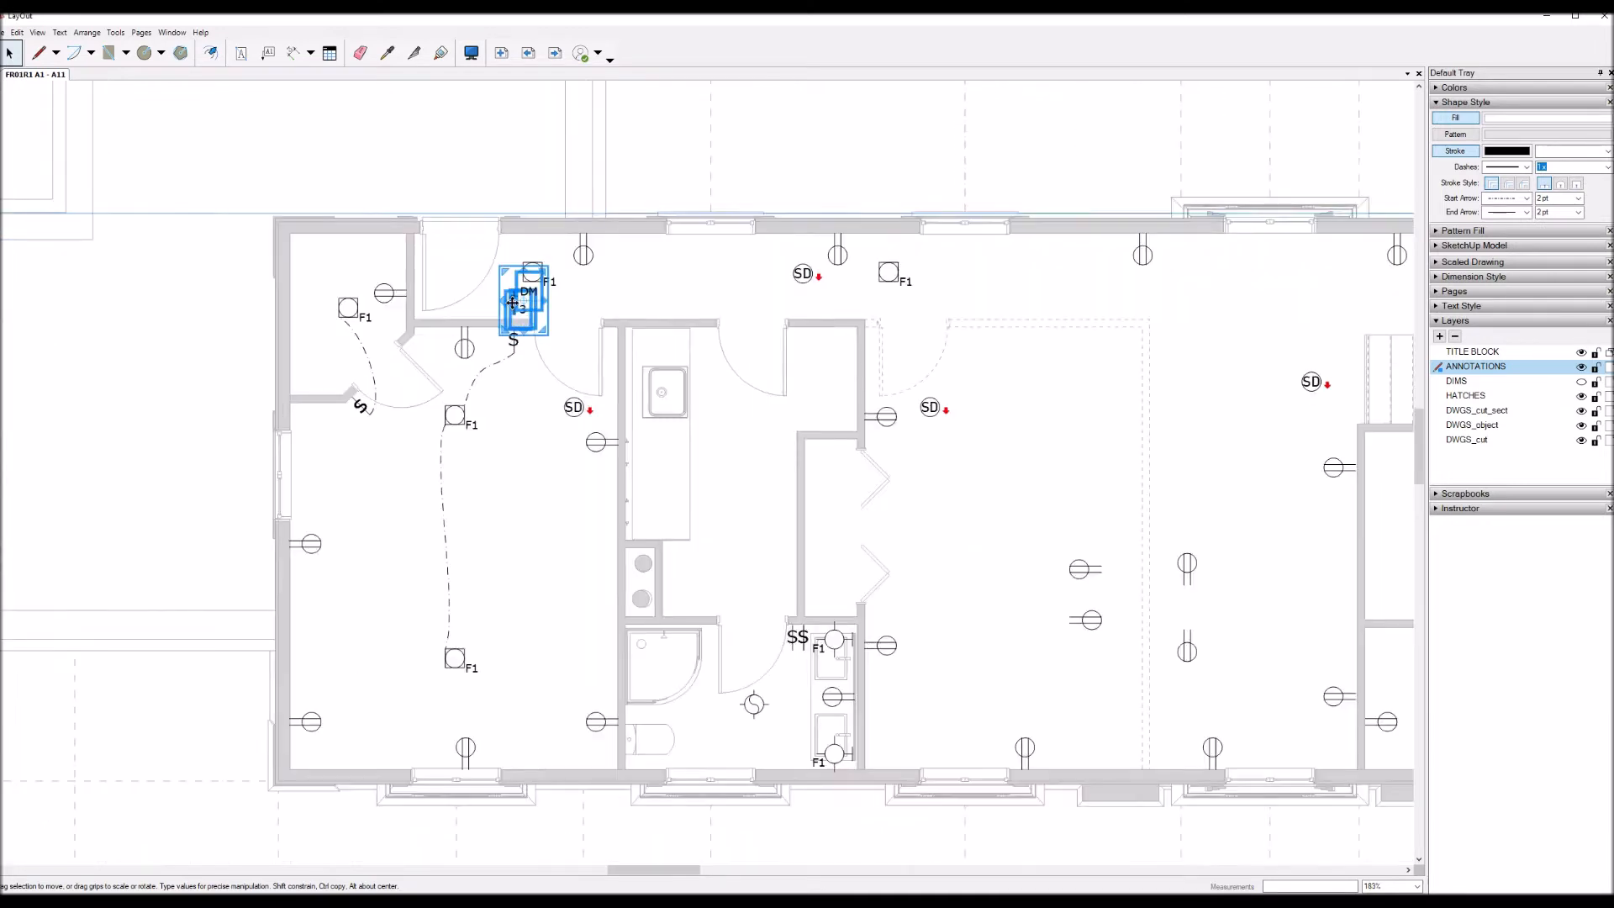
pyautogui.scroll(-2, 622, 380)
pyautogui.scroll(3, 561, 124)
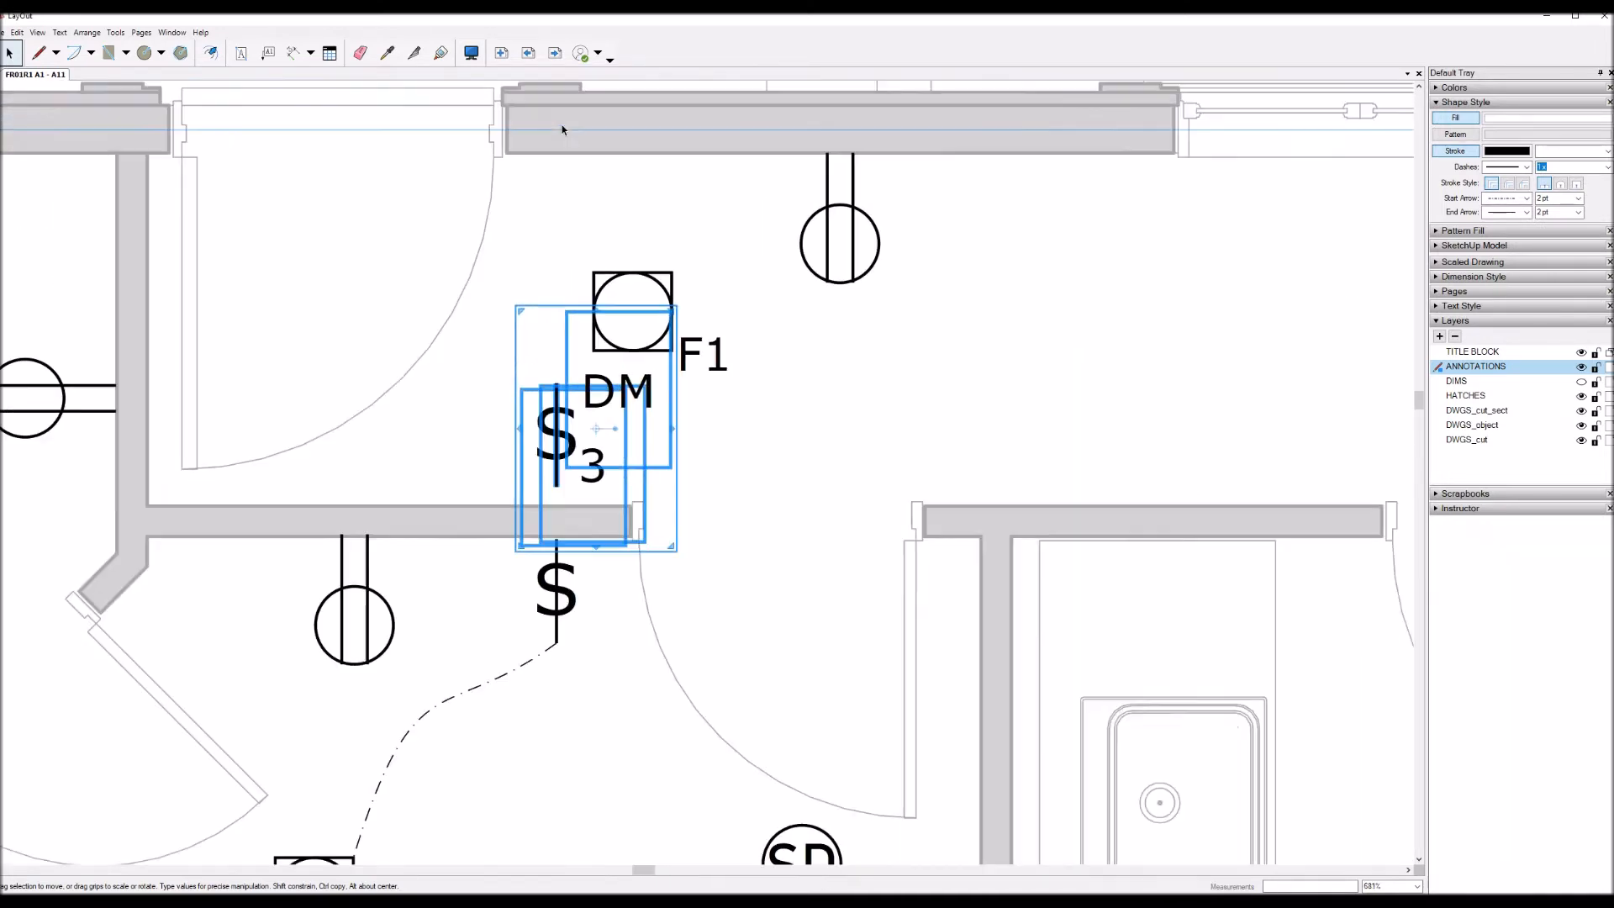
pyautogui.hotkey('shift', 'Up')
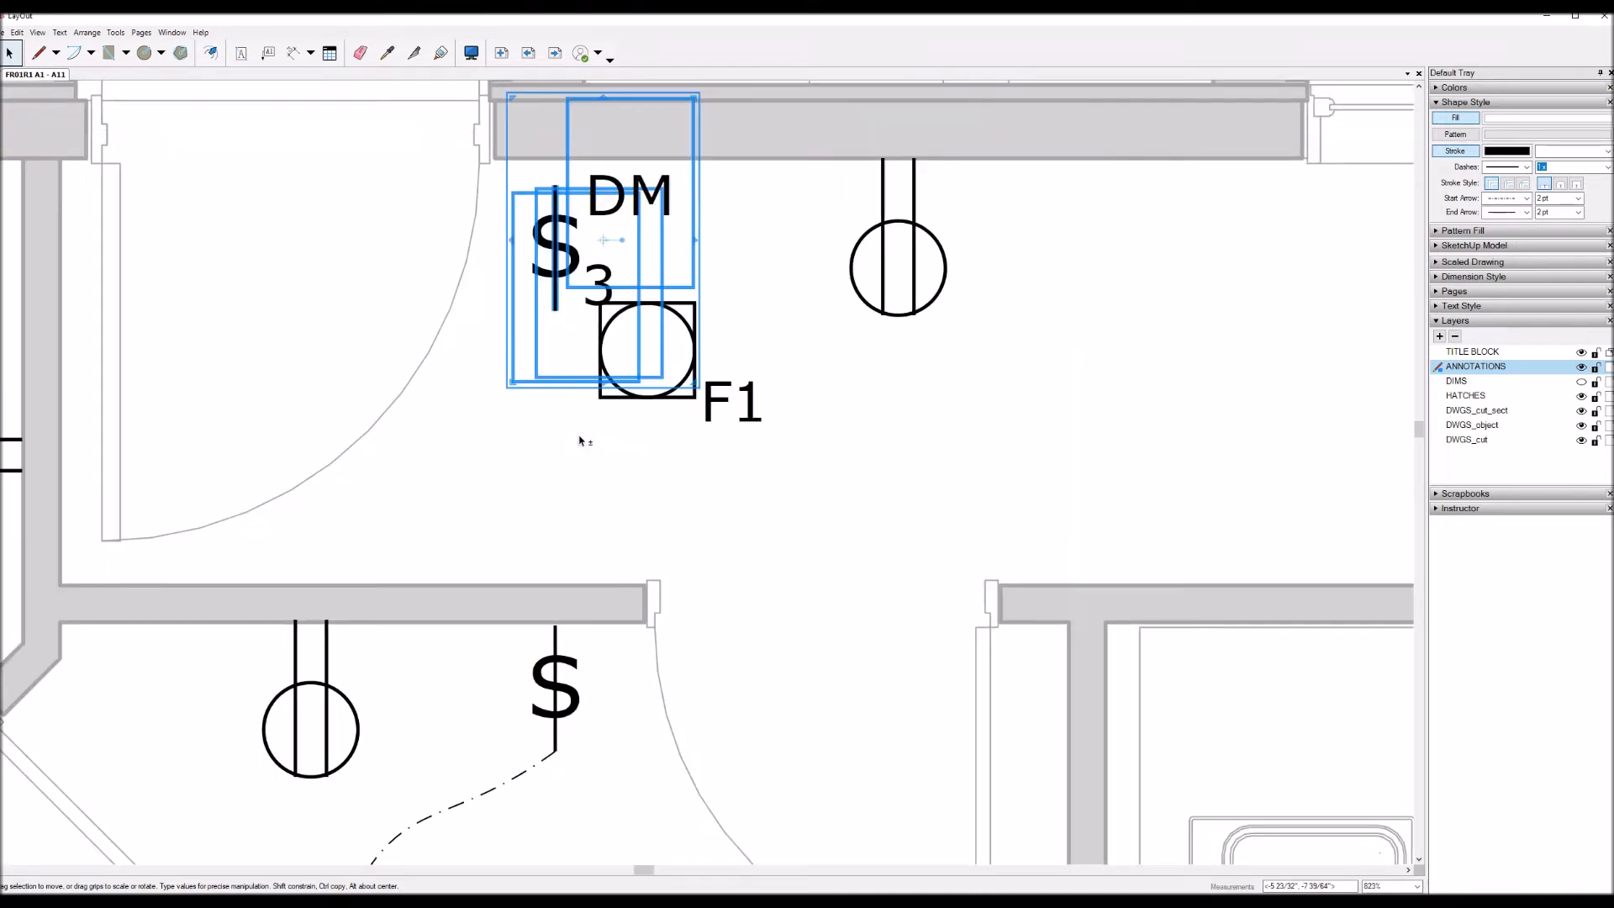
# Step: Delete the DM label from the copied switch group, and set the three-way switch against the exterior wall
pyautogui.doubleClick(580, 258)
pyautogui.click(588, 248)
pyautogui.press('Delete')
pyautogui.press('Escape')
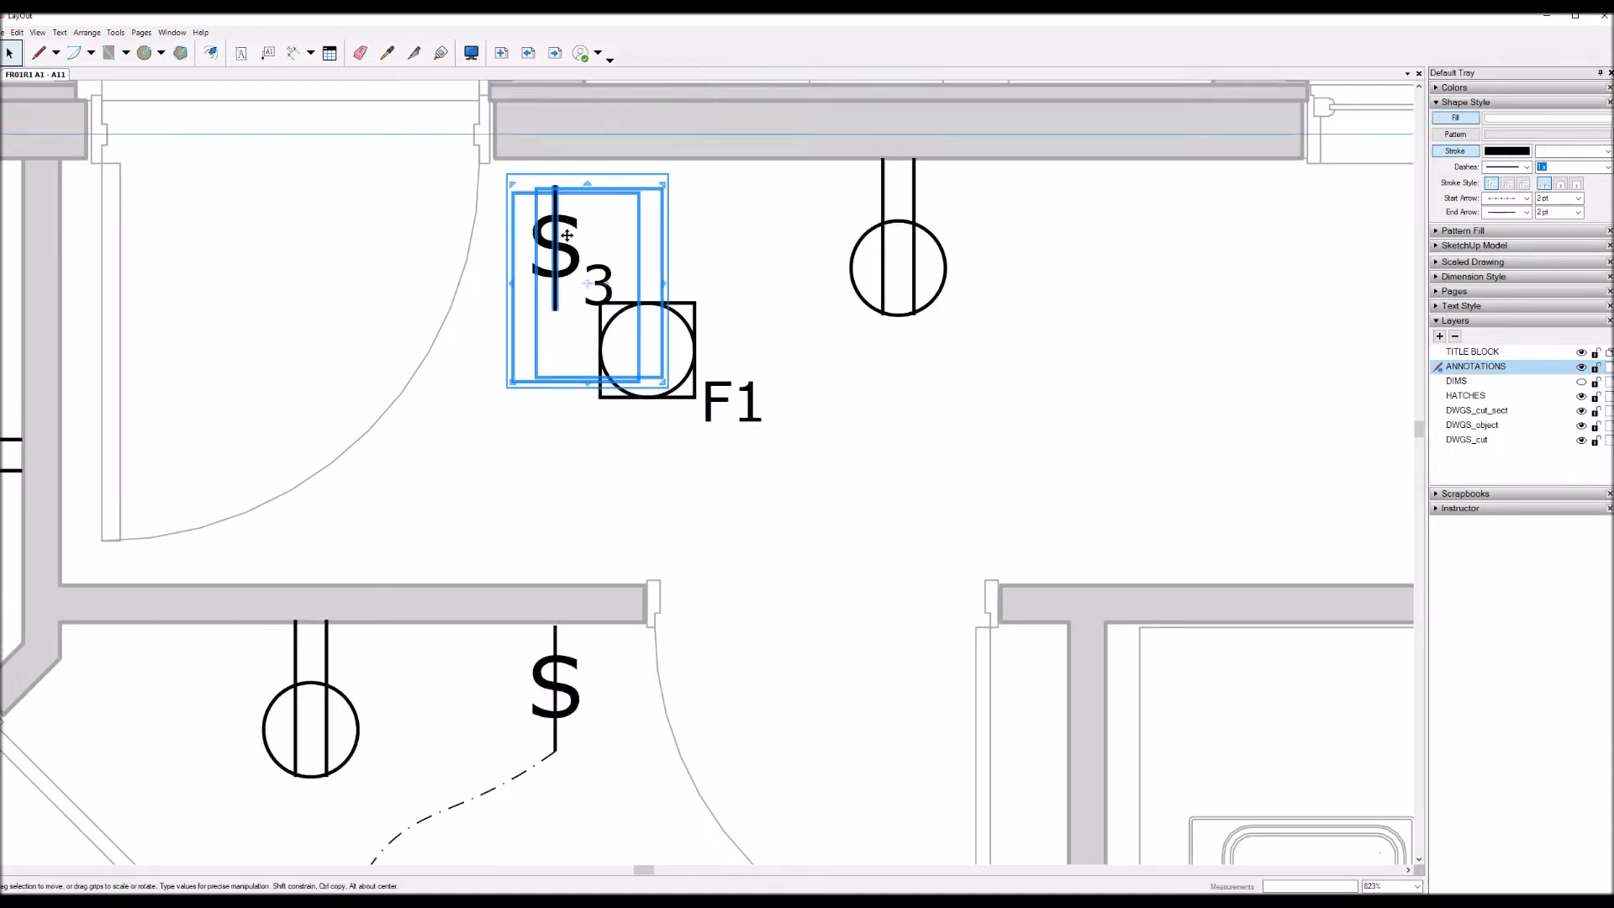
pyautogui.moveTo(568, 235); pyautogui.dragTo(597, 211)
pyautogui.scroll(-1, 534, 297)
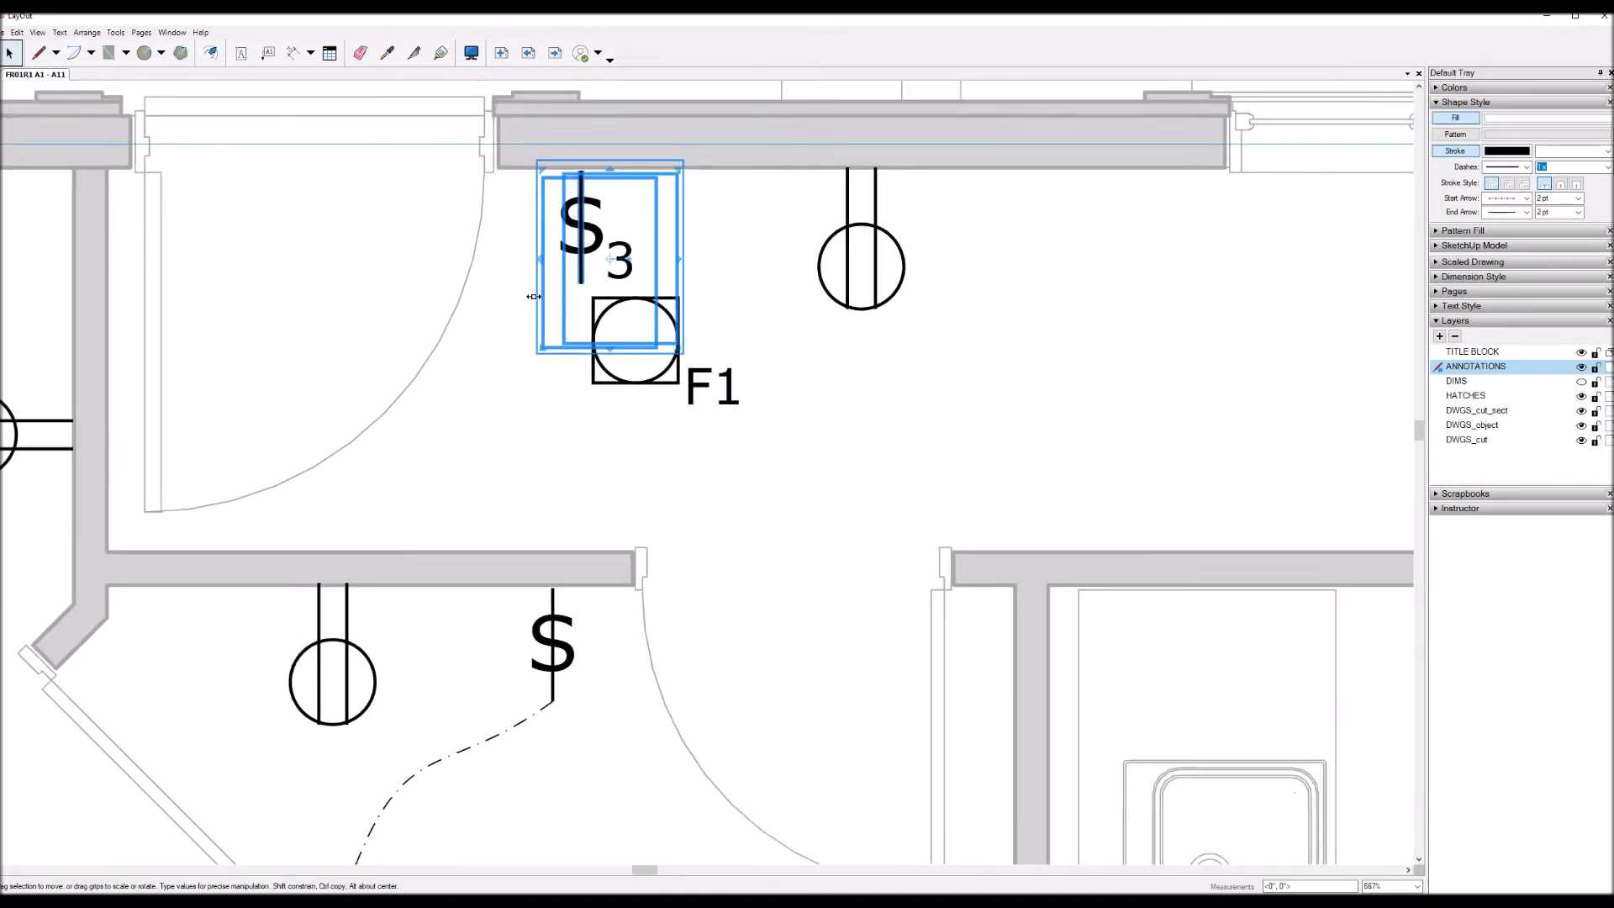
# Step: Copy the left bedroom's door switch up to the hallway's exterior wall, directly beside the three-way switch near the exterior door
pyautogui.scroll(-2, 533, 297)
pyautogui.click(548, 502)
pyautogui.hotkey('ctrl', 'c')
pyautogui.hotkey('ctrl', 'v')
pyautogui.hotkey('shift', 'Up')
pyautogui.hotkey('shift', 'Up')
pyautogui.hotkey('shift', 'Up')
pyautogui.hotkey('shift', 'Up')
pyautogui.hotkey('shift', 'Down')
pyautogui.press('Up')
pyautogui.press('Up')
pyautogui.press('Up')
pyautogui.press('Up')
pyautogui.press('Up')
pyautogui.press('Up')
pyautogui.press('Up')
pyautogui.press('Up')
pyautogui.press('Up')
pyautogui.press('Up')
pyautogui.press('Up')
pyautogui.press('Left')
pyautogui.press('Left')
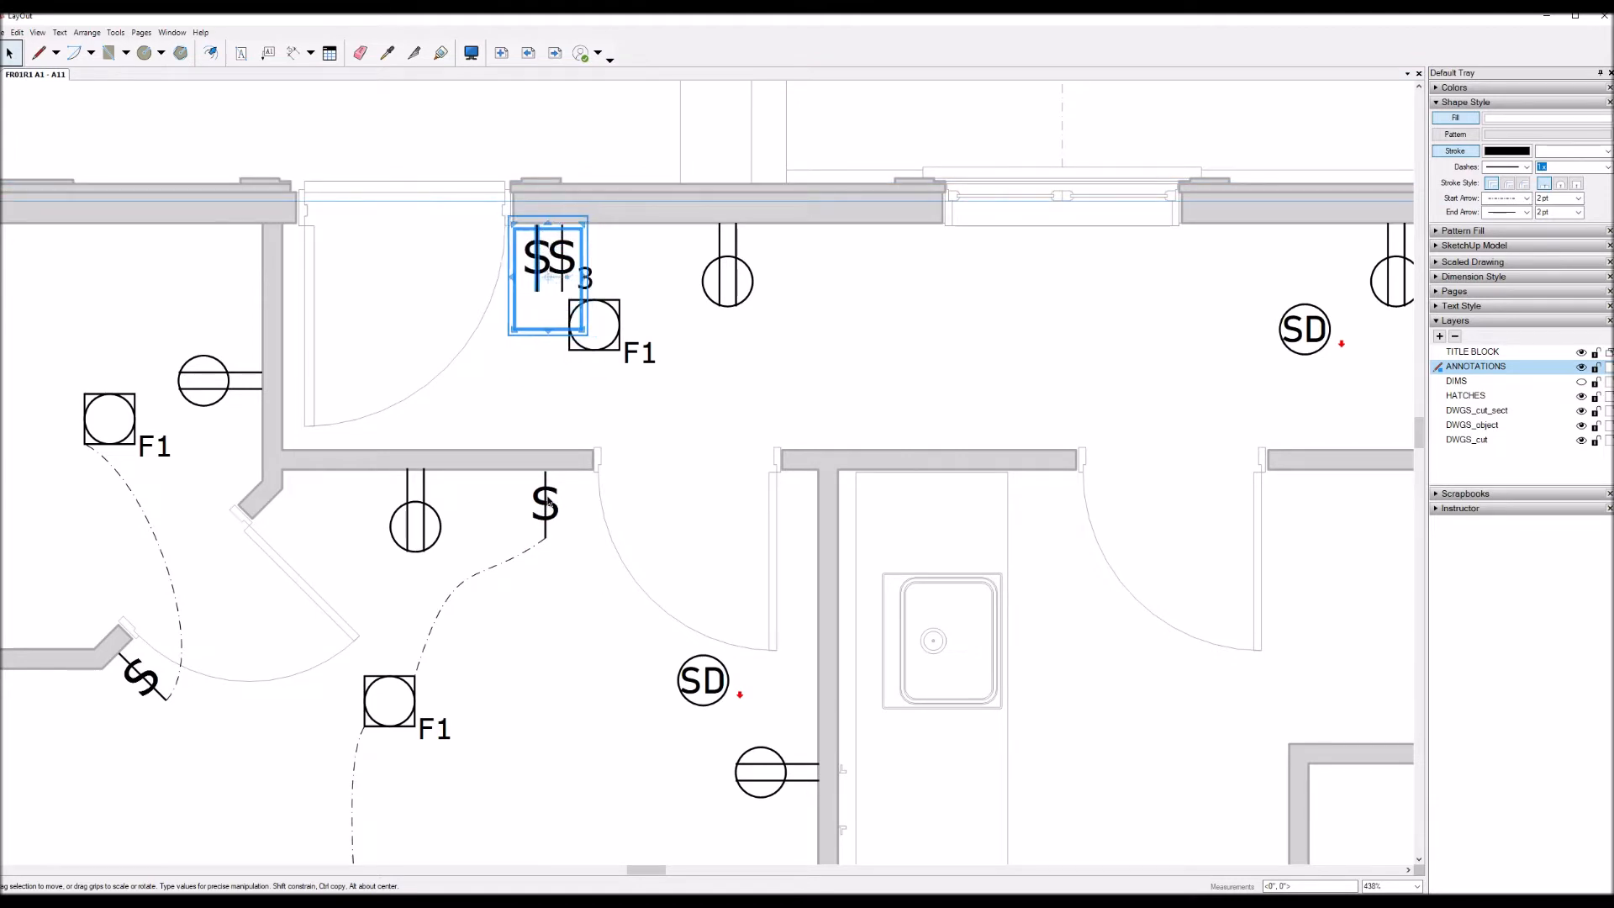
# Step: Copy the wall-mounted F1 light symbol to the outside of the left exterior door, rotated to fit the exterior wall
pyautogui.scroll(-7, 526, 220)
pyautogui.click(885, 745)
pyautogui.keyDown('ctrl'); pyautogui.moveTo(884, 746); pyautogui.dragTo(664, 281); pyautogui.keyUp('ctrl')
pyautogui.scroll(5, 509, 254)
pyautogui.moveTo(651, 404); pyautogui.dragTo(640, 371)
# Step: Draw a curved dashed wiring line from the single switch at the left exterior door to the outdoor wall light
pyautogui.press('l')
pyautogui.moveTo(469, 529); pyautogui.dragTo(463, 527)
pyautogui.moveTo(430, 361); pyautogui.dragTo(471, 327)
pyautogui.click(573, 376)
pyautogui.press('space')
pyautogui.scroll(-4, 452, 360)
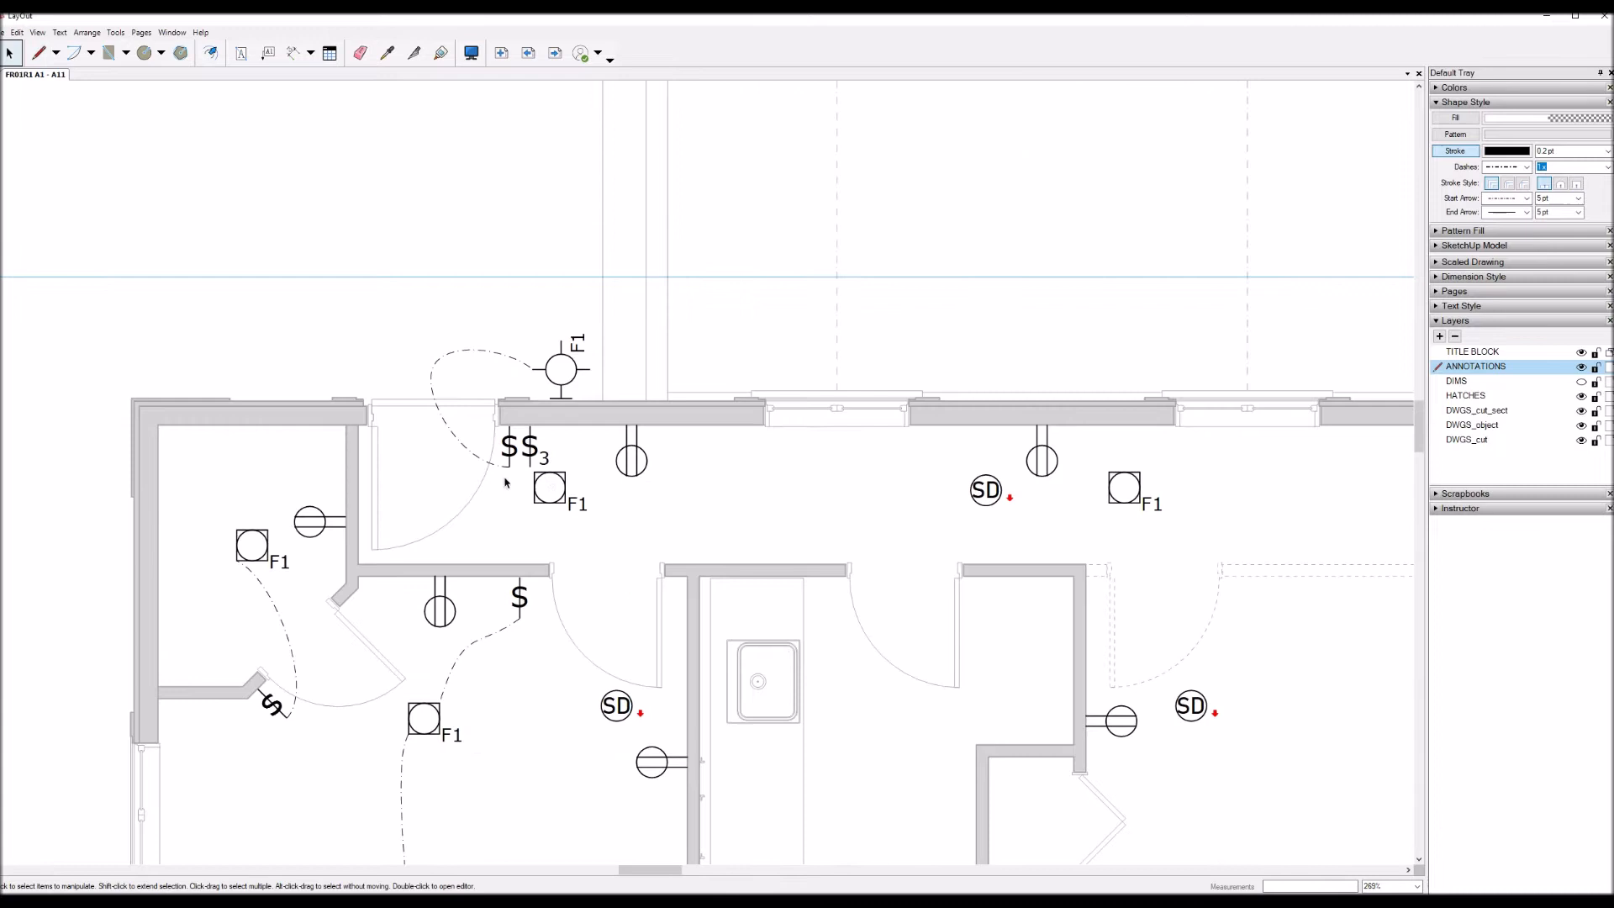
# Step: Draw a short curved dashed wiring line from the left door's three-way switch to the adjacent hallway light
pyautogui.press('l')
pyautogui.moveTo(531, 467); pyautogui.dragTo(559, 497)
pyautogui.press('space')
pyautogui.scroll(-7, 445, 495)
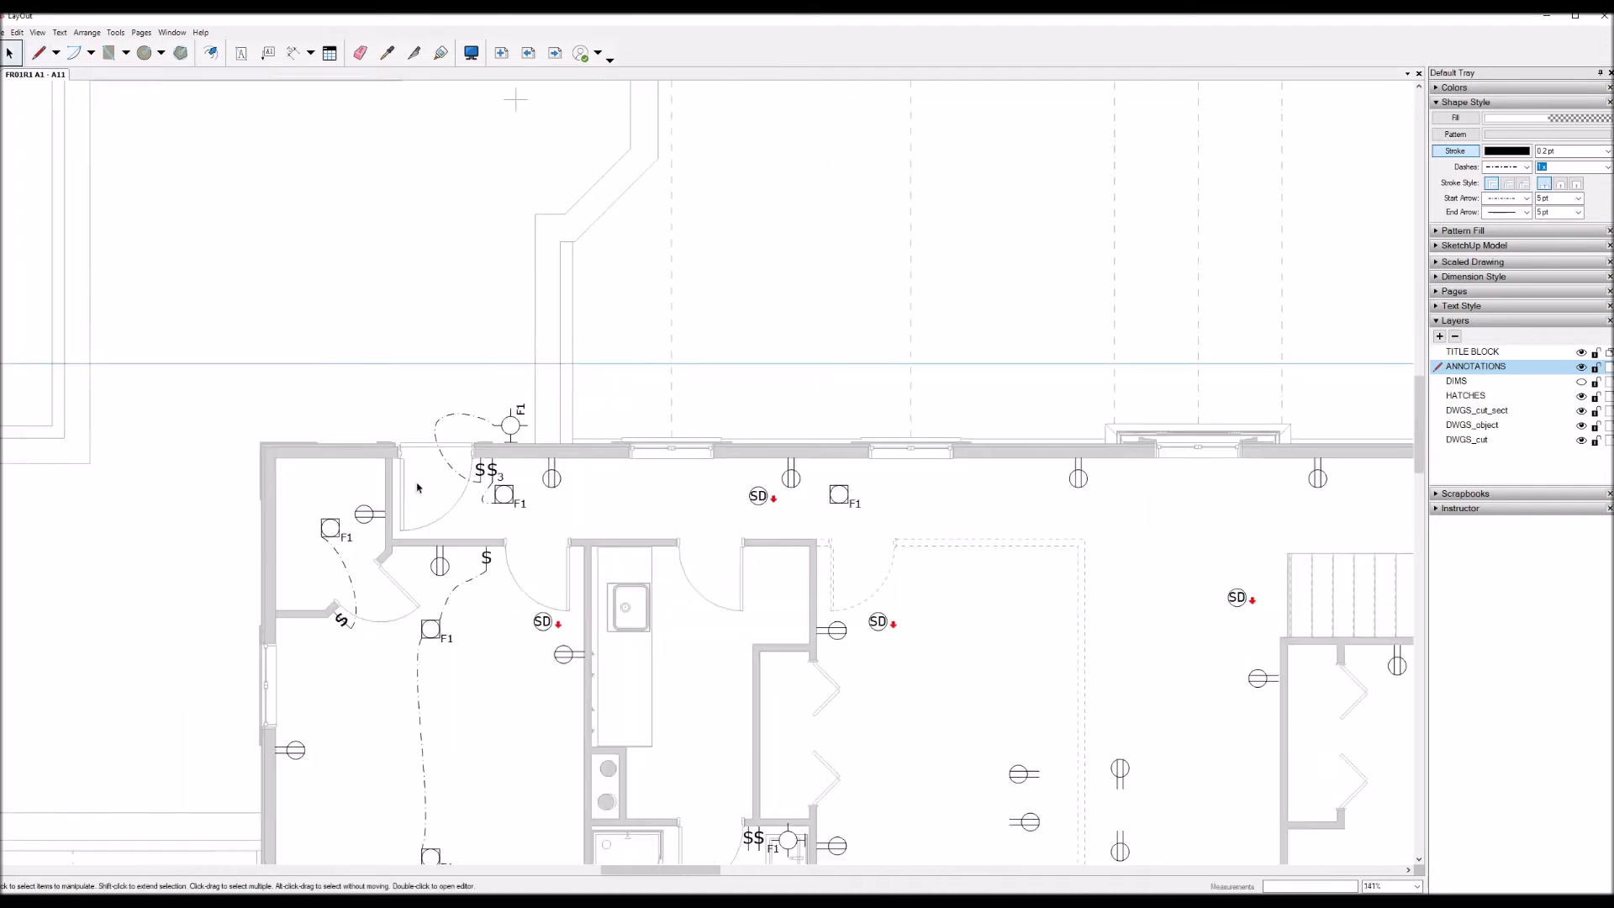
pyautogui.scroll(2, 622, 509)
pyautogui.scroll(1, 430, 484)
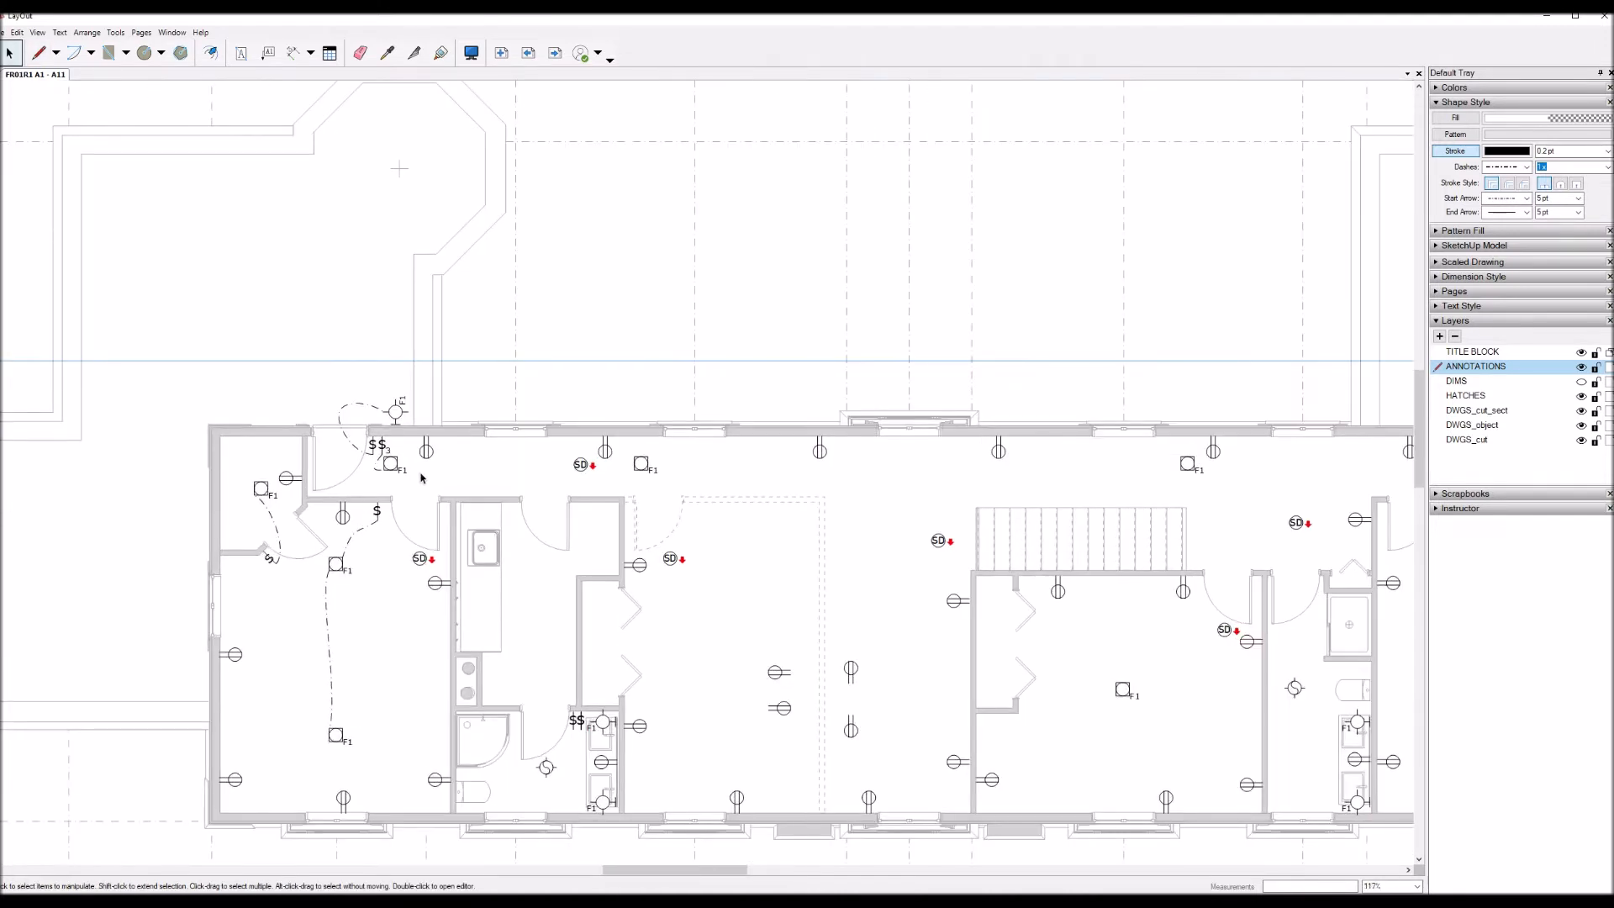
pyautogui.click(376, 449)
pyautogui.hotkey('ctrl', 'c')
pyautogui.hotkey('ctrl', 'v')
pyautogui.hotkey('shift', 'Right')
pyautogui.hotkey('shift', 'Right')
pyautogui.hotkey('shift', 'Right')
pyautogui.hotkey('shift', 'Right')
pyautogui.hotkey('shift', 'Right')
pyautogui.hotkey('shift', 'Right')
pyautogui.hotkey('shift', 'Right')
pyautogui.hotkey('shift', 'Right')
pyautogui.hotkey('shift', 'Right')
pyautogui.hotkey('shift', 'Right')
pyautogui.hotkey('shift', 'Right')
pyautogui.hotkey('shift', 'Right')
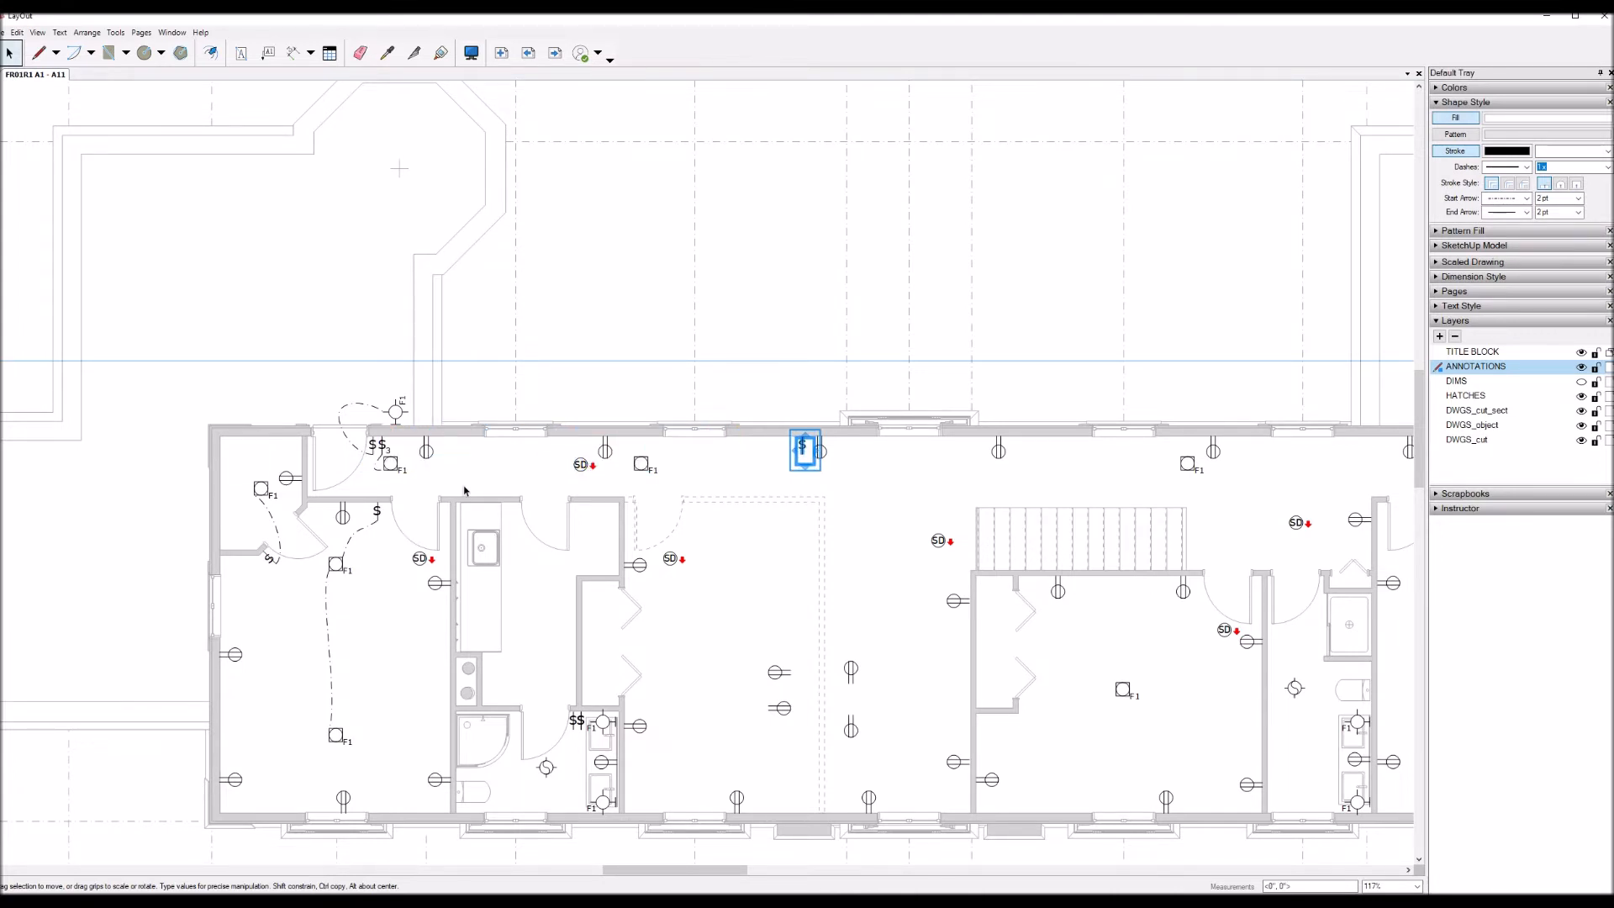
pyautogui.scroll(1, 464, 487)
pyautogui.click(306, 475)
pyautogui.click(360, 431)
pyautogui.hotkey('ctrl', 'c')
pyautogui.hotkey('ctrl', 'v')
pyautogui.hotkey('shift', 'Right')
pyautogui.hotkey('shift', 'Right')
pyautogui.hotkey('shift', 'Right')
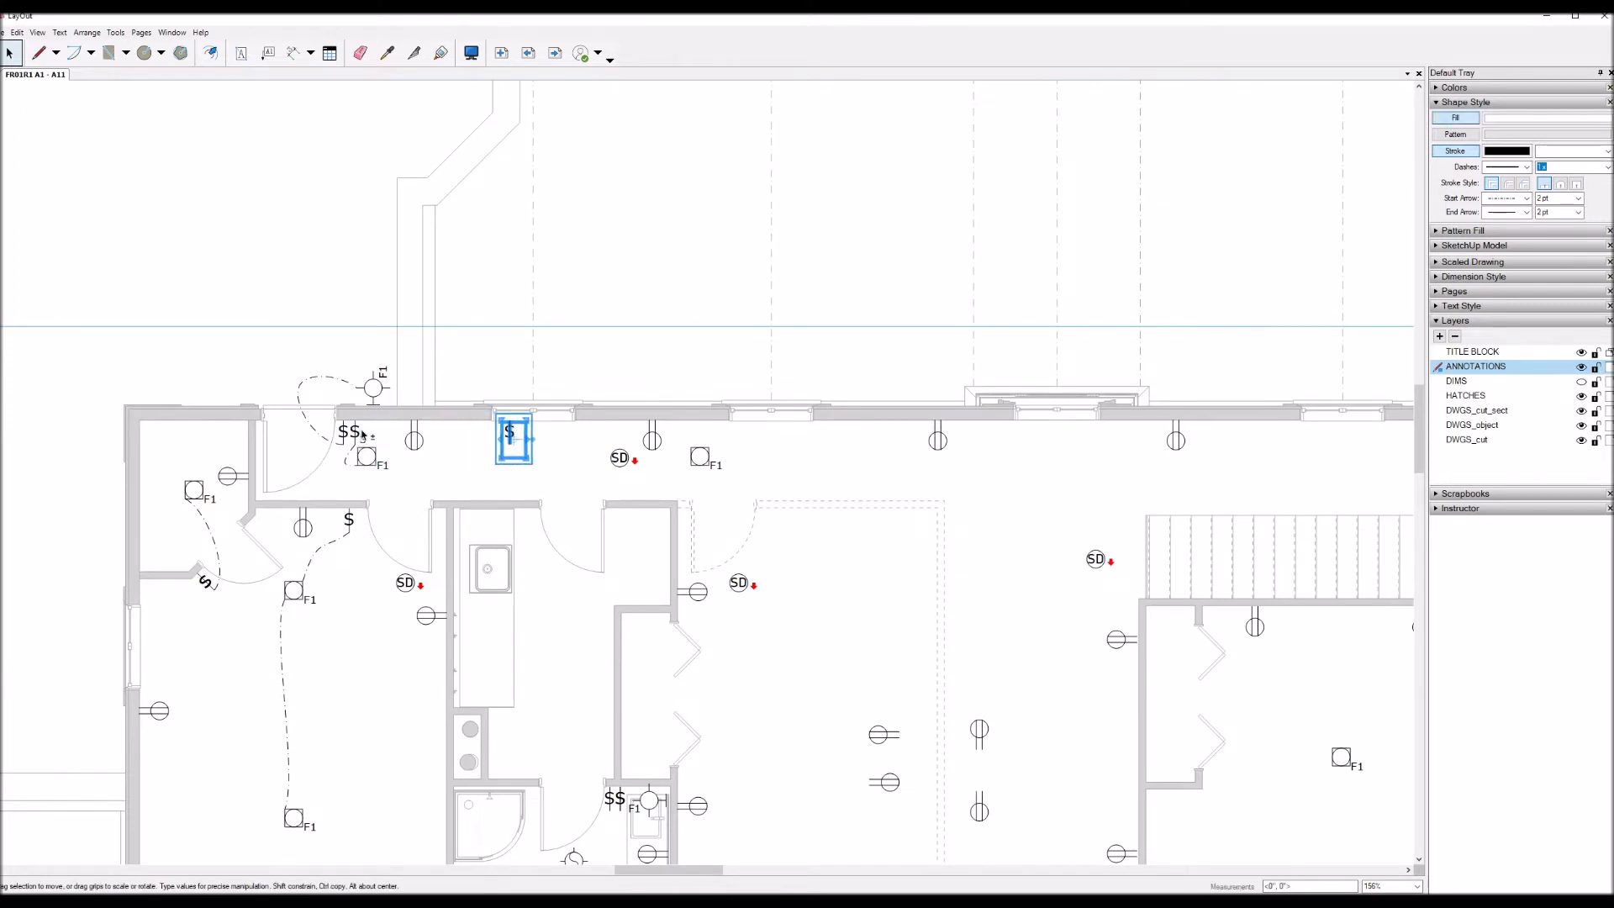
pyautogui.press('Delete')
# Step: Copy the left three-way switch along the hallway's exterior wall to just left of the third outlet
pyautogui.scroll(3, 362, 434)
pyautogui.click(366, 438)
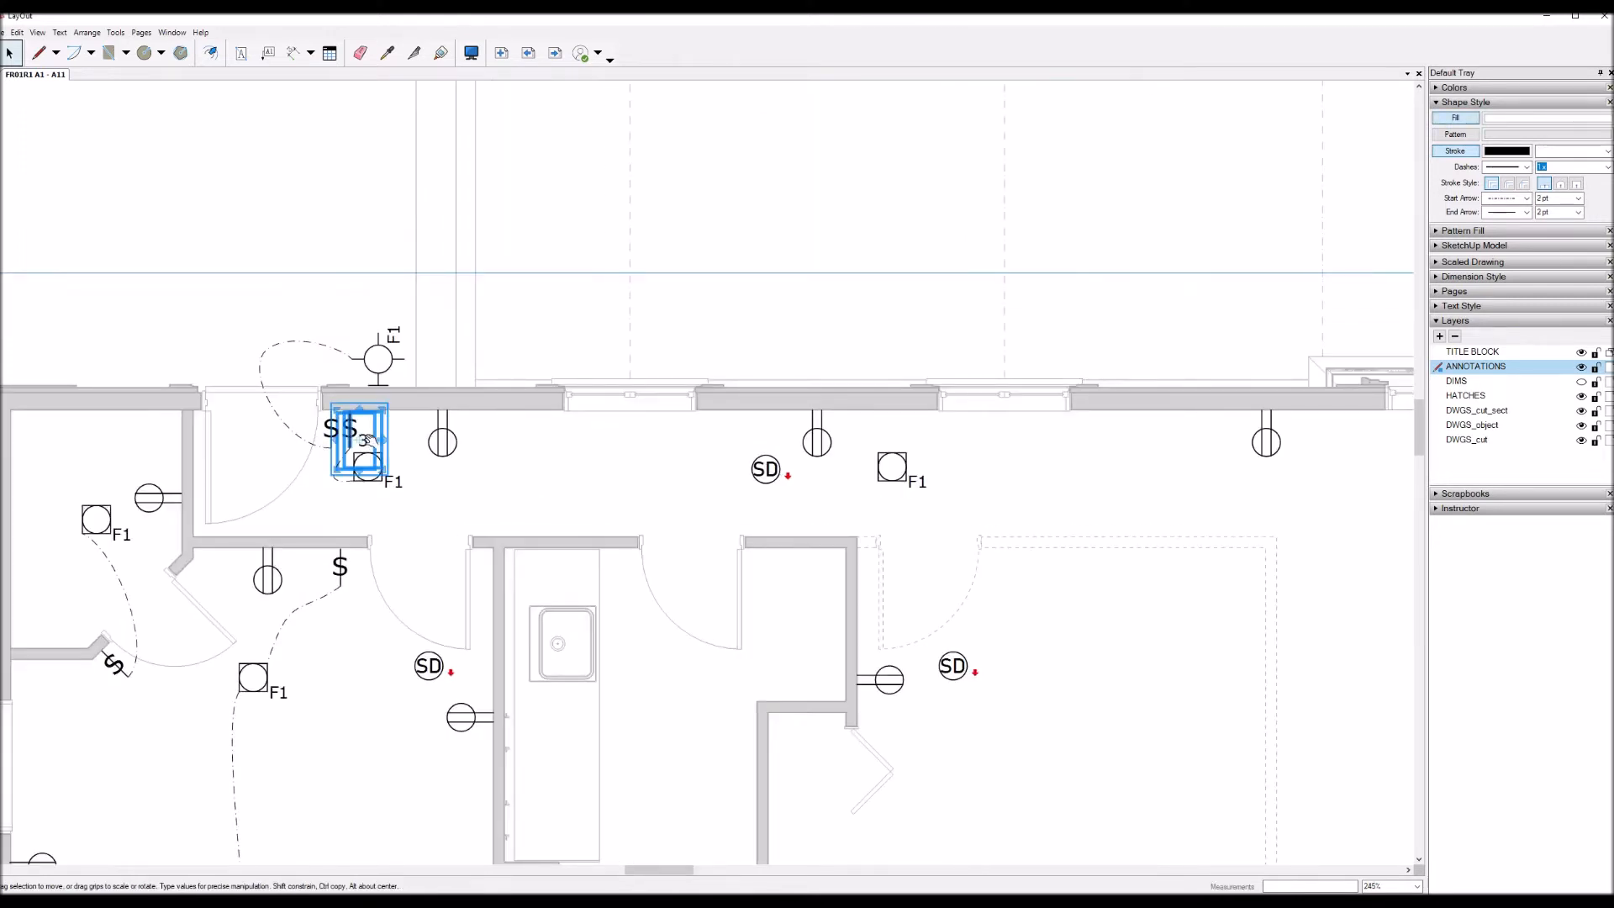
pyautogui.hotkey('ctrl', 'c')
pyautogui.hotkey('ctrl', 'v')
pyautogui.hotkey('shift', 'Right')
pyautogui.hotkey('shift', 'Right')
pyautogui.hotkey('shift', 'Right')
pyautogui.hotkey('shift', 'Right')
pyautogui.hotkey('shift', 'Right')
pyautogui.hotkey('shift', 'Right')
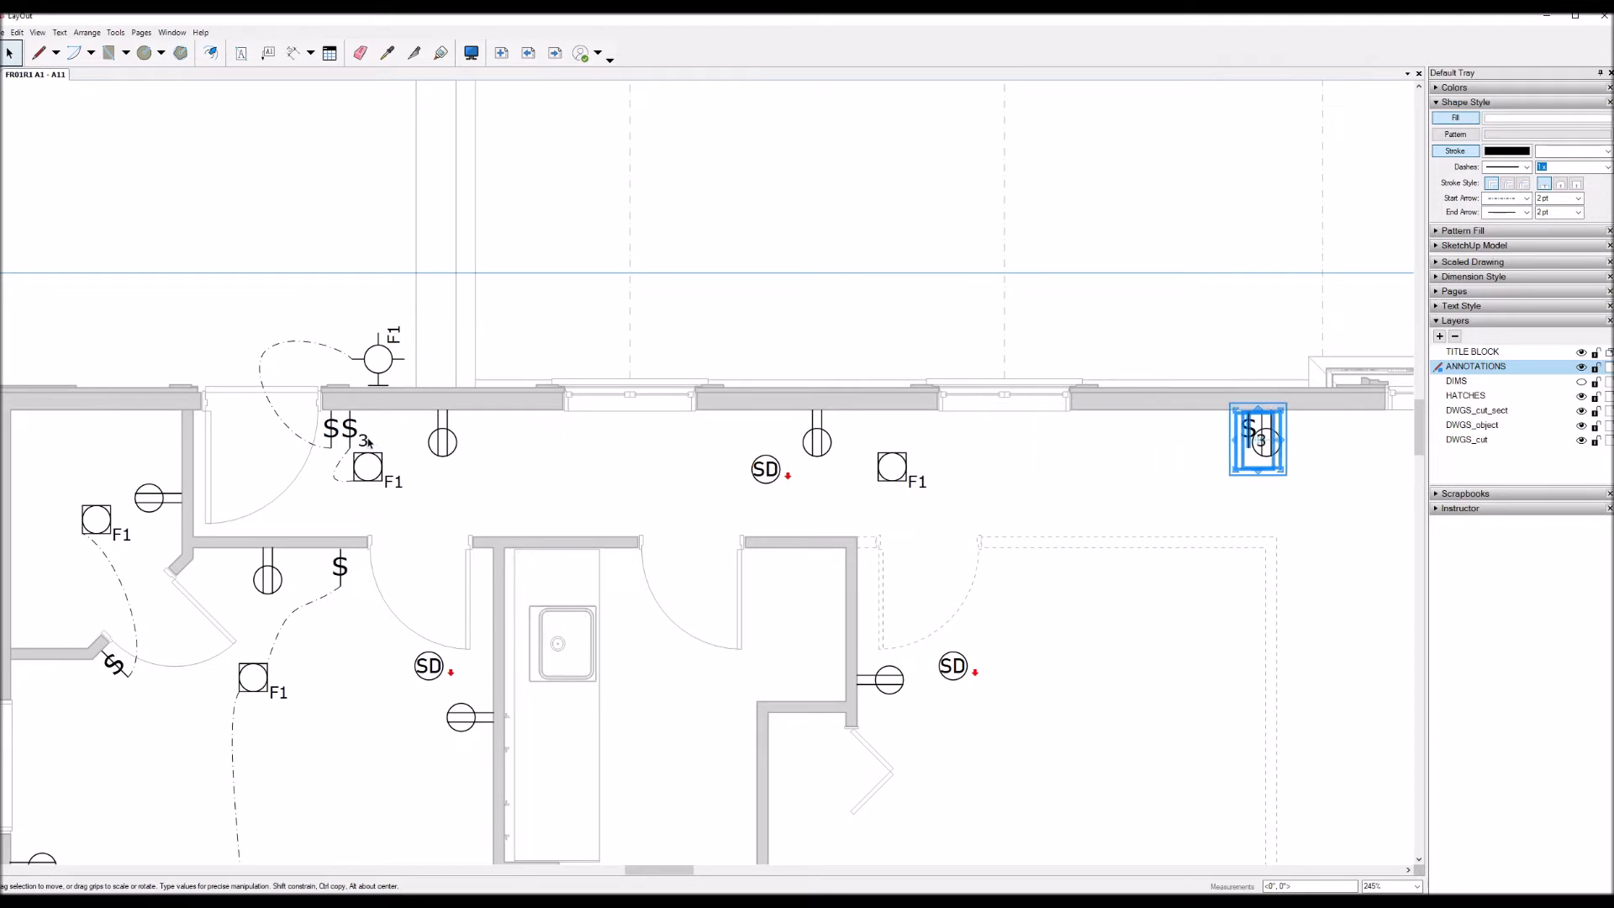
pyautogui.press('Left')
pyautogui.press('Left')
pyautogui.press('Left')
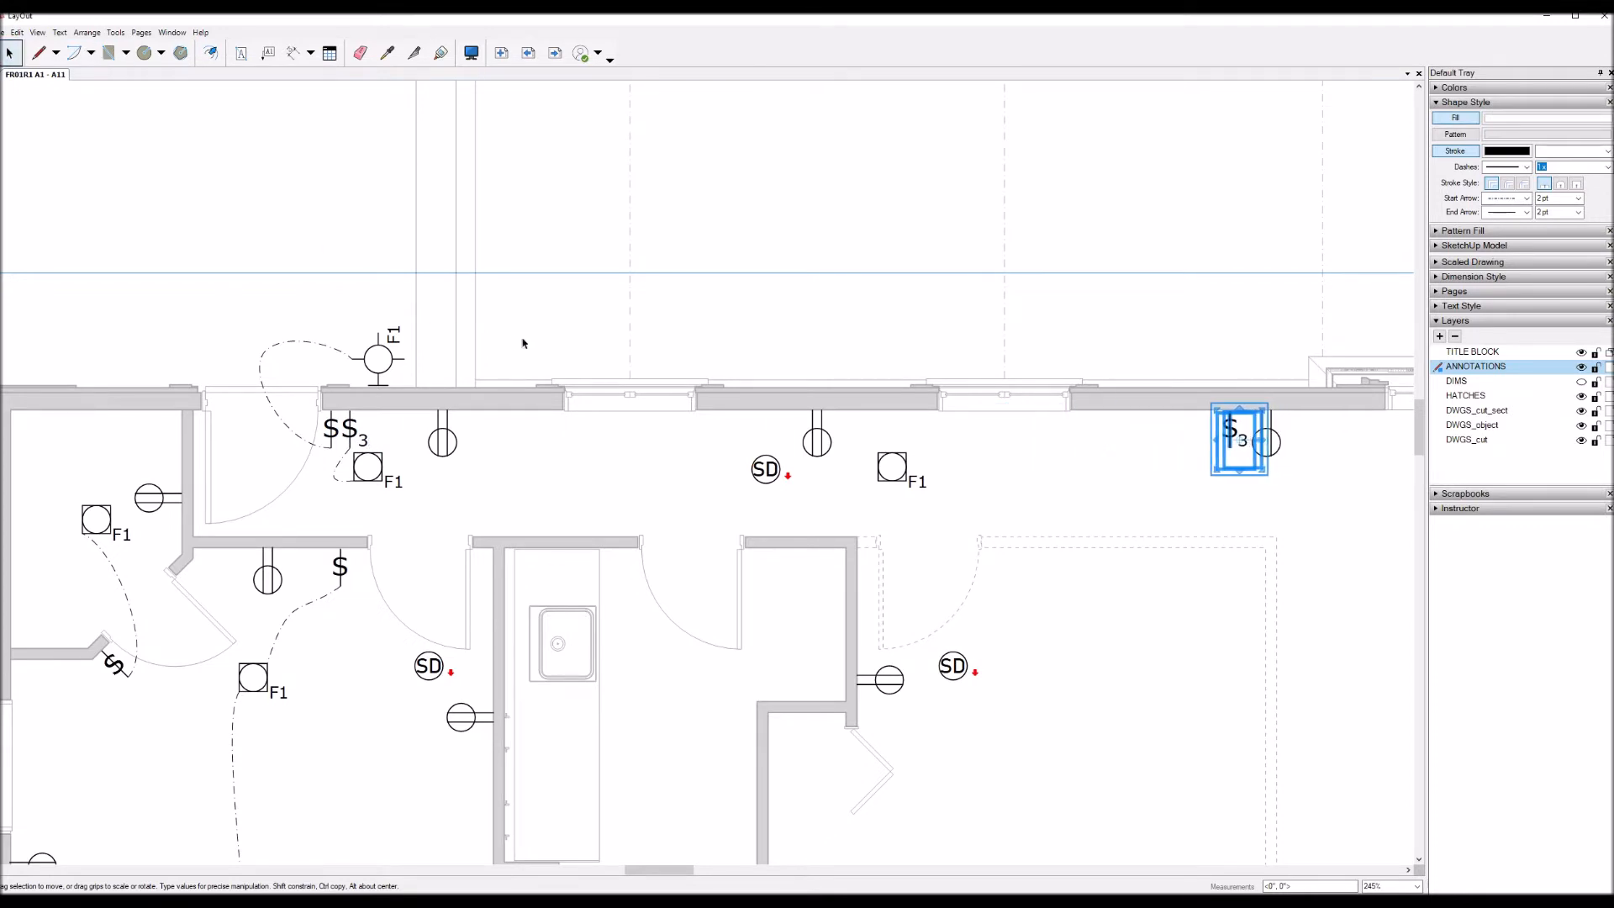
# Step: Draw a curved dashed wiring line from the copied three-way switch to the second hallway light
pyautogui.press('l')
pyautogui.moveTo(1228, 448); pyautogui.dragTo(1214, 458)
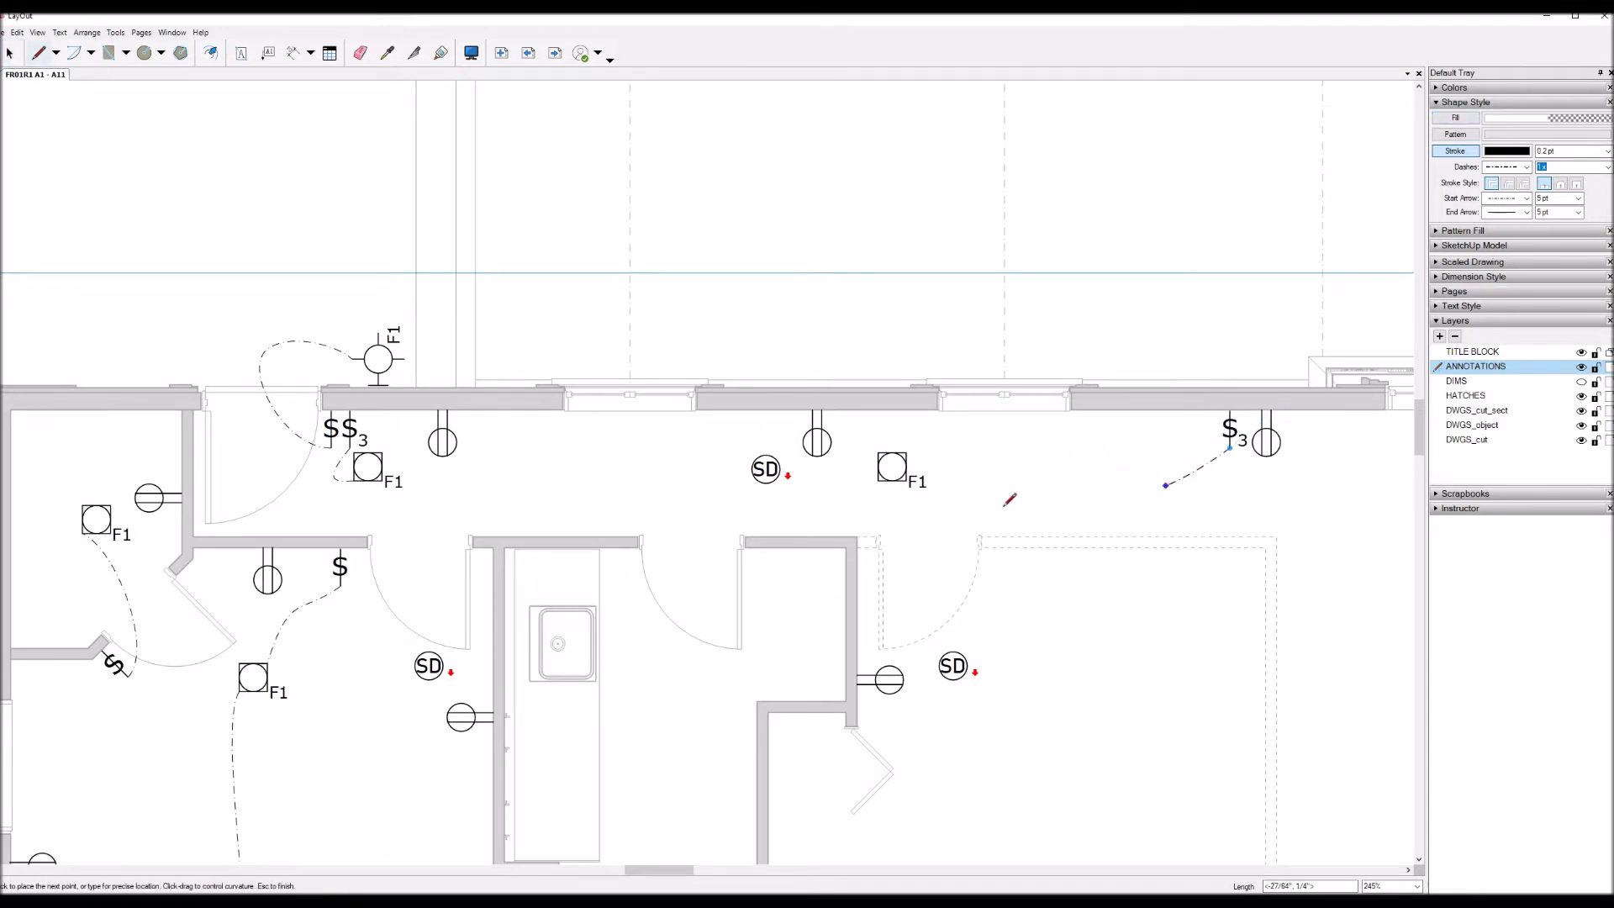
pyautogui.moveTo(907, 453); pyautogui.dragTo(838, 474)
pyautogui.press('space')
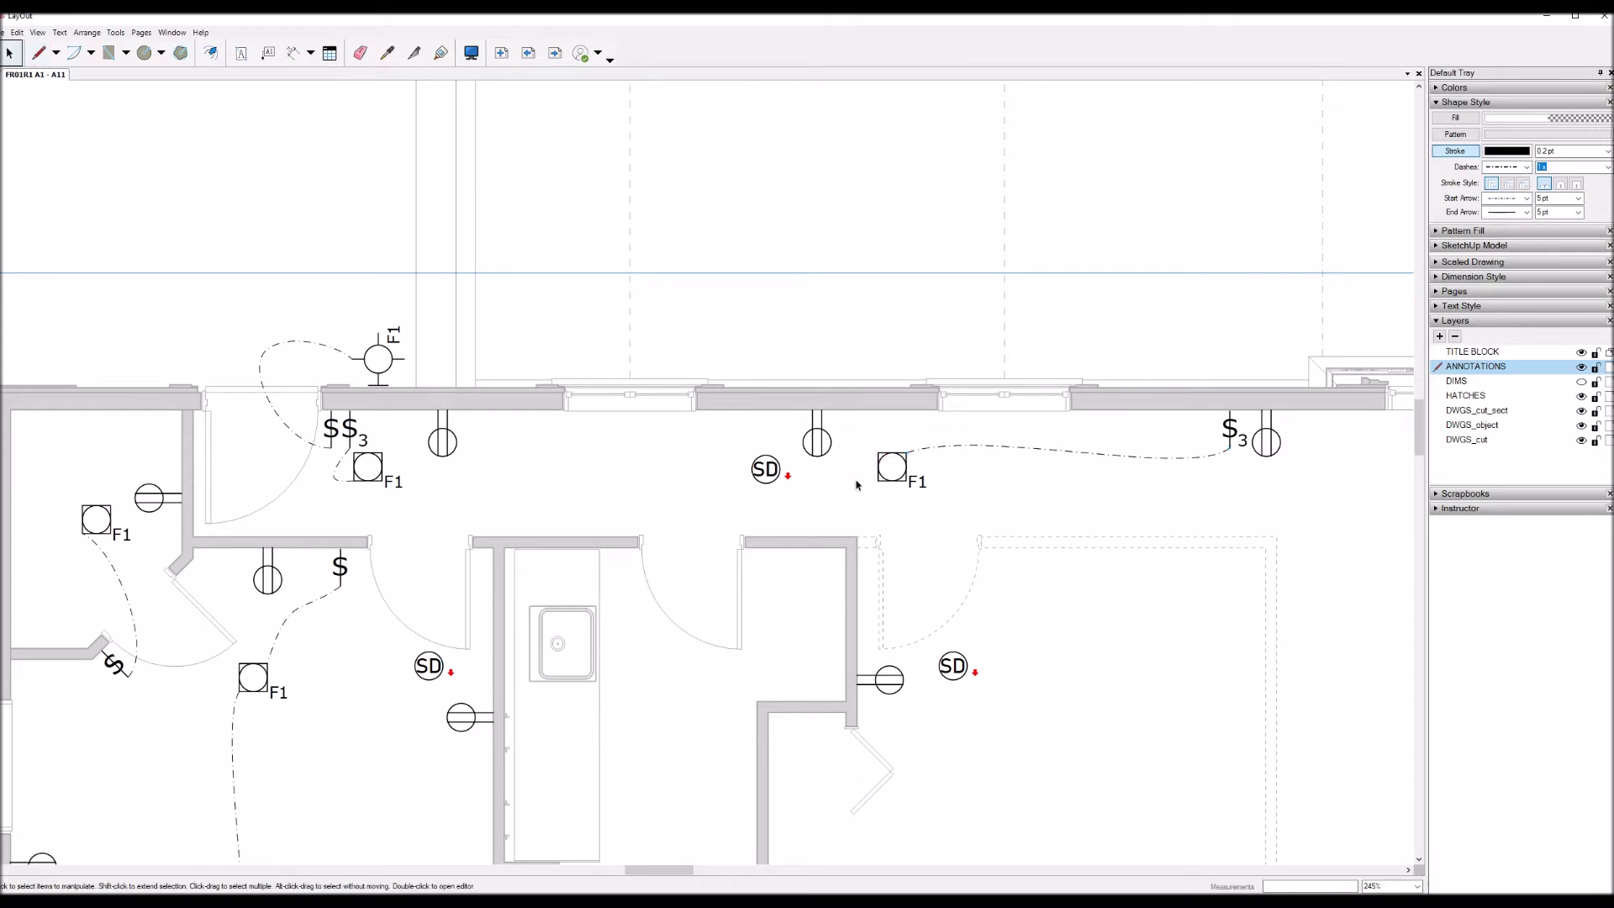
# Step: Draw a curved dashed wiring line from the second hallway light back to the light by the left exterior door
pyautogui.press('l')
pyautogui.moveTo(879, 481); pyautogui.dragTo(774, 512)
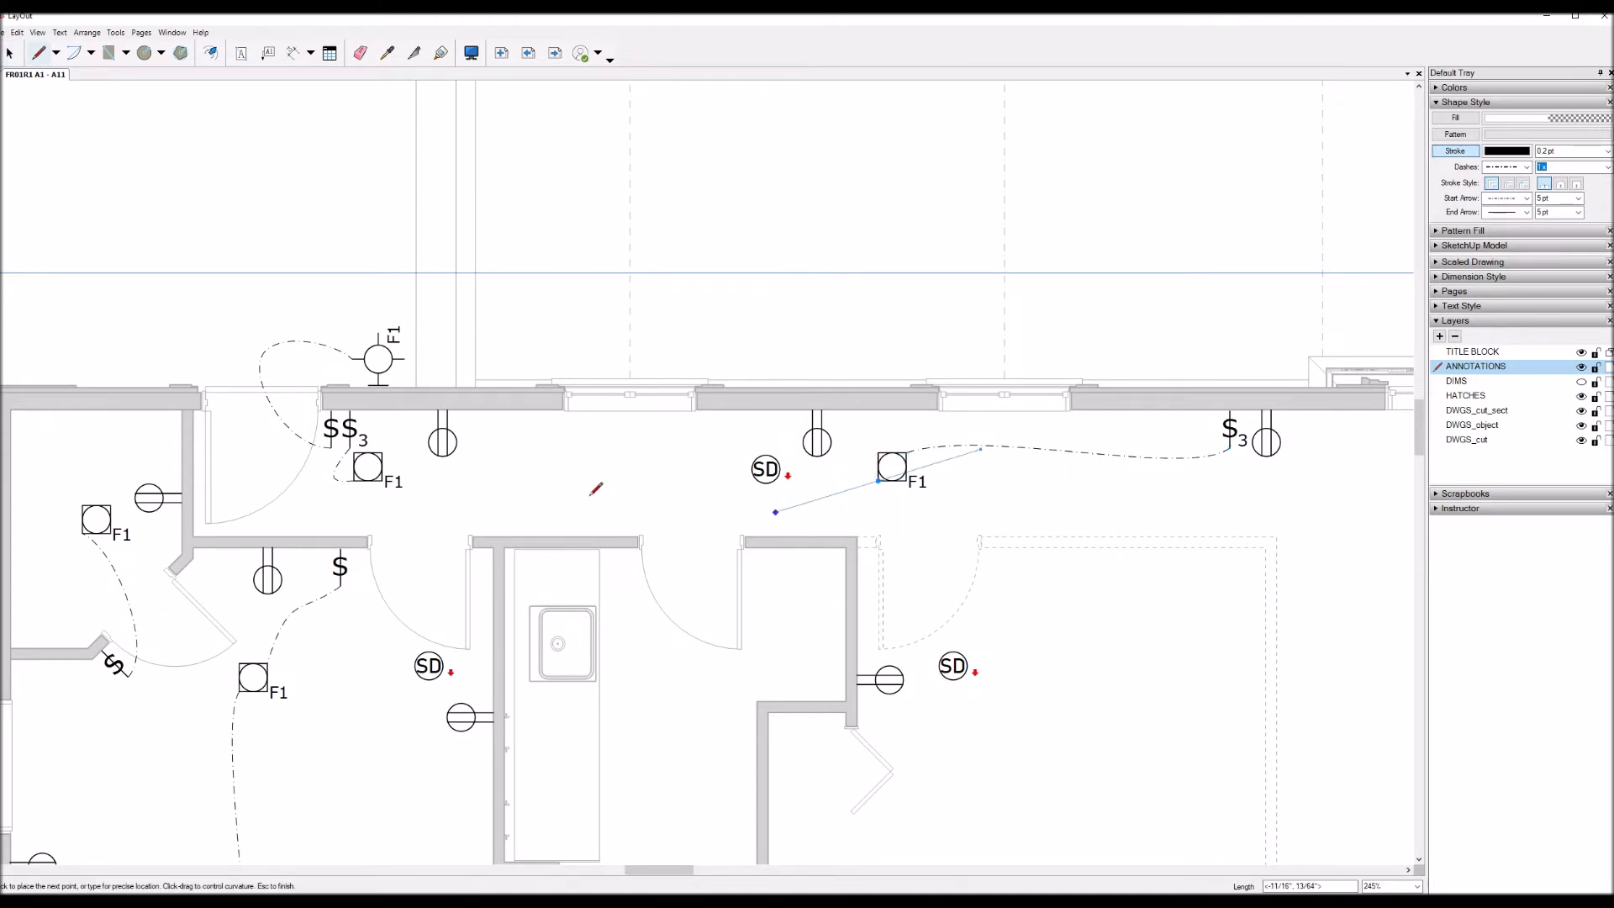
pyautogui.moveTo(382, 453); pyautogui.dragTo(371, 411)
pyautogui.press('space')
# Step: Copy the three-way switch farther along the exterior wall, to the right of the outlet opposite the staircase's left end
pyautogui.scroll(-6, 458, 498)
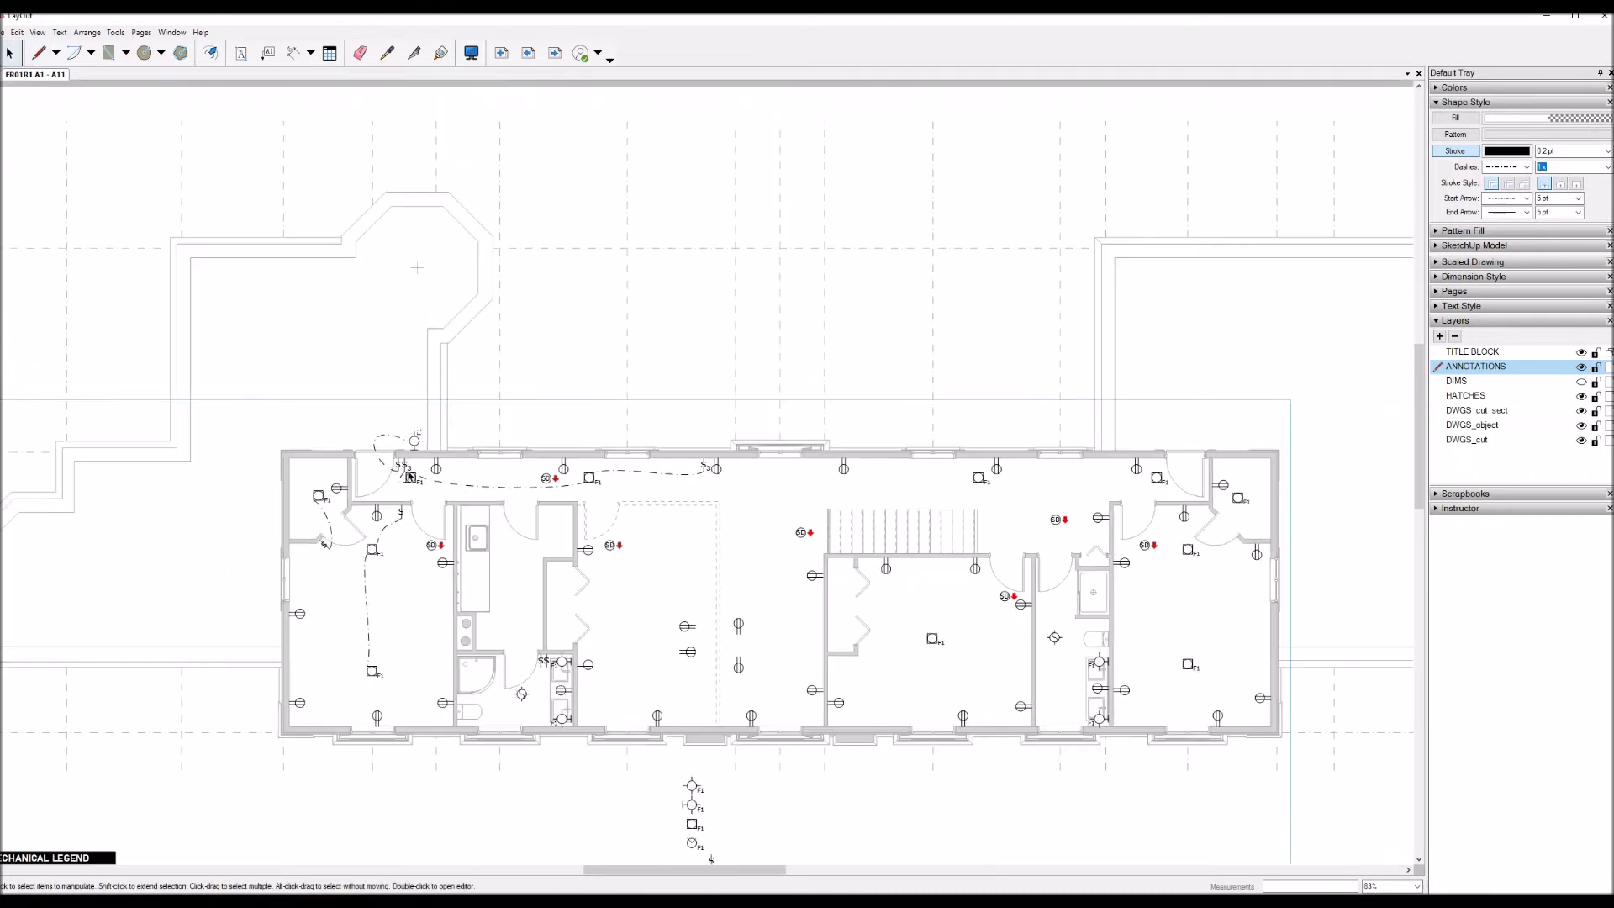
pyautogui.scroll(2, 849, 514)
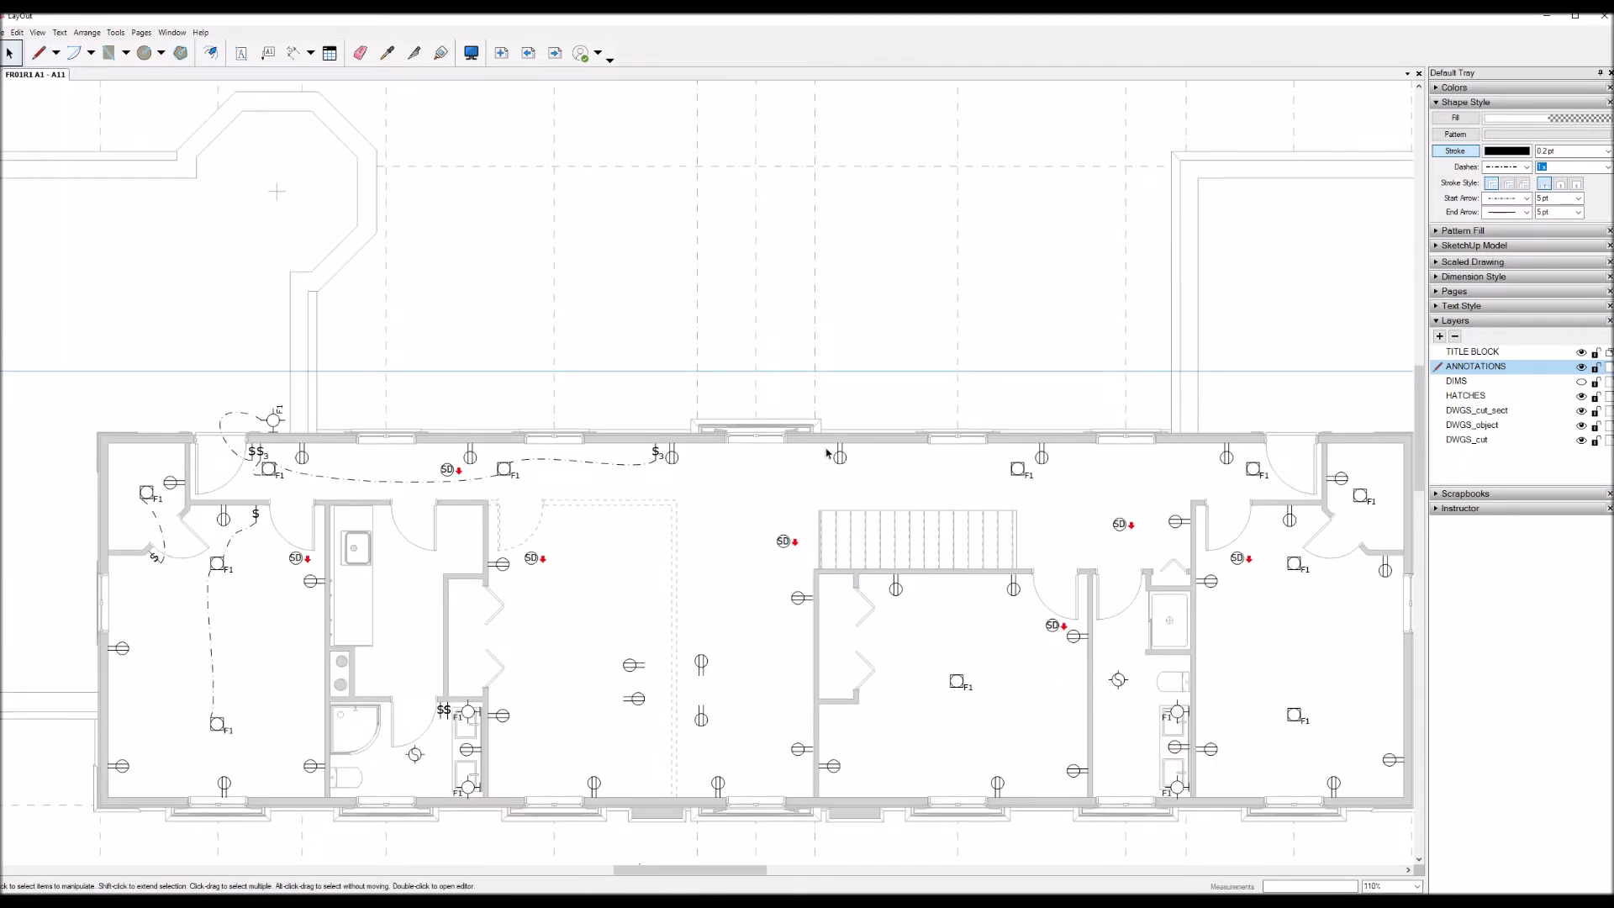
pyautogui.click(656, 453)
pyautogui.hotkey('shift', 'Right')
pyautogui.hotkey('shift', 'Right')
pyautogui.hotkey('shift', 'Right')
pyautogui.hotkey('shift', 'Right')
pyautogui.hotkey('shift', 'Right')
pyautogui.hotkey('shift', 'Right')
pyautogui.hotkey('shift', 'Right')
pyautogui.hotkey('shift', 'Right')
pyautogui.hotkey('shift', 'Right')
pyautogui.hotkey('shift', 'Right')
pyautogui.hotkey('shift', 'Right')
pyautogui.hotkey('shift', 'Right')
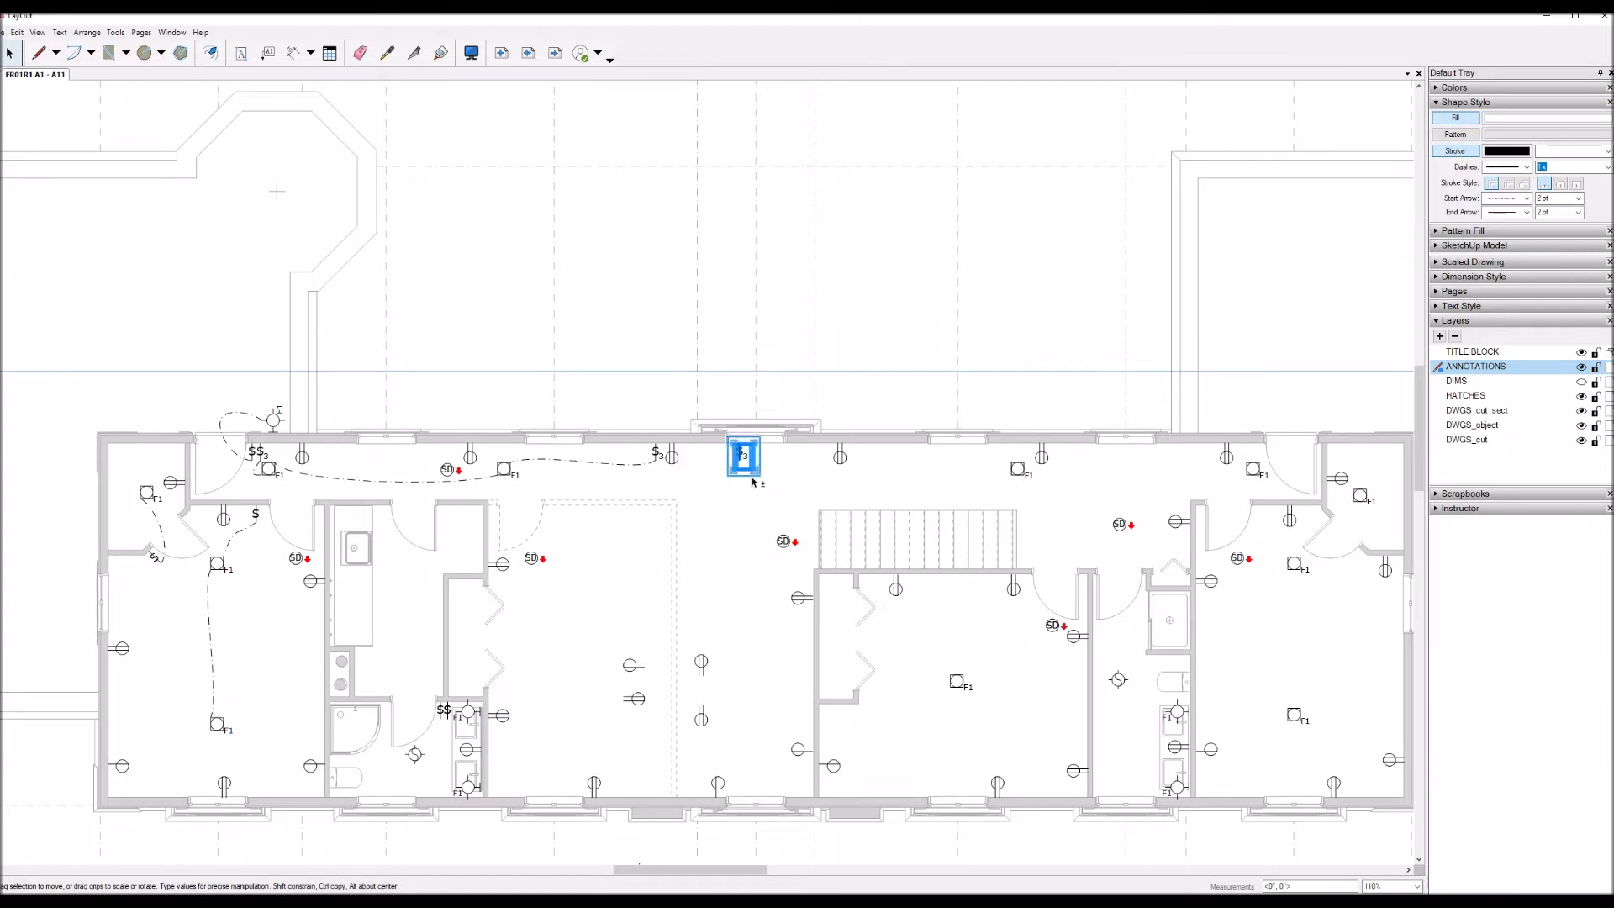
pyautogui.scroll(3, 1129, 472)
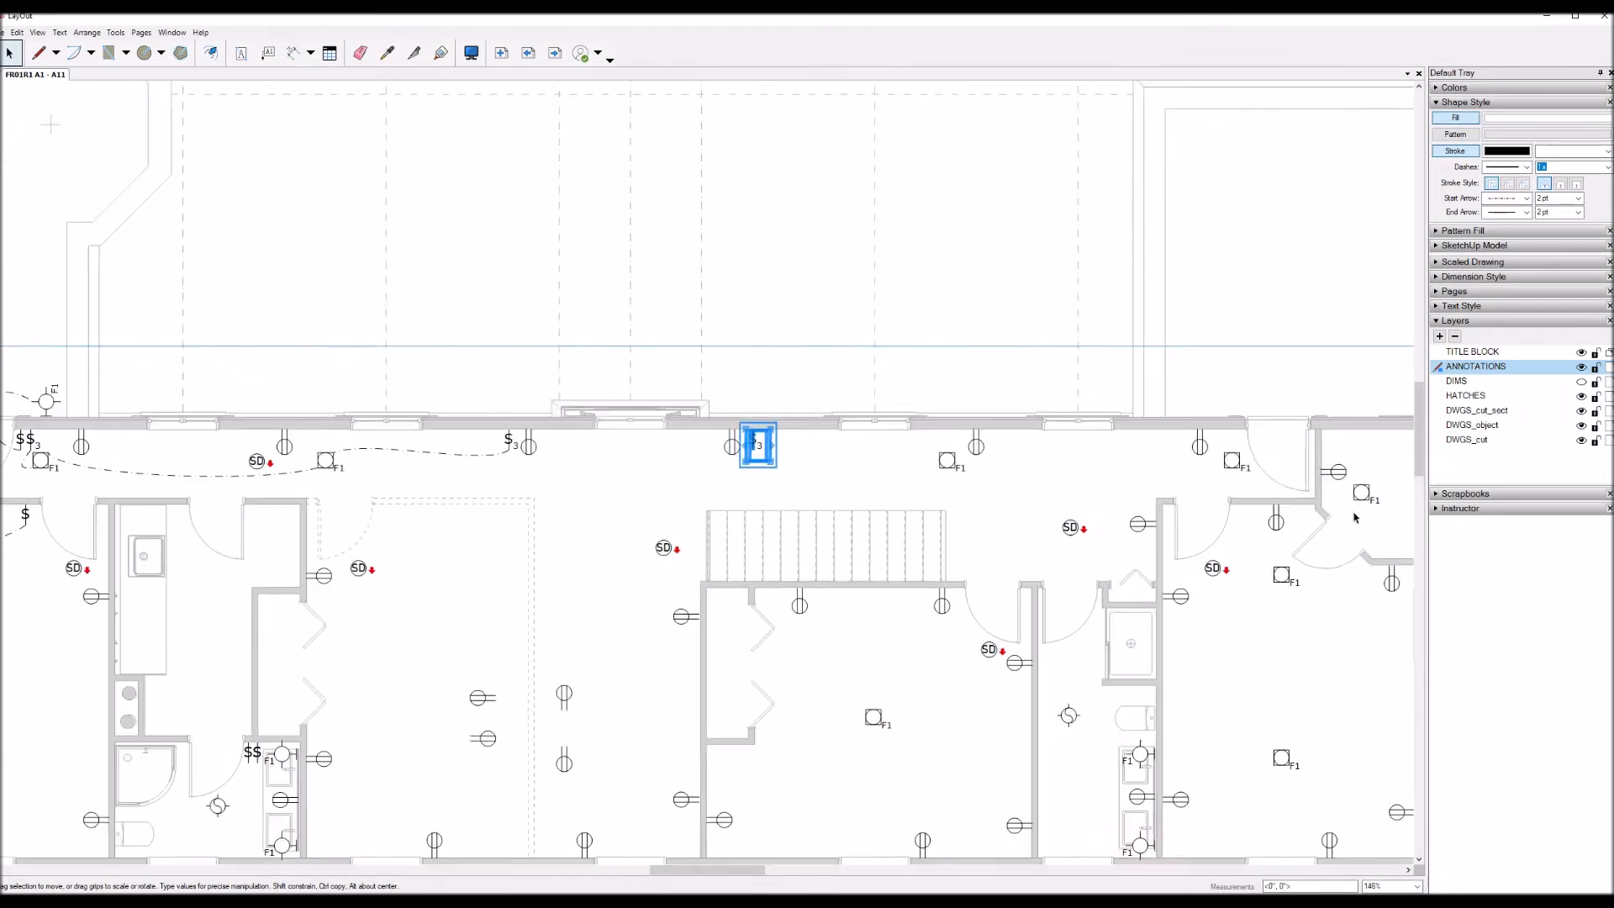
# Step: Copy the three-way switch to the hallway's right end, between the last outlet and the right exterior door
pyautogui.hotkey('shift', 'Right')
pyautogui.hotkey('shift', 'Right')
pyautogui.hotkey('shift', 'Right')
pyautogui.hotkey('shift', 'Right')
pyautogui.hotkey('shift', 'Right')
pyautogui.hotkey('shift', 'Right')
pyautogui.hotkey('shift', 'Right')
pyautogui.hotkey('shift', 'Right')
pyautogui.hotkey('shift', 'Right')
pyautogui.hotkey('shift', 'Right')
pyautogui.hotkey('shift', 'Right')
pyautogui.hotkey('shift', 'Right')
pyautogui.hotkey('shift', 'Right')
pyautogui.hotkey('shift', 'Right')
pyautogui.hotkey('shift', 'Right')
pyautogui.hotkey('shift', 'Right')
pyautogui.hotkey('shift', 'Right')
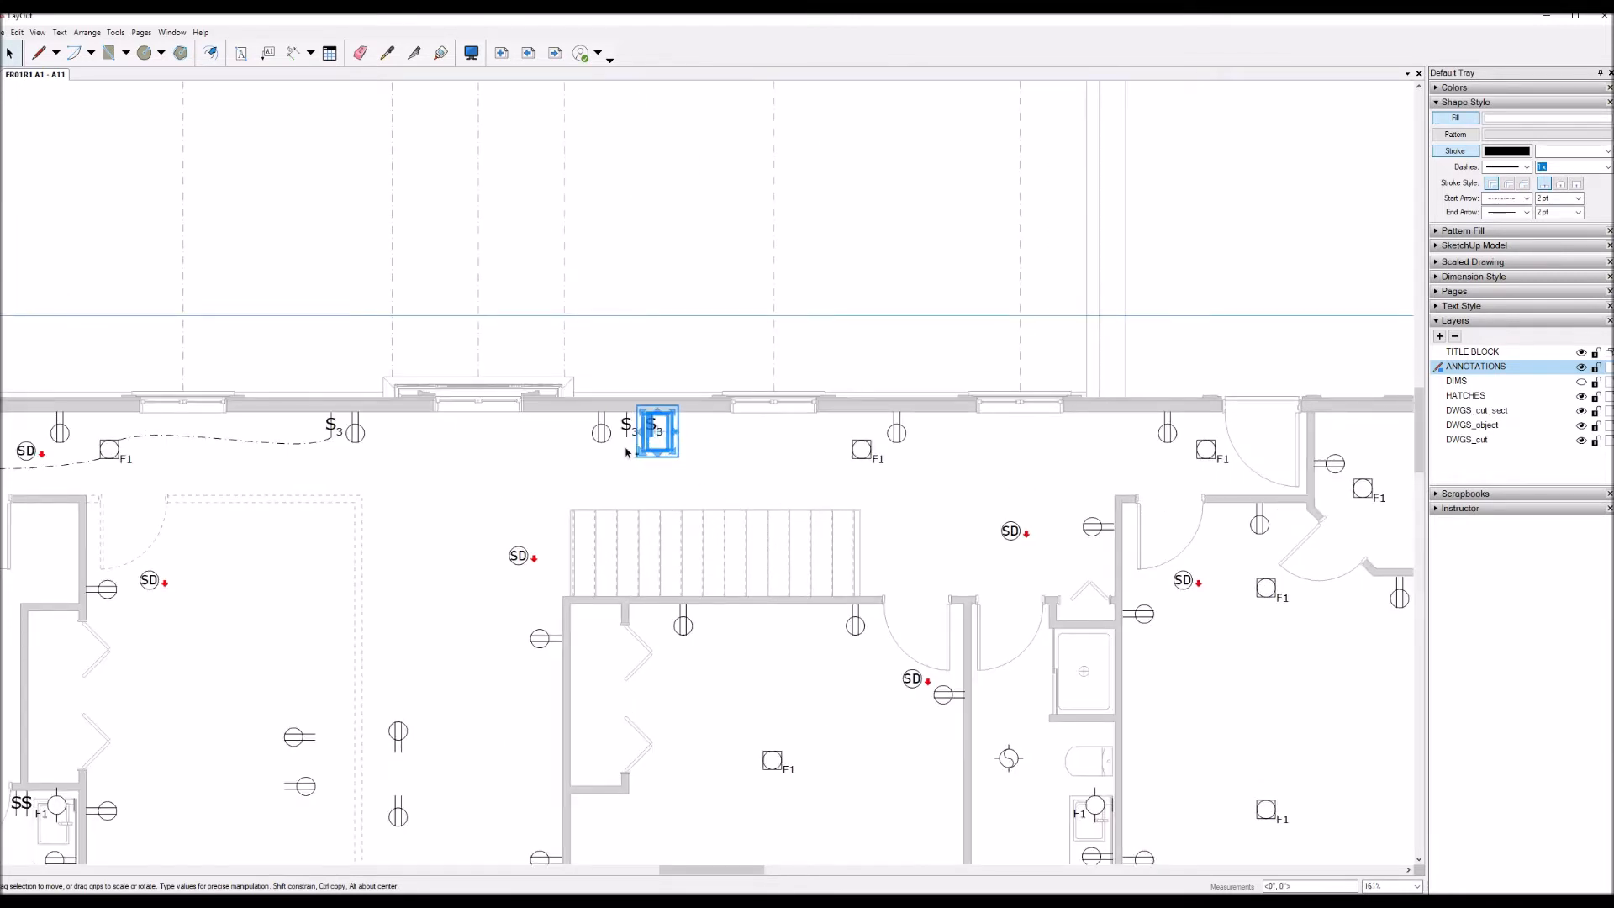
pyautogui.hotkey('shift', 'Right')
pyautogui.hotkey('shift', 'Right')
pyautogui.hotkey('shift', 'Right')
pyautogui.hotkey('shift', 'Right')
pyautogui.hotkey('shift', 'Right')
pyautogui.hotkey('shift', 'Right')
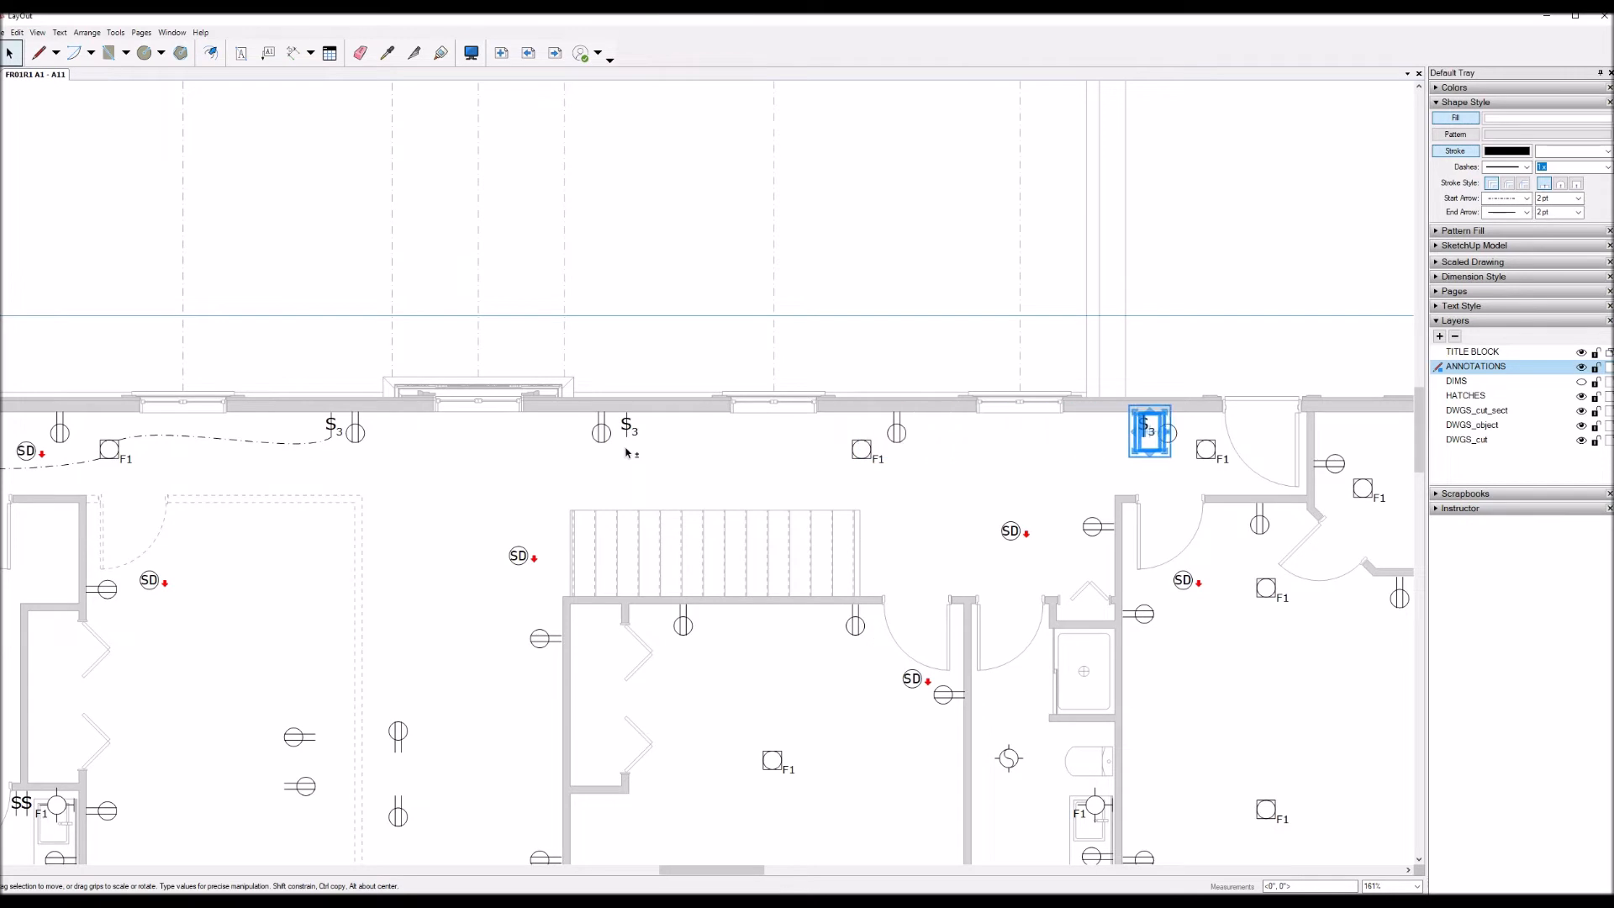
# Step: Draw curved dashed wiring lines from the right-end three-way switch to its adjacent light and on to the light opposite the stairs
pyautogui.scroll(4, 1171, 459)
pyautogui.press('l')
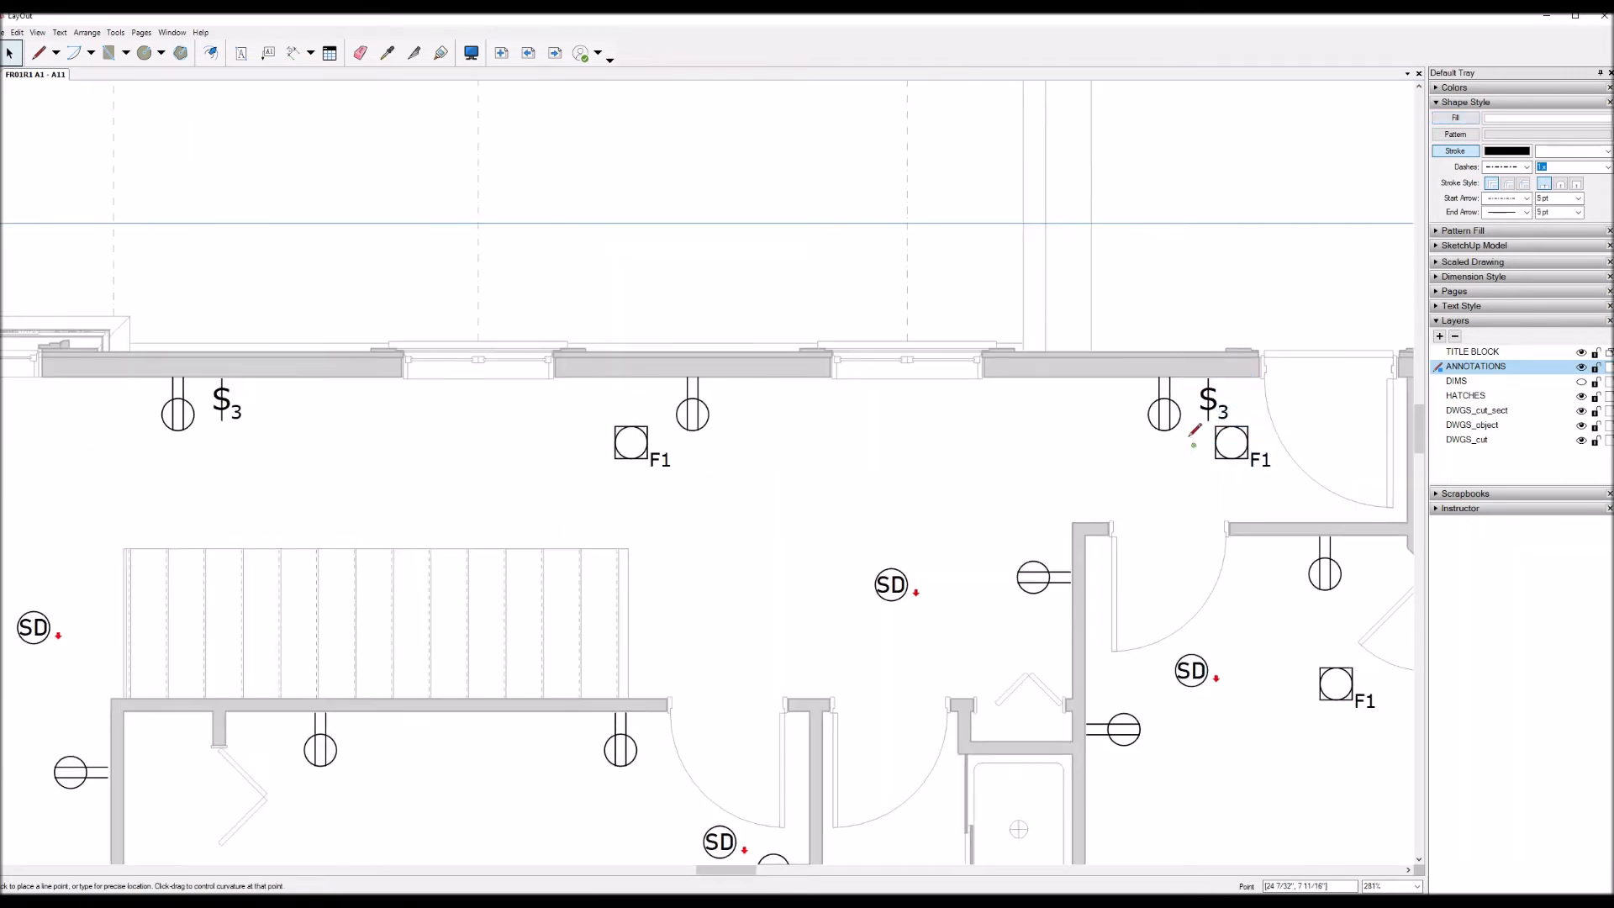
pyautogui.click(1208, 420)
pyautogui.moveTo(1214, 459); pyautogui.dragTo(1200, 475)
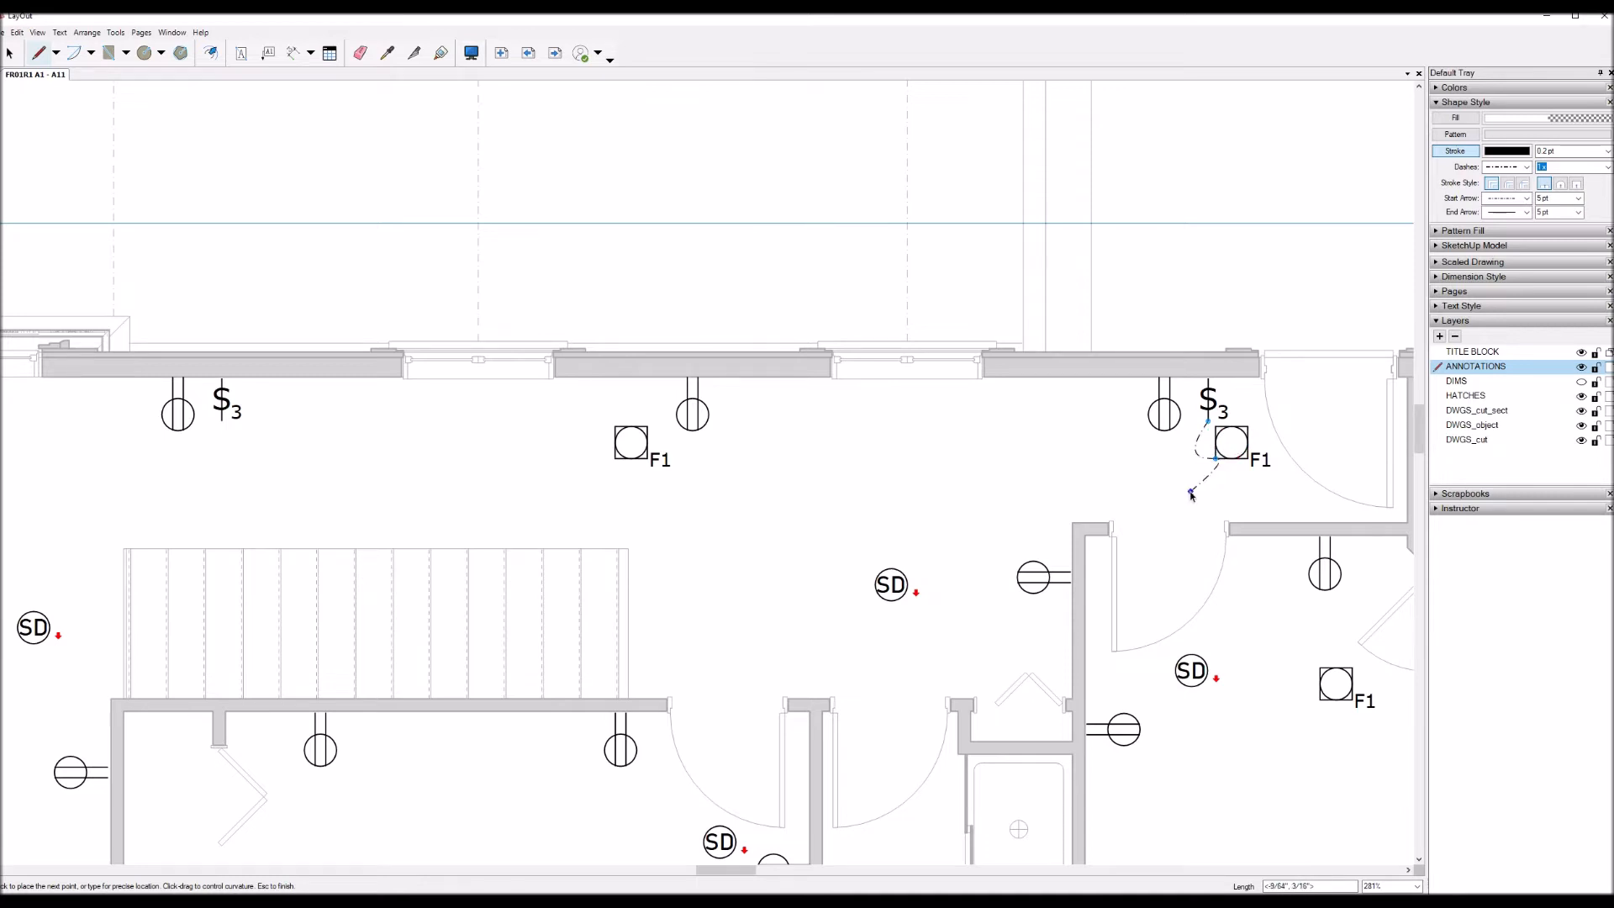
pyautogui.moveTo(646, 427); pyautogui.dragTo(618, 408)
pyautogui.press('space')
# Step: Draw a curved dashed wiring line from the light opposite the stairs to the three-way switch by the staircase's left end
pyautogui.scroll(-2, 1156, 494)
pyautogui.scroll(3, 492, 411)
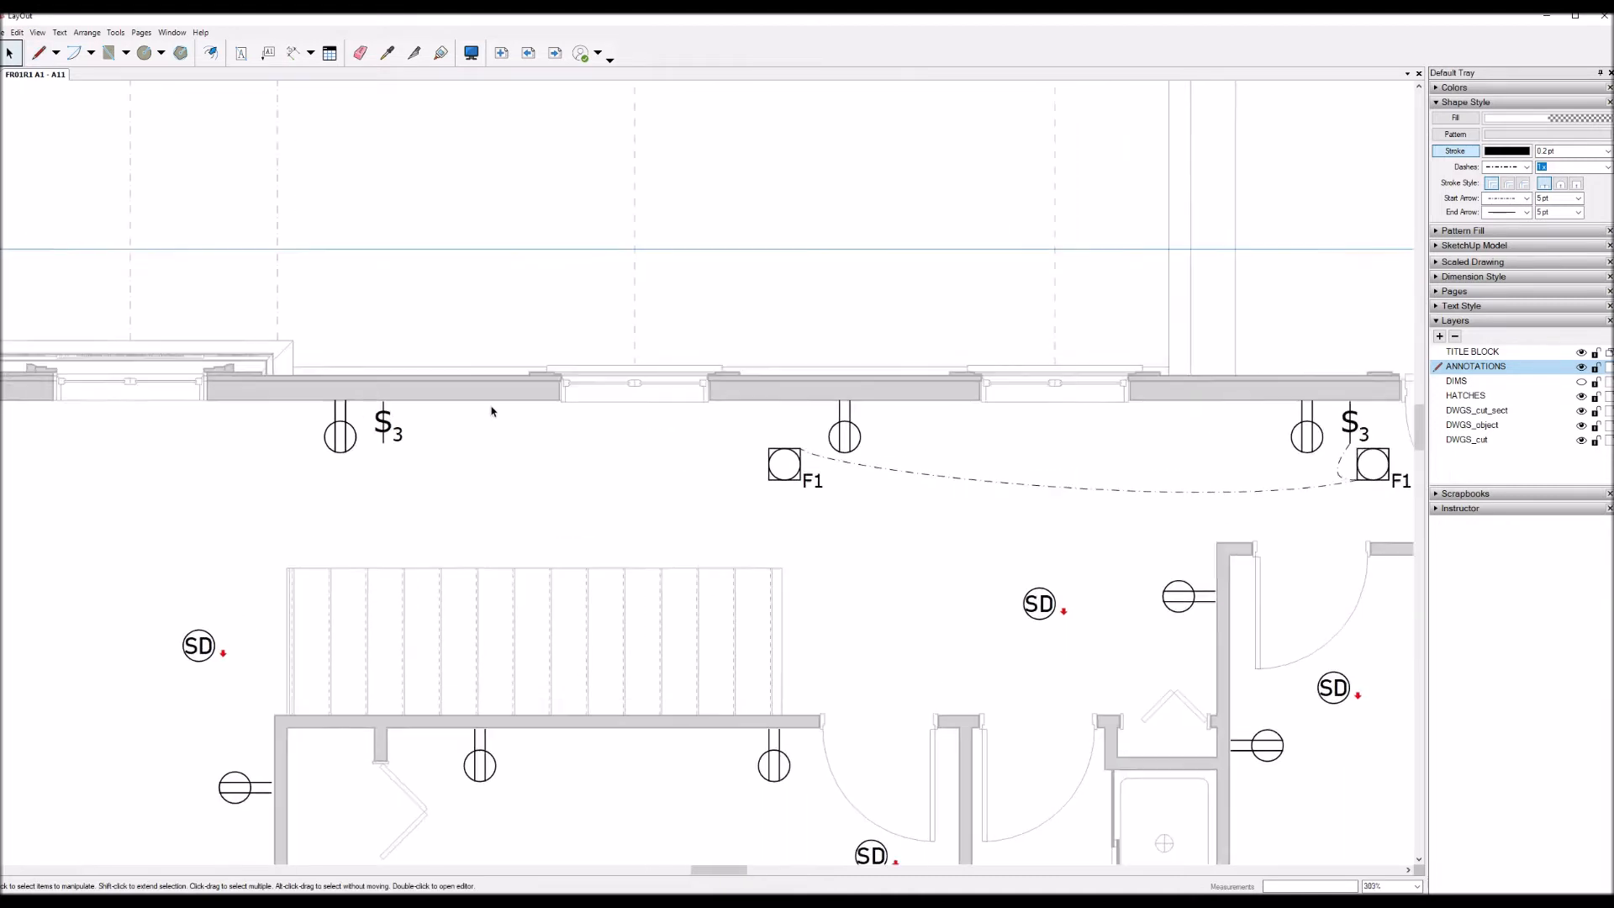
pyautogui.scroll(1, 491, 411)
pyautogui.press('l')
pyautogui.click(796, 454)
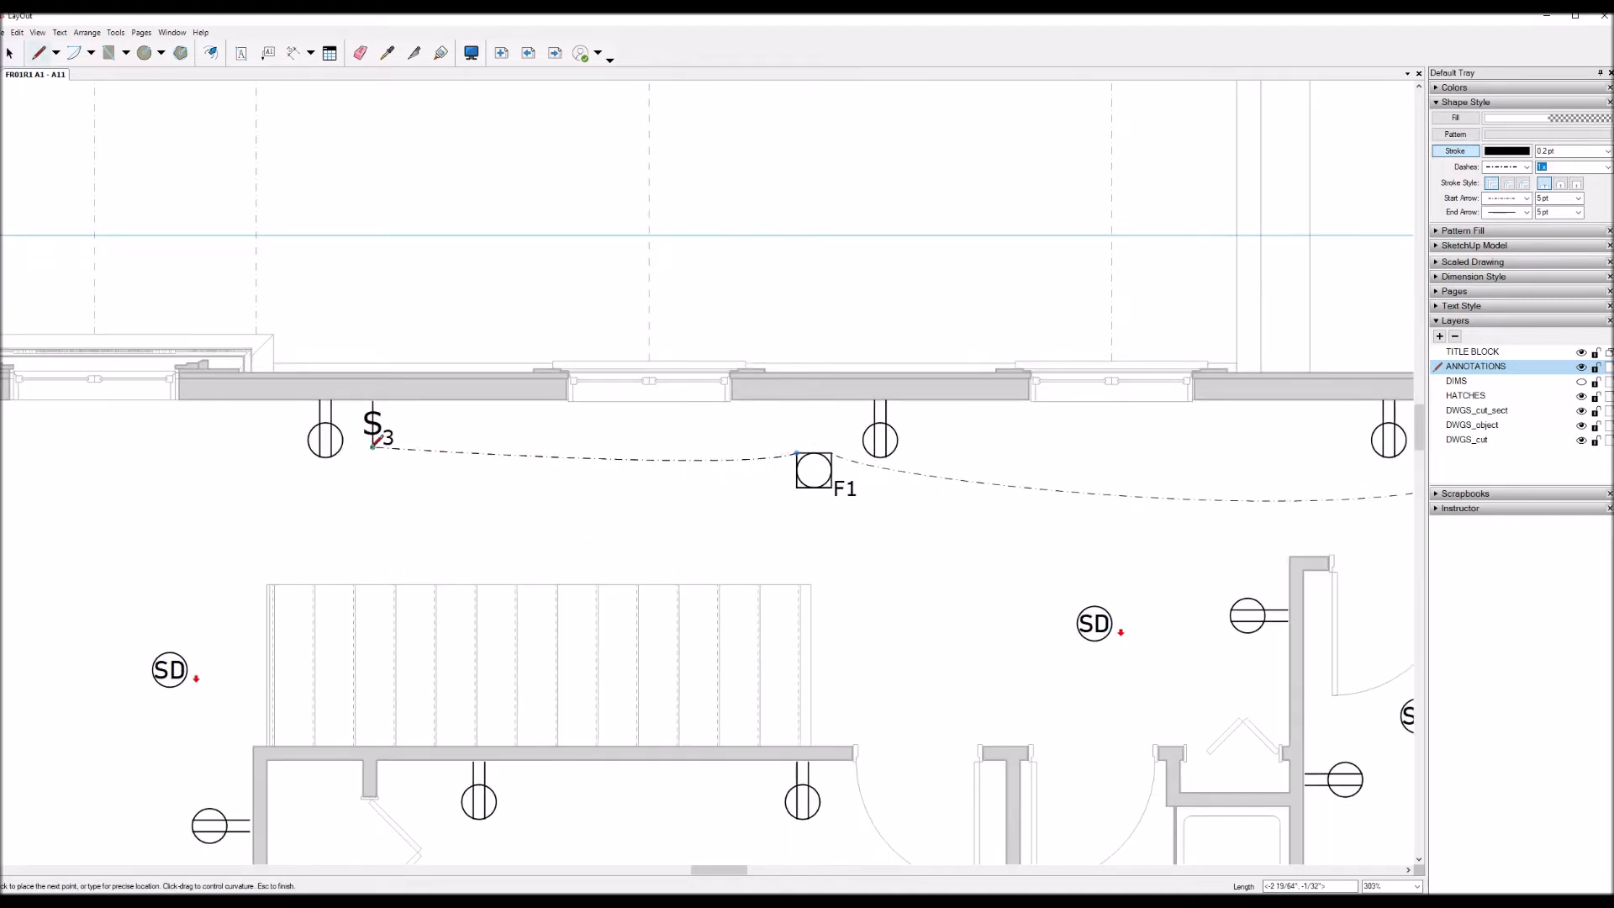
pyautogui.click(341, 415)
pyautogui.press('space')
pyautogui.scroll(-4, 966, 460)
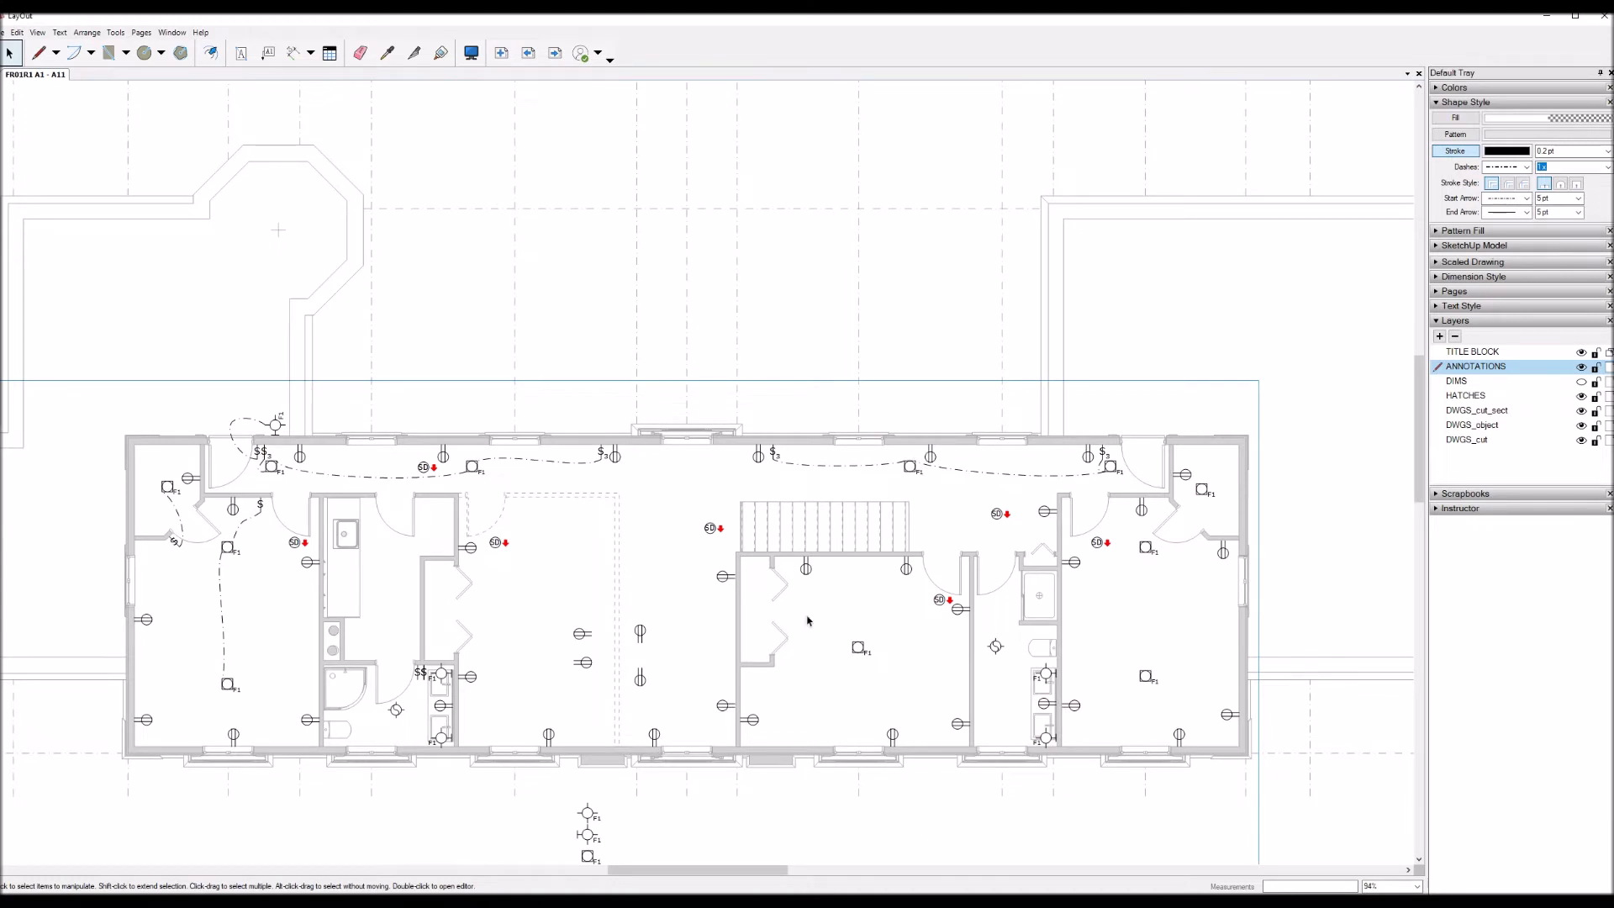
# Step: Copy the single switch and exterior wall light from the left exterior door to just left of the right exterior door
pyautogui.click(258, 456)
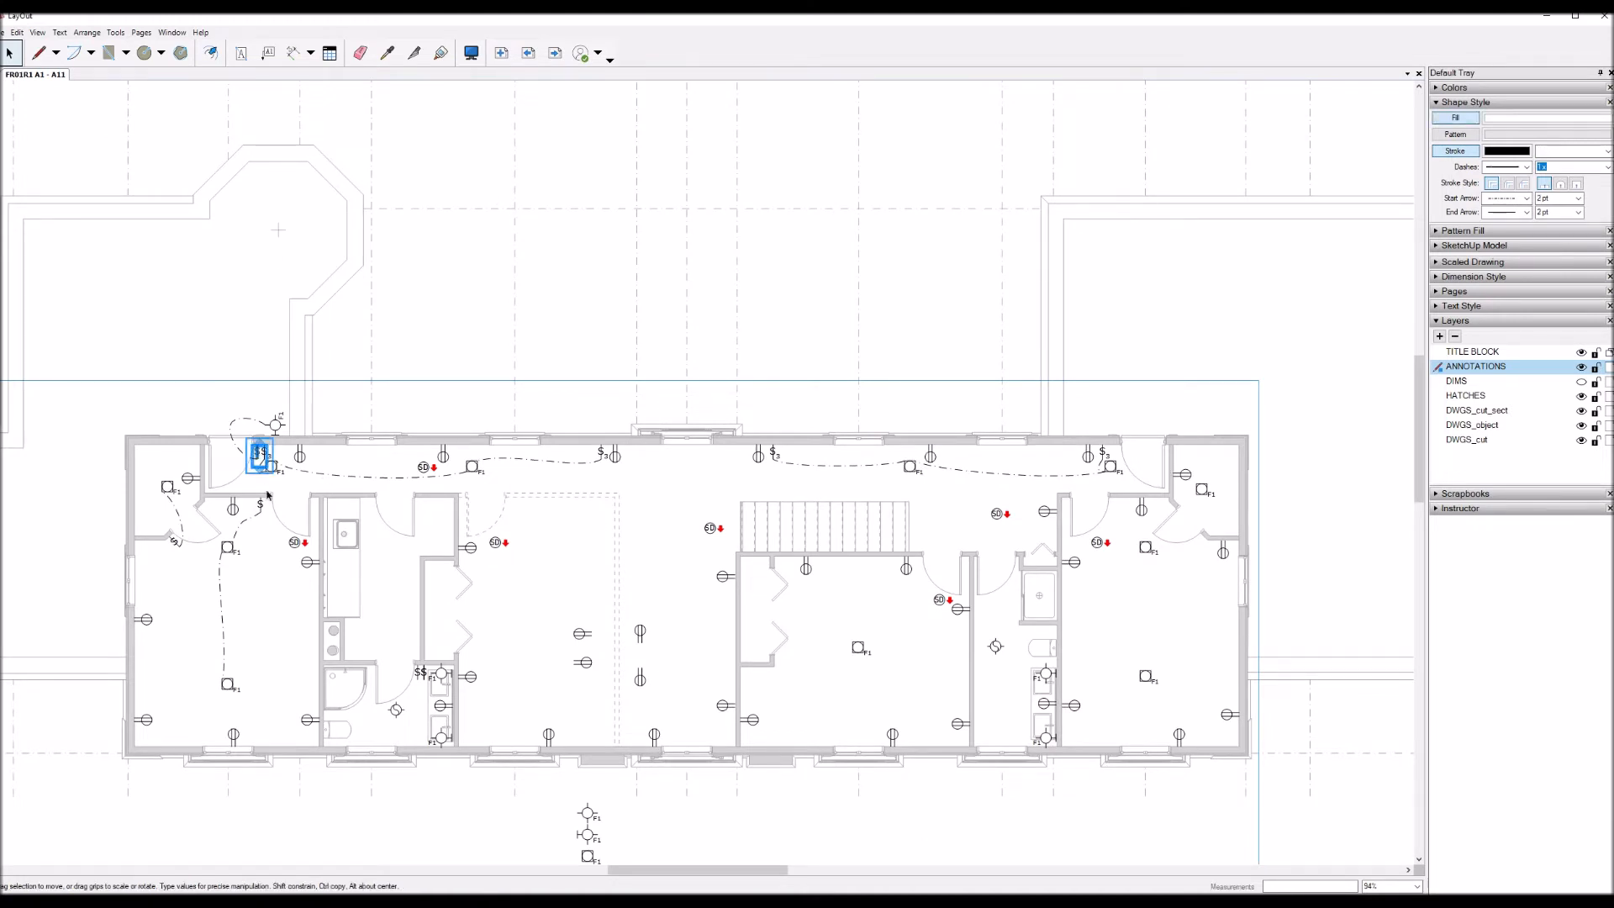
pyautogui.keyDown('shift'); pyautogui.click(277, 426); pyautogui.keyUp('shift')
pyautogui.press('Right')
pyautogui.press('Right')
pyautogui.press('Right')
pyautogui.press('Right')
pyautogui.press('Right')
pyautogui.press('Right')
pyautogui.press('Right')
pyautogui.press('Right')
pyautogui.press('Right')
pyautogui.press('Right')
pyautogui.press('Right')
pyautogui.press('Right')
pyautogui.press('Right')
pyautogui.press('Right')
pyautogui.press('Right')
pyautogui.press('Right')
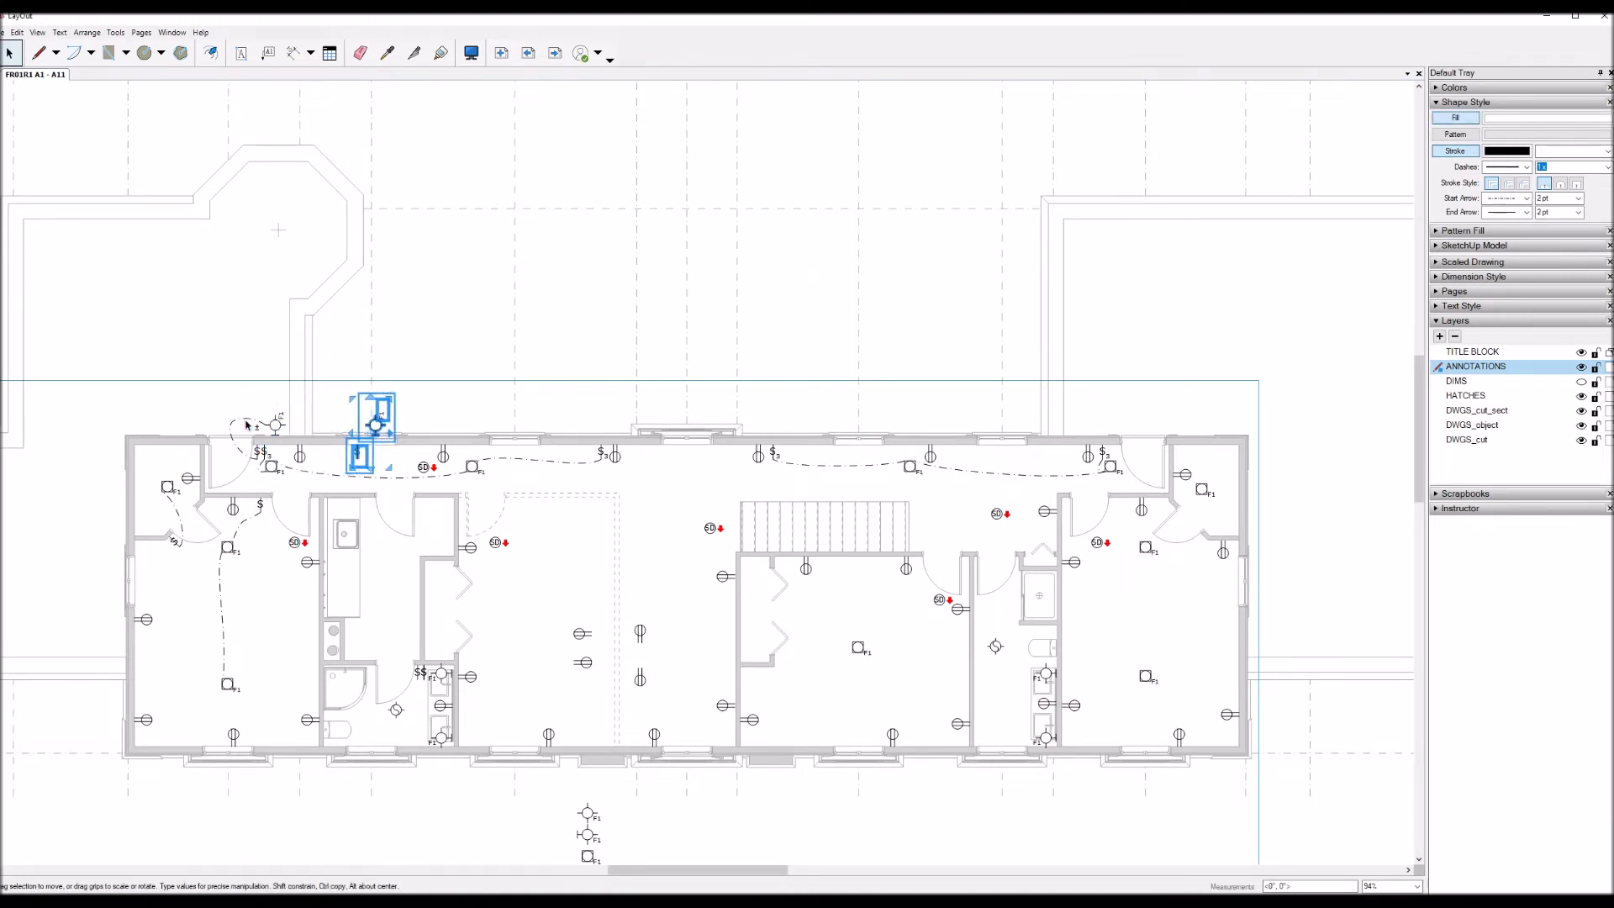
pyautogui.press('Right')
pyautogui.press('Right')
pyautogui.press('Right')
pyautogui.press('Right')
pyautogui.press('Right')
pyautogui.press('Right')
pyautogui.press('Right')
pyautogui.press('Right')
pyautogui.press('Right')
pyautogui.press('Right')
pyautogui.press('Right')
pyautogui.press('Right')
pyautogui.press('Right')
pyautogui.press('Right')
pyautogui.press('Right')
pyautogui.press('Right')
pyautogui.press('Right')
pyautogui.press('Right')
pyautogui.press('Right')
pyautogui.press('Right')
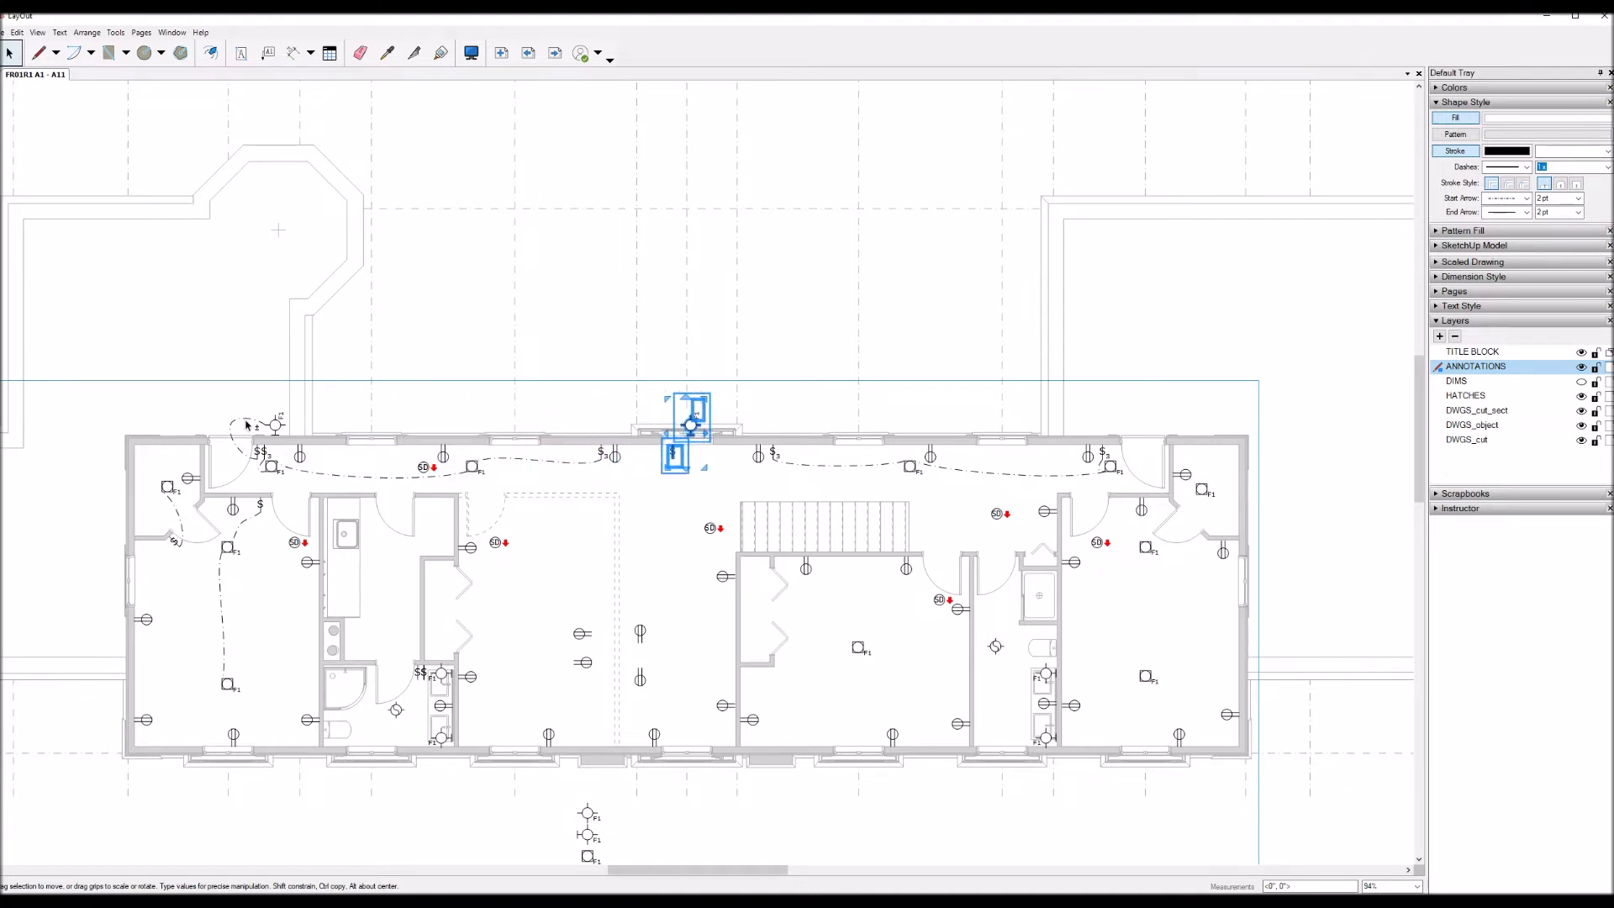
pyautogui.press('Right')
pyautogui.press('Right')
pyautogui.press('Right')
pyautogui.press('Right')
pyautogui.press('Right')
pyautogui.press('Right')
pyautogui.press('Right')
pyautogui.press('Right')
pyautogui.press('Right')
pyautogui.press('Right')
pyautogui.press('Right')
pyautogui.press('Right')
pyautogui.press('Right')
pyautogui.press('Right')
pyautogui.press('Right')
pyautogui.press('Right')
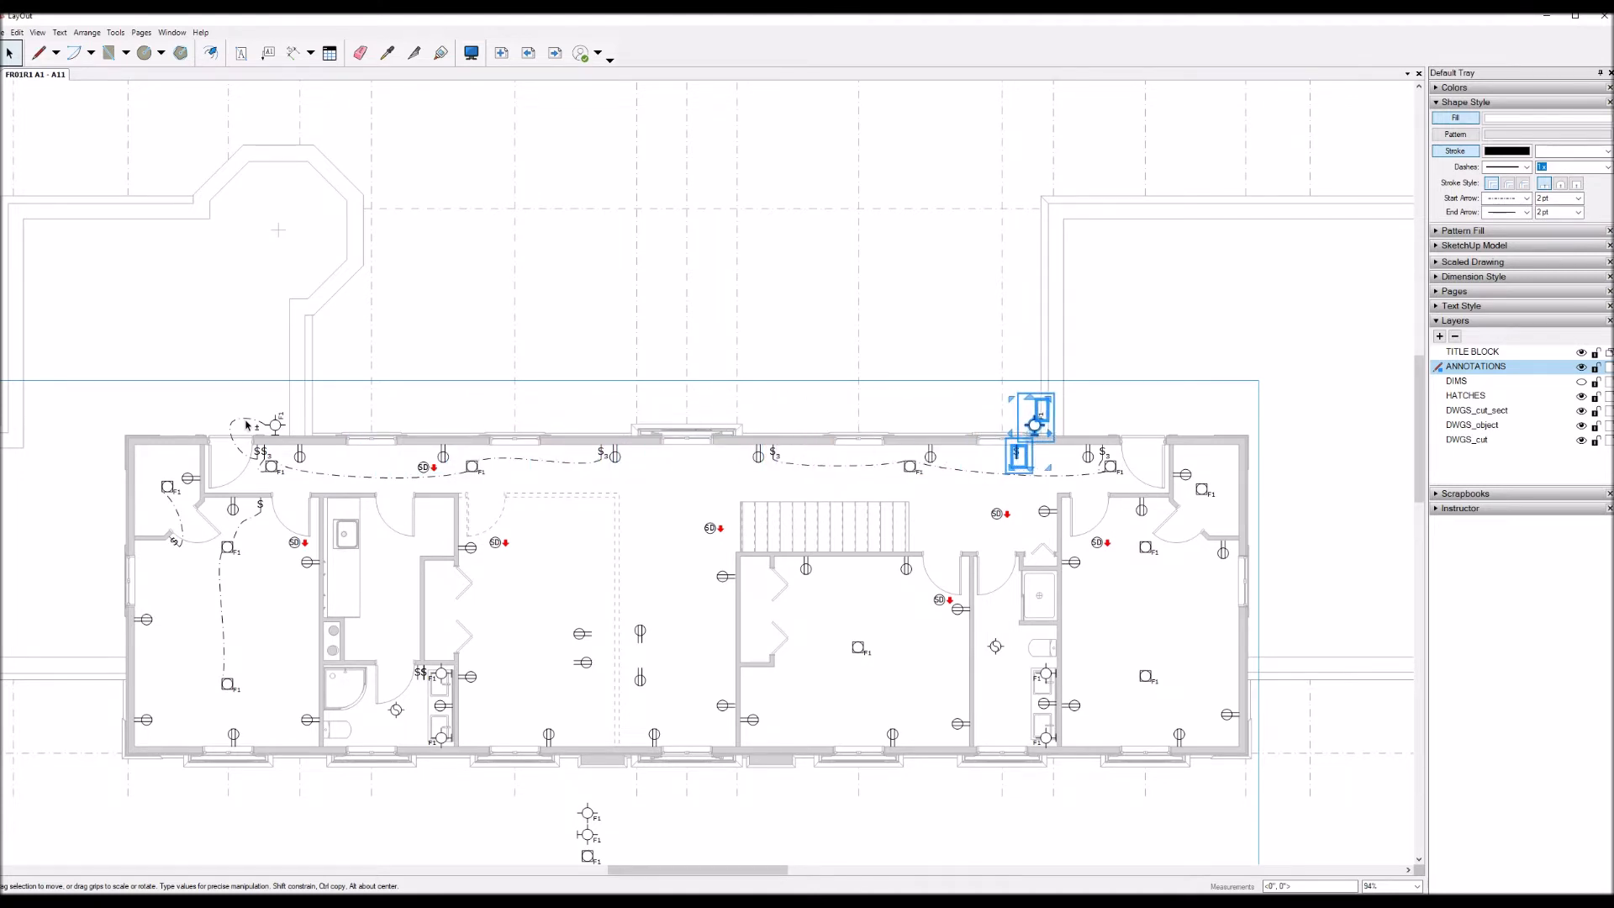
pyautogui.scroll(5, 1101, 404)
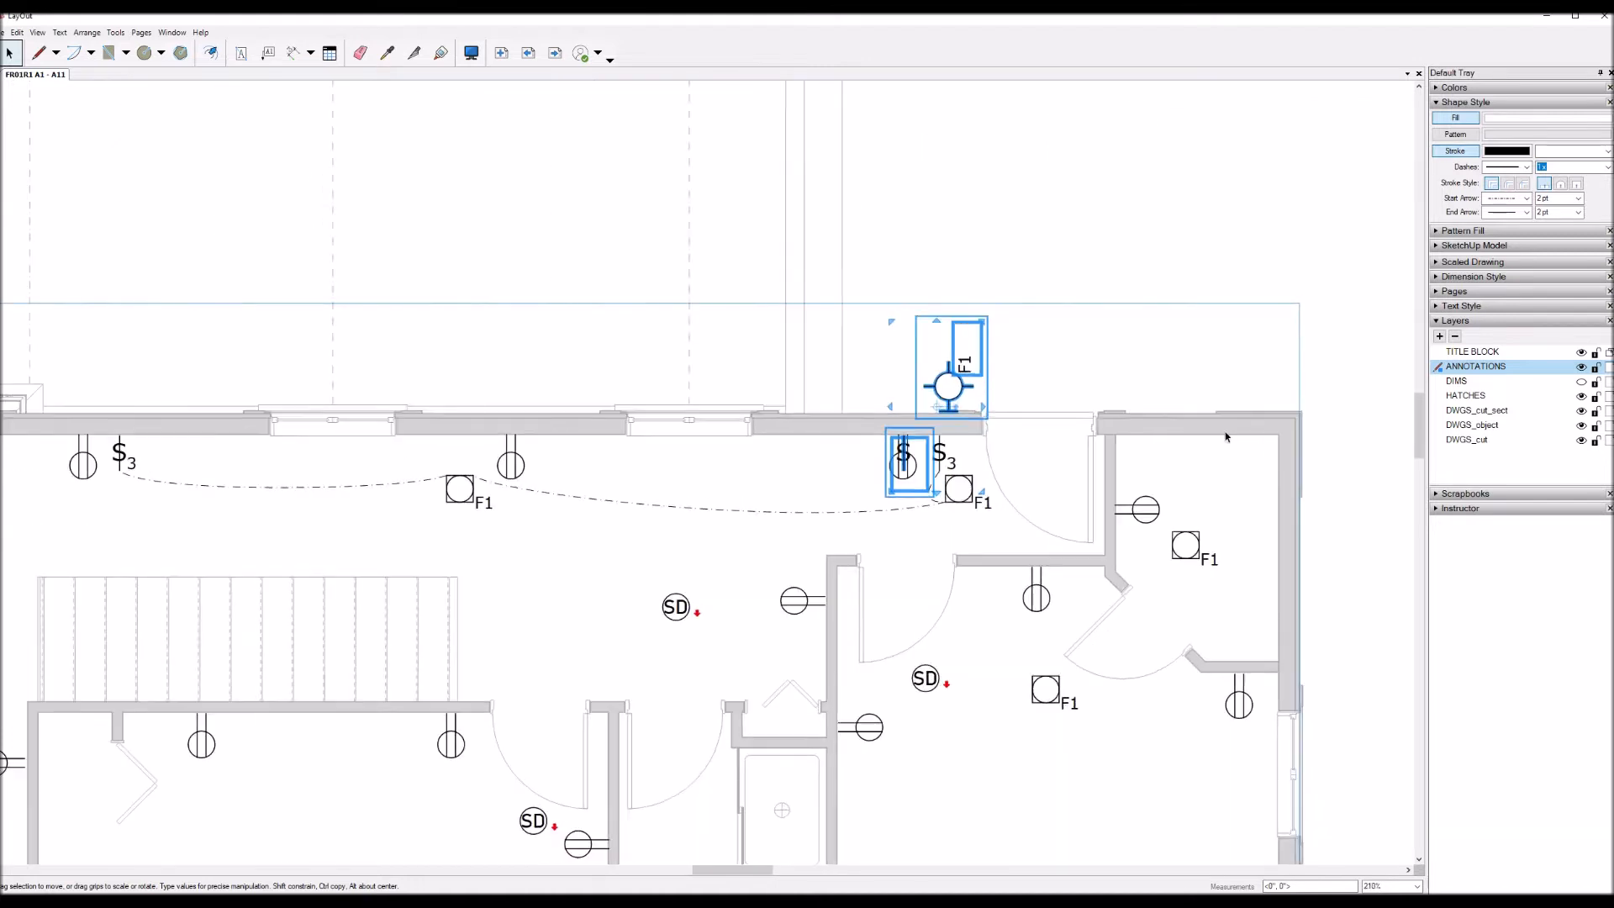
pyautogui.press('Left')
pyautogui.press('Left')
pyautogui.press('Left')
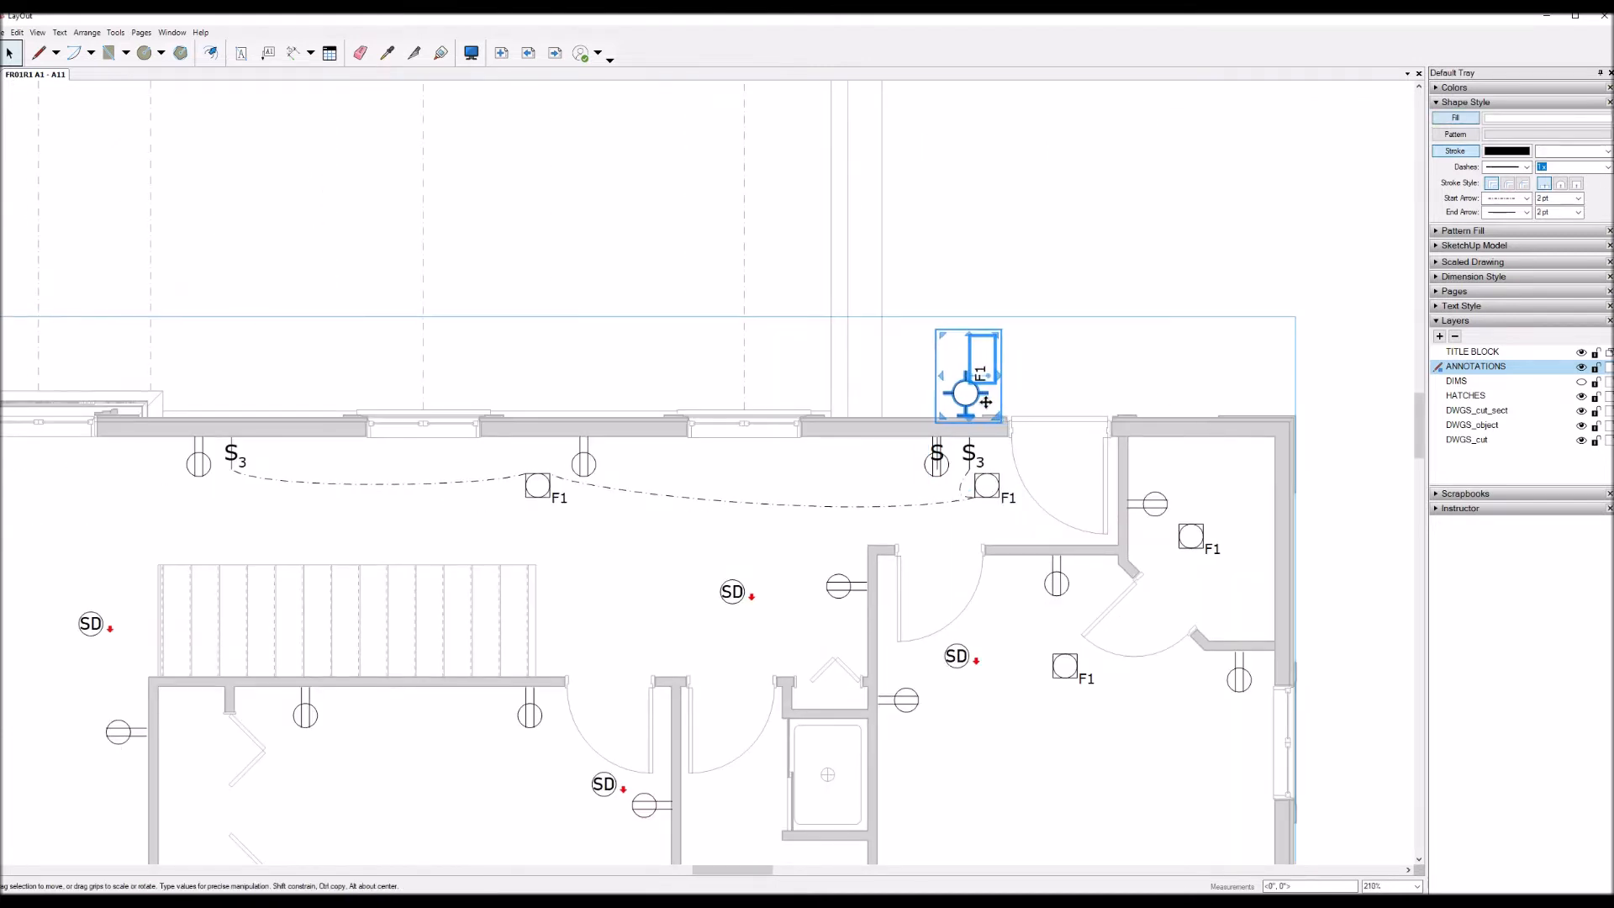
# Step: Move the copied single switch to the right of the three-way switch beside the right exterior door
pyautogui.click(933, 453)
pyautogui.press('Right')
pyautogui.press('Right')
pyautogui.press('Right')
pyautogui.press('Right')
pyautogui.press('Right')
pyautogui.press('Right')
pyautogui.press('Right')
pyautogui.press('Right')
pyautogui.press('Right')
pyautogui.press('Right')
pyautogui.press('Right')
pyautogui.press('Right')
pyautogui.press('Right')
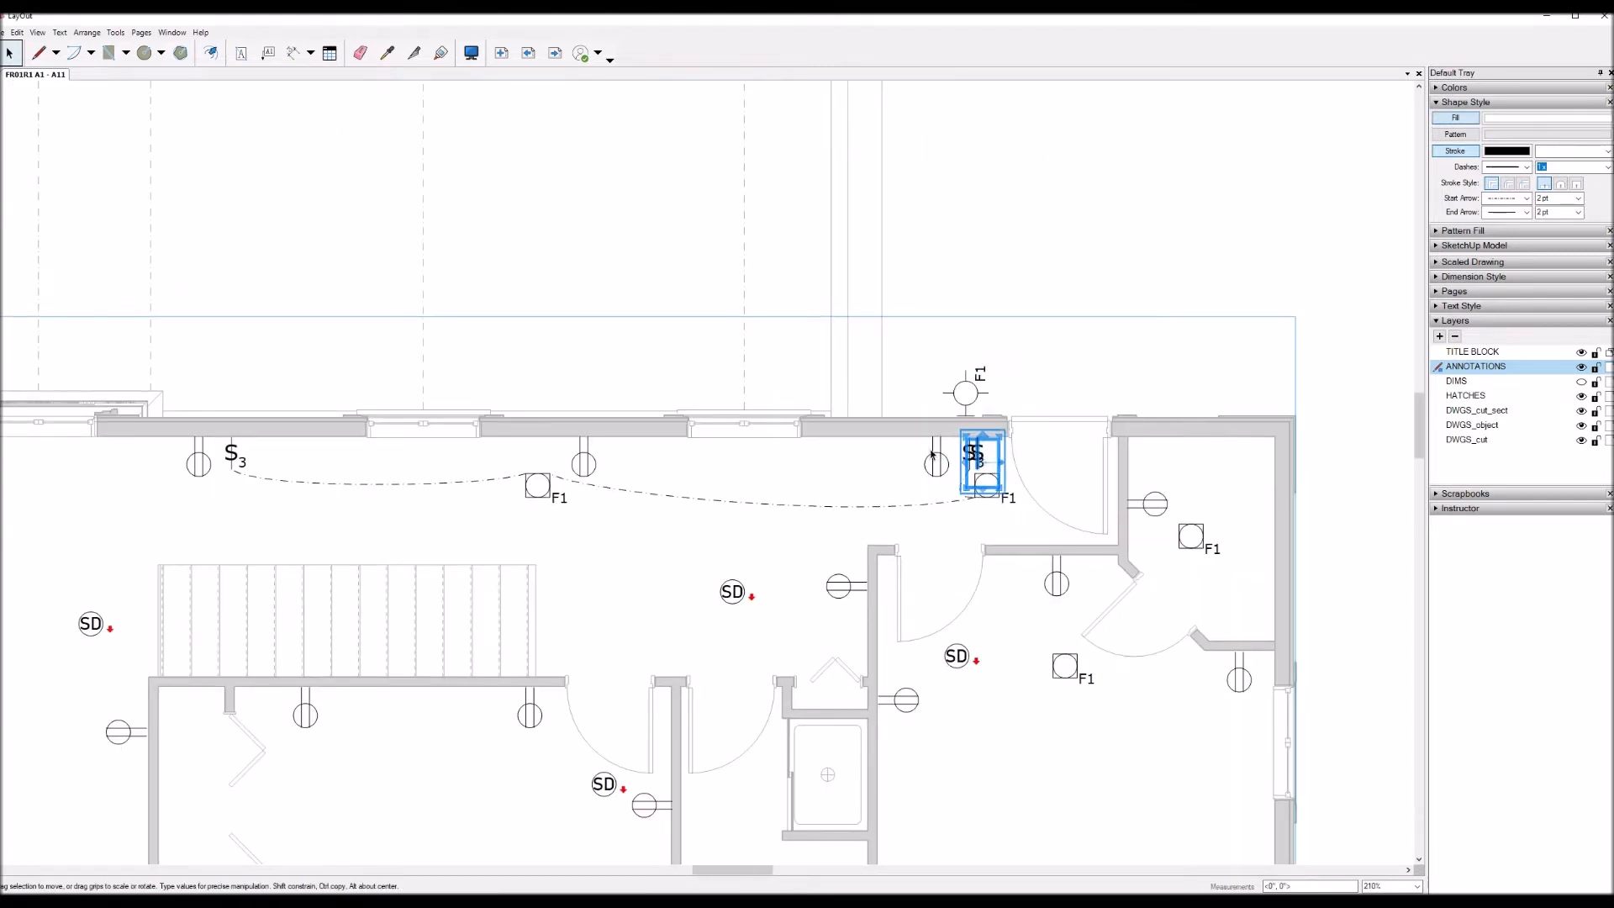
pyautogui.press('Right')
# Step: Draw a curved dashed wiring line from the single switch by the right exterior door to the exterior wall light
pyautogui.press('l')
pyautogui.click(994, 469)
pyautogui.moveTo(1049, 392); pyautogui.dragTo(975, 413)
pyautogui.hotkey('ctrl', 'z')
pyautogui.hotkey('ctrl', 'z')
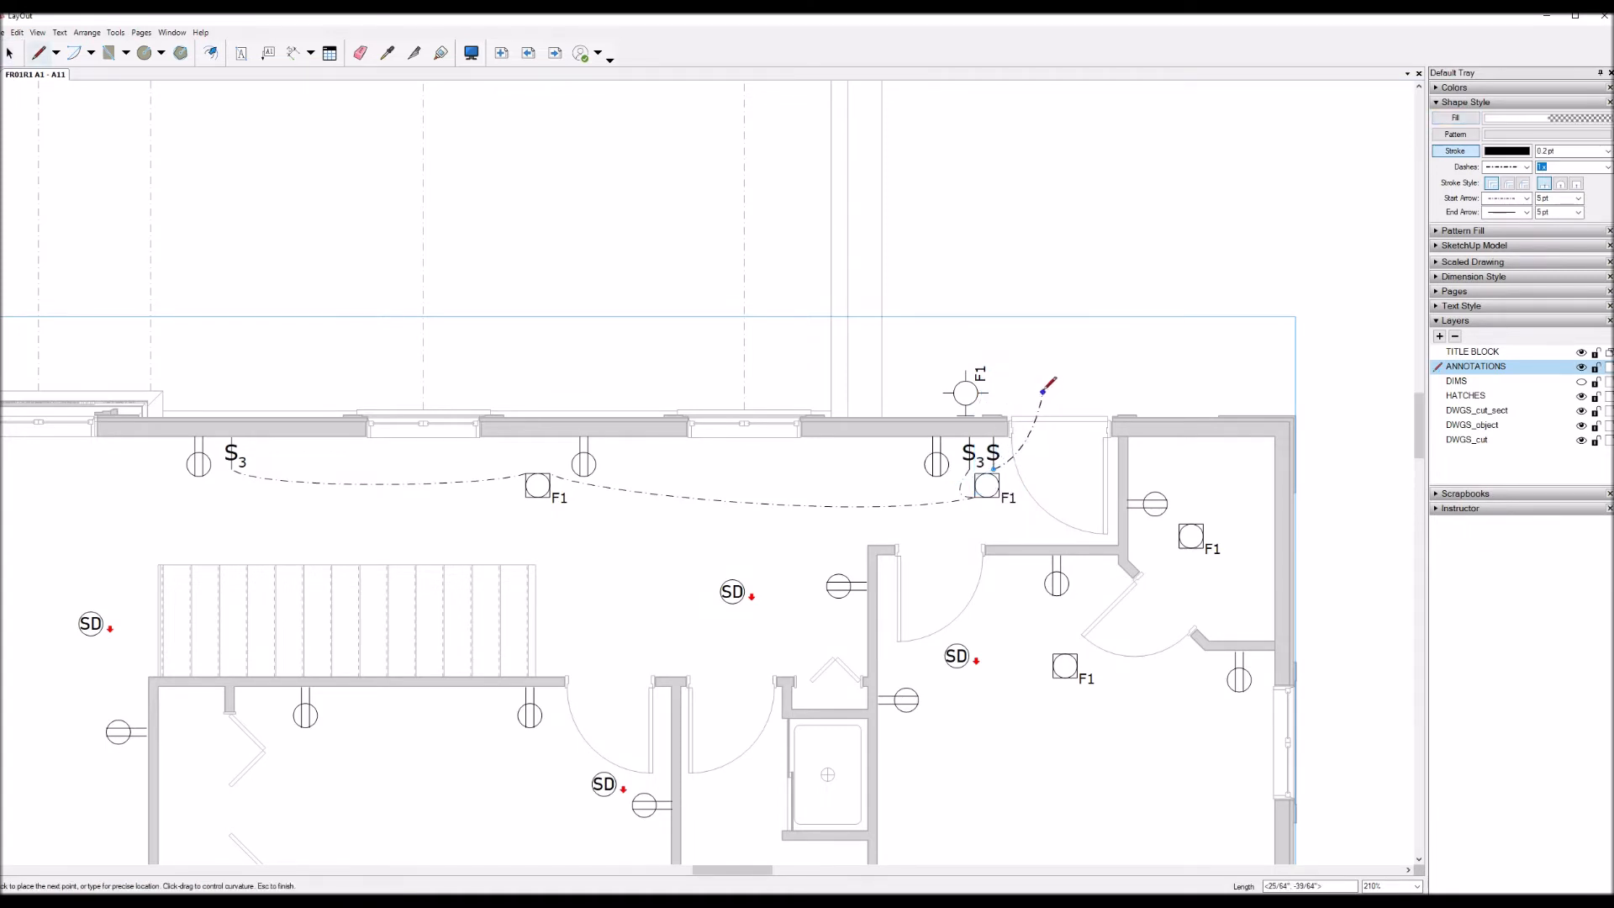
pyautogui.moveTo(1040, 370); pyautogui.dragTo(977, 409)
pyautogui.press('space')
pyautogui.scroll(-4, 1282, 454)
pyautogui.scroll(1, 1282, 456)
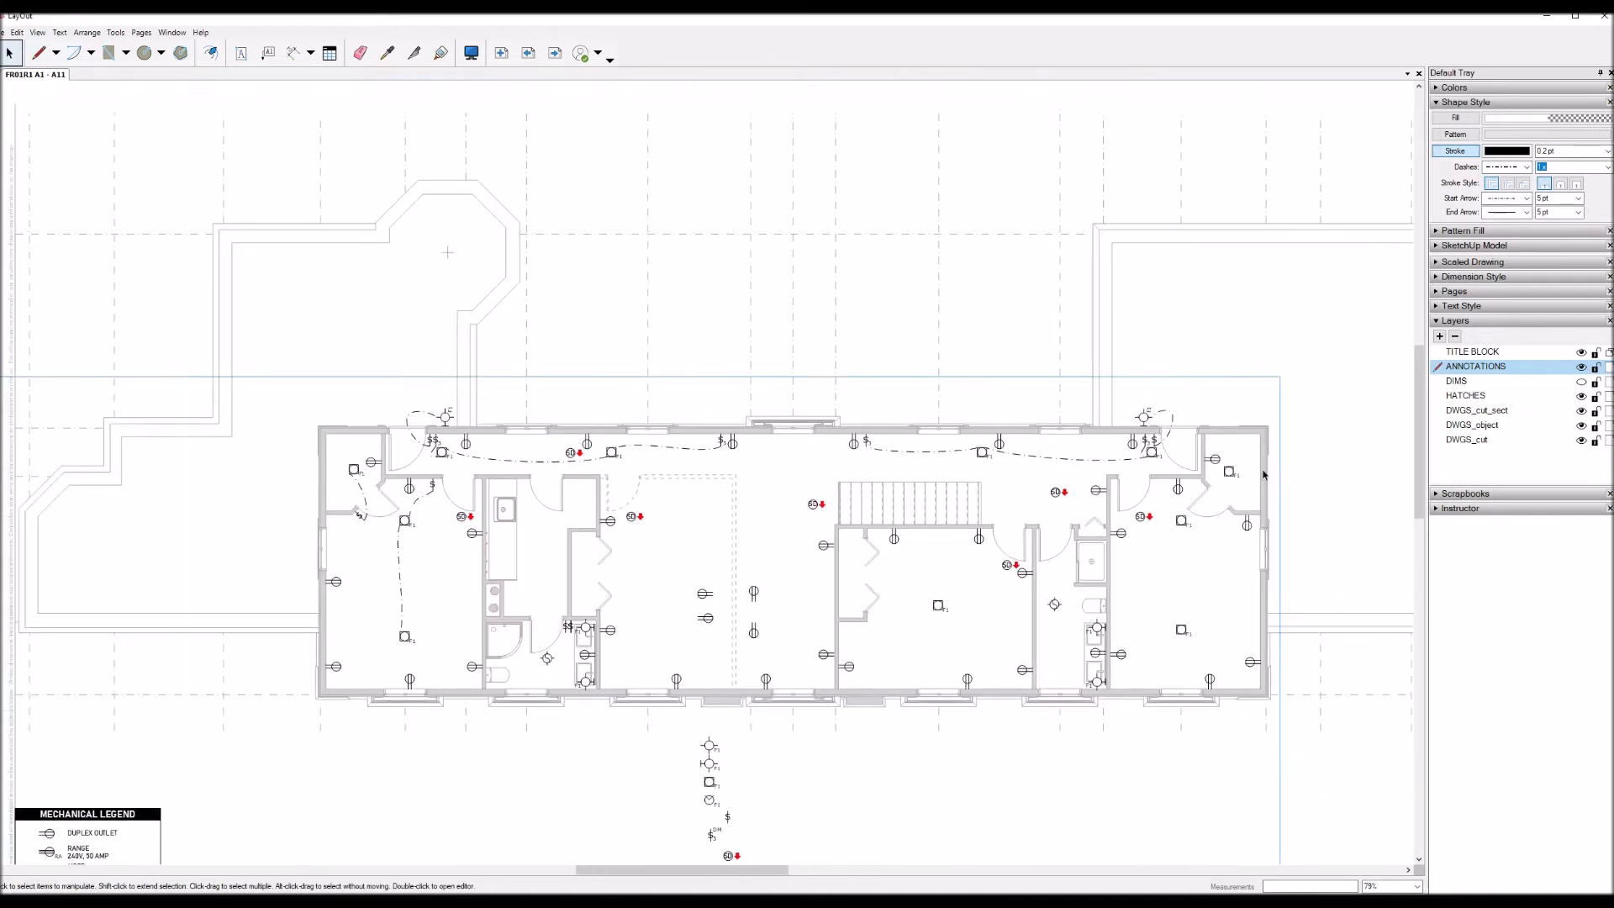
# Step: Copy the single switch to just inside the right bedroom's door, and place a rotated copy at the closet doorway's angled wall end
pyautogui.scroll(3, 1253, 496)
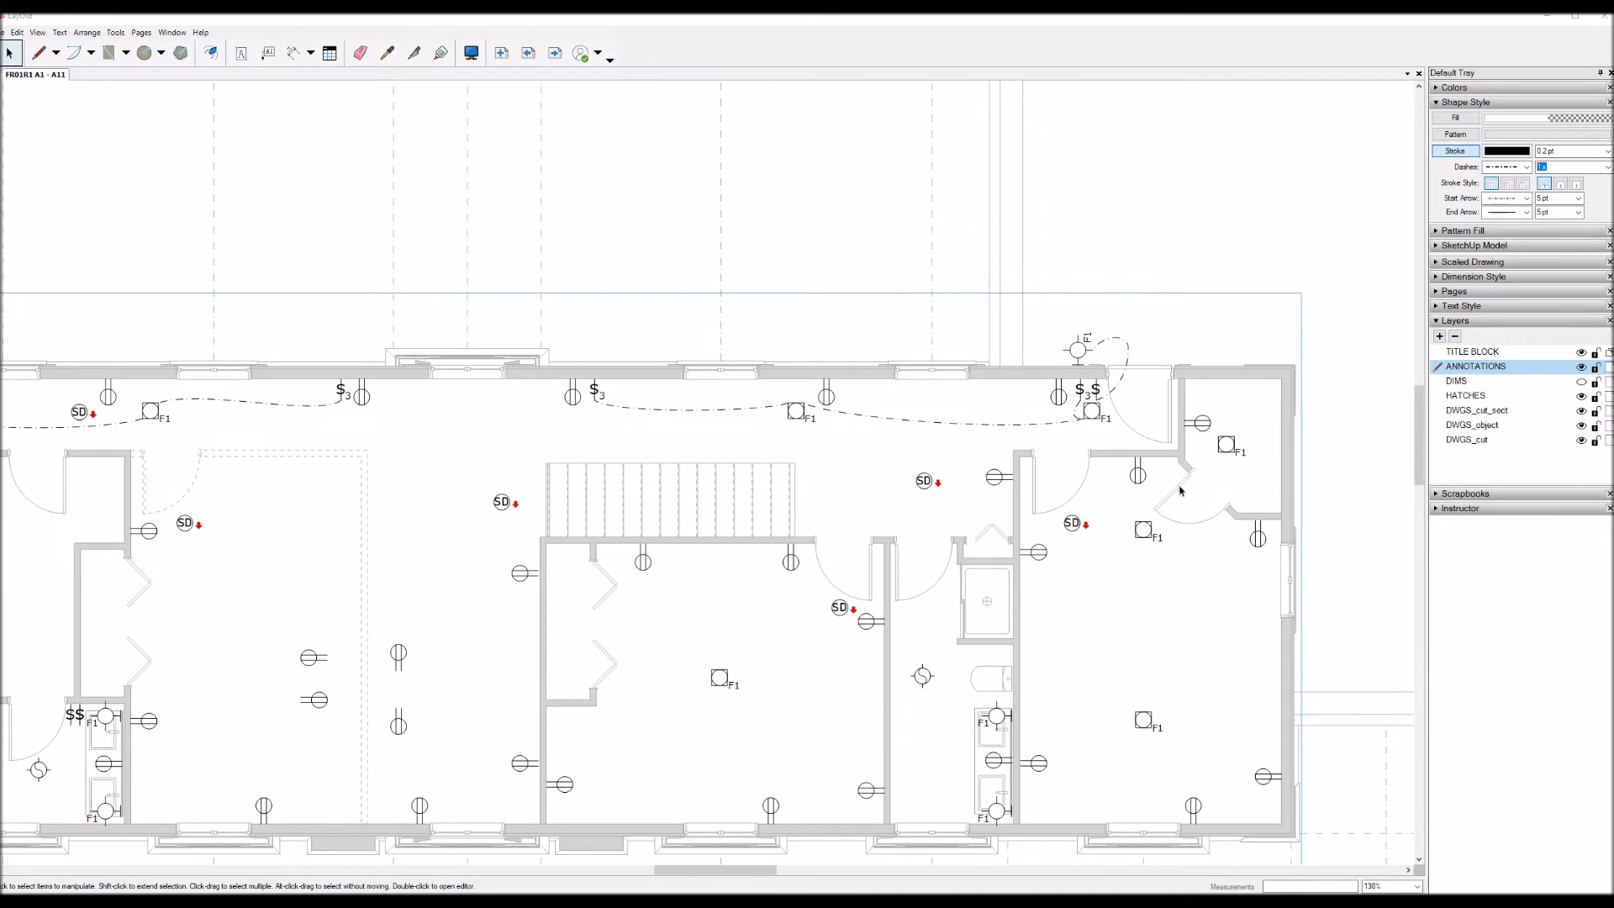
pyautogui.scroll(3, 1240, 481)
pyautogui.keyDown('ctrl'); pyautogui.moveTo(988, 320); pyautogui.dragTo(1239, 491); pyautogui.keyUp('ctrl')
pyautogui.press('Down')
pyautogui.press('Down')
pyautogui.press('Down')
pyautogui.press('Down')
pyautogui.press('Down')
pyautogui.press('Down')
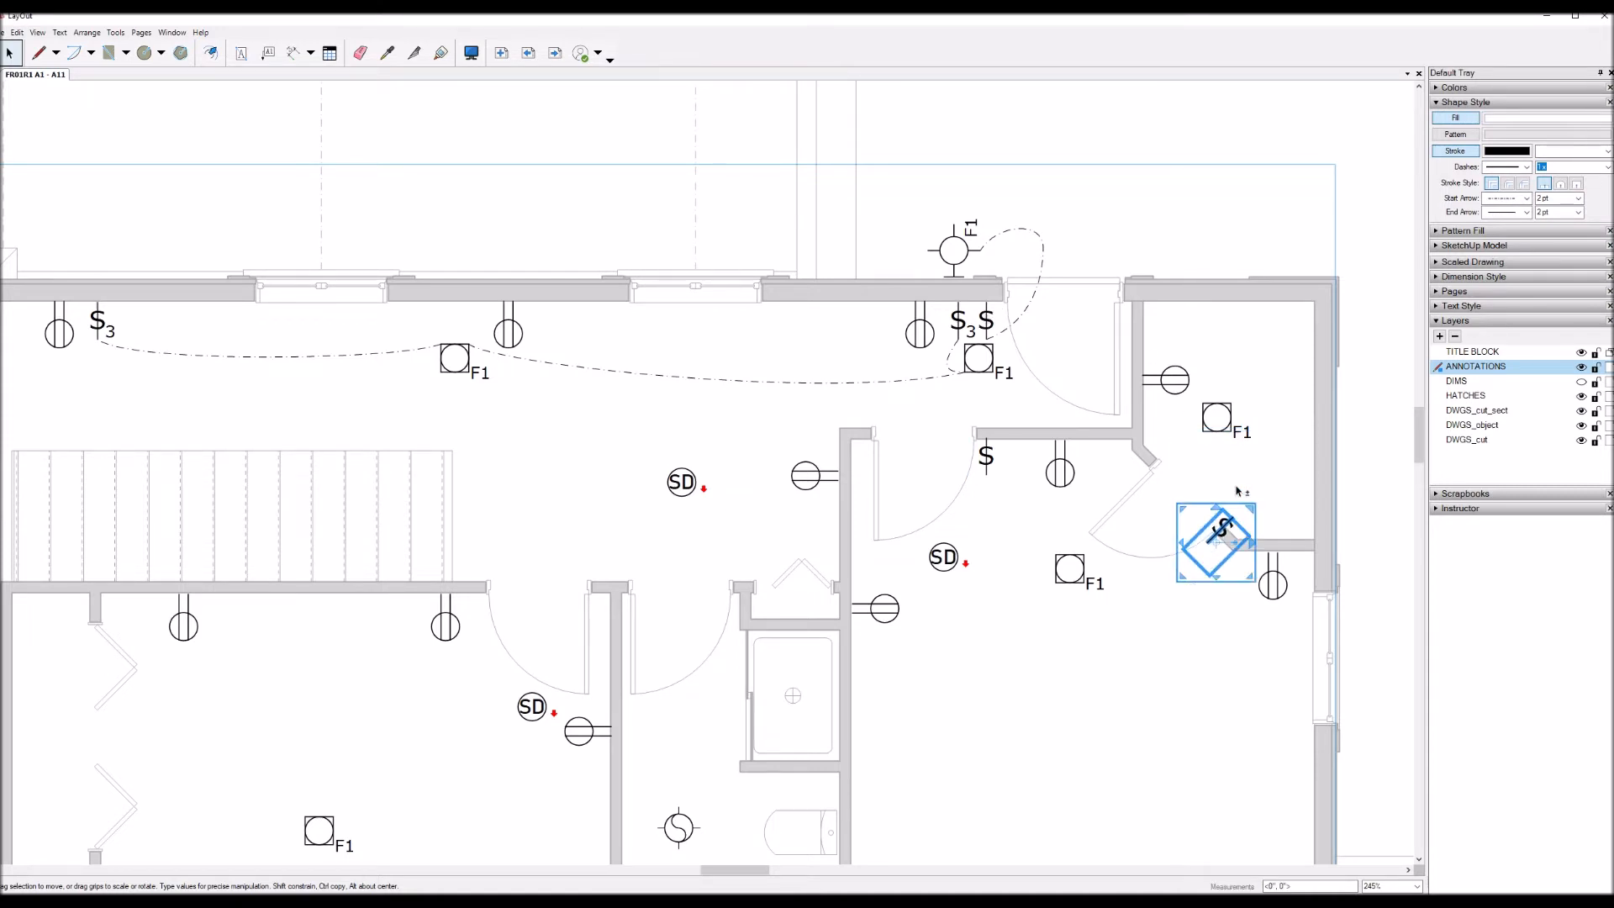
pyautogui.press('Left')
pyautogui.press('Left')
pyautogui.press('Down')
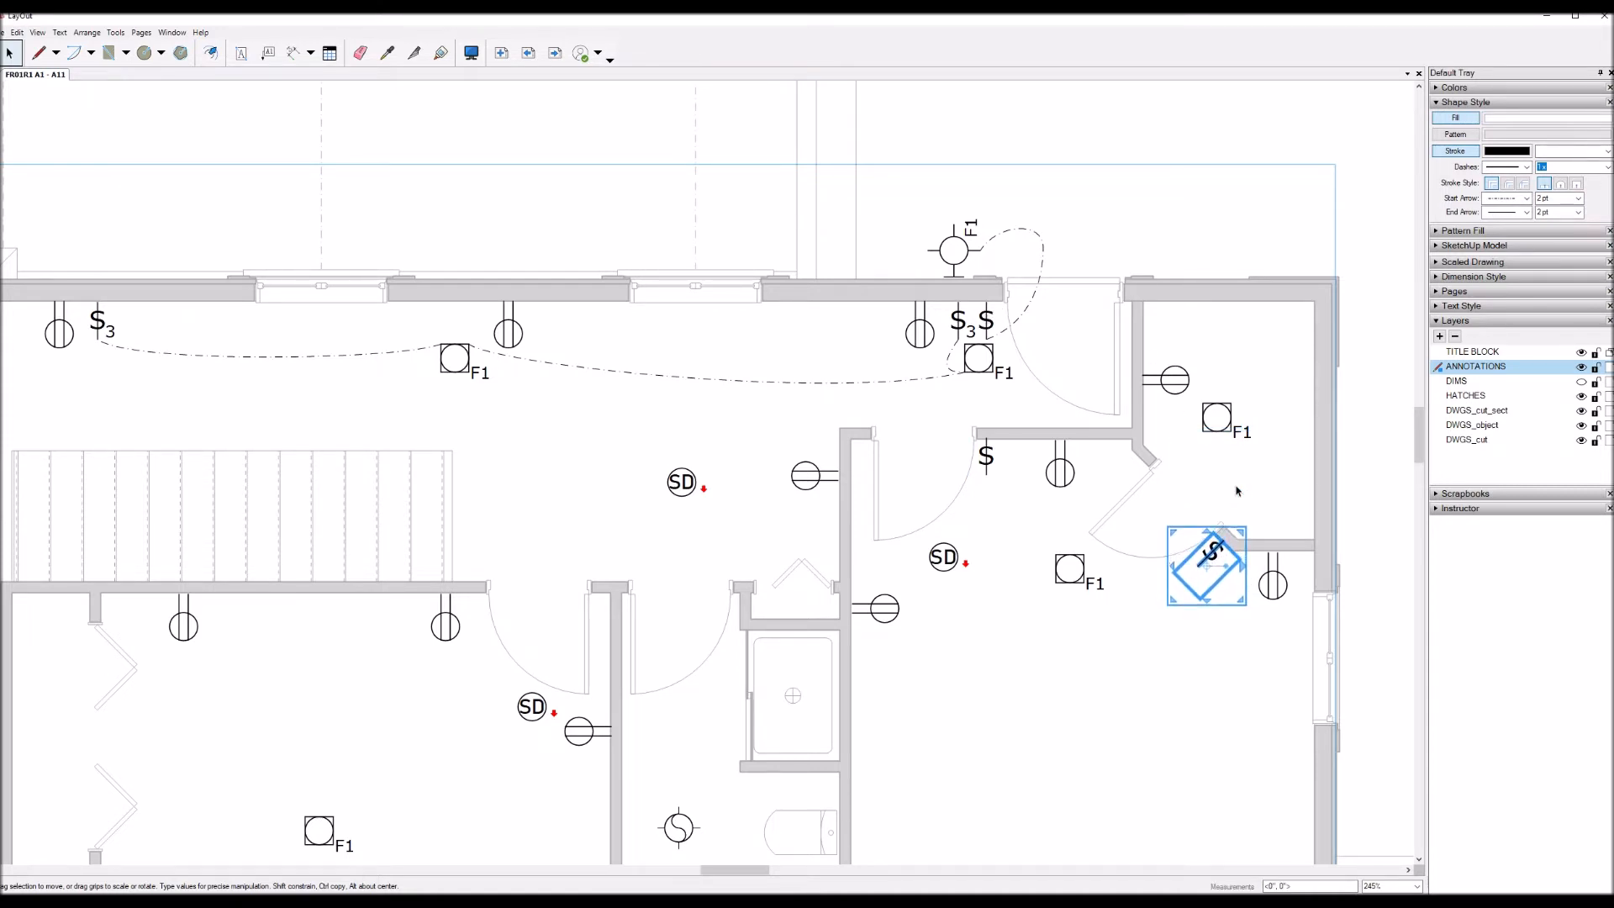
# Step: Draw a curved dashed wiring line from the angled closet switch to the light in the right bedroom's closet
pyautogui.scroll(-1, 809, 289)
pyautogui.scroll(4, 1153, 453)
pyautogui.press('l')
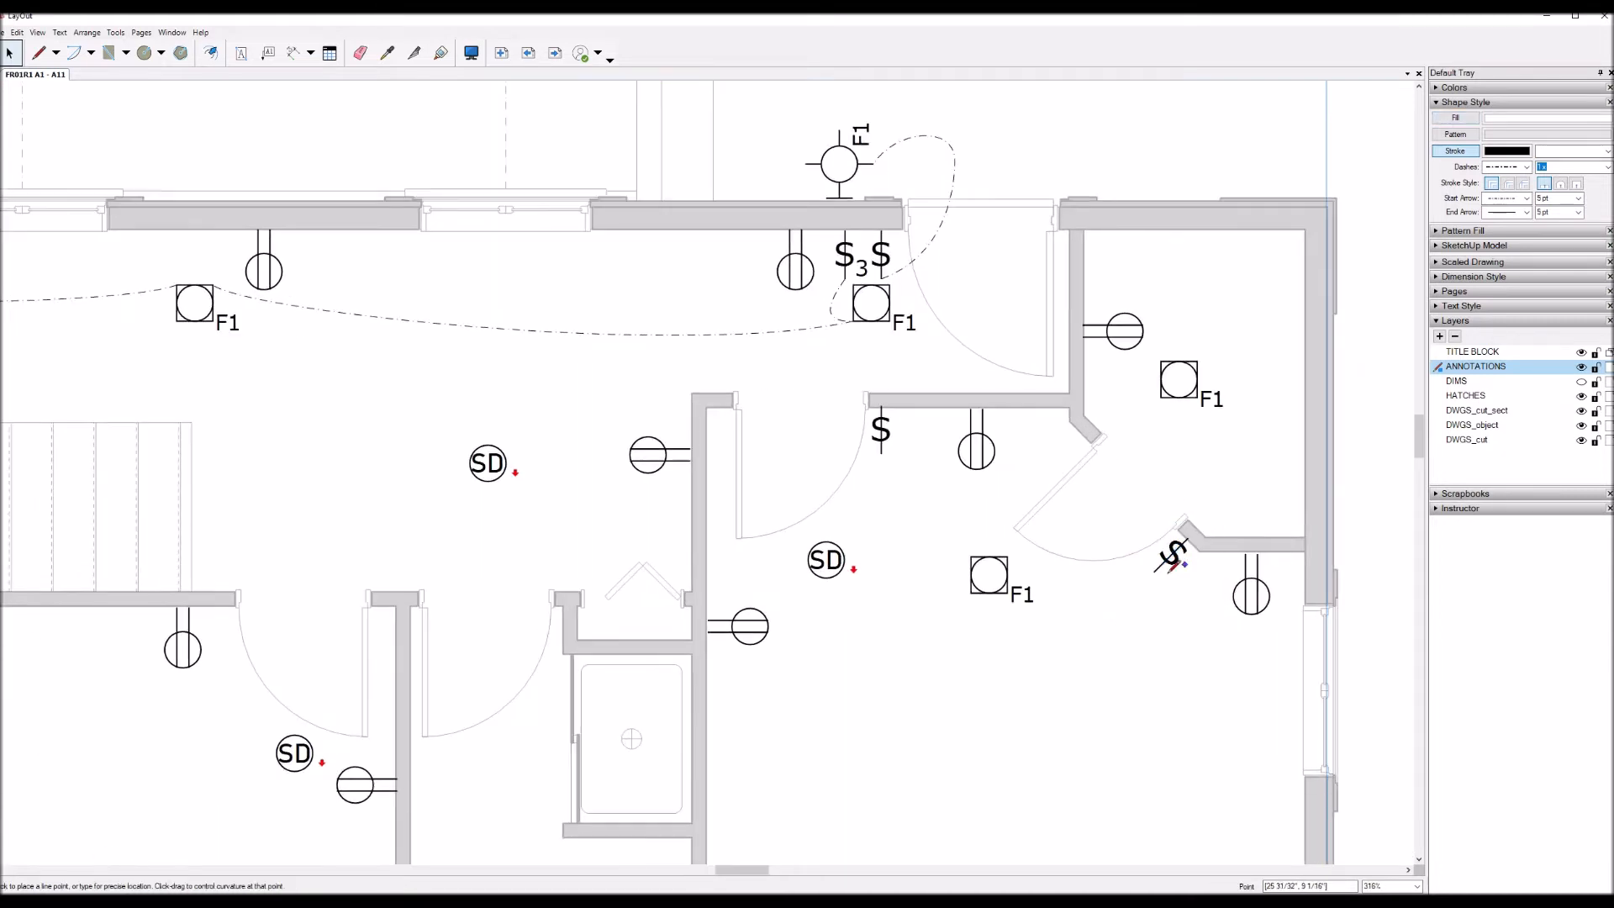
pyautogui.moveTo(1158, 404)
pyautogui.mouseDown()
pyautogui.moveTo(1199, 336)
pyautogui.moveTo(1193, 355)
pyautogui.mouseUp()
pyautogui.press('space')
pyautogui.scroll(-1, 1009, 447)
# Step: Draw curved dashed wiring lines from the right bedroom's door switch to its upper light and on to its lower light
pyautogui.press('l')
pyautogui.moveTo(878, 437); pyautogui.dragTo(904, 459)
pyautogui.moveTo(952, 522); pyautogui.dragTo(938, 559)
pyautogui.scroll(-5, 925, 521)
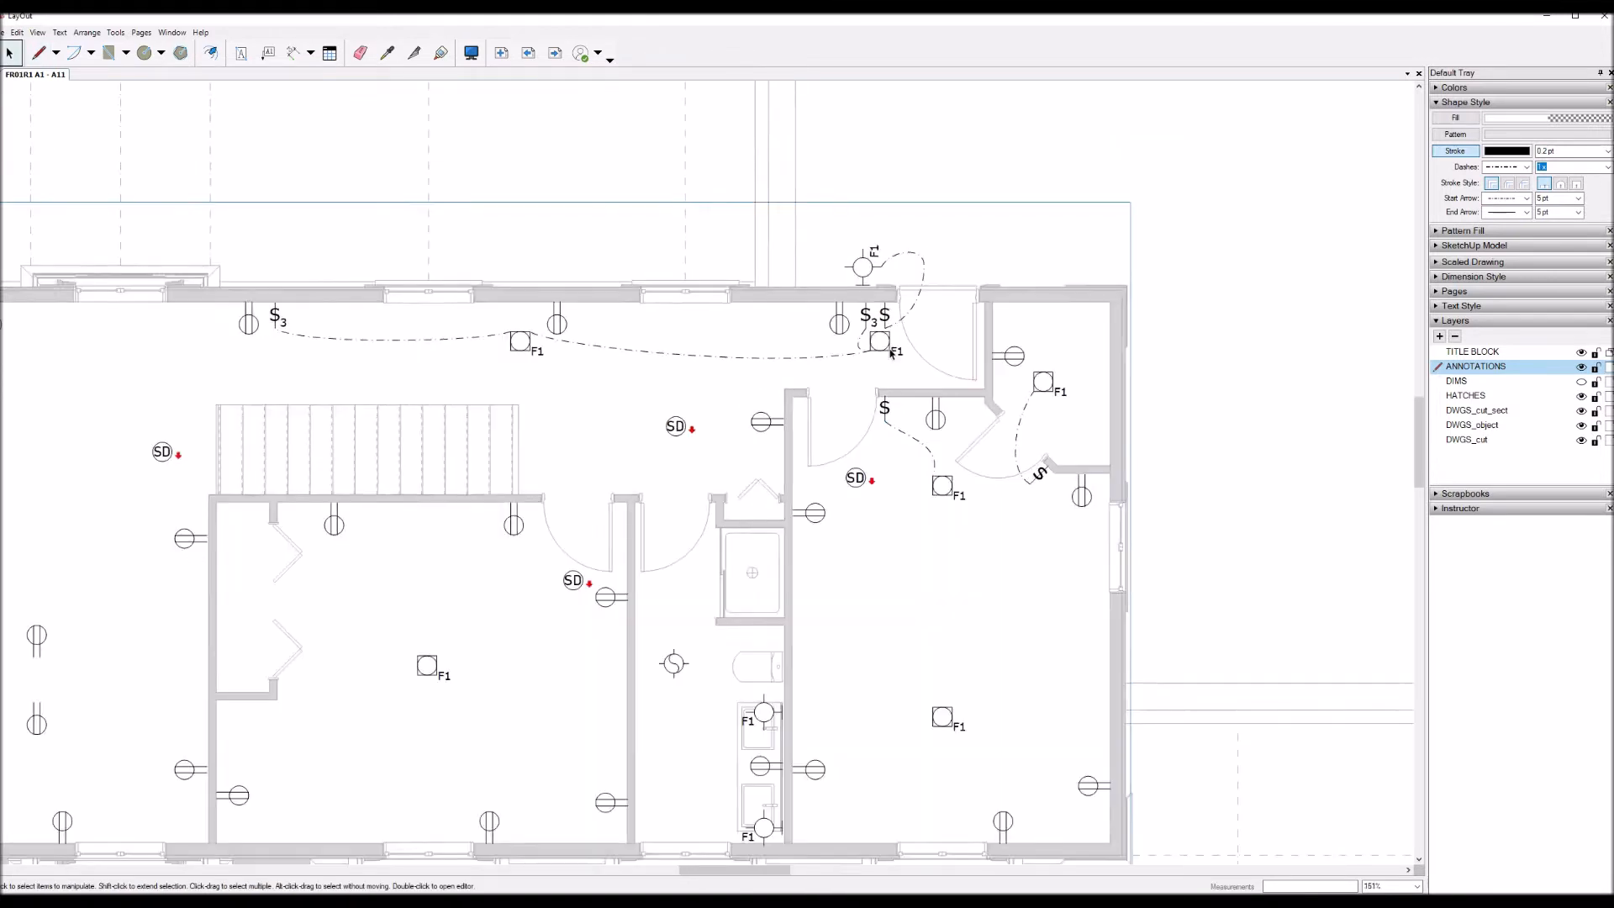
pyautogui.scroll(4, 933, 512)
pyautogui.moveTo(919, 695); pyautogui.dragTo(937, 731)
pyautogui.press('space')
pyautogui.scroll(-3, 1017, 647)
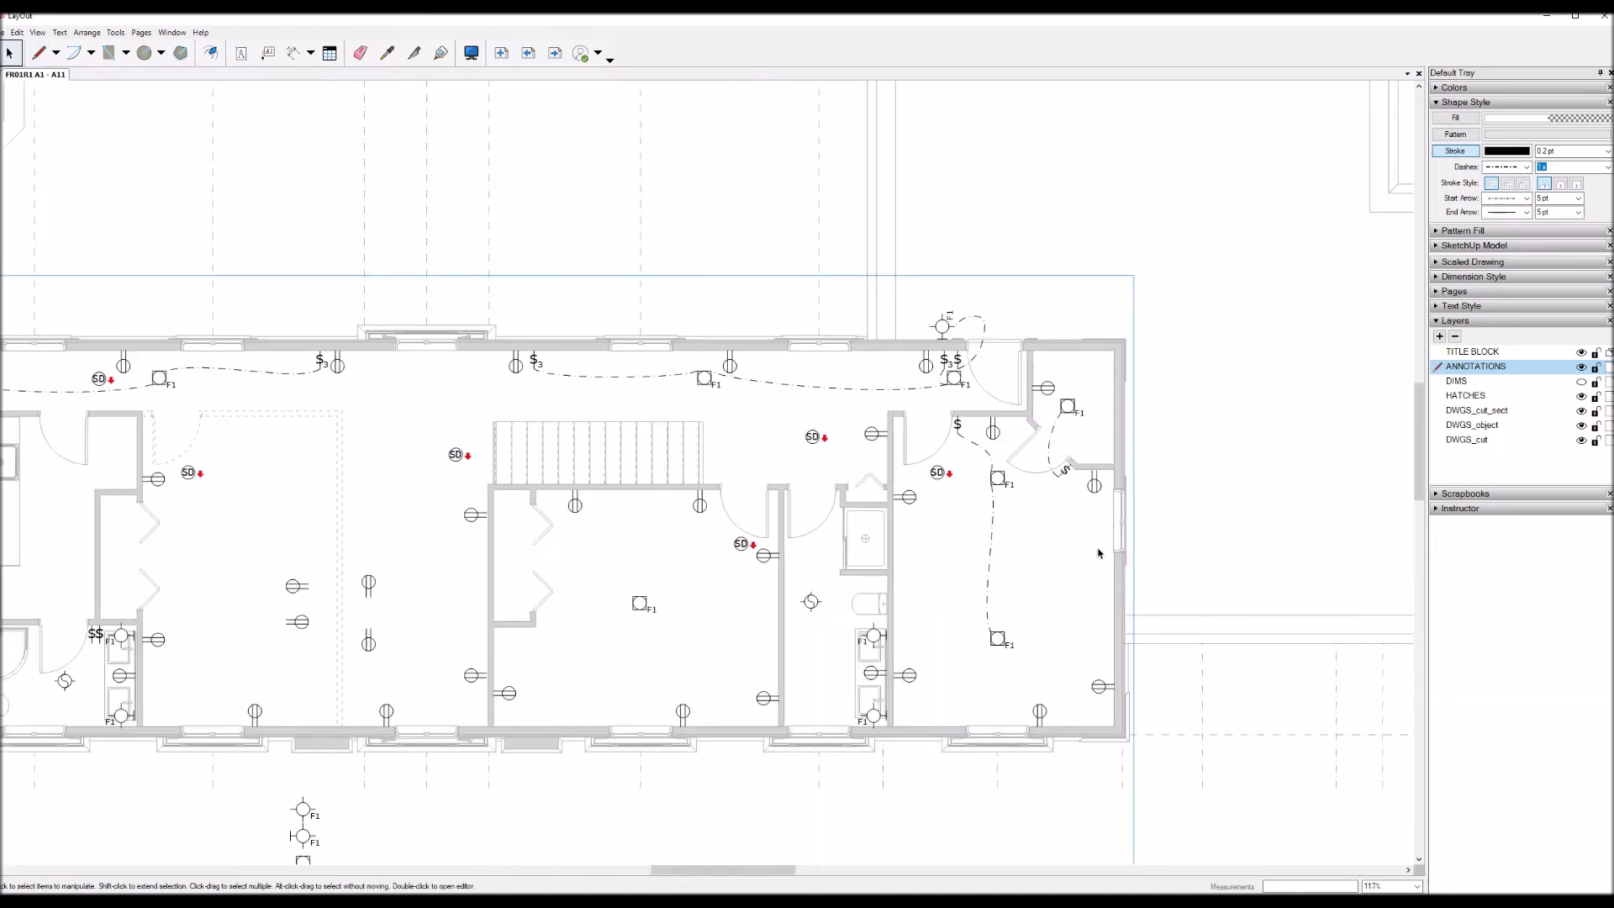
# Step: Copy the switch beside the middle bedroom's door and draw a curved dashed wiring line from it to that room's light
pyautogui.scroll(3, 432, 675)
pyautogui.keyDown('ctrl'); pyautogui.moveTo(1272, 279); pyautogui.dragTo(881, 398); pyautogui.keyUp('ctrl')
pyautogui.press('l')
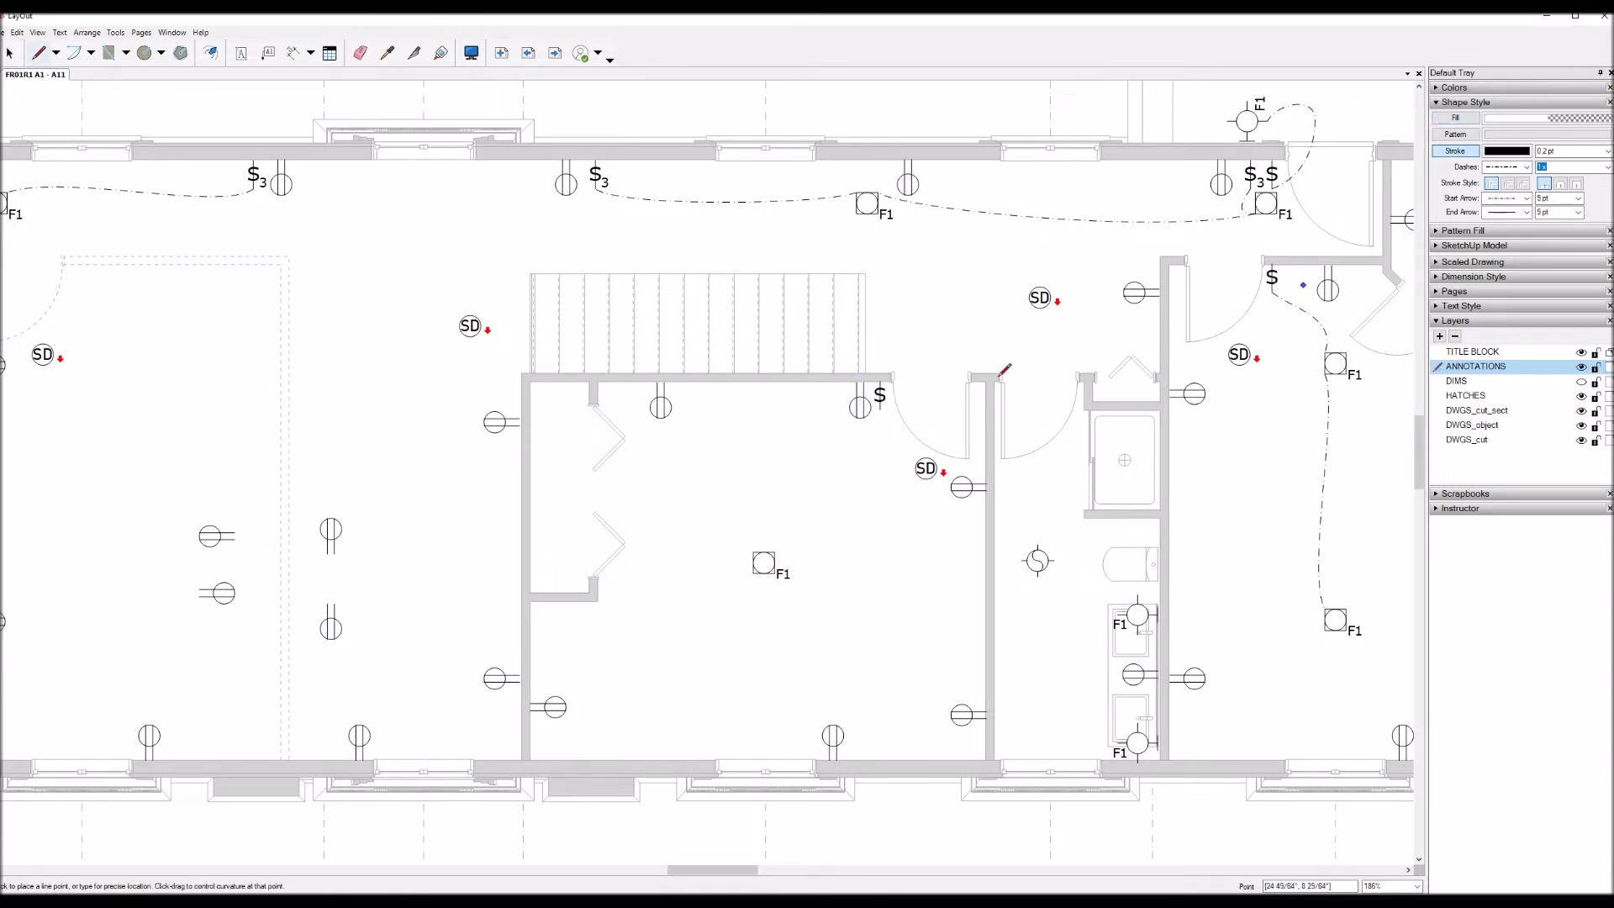
pyautogui.click(880, 409)
pyautogui.moveTo(736, 547); pyautogui.dragTo(739, 548)
pyautogui.press('space')
pyautogui.scroll(-3, 841, 605)
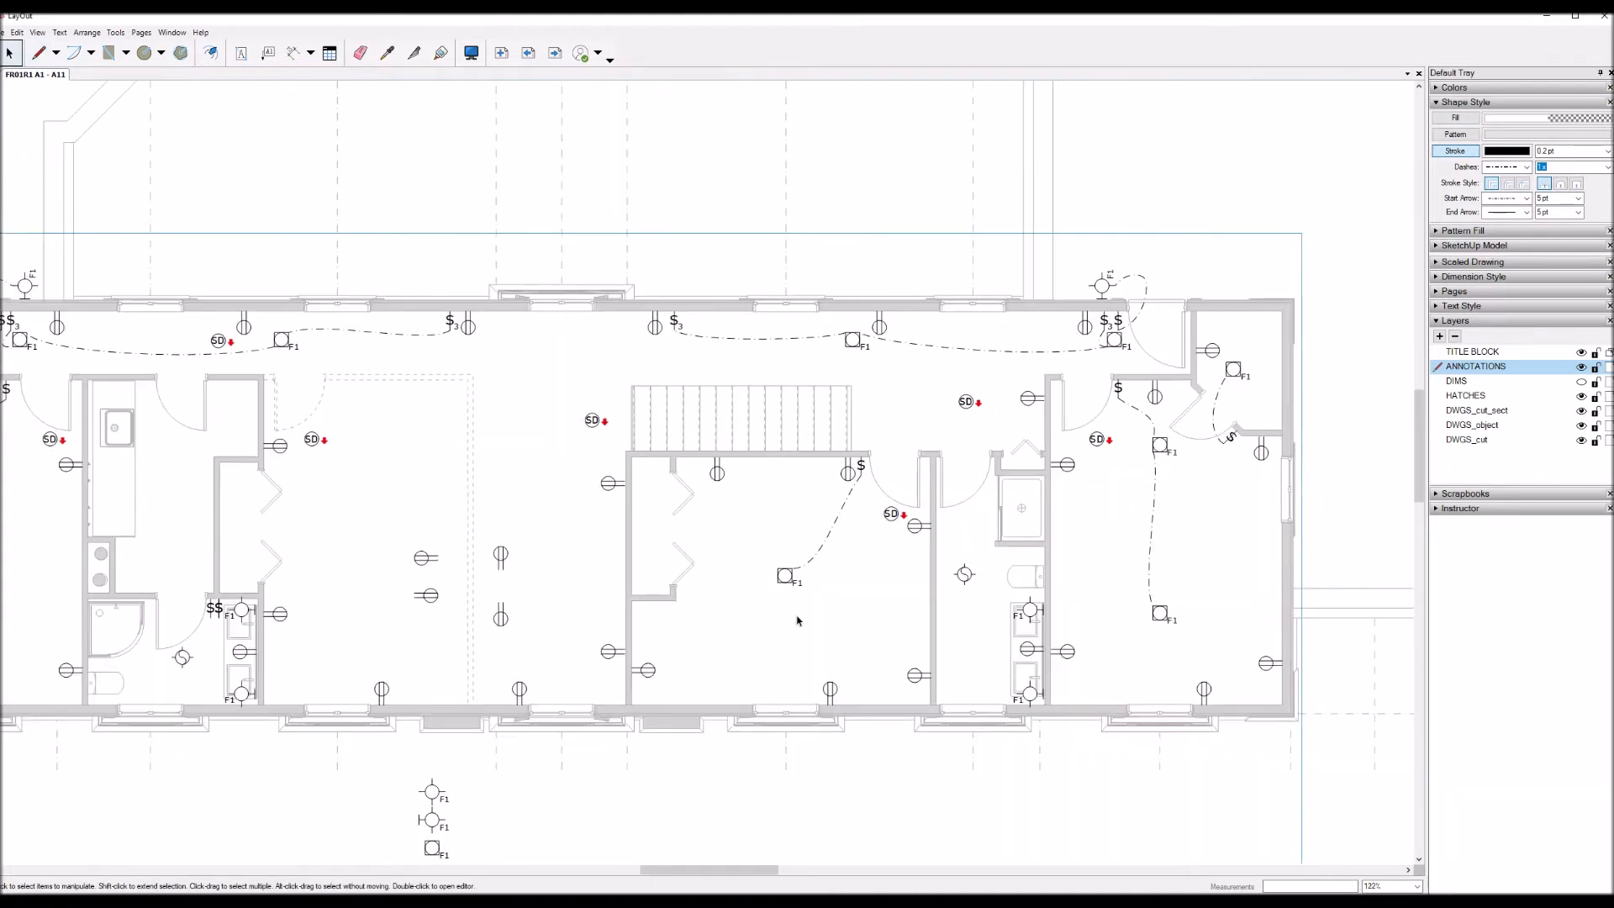
pyautogui.scroll(1, 652, 711)
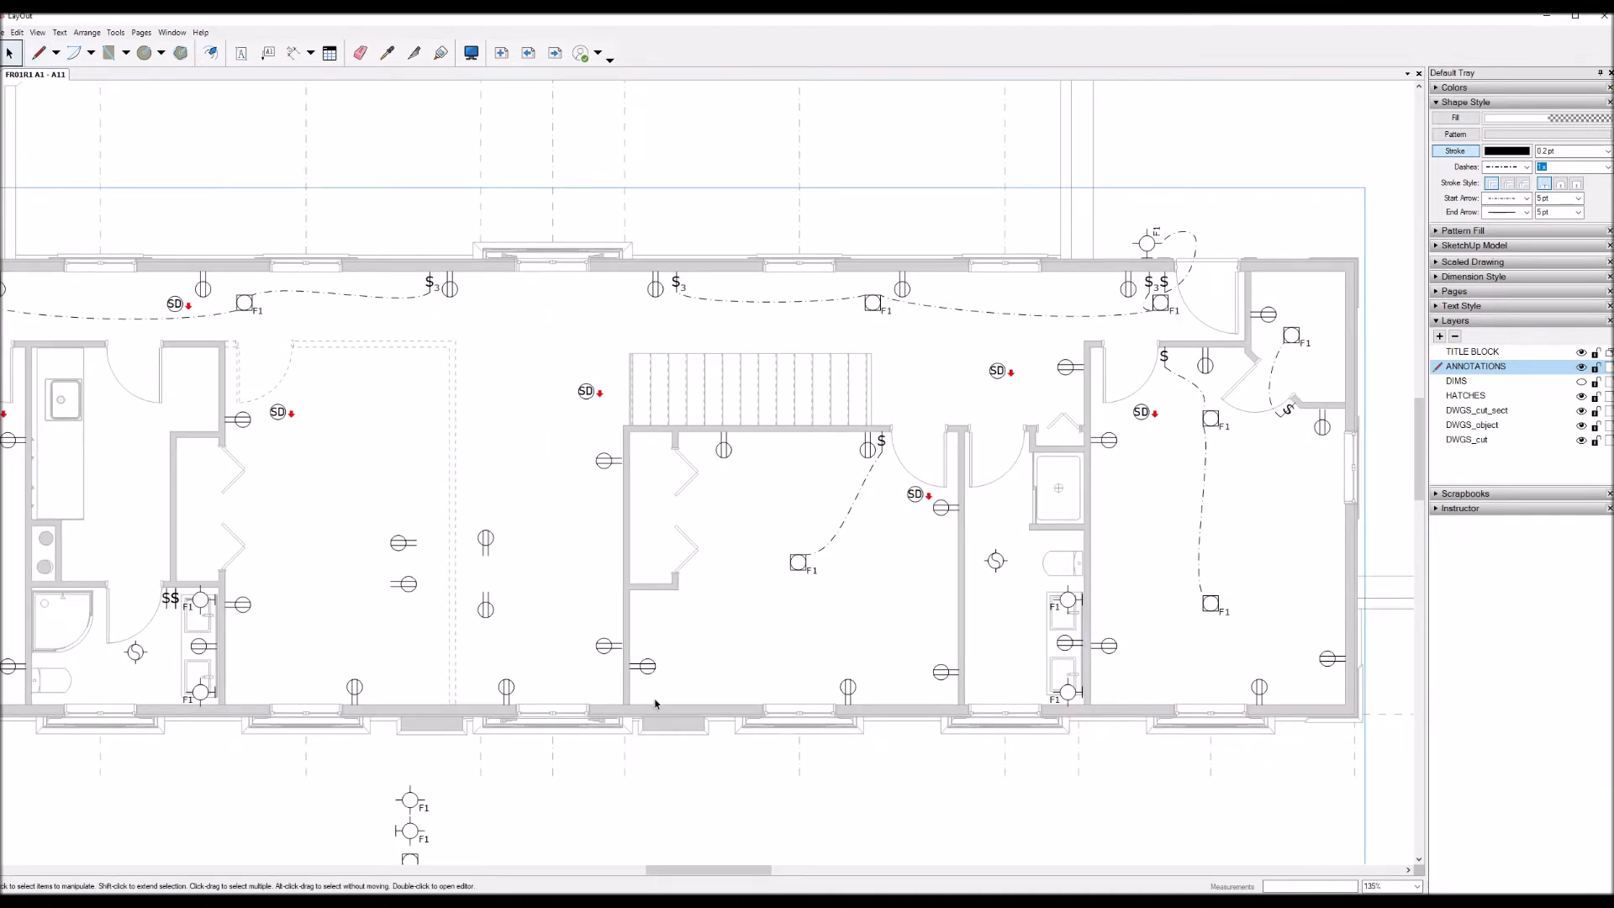
# Step: Measure the middle bedroom's left wall between the exterior wall and the closet corner
pyautogui.scroll(4, 654, 704)
pyautogui.press('d')
pyautogui.click(618, 706)
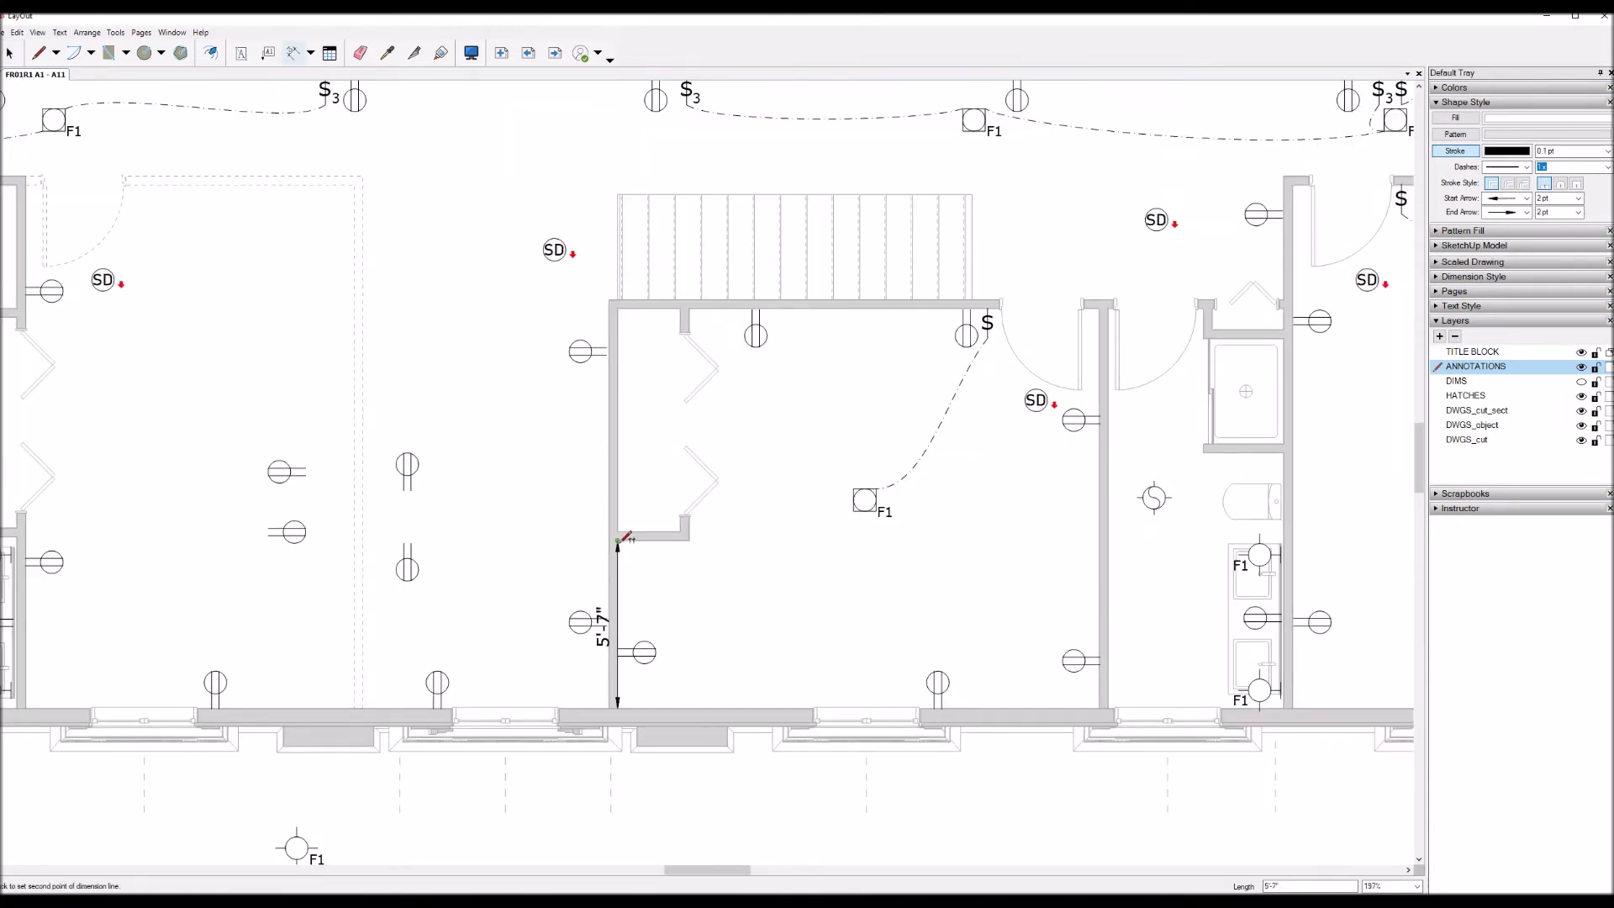
pyautogui.press('space')
# Step: Copy the square F1 light from the symbols below the plan to the staircase's left end
pyautogui.scroll(-9, 683, 613)
pyautogui.scroll(7, 682, 613)
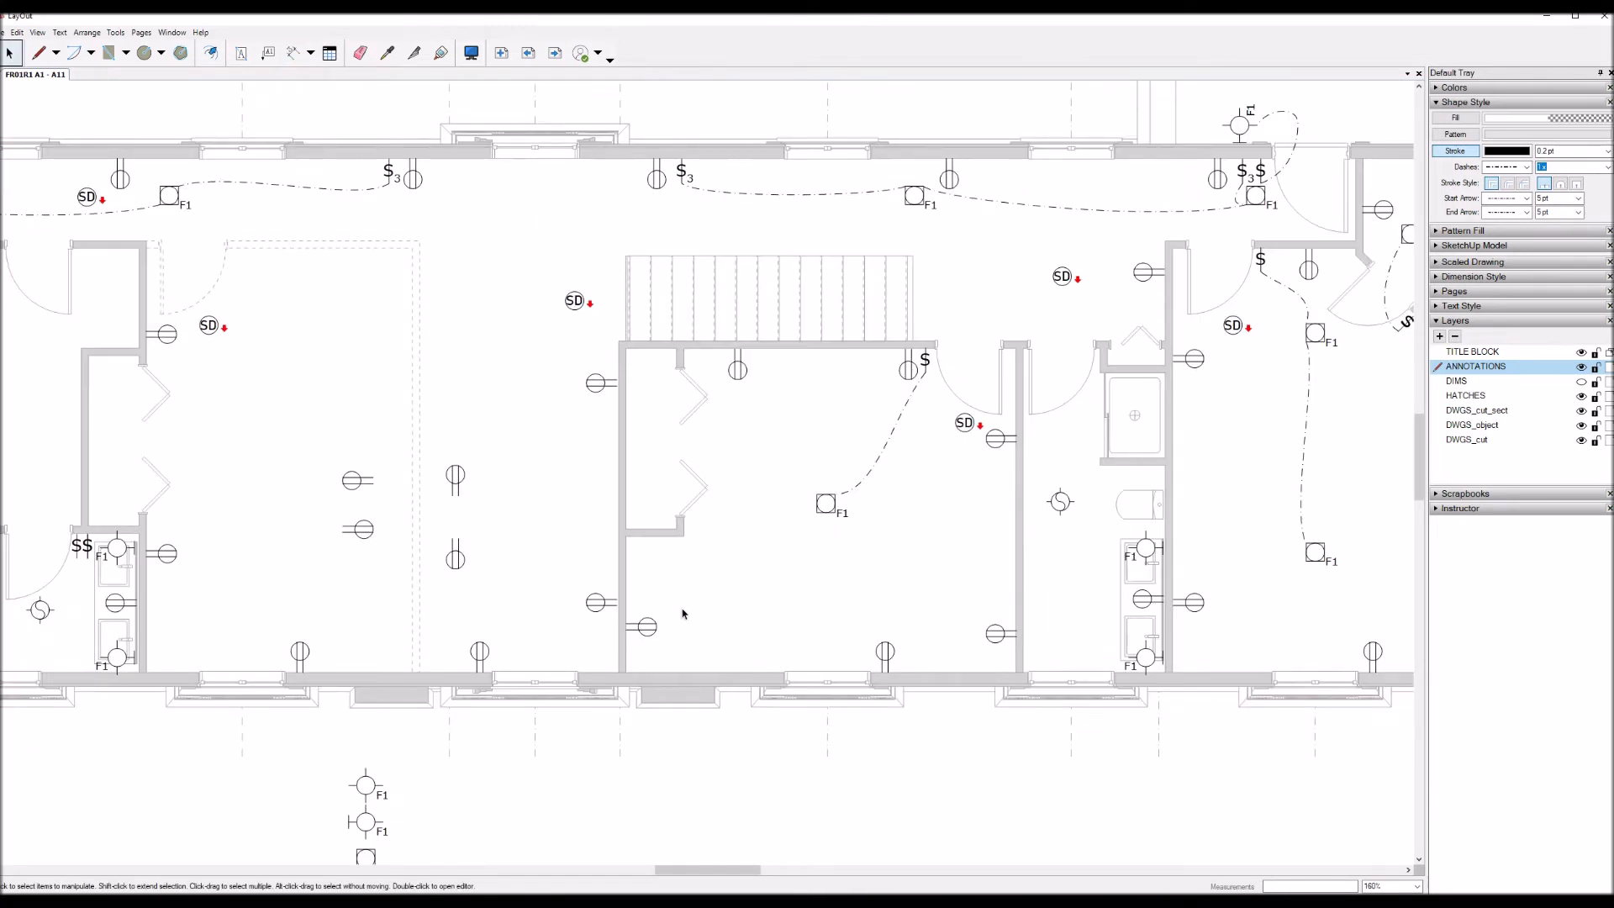
pyautogui.scroll(-2, 668, 634)
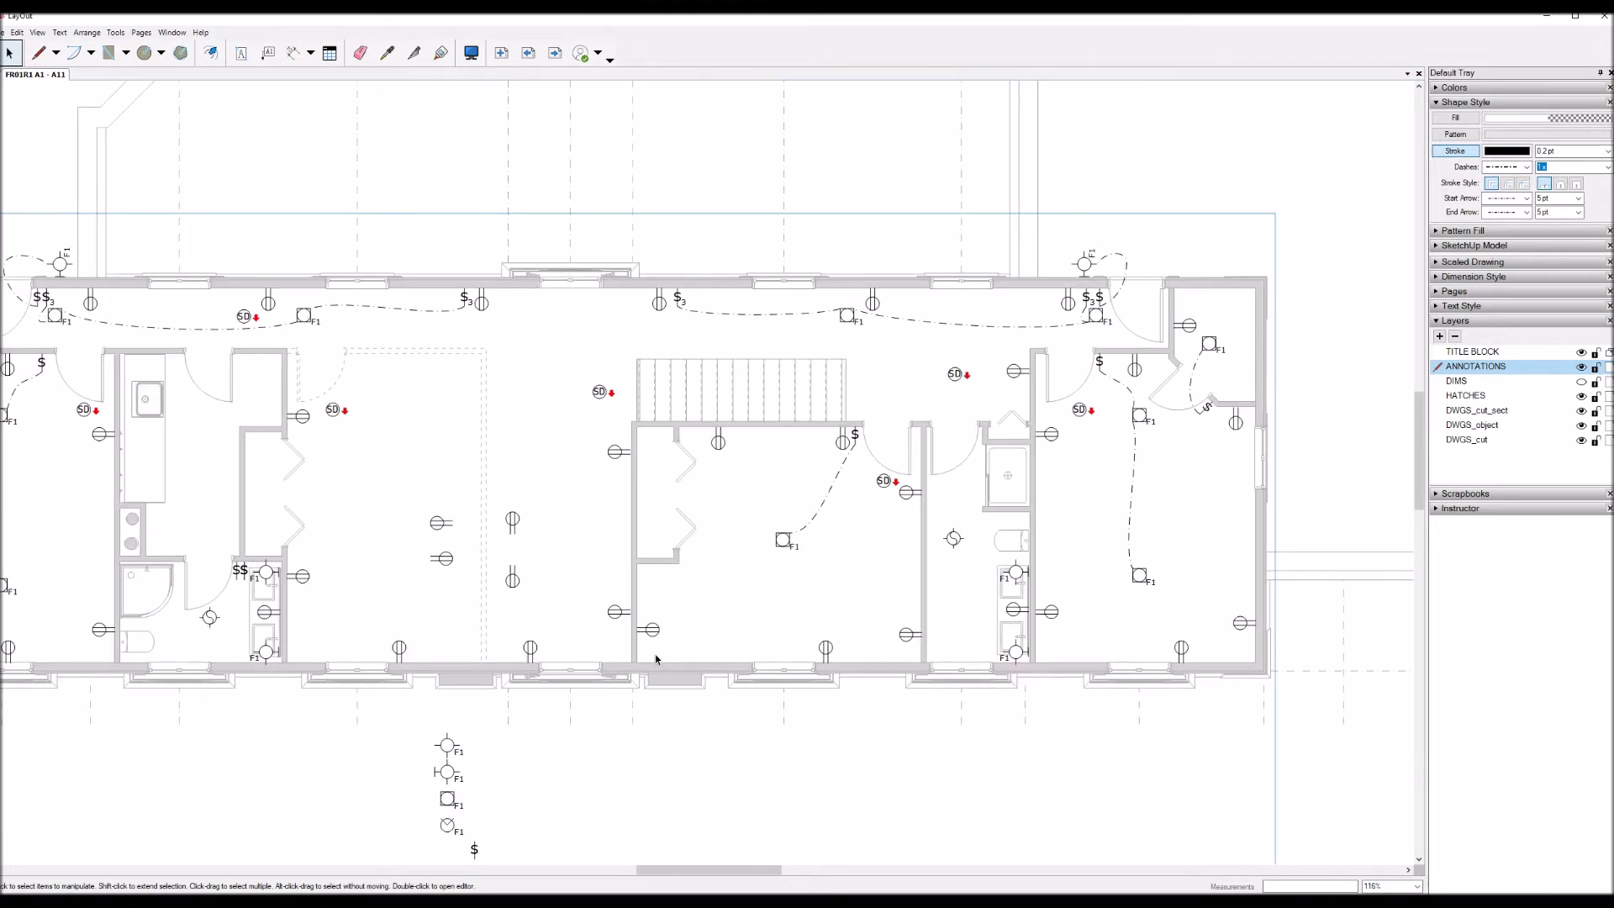
pyautogui.scroll(-2, 1250, 603)
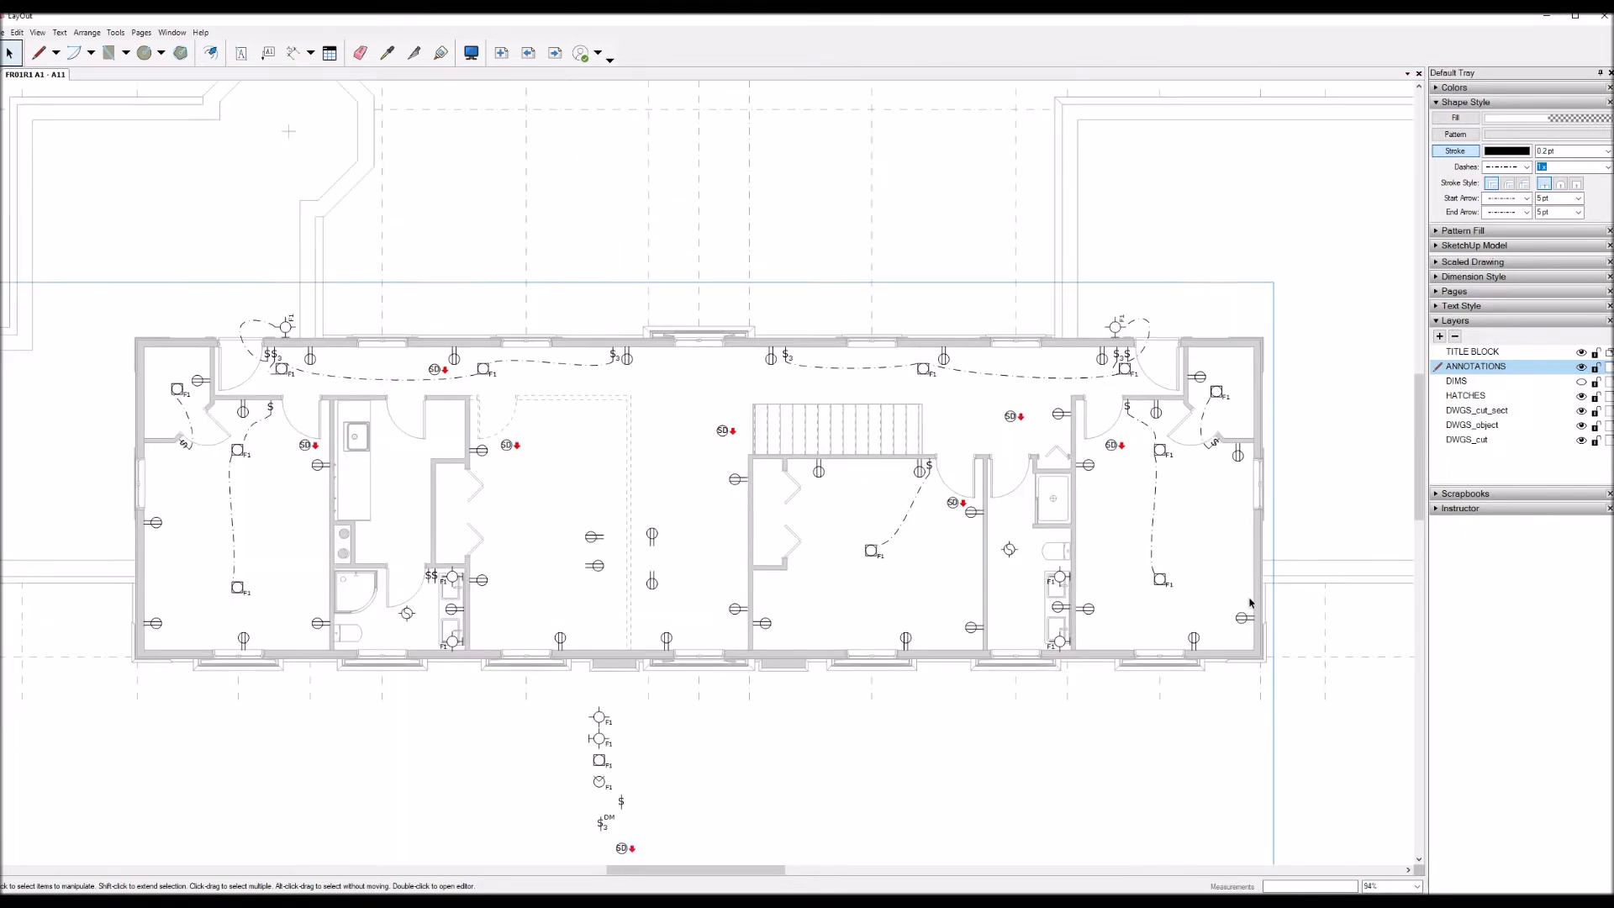
pyautogui.scroll(2, 761, 436)
pyautogui.scroll(-2, 529, 854)
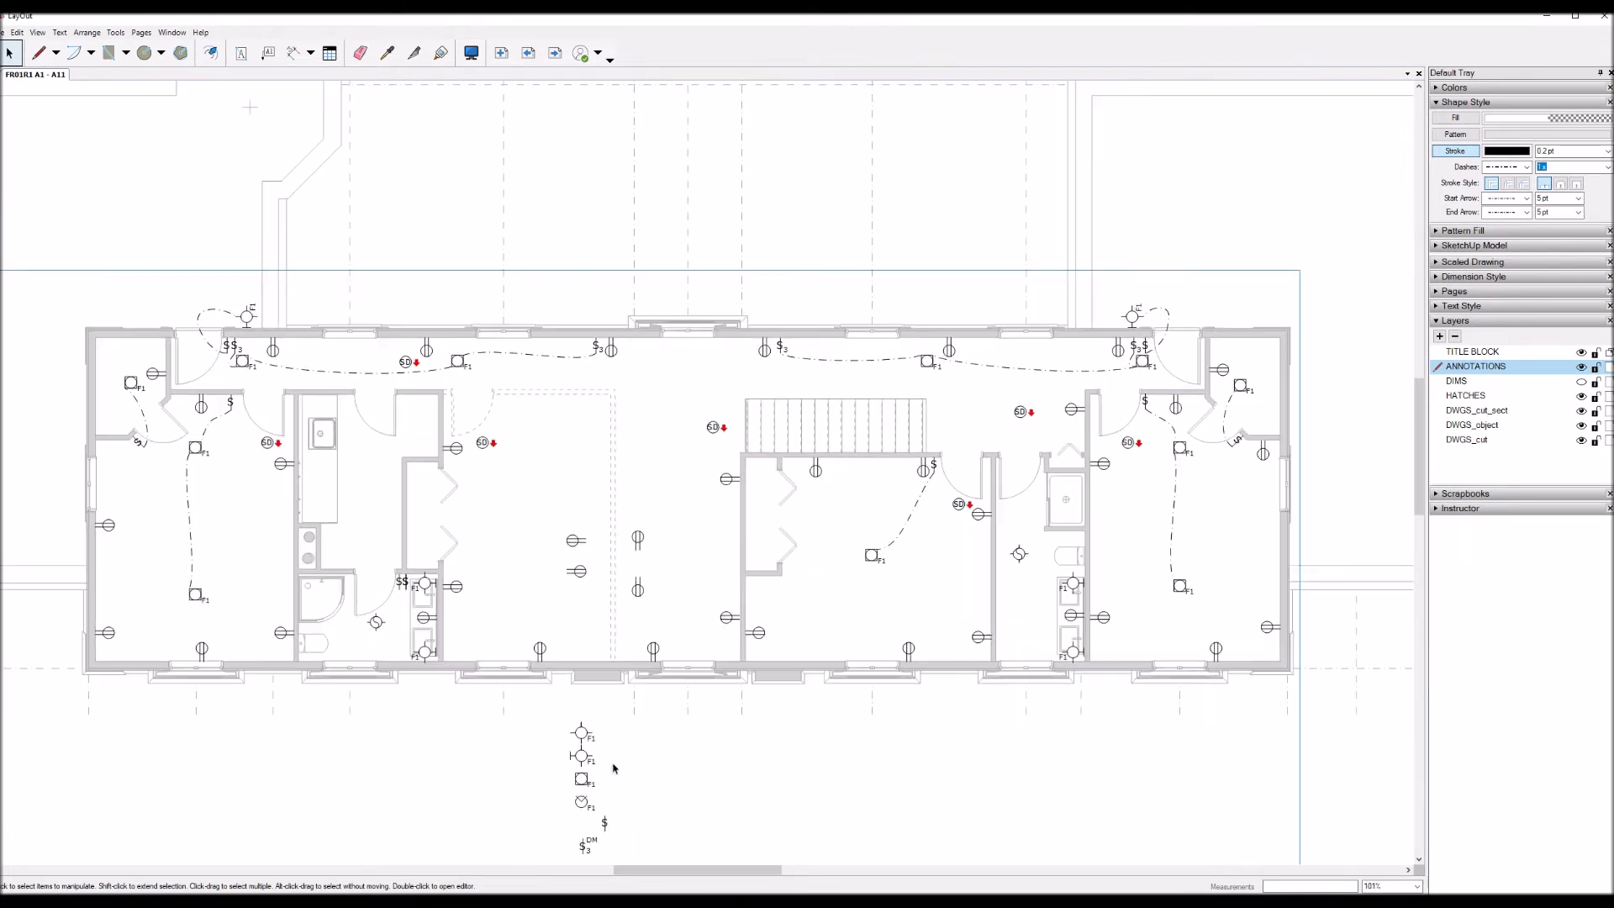
pyautogui.click(579, 782)
pyautogui.keyDown('ctrl'); pyautogui.moveTo(575, 778); pyautogui.dragTo(729, 424); pyautogui.keyUp('ctrl')
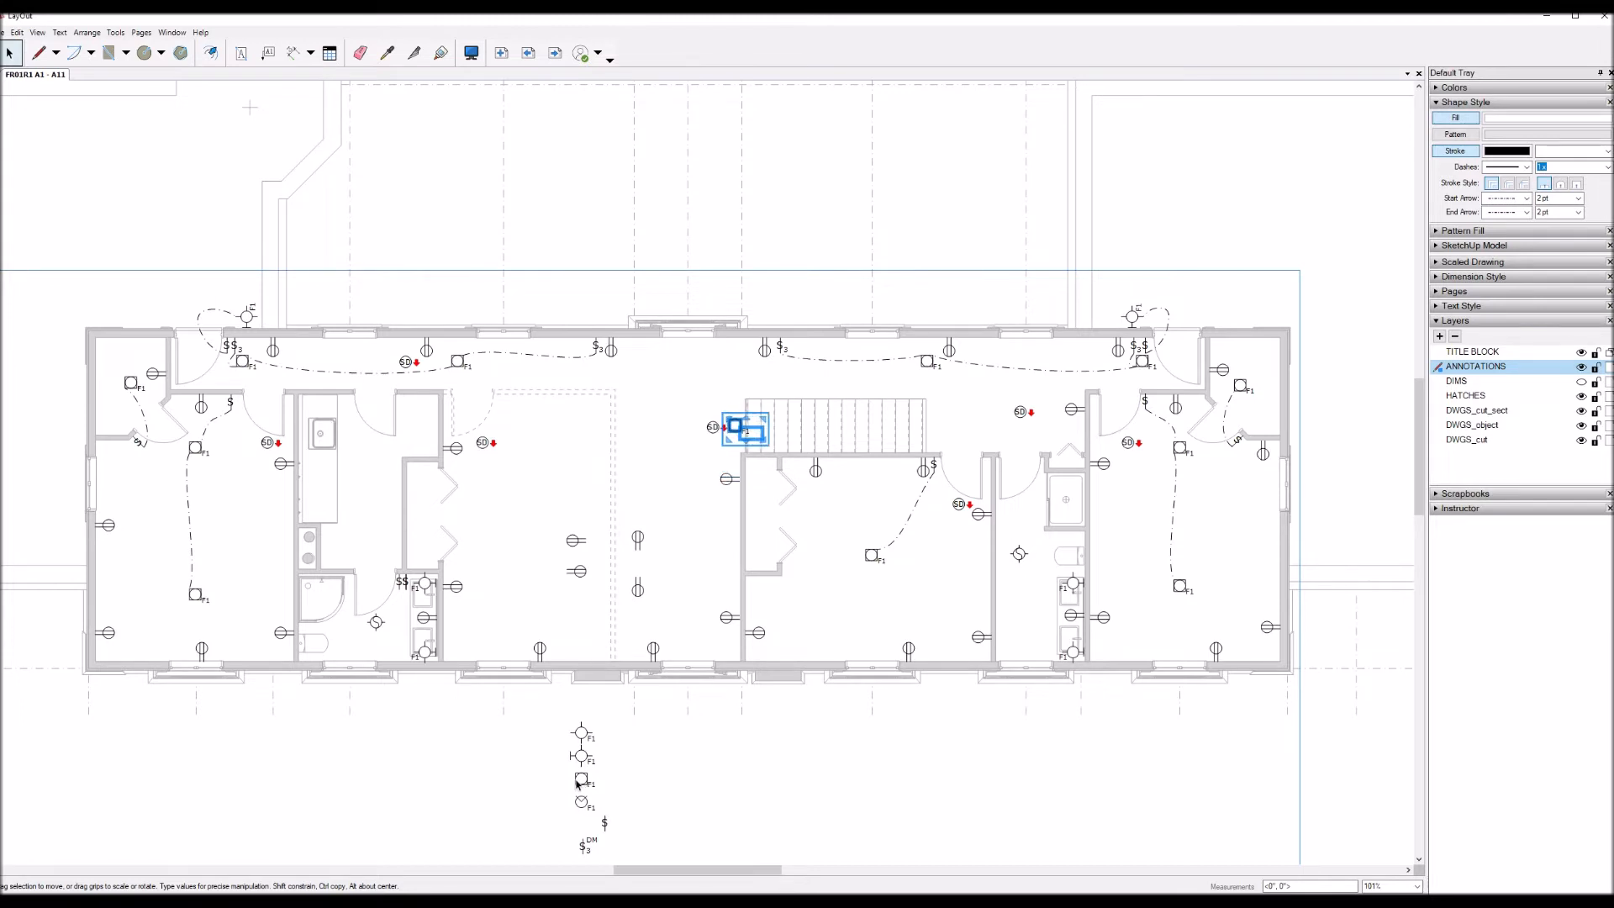
# Step: Place two more copies of the square F1 light along the staircase, one near its middle and one near its right end
pyautogui.scroll(3, 960, 365)
pyautogui.press('Right')
pyautogui.press('Right')
pyautogui.press('Right')
pyautogui.press('Right')
pyautogui.press('Right')
pyautogui.press('Right')
pyautogui.press('Right')
pyautogui.press('Right')
pyautogui.press('Right')
pyautogui.press('Right')
pyautogui.press('Right')
pyautogui.press('Right')
pyautogui.press('Right')
pyautogui.press('Right')
pyautogui.press('Right')
pyautogui.press('Right')
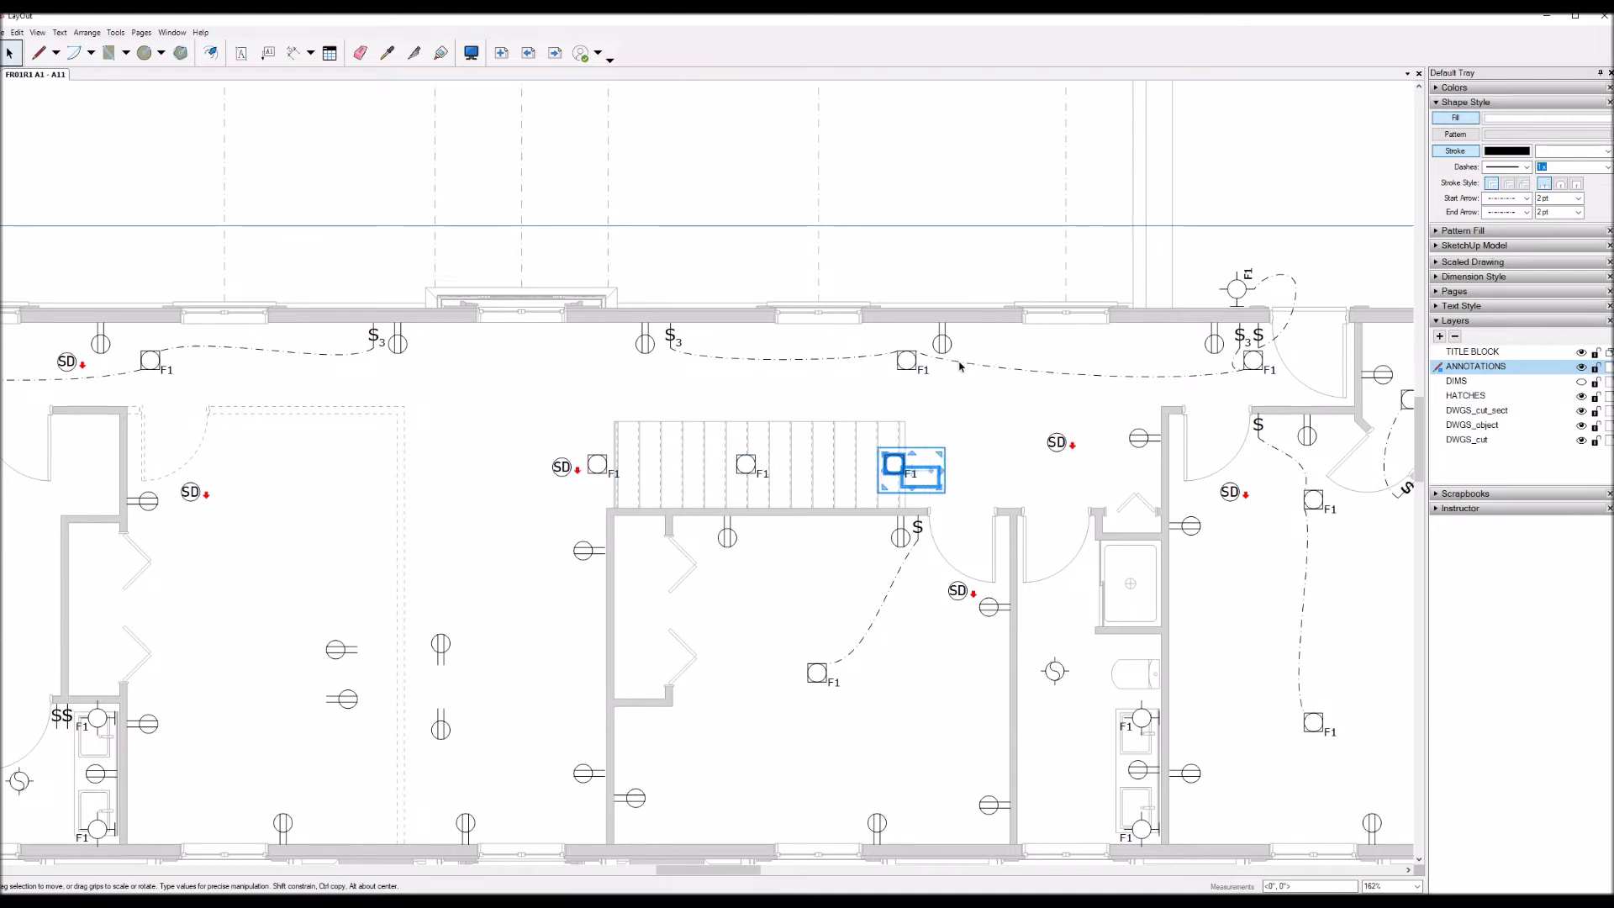
pyautogui.press('Left')
pyautogui.press('Left')
pyautogui.press('Left')
pyautogui.press('Left')
pyautogui.press('Left')
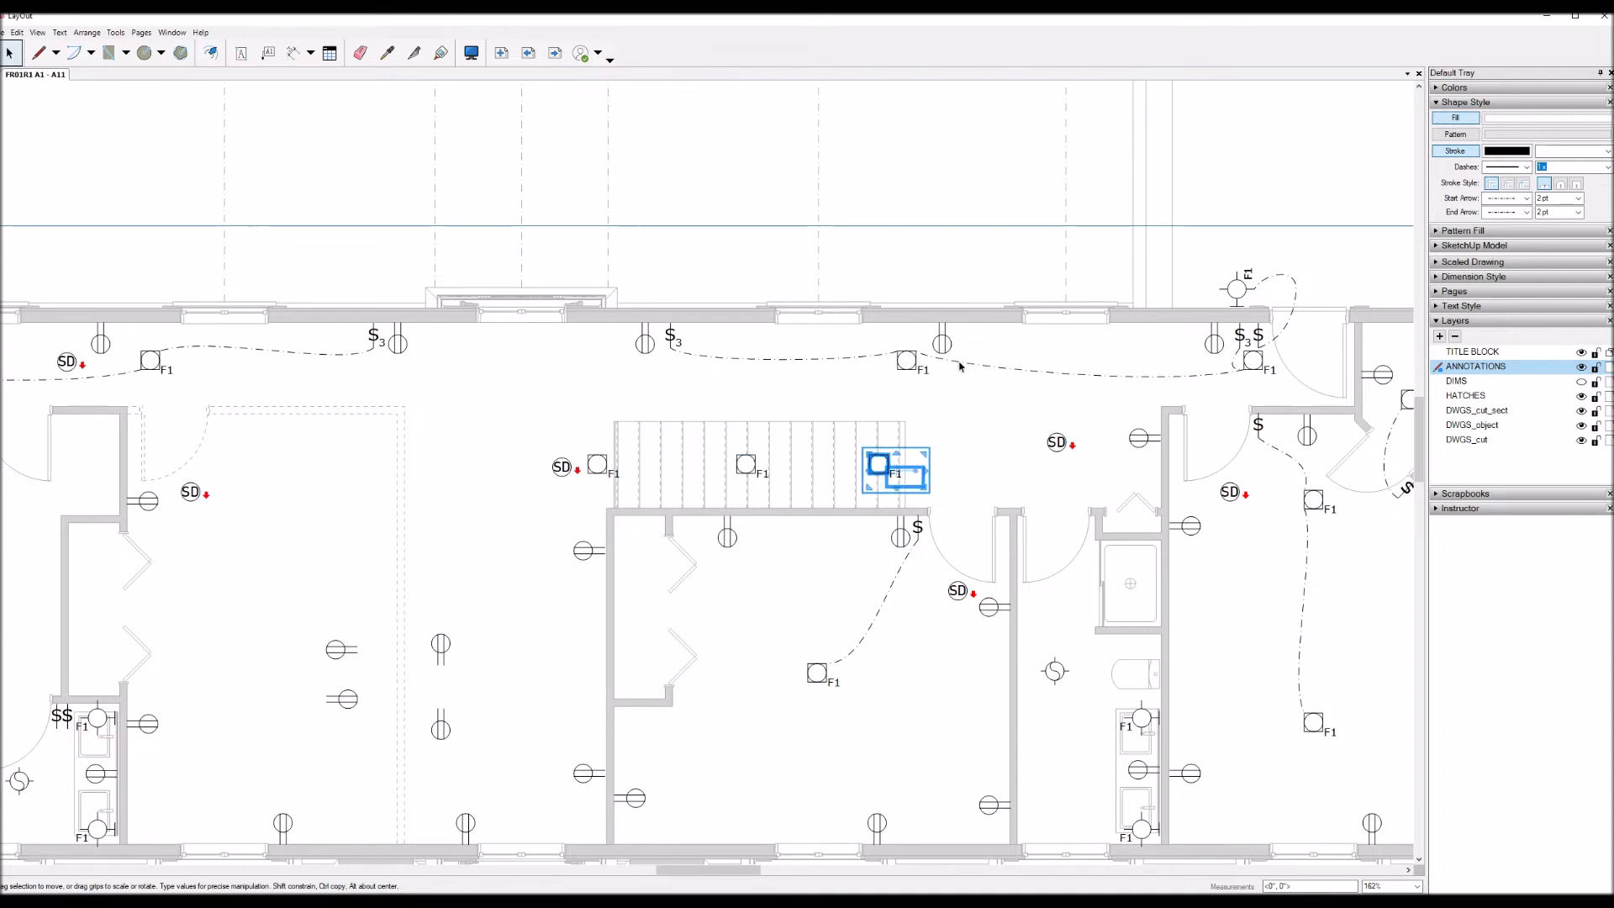
# Step: Nudge the middle square F1 light on the staircase slightly to the left
pyautogui.click(745, 464)
pyautogui.press('Left')
pyautogui.press('Left')
pyautogui.click(796, 592)
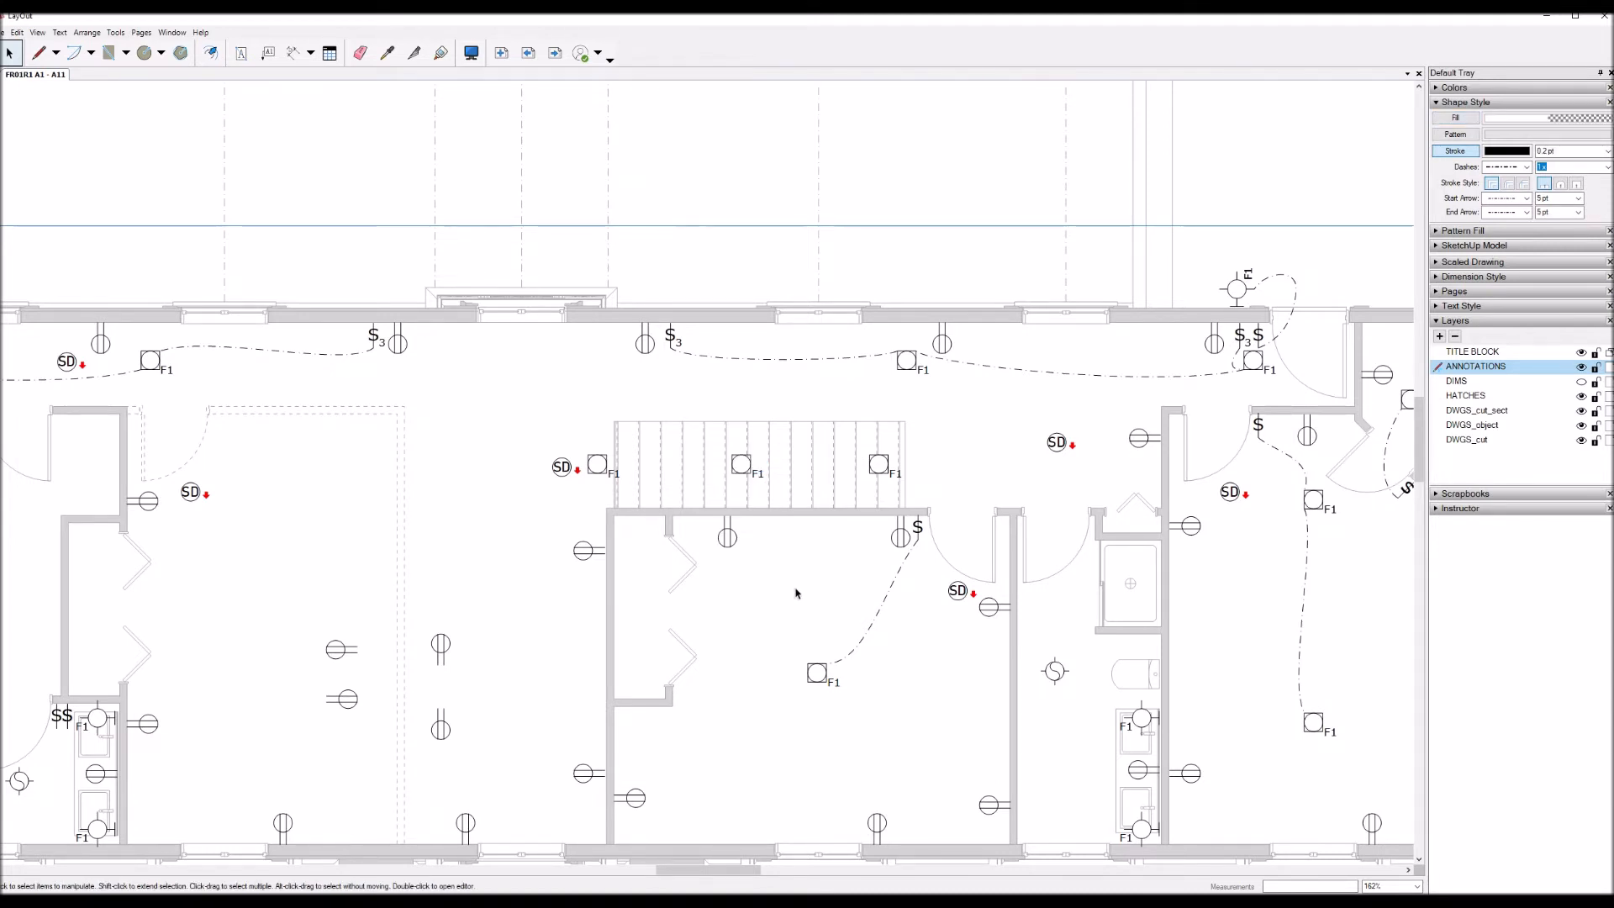
# Step: Copy the wall-mounted F1 light from the symbols below the plan to the staircase and rotate it 90°
pyautogui.scroll(-5, 796, 593)
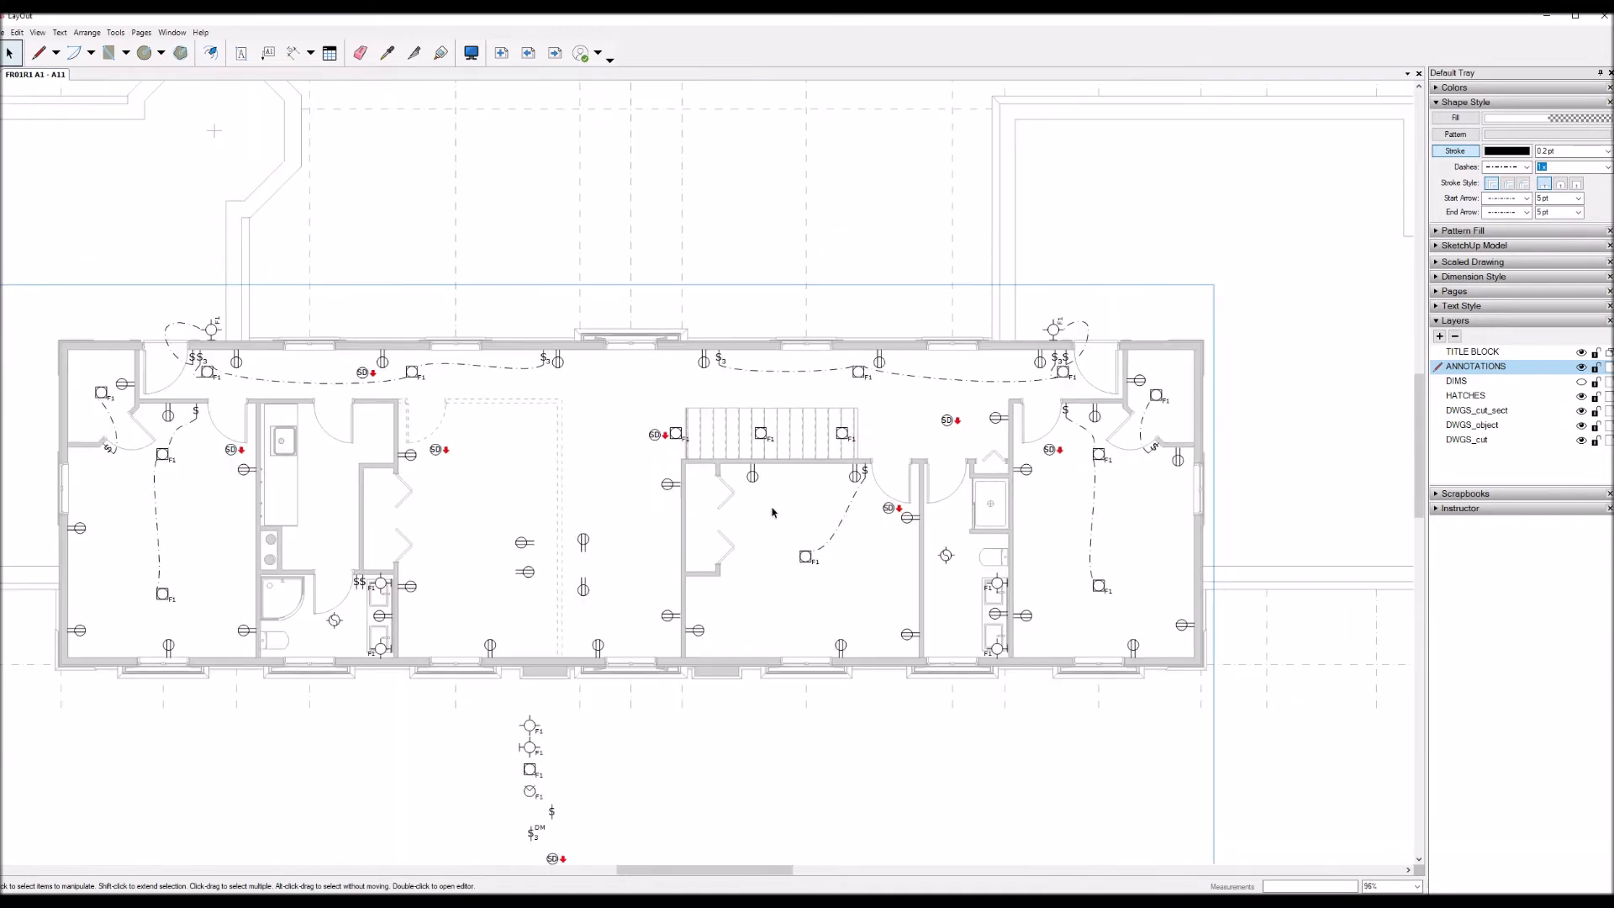
pyautogui.scroll(3, 590, 698)
pyautogui.click(586, 693)
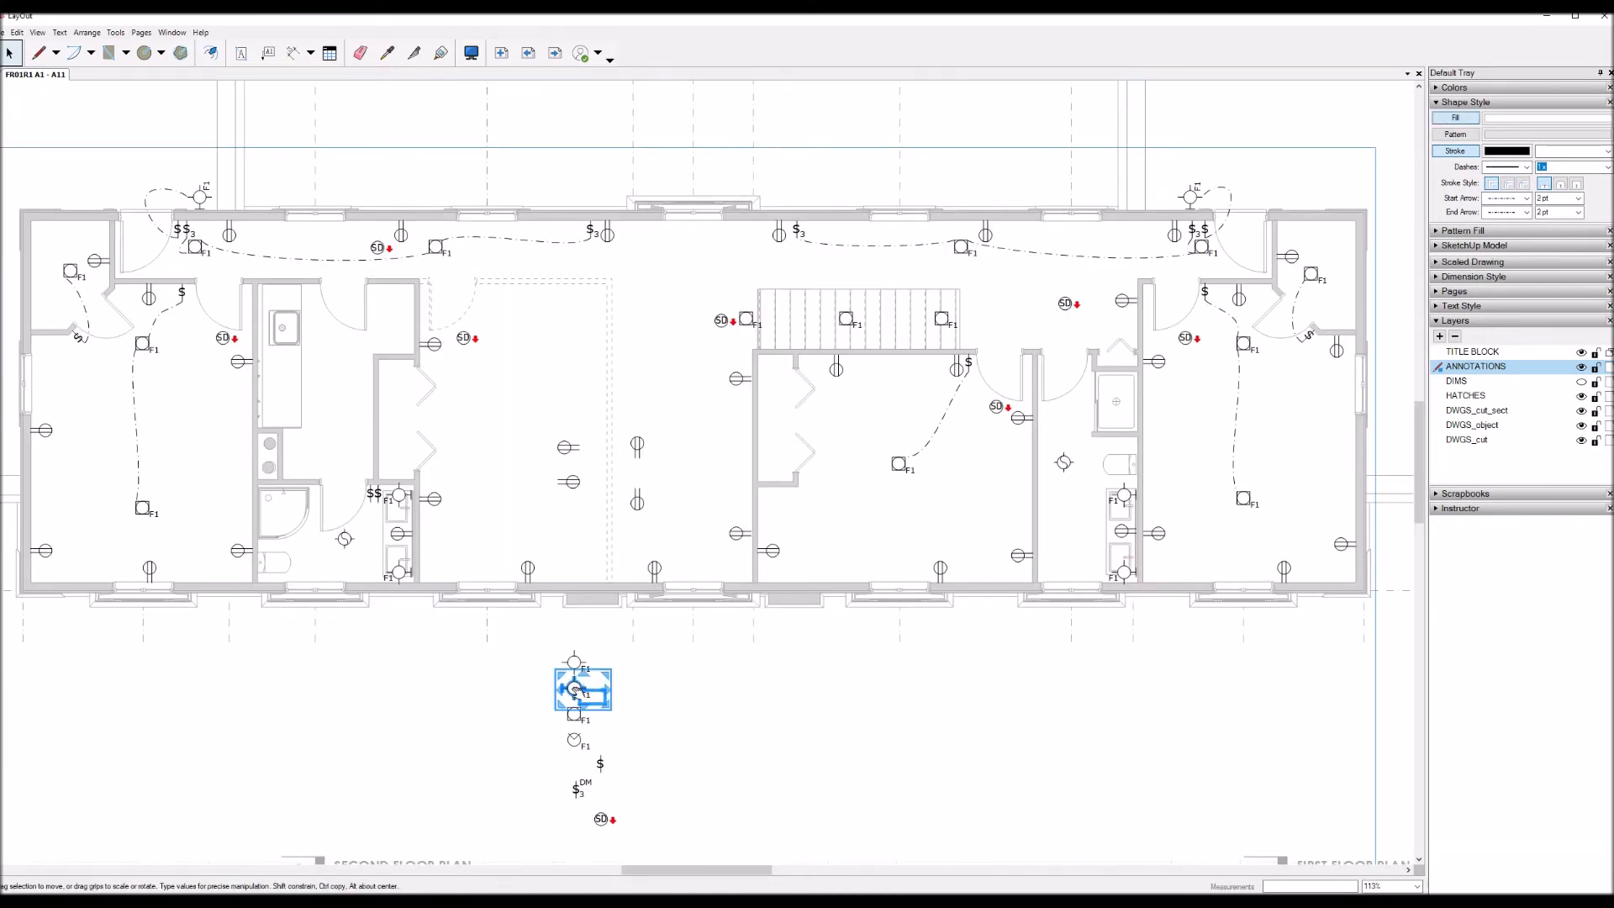
pyautogui.moveTo(576, 691); pyautogui.dragTo(807, 340)
pyautogui.scroll(3, 845, 312)
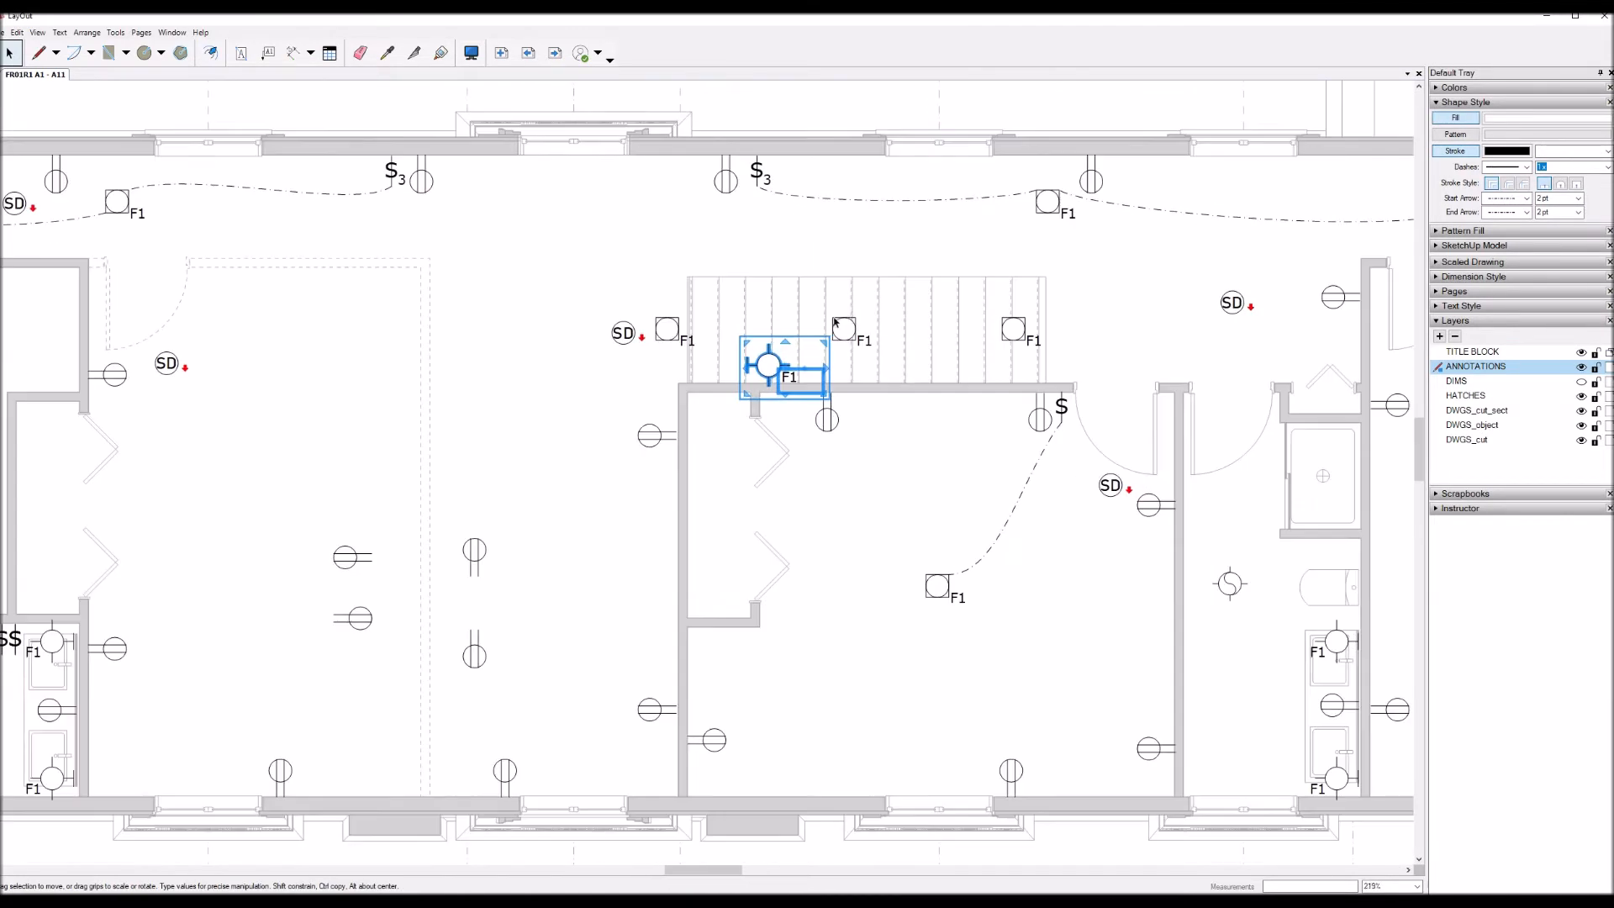
pyautogui.scroll(2, 838, 320)
pyautogui.moveTo(836, 414); pyautogui.dragTo(763, 345)
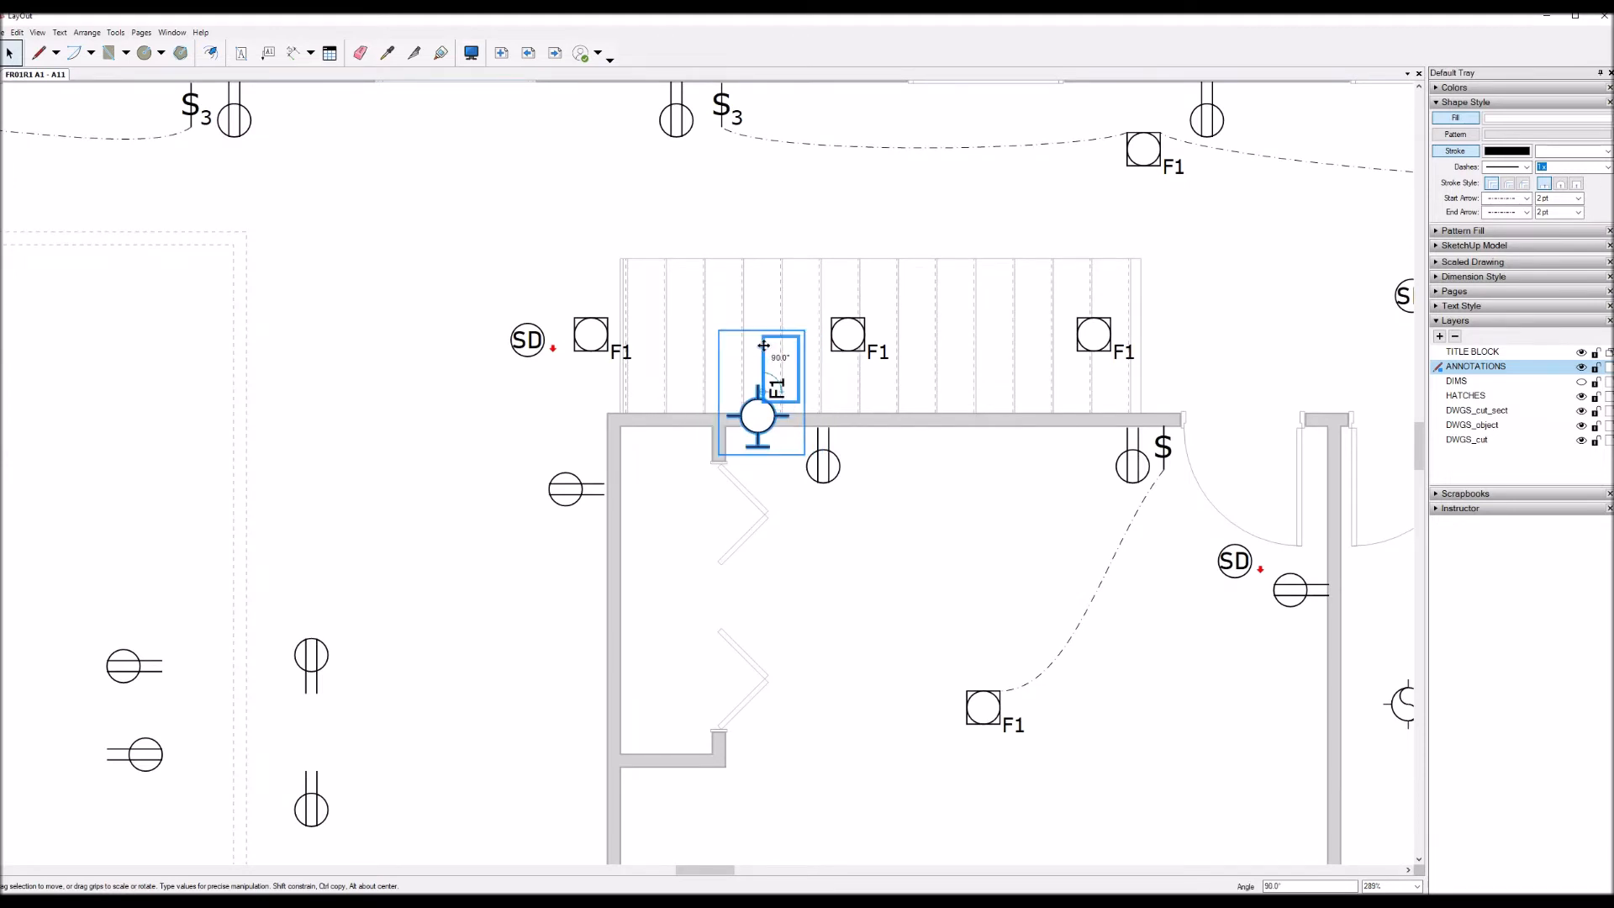
# Step: Align the wall-mounted light against the staircase's lower wall and place a copy of it near the right end of the stairs
pyautogui.press('Up')
pyautogui.press('Up')
pyautogui.press('Up')
pyautogui.press('Up')
pyautogui.press('Up')
pyautogui.press('Up')
pyautogui.press('Up')
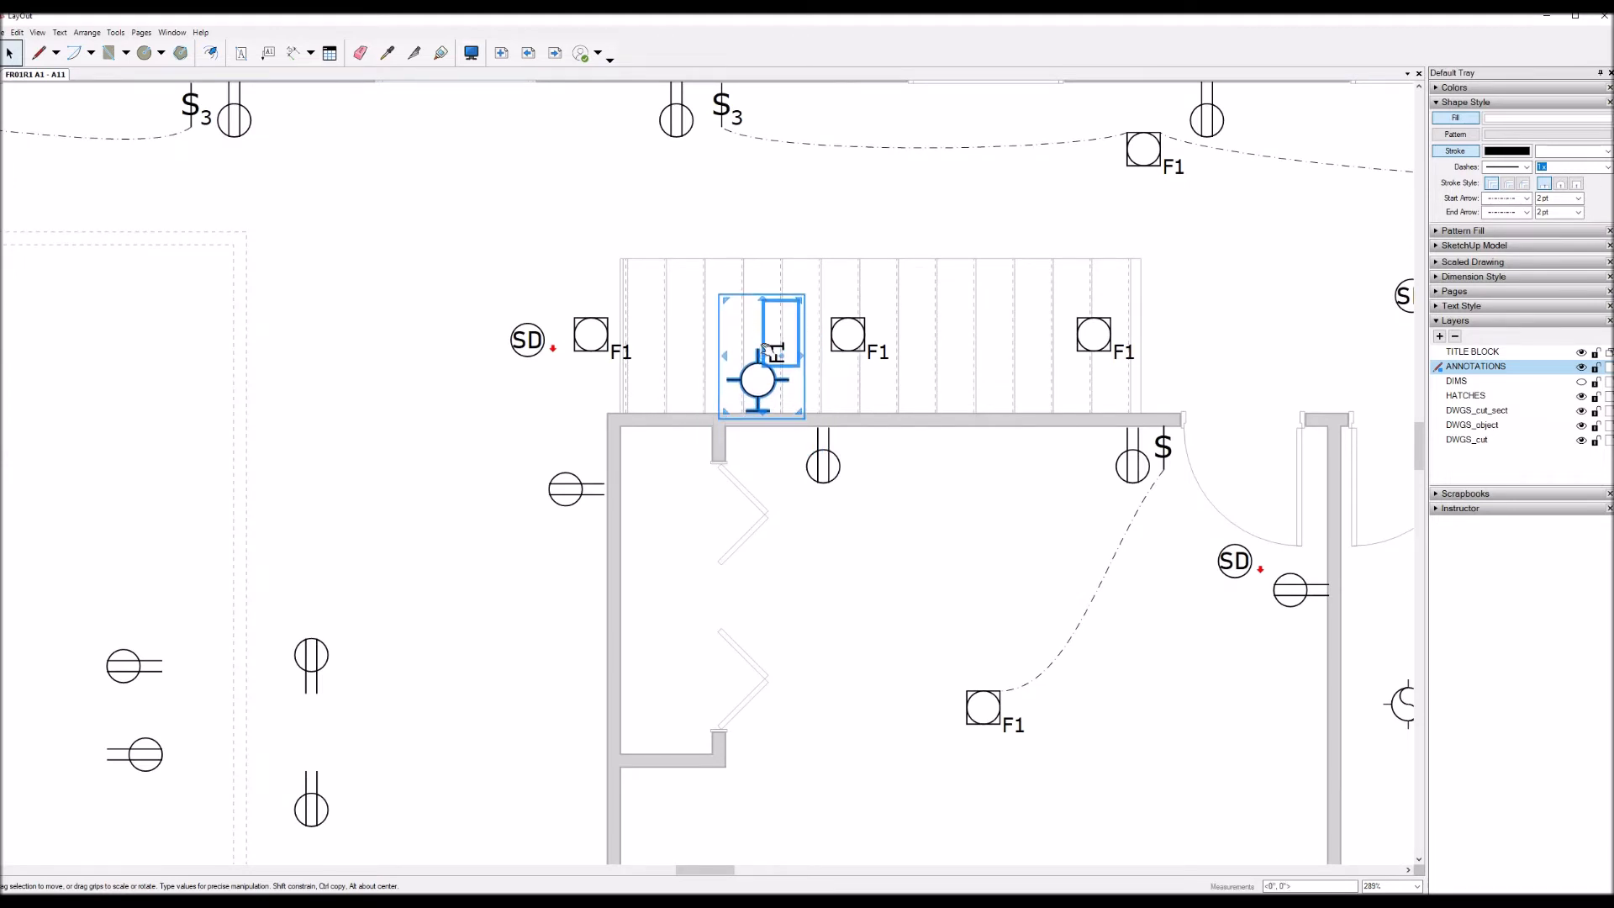
pyautogui.press('Left')
pyautogui.press('Left')
pyautogui.press('Left')
pyautogui.press('Left')
pyautogui.press('Left')
pyautogui.press('Left')
pyautogui.press('Left')
pyautogui.keyDown('ctrl'); pyautogui.moveTo(765, 351); pyautogui.dragTo(1074, 351); pyautogui.keyUp('ctrl')
pyautogui.click(944, 349)
# Step: Delete the three square F1 lights from the staircase
pyautogui.click(1086, 334)
pyautogui.press('Delete')
pyautogui.click(847, 333)
pyautogui.press('Delete')
pyautogui.click(591, 334)
pyautogui.press('Delete')
# Step: Copy the three-way switch on the exterior wall above the staircase down to the left end of the stairs
pyautogui.scroll(-1, 931, 443)
pyautogui.scroll(-3, 932, 443)
pyautogui.scroll(2, 835, 407)
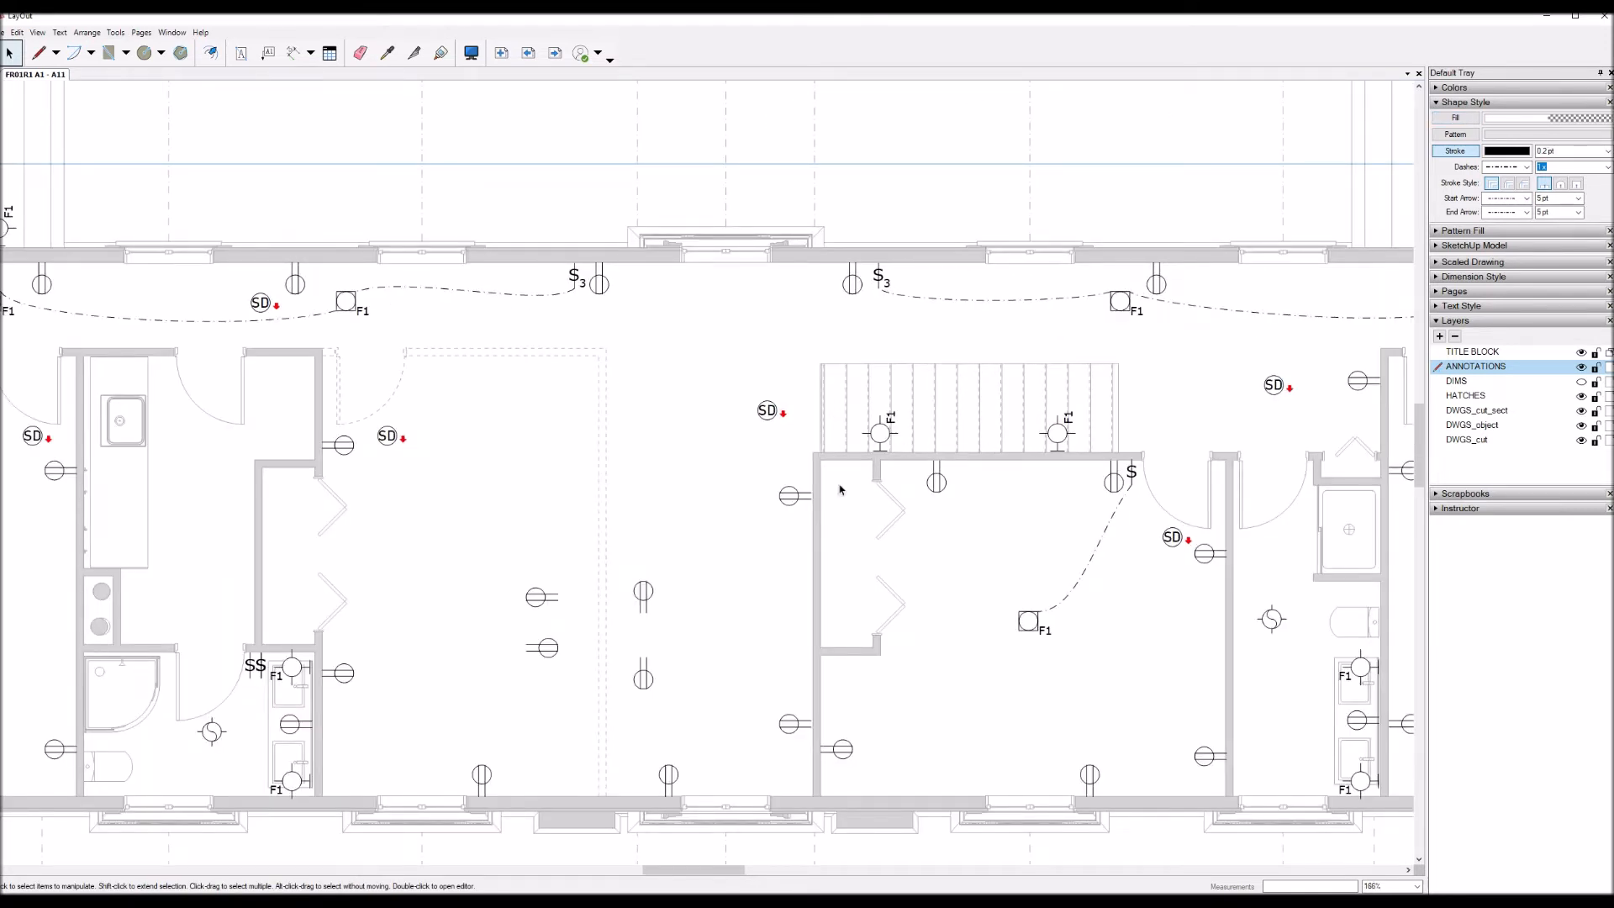
pyautogui.scroll(-1, 619, 528)
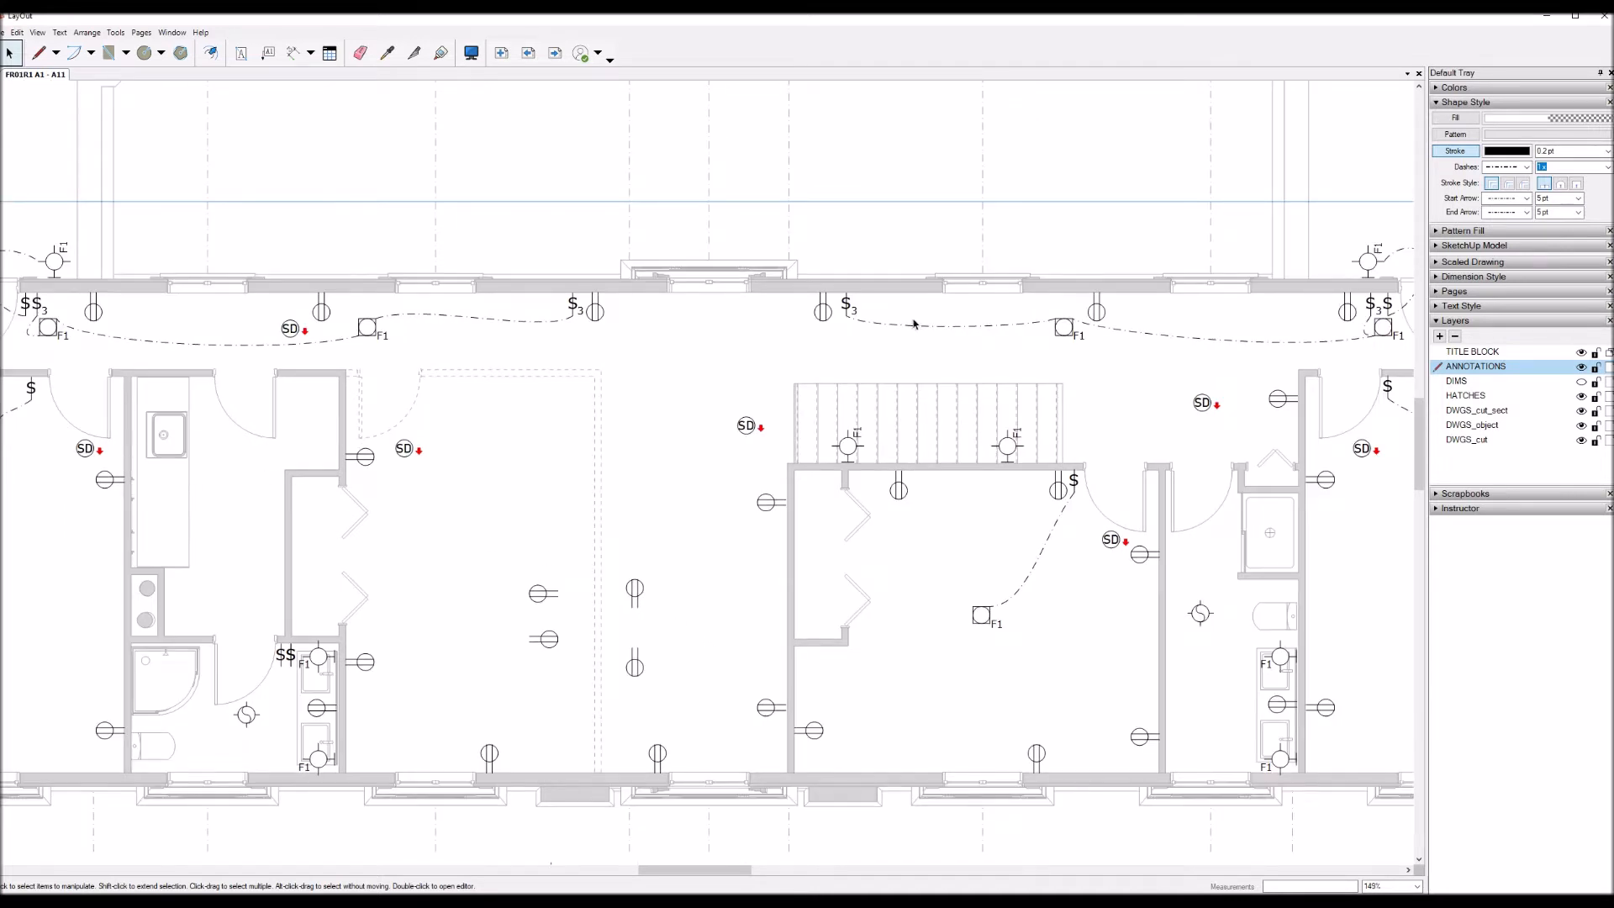
pyautogui.click(842, 307)
pyautogui.hotkey('shift', 'Down')
pyautogui.hotkey('shift', 'Down')
pyautogui.hotkey('shift', 'Down')
pyautogui.hotkey('shift', 'Down')
pyautogui.hotkey('shift', 'Down')
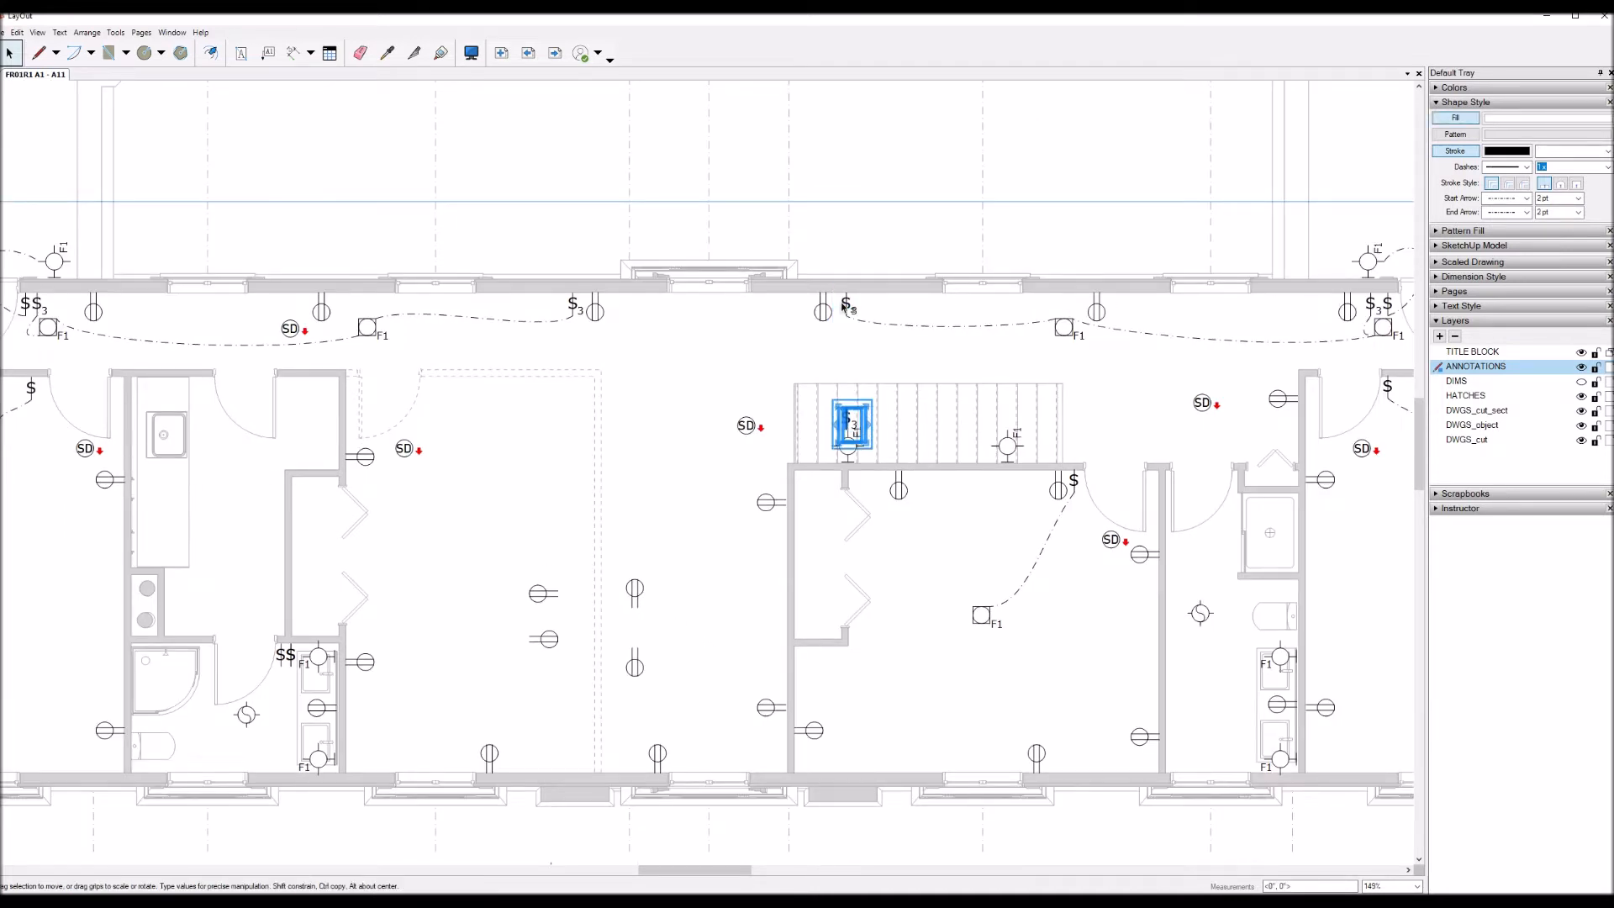
pyautogui.hotkey('shift', 'Left')
pyautogui.hotkey('shift', 'Left')
pyautogui.hotkey('shift', 'Left')
pyautogui.hotkey('shift', 'Right')
pyautogui.hotkey('shift', 'Right')
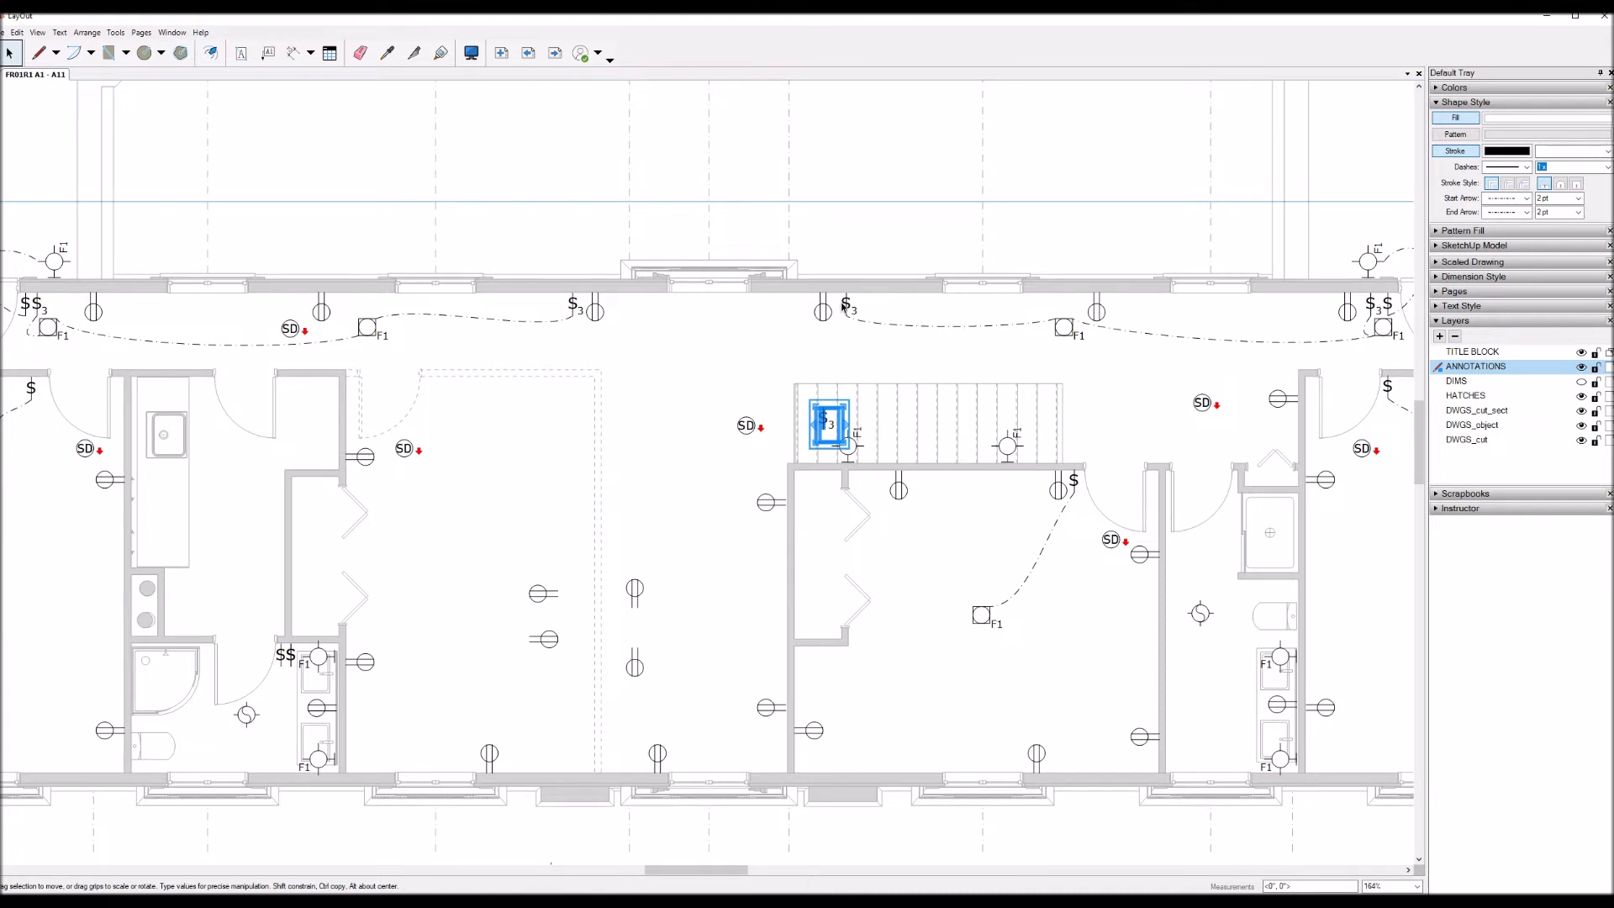
# Step: Rotate the copied three-way switch a quarter turn and set it against the wall corner at the staircase's left end, above the outlet
pyautogui.scroll(7, 815, 542)
pyautogui.hotkey('shift', 'Left')
pyautogui.hotkey('shift', 'Left')
pyautogui.hotkey('shift', 'Down')
pyautogui.moveTo(741, 576); pyautogui.dragTo(718, 610)
pyautogui.scroll(5, 717, 610)
pyautogui.hotkey('shift', 'Left')
pyautogui.hotkey('shift', 'Left')
pyautogui.hotkey('shift', 'Left')
pyautogui.hotkey('shift', 'Left')
pyautogui.hotkey('shift', 'Left')
pyautogui.hotkey('shift', 'Down')
pyautogui.hotkey('shift', 'Down')
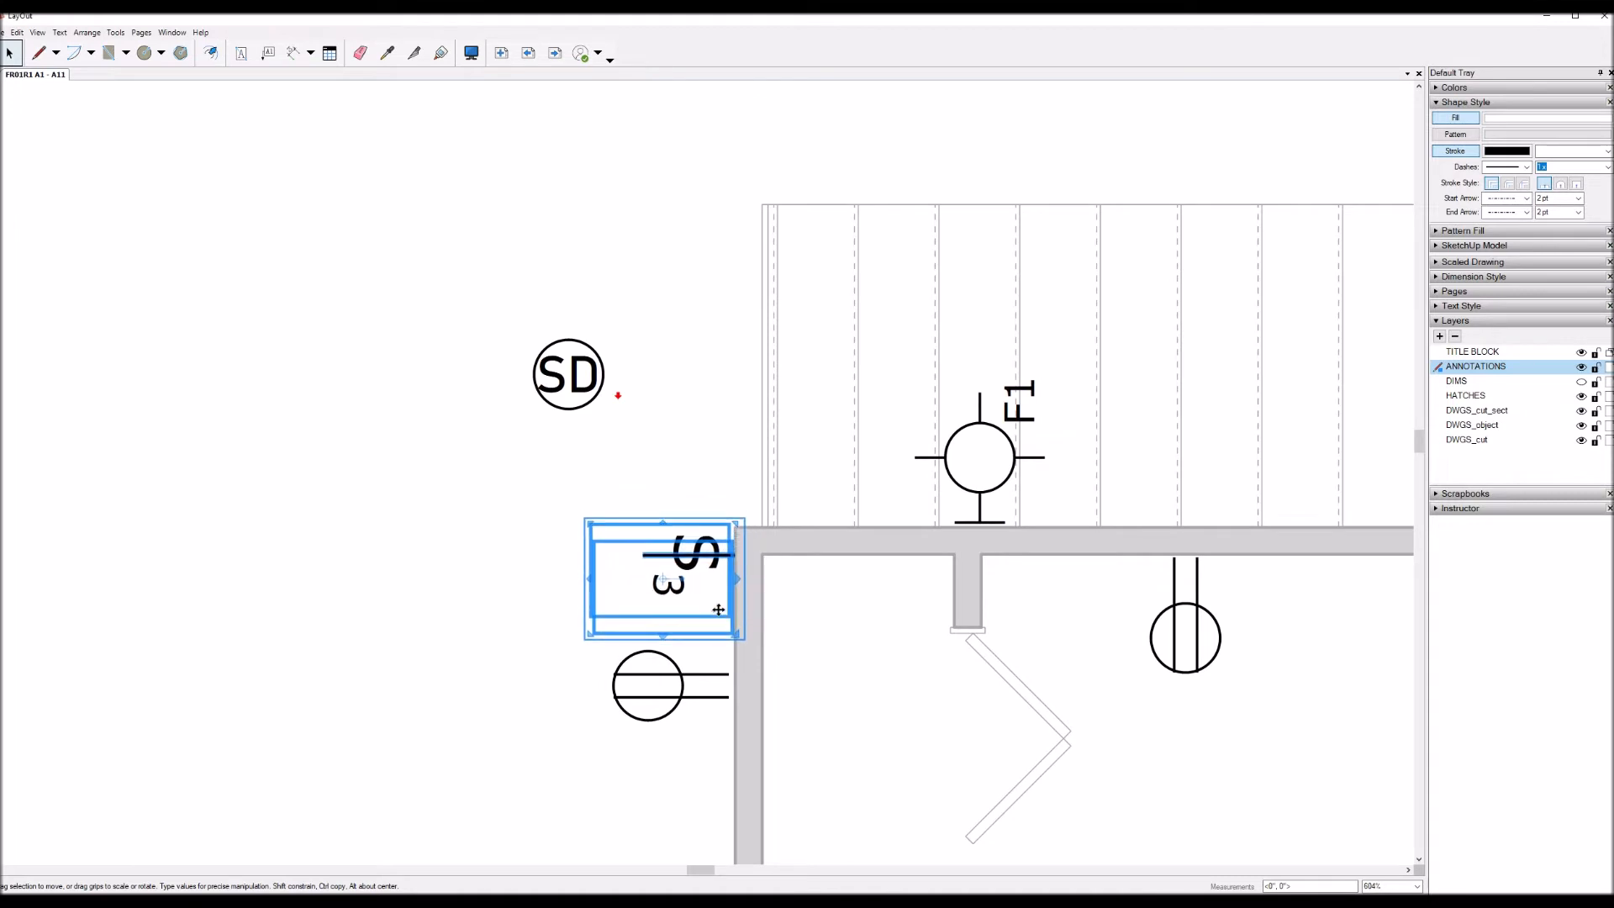
pyautogui.hotkey('shift', 'Down')
pyautogui.hotkey('shift', 'Down')
# Step: Edit the rotated switch symbol so its 3 sits below and left of the switch letter
pyautogui.doubleClick(671, 602)
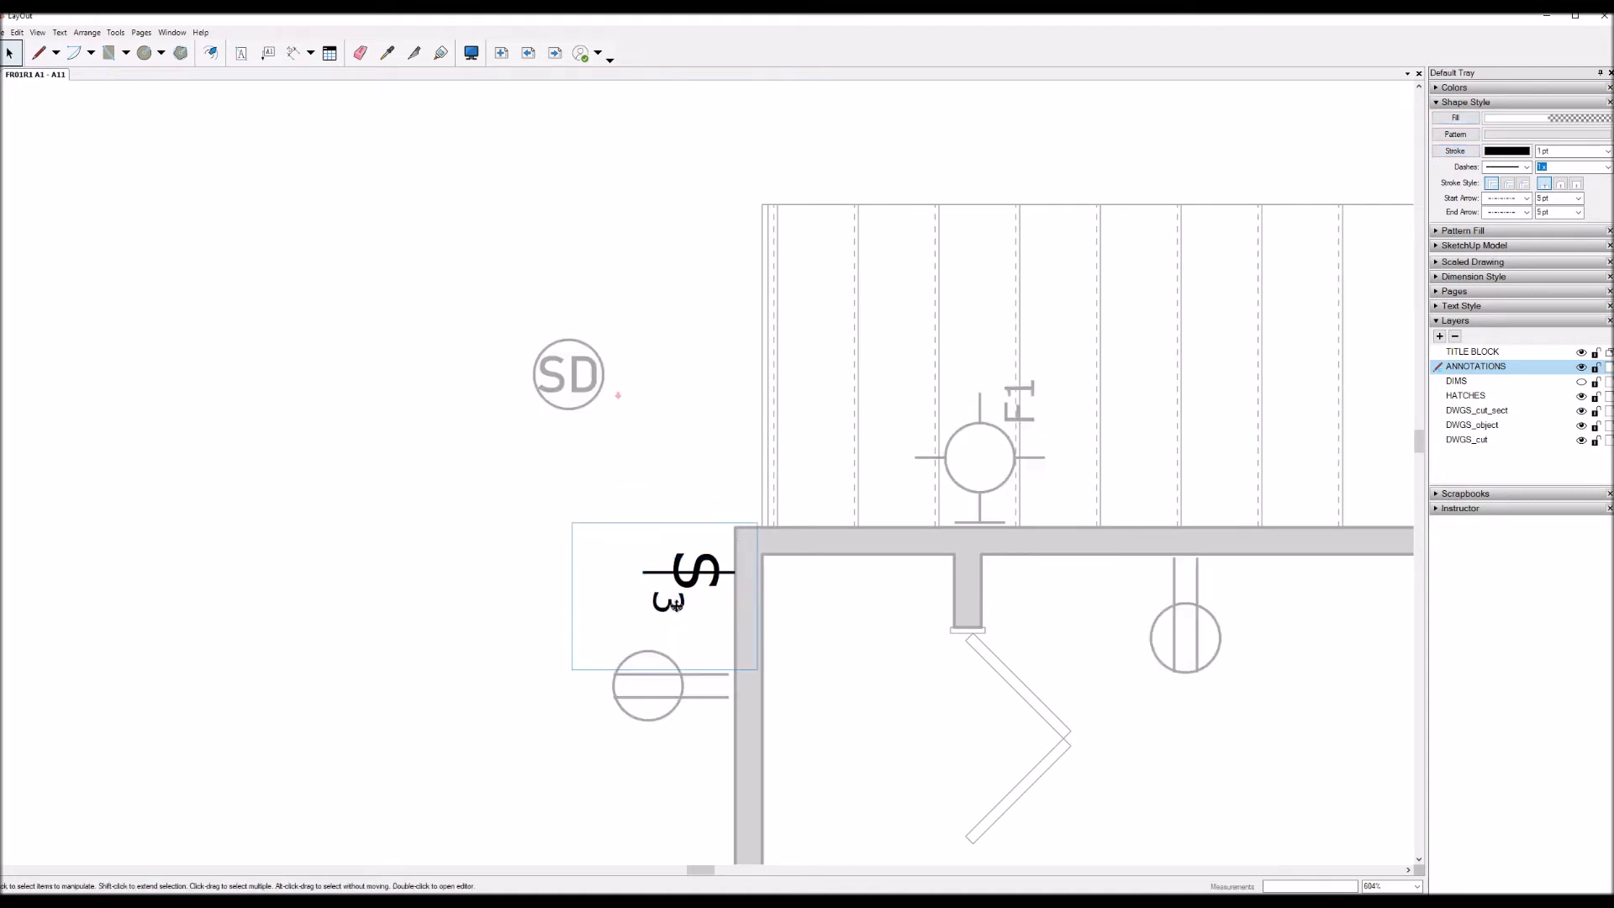
pyautogui.moveTo(661, 620); pyautogui.dragTo(805, 595)
pyautogui.click(805, 595)
pyautogui.click(806, 595)
# Step: Draw a curved dashed wiring line from the rotated three-way switch to the staircase's left wall light
pyautogui.scroll(-5, 803, 588)
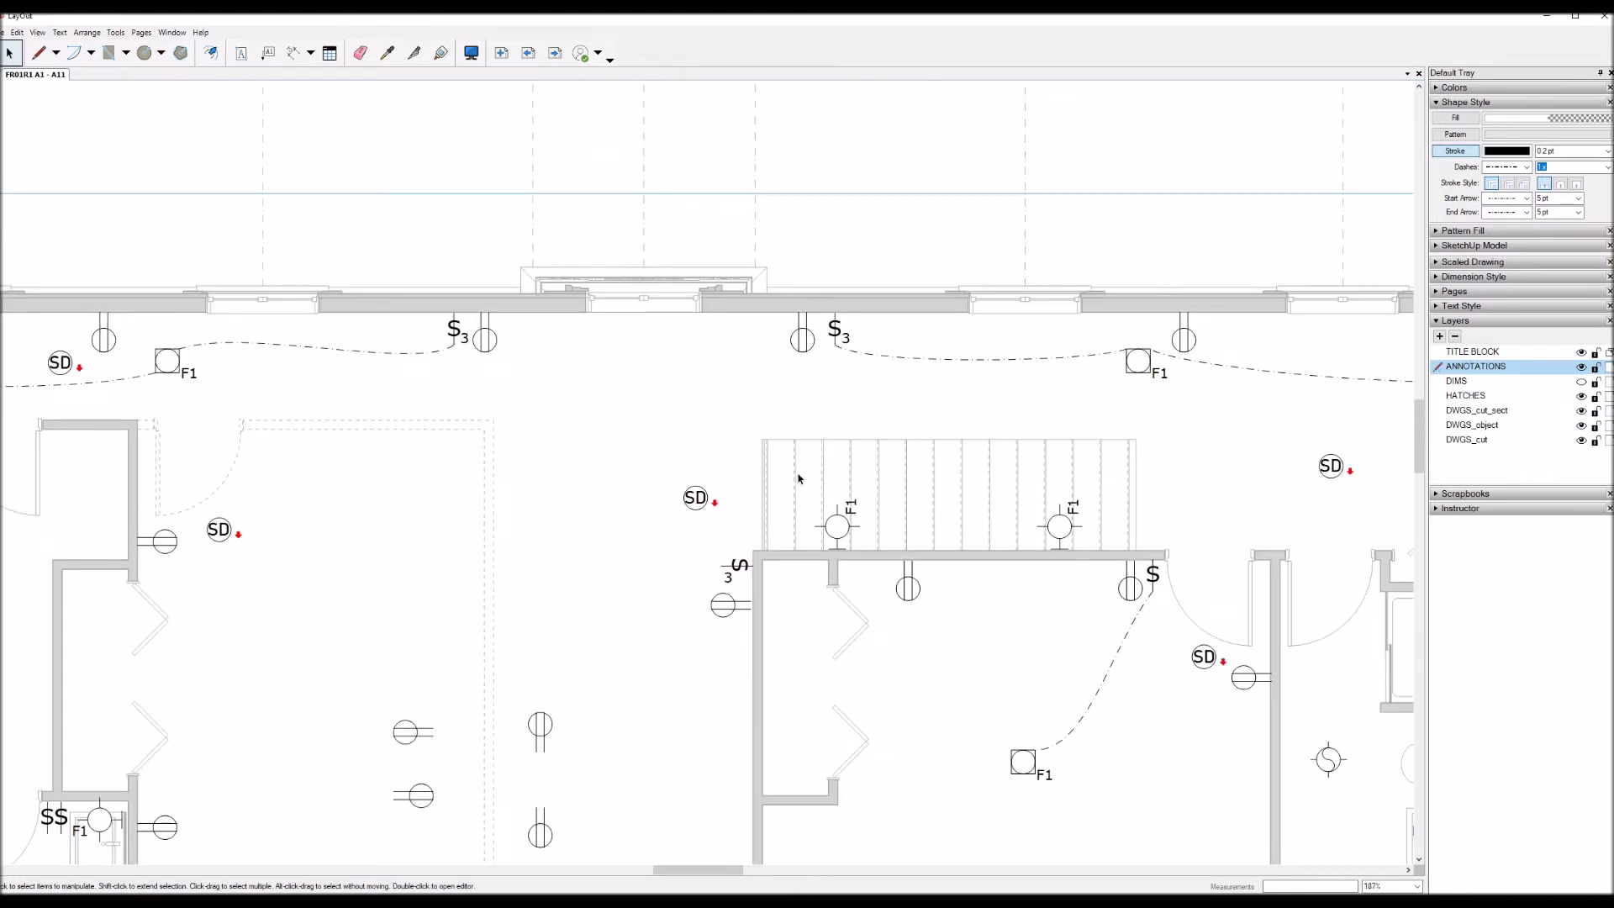
pyautogui.scroll(-1, 799, 478)
pyautogui.scroll(2, 884, 519)
pyautogui.scroll(2, 822, 526)
pyautogui.press('l')
pyautogui.press('space')
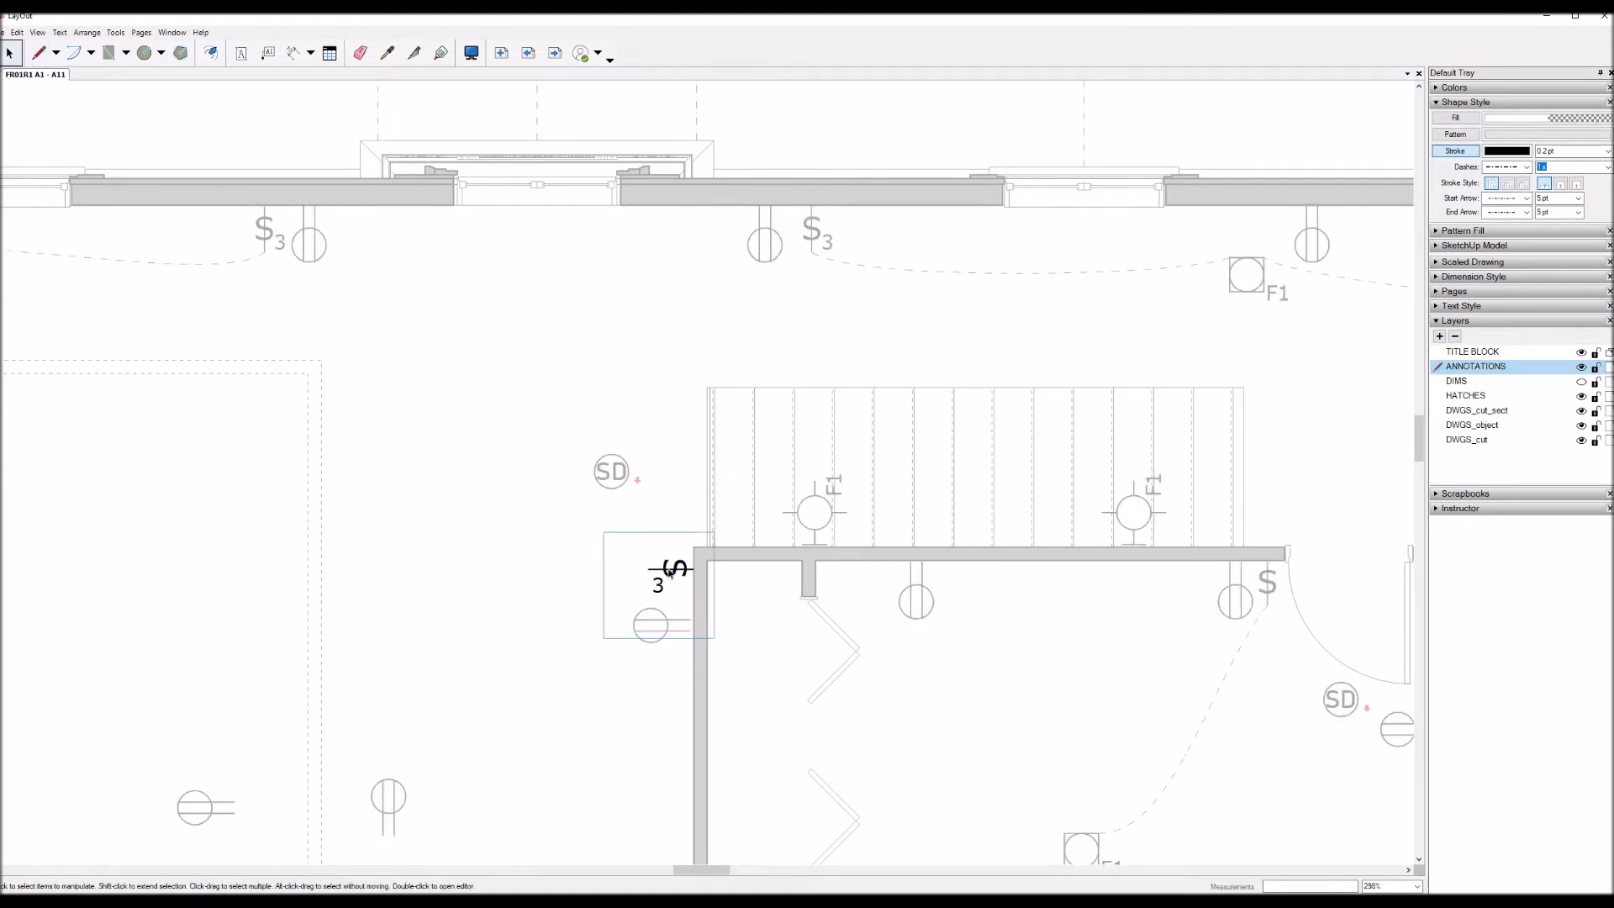
pyautogui.press('l')
pyautogui.click(651, 564)
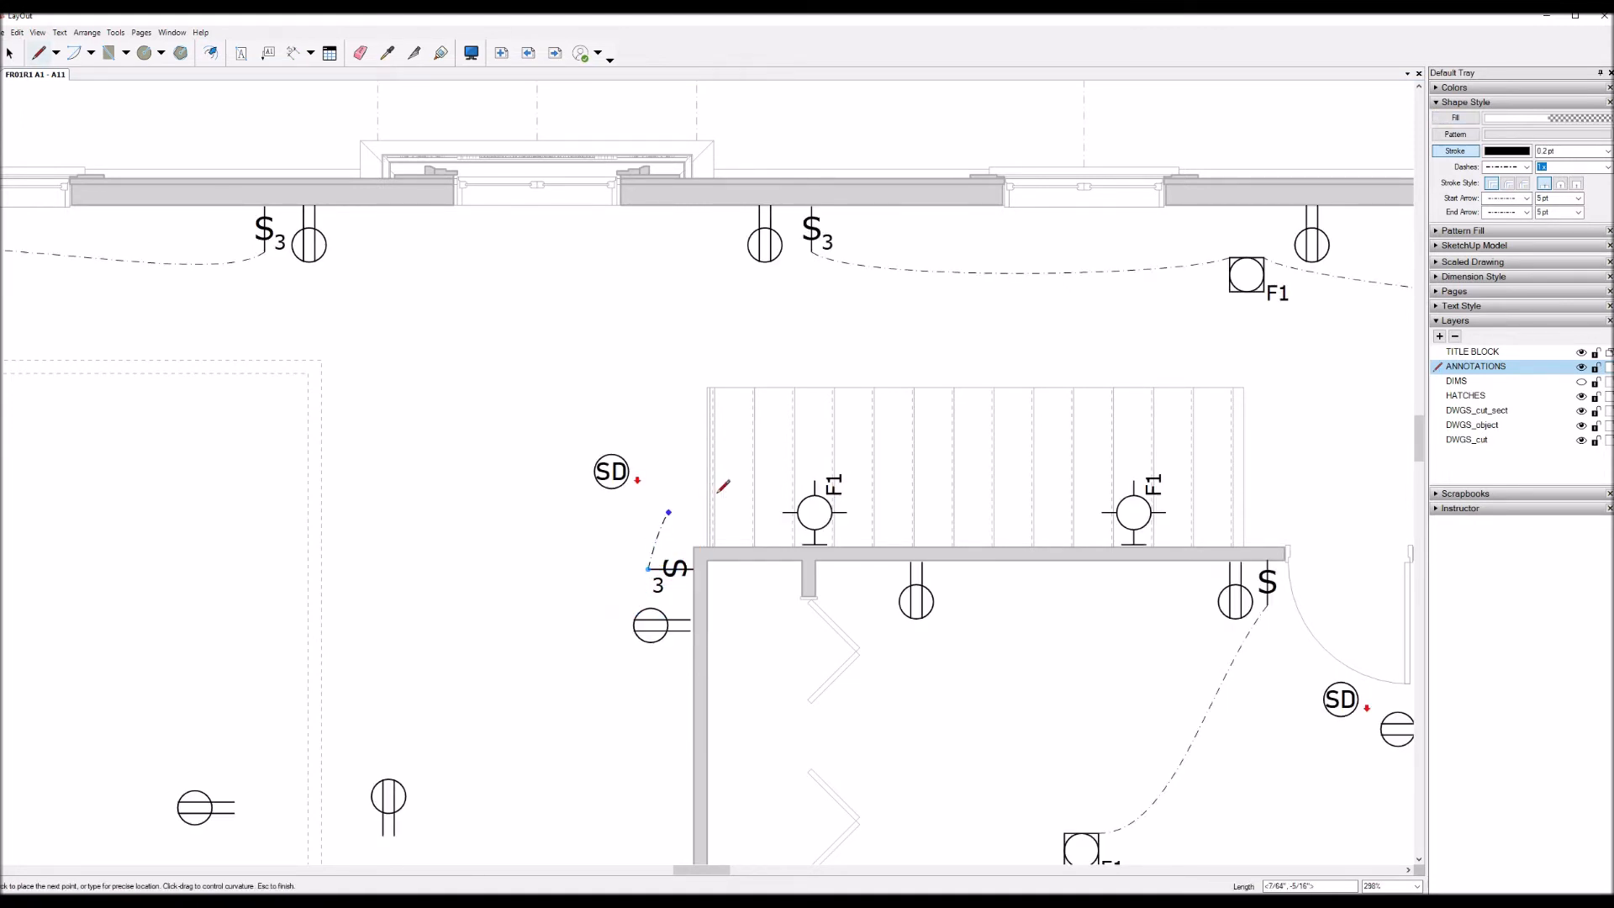
pyautogui.moveTo(819, 534); pyautogui.dragTo(908, 580)
pyautogui.press('space')
# Step: Draw an arched dashed wiring line between the two staircase wall lights
pyautogui.press('l')
pyautogui.click(847, 511)
pyautogui.moveTo(1127, 535); pyautogui.dragTo(1151, 568)
pyautogui.press('space')
# Step: Draw a short curved dashed wiring line from the right staircase light toward the right end of the stairs
pyautogui.scroll(-3, 575, 499)
pyautogui.scroll(2, 956, 489)
pyautogui.scroll(2, 955, 489)
pyautogui.press('l')
pyautogui.click(843, 534)
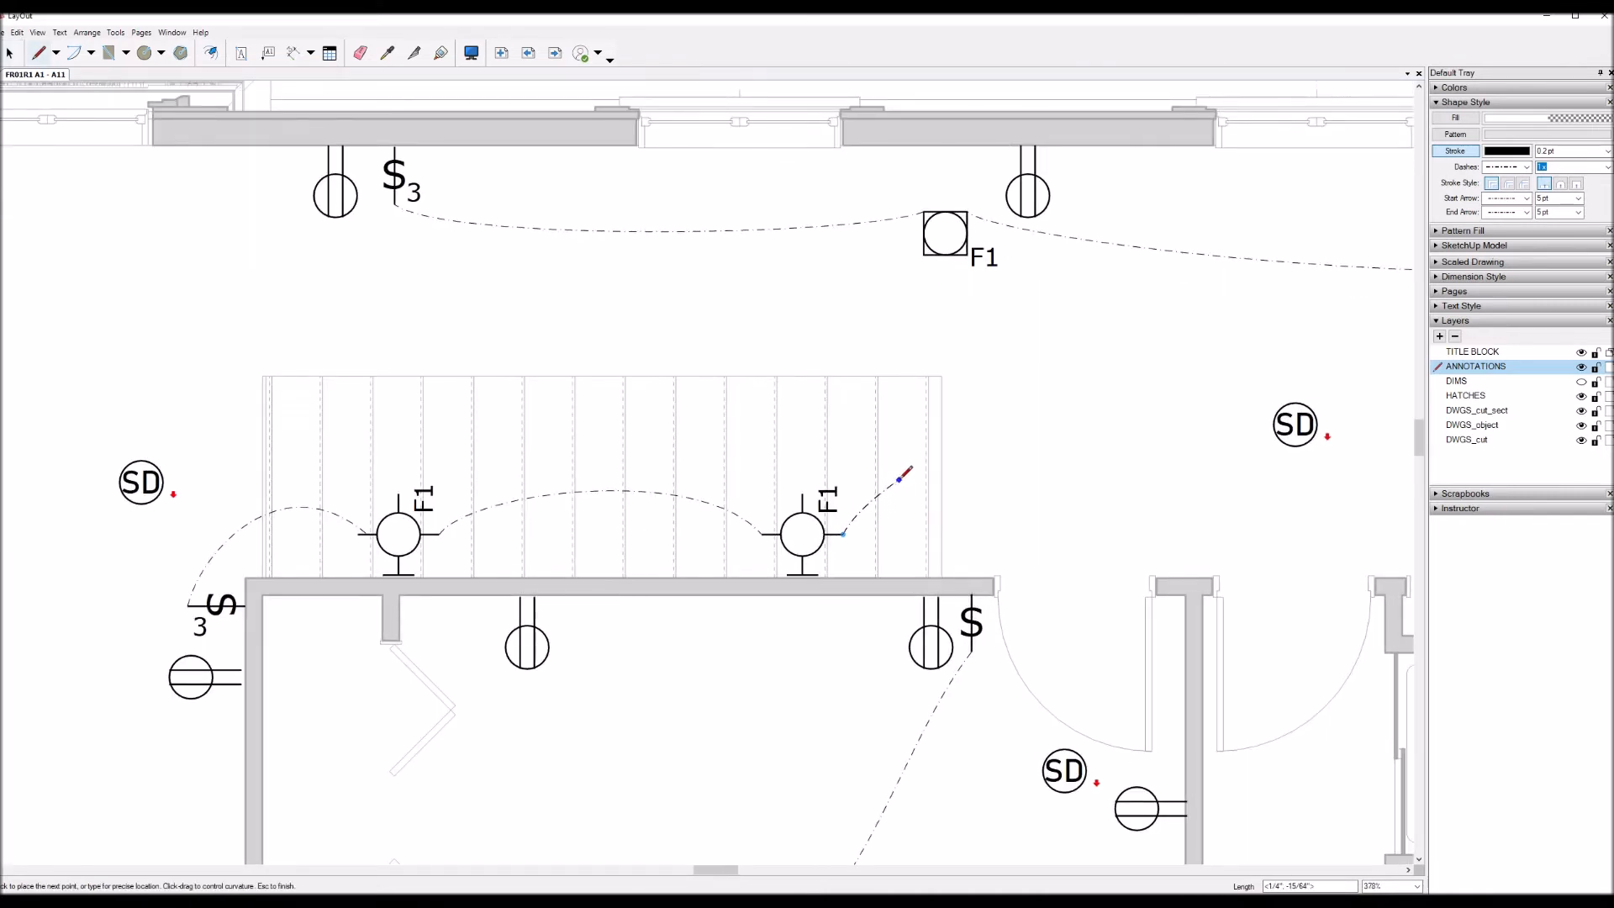
pyautogui.moveTo(942, 497)
pyautogui.mouseDown()
pyautogui.moveTo(959, 485)
pyautogui.moveTo(961, 526)
pyautogui.moveTo(965, 510)
pyautogui.mouseUp()
pyautogui.press('space')
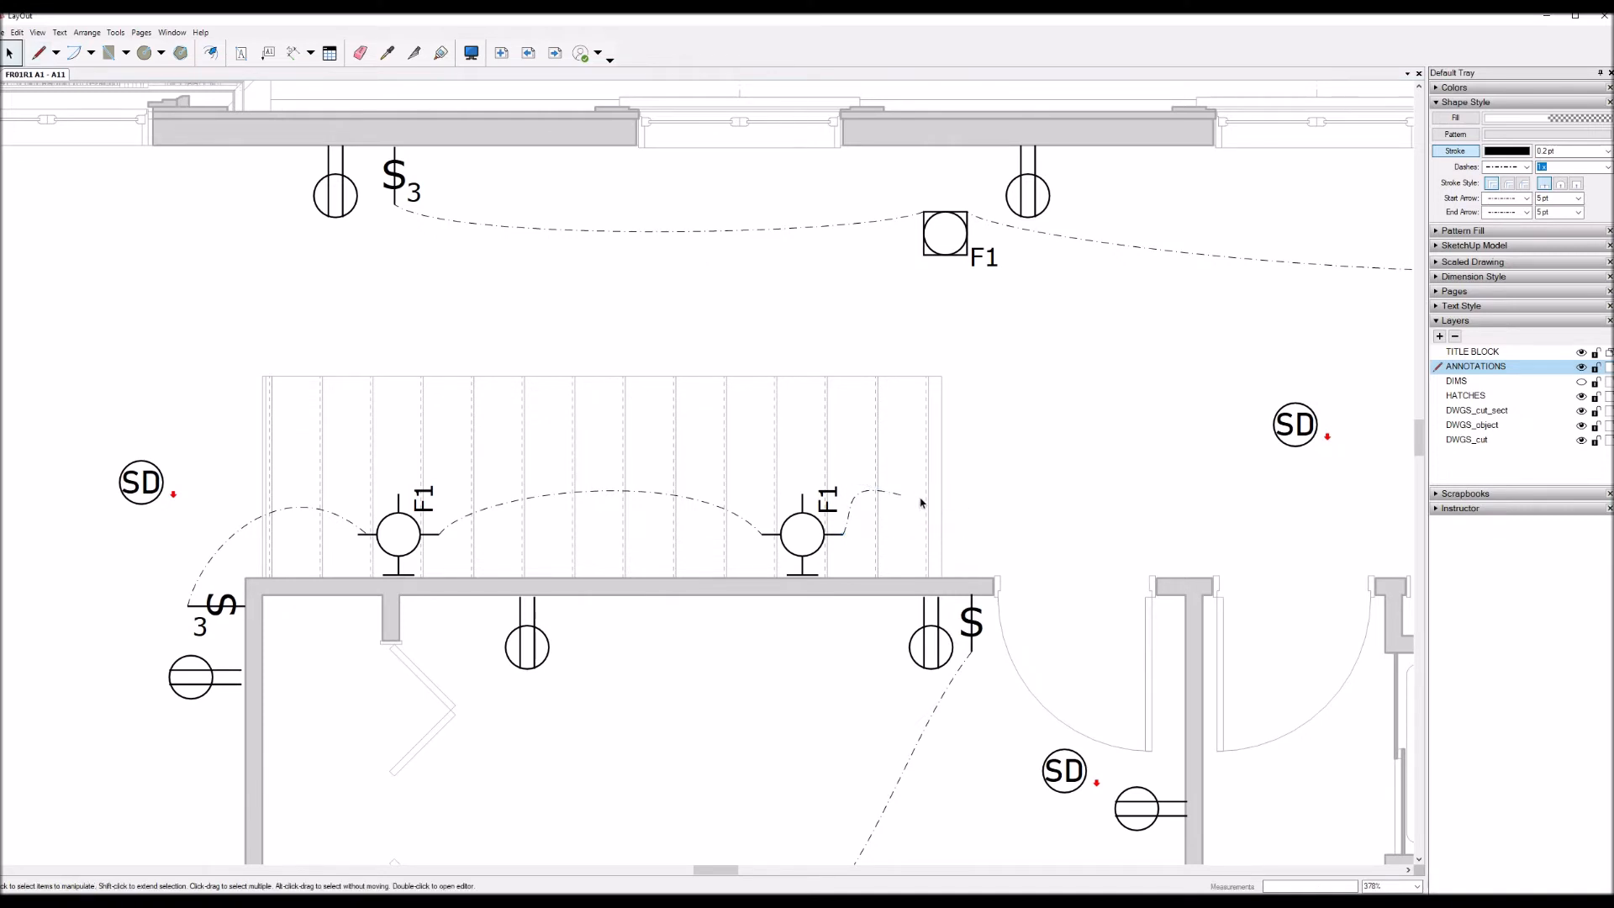
pyautogui.scroll(3, 920, 503)
pyautogui.press('l')
pyautogui.press('space')
# Step: Copy the zigzag break symbol beside the sheet into the plan's annotation group and move it to the staircase's right end
pyautogui.scroll(-10, 910, 470)
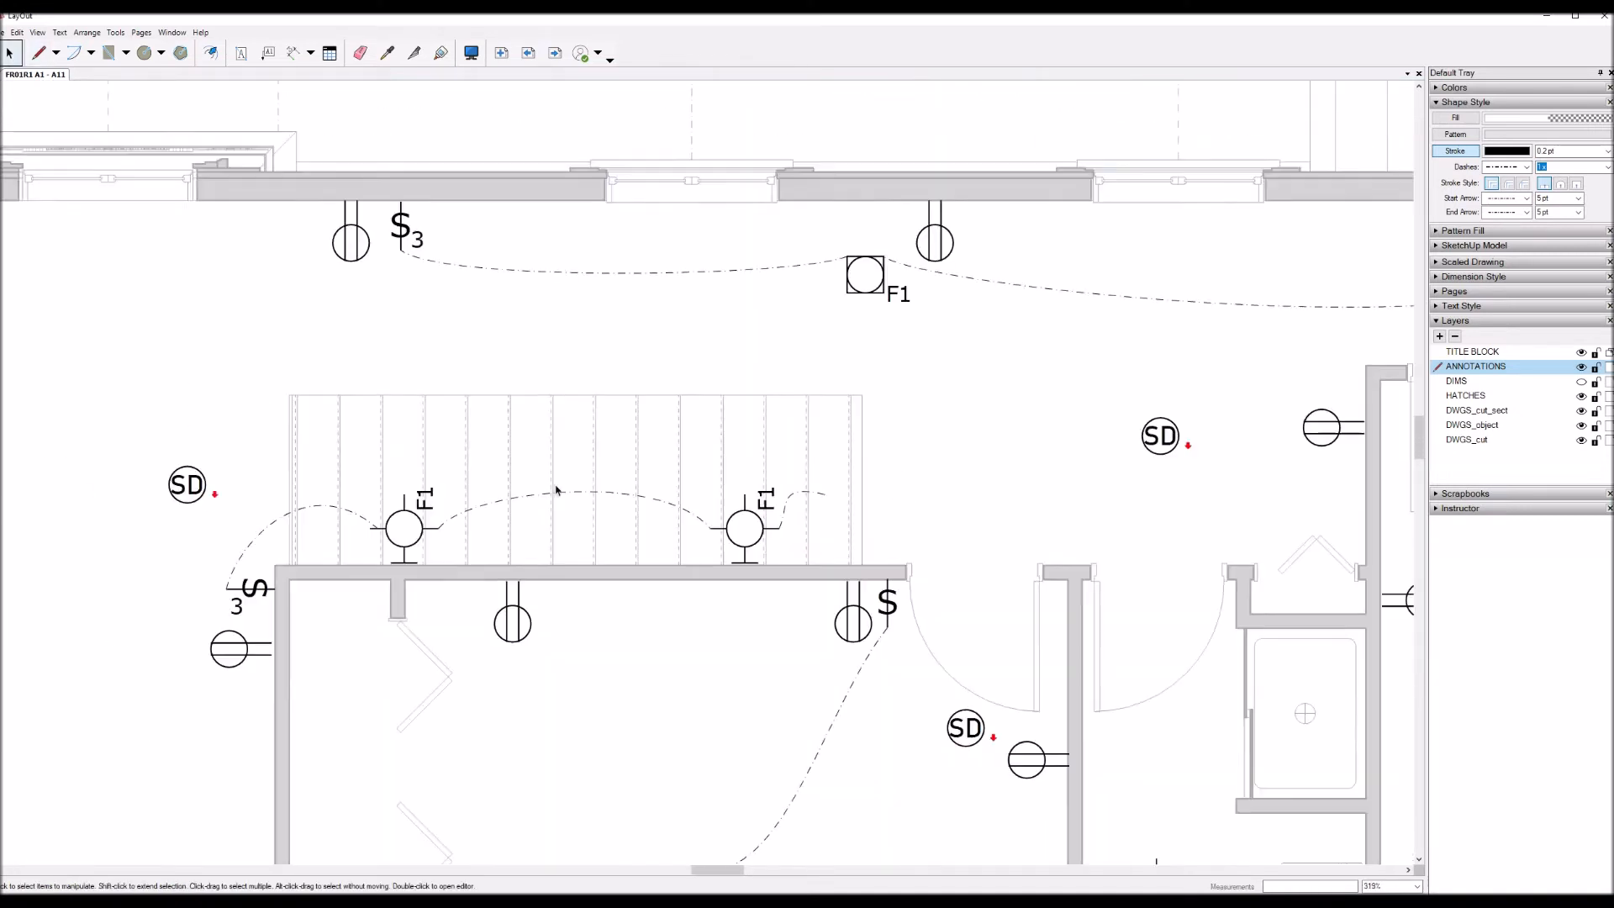
pyautogui.scroll(-1, 754, 375)
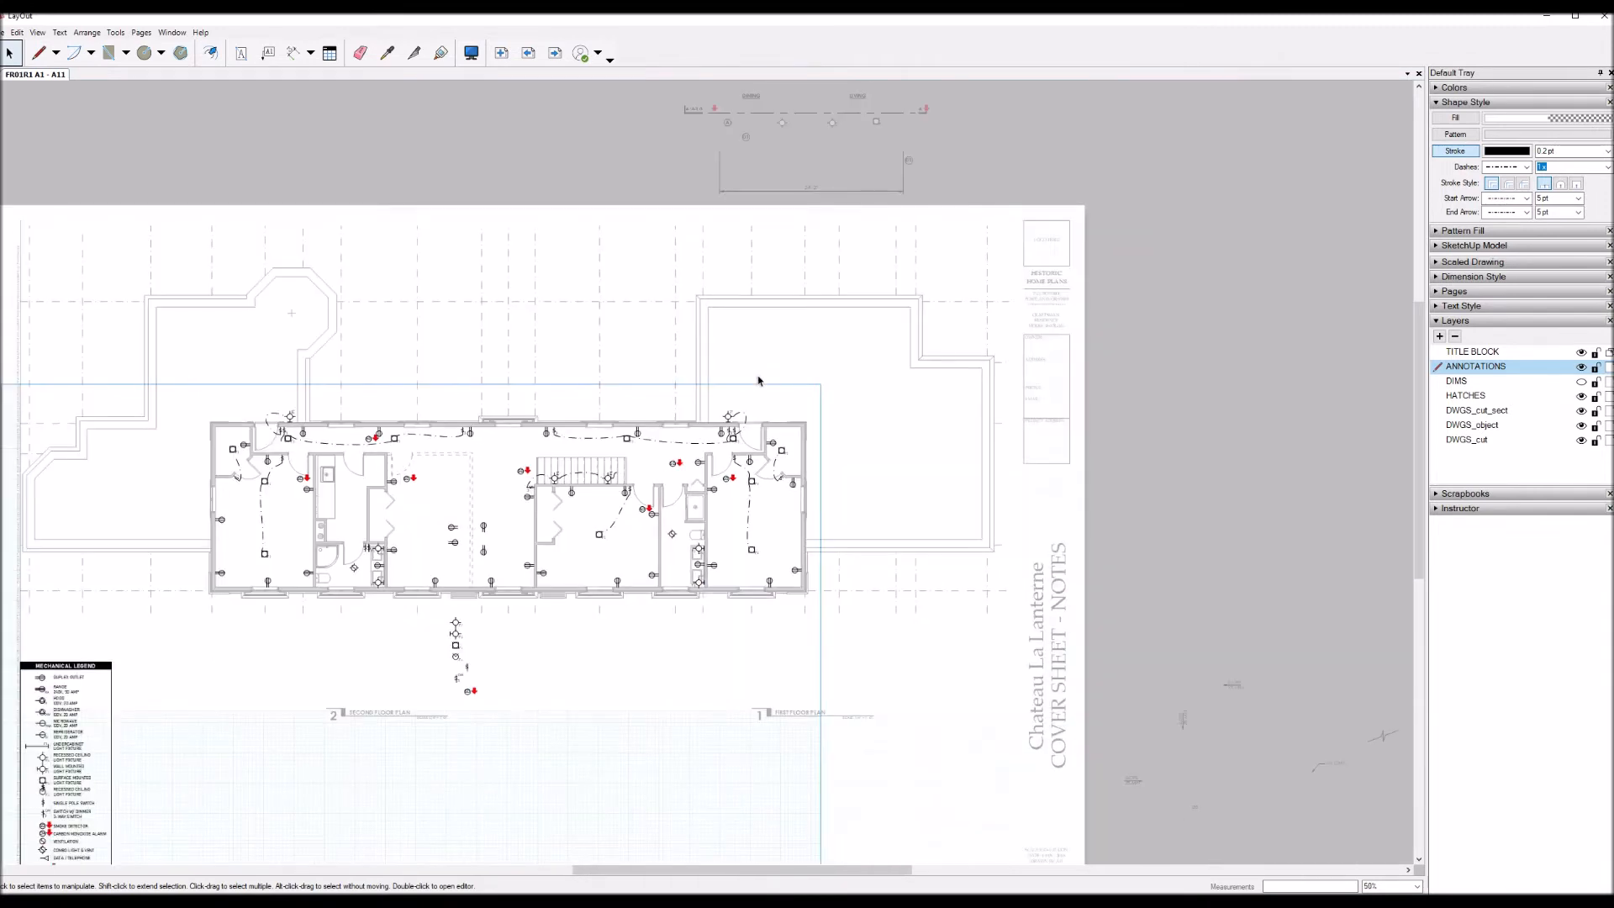
pyautogui.scroll(-1, 1354, 739)
pyautogui.scroll(-1, 1278, 677)
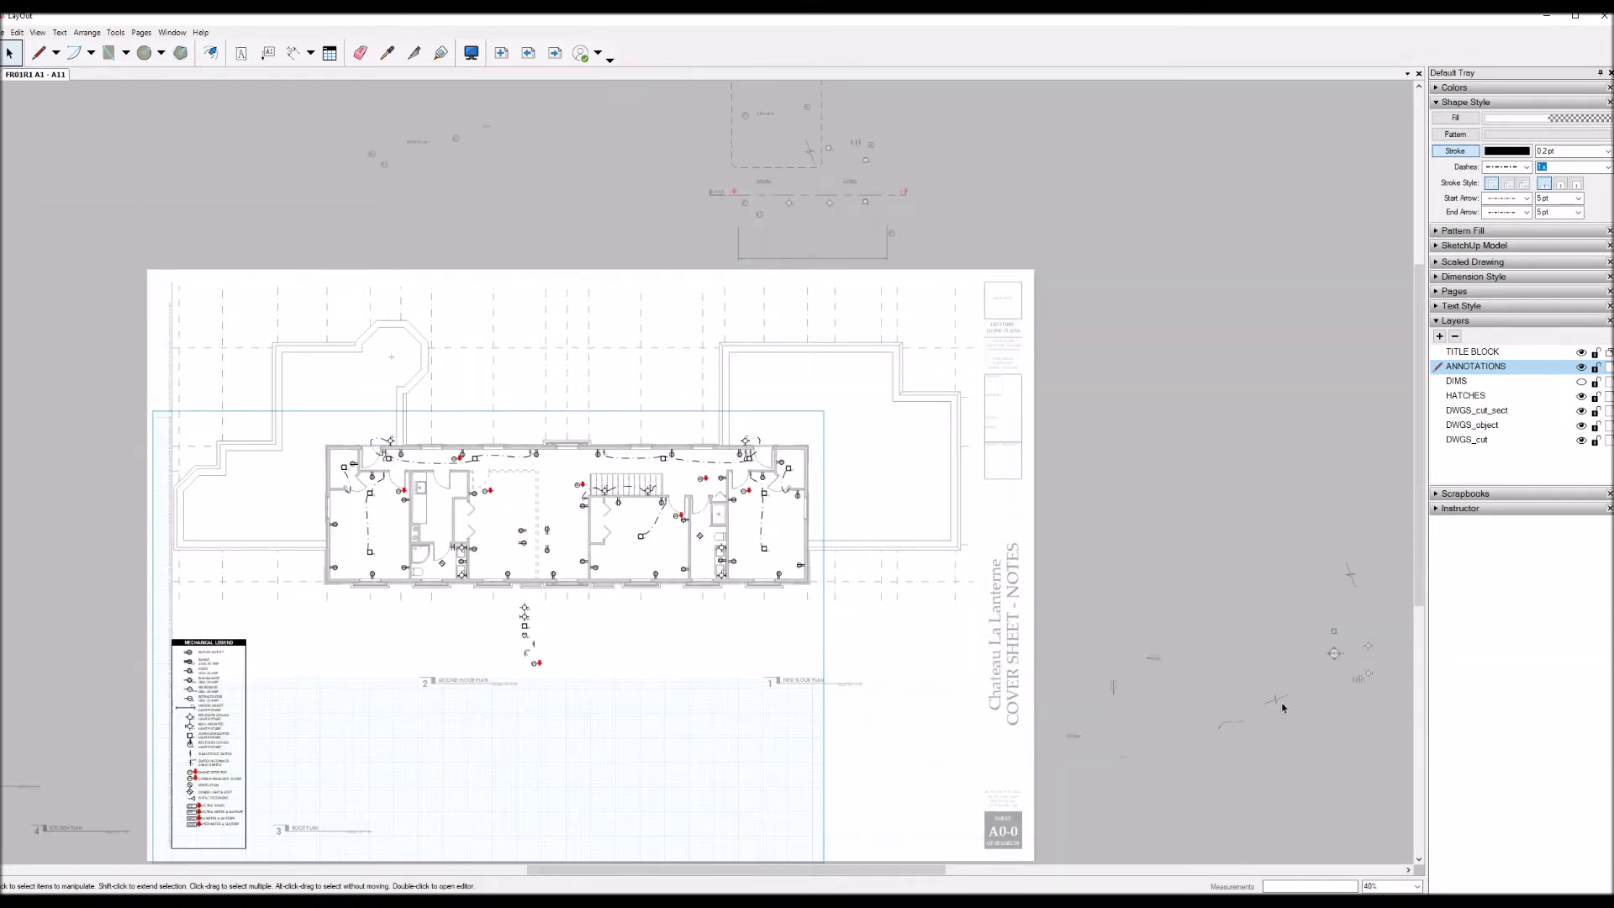
pyautogui.click(1278, 702)
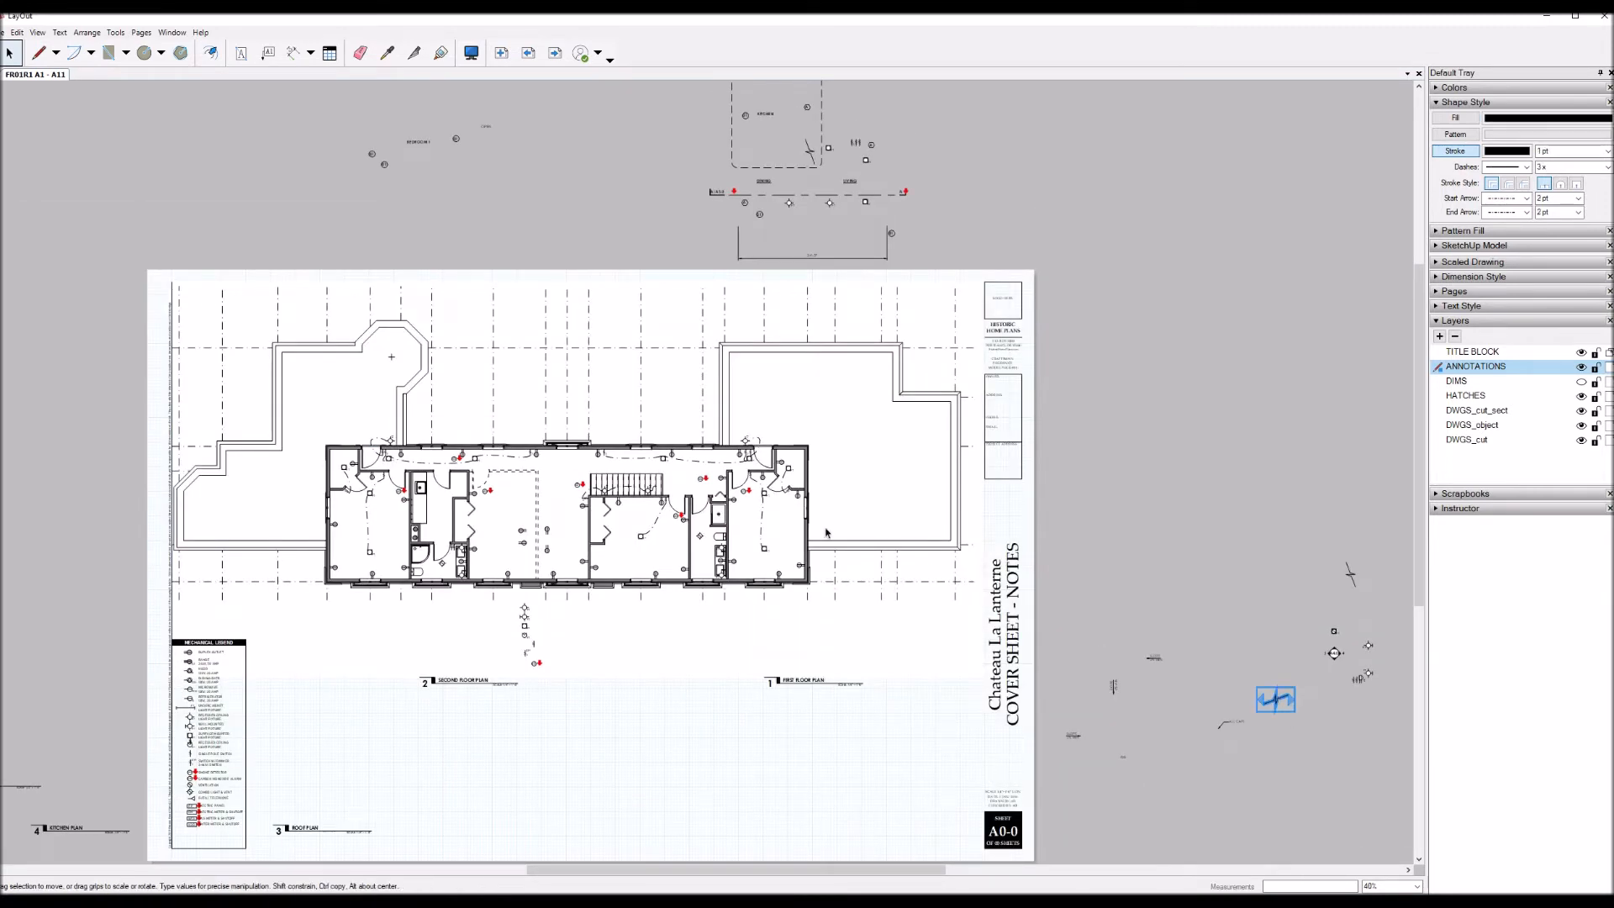
pyautogui.hotkey('ctrl', 'x')
pyautogui.doubleClick(584, 514)
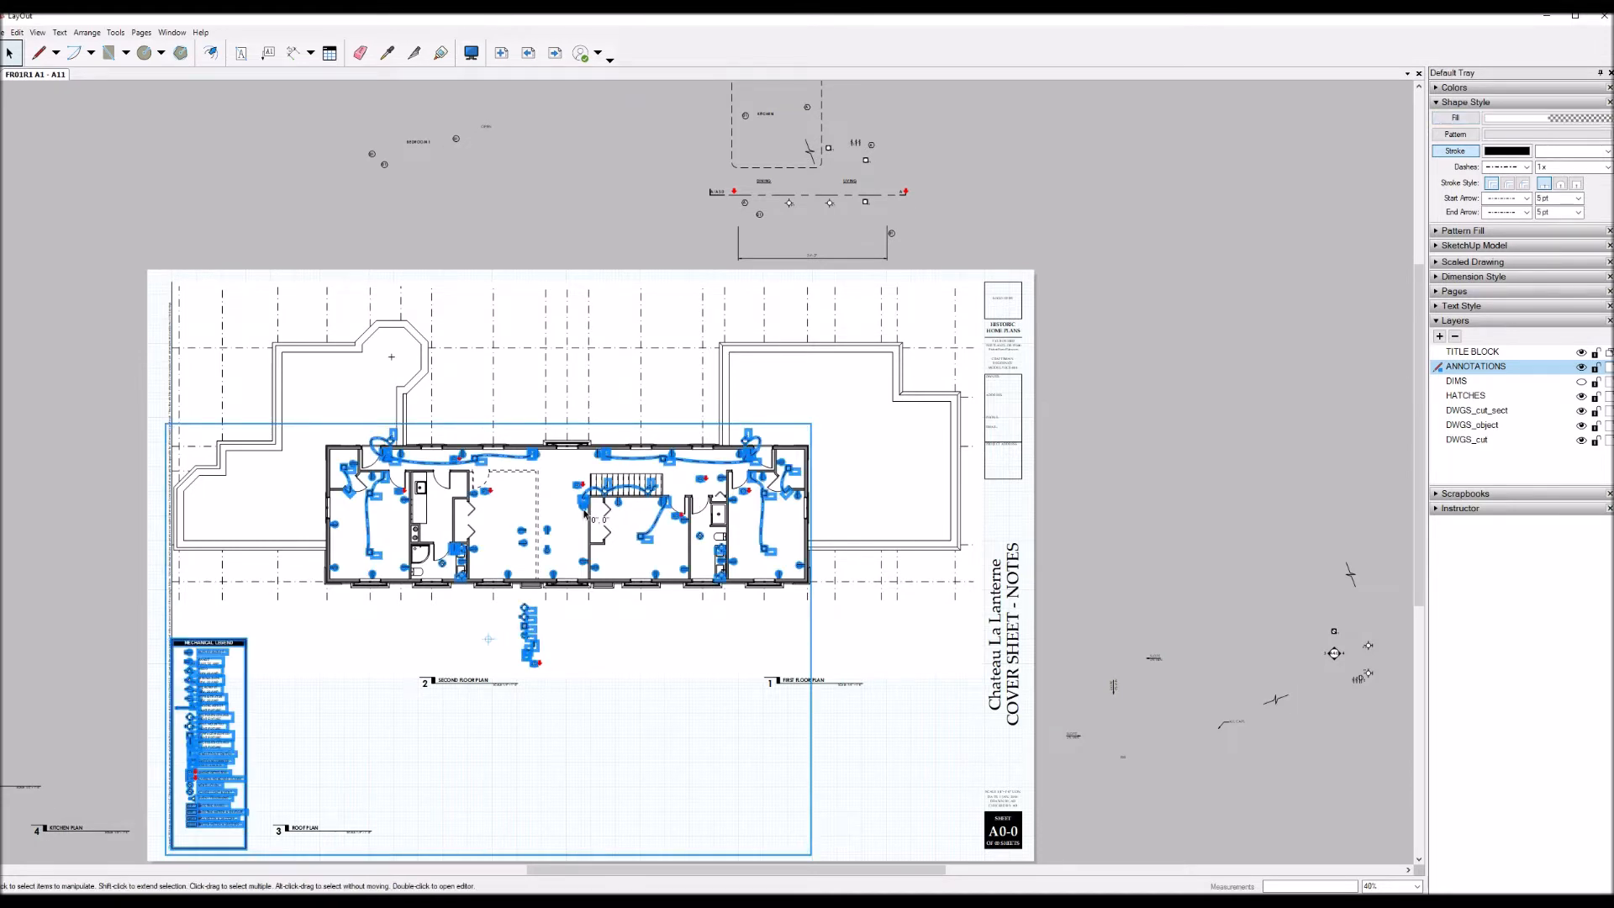
pyautogui.hotkey('ctrl', 'v')
pyautogui.moveTo(1276, 699); pyautogui.dragTo(661, 485)
# Step: Scale down and rotate the break symbol, and place it at the open end of the staircase wiring line
pyautogui.scroll(5, 660, 485)
pyautogui.scroll(4, 643, 490)
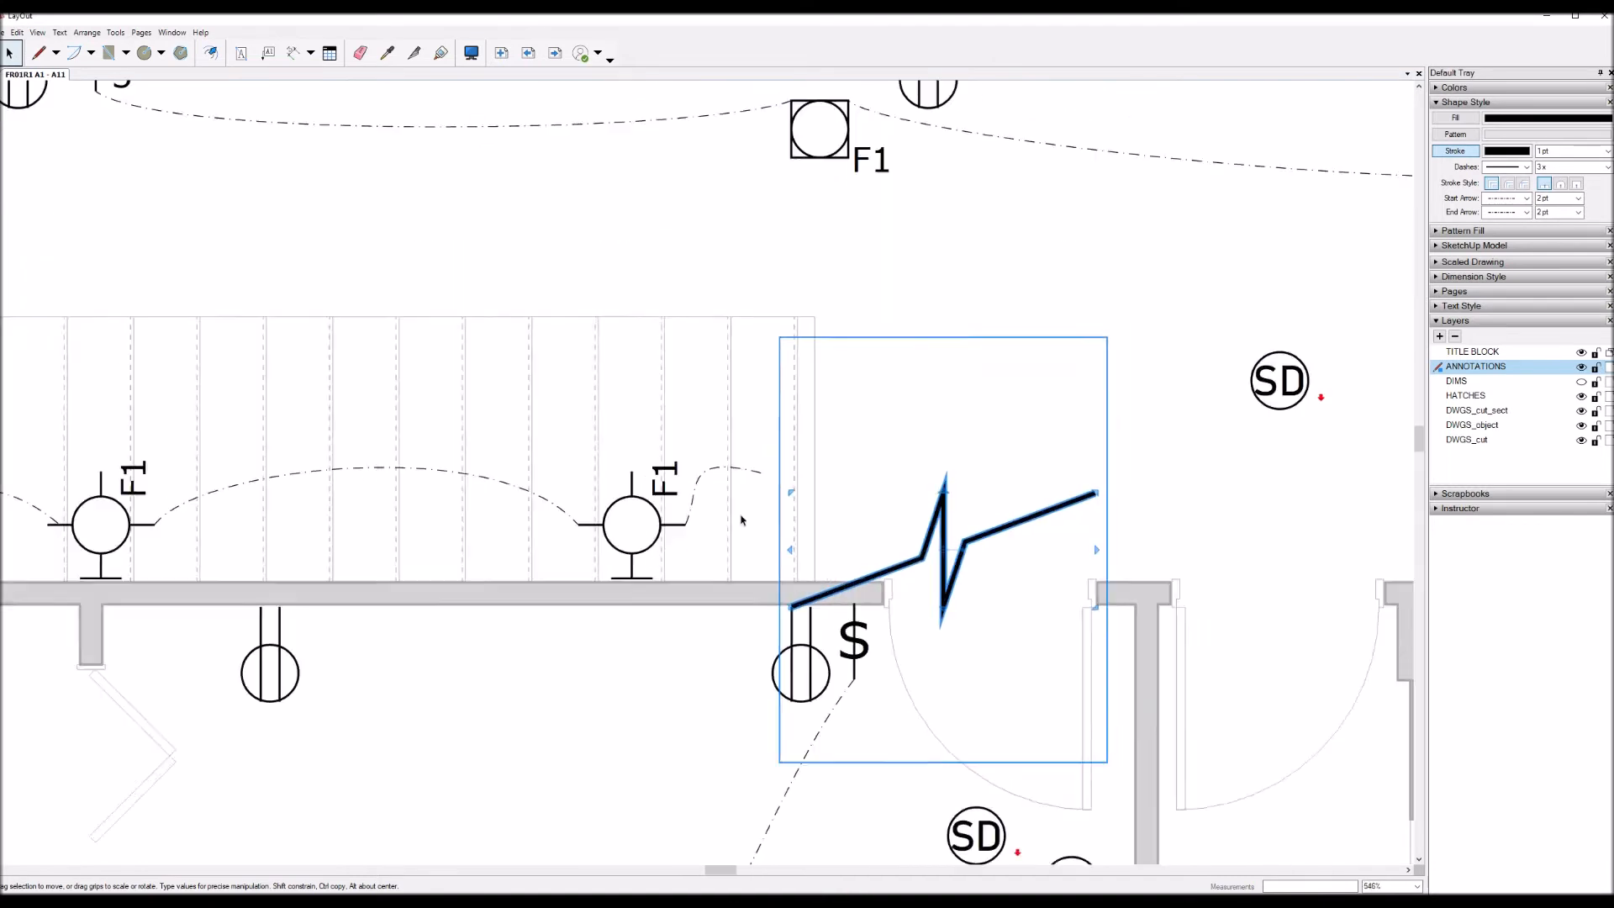
pyautogui.press('s')
pyautogui.press('space')
pyautogui.moveTo(800, 488); pyautogui.dragTo(1040, 576)
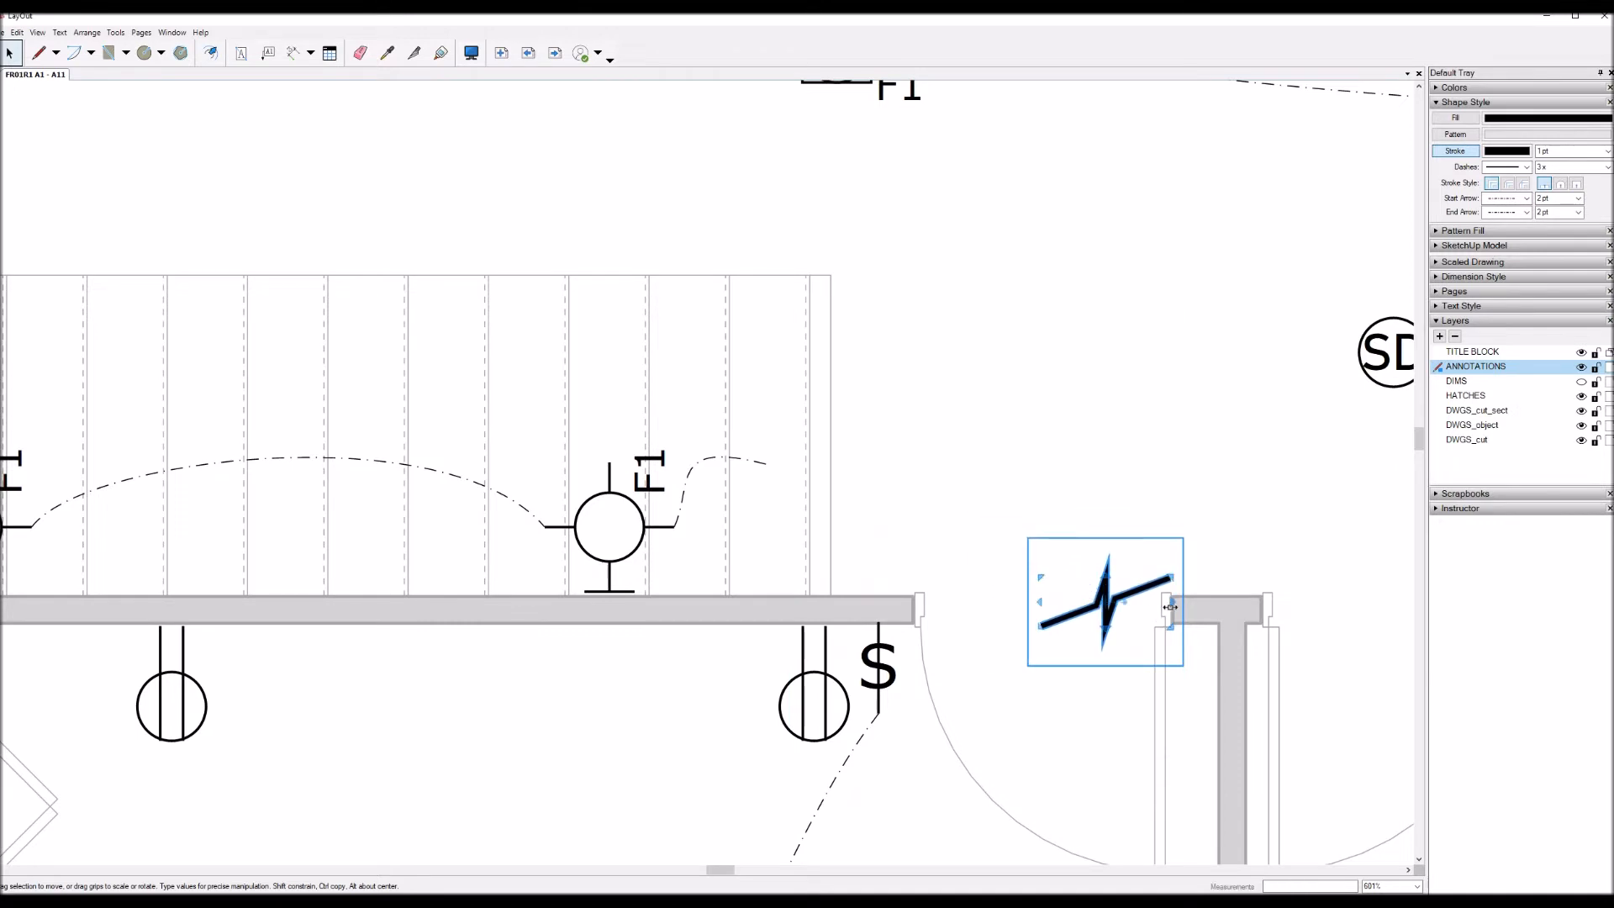
pyautogui.moveTo(1128, 604); pyautogui.dragTo(764, 462)
pyautogui.click(887, 522)
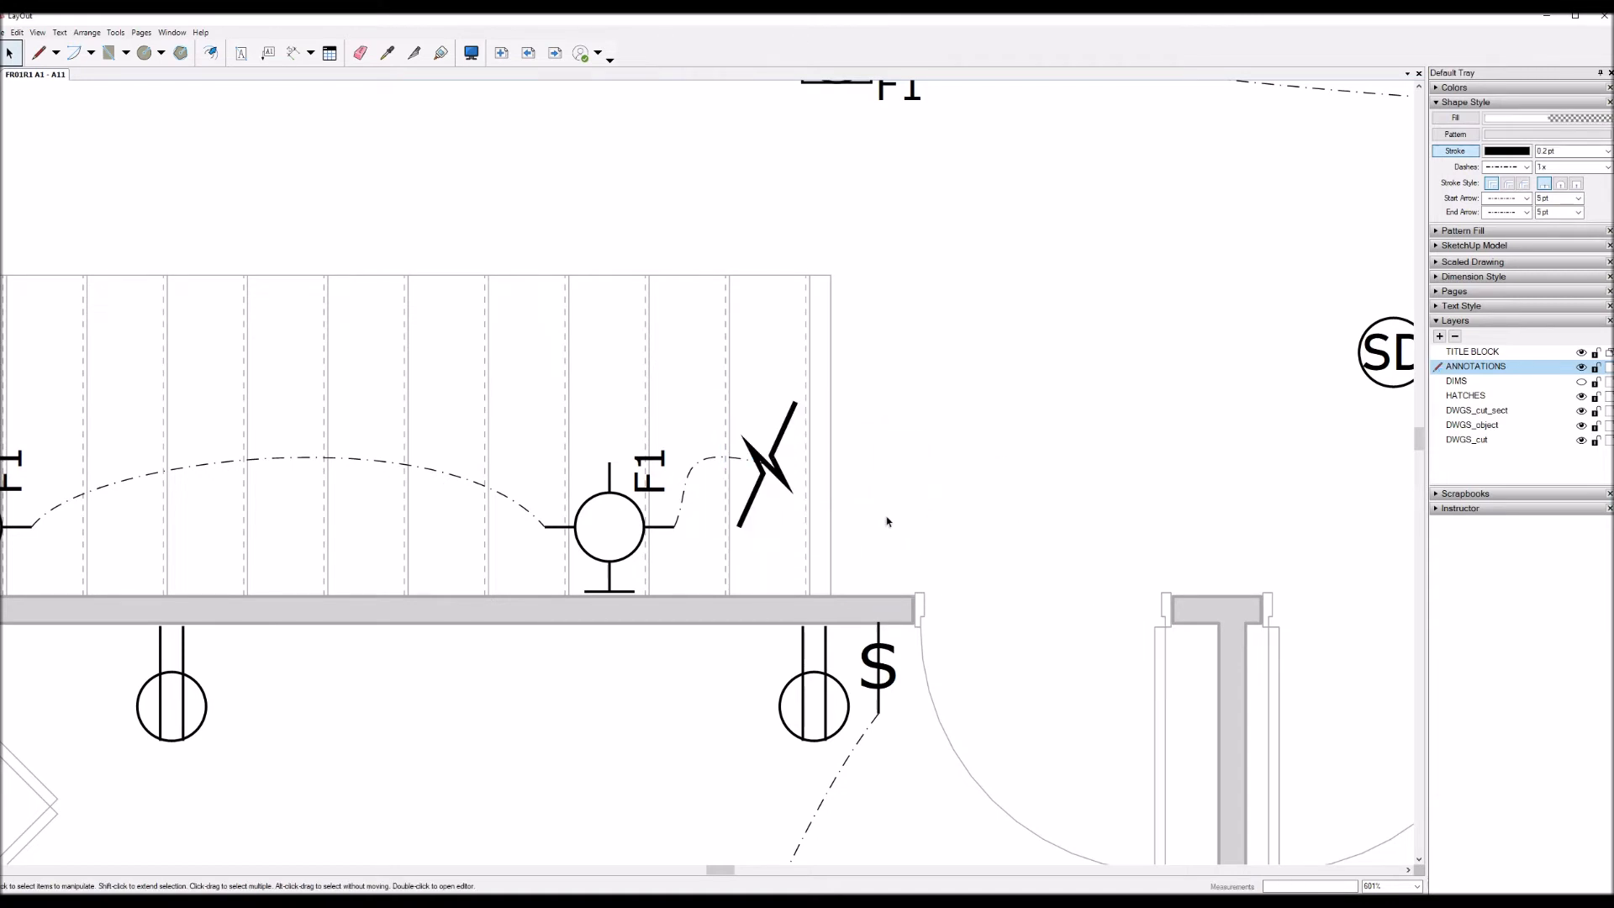
# Step: Switch to the browser and examine the Samsung washer and dryer set's specifications on the Lowe's page, including the voltage
pyautogui.scroll(-10, 962, 533)
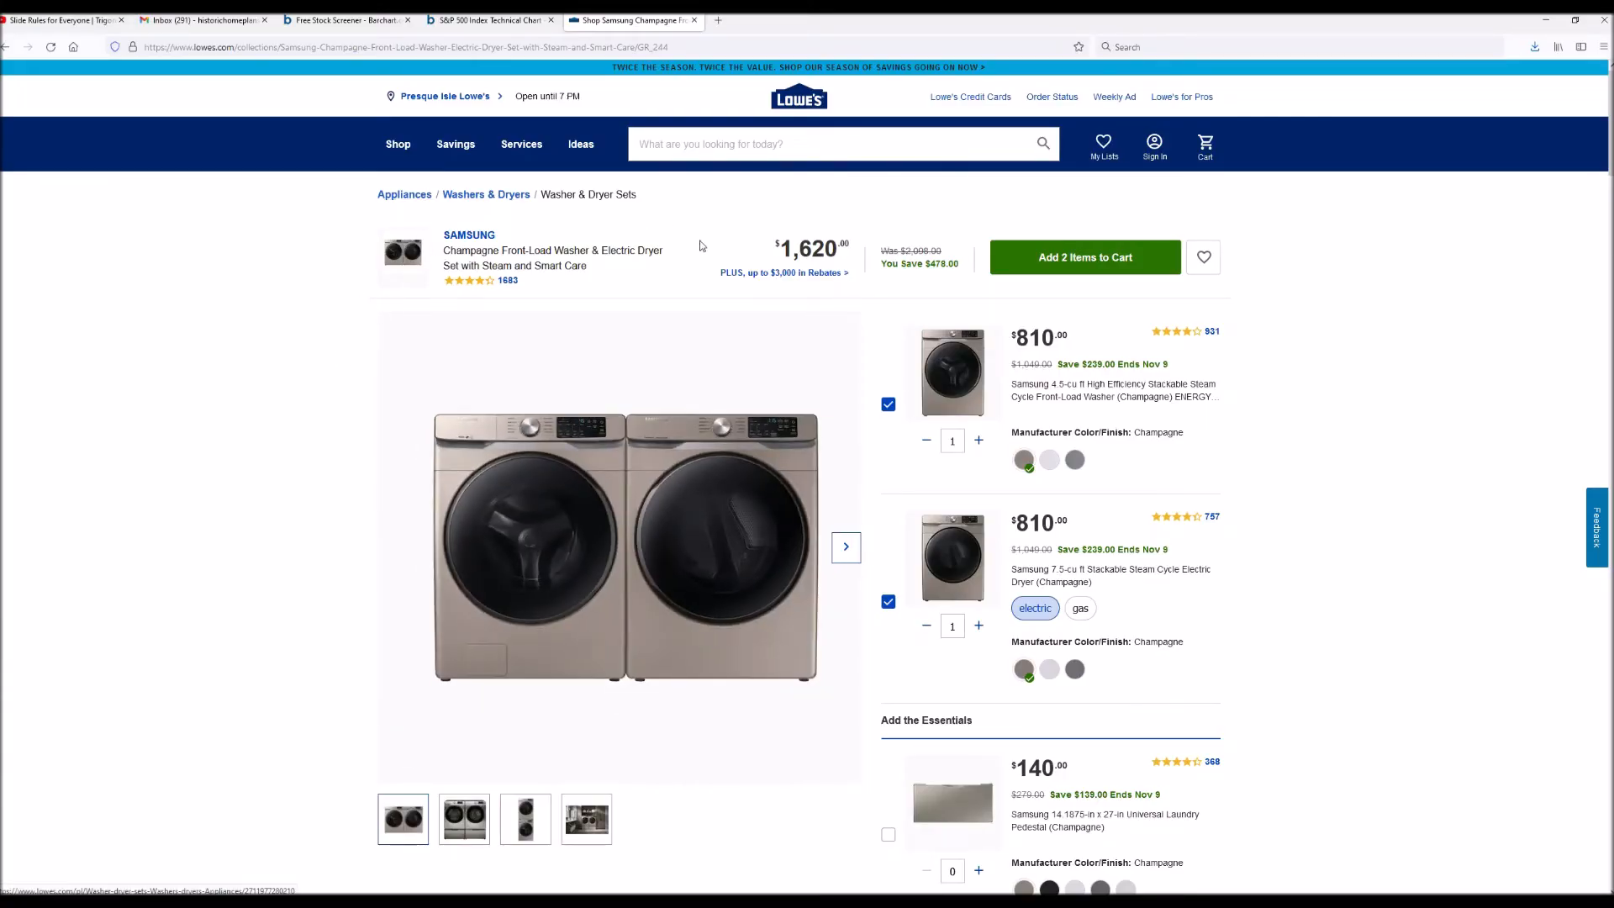
pyautogui.scroll(-20, 1003, 294)
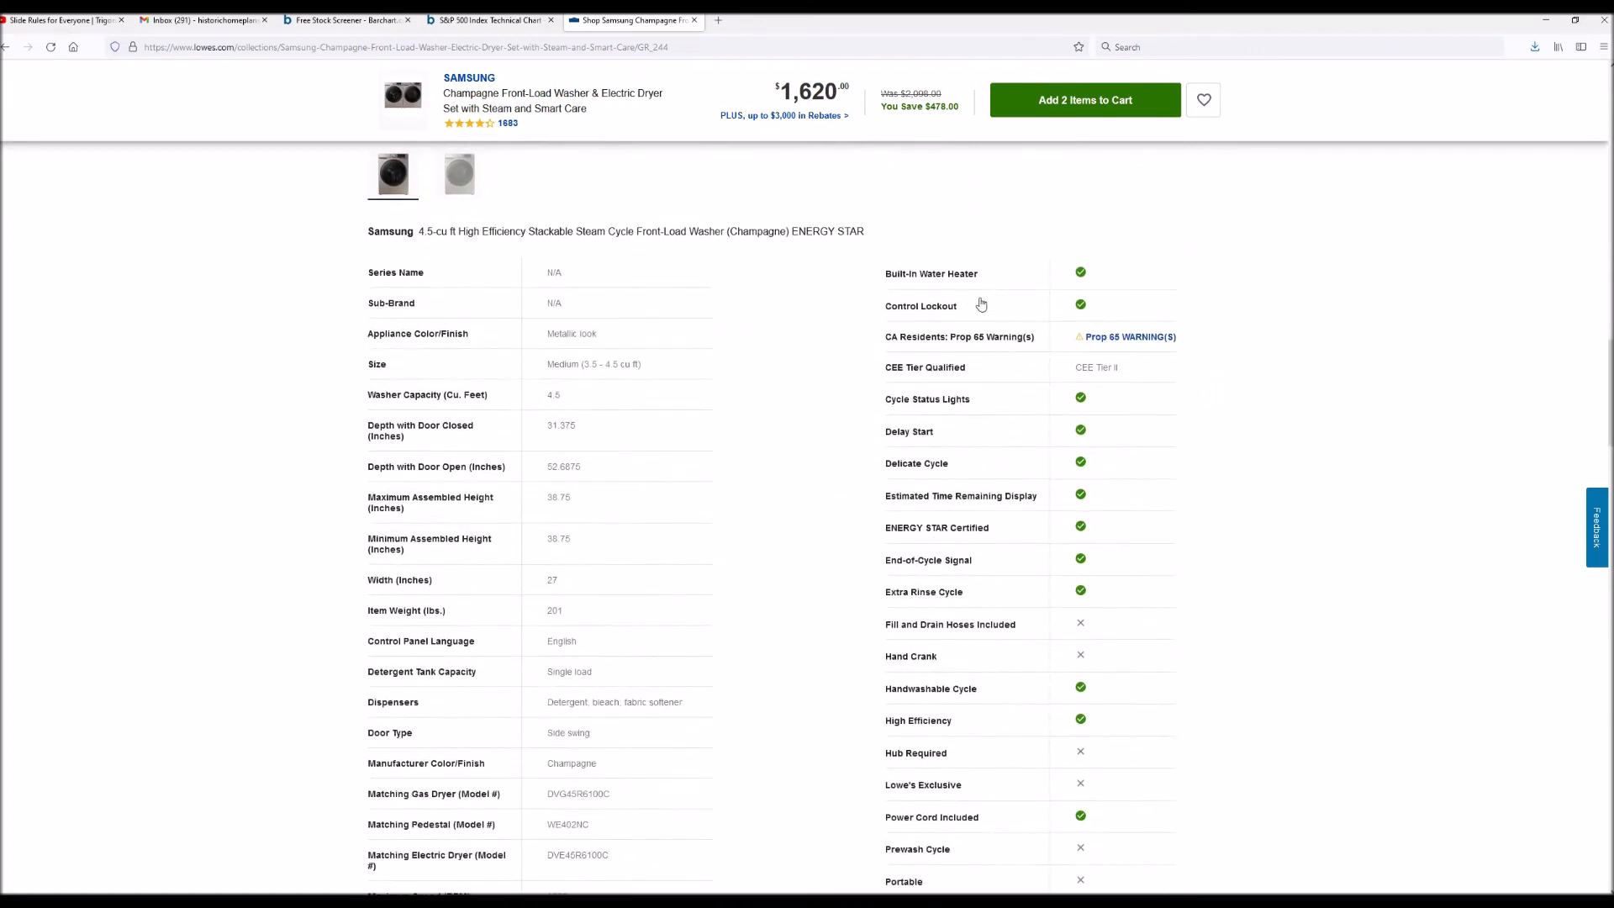
pyautogui.scroll(-7, 571, 363)
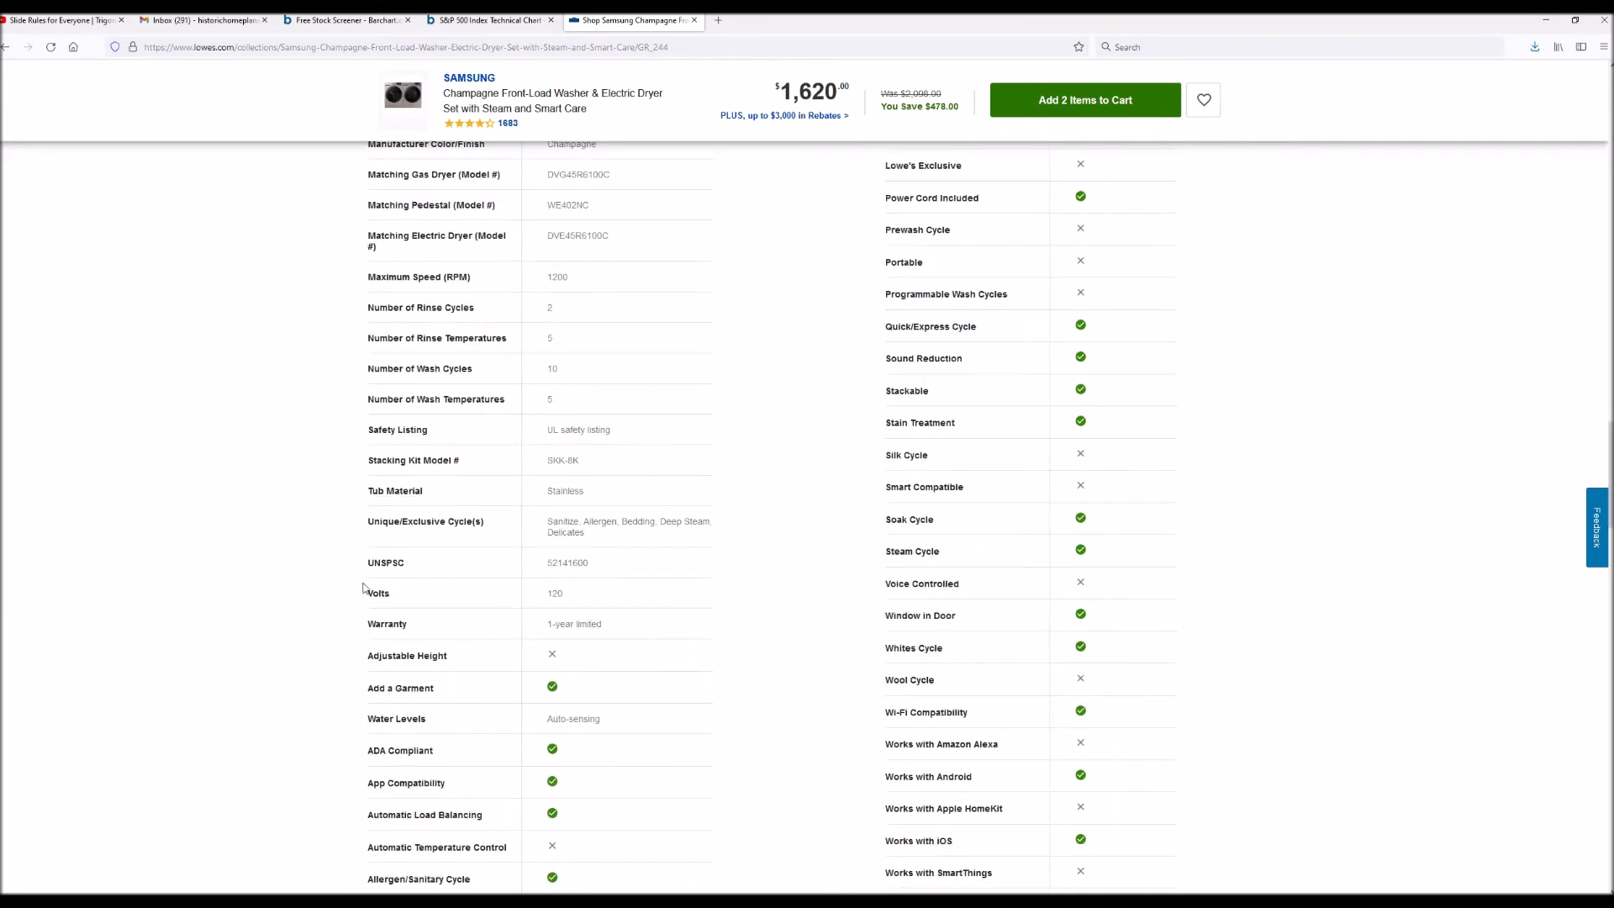
pyautogui.scroll(8, 799, 580)
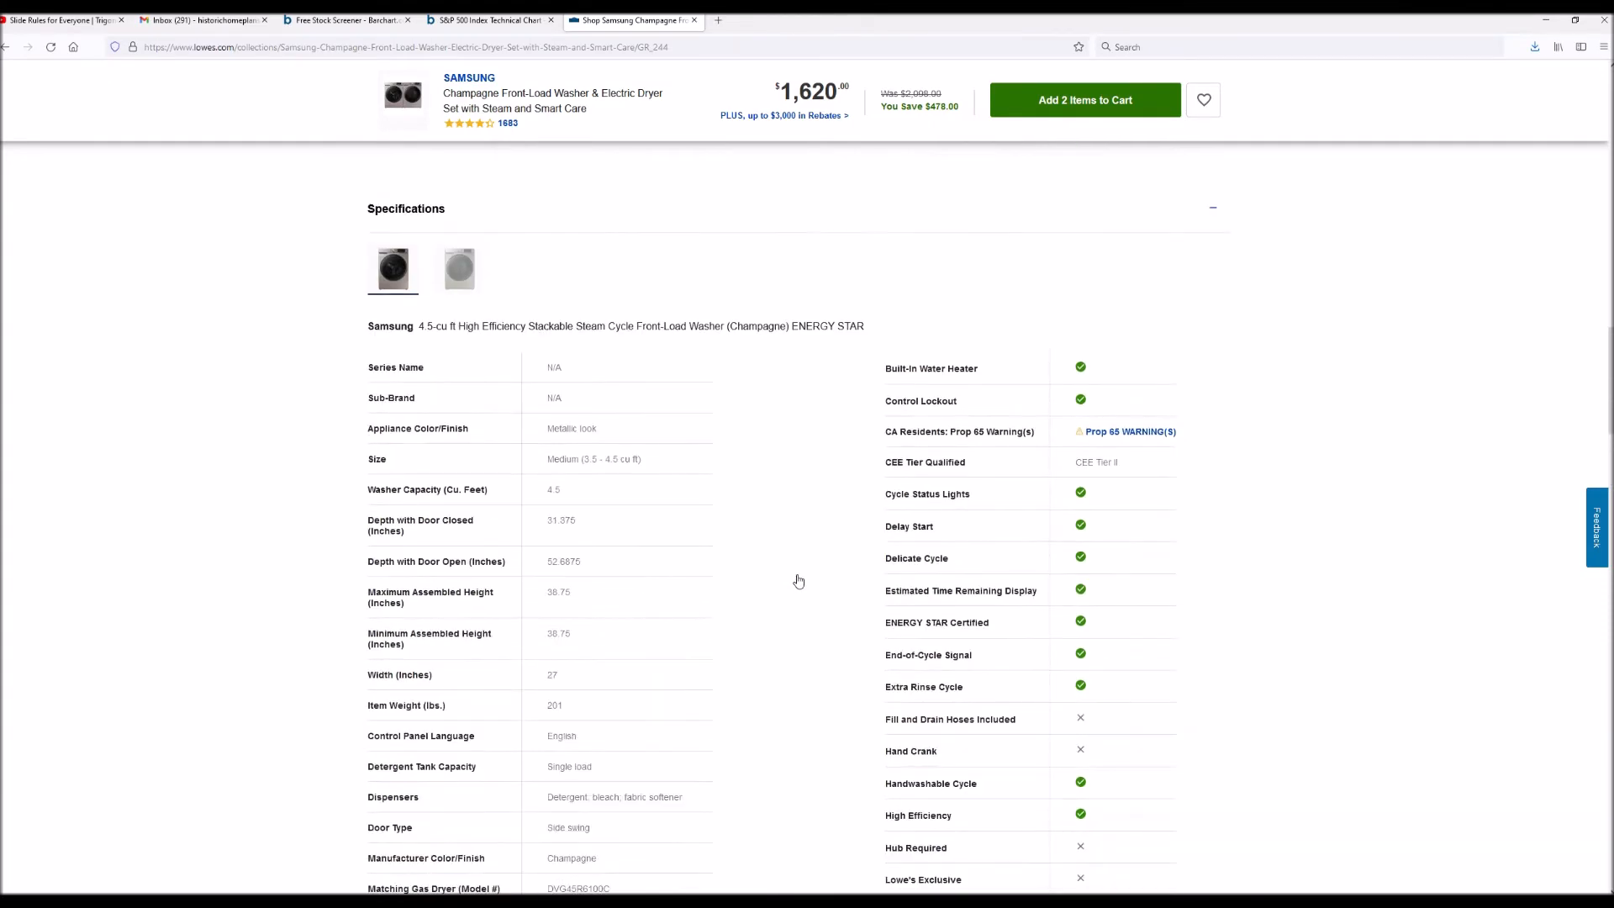
pyautogui.scroll(15, 684, 472)
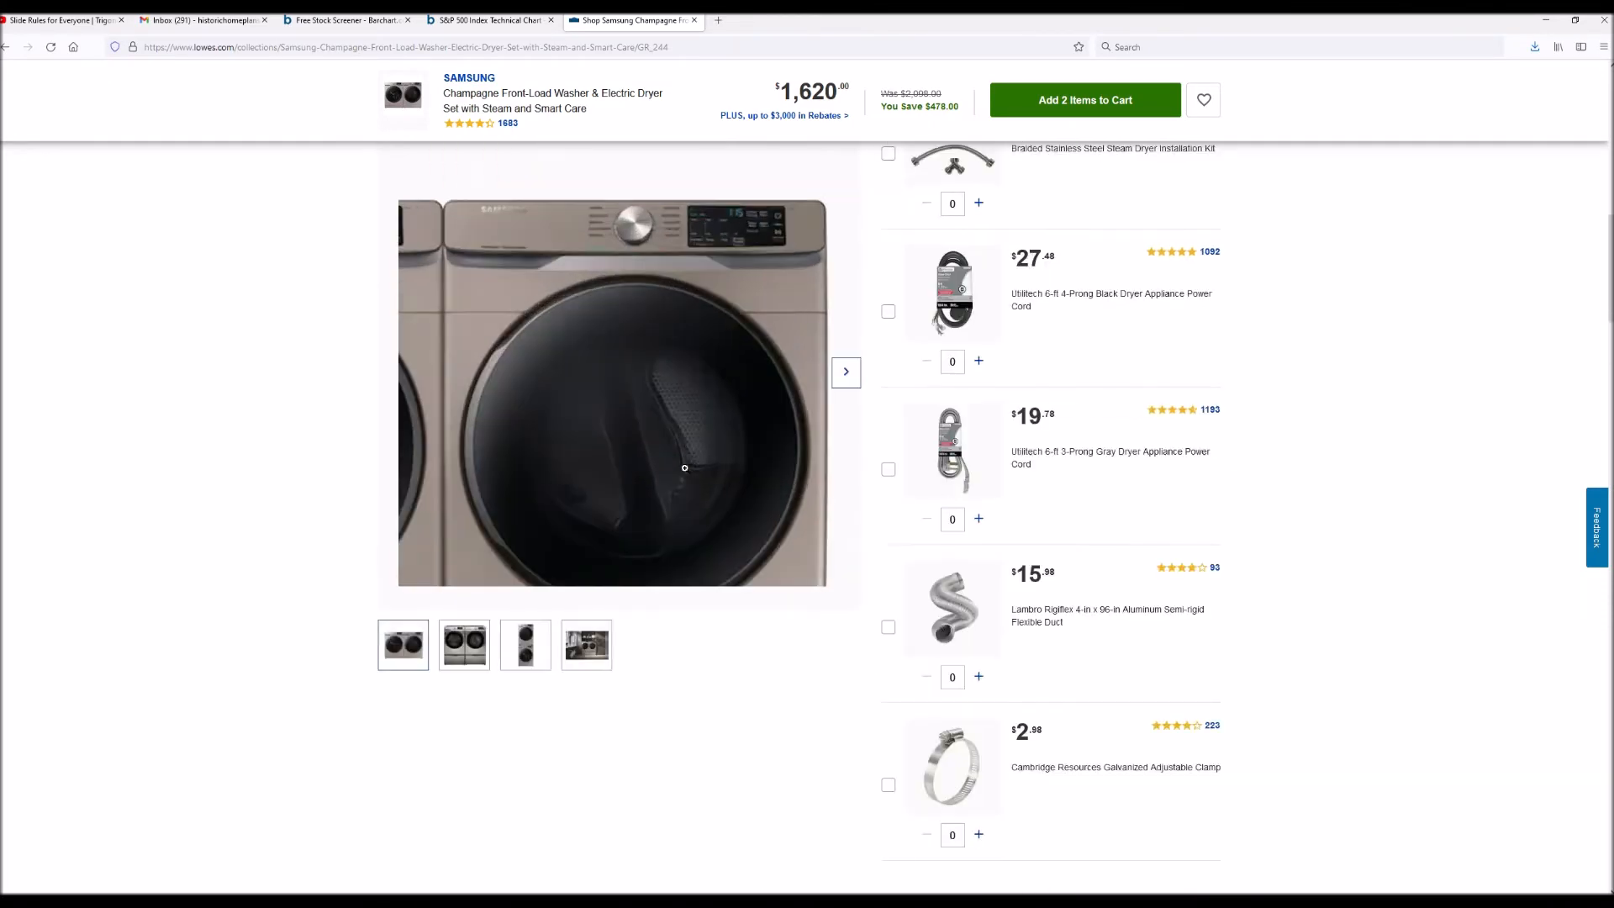
# Step: Switch back to LayOut and copy the outlet above the closet to the laundry room's left wall, below the sink
pyautogui.click(351, 900)
pyautogui.scroll(-1, 284, 555)
pyautogui.scroll(3, 109, 597)
pyautogui.scroll(3, 107, 598)
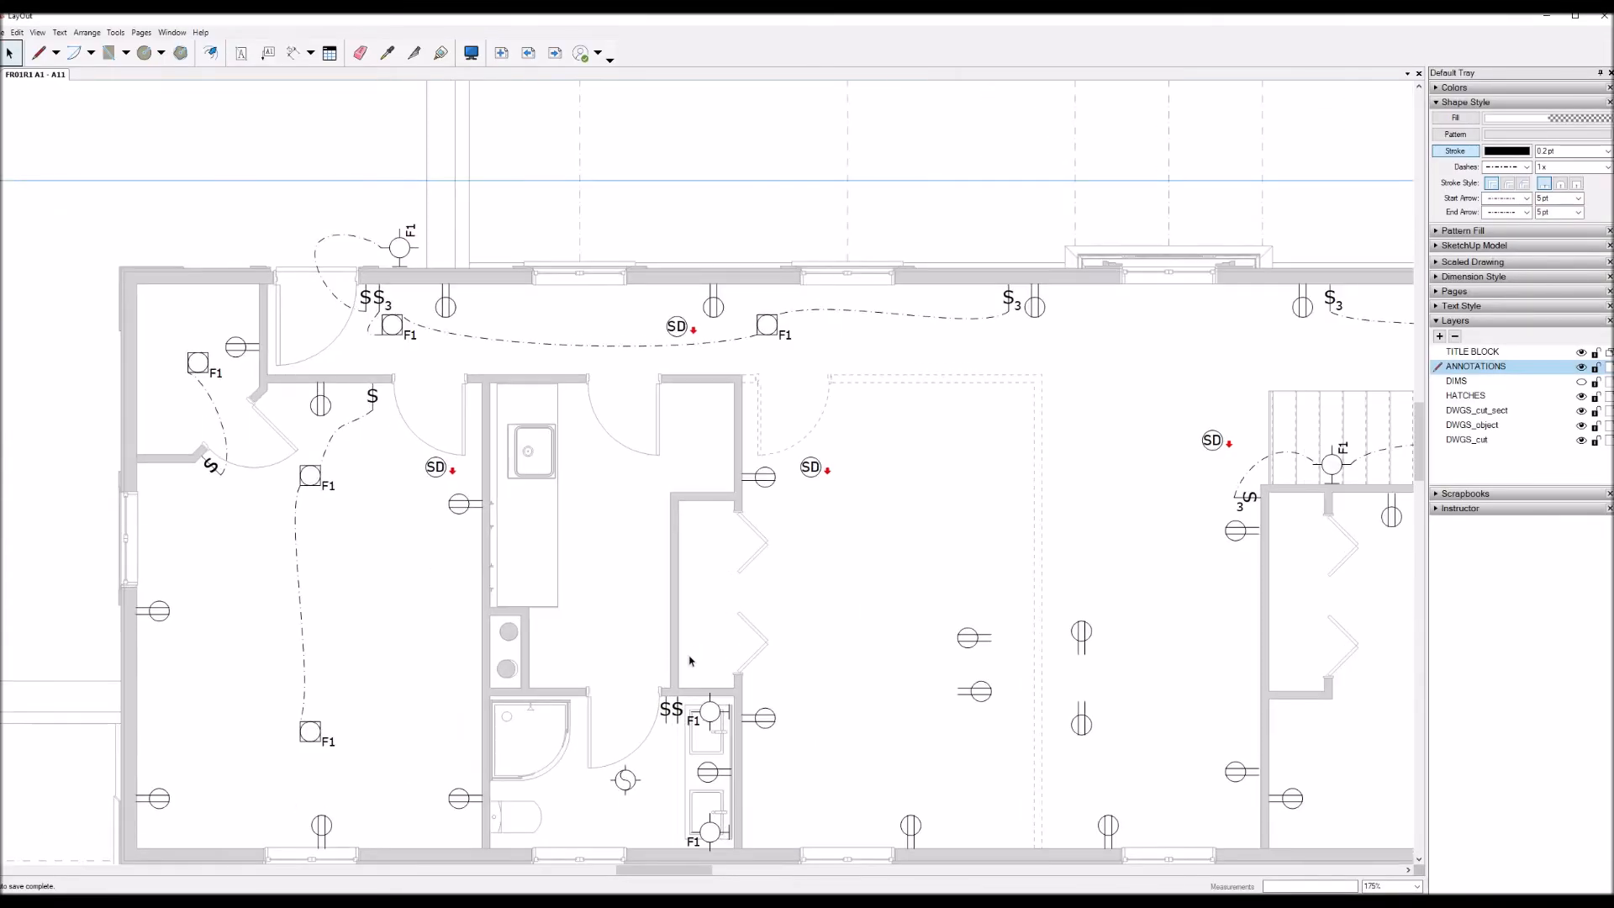
pyautogui.click(775, 487)
pyautogui.press('Left')
pyautogui.press('Left')
pyautogui.press('Left')
pyautogui.press('Left')
pyautogui.press('Left')
pyautogui.press('Left')
pyautogui.press('Left')
pyautogui.press('Left')
pyautogui.press('Left')
pyautogui.press('Left')
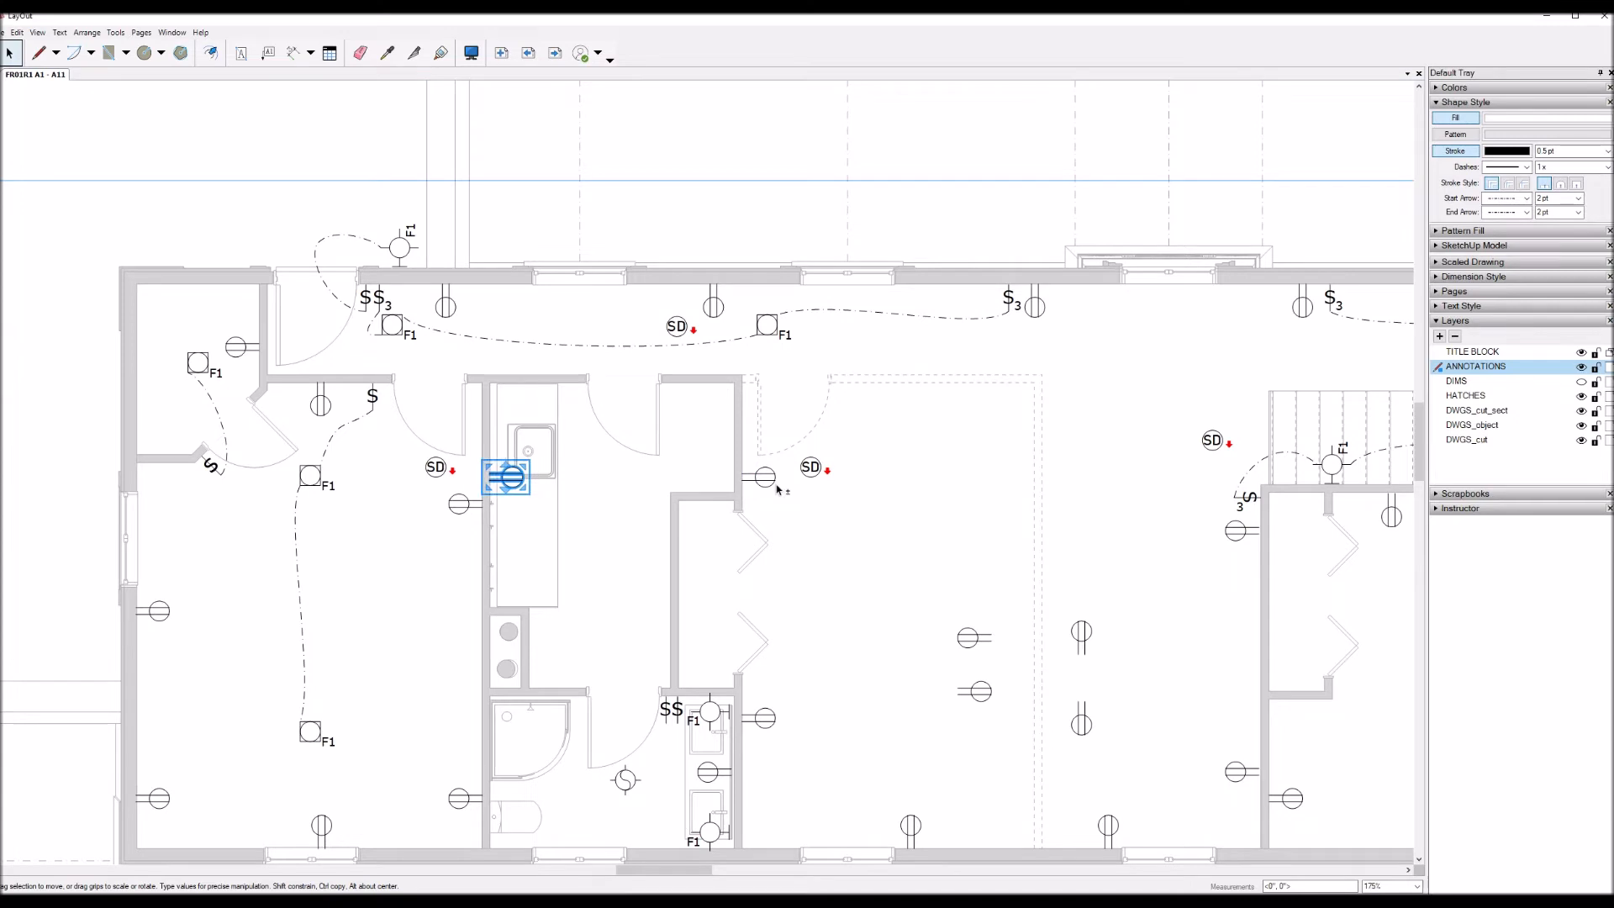
pyautogui.press('Down')
pyautogui.press('Down')
pyautogui.press('Down')
pyautogui.press('Down')
pyautogui.press('Down')
# Step: Place a second copy of the outlet just above the first one on the laundry room's left wall
pyautogui.press('Up')
pyautogui.press('Up')
pyautogui.press('Up')
pyautogui.press('Up')
pyautogui.press('Up')
pyautogui.press('Up')
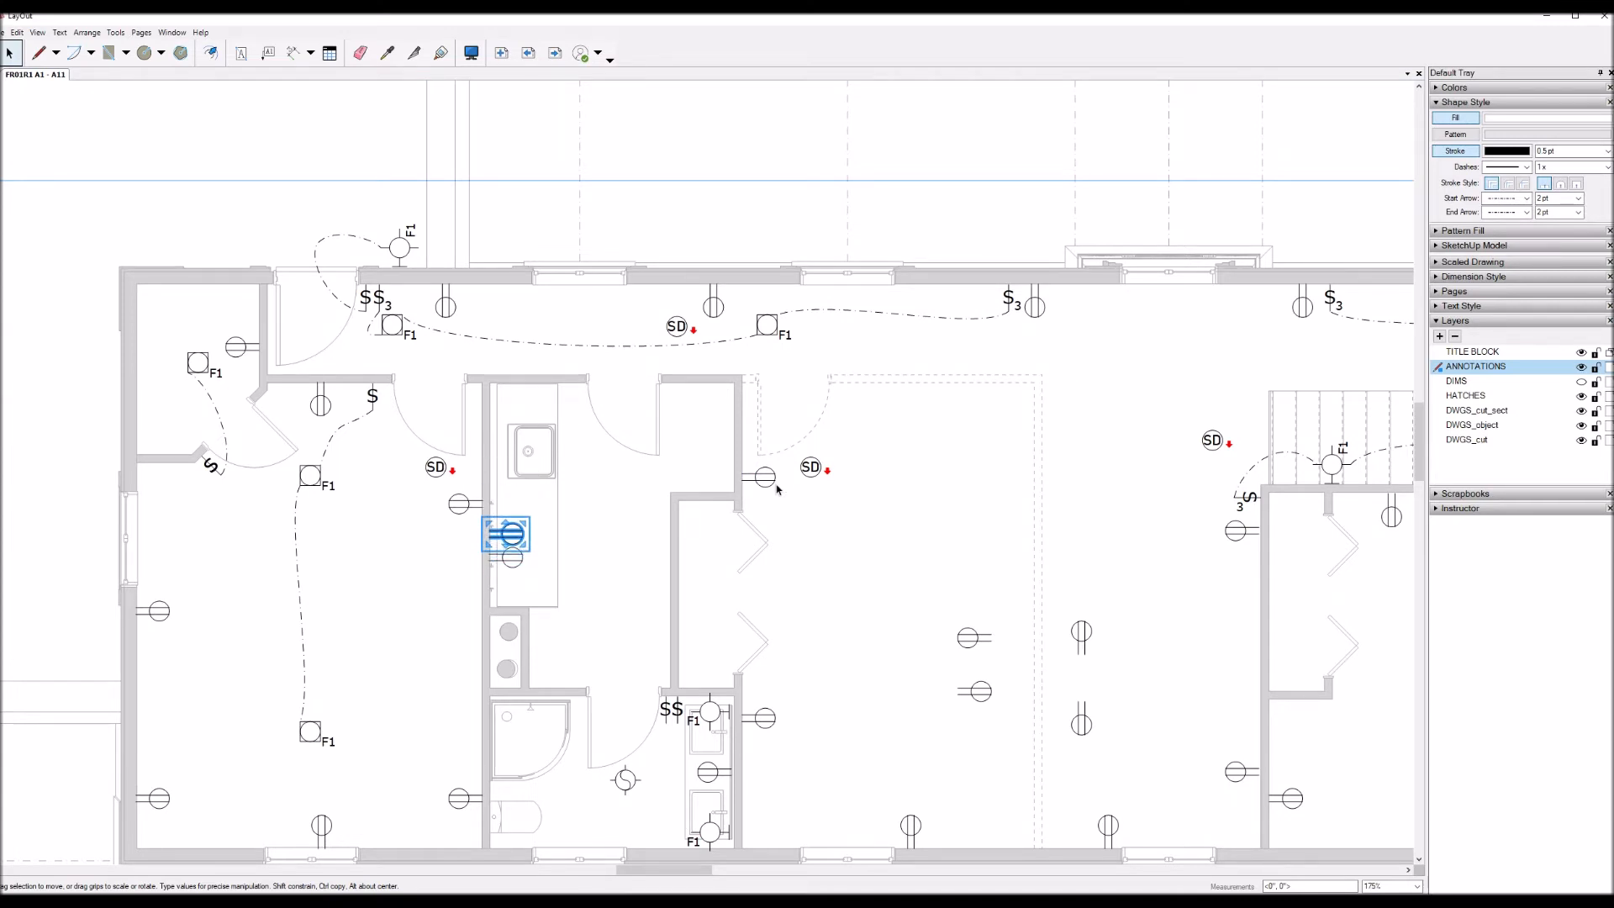
# Step: Copy the F1 text from a hallway light to the upper laundry outlet and change it to W
pyautogui.scroll(5, 504, 559)
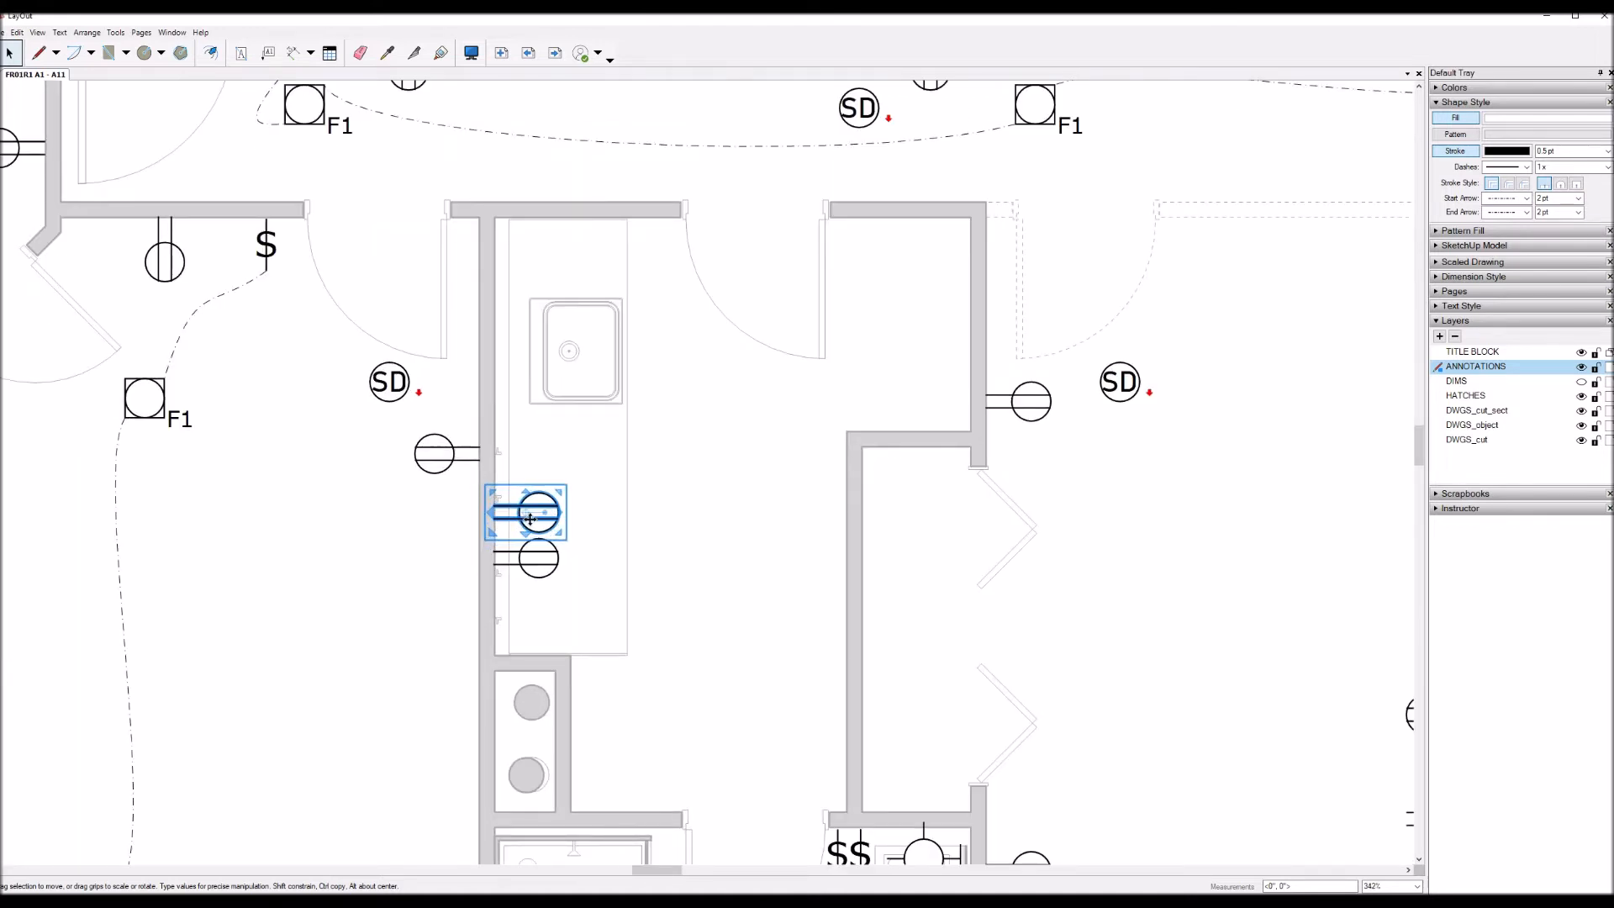
pyautogui.scroll(-1, 975, 632)
pyautogui.doubleClick(401, 176)
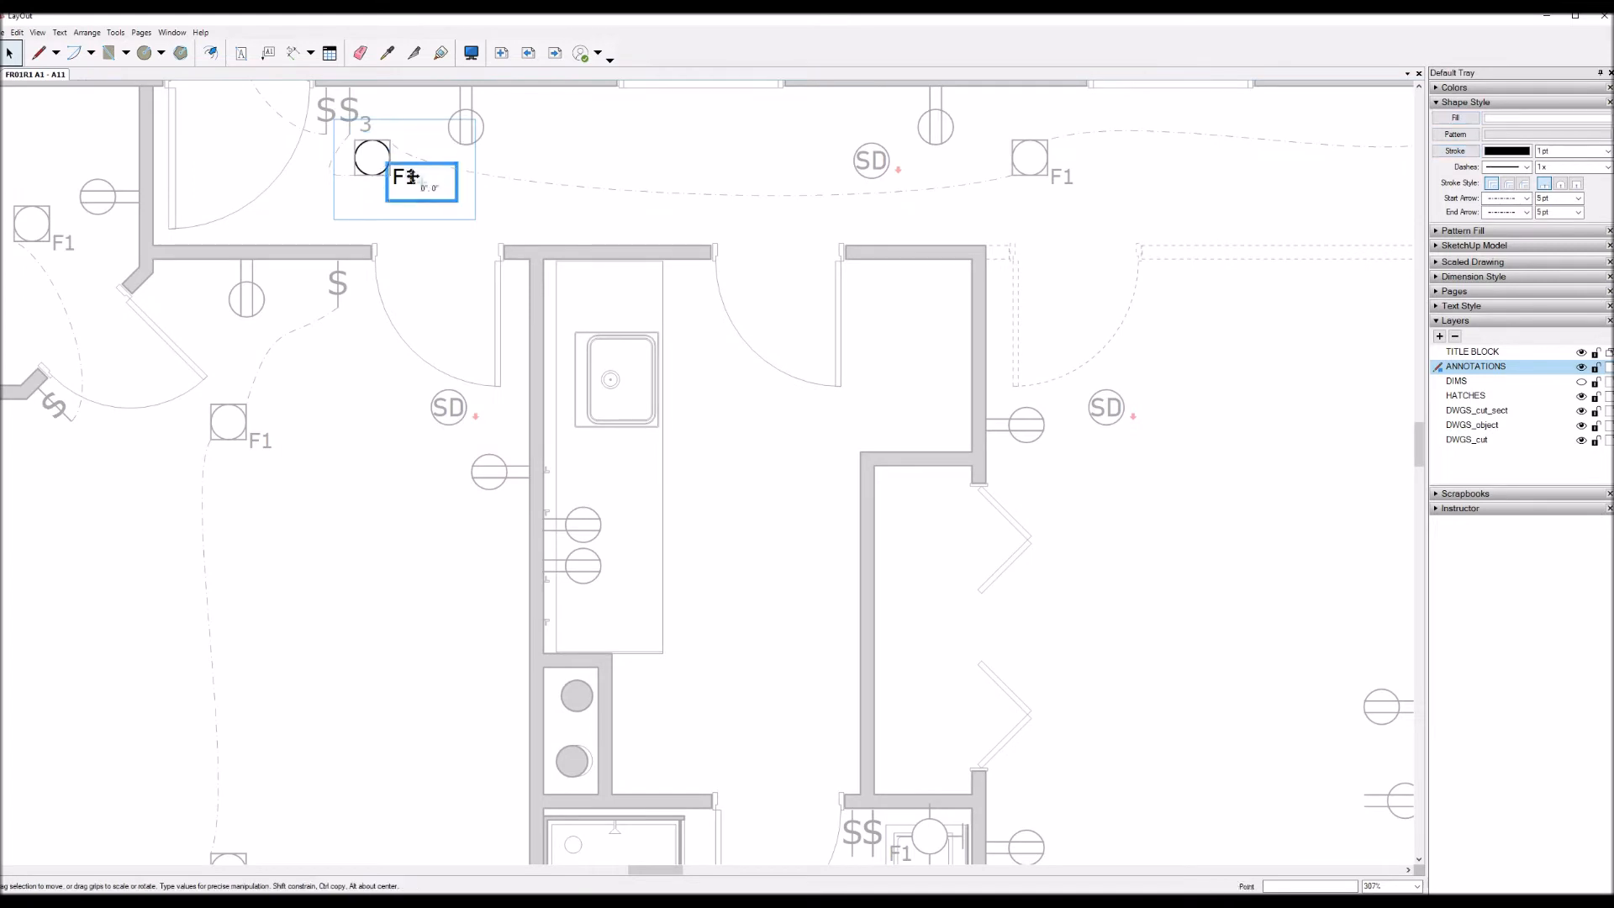
pyautogui.click(597, 536)
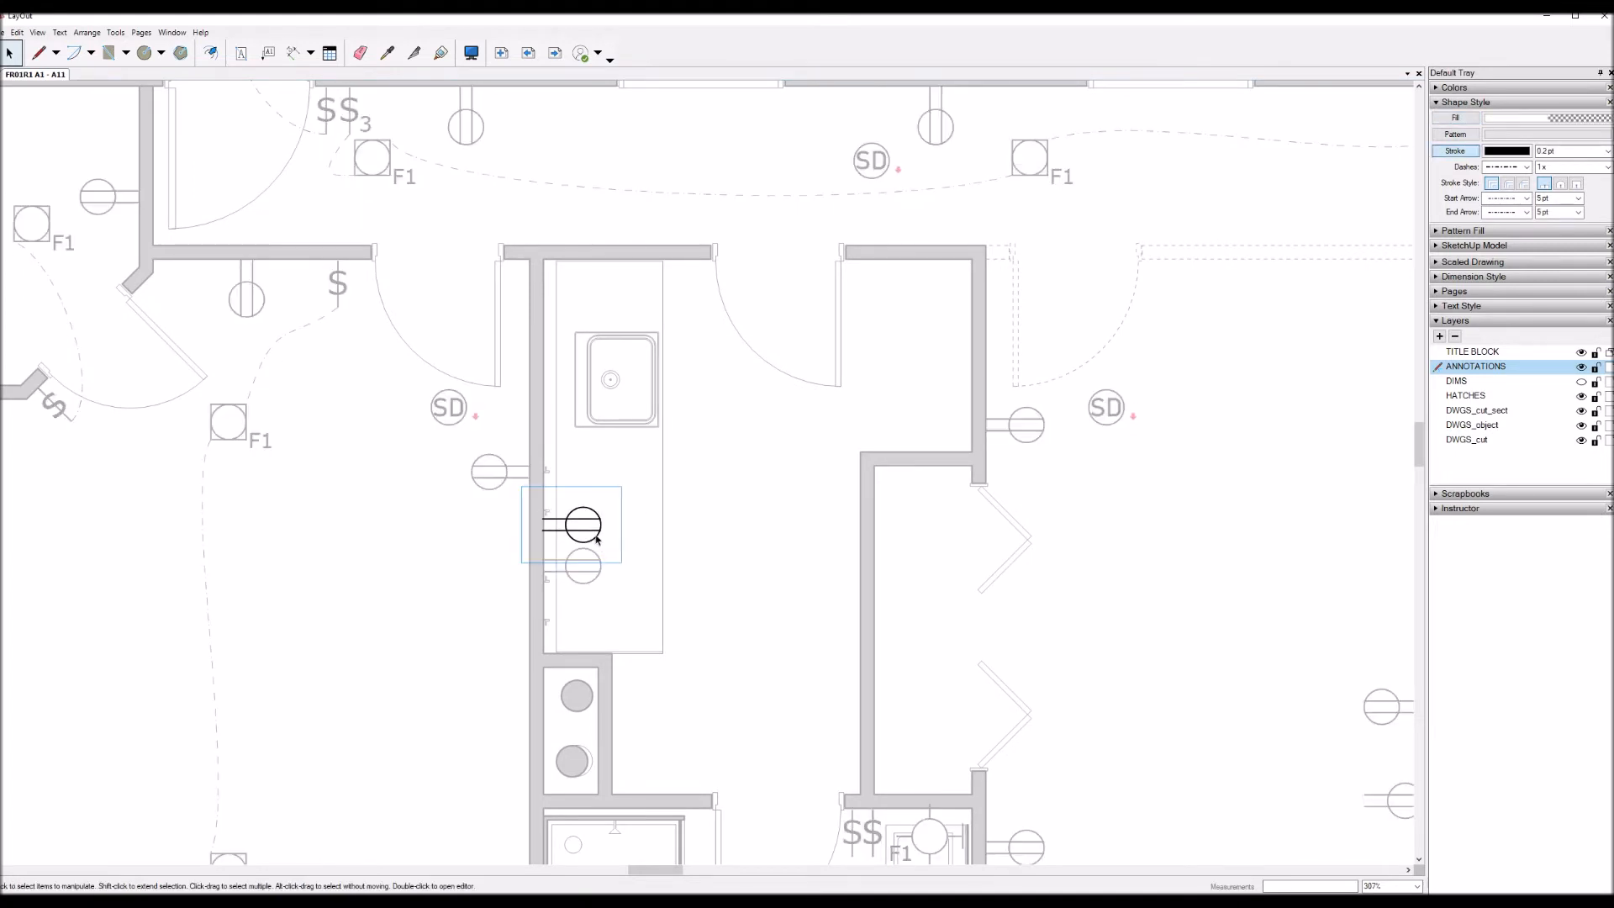
pyautogui.moveTo(401, 173); pyautogui.dragTo(610, 538)
pyautogui.scroll(3, 610, 538)
pyautogui.doubleClick(606, 541)
pyautogui.write('W')
pyautogui.click(696, 569)
pyautogui.click(600, 538)
# Step: Paste the label beside the lower laundry outlet, change it to D, and position it just below the outlet's circle
pyautogui.click(598, 597)
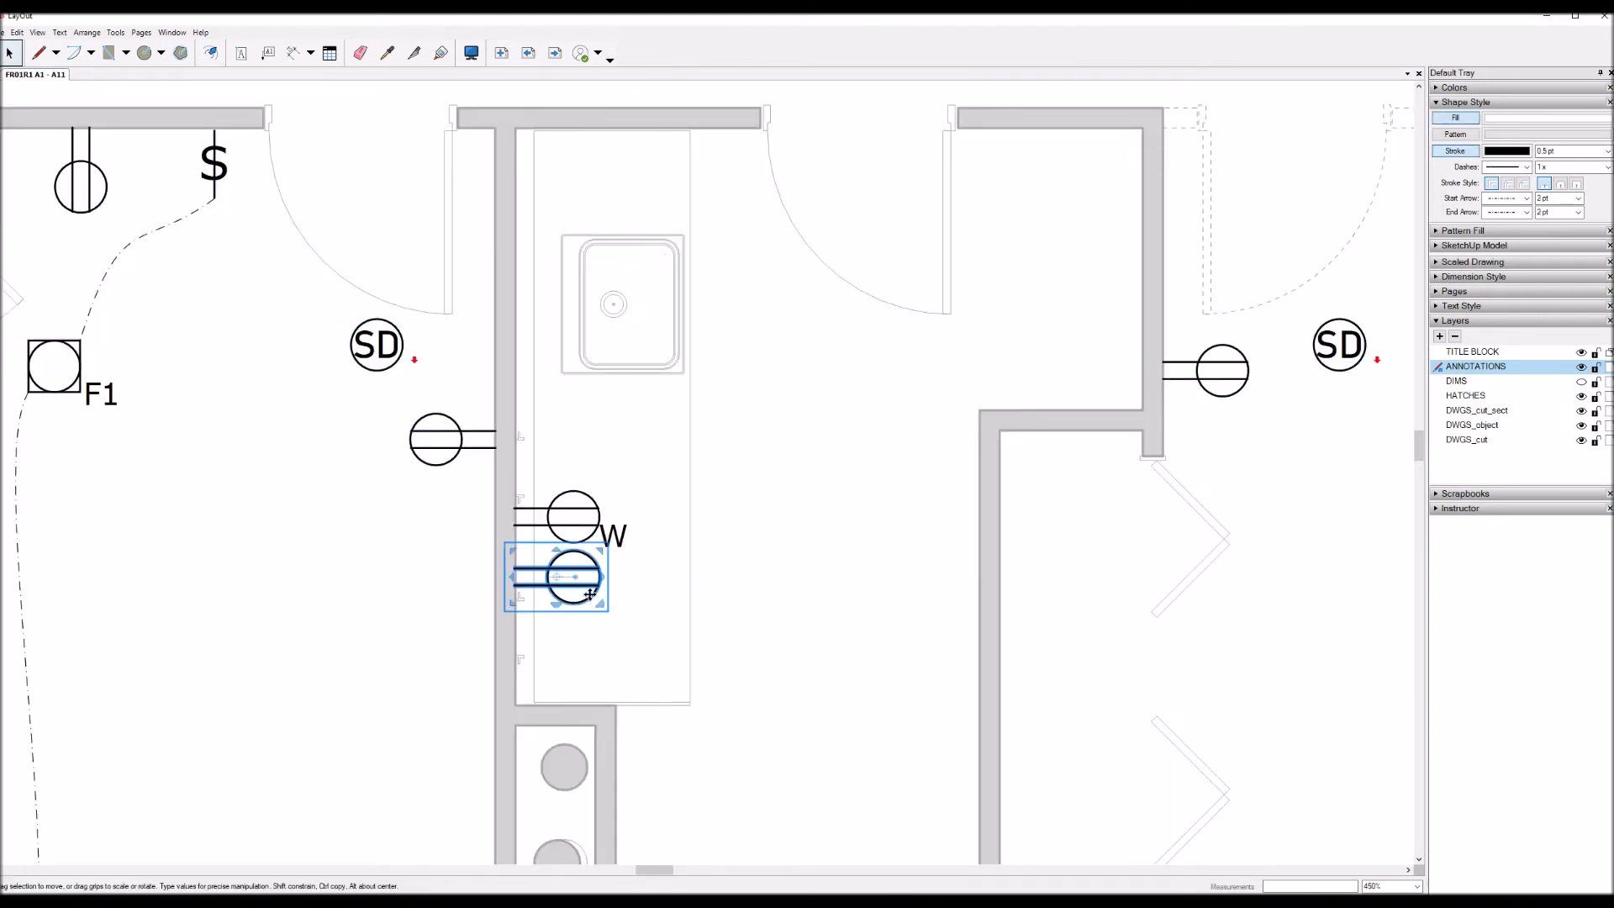
pyautogui.doubleClick(590, 595)
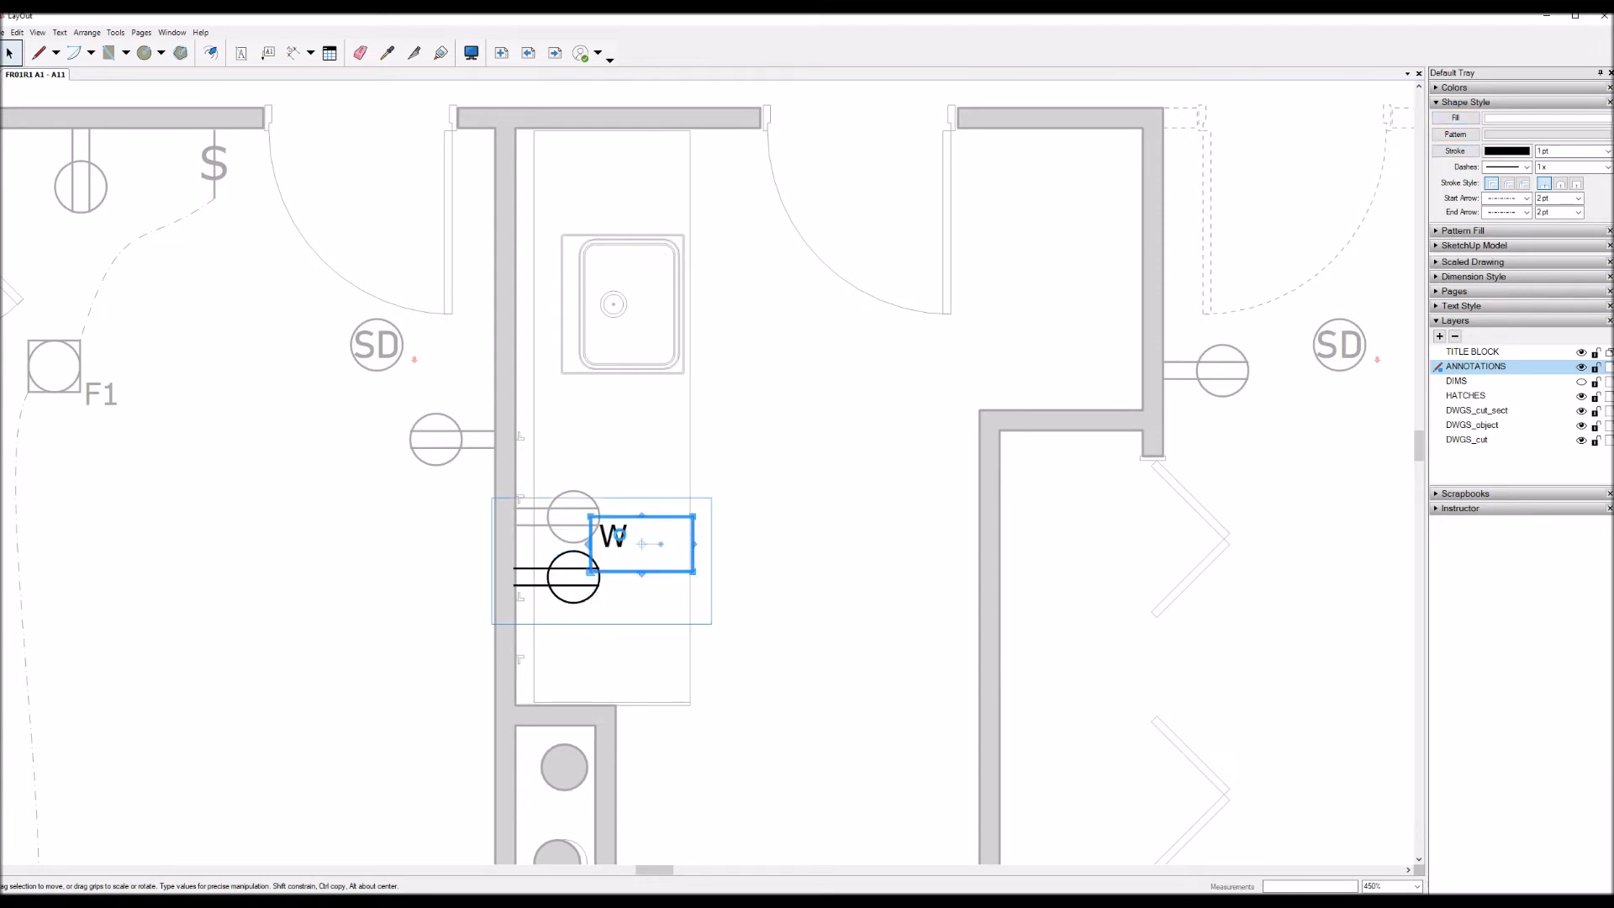
pyautogui.doubleClick(616, 536)
pyautogui.write('D')
pyautogui.press('Escape')
pyautogui.click(614, 540)
pyautogui.moveTo(613, 539); pyautogui.dragTo(609, 607)
pyautogui.click(614, 711)
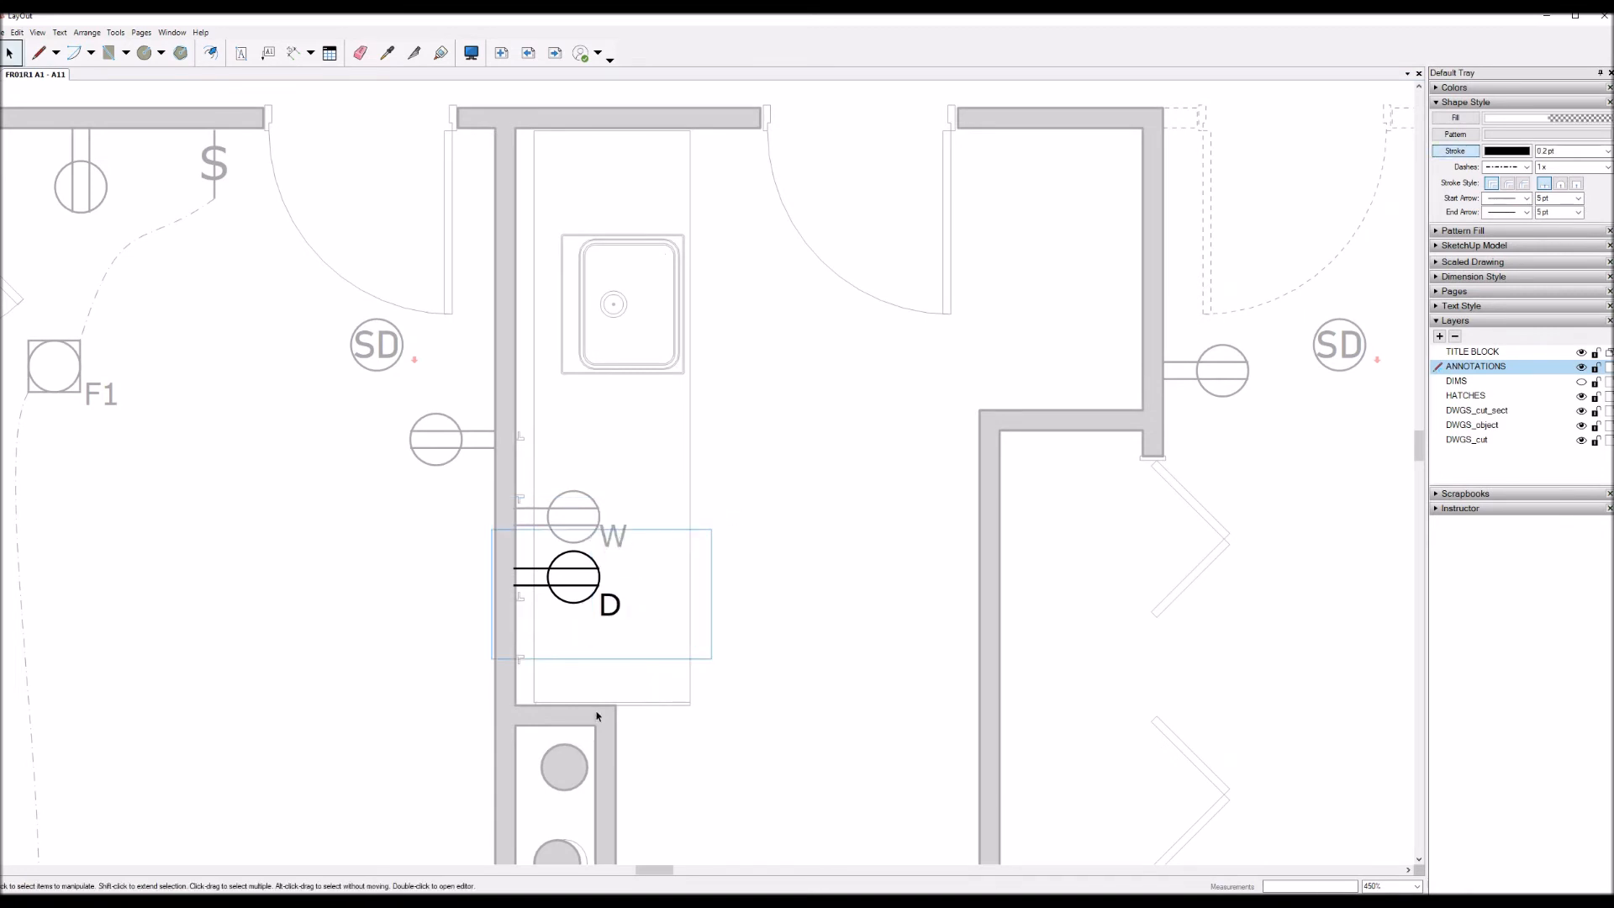
pyautogui.click(762, 667)
# Step: Copy the outlet from the large room's left wall to the laundry room's left wall, just above the W outlet
pyautogui.click(1189, 383)
pyautogui.keyDown('ctrl'); pyautogui.moveTo(1190, 383); pyautogui.dragTo(570, 452); pyautogui.keyUp('ctrl')
pyautogui.press('Down')
pyautogui.press('Down')
pyautogui.press('Down')
pyautogui.press('Down')
pyautogui.press('Left')
pyautogui.press('Left')
pyautogui.press('Left')
pyautogui.press('Left')
pyautogui.press('Left')
pyautogui.press('Left')
pyautogui.press('Left')
pyautogui.press('Right')
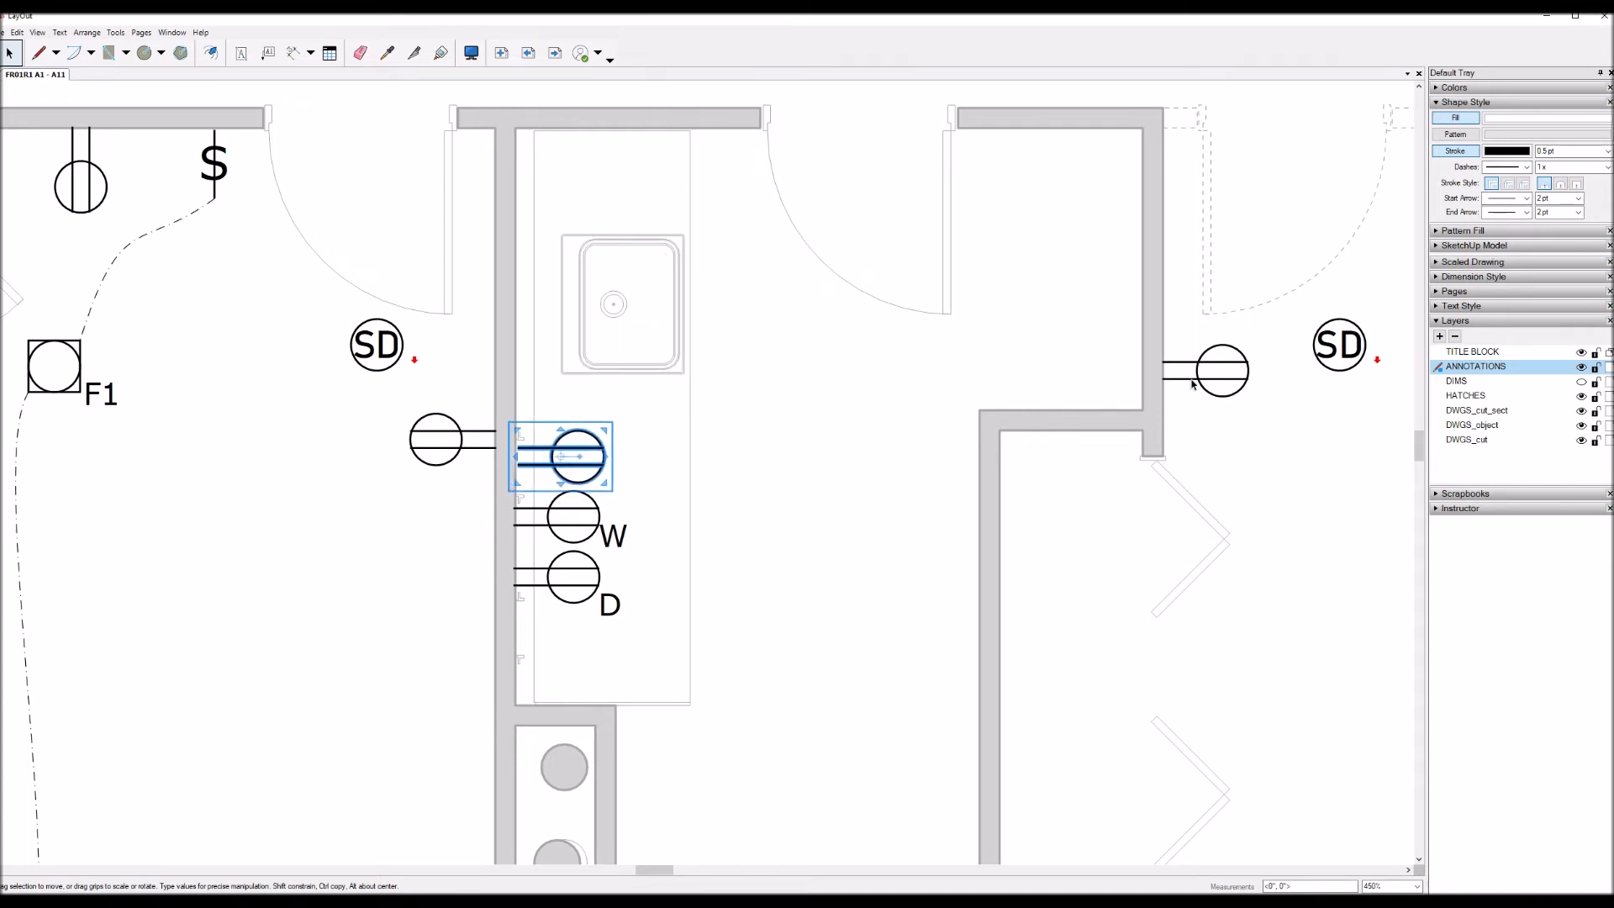
# Step: Place another copy of that outlet below the D outlet and align both plain outlets with the laundry wall
pyautogui.hotkey('ctrl', 'shift', 'Down')
pyautogui.hotkey('shift', 'Down')
pyautogui.hotkey('shift', 'Down')
pyautogui.press('Left')
pyautogui.press('Left')
pyautogui.press('Right')
pyautogui.click(578, 455)
# Step: Copy the recessed ceiling light labelled F1 from the symbols below the plan to the laundry counter, beside the D outlet
pyautogui.scroll(-3, 698, 454)
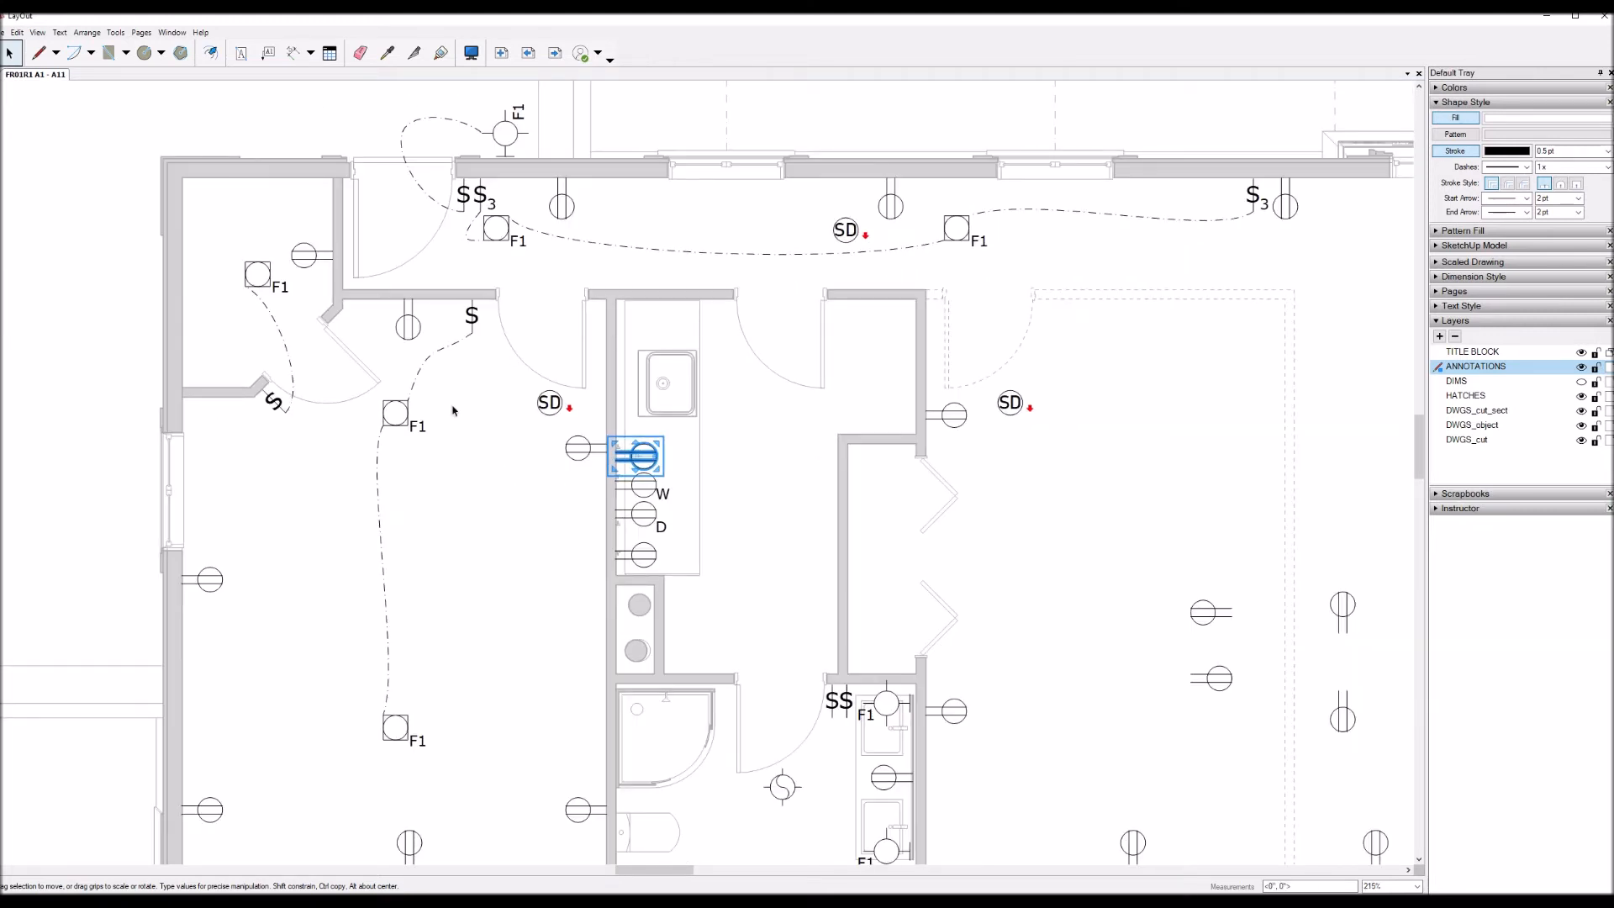
pyautogui.scroll(-4, 467, 344)
pyautogui.click(813, 531)
pyautogui.hotkey('ctrl', 'Left')
pyautogui.press('Left')
pyautogui.press('Left')
pyautogui.press('Left')
pyautogui.press('Left')
pyautogui.press('Left')
pyautogui.press('Left')
pyautogui.press('Left')
pyautogui.press('Left')
pyautogui.press('Left')
pyautogui.press('Left')
pyautogui.press('Left')
pyautogui.press('Left')
pyautogui.press('Left')
pyautogui.press('Left')
pyautogui.press('Left')
pyautogui.press('Up')
pyautogui.press('Up')
pyautogui.press('Up')
pyautogui.press('Up')
pyautogui.press('Up')
pyautogui.press('Up')
pyautogui.press('Up')
pyautogui.press('Up')
pyautogui.press('Up')
pyautogui.press('Up')
pyautogui.press('Up')
pyautogui.press('Up')
pyautogui.press('Up')
pyautogui.press('Up')
pyautogui.press('Up')
pyautogui.press('Up')
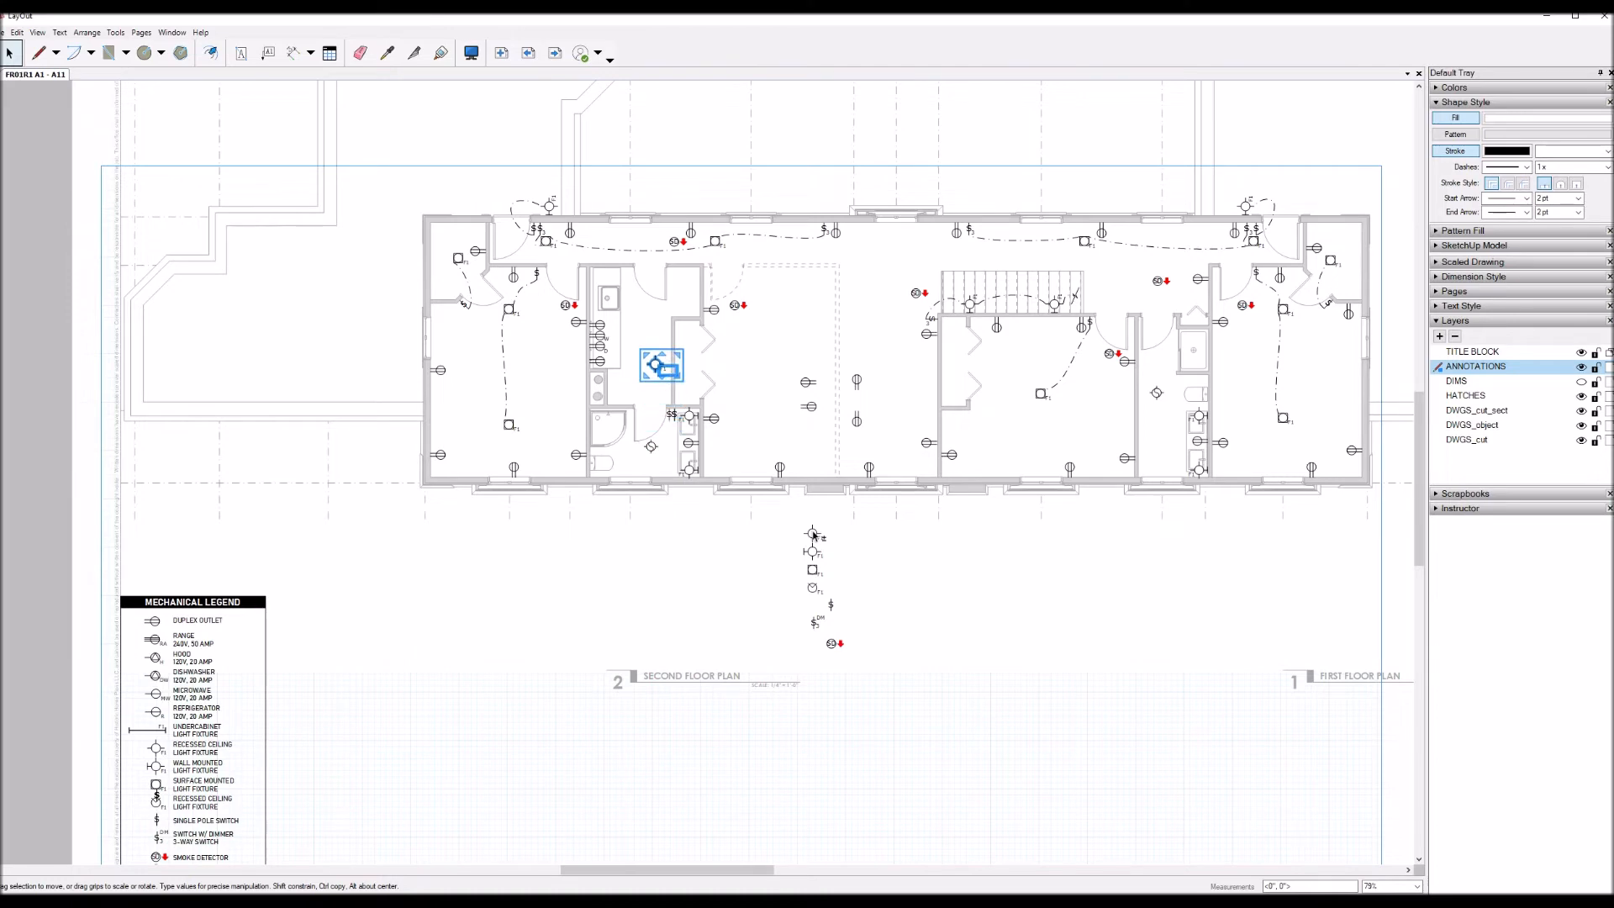
pyautogui.scroll(5, 571, 271)
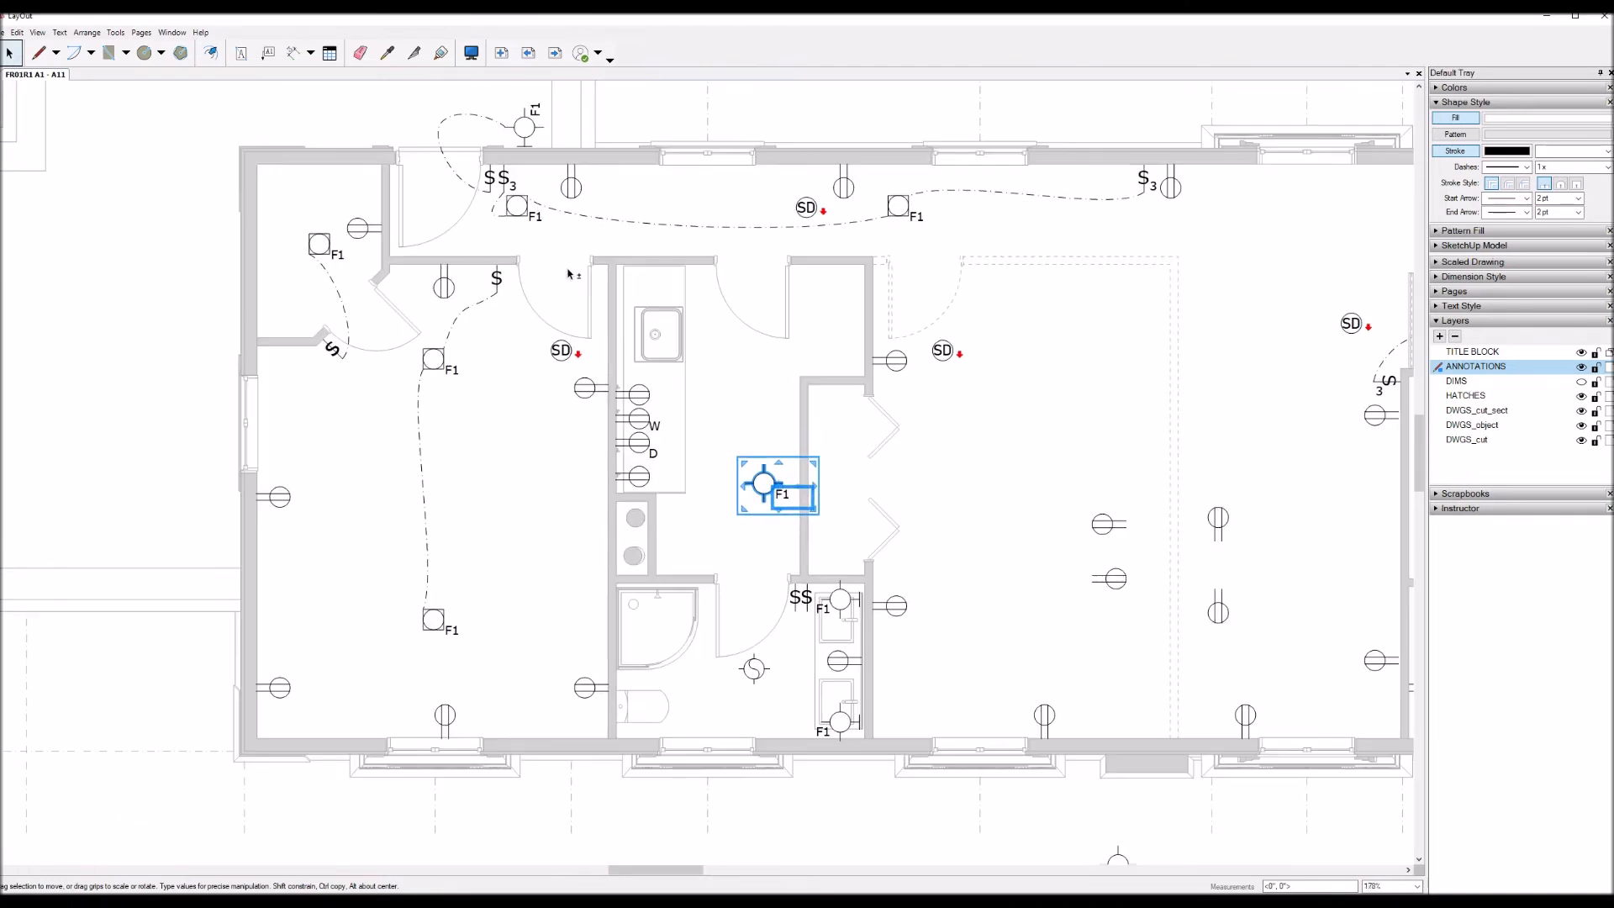
pyautogui.press('Left')
pyautogui.press('Left')
pyautogui.press('Left')
pyautogui.press('Up')
pyautogui.press('Up')
pyautogui.press('Up')
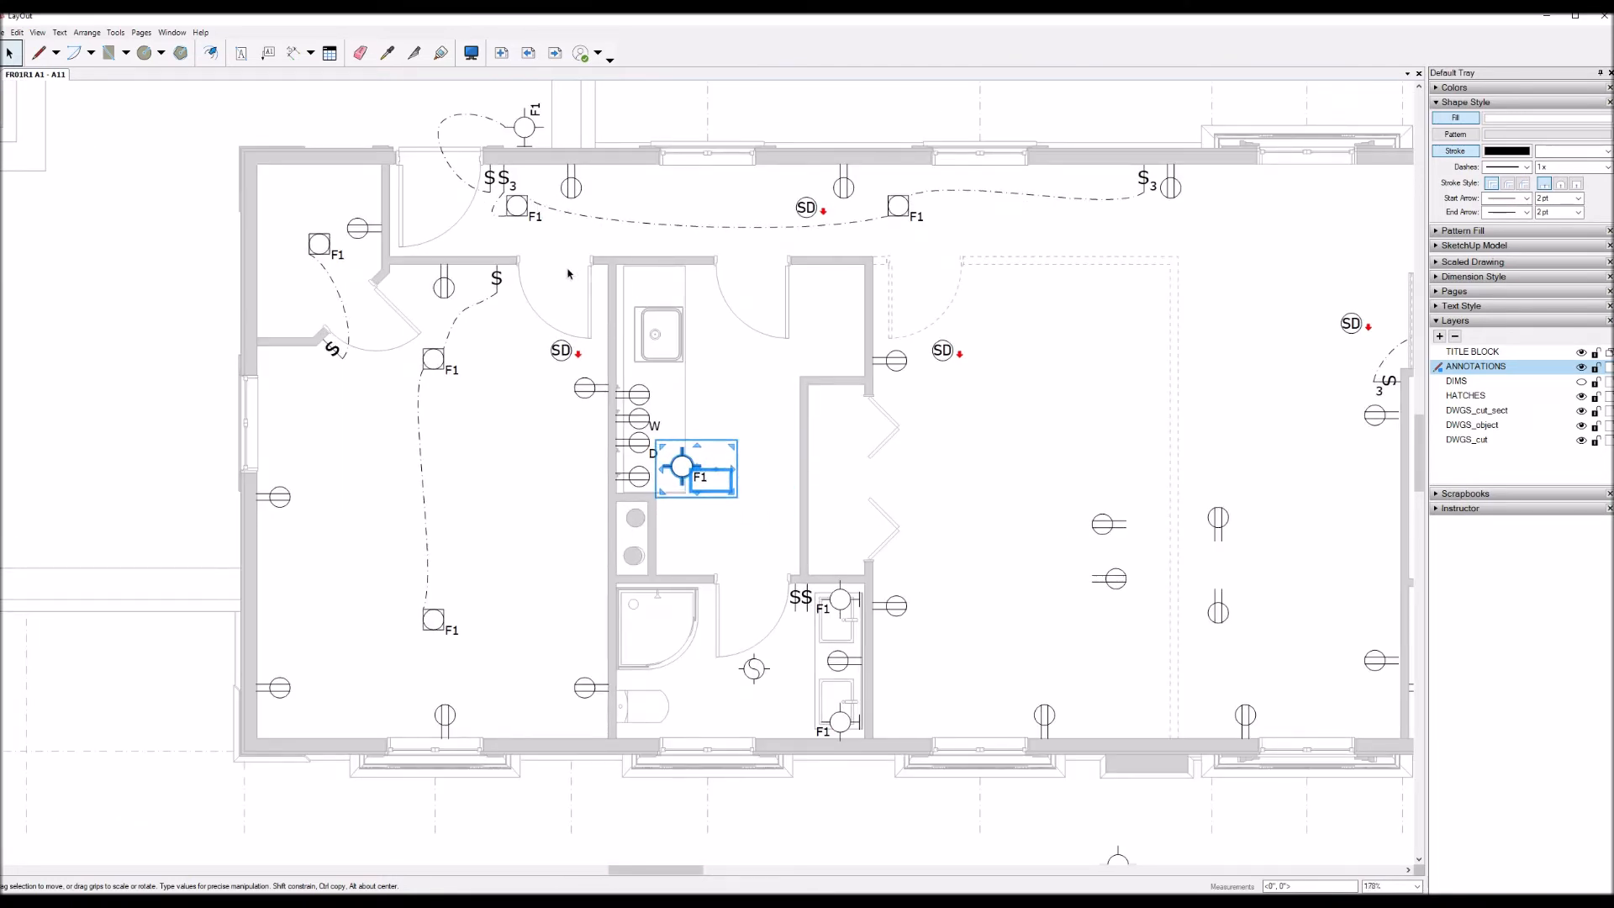
pyautogui.press('Left')
pyautogui.press('Up')
pyautogui.press('Up')
# Step: Copy the laundry ceiling light straight up to the counter area above the sink
pyautogui.press('Up')
pyautogui.press('Up')
pyautogui.press('Up')
pyautogui.press('Up')
pyautogui.press('Up')
pyautogui.press('Up')
pyautogui.press('Up')
pyautogui.press('Up')
pyautogui.press('Up')
pyautogui.press('Up')
pyautogui.press('Up')
pyautogui.press('Up')
pyautogui.press('Up')
pyautogui.press('Up')
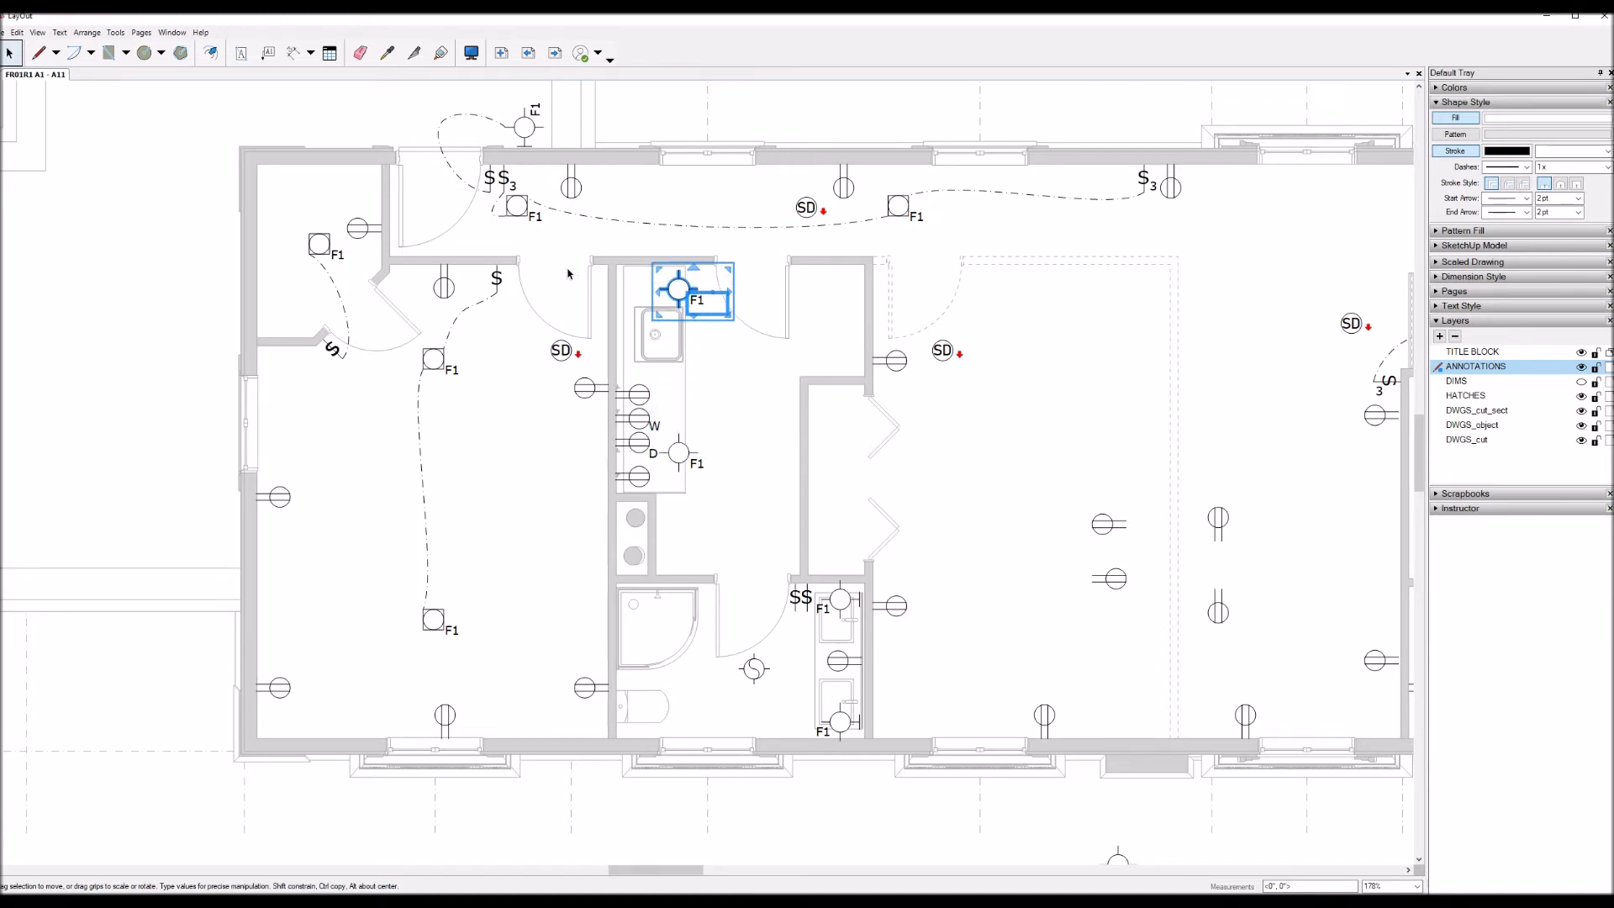
# Step: Copy the bedroom's single pole switch along the wall to the laundry room, just left of its door
pyautogui.click(496, 277)
pyautogui.press('Right')
pyautogui.press('Right')
pyautogui.press('Right')
pyautogui.press('Right')
pyautogui.press('Right')
pyautogui.press('Right')
pyautogui.press('Right')
pyautogui.press('Right')
pyautogui.press('Right')
pyautogui.press('Right')
pyautogui.press('Right')
pyautogui.press('Right')
pyautogui.press('Right')
pyautogui.press('Right')
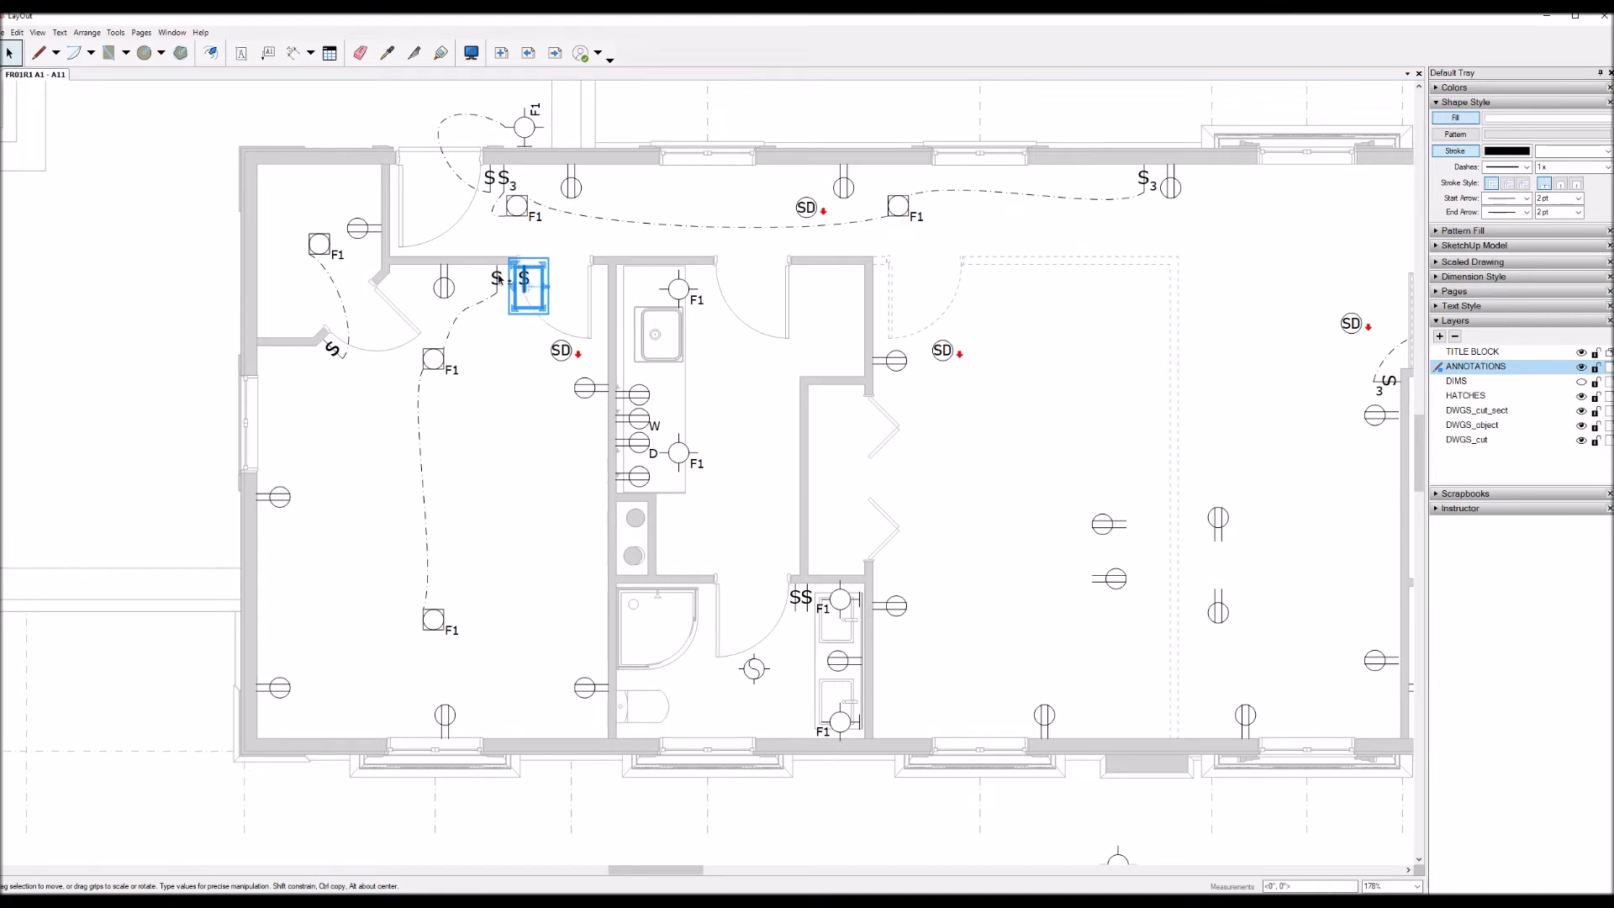
pyautogui.press('Right')
pyautogui.press('Right')
pyautogui.press('Right')
pyautogui.press('Right')
pyautogui.press('Right')
pyautogui.press('Right')
pyautogui.press('Right')
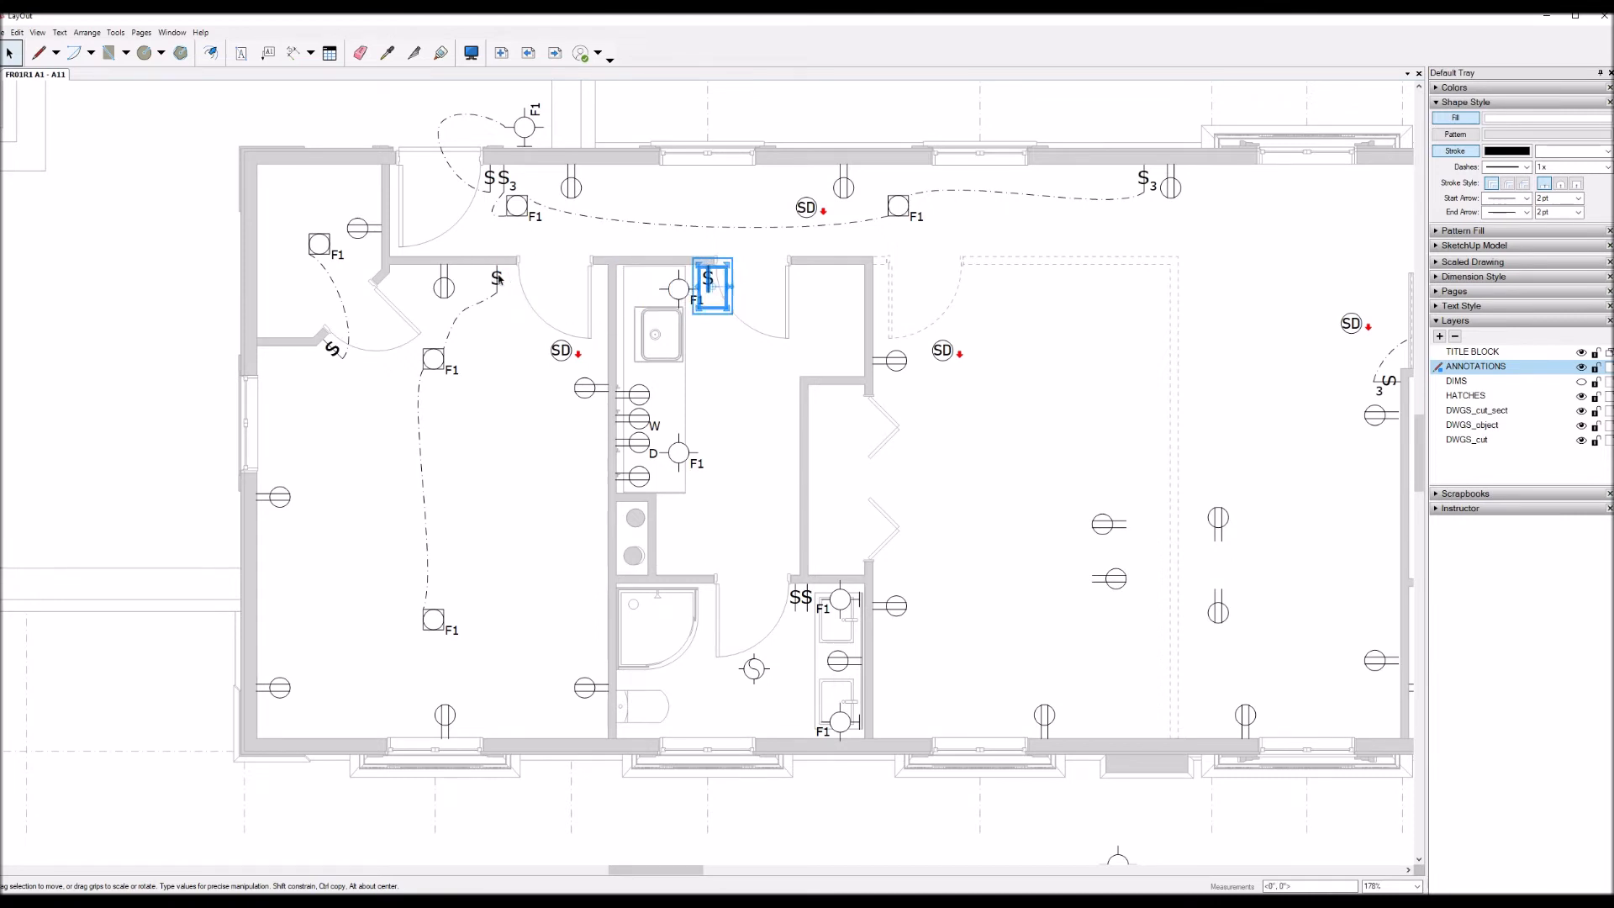
pyautogui.press('Left')
# Step: Draw a curved dashed wiring line from the laundry switch to the ceiling light above the sink
pyautogui.scroll(5, 548, 327)
pyautogui.press('l')
pyautogui.click(809, 269)
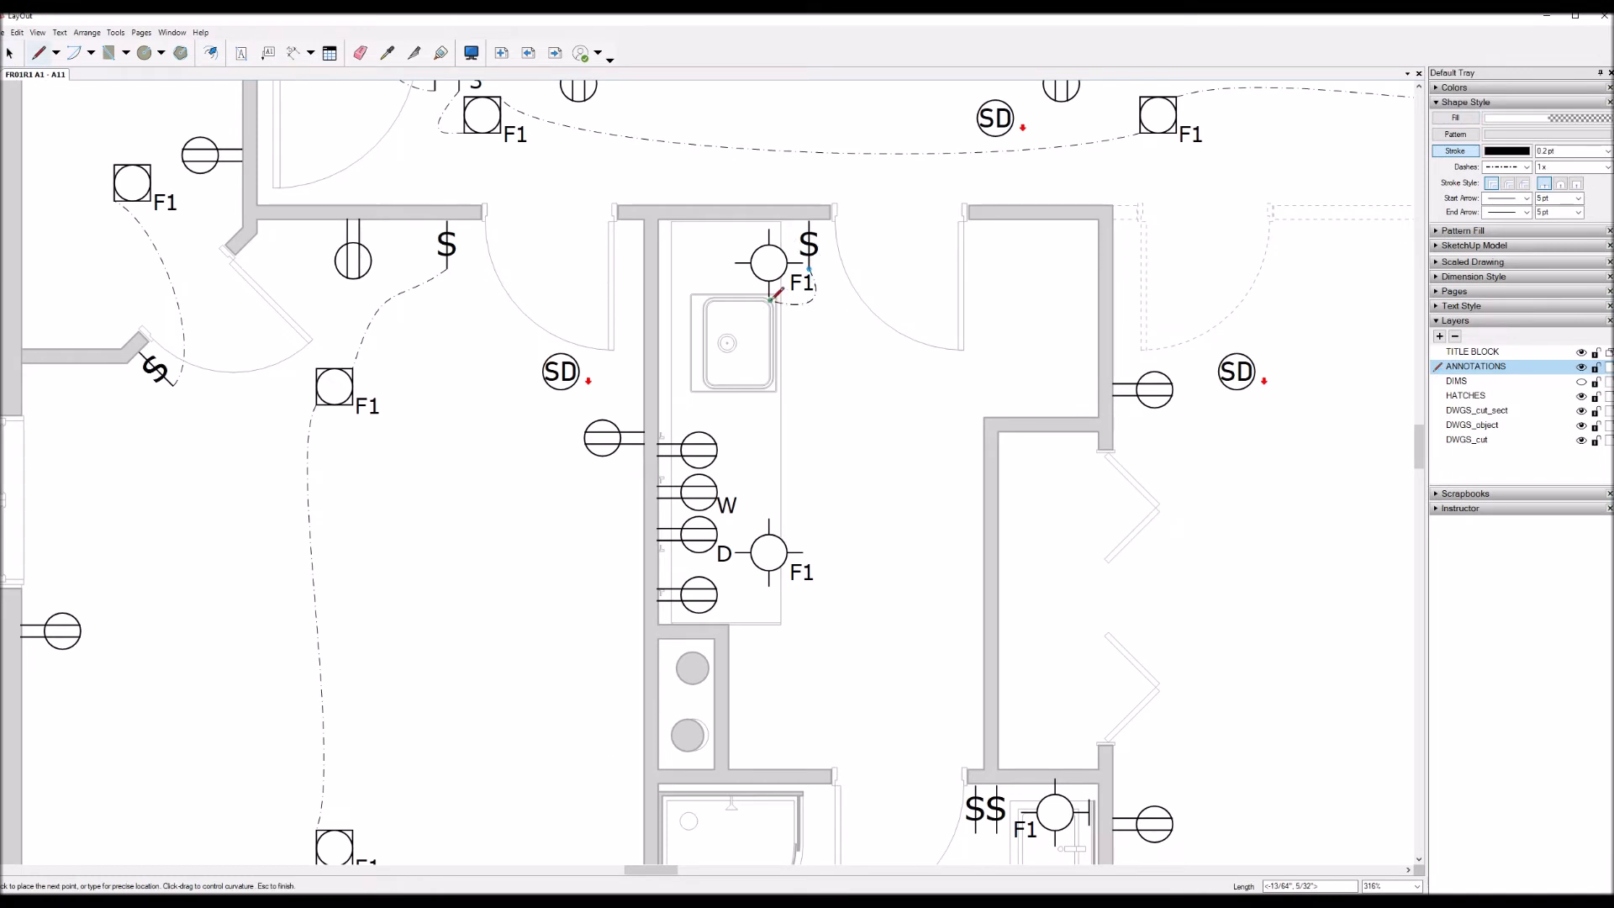
pyautogui.press('space')
# Step: Draw a curved dashed wiring line from the bathroom's left switch to the round S-curve symbol in the room's middle
pyautogui.scroll(-2, 580, 324)
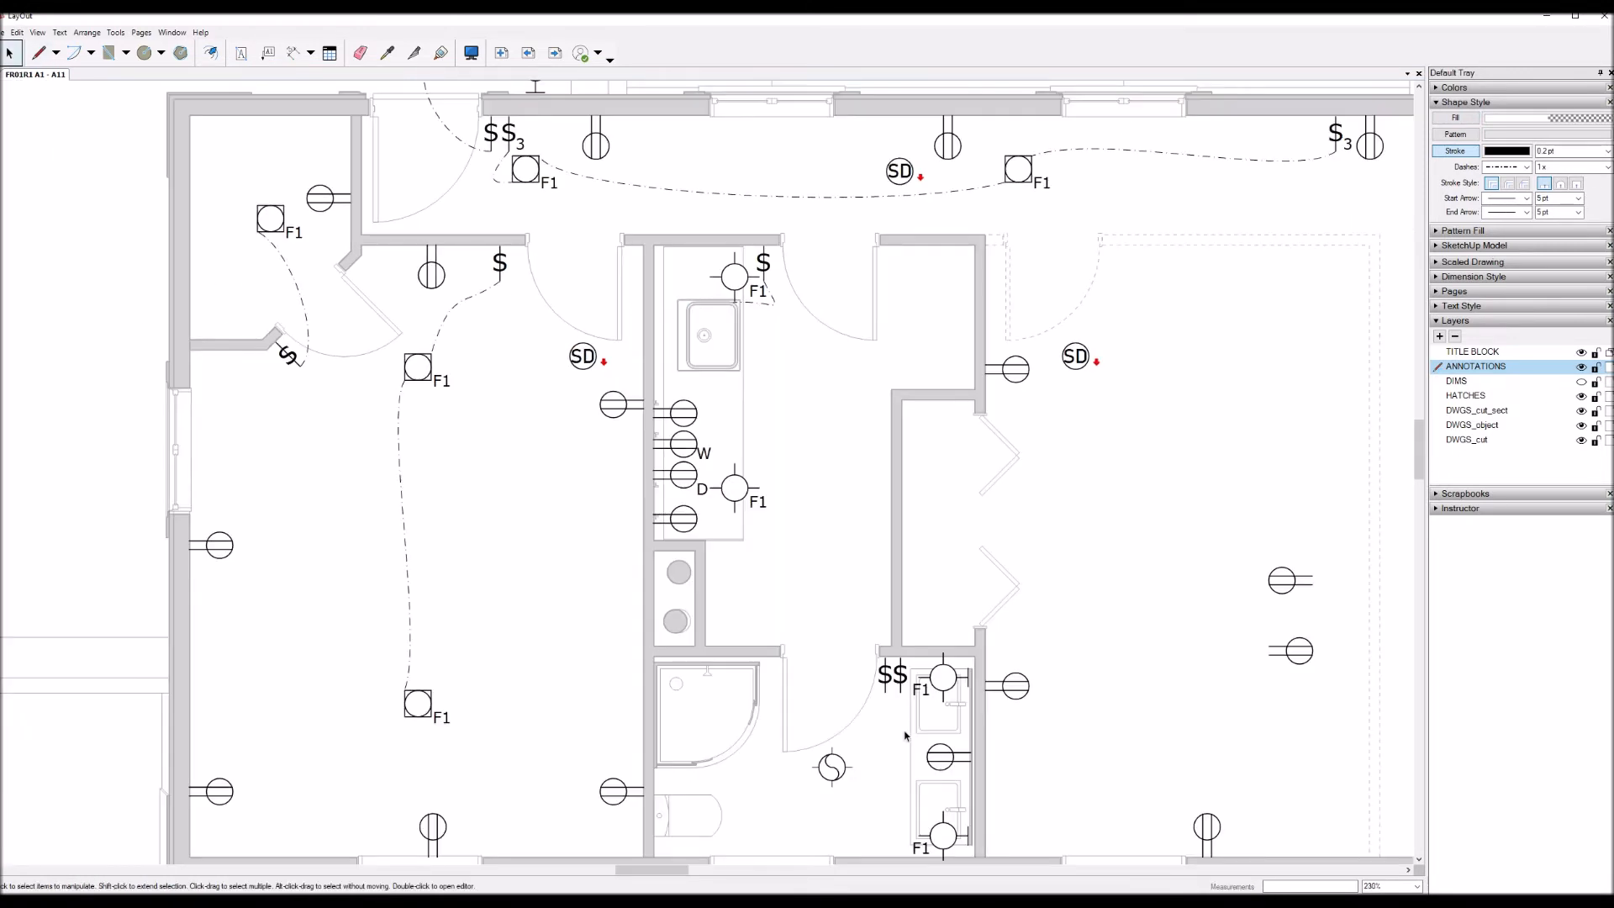
pyautogui.scroll(2, 861, 740)
pyautogui.press('l')
pyautogui.click(872, 661)
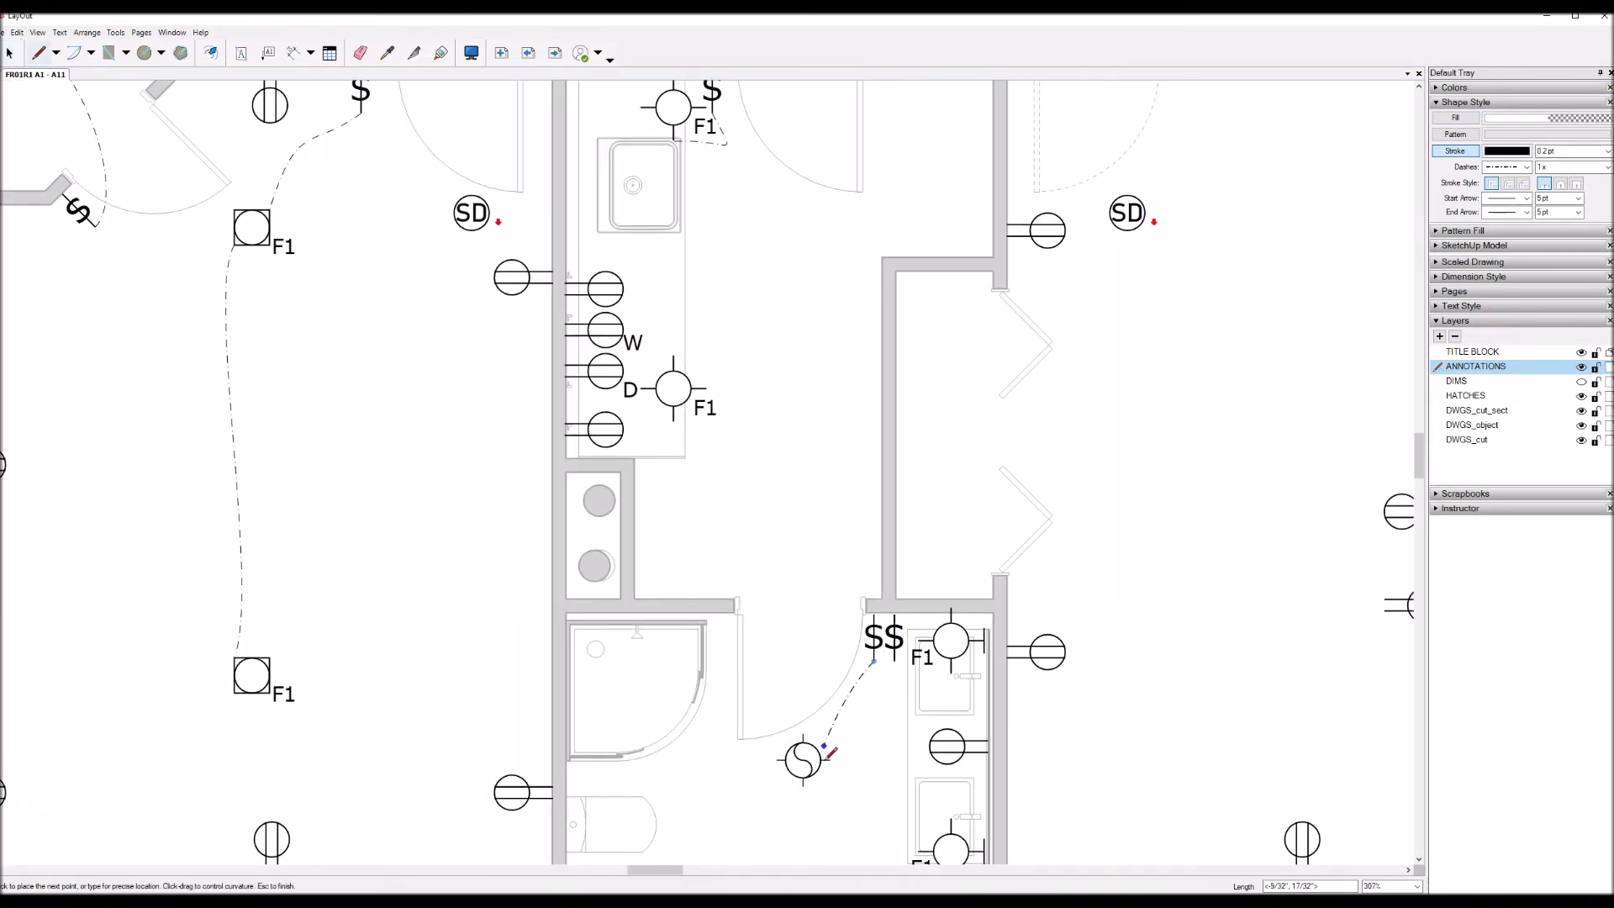
pyautogui.moveTo(832, 764); pyautogui.dragTo(836, 797)
pyautogui.press('Escape')
pyautogui.scroll(-3, 792, 592)
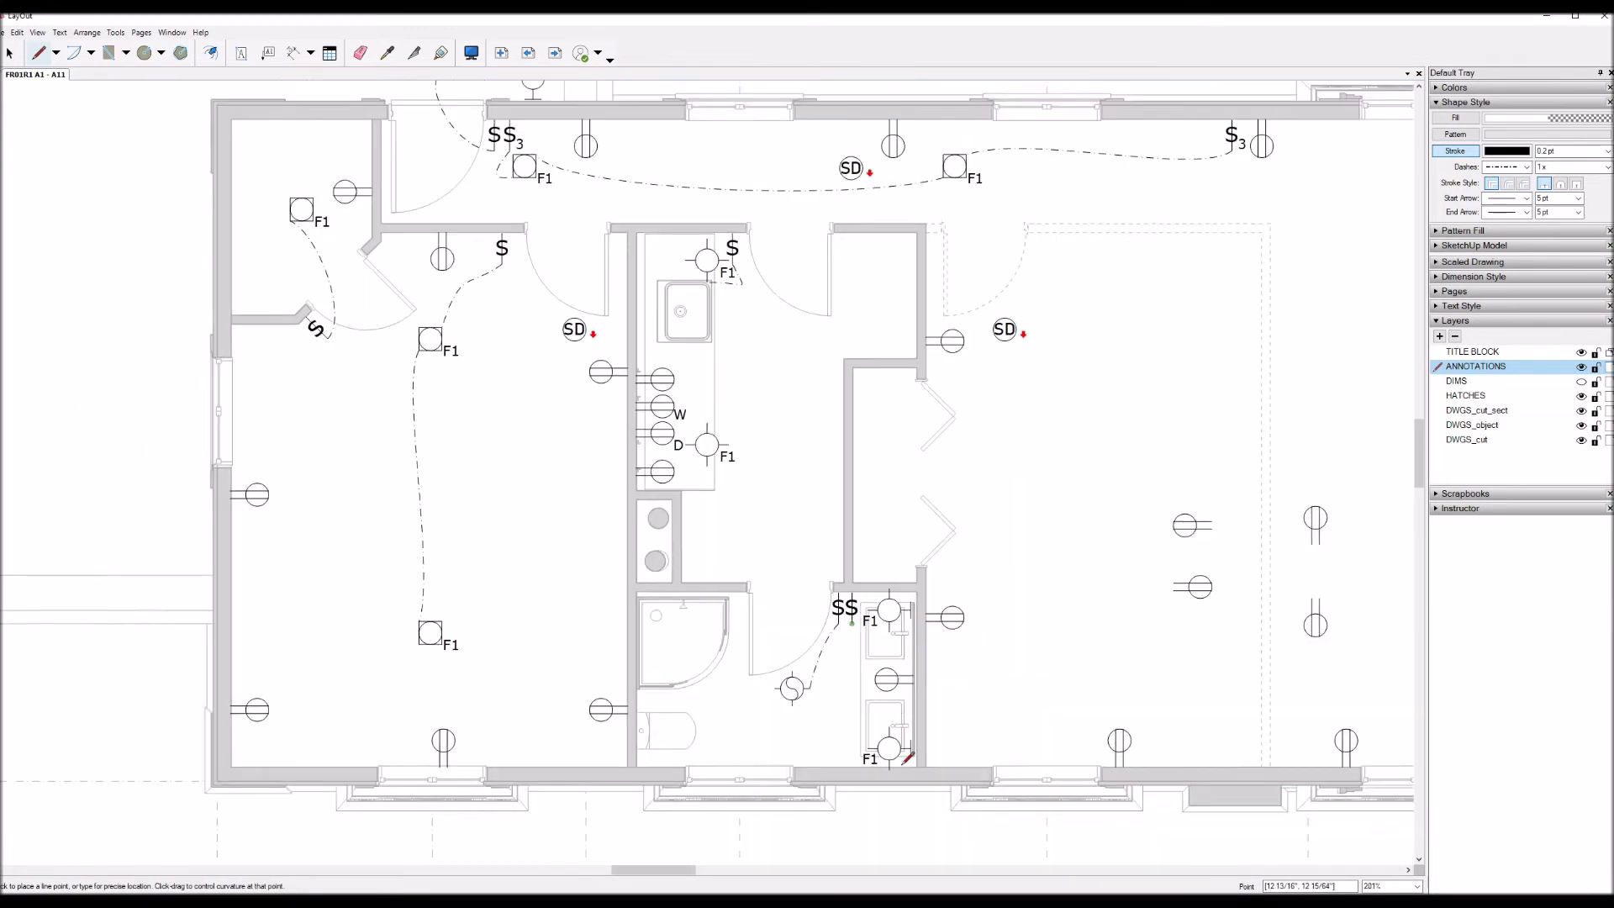
# Step: Connect the bathroom's right switch to the upper vanity light, and link the two vanity lights with dashed wiring lines
pyautogui.scroll(3, 893, 761)
pyautogui.scroll(1, 864, 738)
pyautogui.click(802, 420)
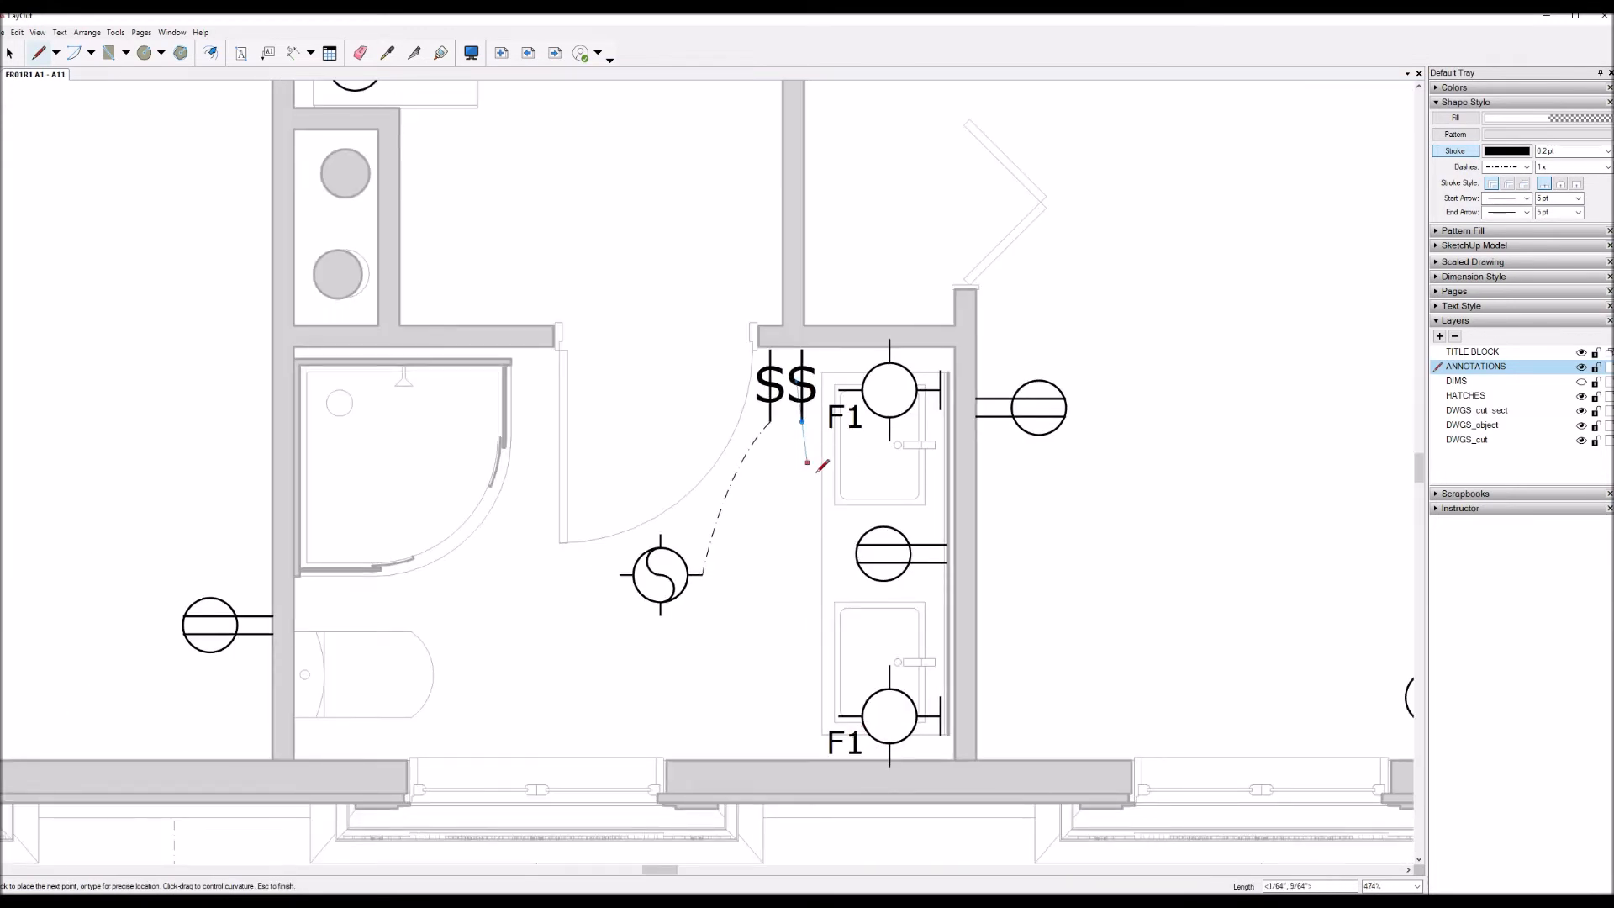
pyautogui.moveTo(889, 440); pyautogui.dragTo(834, 497)
pyautogui.press('space')
pyautogui.press('l')
pyautogui.moveTo(889, 664); pyautogui.dragTo(936, 688)
pyautogui.press('space')
# Step: Copy the outlet from the large room's right wall to the laundry room's upper right wall and the closet wall below it
pyautogui.scroll(-10, 908, 589)
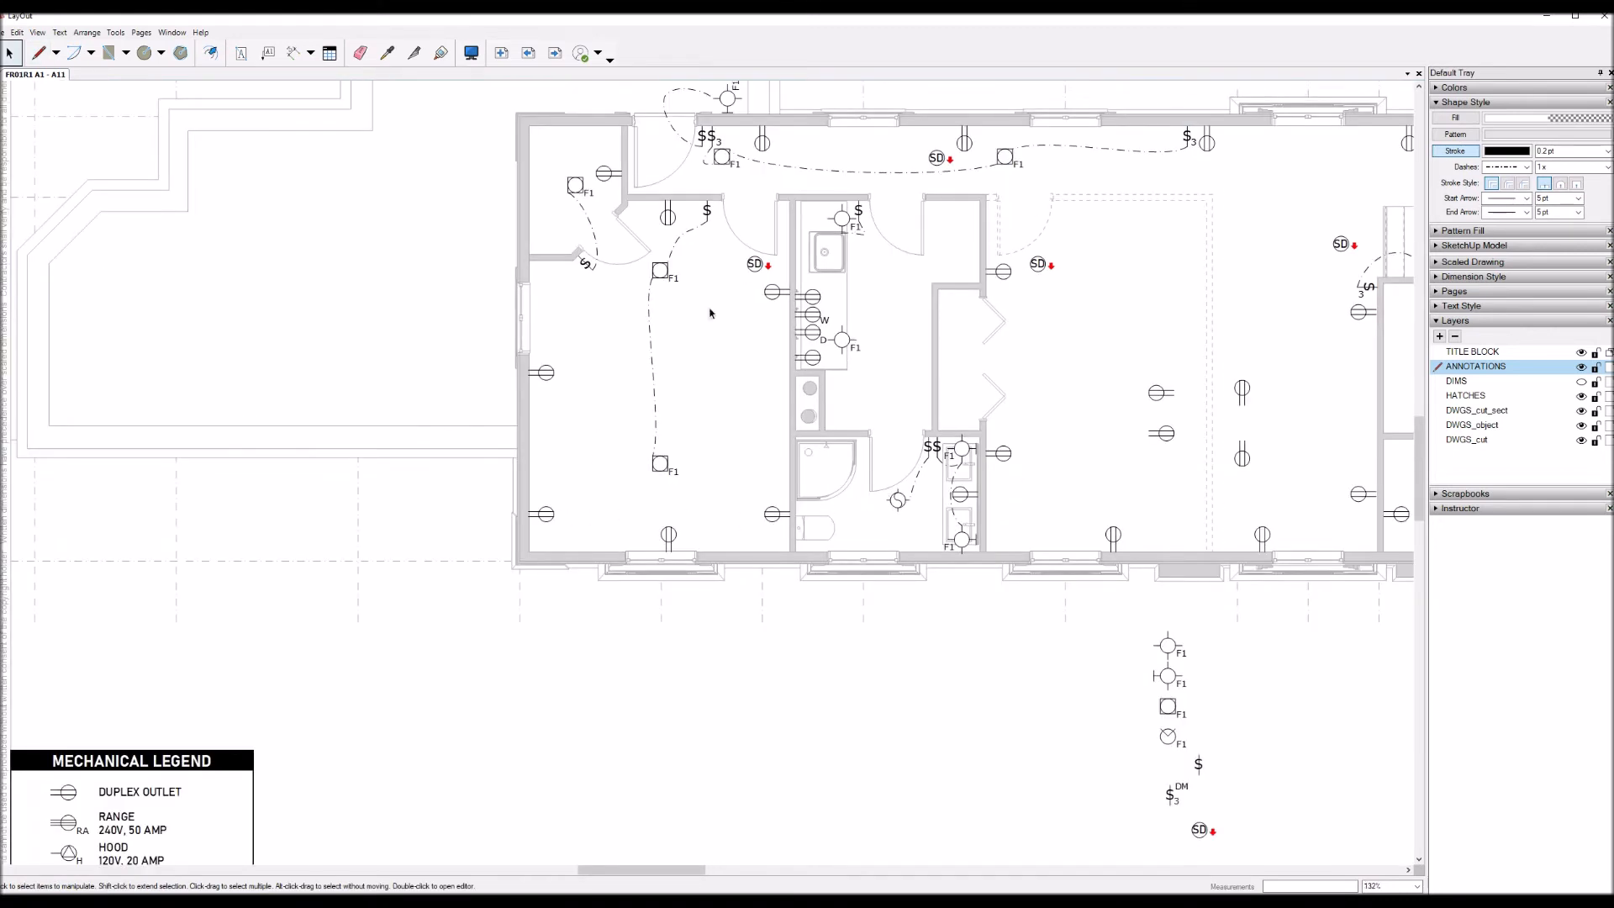
pyautogui.scroll(1, 1044, 247)
pyautogui.click(1395, 323)
pyautogui.keyDown('ctrl'); pyautogui.moveTo(1396, 323); pyautogui.dragTo(911, 371); pyautogui.keyUp('ctrl')
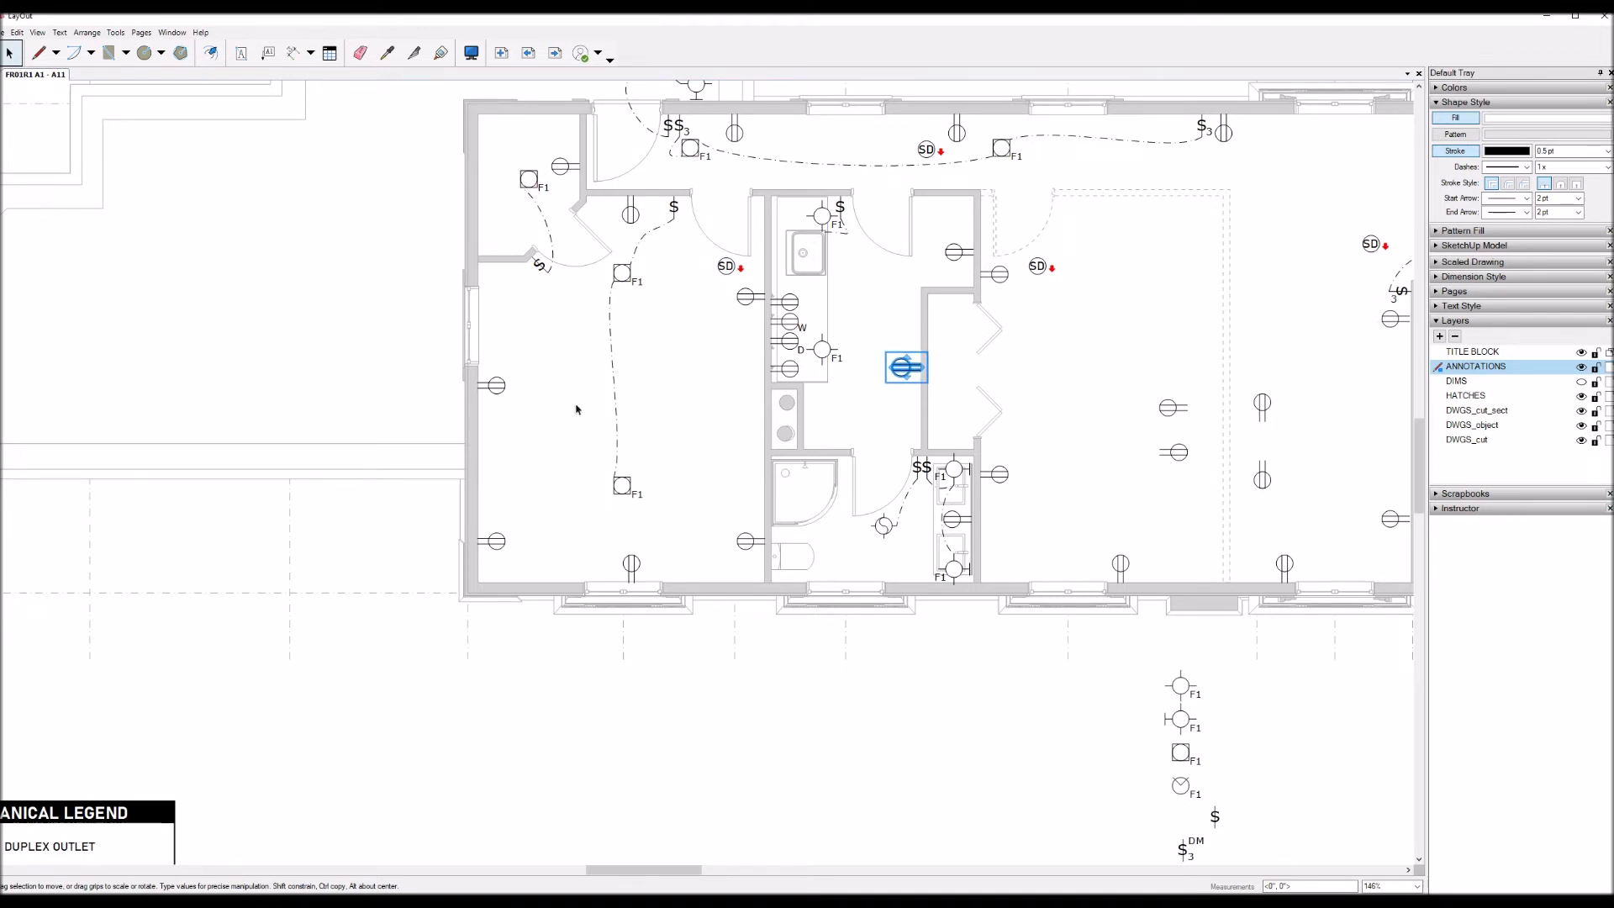
# Step: Copy the bedroom's left-wall outlet to the laundry corner beside the two round tanks and rotate it 90 degrees toward the bathroom wall
pyautogui.click(495, 387)
pyautogui.keyDown('ctrl'); pyautogui.moveTo(495, 388); pyautogui.dragTo(822, 433); pyautogui.keyUp('ctrl')
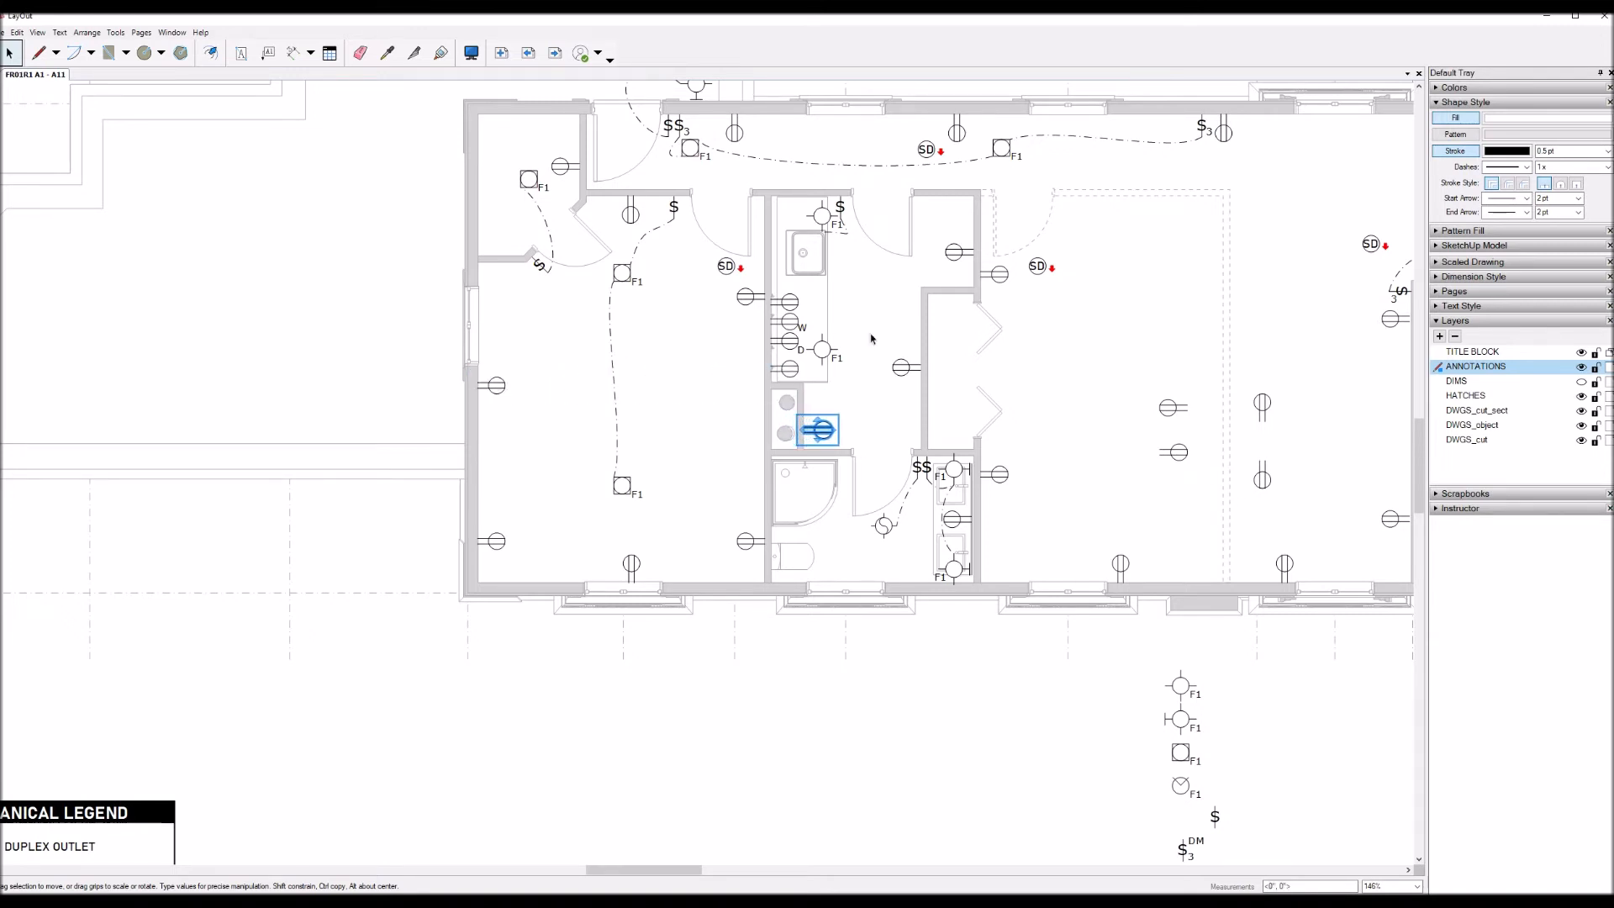
pyautogui.scroll(5, 870, 385)
pyautogui.moveTo(796, 487); pyautogui.dragTo(756, 439)
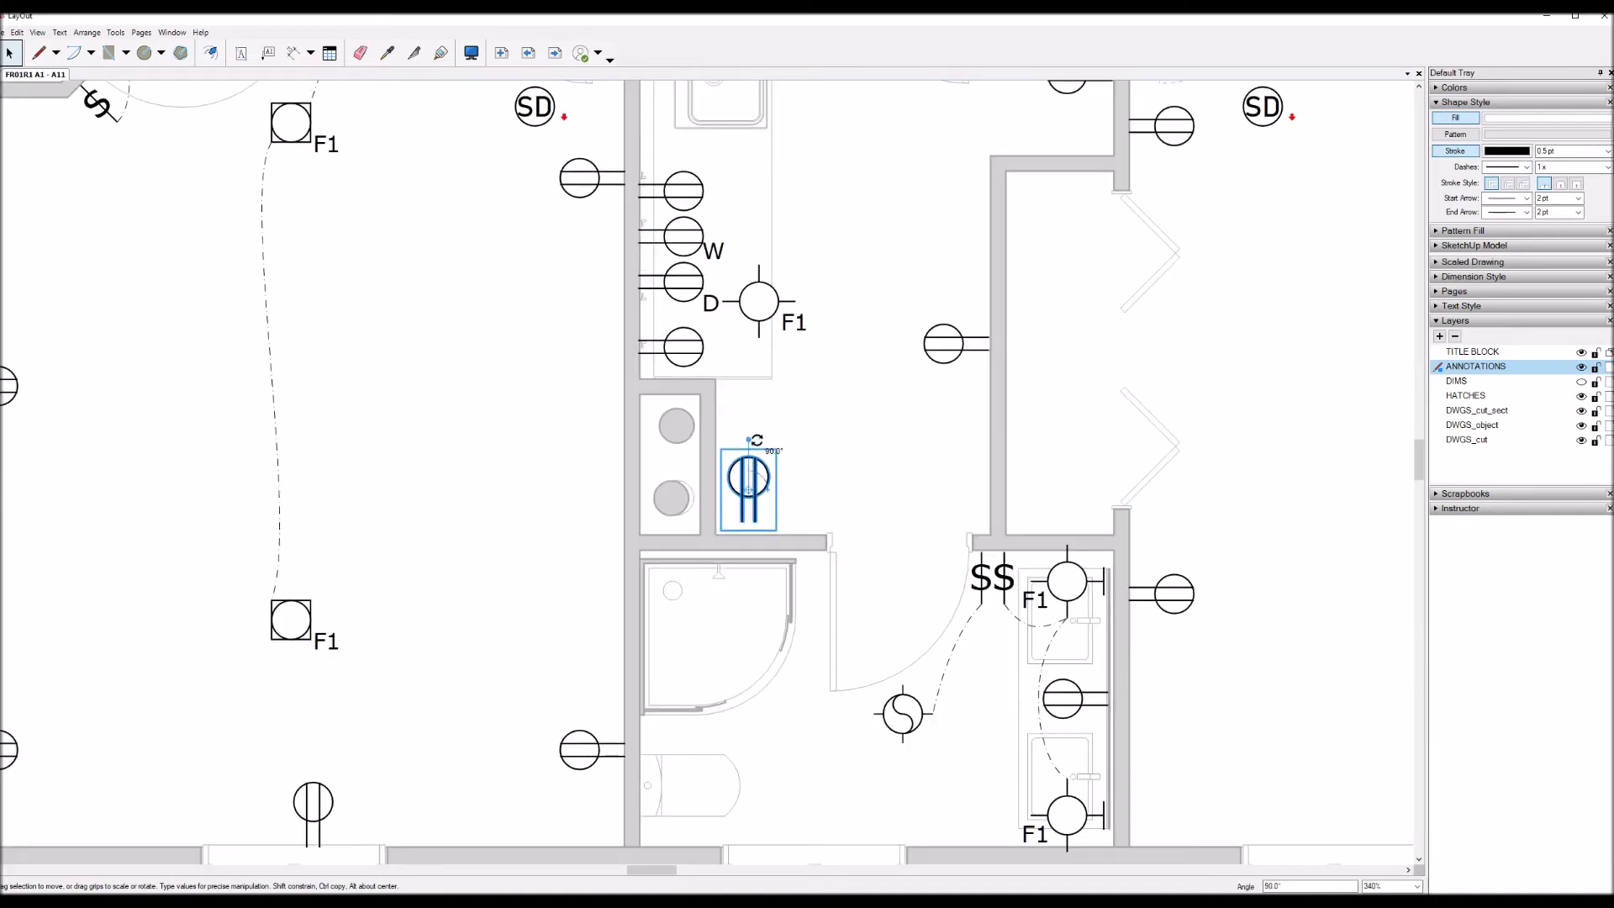
# Step: Move the rotated outlet beside the two round tanks down and right so it meets the bathroom wall, and deselect it
pyautogui.press('Down')
pyautogui.press('Down')
pyautogui.press('Down')
pyautogui.press('Down')
pyautogui.press('Right')
pyautogui.press('Right')
pyautogui.press('Right')
pyautogui.press('Right')
pyautogui.press('Right')
pyautogui.press('Right')
pyautogui.press('Right')
pyautogui.press('Right')
pyautogui.press('Right')
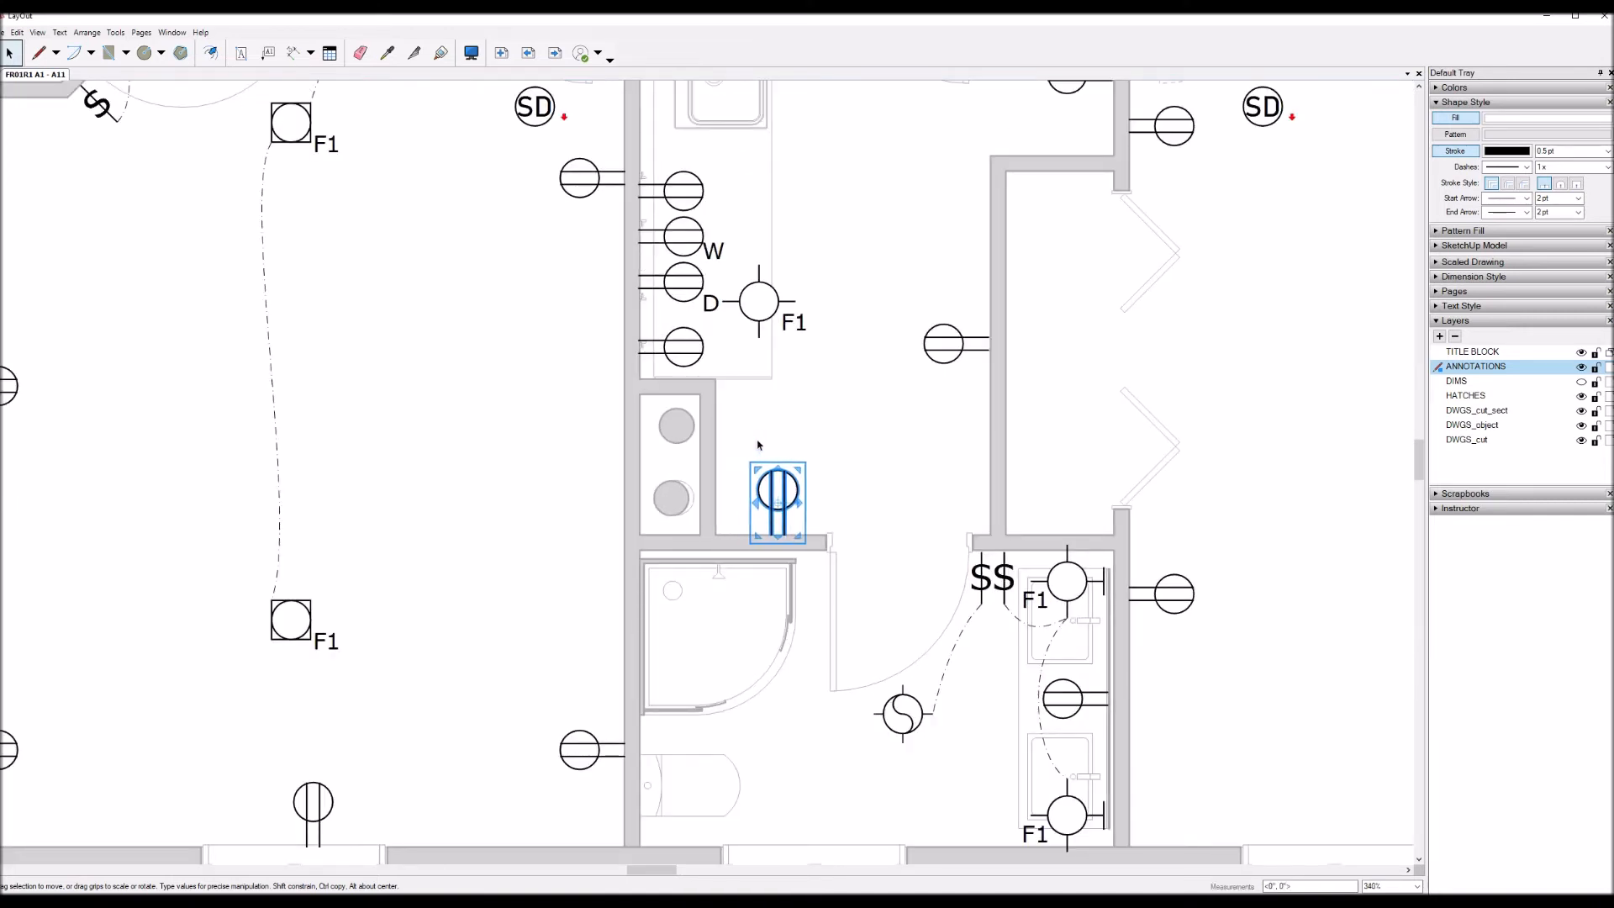
pyautogui.scroll(-5, 758, 444)
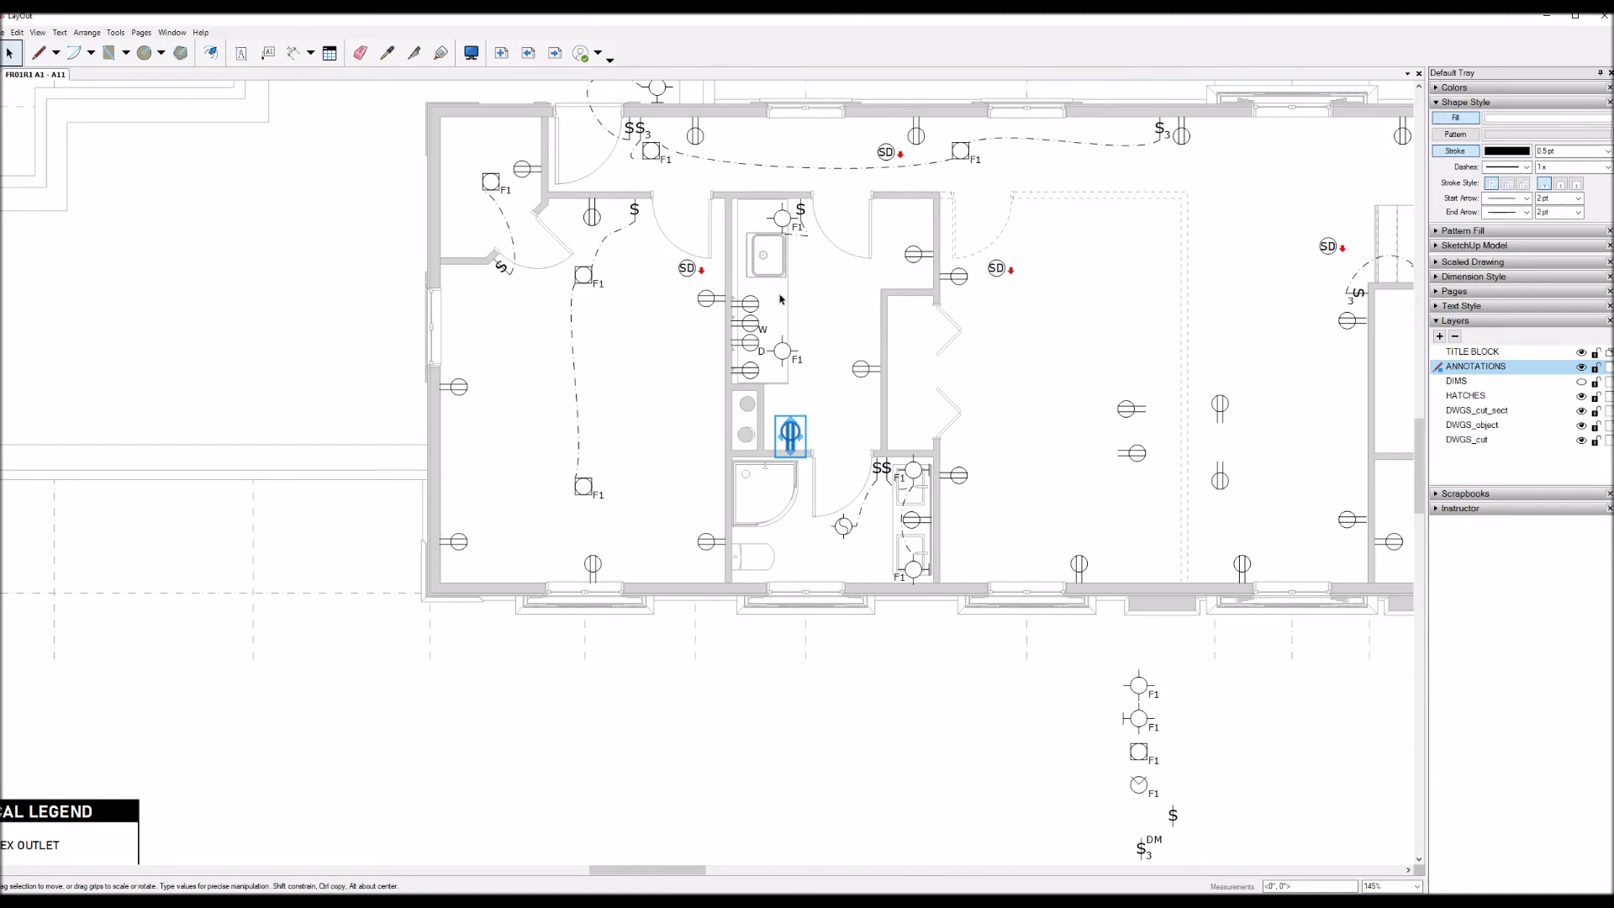
pyautogui.click(709, 623)
pyautogui.scroll(-4, 613, 654)
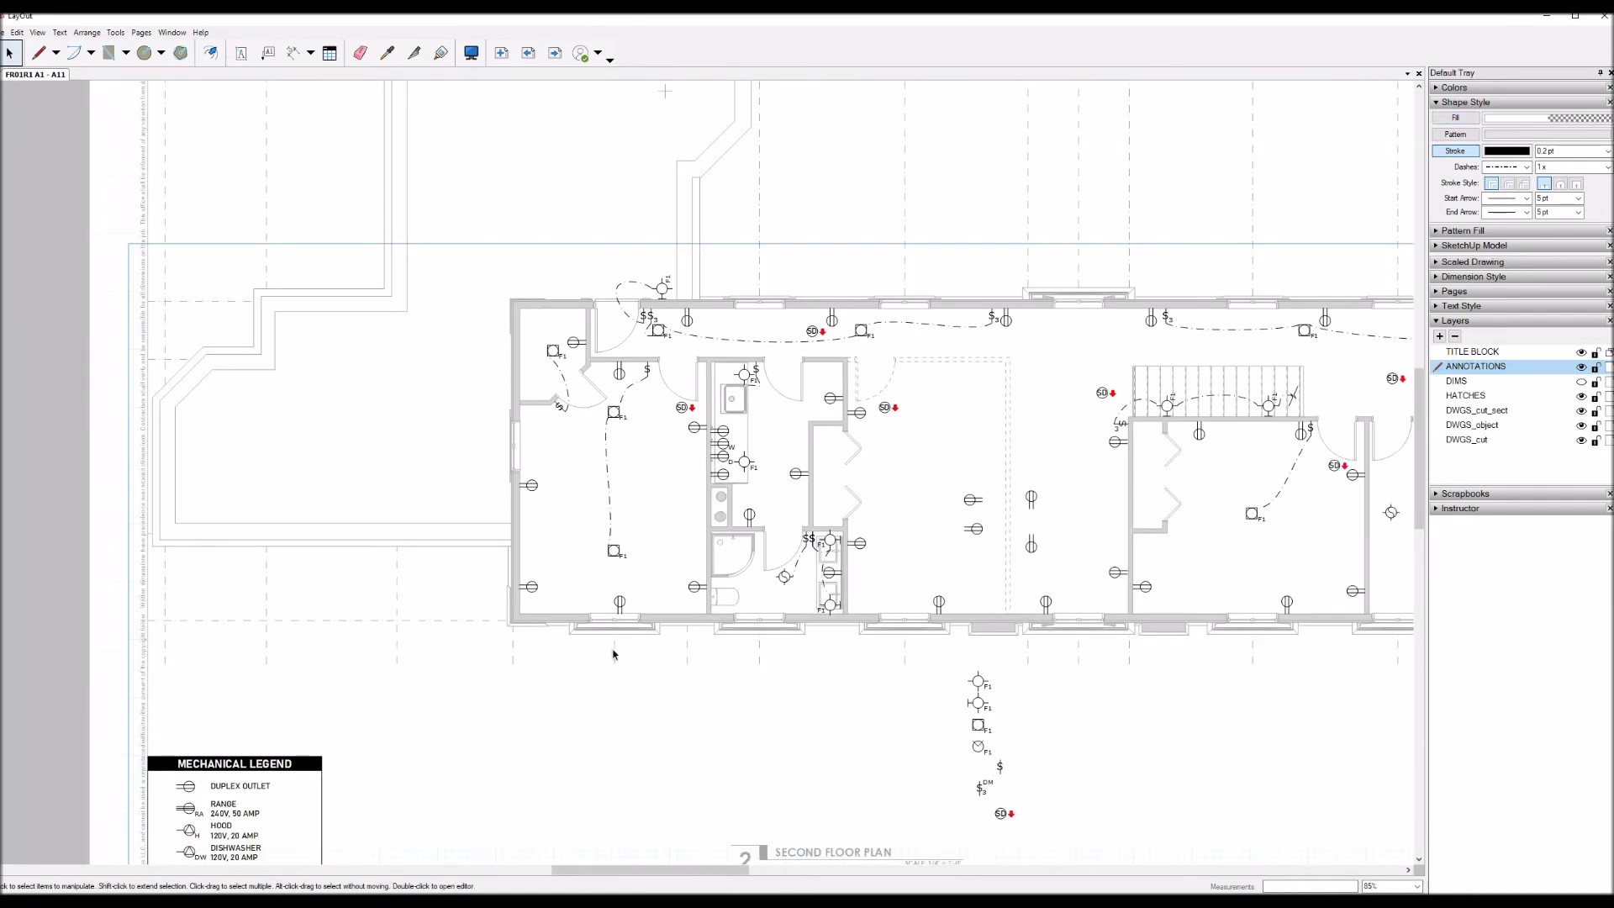
# Step: Move the round S-curve symbol in the narrow bathroom with the shower up closer to its door
pyautogui.scroll(5, 1379, 512)
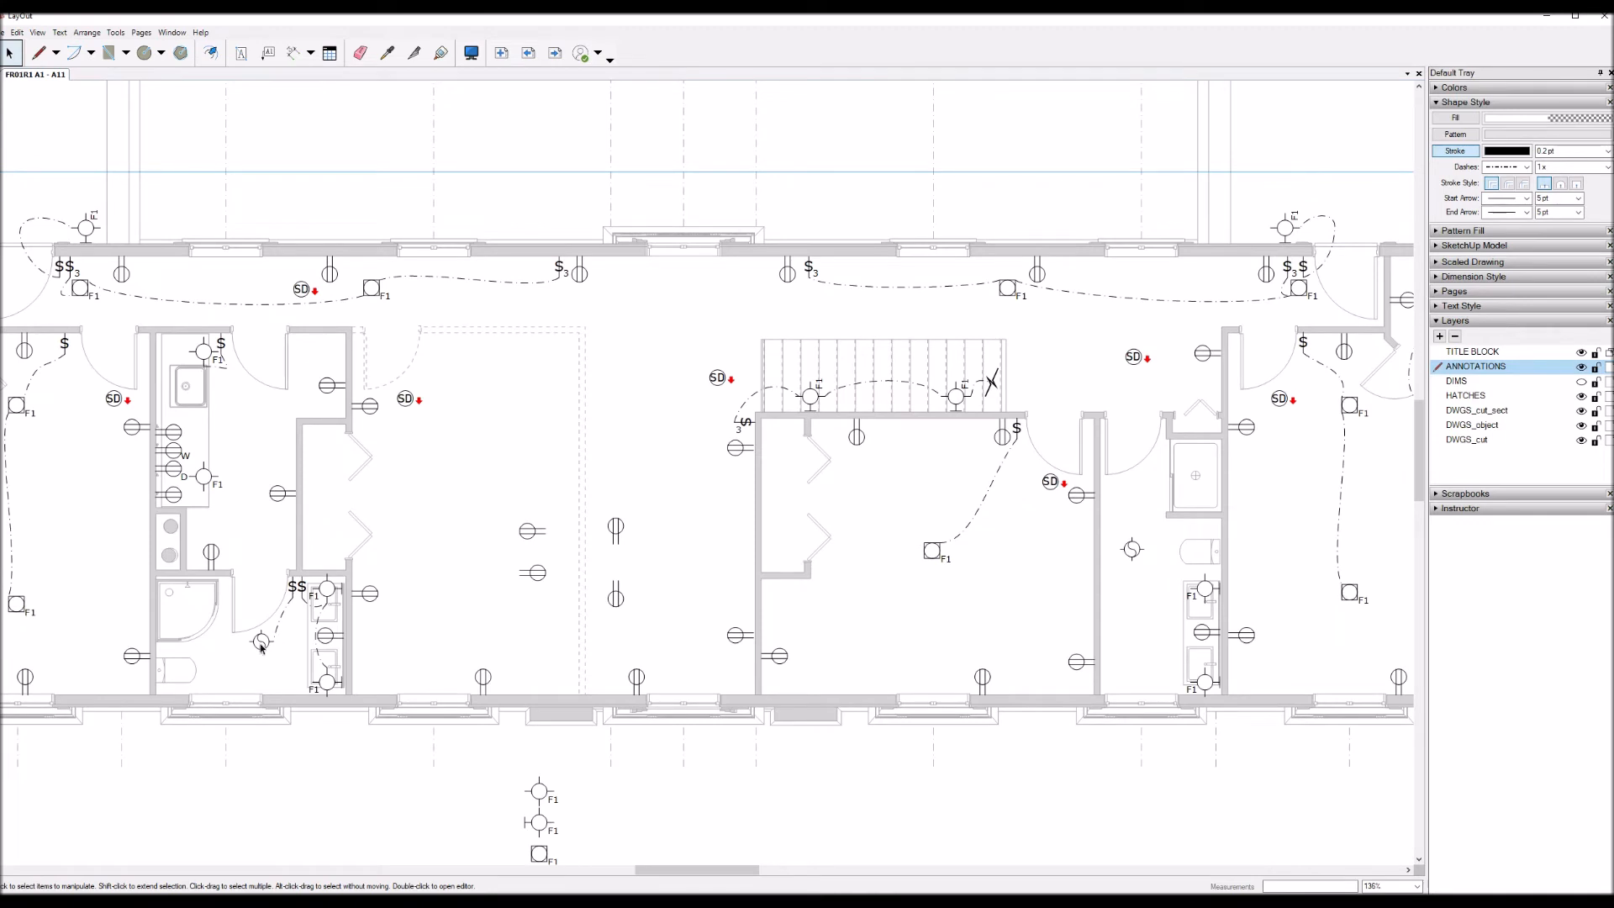
pyautogui.click(1131, 551)
pyautogui.press('Up')
pyautogui.press('Up')
pyautogui.press('Up')
pyautogui.press('Up')
pyautogui.press('Up')
pyautogui.press('Up')
pyautogui.press('Up')
pyautogui.press('Up')
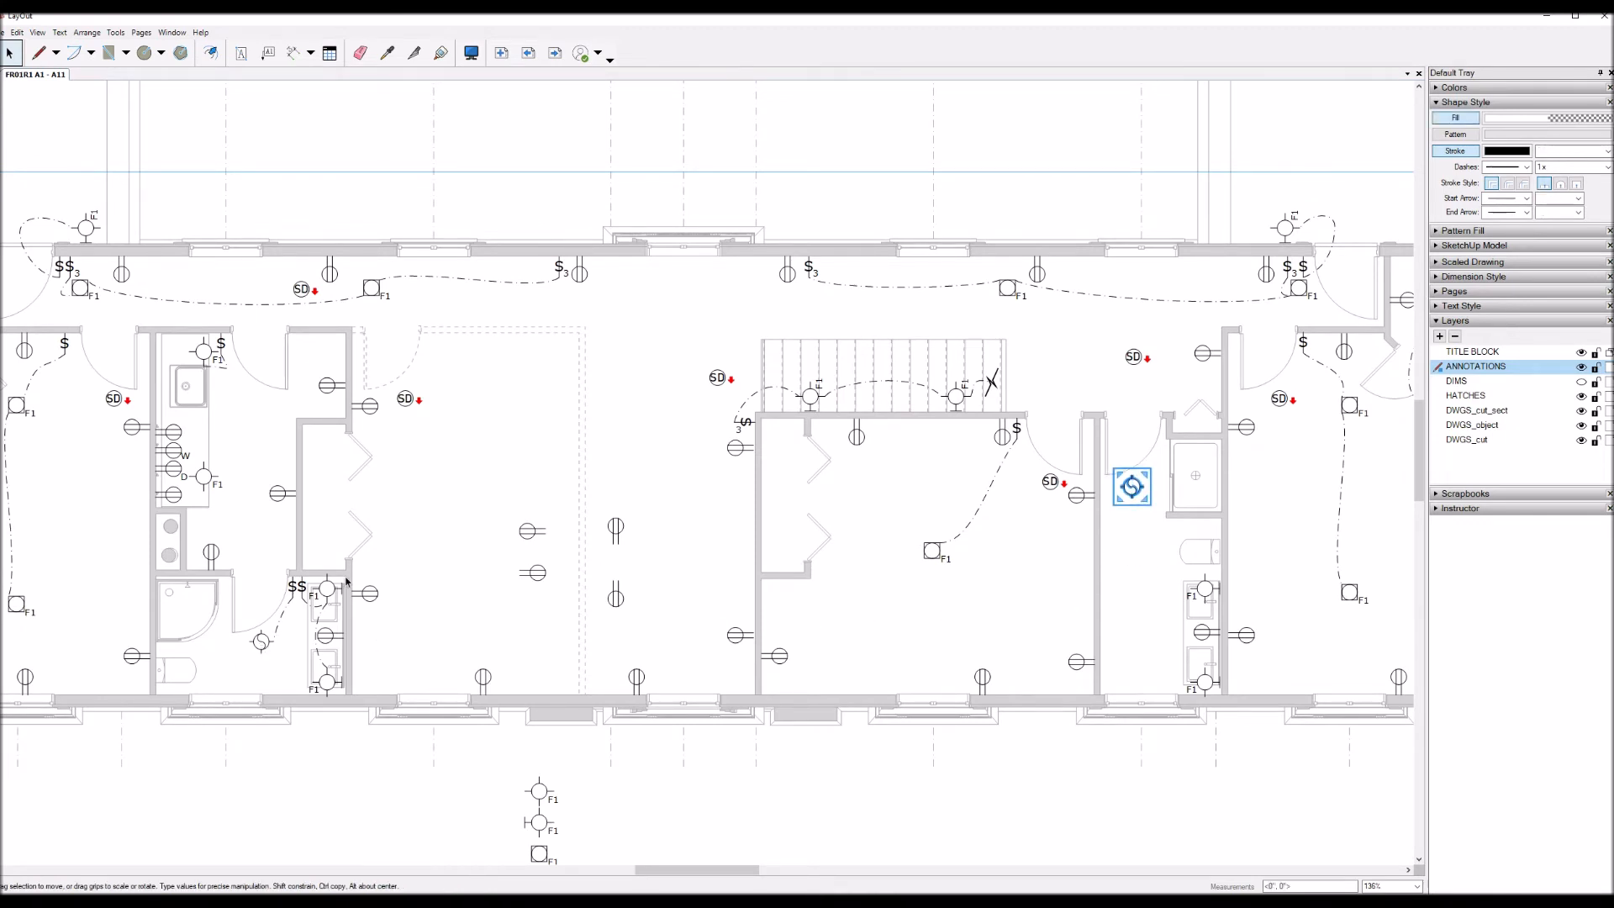
# Step: Copy the lower laundry room F1 light to the lower half of the narrow bathroom, directly below the S-curve symbol
pyautogui.click(201, 484)
pyautogui.click(221, 486)
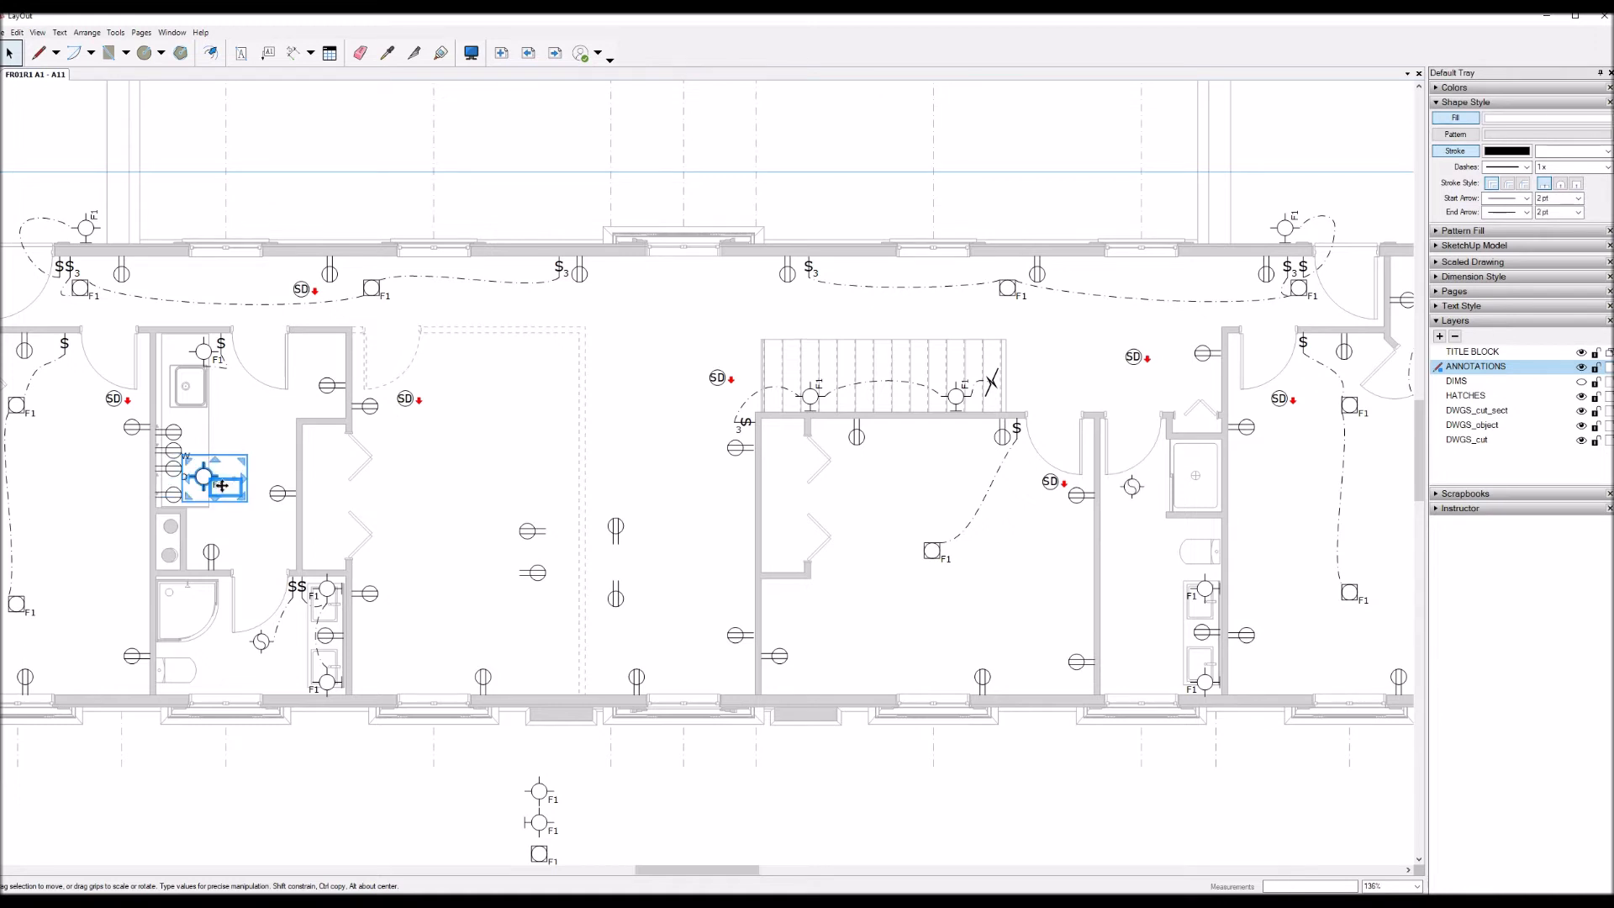
pyautogui.moveTo(223, 490); pyautogui.dragTo(1131, 629)
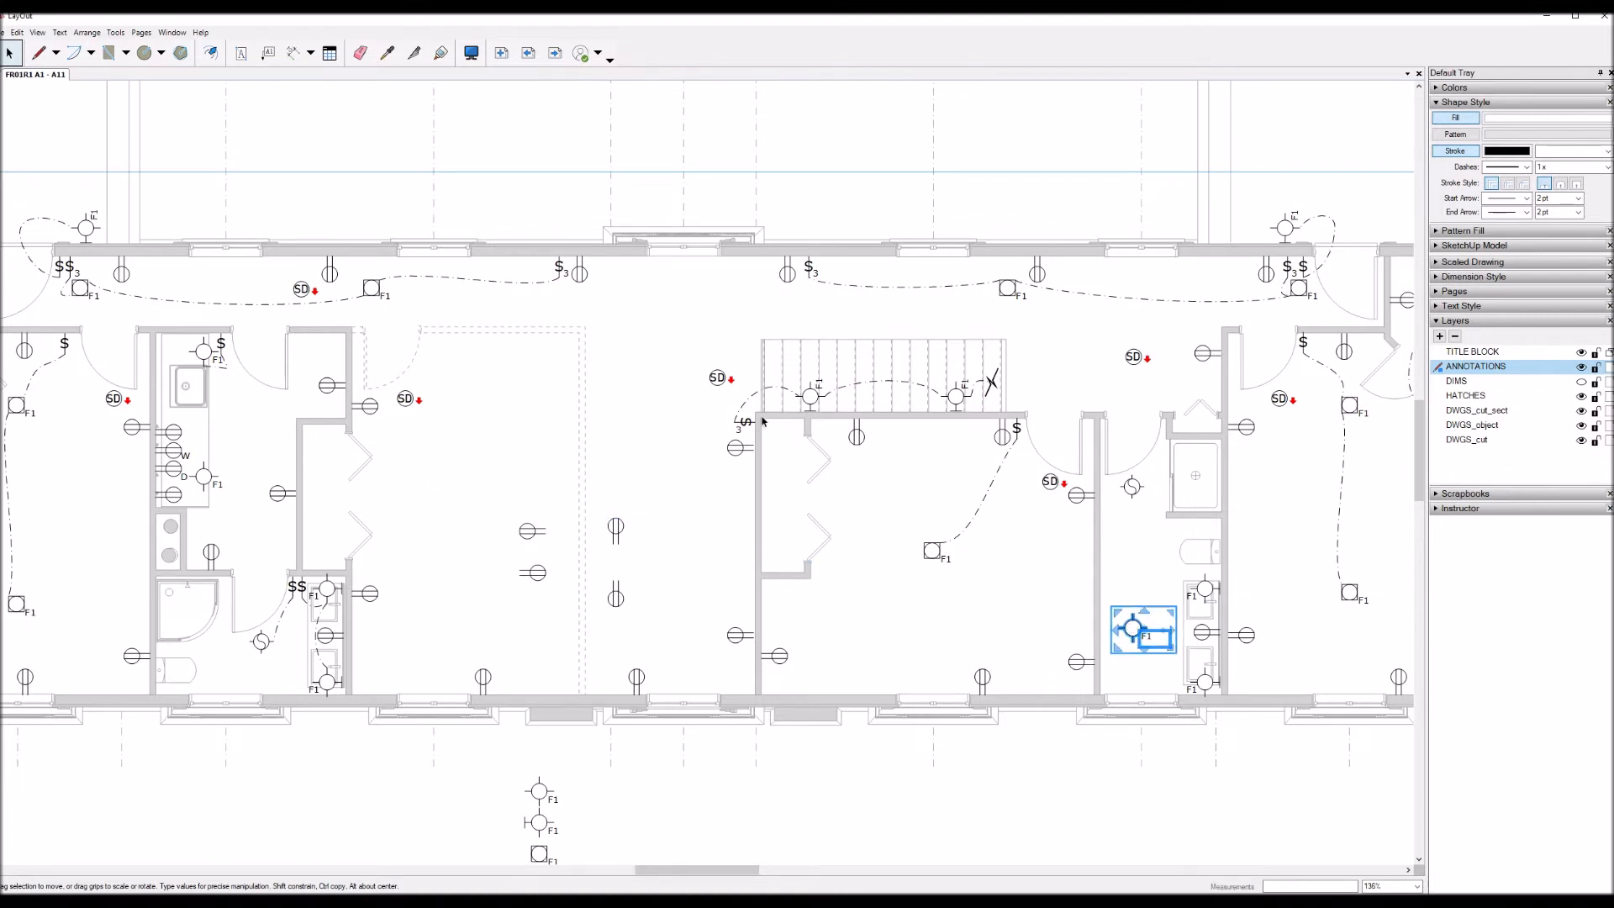
# Step: Copy a sideways switch into the narrow bathroom and place it against the short wall beside the door, above the shower
pyautogui.scroll(1, 1424, 417)
pyautogui.scroll(1, 1400, 416)
pyautogui.keyDown('ctrl'); pyautogui.moveTo(1284, 370); pyautogui.dragTo(1033, 563); pyautogui.keyUp('ctrl')
pyautogui.scroll(6, 1056, 507)
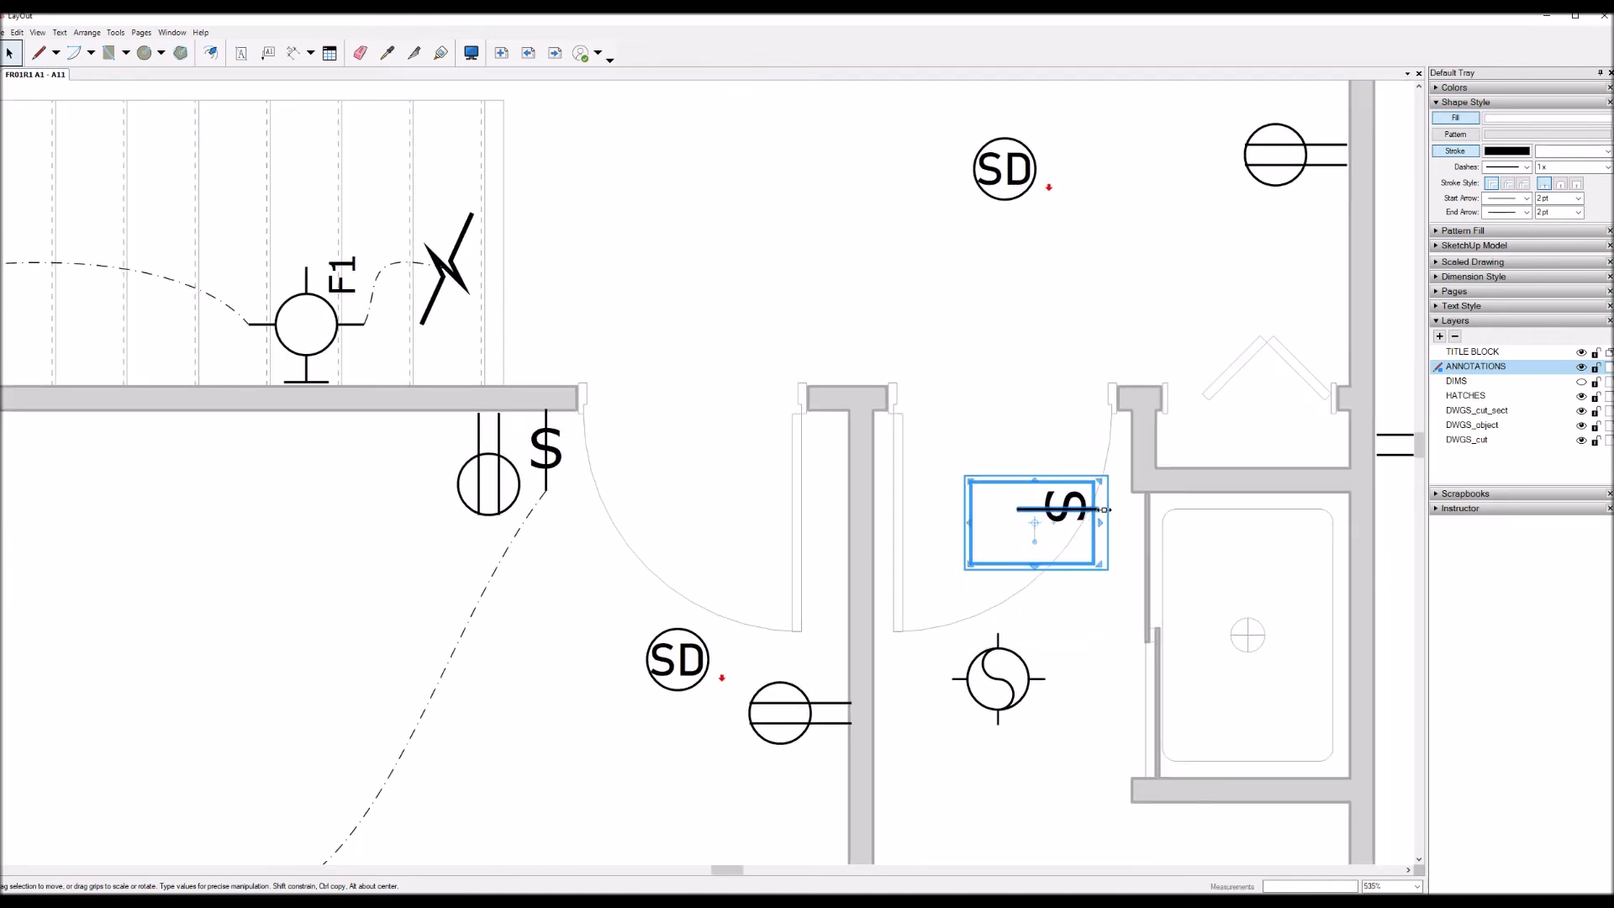
pyautogui.press('Right')
pyautogui.press('Right')
pyautogui.press('Right')
pyautogui.press('Right')
pyautogui.press('Right')
pyautogui.press('Right')
pyautogui.press('Up')
pyautogui.press('Up')
pyautogui.press('Up')
pyautogui.press('Up')
pyautogui.press('Up')
pyautogui.press('Up')
pyautogui.press('Up')
pyautogui.press('Up')
pyautogui.press('Up')
pyautogui.press('Up')
pyautogui.press('Up')
pyautogui.press('Up')
pyautogui.press('Right')
pyautogui.scroll(-4, 1055, 502)
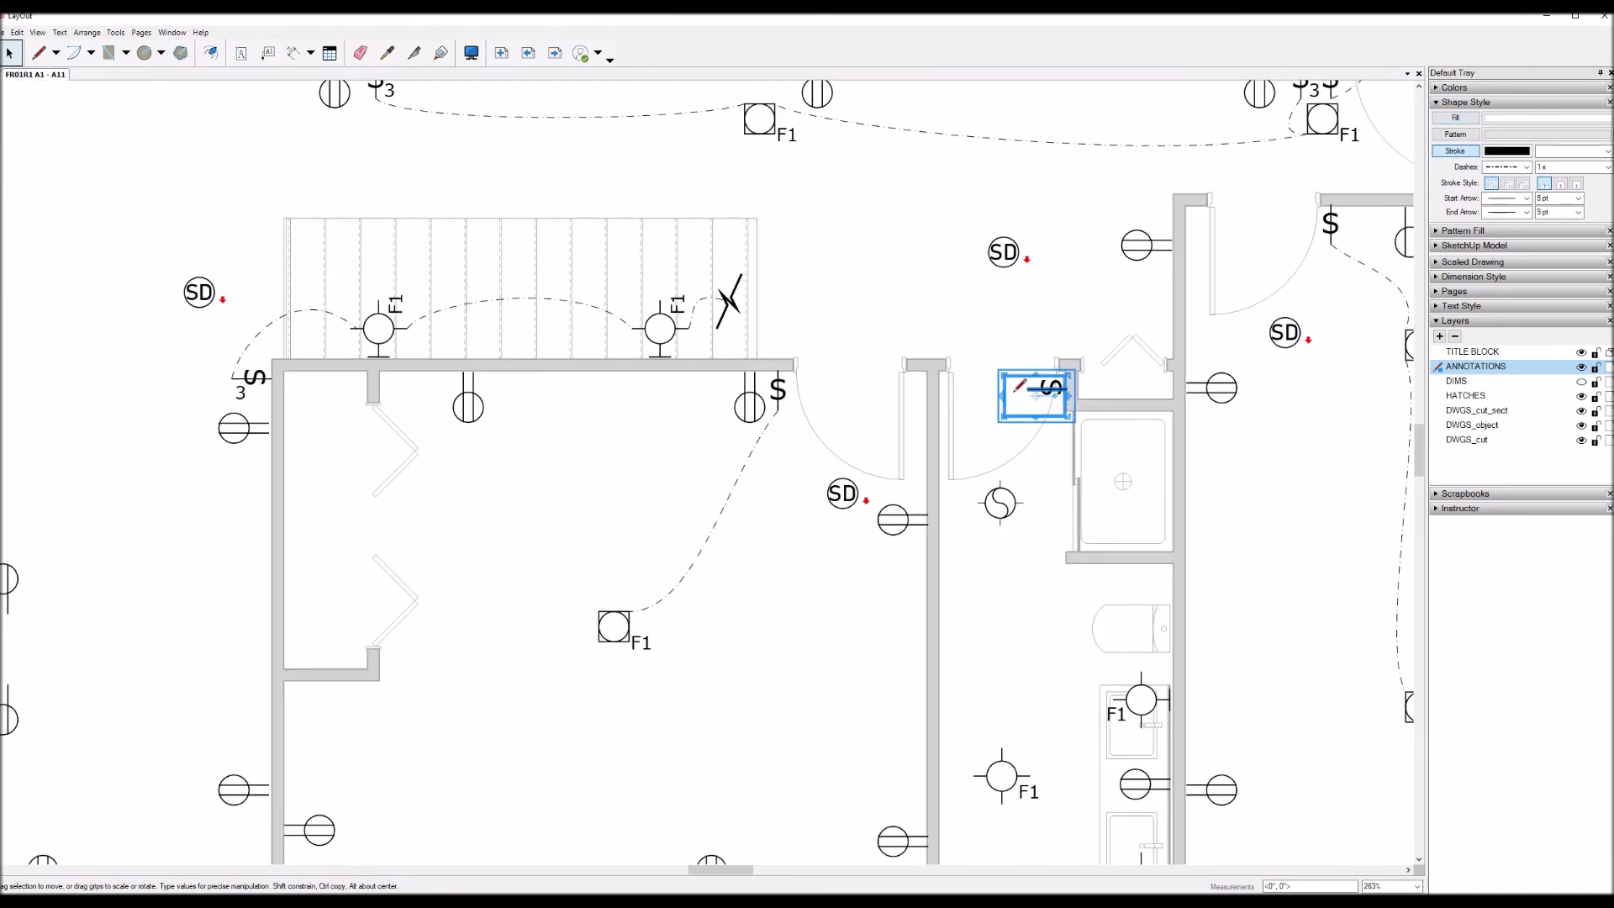
# Step: Draw dashed wiring lines from the narrow bathroom's switch to the S-curve symbol and on to the F1 light below
pyautogui.press('l')
pyautogui.click(1027, 389)
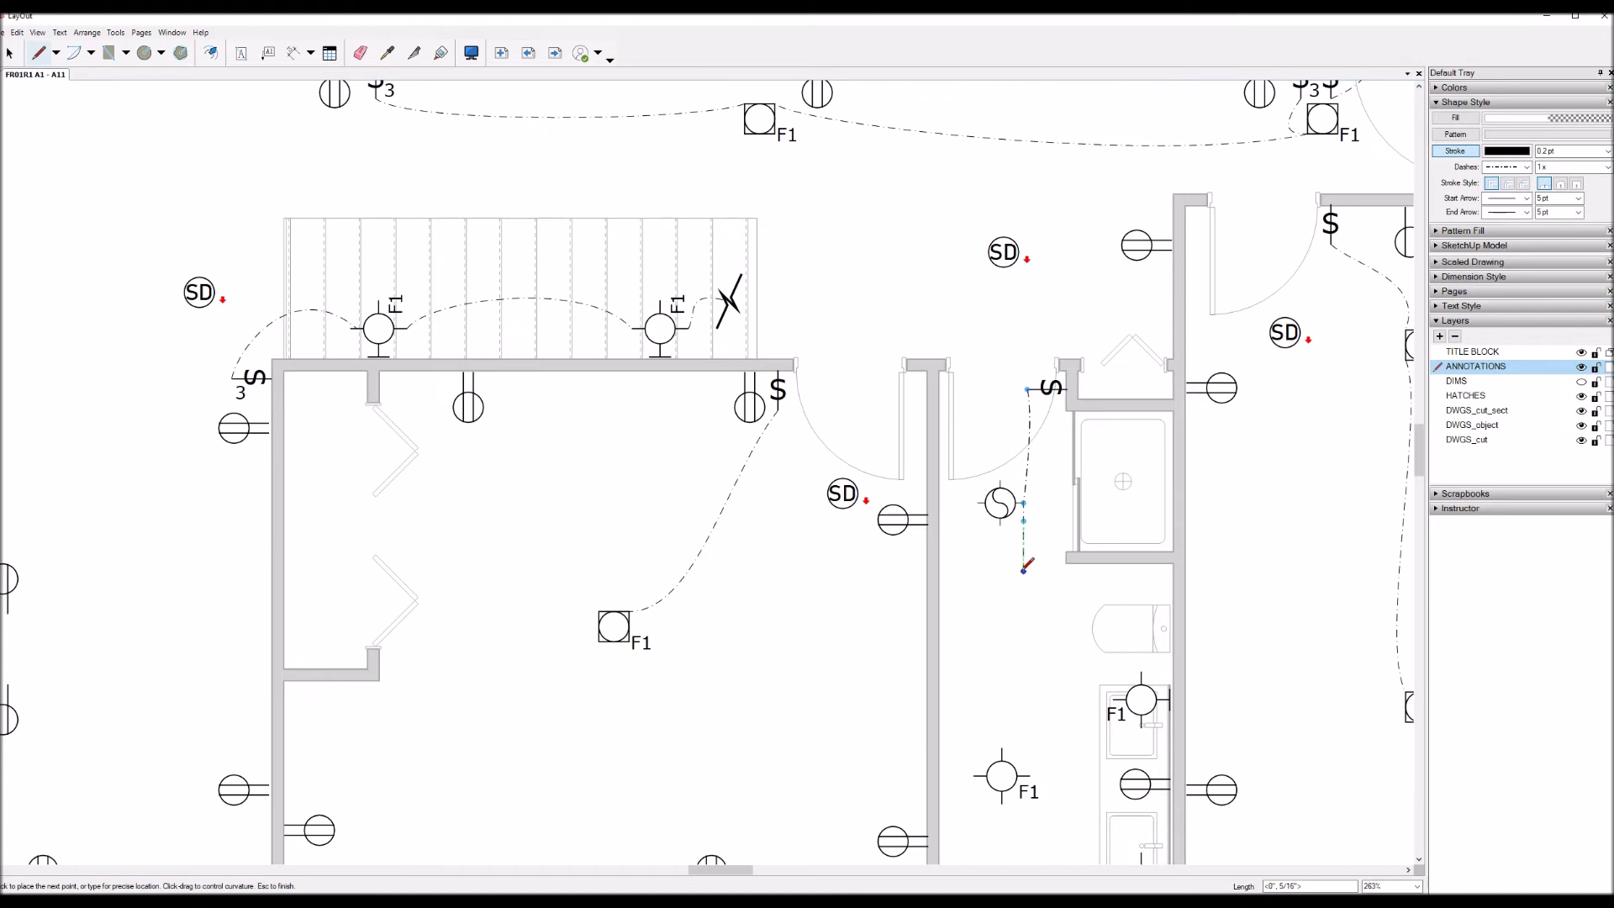
pyautogui.press('z')
pyautogui.press('l')
pyautogui.click(1023, 502)
pyautogui.click(1031, 774)
pyautogui.press('space')
pyautogui.scroll(-3, 958, 504)
pyautogui.scroll(-2, 948, 440)
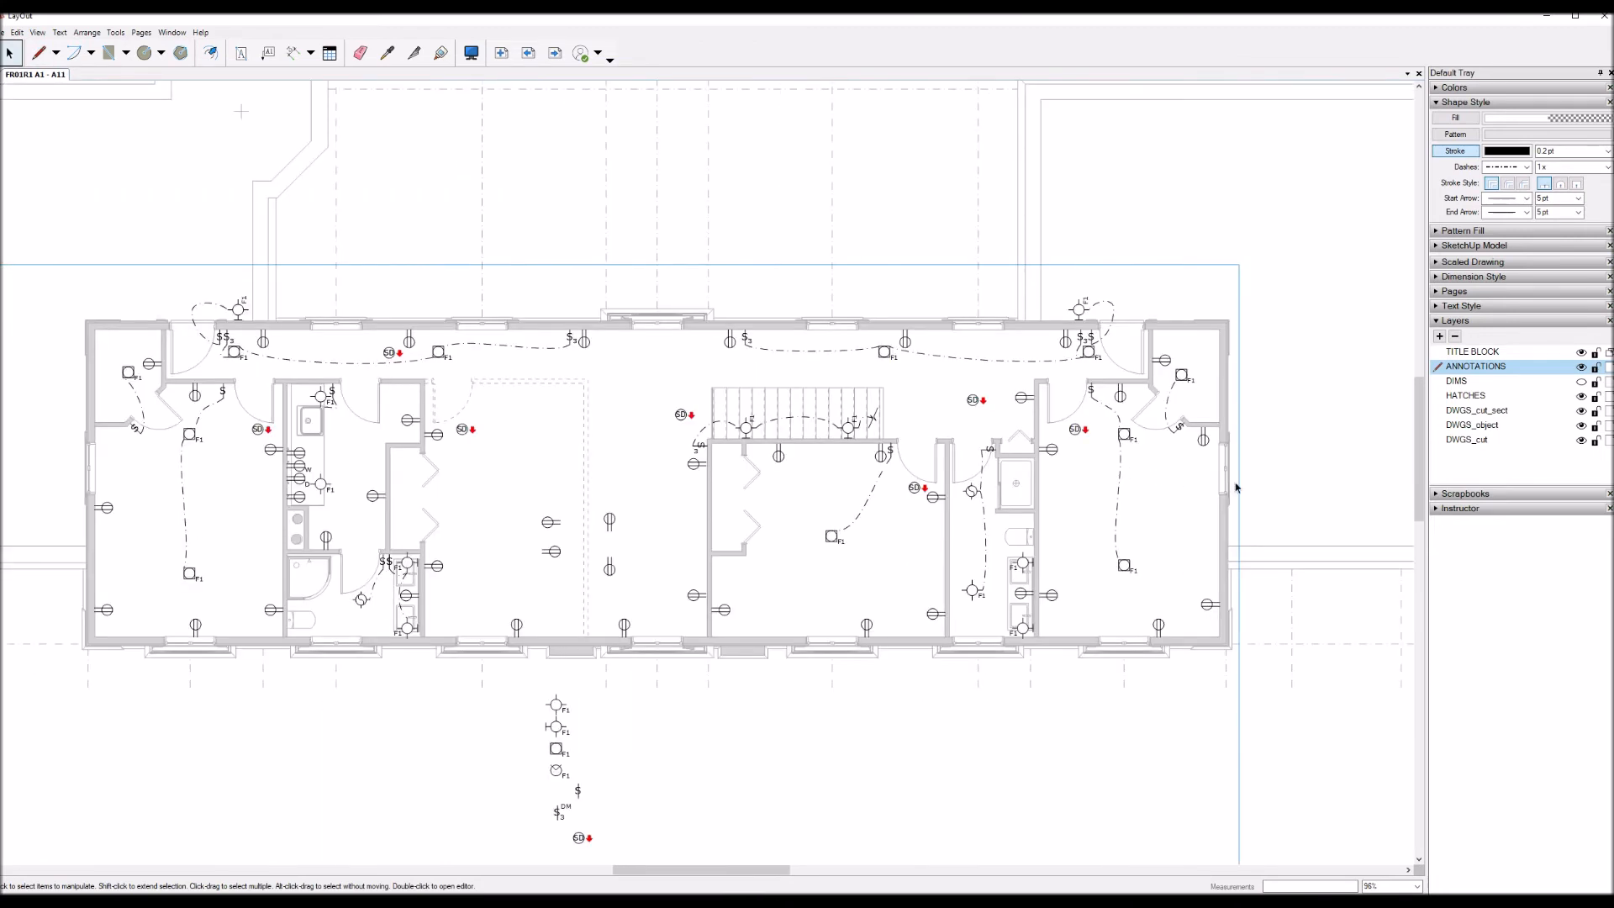
# Step: Copy the square F1 light from the bedroom below the stairs into the large room, centred on its left window
pyautogui.scroll(-1, 1239, 487)
pyautogui.scroll(2, 142, 437)
pyautogui.scroll(-1, 142, 437)
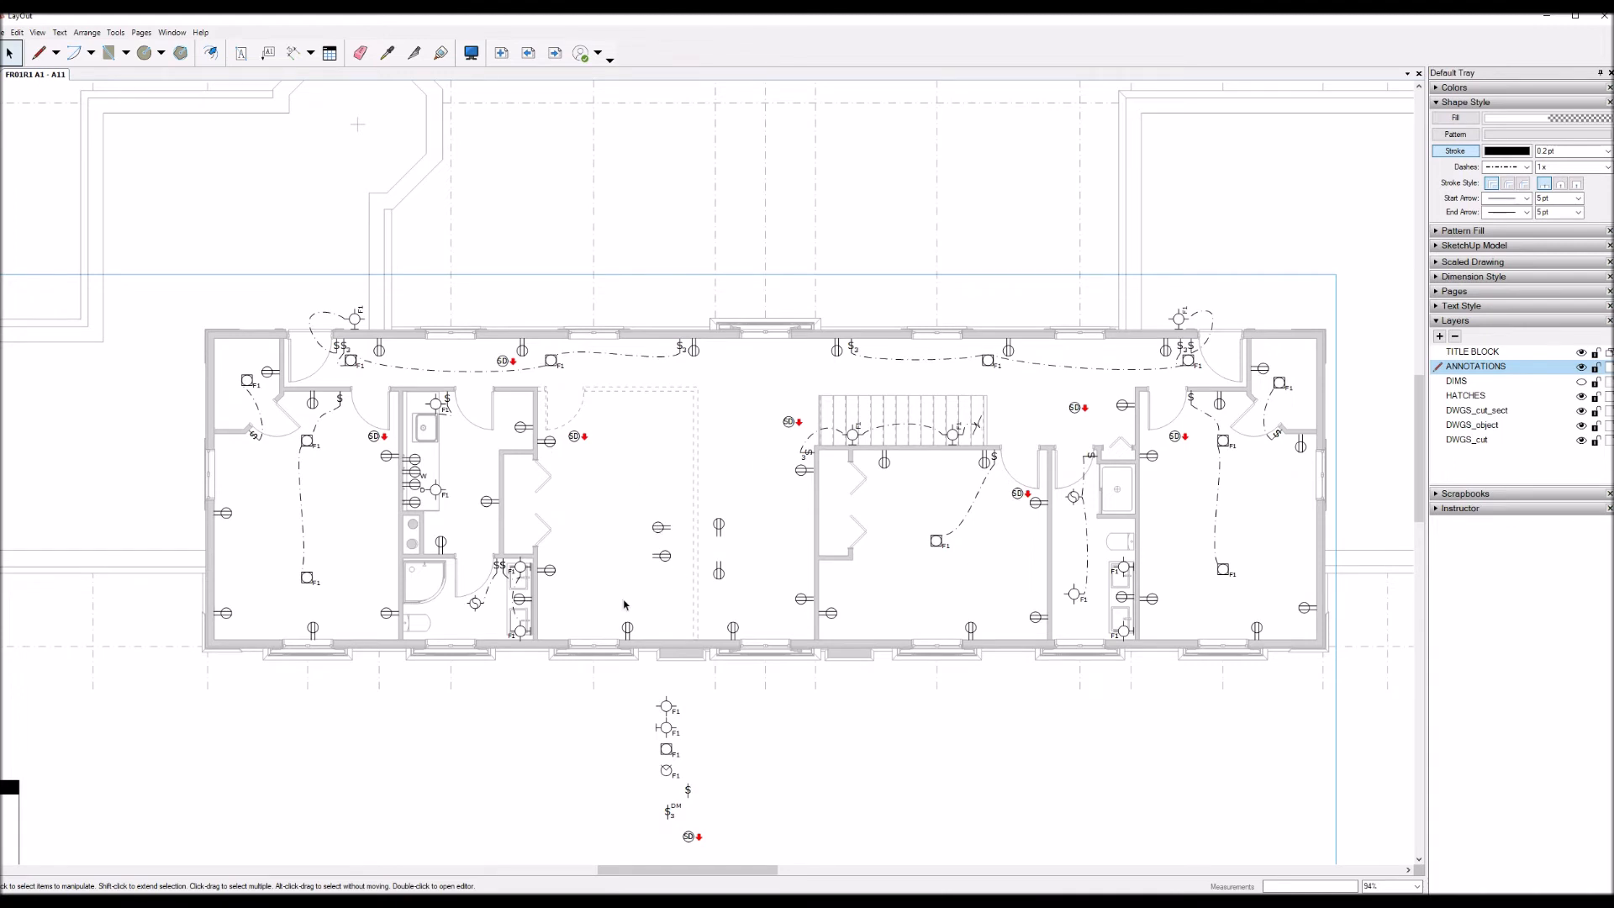
pyautogui.scroll(1, 627, 605)
pyautogui.click(1003, 532)
pyautogui.hotkey('ctrl', 'shift', 'Left')
pyautogui.hotkey('ctrl', 'shift', 'Left')
pyautogui.hotkey('ctrl', 'shift', 'Left')
pyautogui.hotkey('ctrl', 'shift', 'Left')
pyautogui.hotkey('ctrl', 'shift', 'Left')
pyautogui.hotkey('ctrl', 'shift', 'Left')
pyautogui.hotkey('ctrl', 'shift', 'Left')
pyautogui.hotkey('ctrl', 'shift', 'Left')
pyautogui.hotkey('ctrl', 'shift', 'Left')
pyautogui.hotkey('ctrl', 'shift', 'Left')
pyautogui.hotkey('ctrl', 'shift', 'Left')
pyautogui.hotkey('ctrl', 'shift', 'Left')
pyautogui.hotkey('ctrl', 'shift', 'Left')
pyautogui.hotkey('ctrl', 'shift', 'Left')
pyautogui.press('Left')
pyautogui.press('Left')
pyautogui.press('Left')
pyautogui.press('Left')
pyautogui.press('Left')
pyautogui.press('Left')
pyautogui.press('Left')
pyautogui.press('Left')
pyautogui.press('Left')
pyautogui.press('Left')
pyautogui.press('Right')
pyautogui.press('Right')
pyautogui.press('Left')
pyautogui.press('Left')
pyautogui.press('Left')
pyautogui.press('Right')
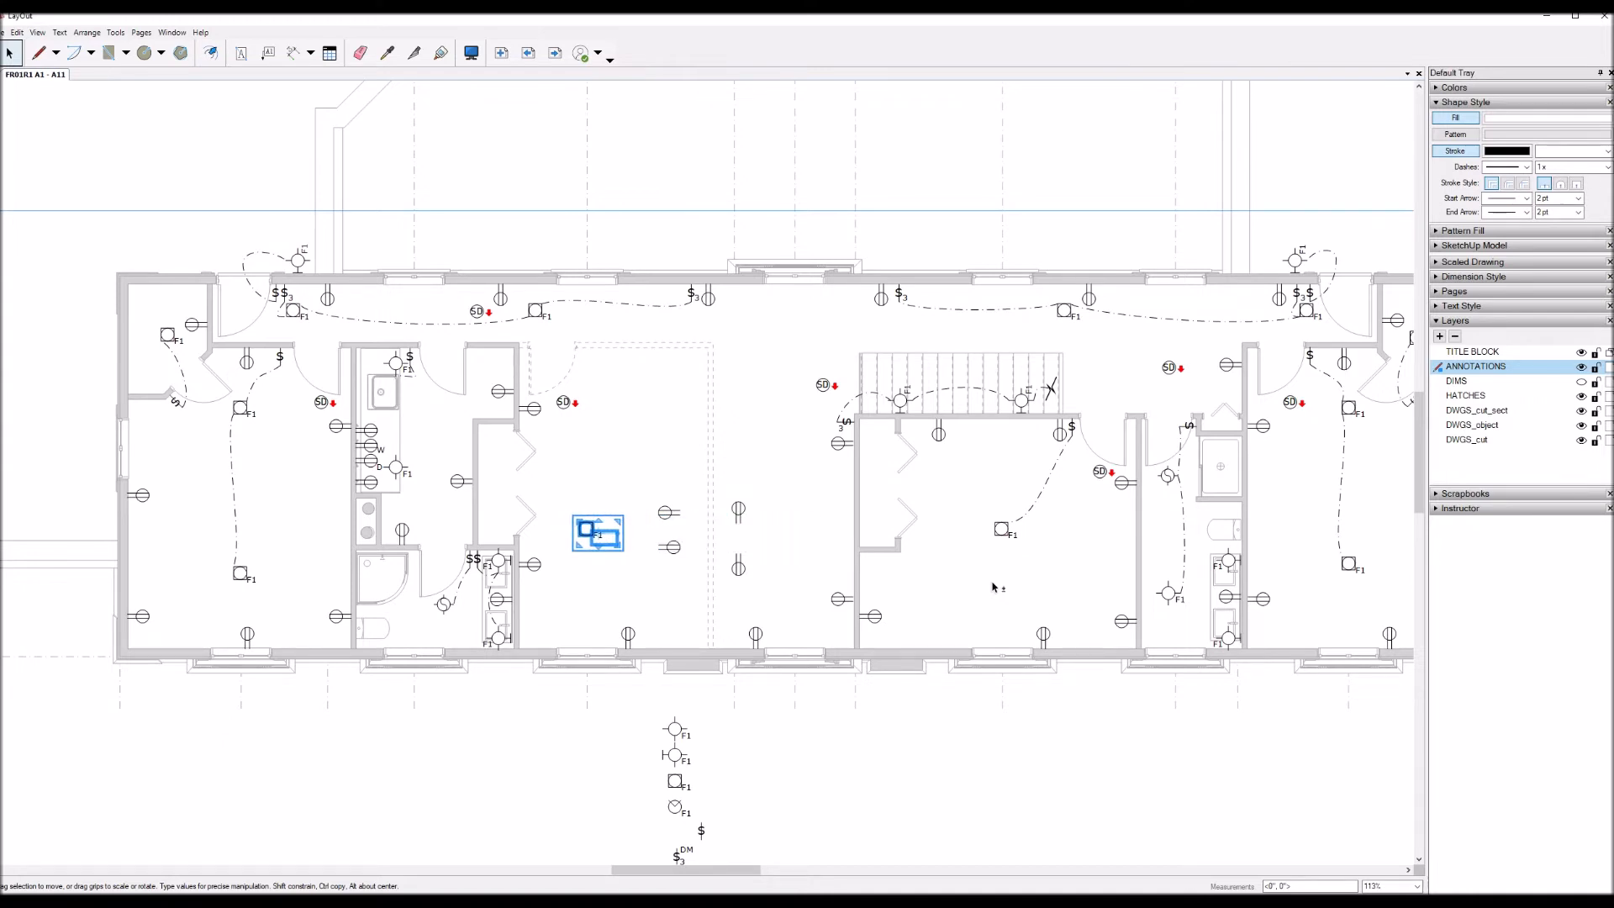
# Step: Move the square F1 light down near the large room's window and copy it straight up to the room's upper part
pyautogui.press('Down')
pyautogui.press('Down')
pyautogui.press('Down')
pyautogui.press('Down')
pyautogui.press('Up')
pyautogui.press('Up')
pyautogui.press('Up')
pyautogui.press('Up')
pyautogui.press('Up')
pyautogui.press('Up')
pyautogui.press('Up')
pyautogui.press('Up')
pyautogui.press('Up')
pyautogui.press('Up')
pyautogui.press('Up')
pyautogui.press('Up')
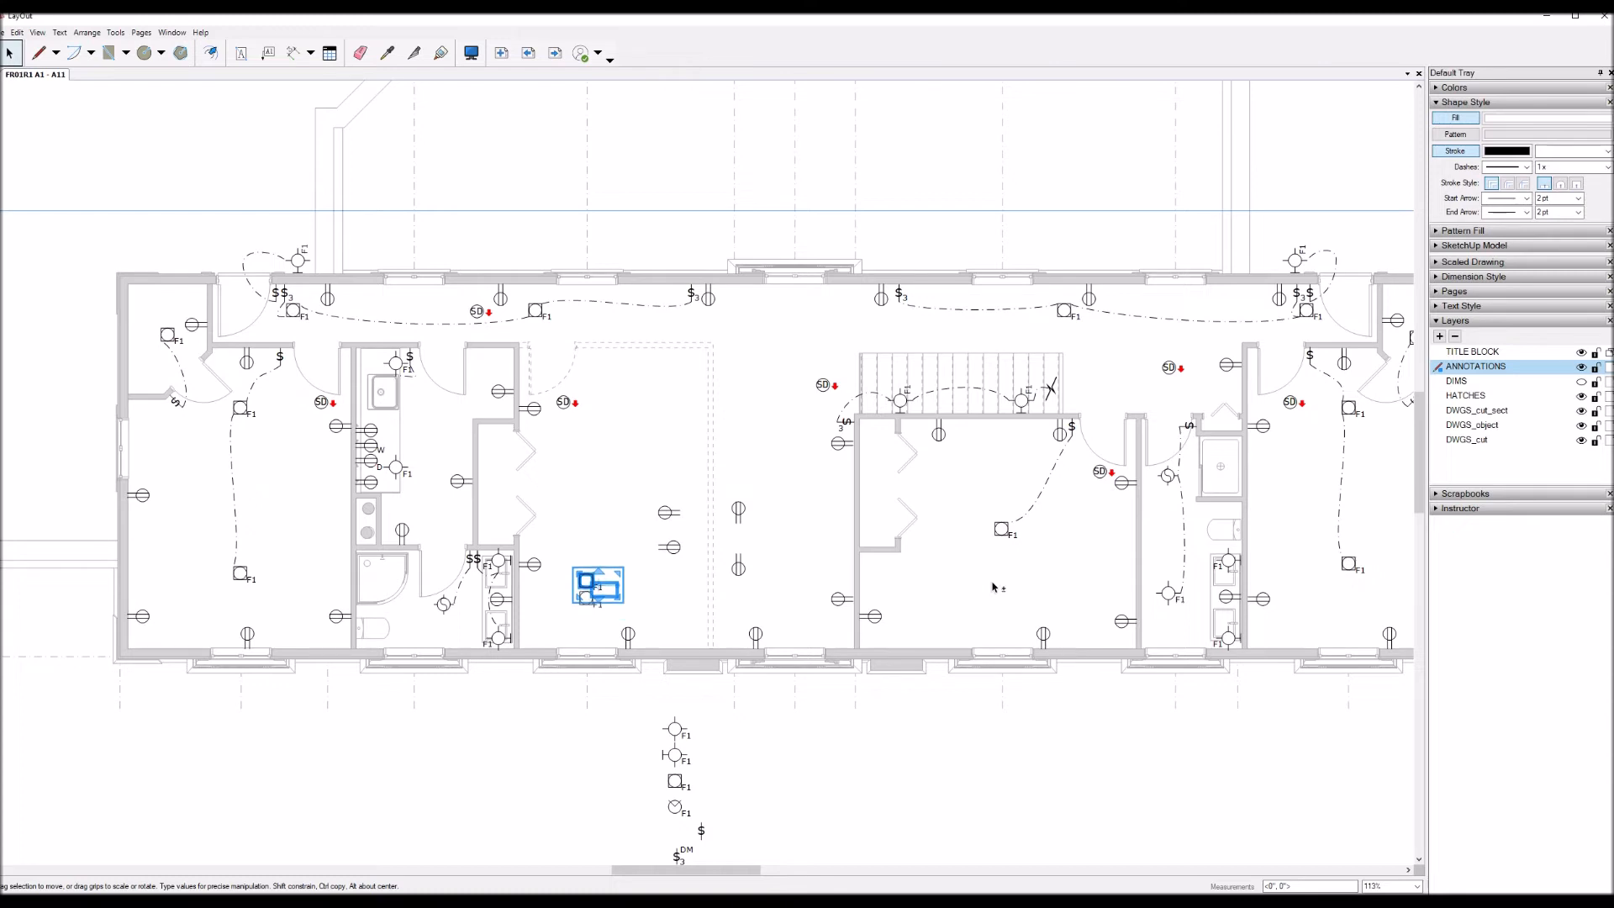
pyautogui.press('Down')
pyautogui.press('Up')
# Step: Select both square F1 lights and copy the pair across the large room, centred on its right window
pyautogui.keyDown('shift'); pyautogui.click(587, 599); pyautogui.keyUp('shift')
pyautogui.press('Right')
pyautogui.press('Right')
pyautogui.press('Right')
pyautogui.press('Right')
pyautogui.press('Right')
pyautogui.press('Right')
pyautogui.press('Right')
pyautogui.press('Right')
pyautogui.press('Right')
pyautogui.press('Right')
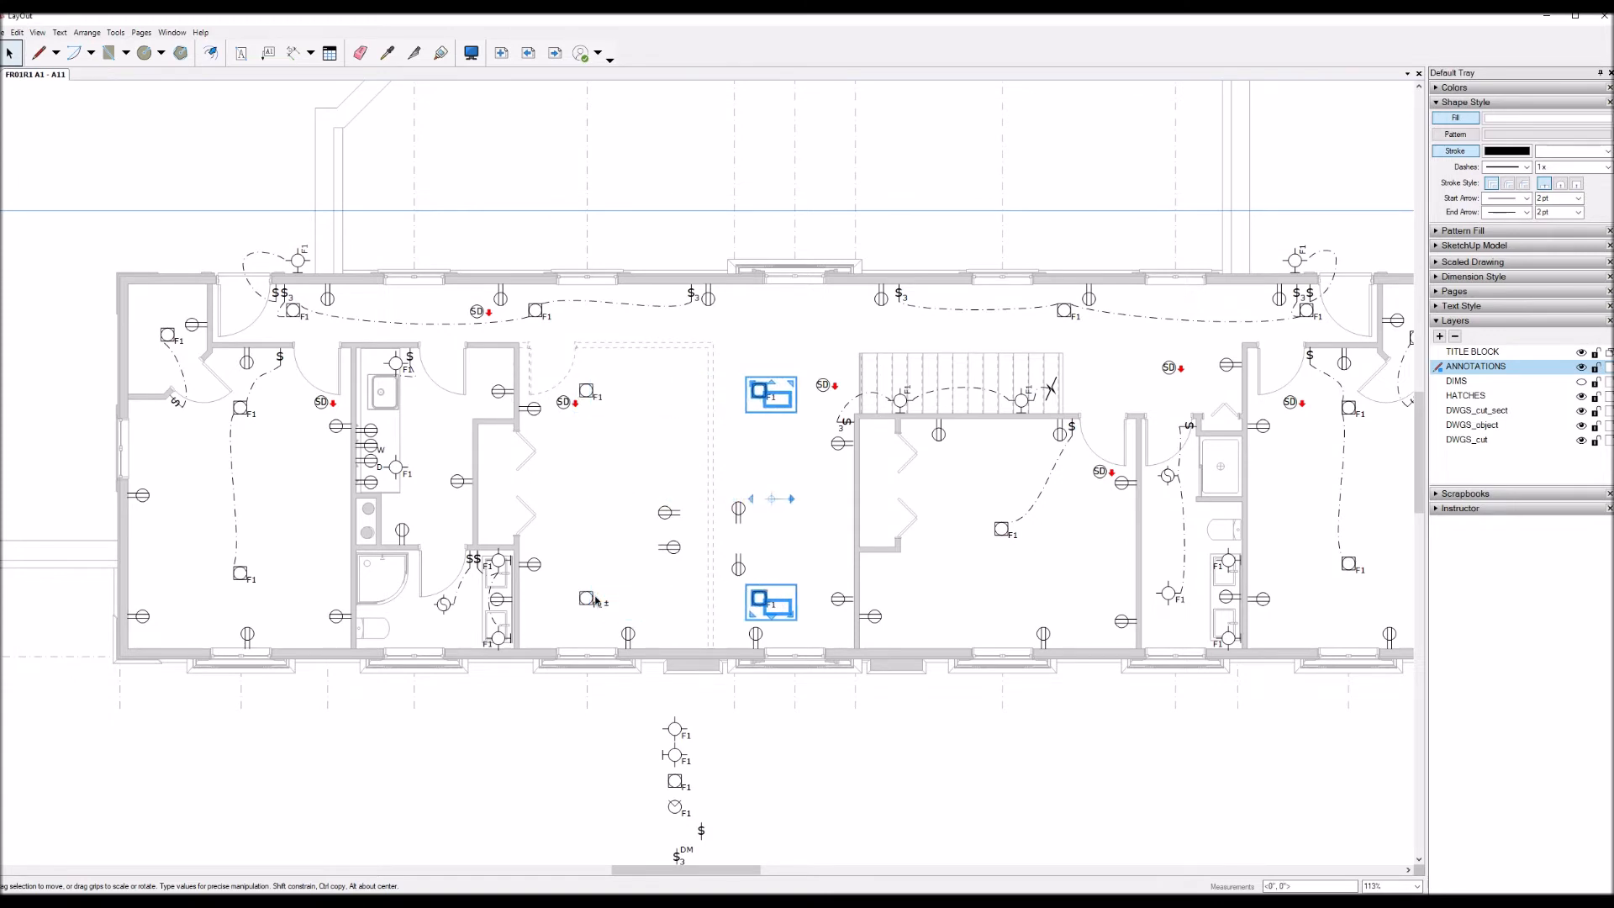
pyautogui.press('Right')
pyautogui.press('Right')
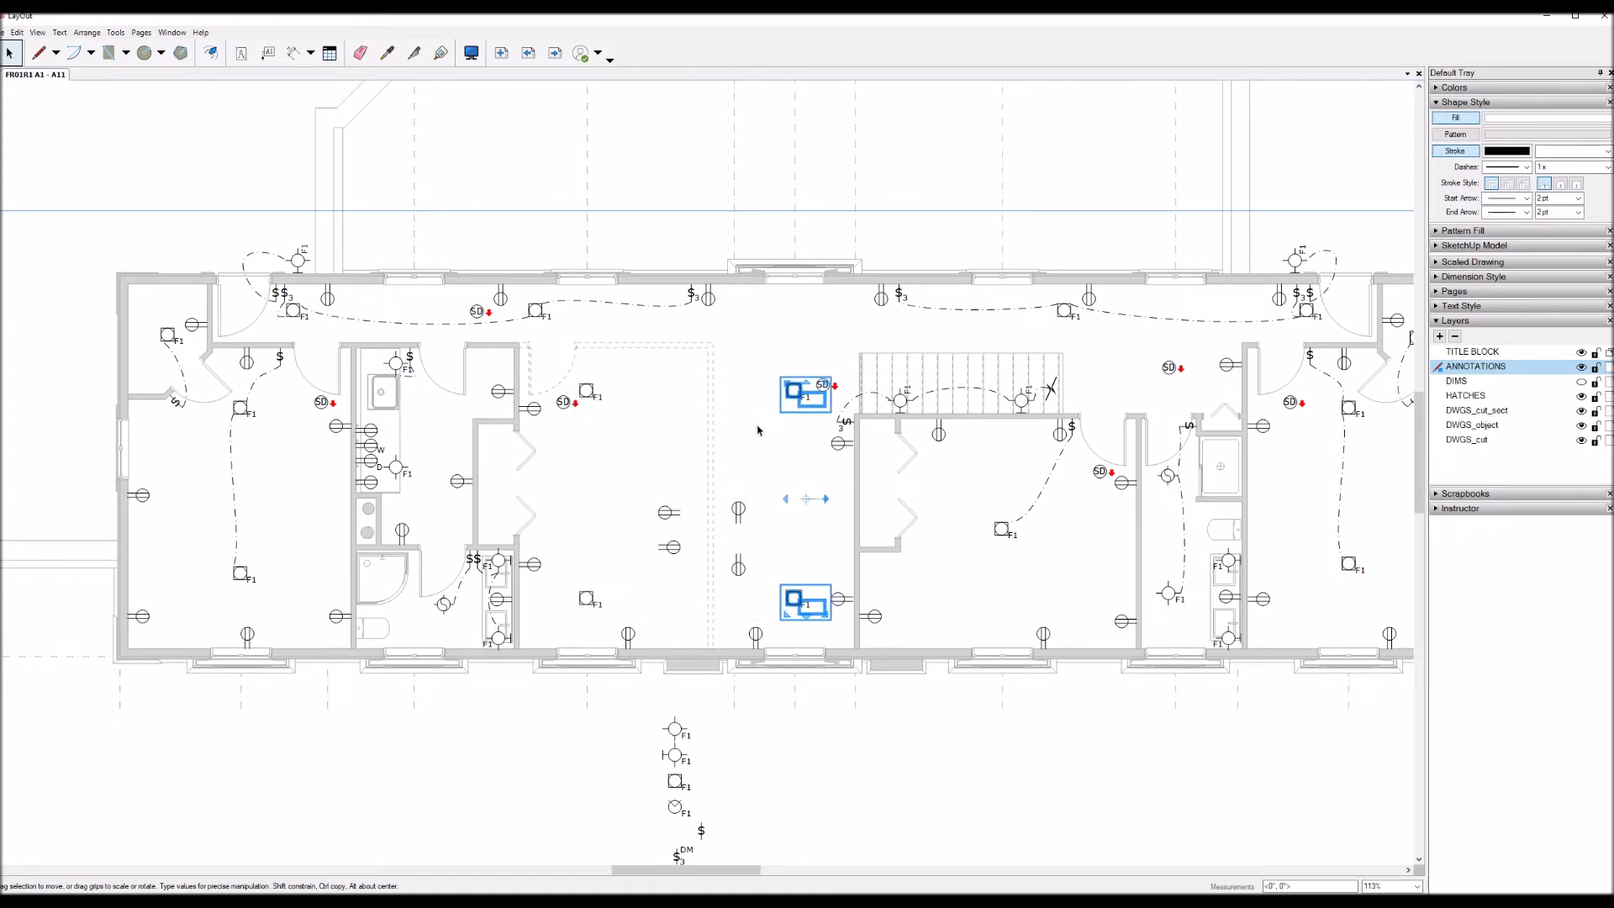
# Step: Move the smoke detector beside the stairs to the right, clear of the new square F1 light
pyautogui.click(730, 430)
pyautogui.click(820, 388)
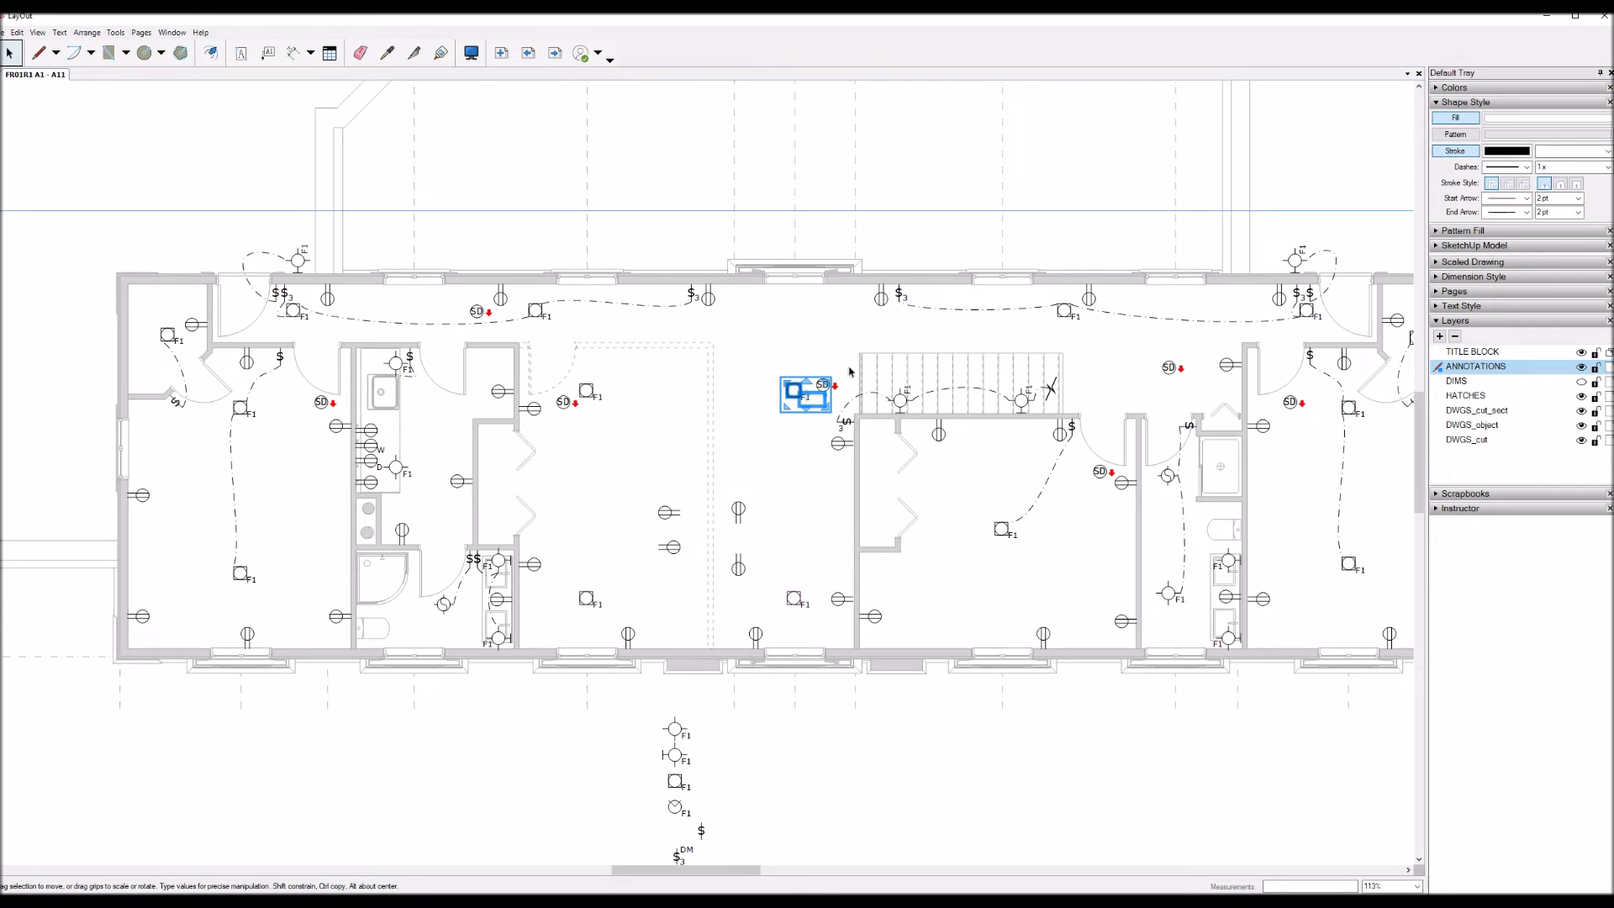
pyautogui.scroll(3, 794, 383)
pyautogui.click(817, 388)
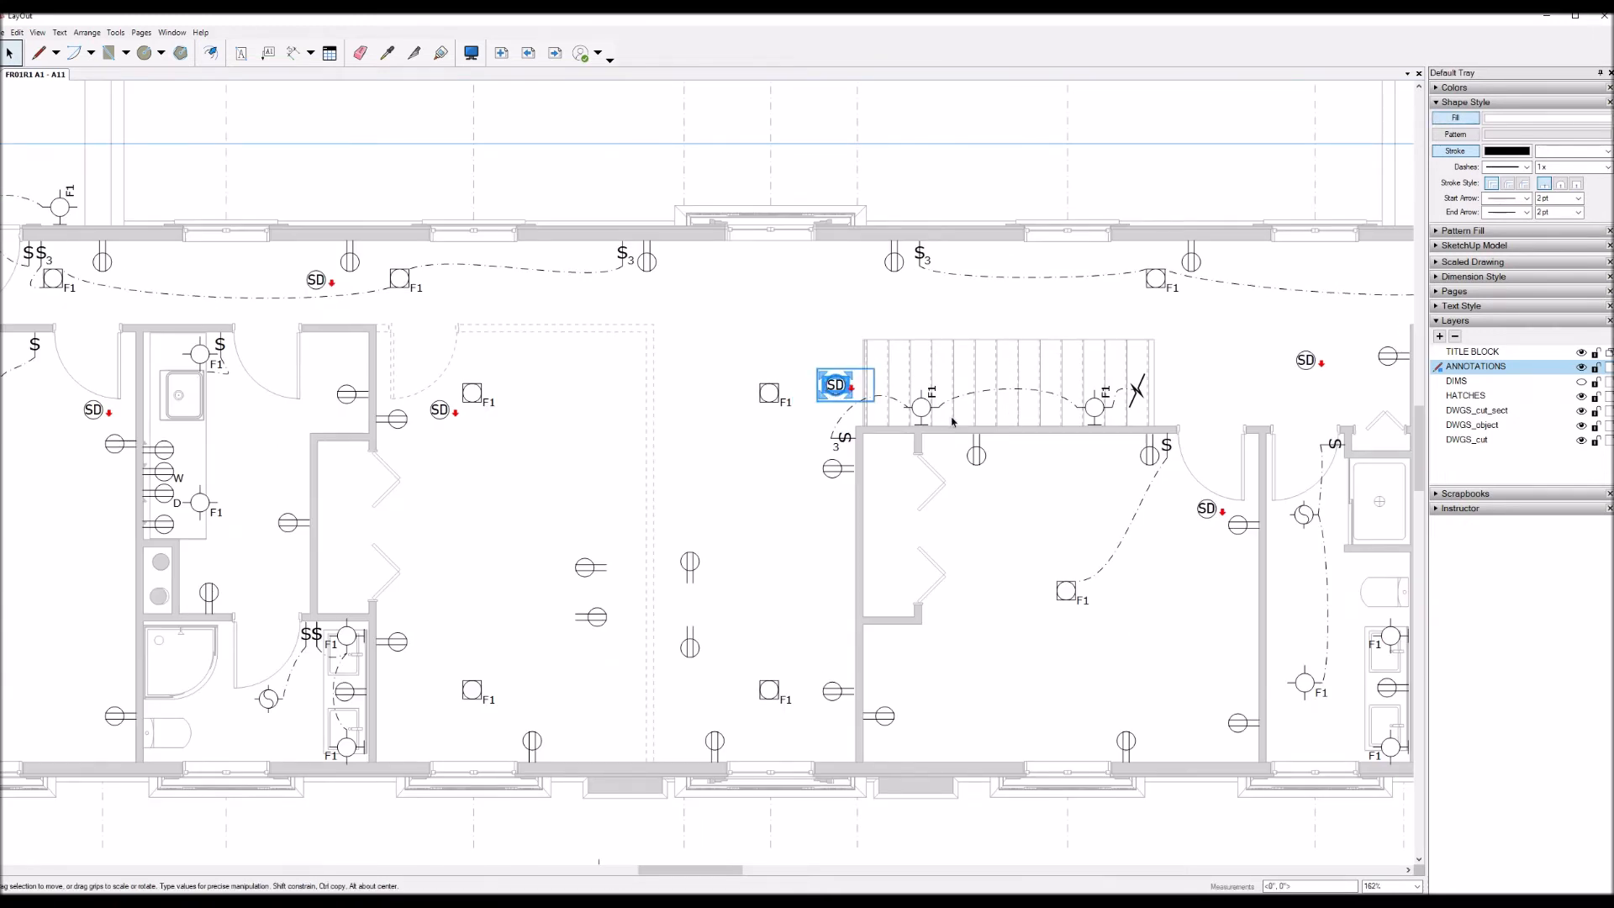
pyautogui.scroll(-2, 953, 422)
# Step: Adjust the outlet and three-way switch beside the stairs, and copy the right bathroom's single-pole switch between them on the large room's wall
pyautogui.click(858, 461)
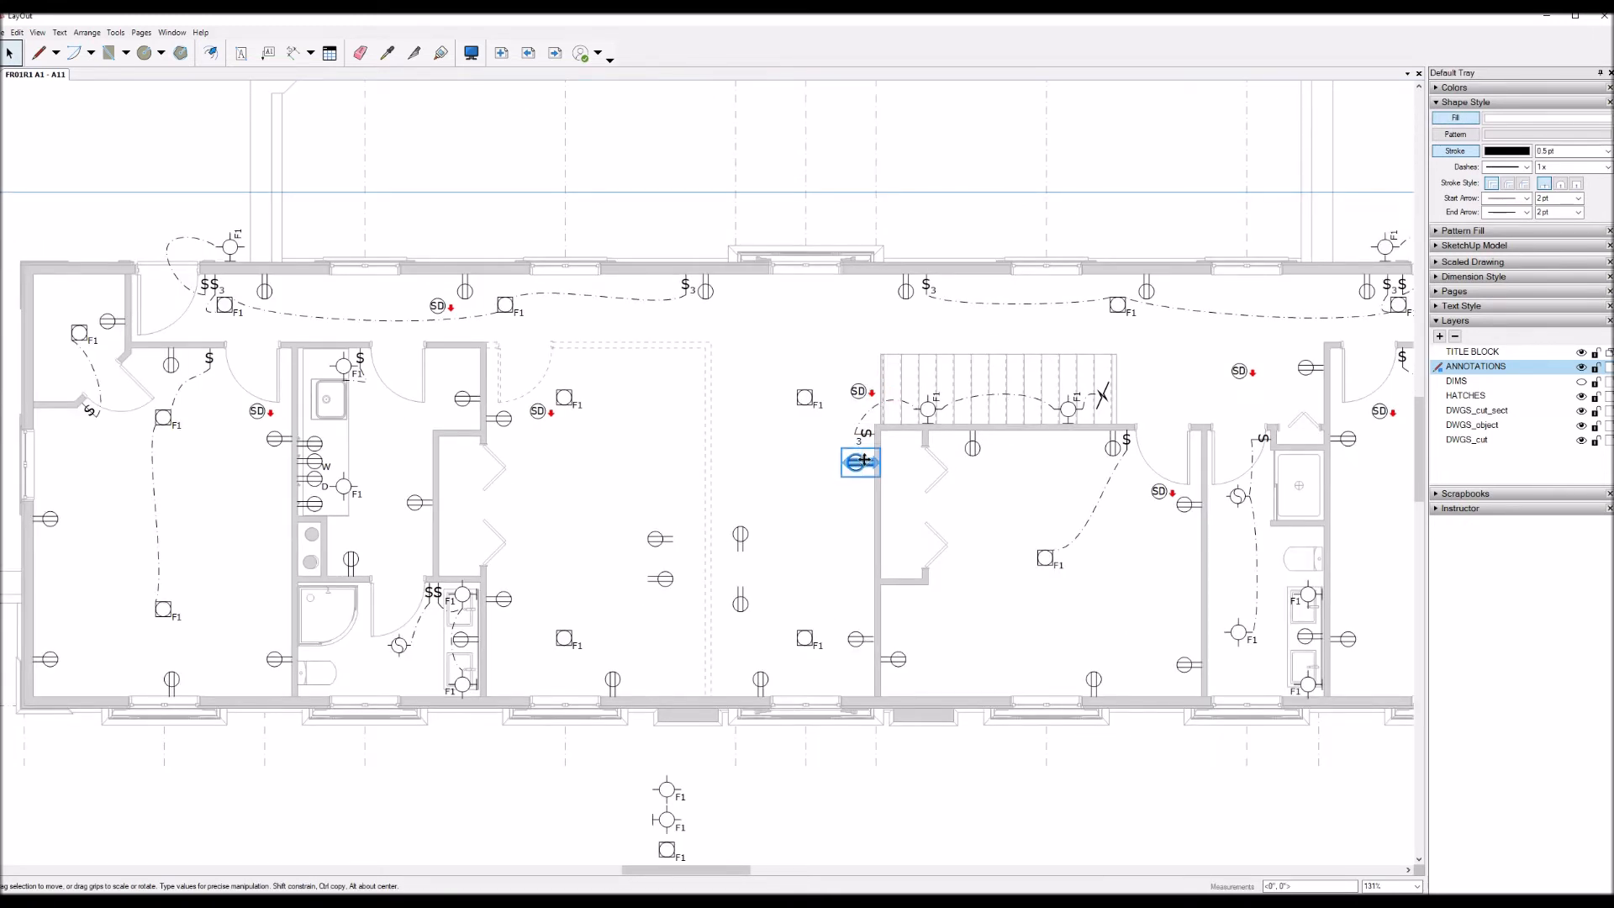
pyautogui.click(868, 441)
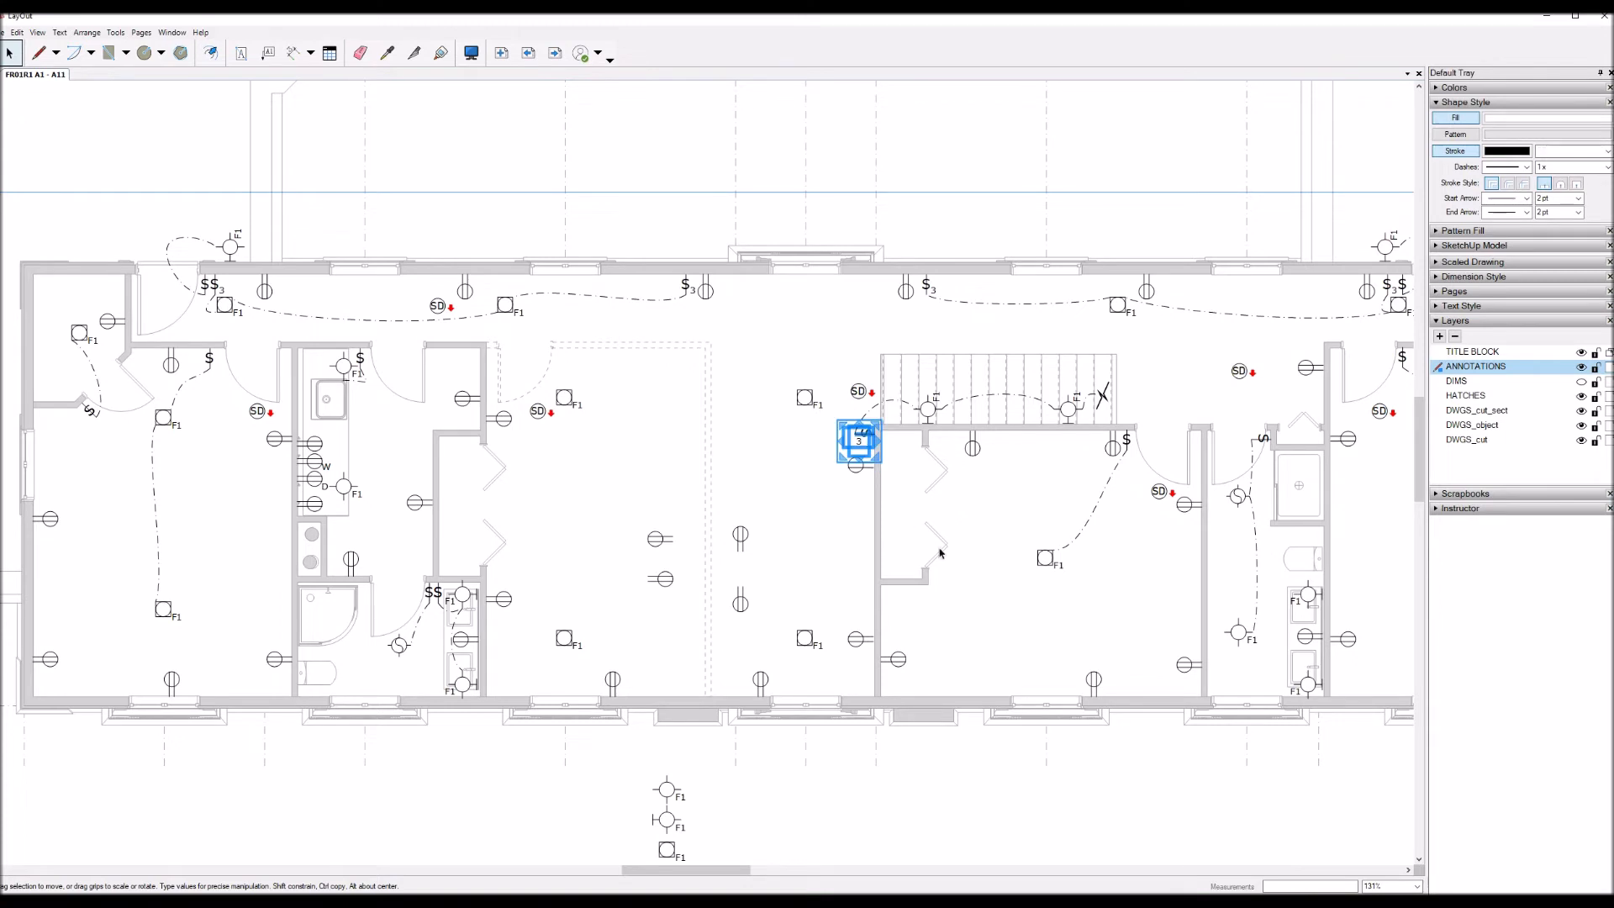
pyautogui.click(1271, 441)
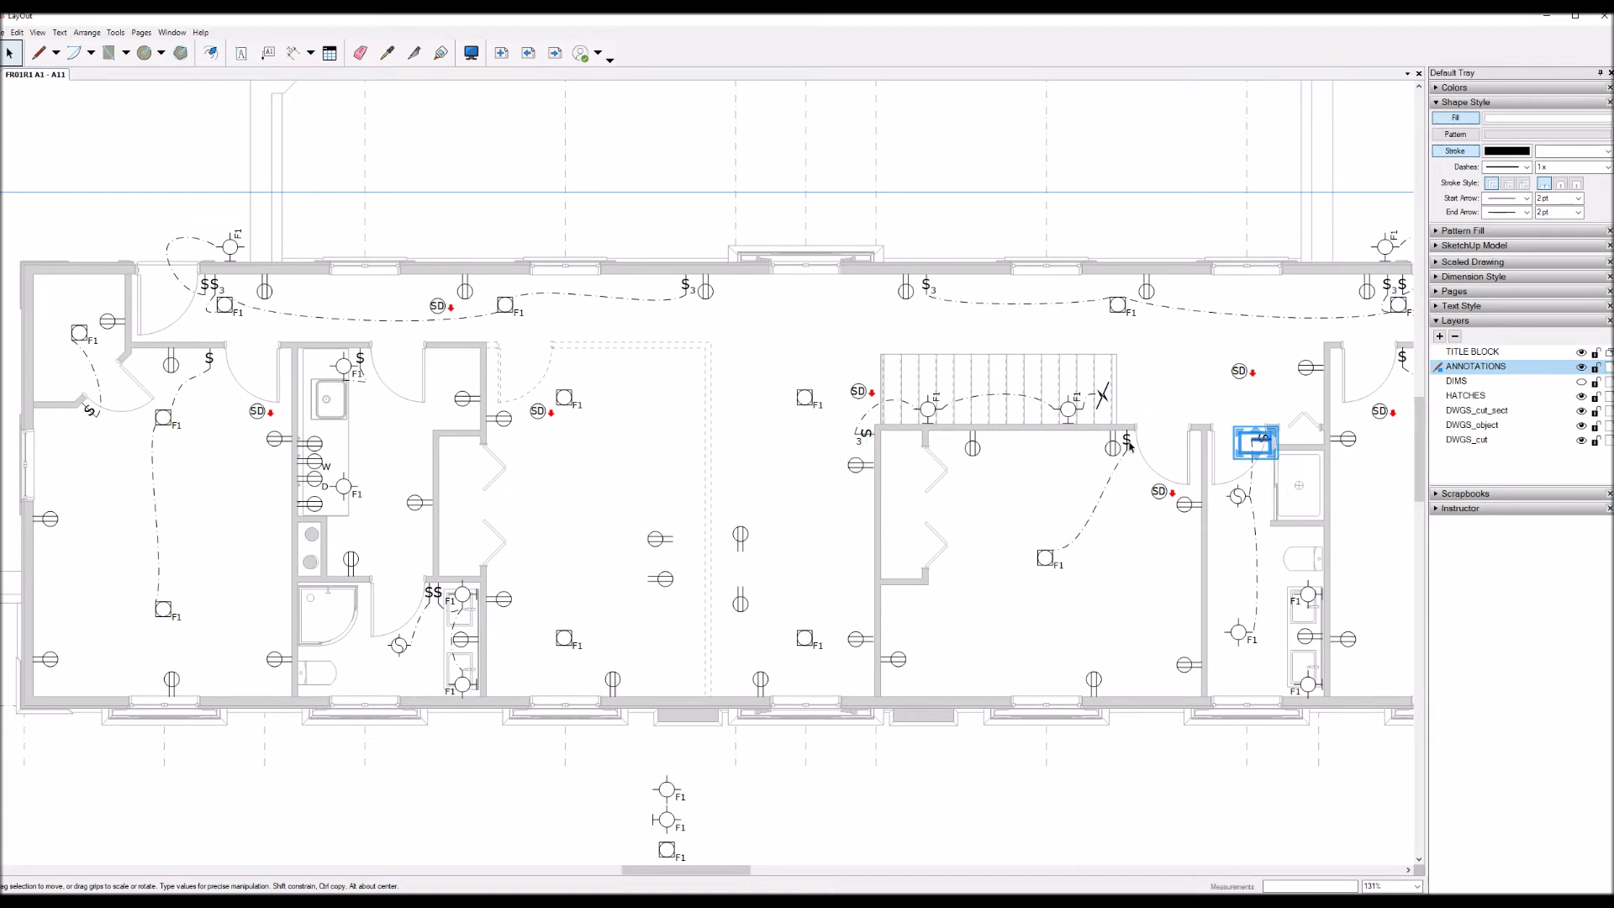
pyautogui.hotkey('ctrl', 'v')
pyautogui.hotkey('shift', 'Left')
pyautogui.hotkey('shift', 'Left')
pyautogui.hotkey('shift', 'Left')
pyautogui.hotkey('shift', 'Left')
pyautogui.hotkey('shift', 'Left')
pyautogui.hotkey('shift', 'Left')
pyautogui.hotkey('shift', 'Left')
pyautogui.hotkey('shift', 'Left')
pyautogui.hotkey('shift', 'Left')
pyautogui.hotkey('shift', 'Left')
pyautogui.hotkey('shift', 'Left')
pyautogui.hotkey('shift', 'Left')
pyautogui.hotkey('shift', 'Left')
pyautogui.hotkey('shift', 'Left')
pyautogui.hotkey('shift', 'Left')
pyautogui.hotkey('shift', 'Left')
pyautogui.hotkey('shift', 'Left')
pyautogui.hotkey('shift', 'Left')
pyautogui.hotkey('shift', 'Left')
pyautogui.hotkey('shift', 'Down')
pyautogui.hotkey('shift', 'Left')
pyautogui.press('Up')
pyautogui.press('Up')
pyautogui.press('Up')
pyautogui.press('Up')
pyautogui.press('Right')
pyautogui.press('Right')
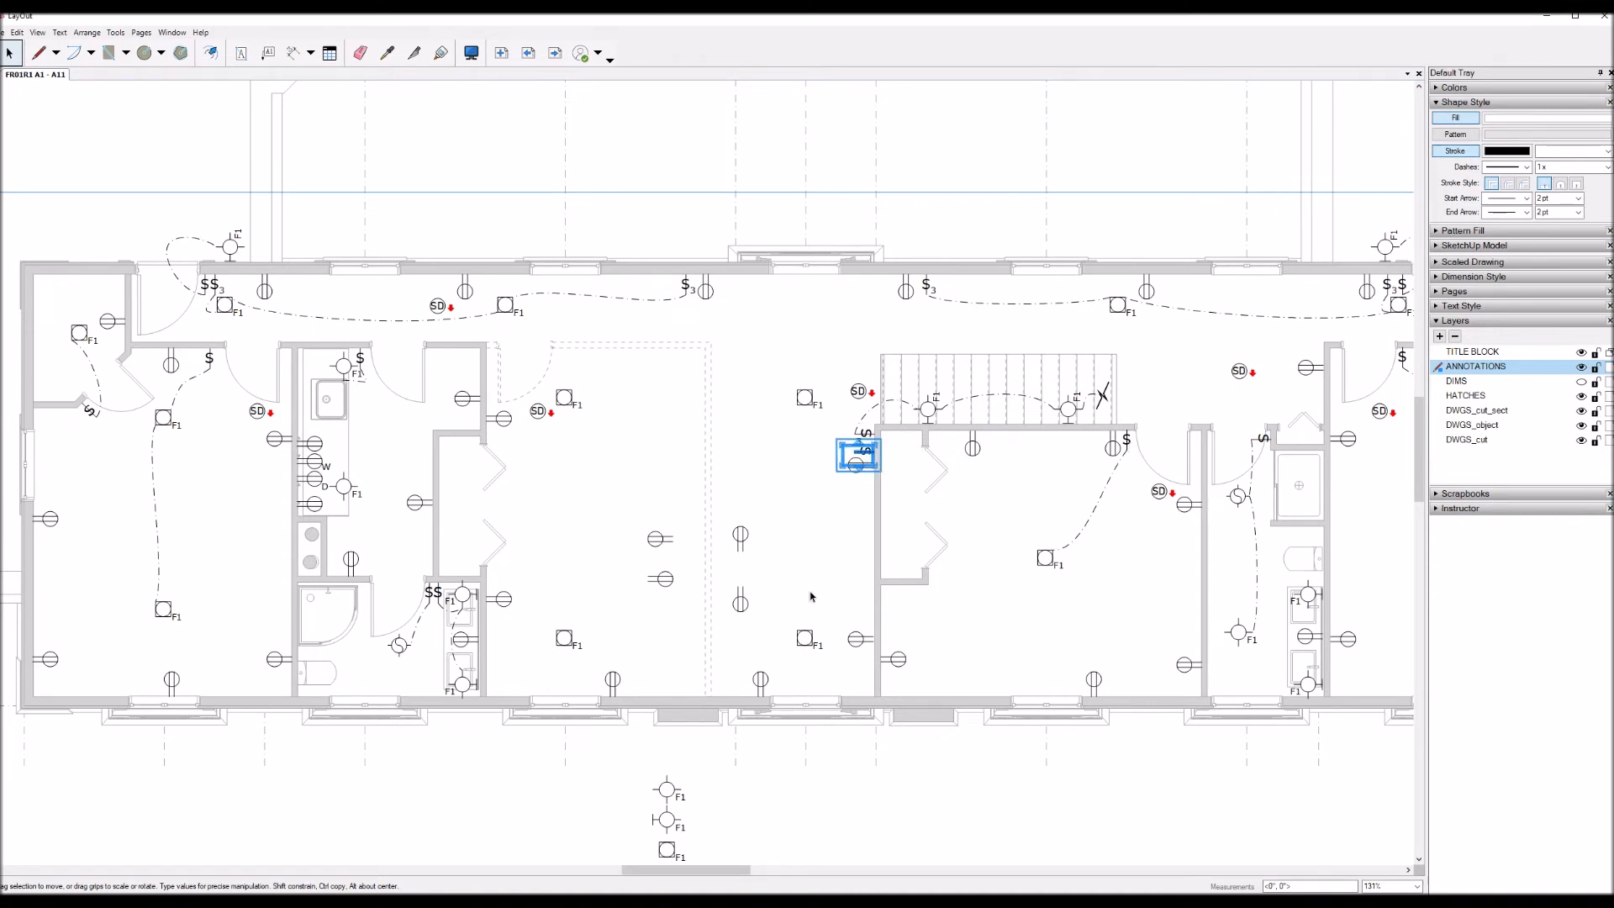
# Step: Draw dashed wiring lines from the new single-pole switch to the large room's upper-right F1 light and on to the lower-right F1 light
pyautogui.scroll(5, 810, 596)
pyautogui.press('l')
pyautogui.click(902, 296)
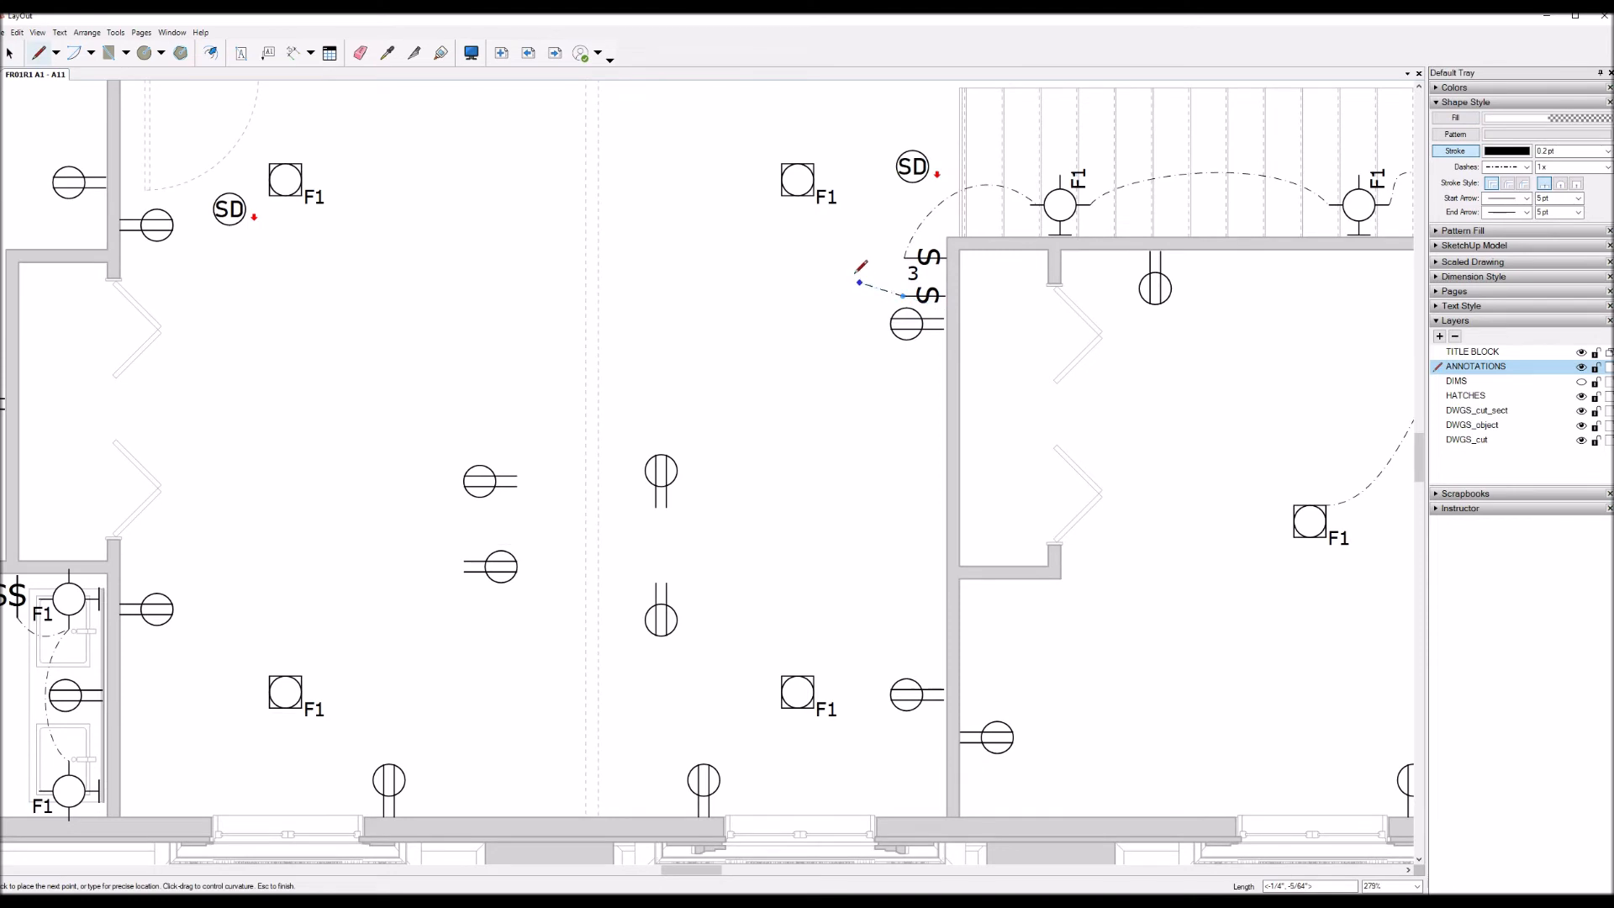
pyautogui.moveTo(813, 195); pyautogui.dragTo(828, 148)
pyautogui.press('space')
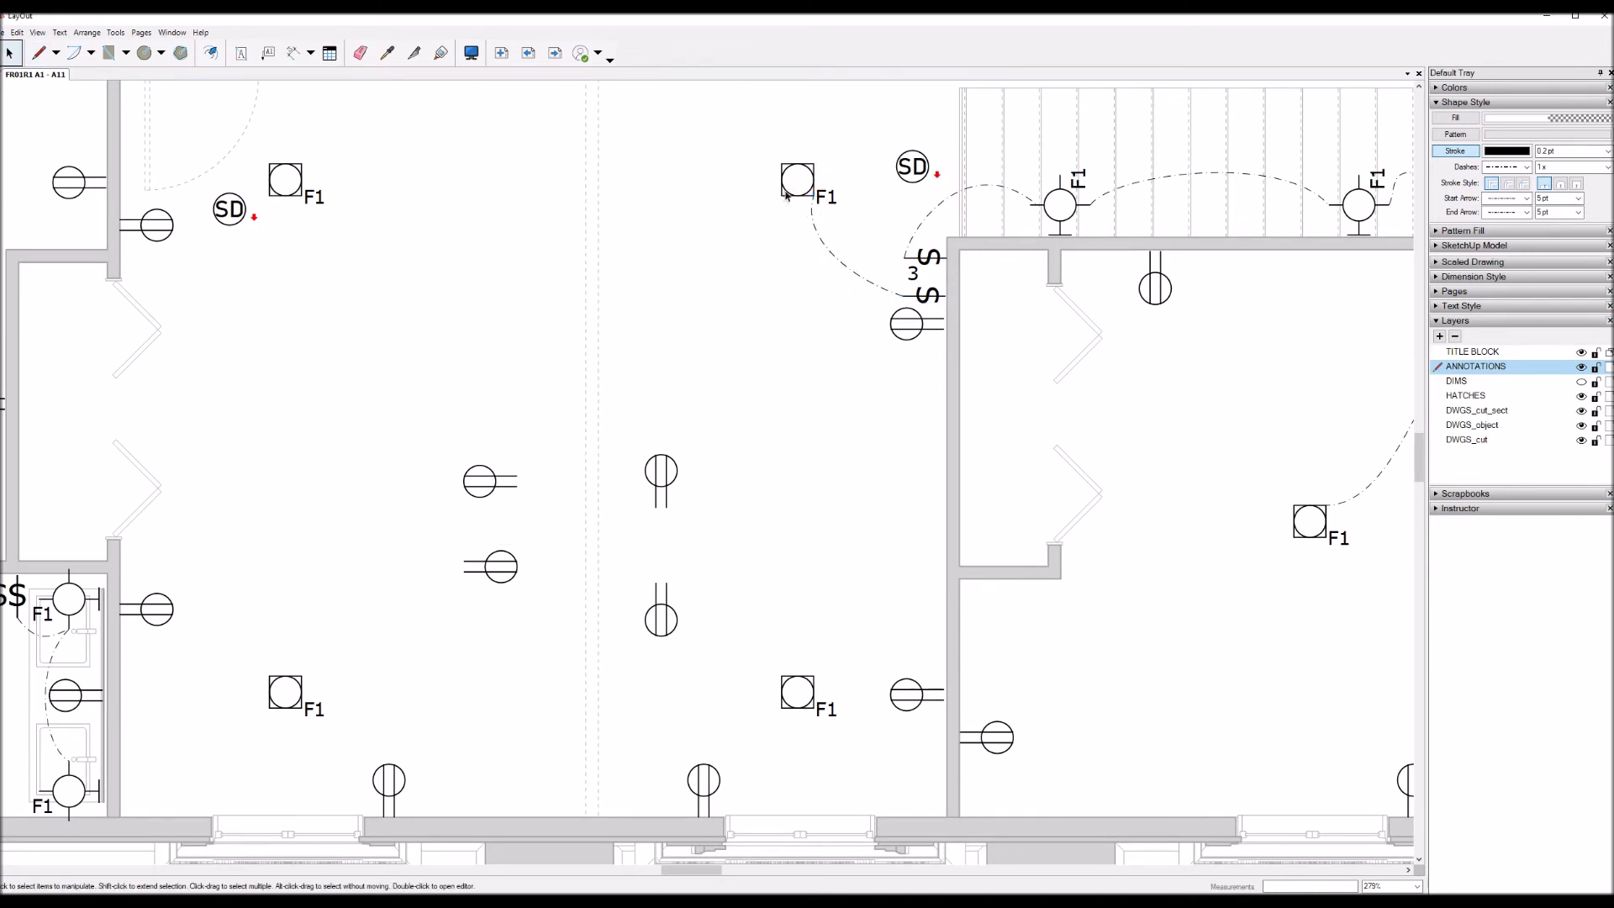
pyautogui.press('l')
pyautogui.click(781, 196)
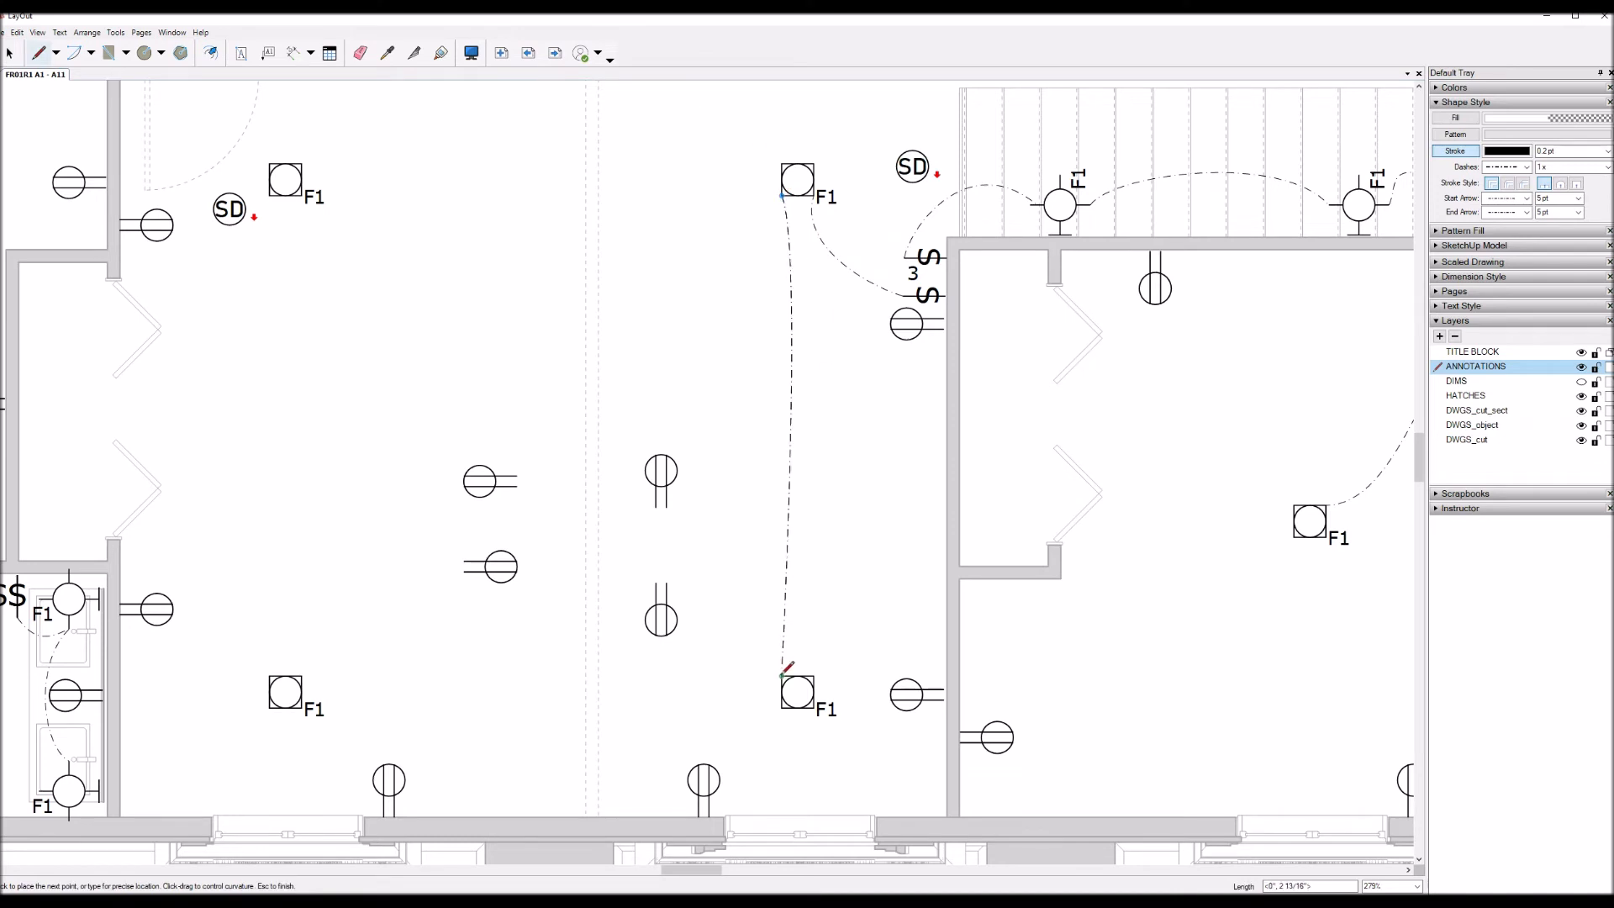
pyautogui.press('space')
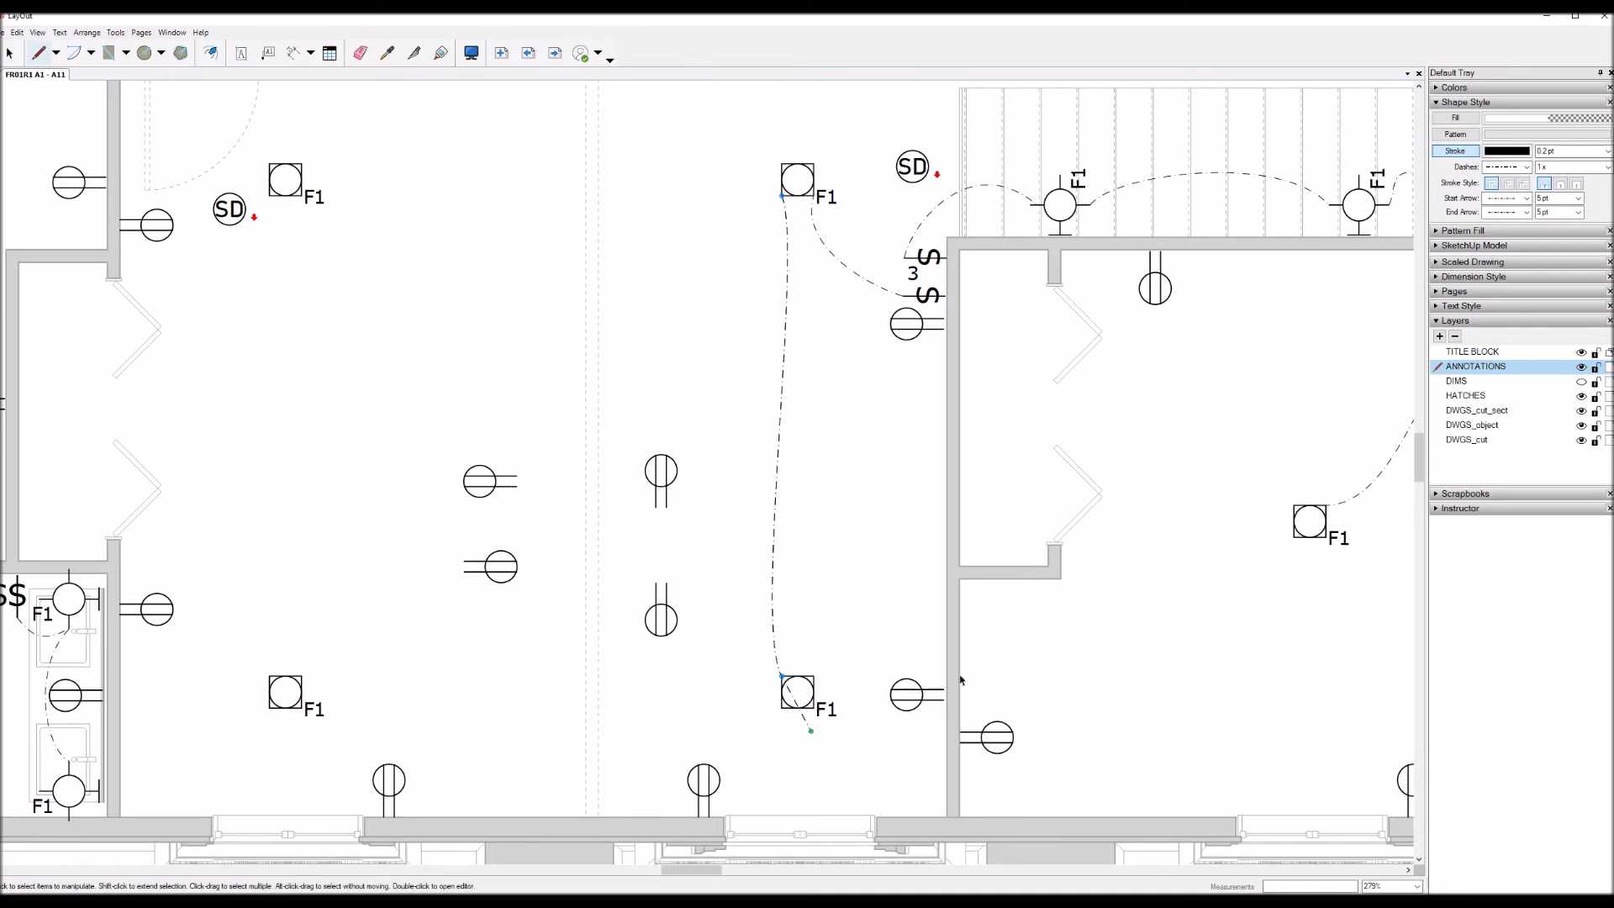
# Step: Copy the single-pole switch across the large room to its left wall, just above the upper outlet
pyautogui.scroll(-3, 637, 476)
pyautogui.scroll(-5, 856, 470)
pyautogui.scroll(6, 17, 269)
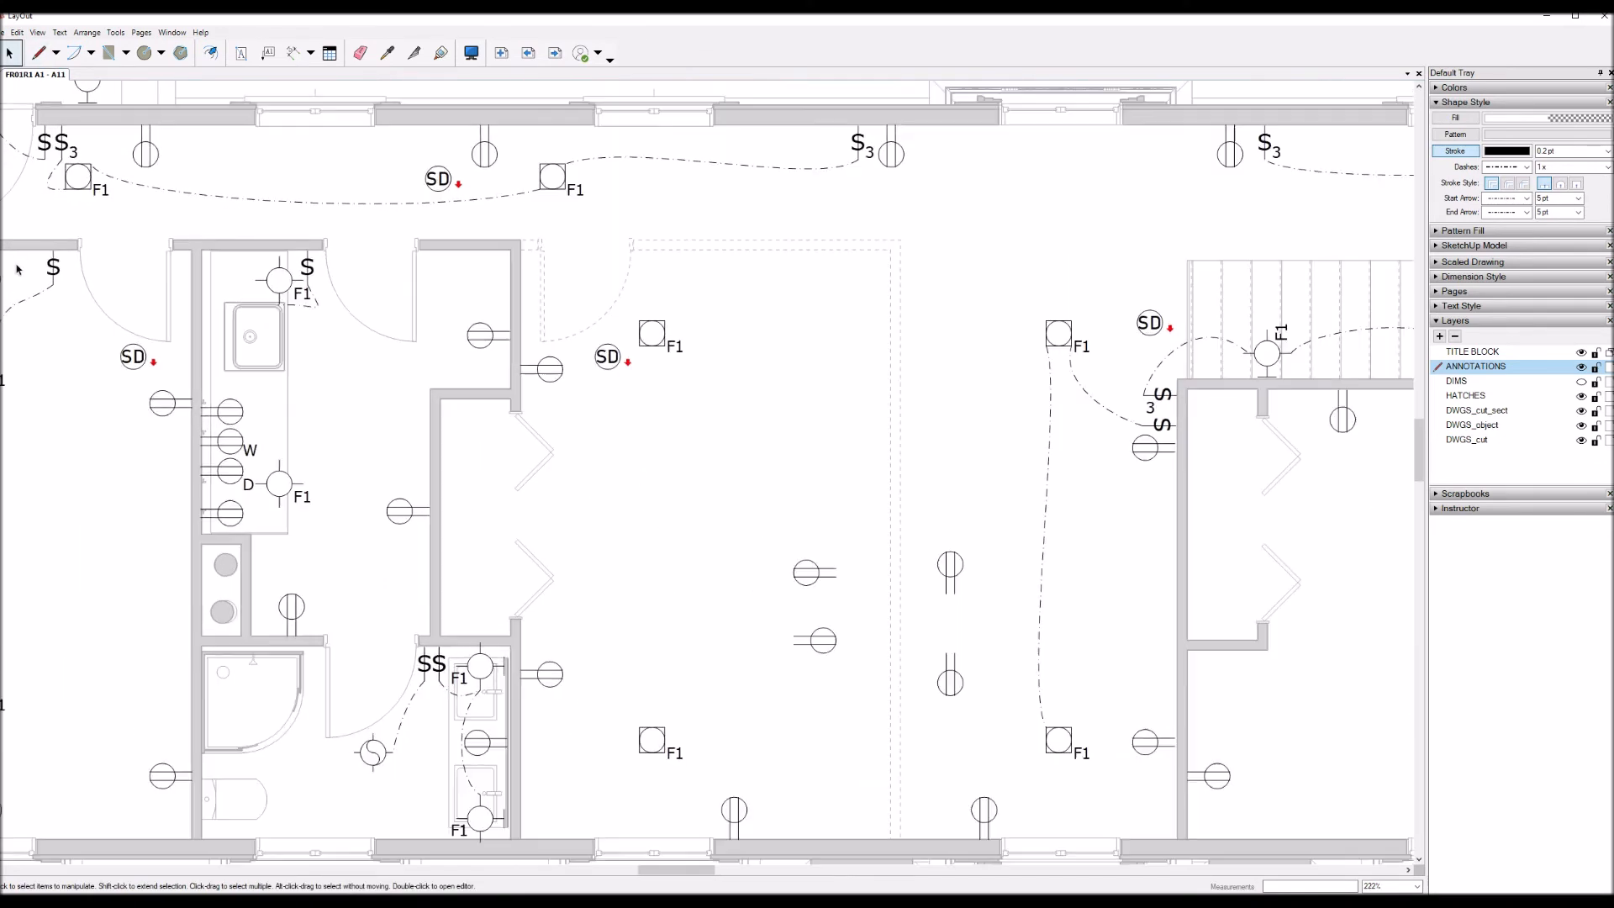
pyautogui.click(1167, 428)
pyautogui.moveTo(1167, 429); pyautogui.dragTo(548, 342)
pyautogui.click(686, 393)
pyautogui.click(551, 369)
pyautogui.click(550, 347)
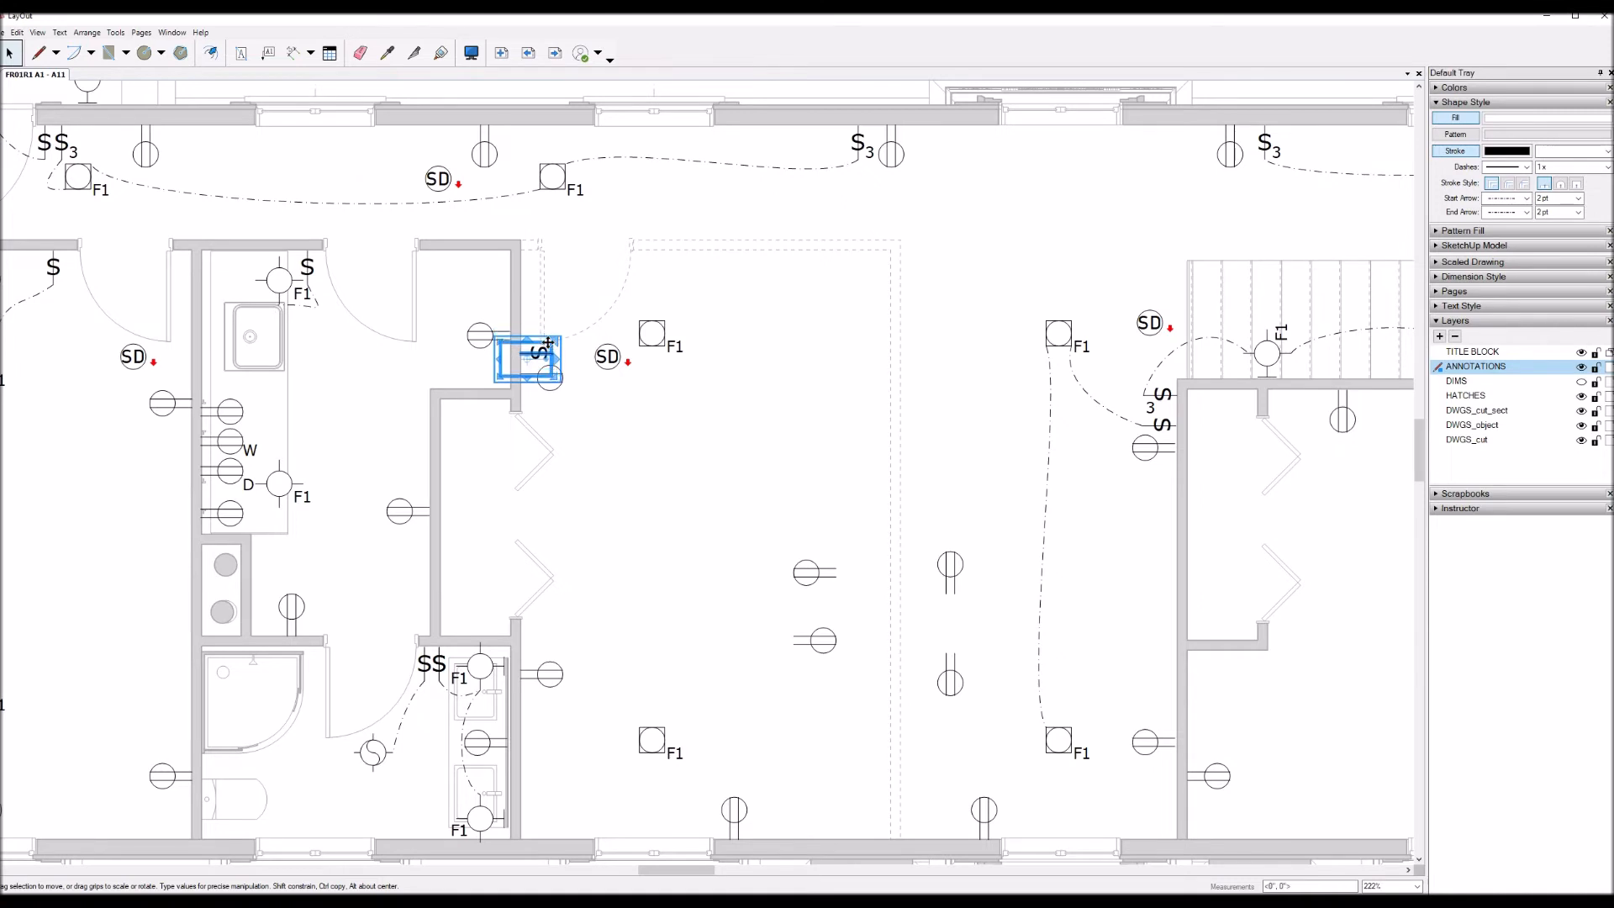
# Step: Draw dashed wiring lines from the left wall switch to the upper-left F1 light and down to the lower-left F1 light
pyautogui.press('l')
pyautogui.click(553, 353)
pyautogui.moveTo(640, 320); pyautogui.dragTo(670, 394)
pyautogui.press('space')
pyautogui.press('l')
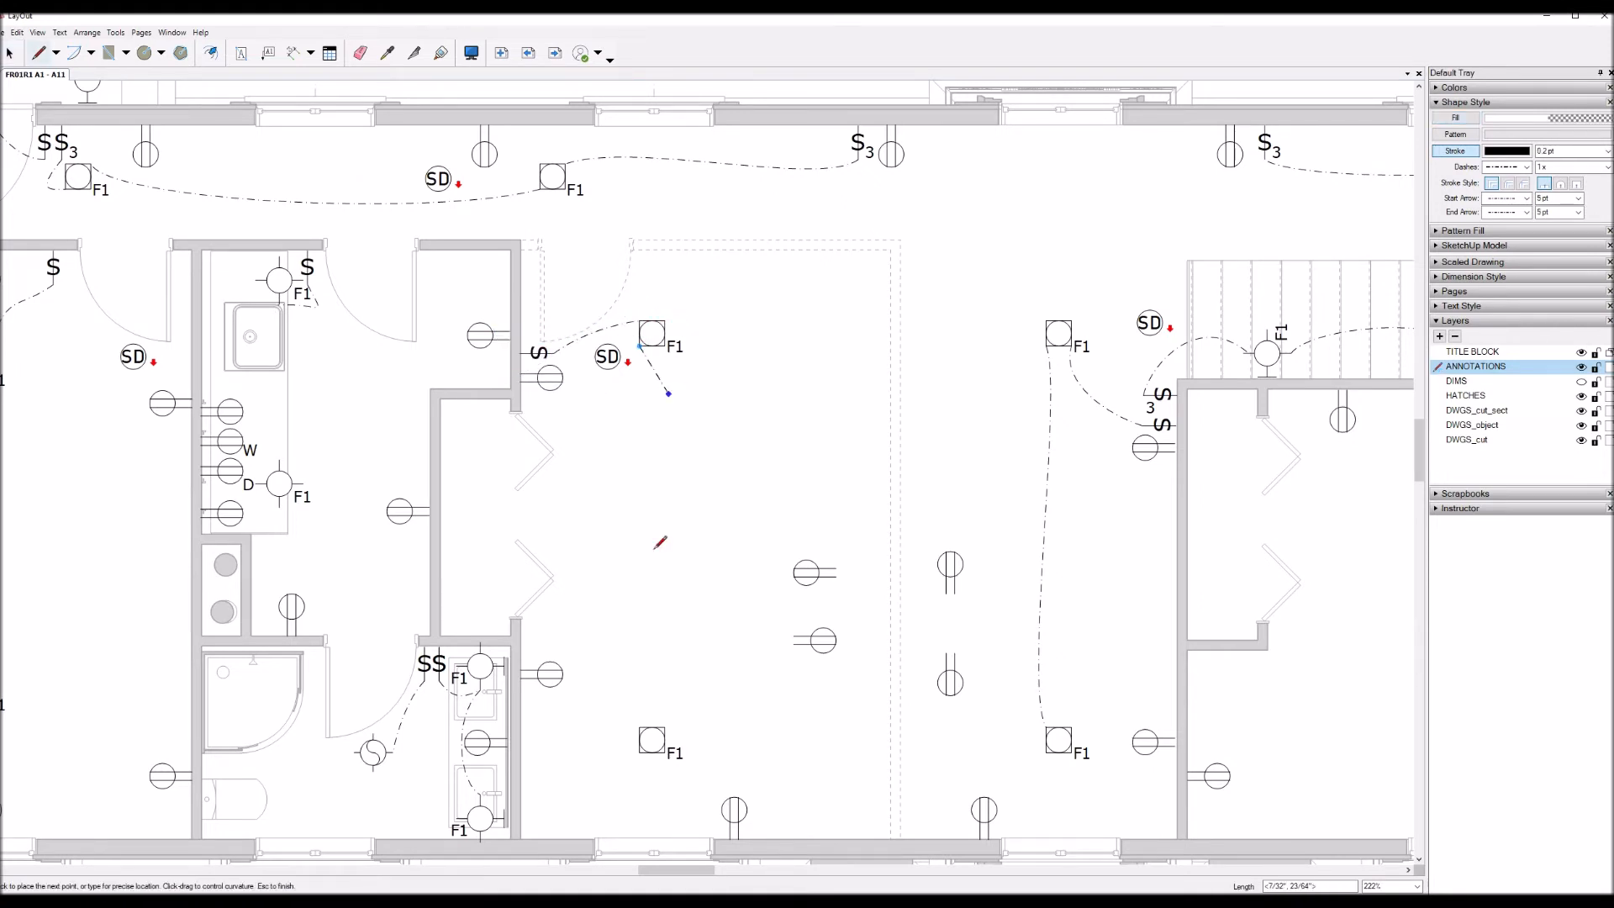
pyautogui.moveTo(641, 724); pyautogui.dragTo(670, 774)
pyautogui.press('space')
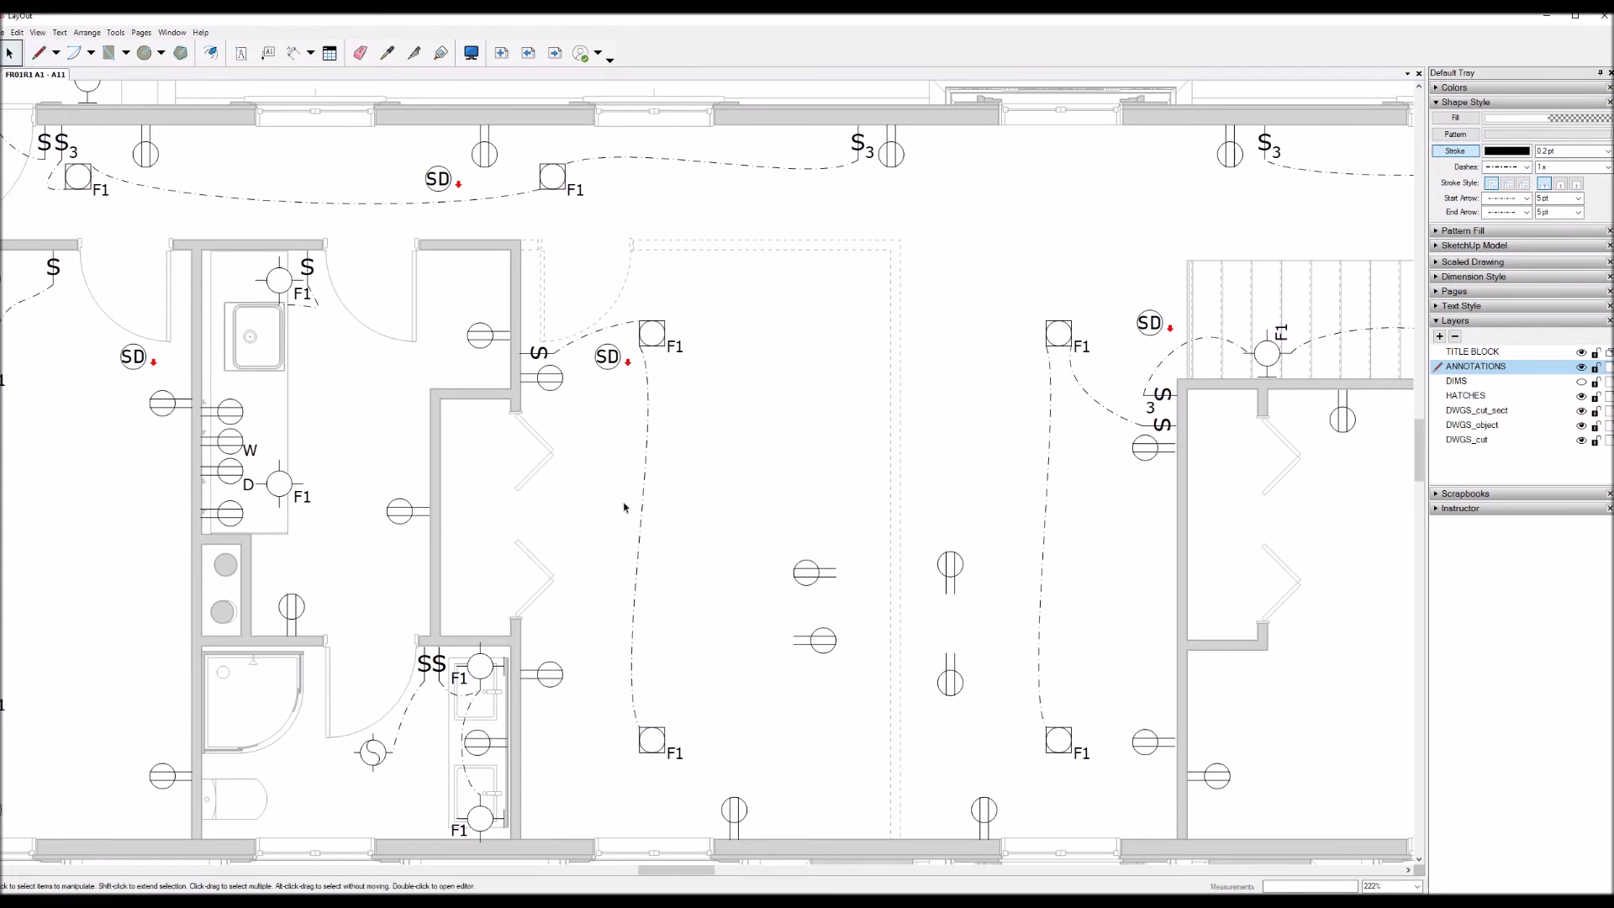
# Step: Delete the spare light, switch and smoke detector symbols below the plan and the four loose outlets in the large room's middle
pyautogui.scroll(-3, 622, 408)
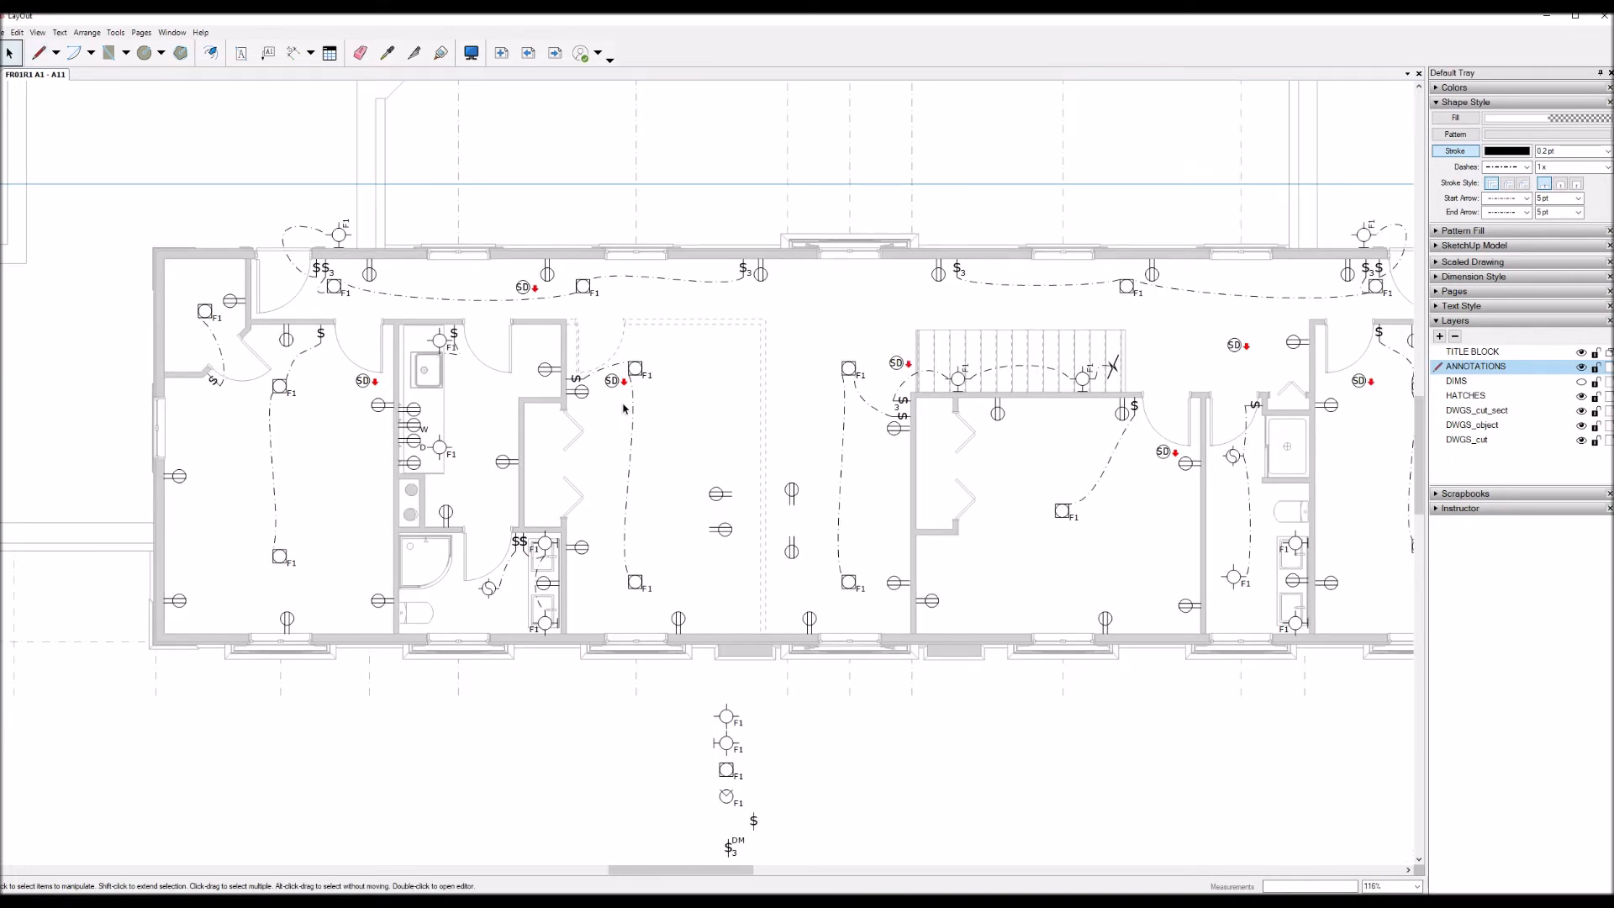
pyautogui.scroll(-3, 623, 407)
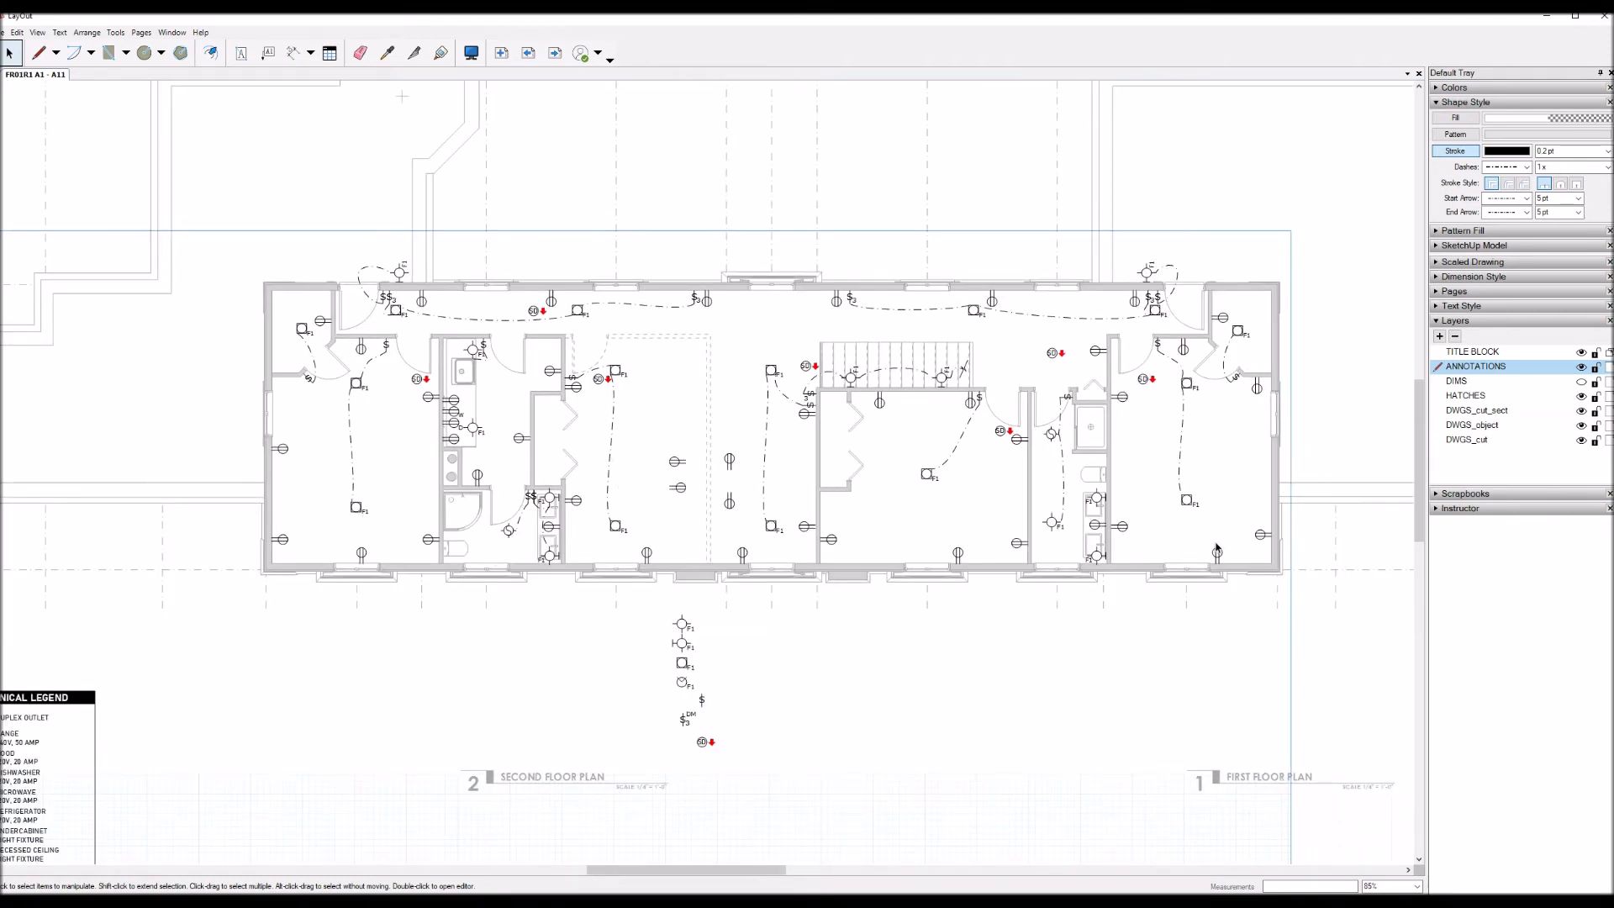
pyautogui.moveTo(665, 764); pyautogui.dragTo(754, 612)
pyautogui.press('Delete')
pyautogui.moveTo(662, 445); pyautogui.dragTo(747, 532)
pyautogui.press('Delete')
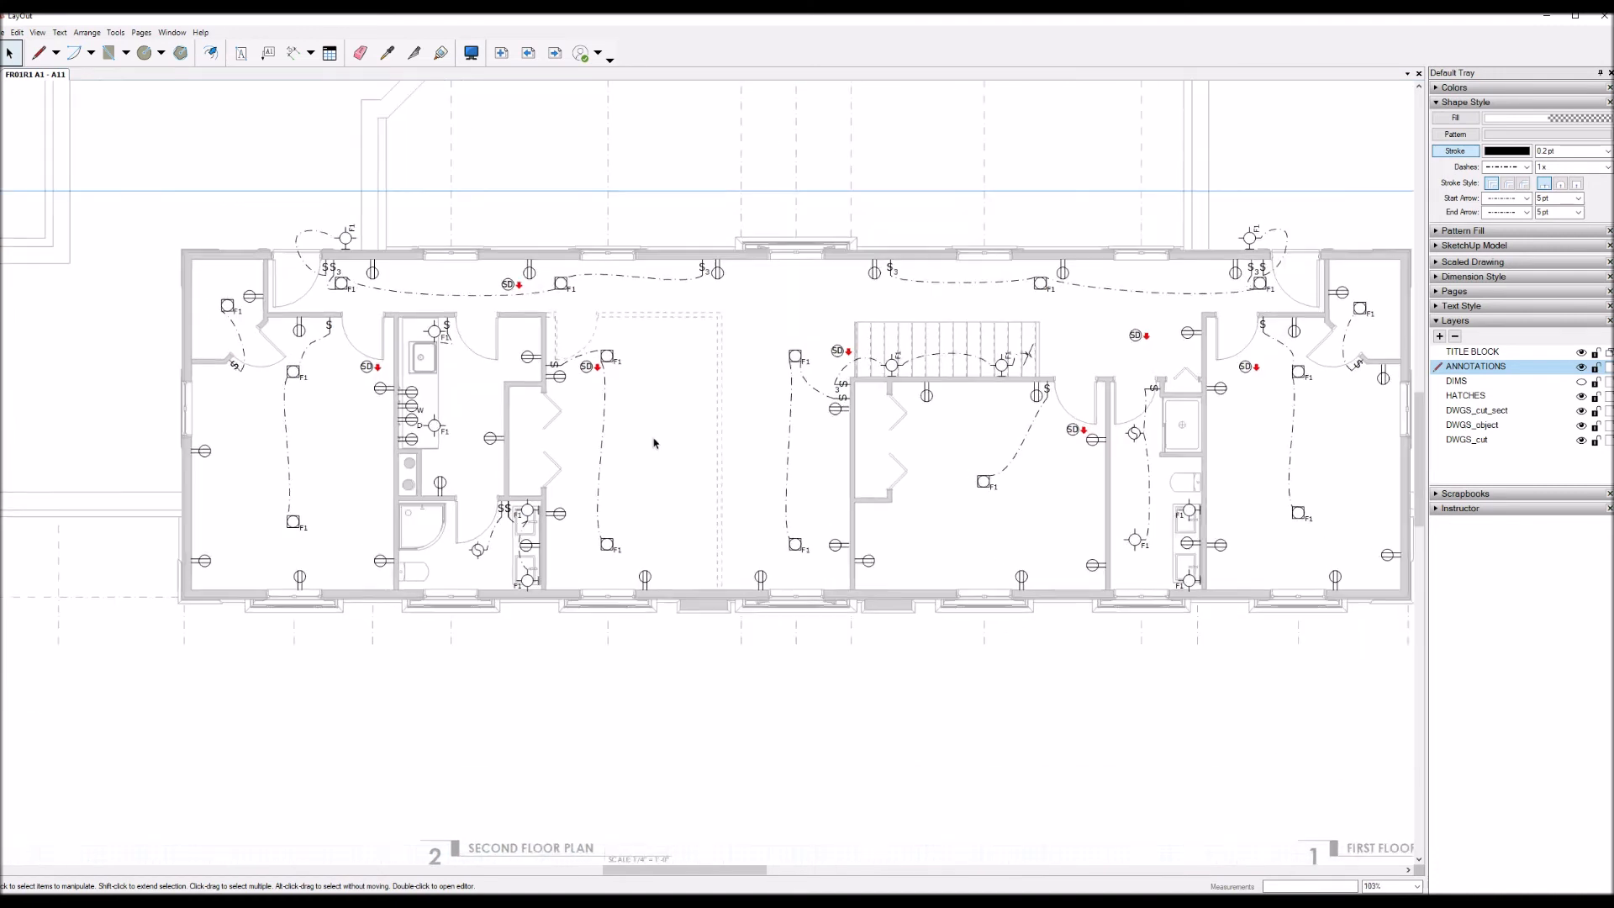
# Step: Copy the outlet beside the stairs onto the large room's dashed centreline, near the middle of the room
pyautogui.scroll(2, 655, 445)
pyautogui.click(855, 406)
pyautogui.press('Left')
pyautogui.press('Left')
pyautogui.press('Left')
pyautogui.press('Left')
pyautogui.press('Left')
pyautogui.press('Left')
pyautogui.press('Left')
pyautogui.press('Left')
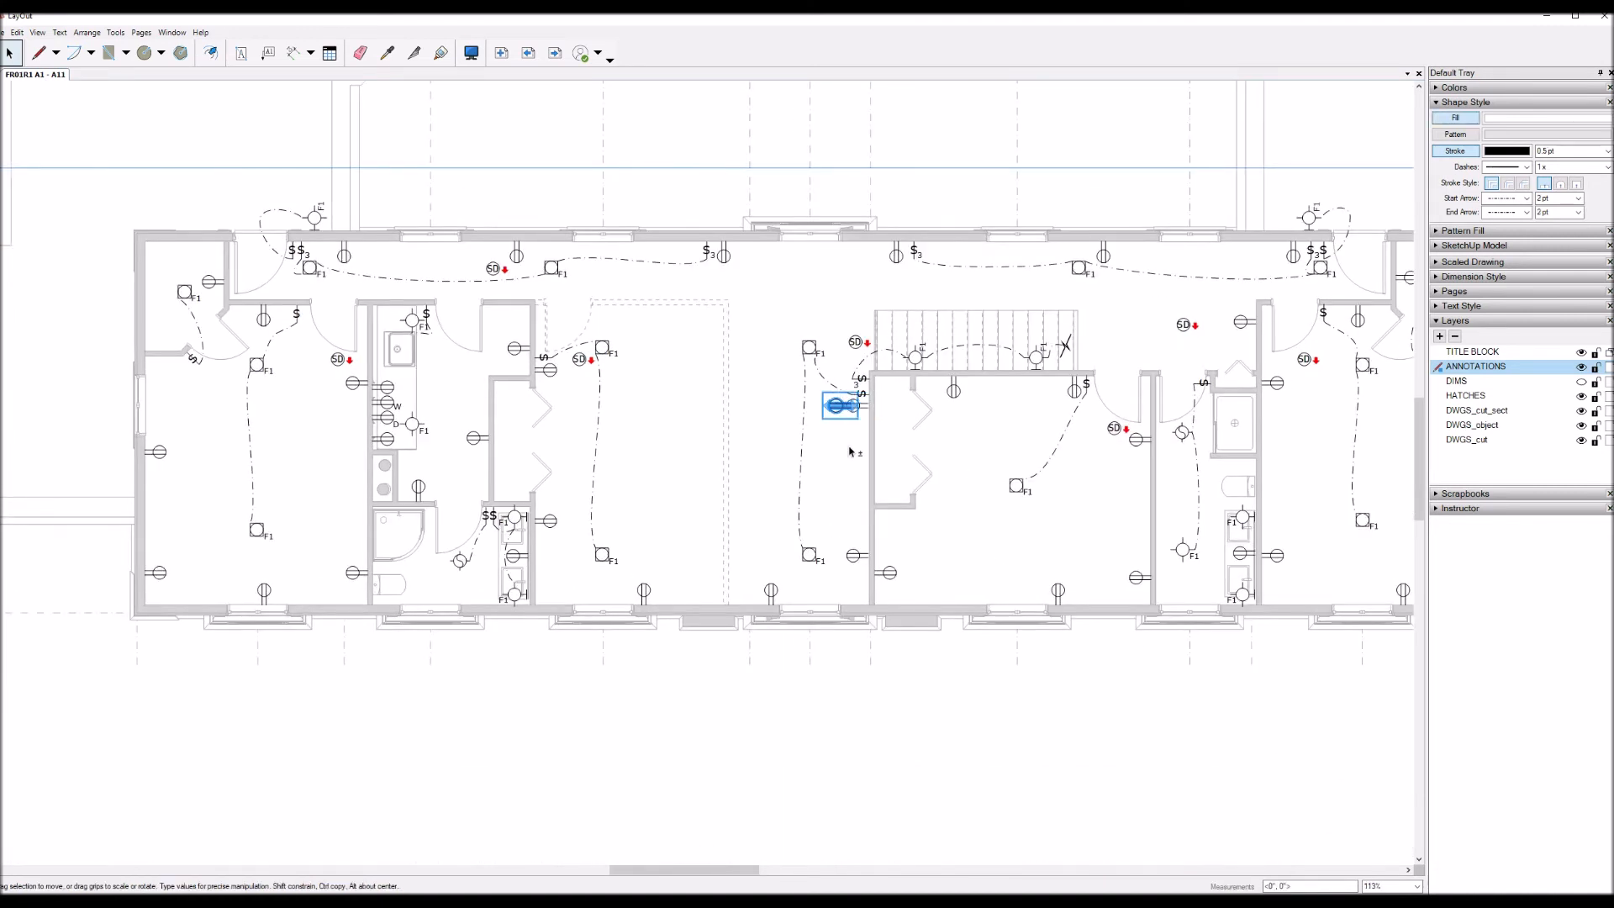
pyautogui.press('Left')
pyautogui.press('Left')
pyautogui.press('Left')
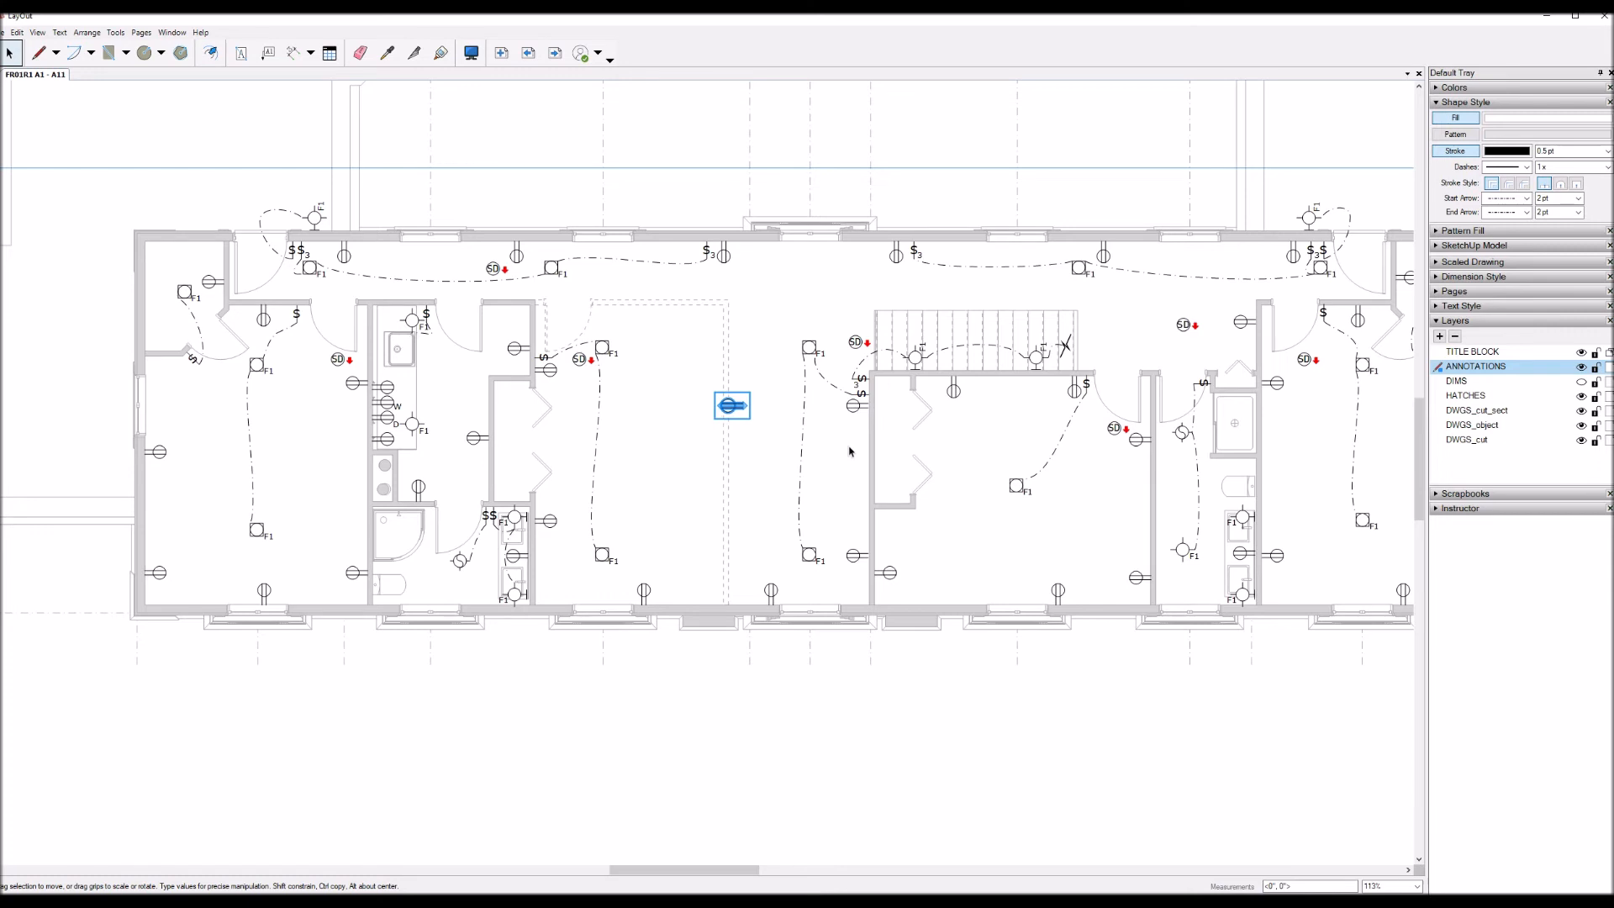
pyautogui.press('Down')
pyautogui.press('Down')
pyautogui.press('Down')
pyautogui.press('Down')
pyautogui.press('Down')
pyautogui.press('Down')
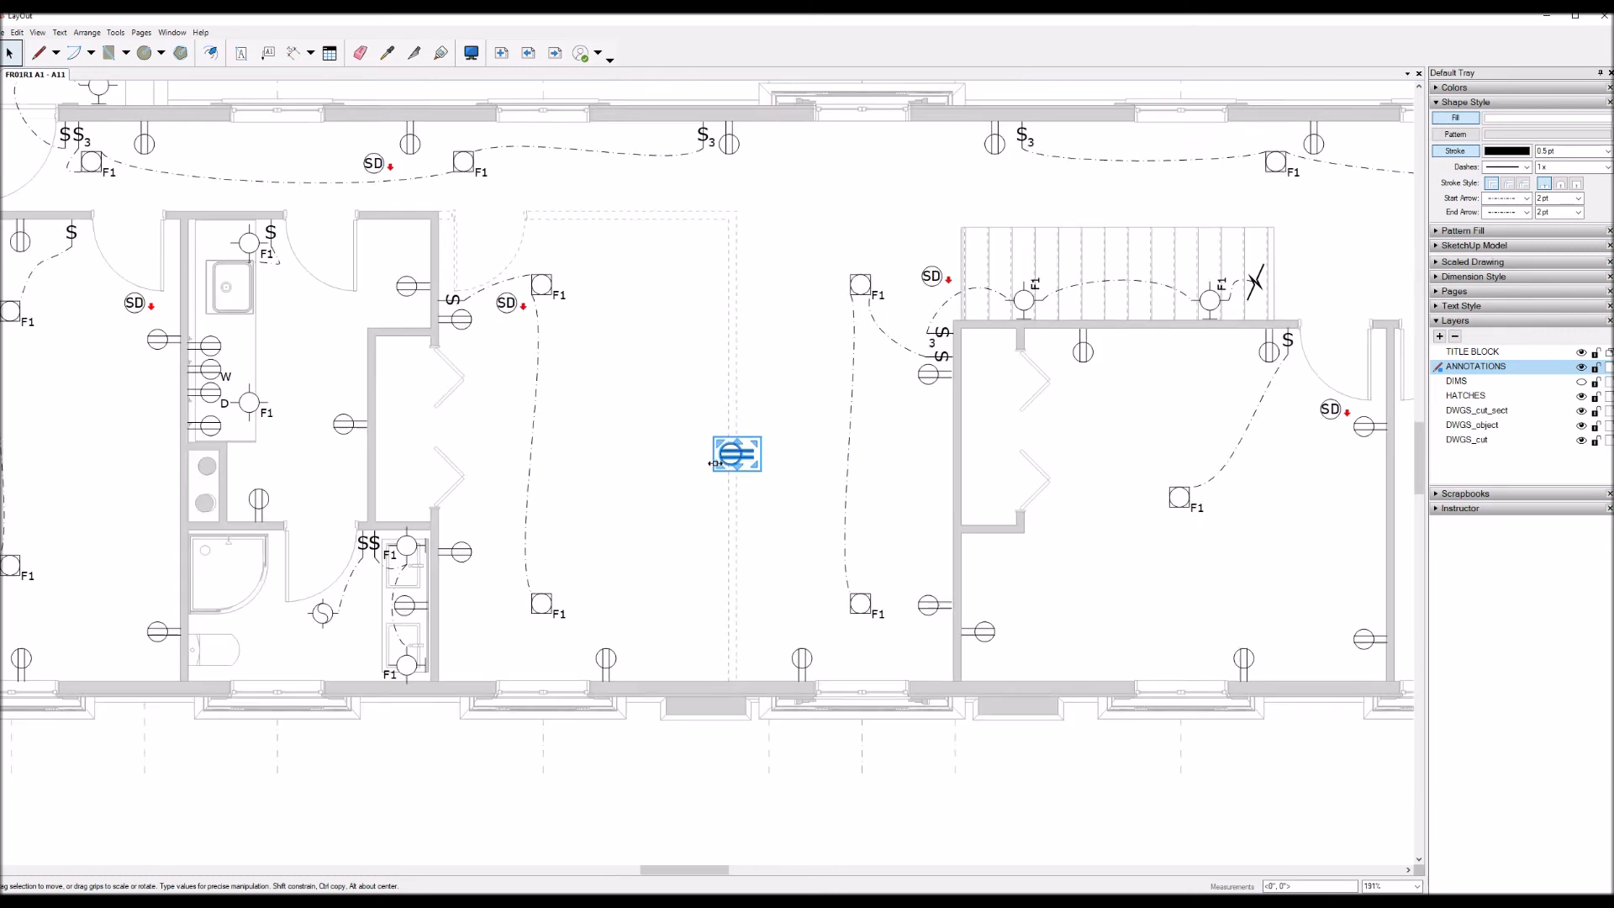
# Step: Inside the copied outlet symbol, shift the two parallel lines left so they pass centrally through the circle
pyautogui.scroll(6, 730, 455)
pyautogui.press('Left')
pyautogui.press('Left')
pyautogui.press('Left')
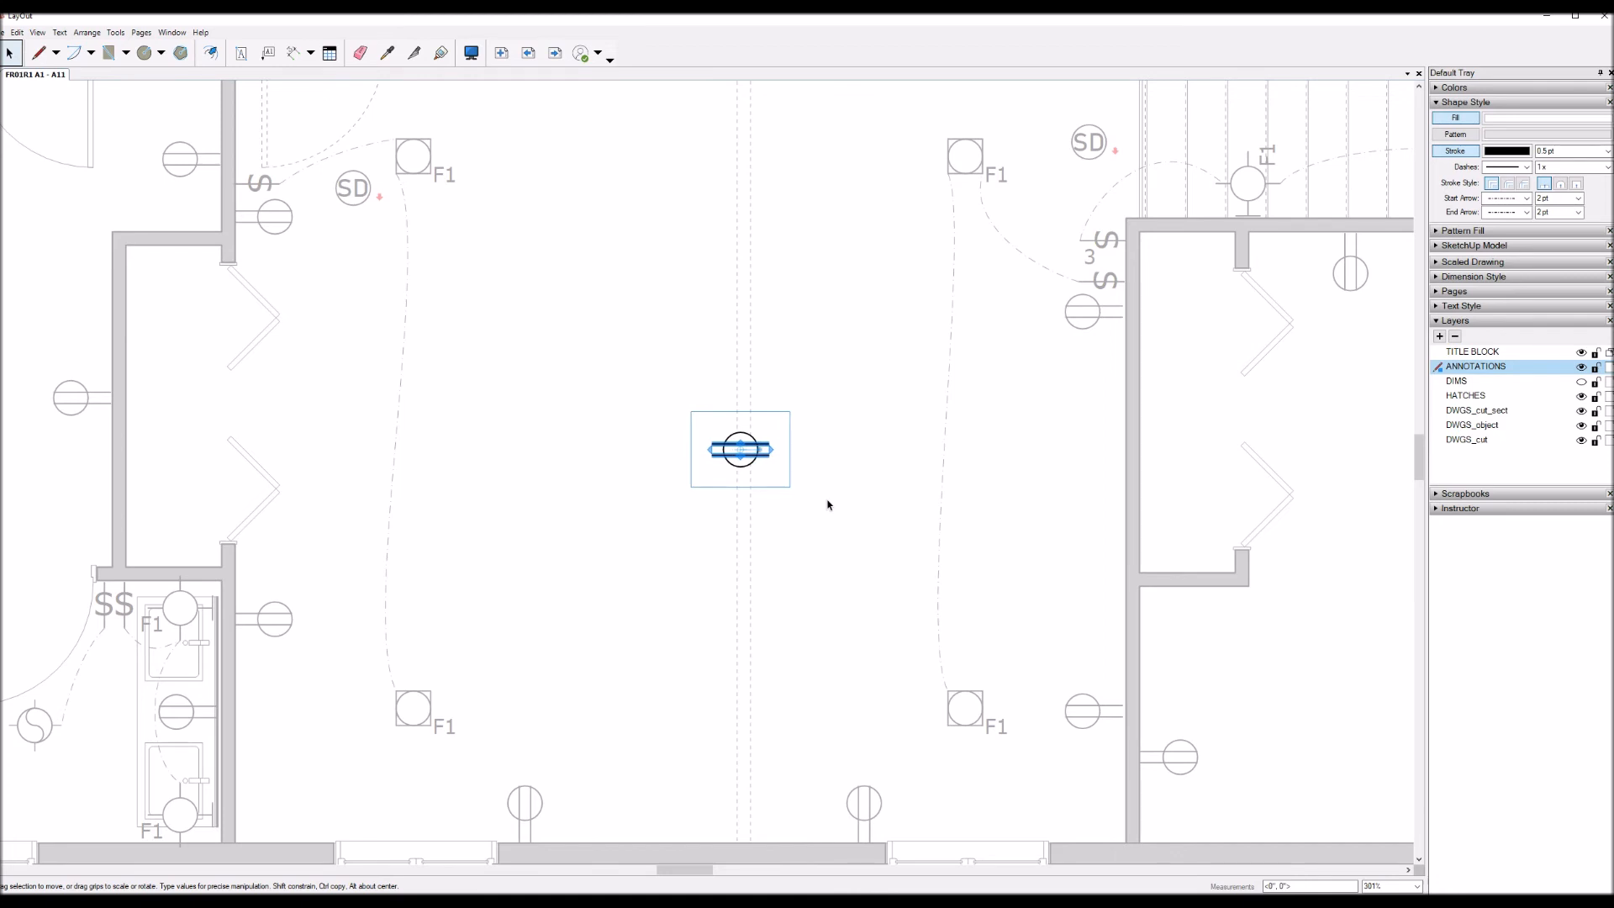
pyautogui.press('Escape')
pyautogui.click(760, 467)
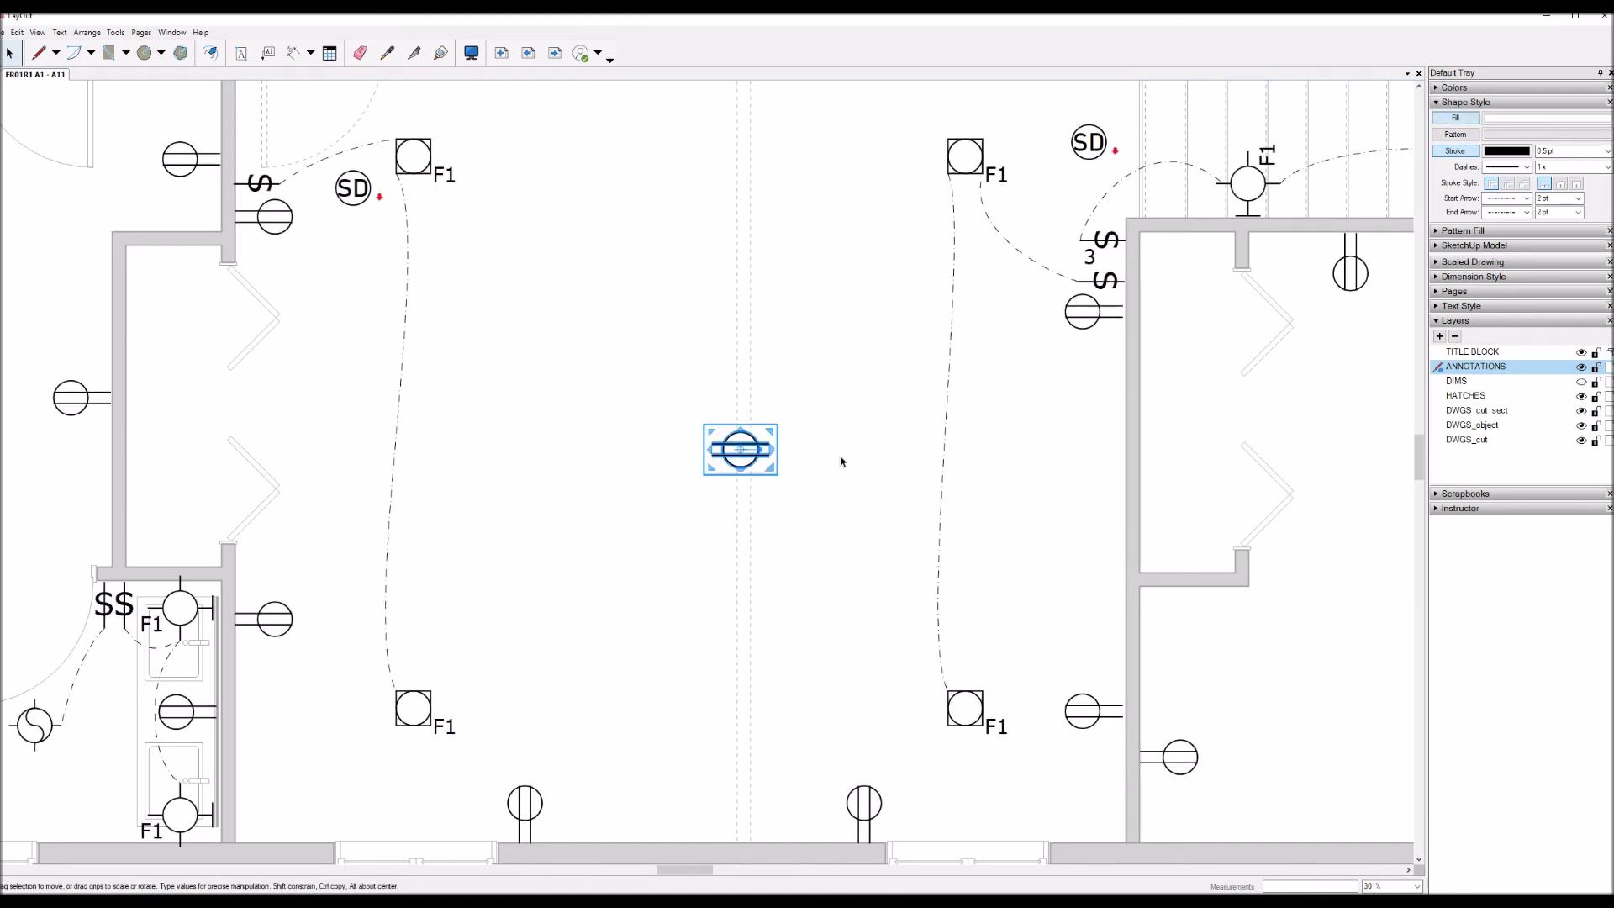
# Step: Copy the floor outlet symbol from the large room to the blank area beside the mechanical legend
pyautogui.scroll(-9, 987, 444)
pyautogui.scroll(-3, 1024, 398)
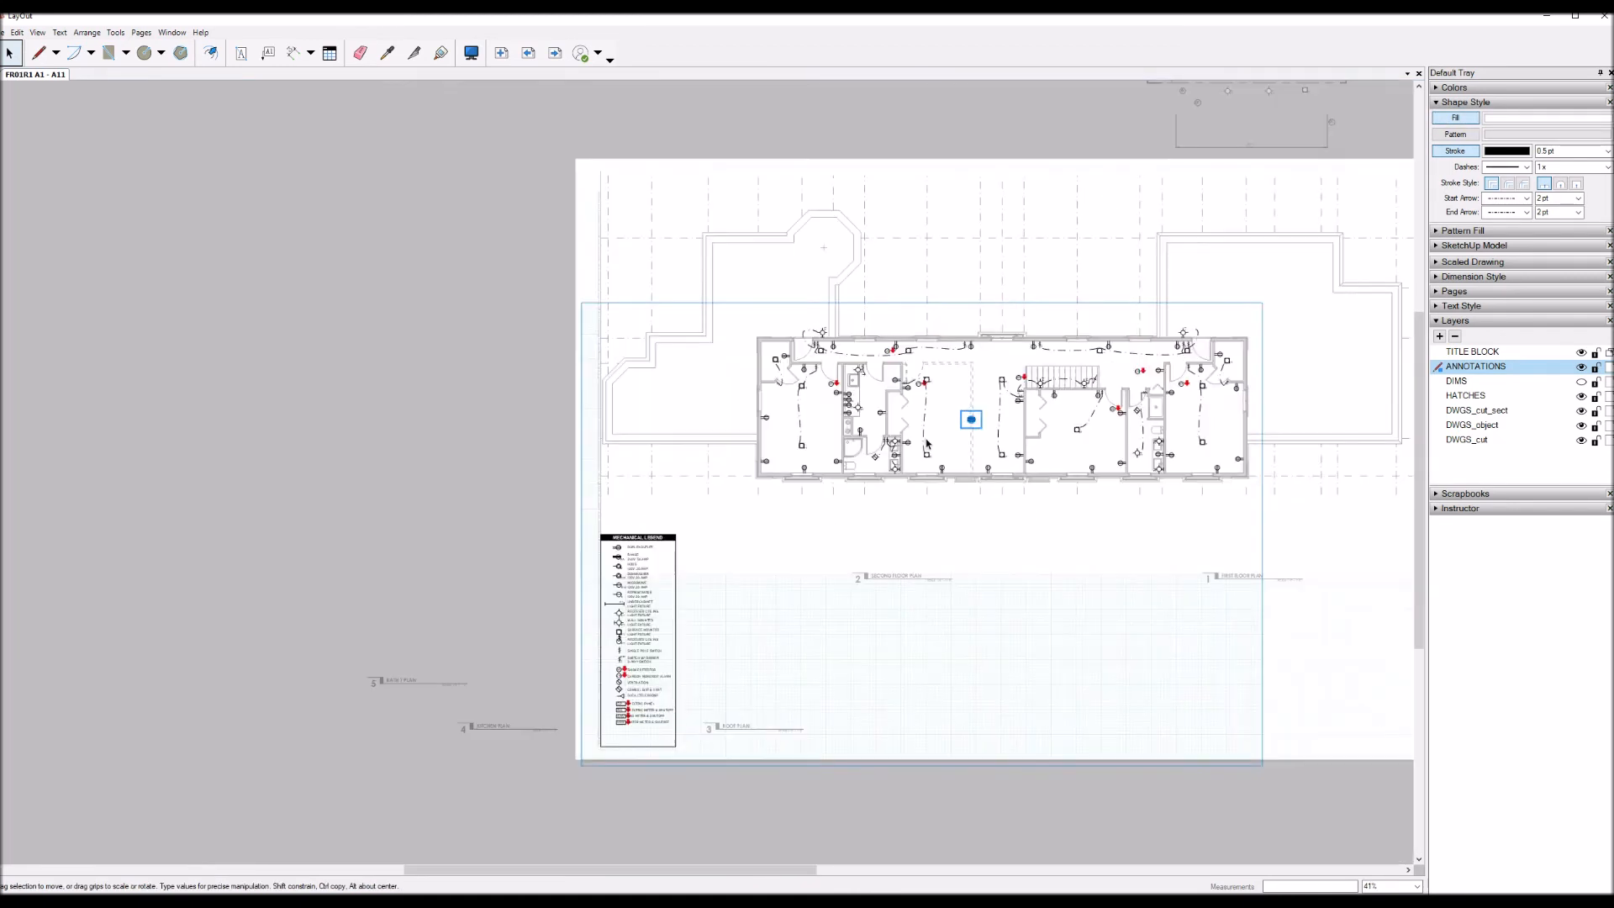
pyautogui.moveTo(971, 418); pyautogui.dragTo(696, 601)
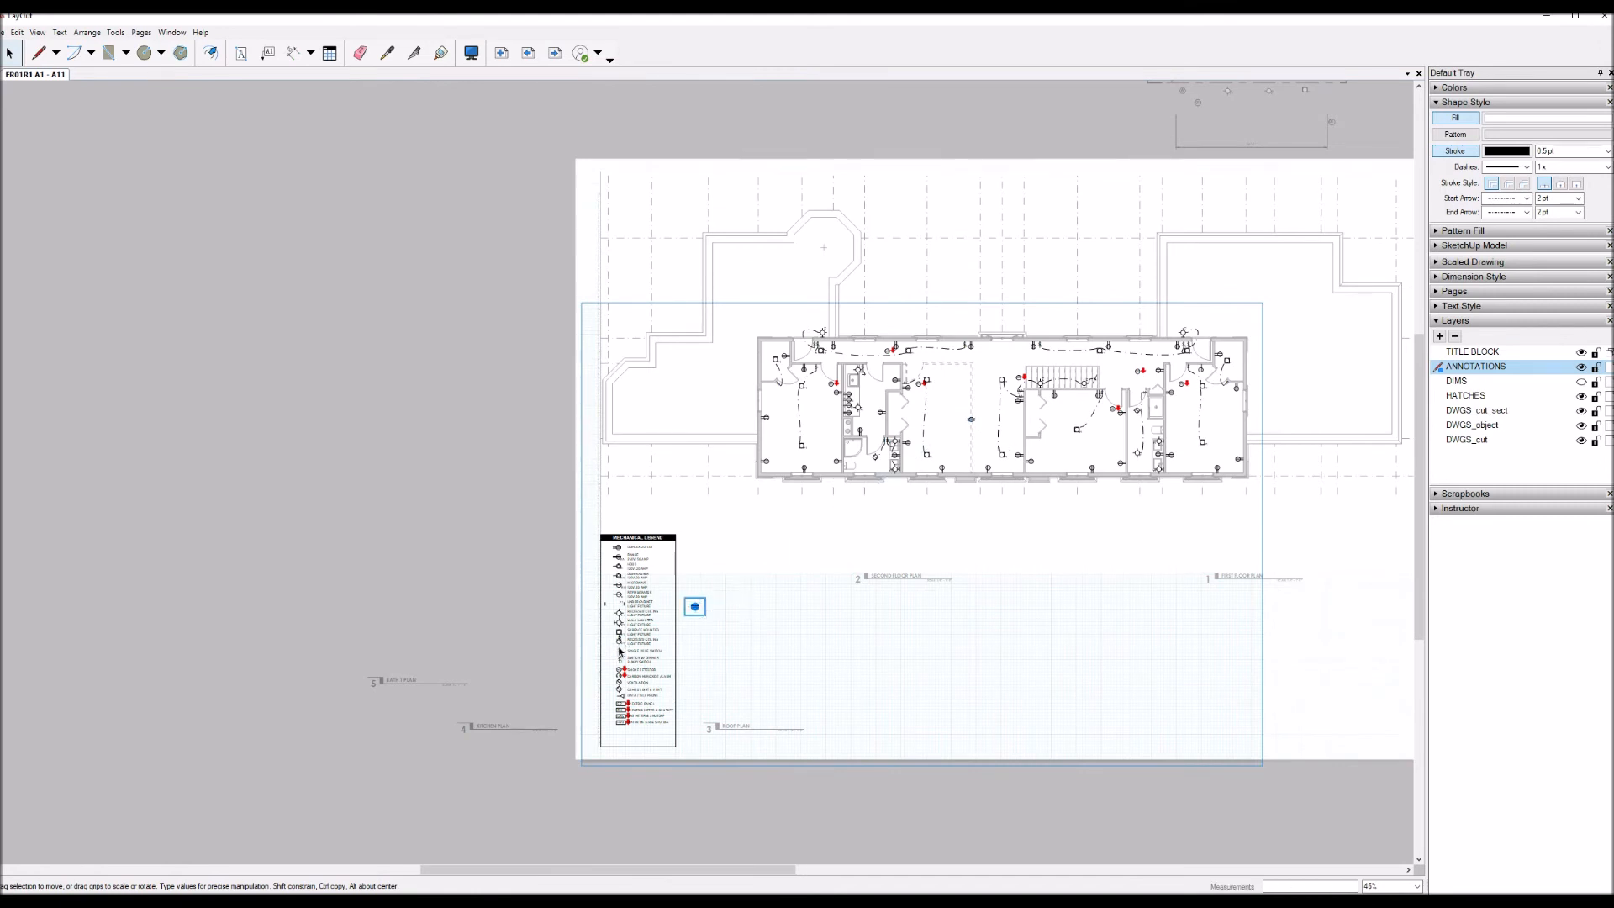
# Step: Move the legend entries from the undercabinet light fixture through the water meter & shutoff down by one row
pyautogui.scroll(5, 655, 620)
pyautogui.moveTo(706, 837); pyautogui.dragTo(643, 508)
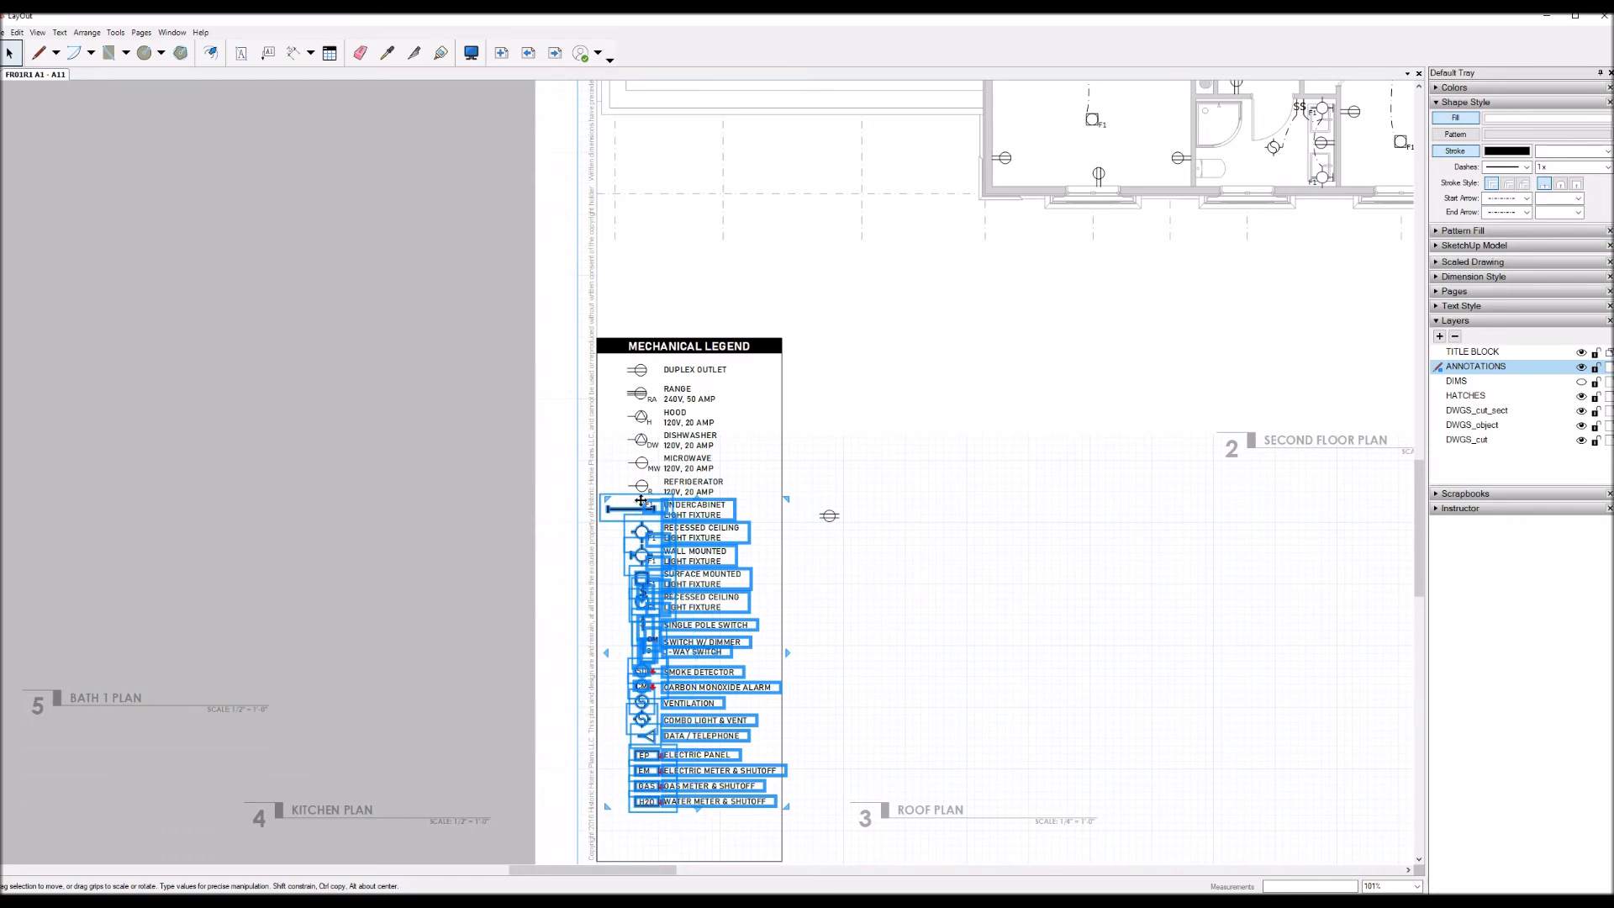
pyautogui.press('Down')
pyautogui.press('Down')
pyautogui.press('Down')
pyautogui.press('Down')
pyautogui.scroll(4, 630, 496)
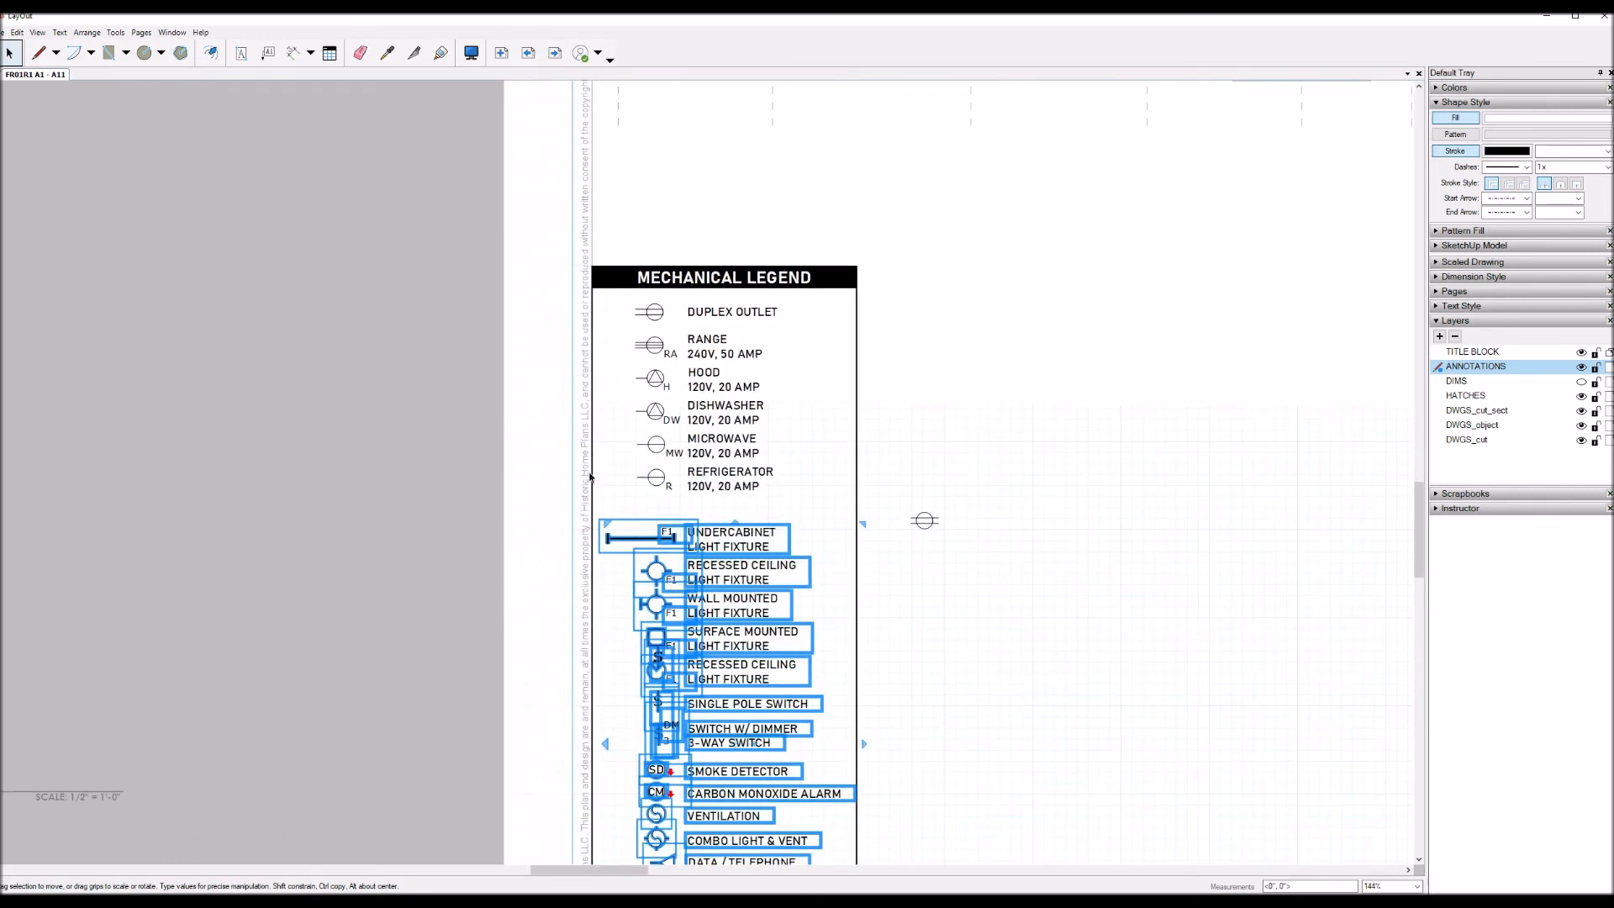
# Step: Move the range, hood, dishwasher, microwave and refrigerator legend entries down to open a row below the duplex outlet
pyautogui.click(785, 488)
pyautogui.moveTo(763, 526); pyautogui.dragTo(687, 313)
pyautogui.press('Down')
pyautogui.press('Down')
pyautogui.press('Down')
pyautogui.press('Down')
# Step: Place the floor outlet symbol in the empty legend row, aligned below the duplex outlet symbol
pyautogui.moveTo(1024, 536); pyautogui.dragTo(674, 300)
pyautogui.scroll(3, 663, 263)
pyautogui.press('Down')
pyautogui.press('Left')
# Step: Copy the DUPLEX OUTLET label straight down beside the floor outlet symbol in the legend
pyautogui.click(790, 269)
pyautogui.hotkey('ctrl', 'shift', 'Down')
pyautogui.hotkey('shift', 'Down')
pyautogui.hotkey('shift', 'Up')
pyautogui.press('Down')
pyautogui.press('Down')
pyautogui.press('Down')
pyautogui.press('Down')
# Step: Change the copied legend label to FLOOR DUPLEX OUTLET
pyautogui.doubleClick(770, 334)
pyautogui.click(768, 333)
pyautogui.write('FIo')
pyautogui.press('BackSpace')
pyautogui.press('BackSpace')
pyautogui.write('LORR')
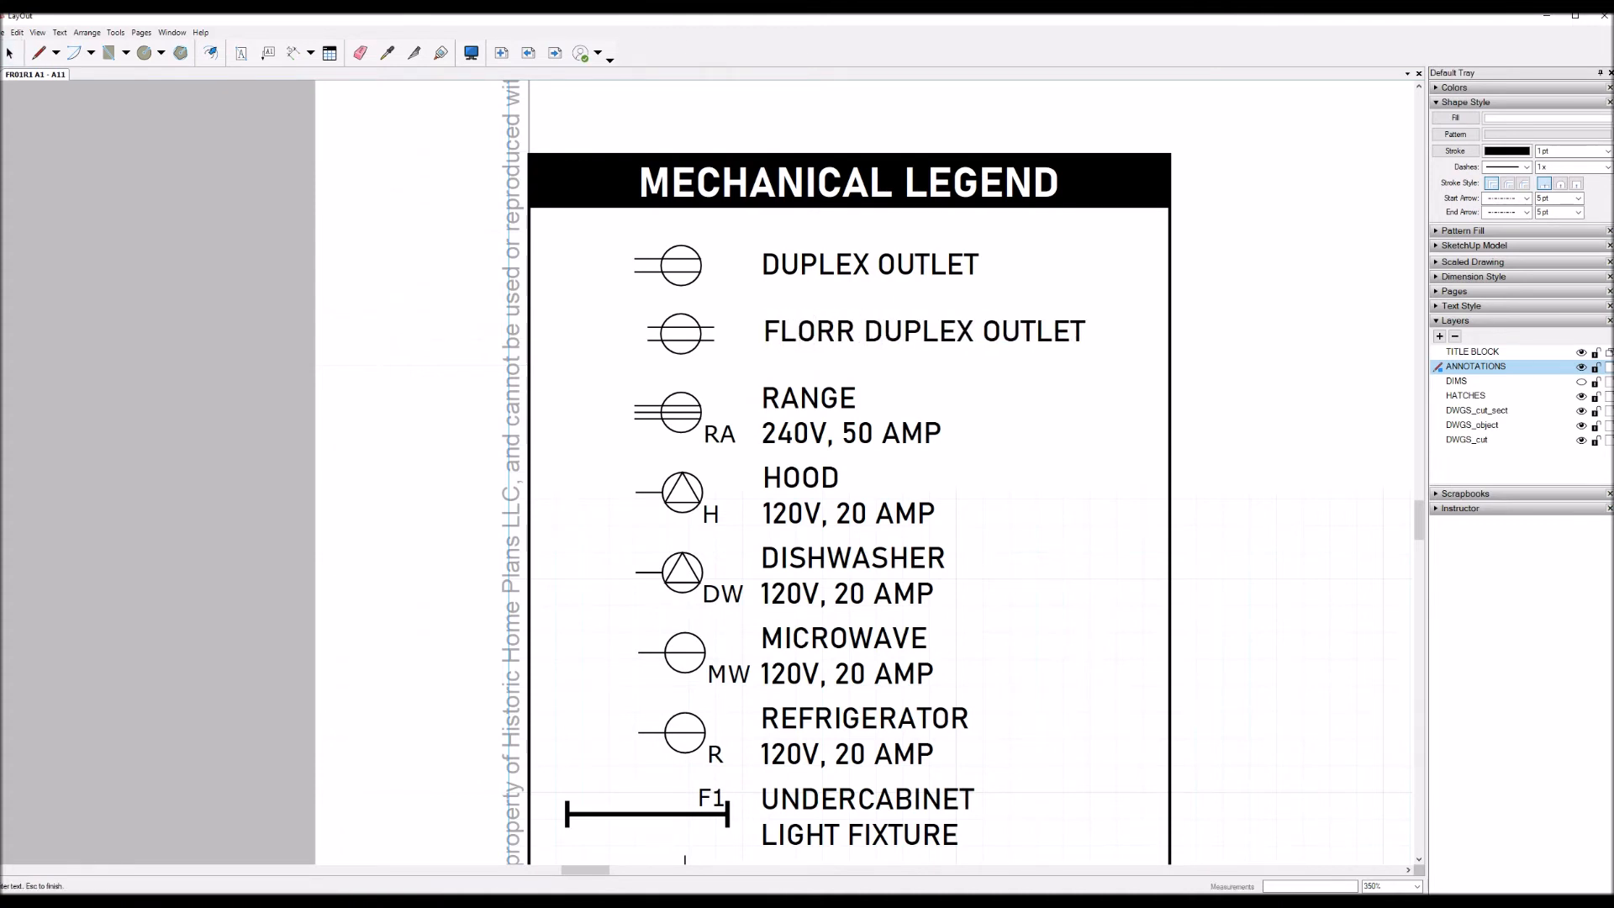
pyautogui.hotkey('shift', 'Left')
pyautogui.write('O')
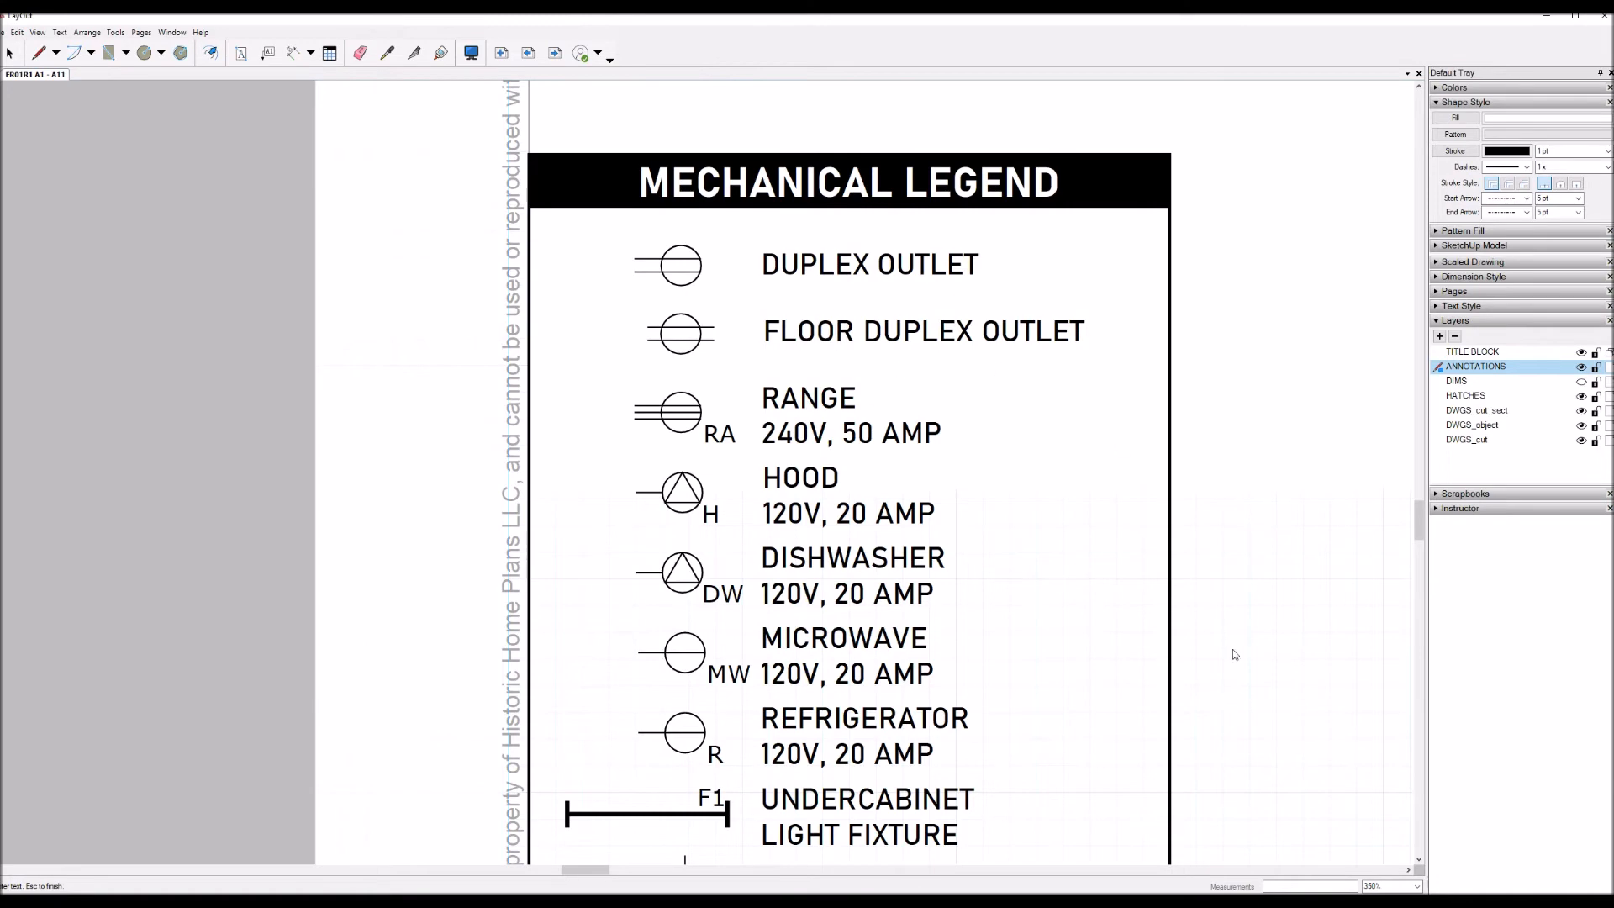
pyautogui.click(1232, 654)
pyautogui.click(619, 447)
pyautogui.scroll(-4, 509, 333)
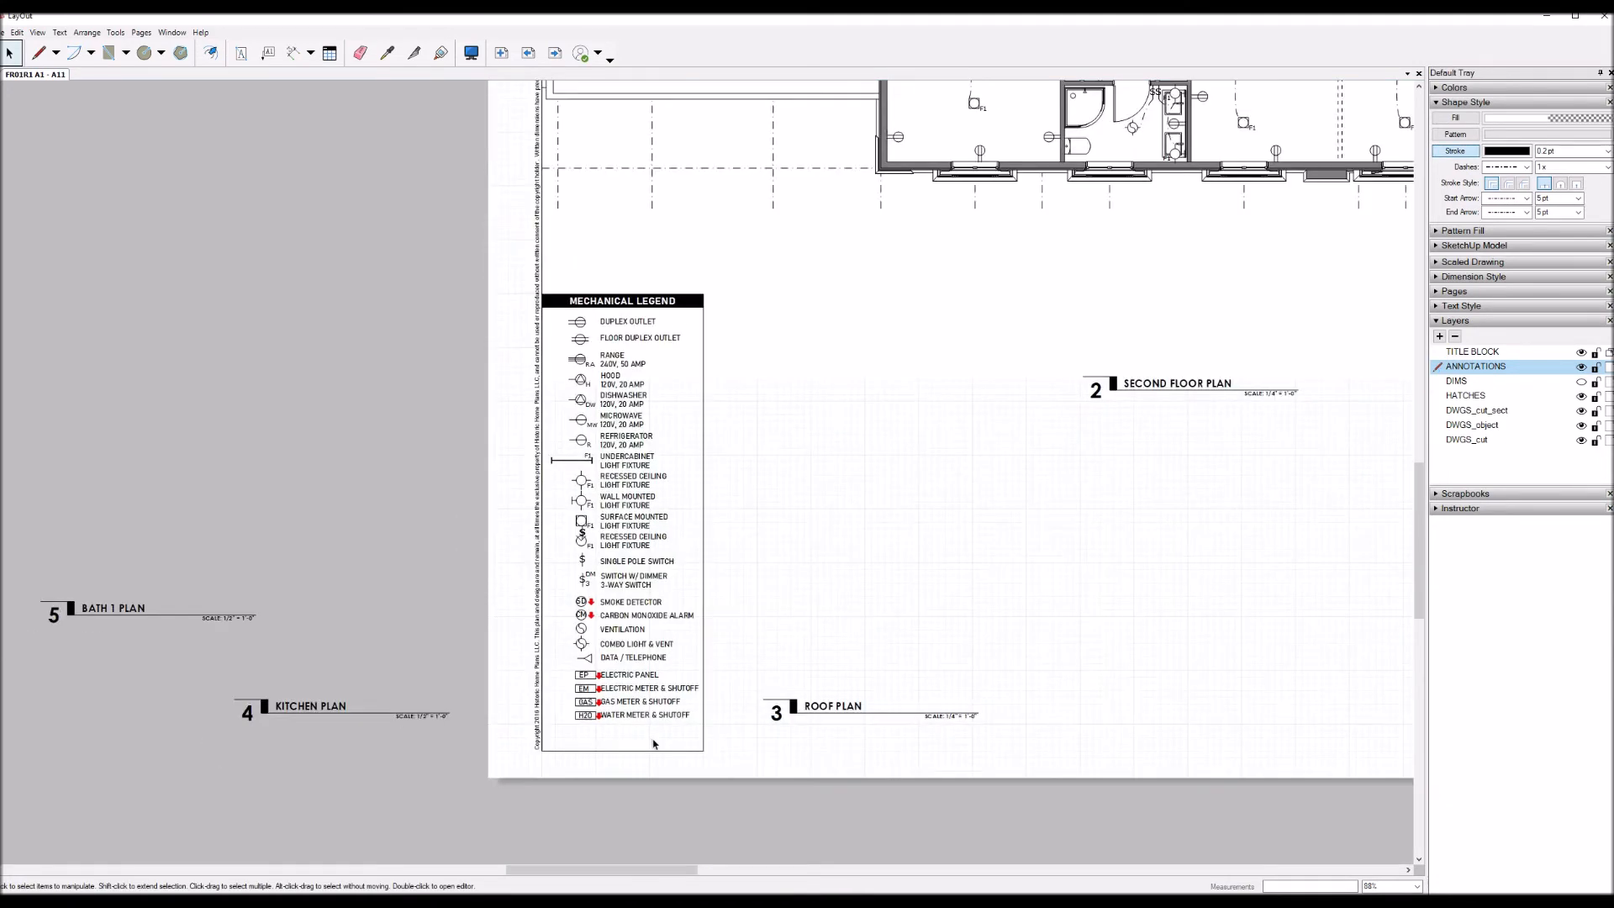
pyautogui.click(634, 667)
pyautogui.doubleClick(634, 667)
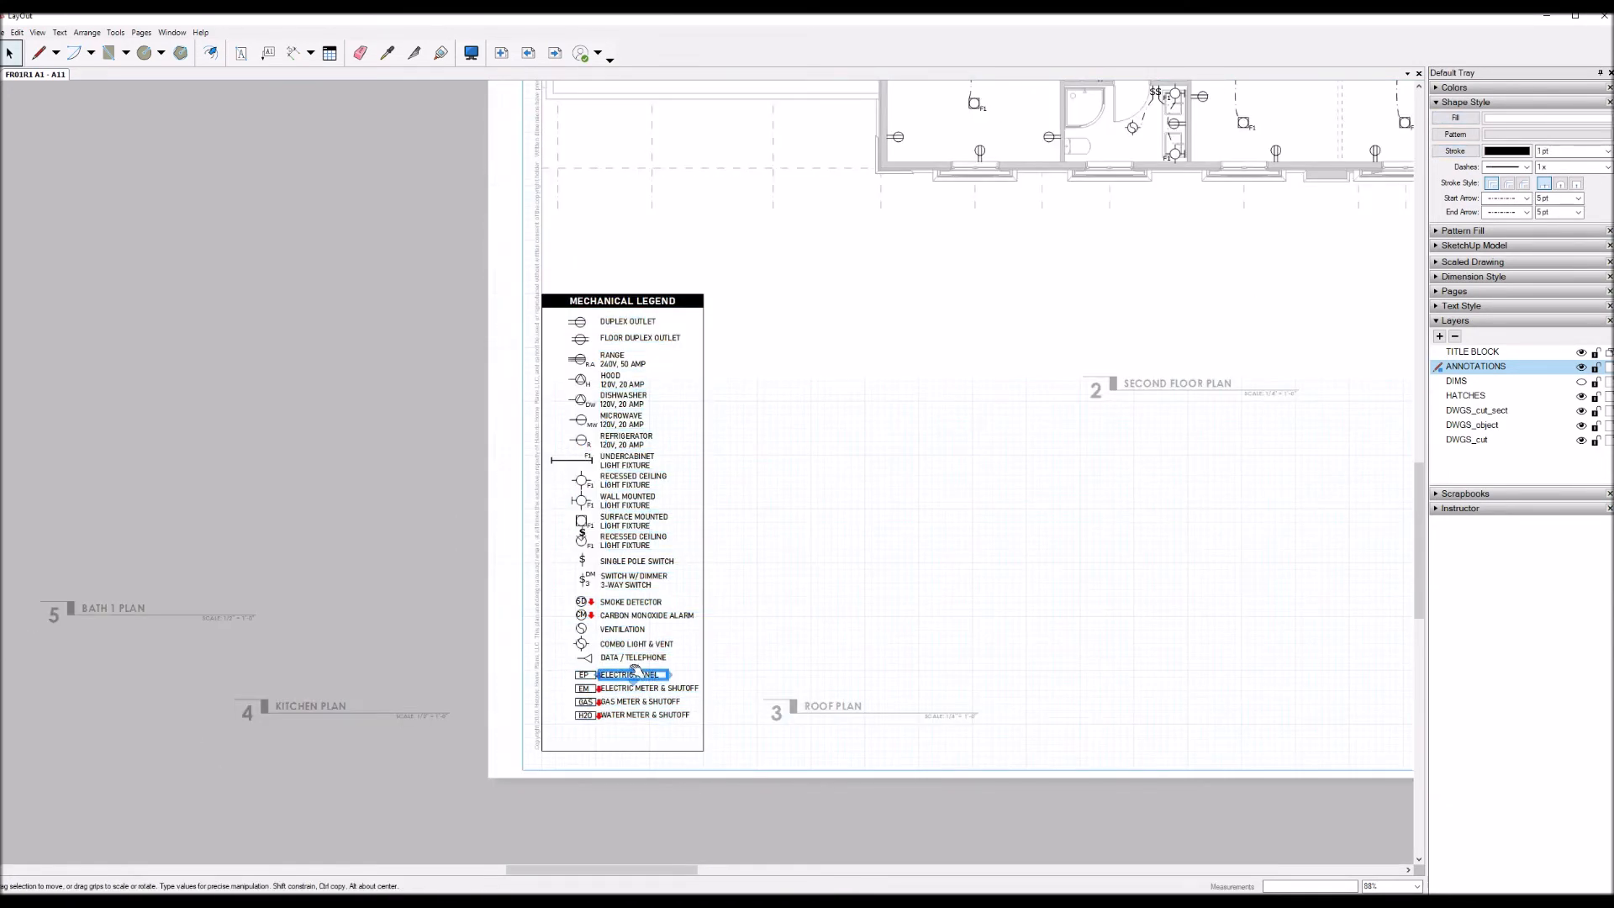
pyautogui.moveTo(553, 659); pyautogui.dragTo(767, 267)
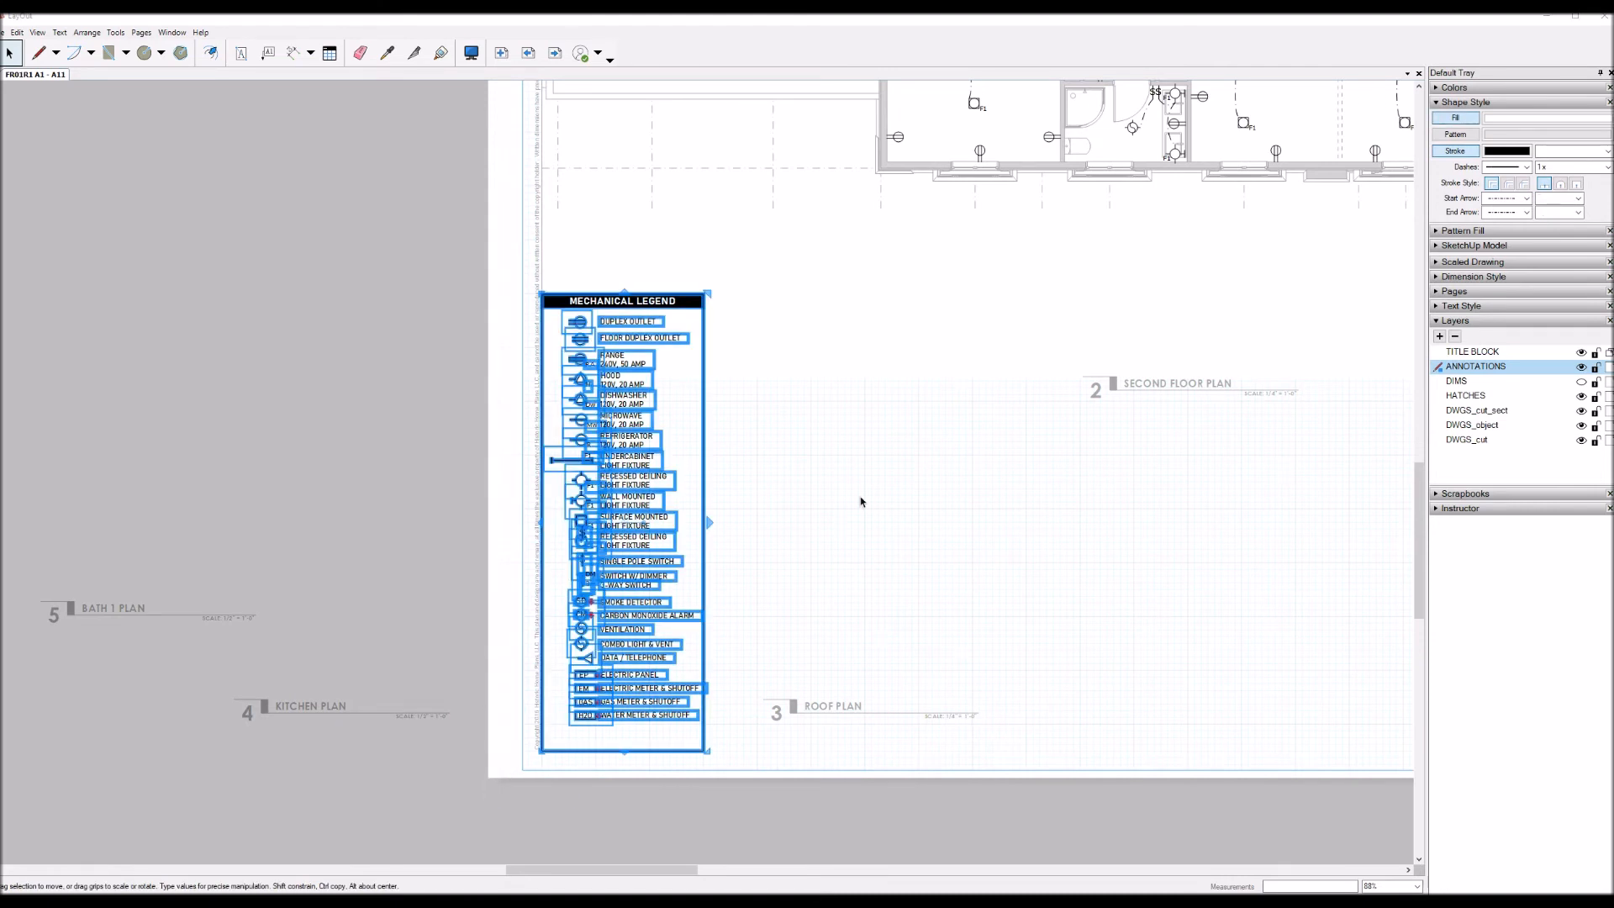
pyautogui.click(708, 612)
pyautogui.moveTo(543, 750); pyautogui.dragTo(652, 472)
pyautogui.hotkey('ctrl', 'z')
pyautogui.moveTo(513, 784); pyautogui.dragTo(717, 270)
pyautogui.rightClick(646, 465)
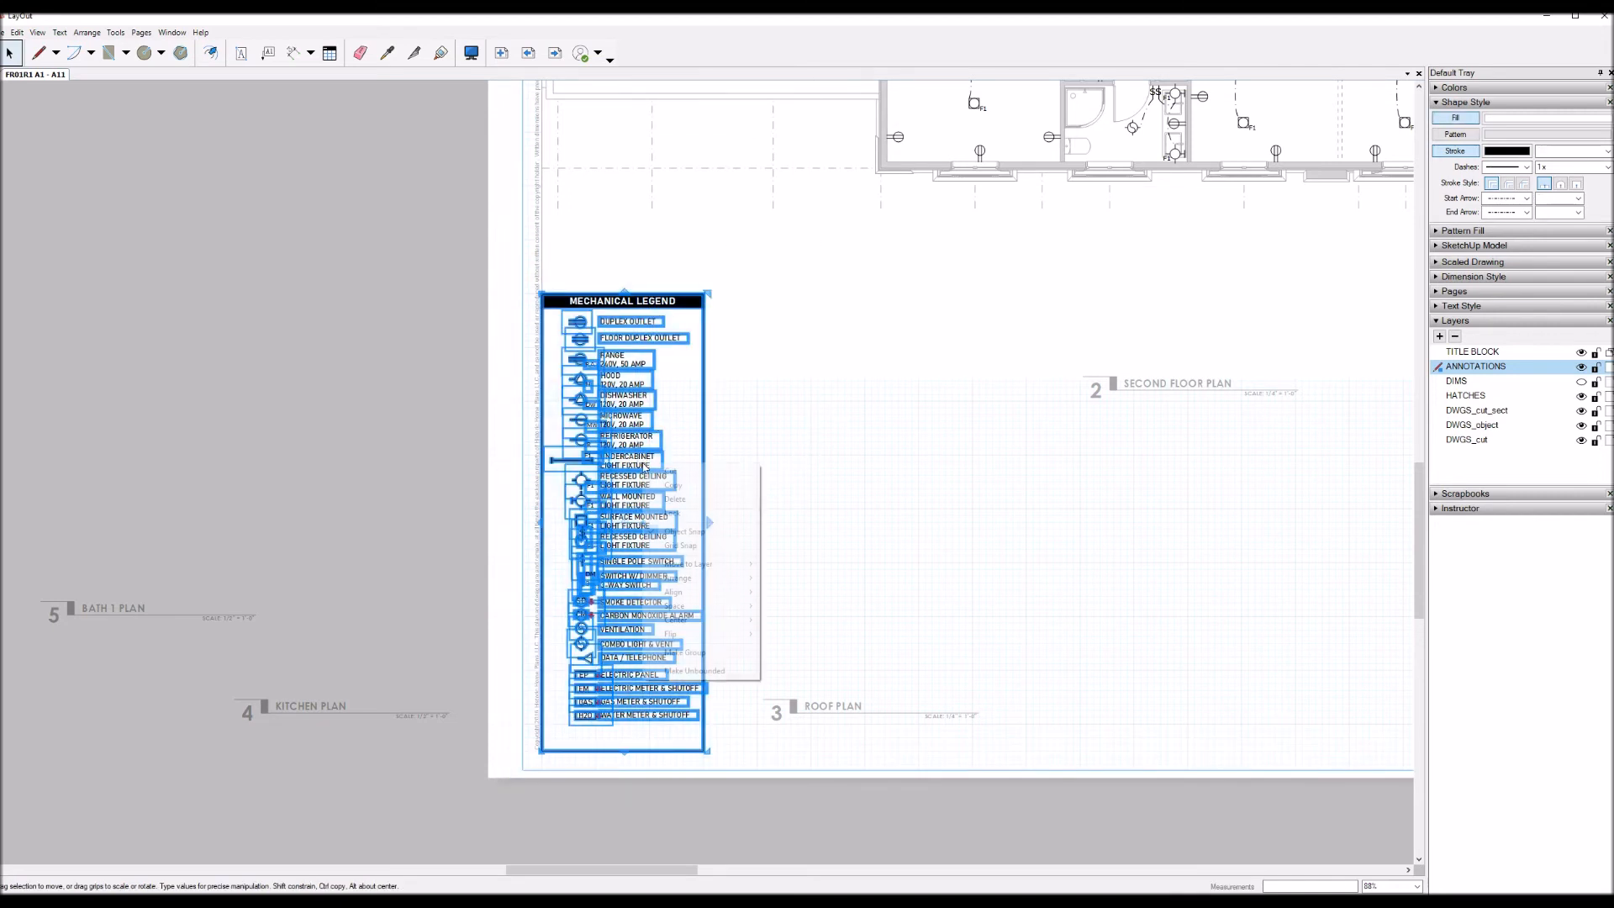
pyautogui.click(778, 445)
# Step: Select the whole mechanical legend with its frame and shift it slightly right, clear of the sheet's vertical copyright text
pyautogui.moveTo(494, 793); pyautogui.dragTo(712, 278)
pyautogui.hotkey('shift', 'Right')
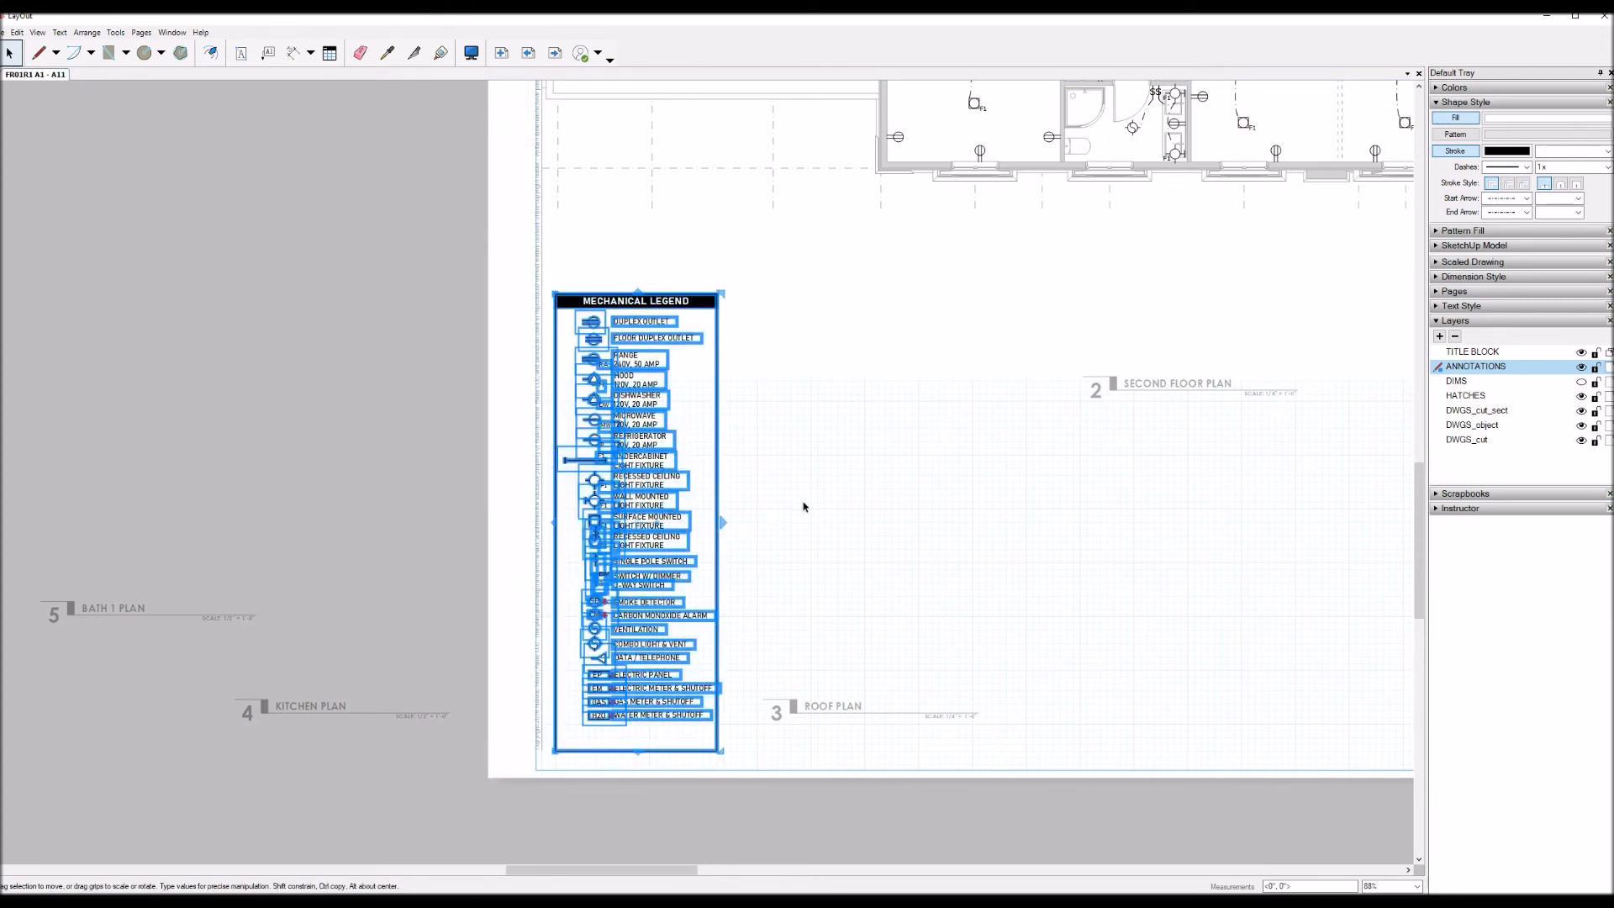
pyautogui.click(782, 543)
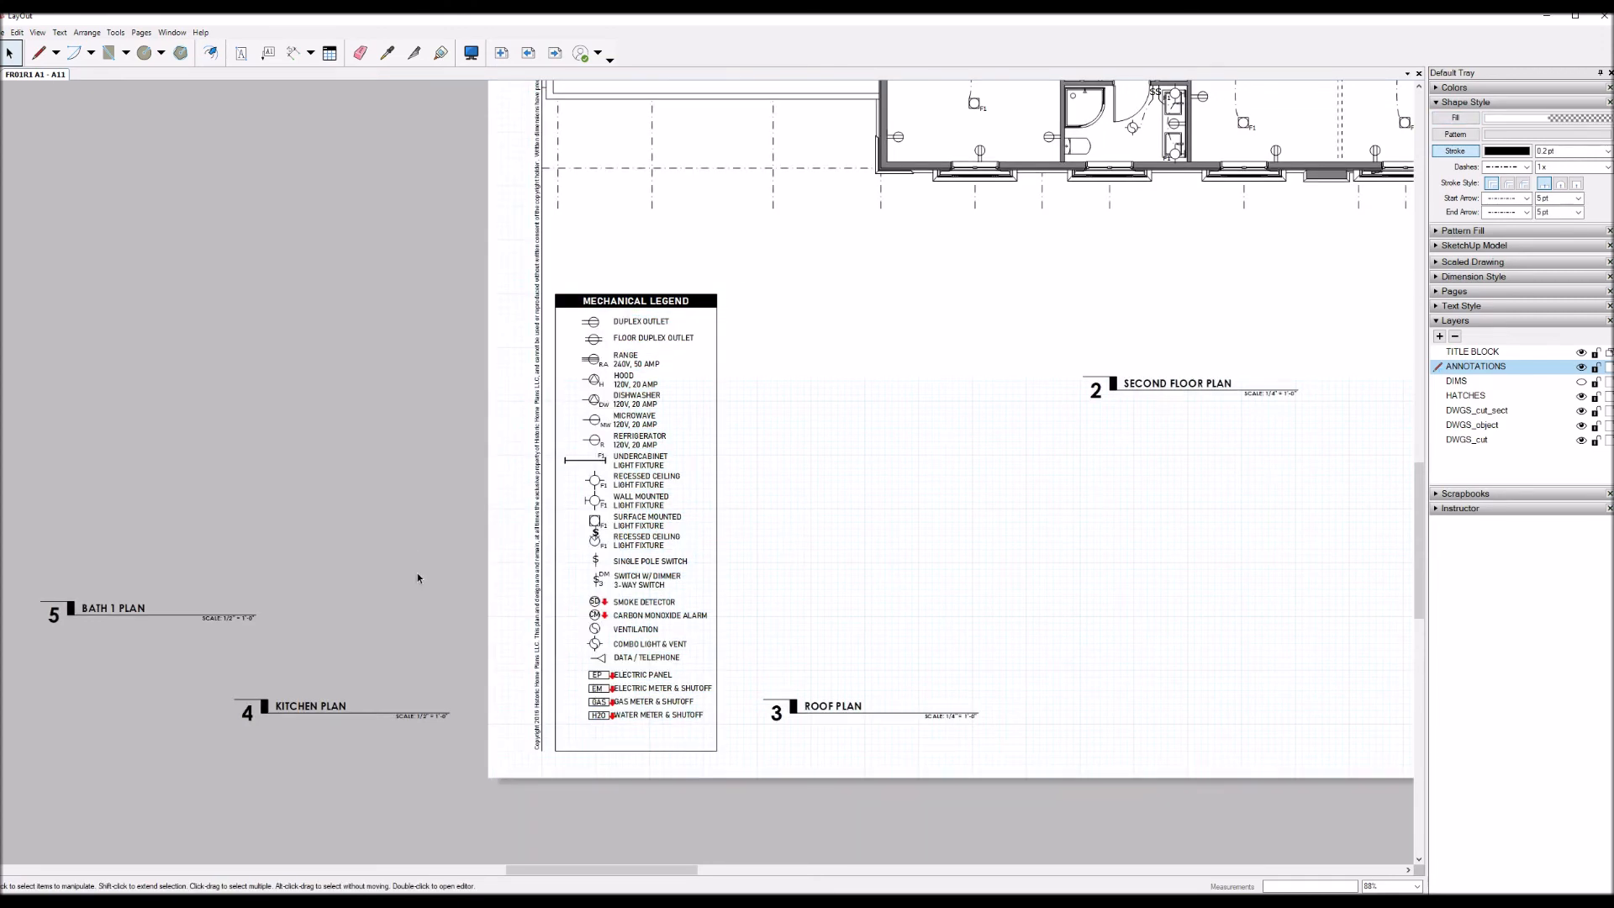
# Step: Move the SECOND FLOOR PLAN title right and up so it sits centred beneath the floor plan
pyautogui.scroll(-5, 411, 553)
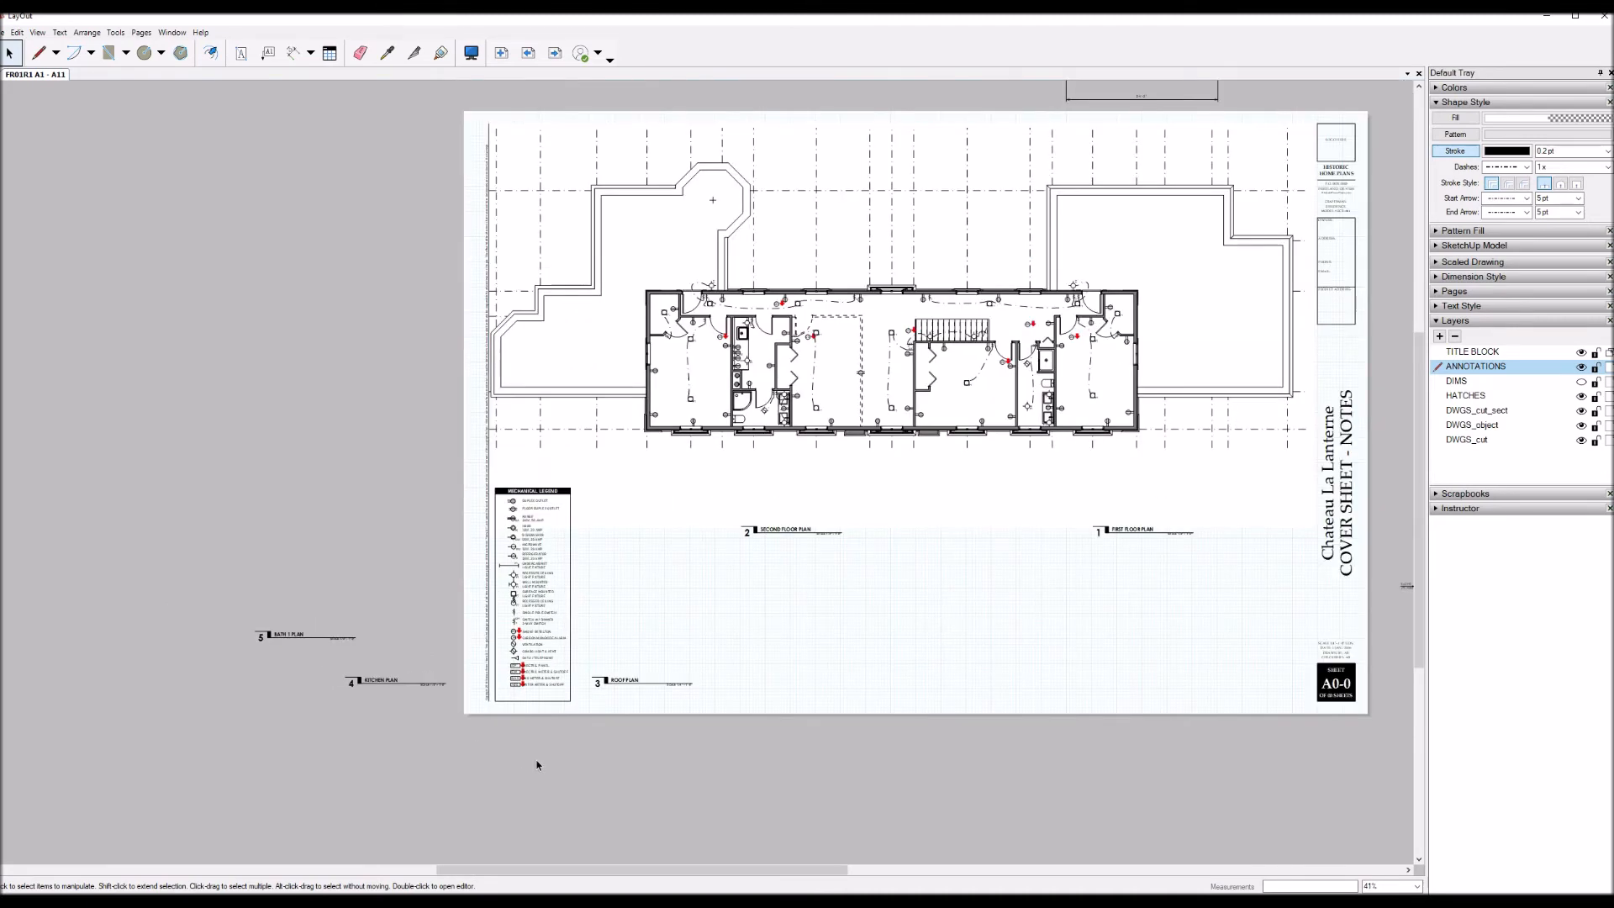
pyautogui.click(796, 531)
pyautogui.press('Right')
pyautogui.press('Right')
pyautogui.press('Right')
pyautogui.press('Right')
pyautogui.press('Right')
pyautogui.press('Right')
pyautogui.press('Right')
pyautogui.press('Right')
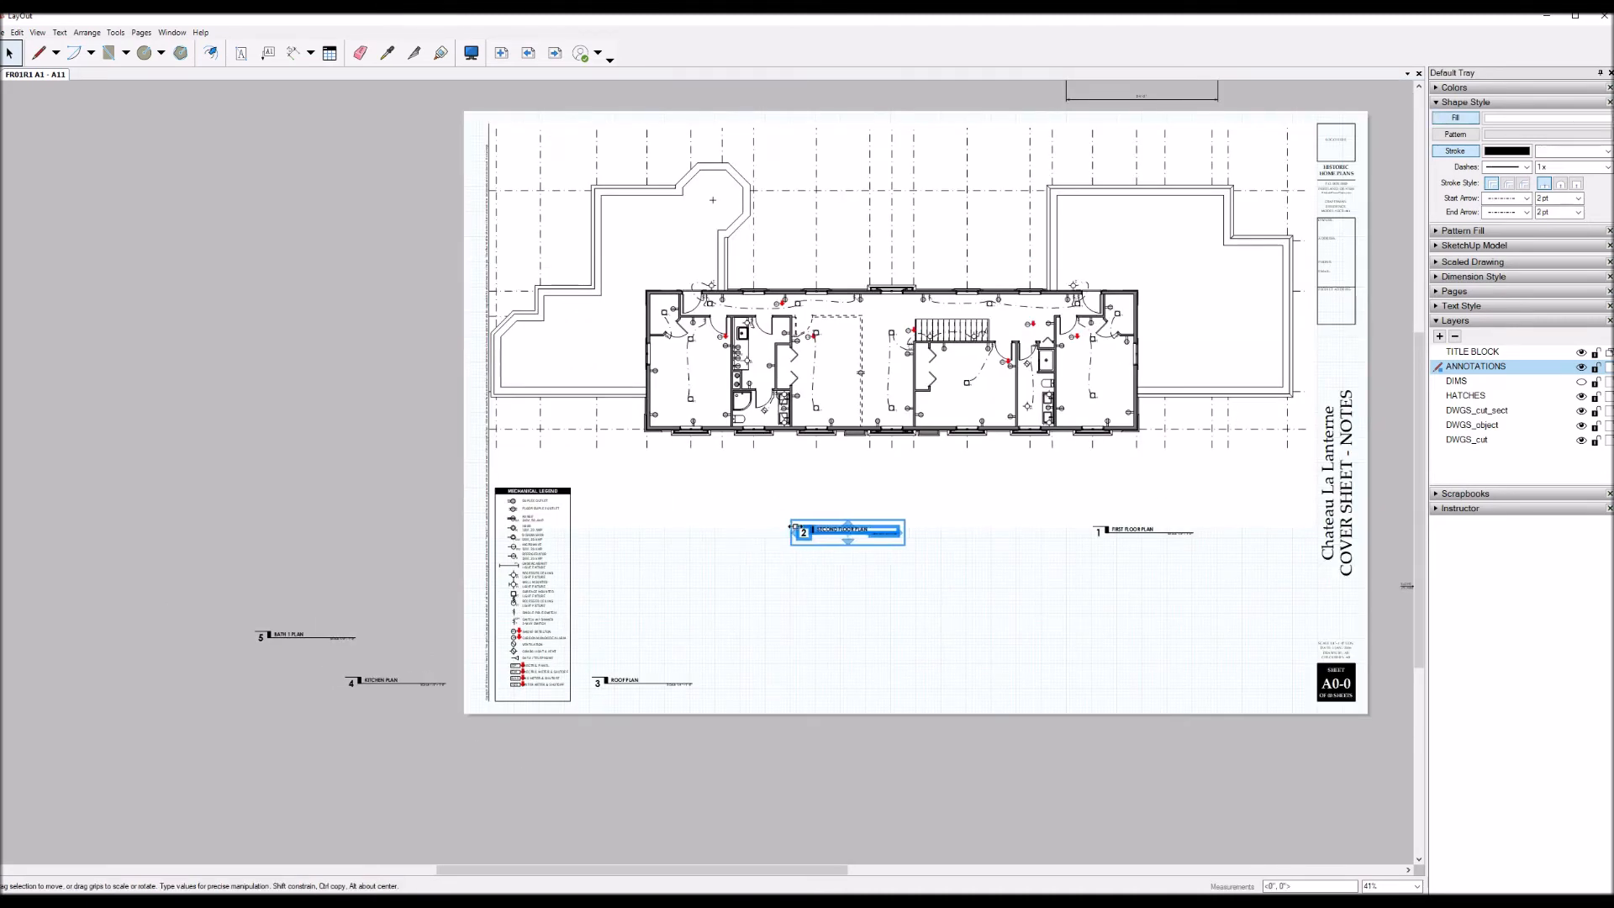
pyautogui.press('Up')
pyautogui.press('Up')
pyautogui.press('Up')
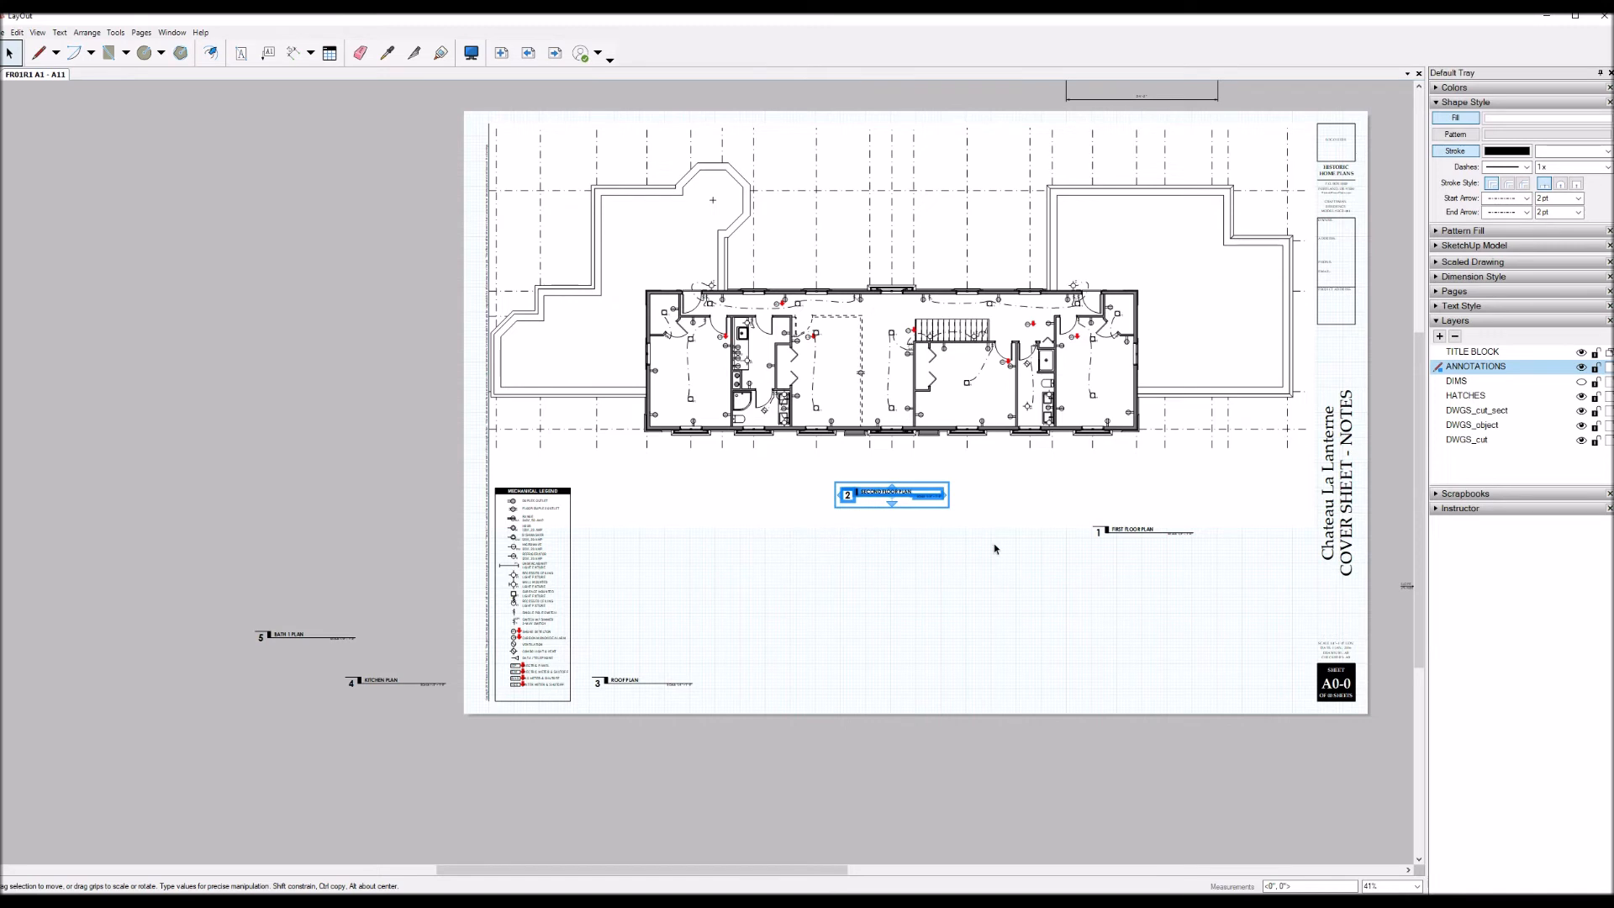
# Step: Delete the leftover FIRST FLOOR PLAN title from the second floor plan sheet
pyautogui.click(1109, 535)
pyautogui.press('Delete')
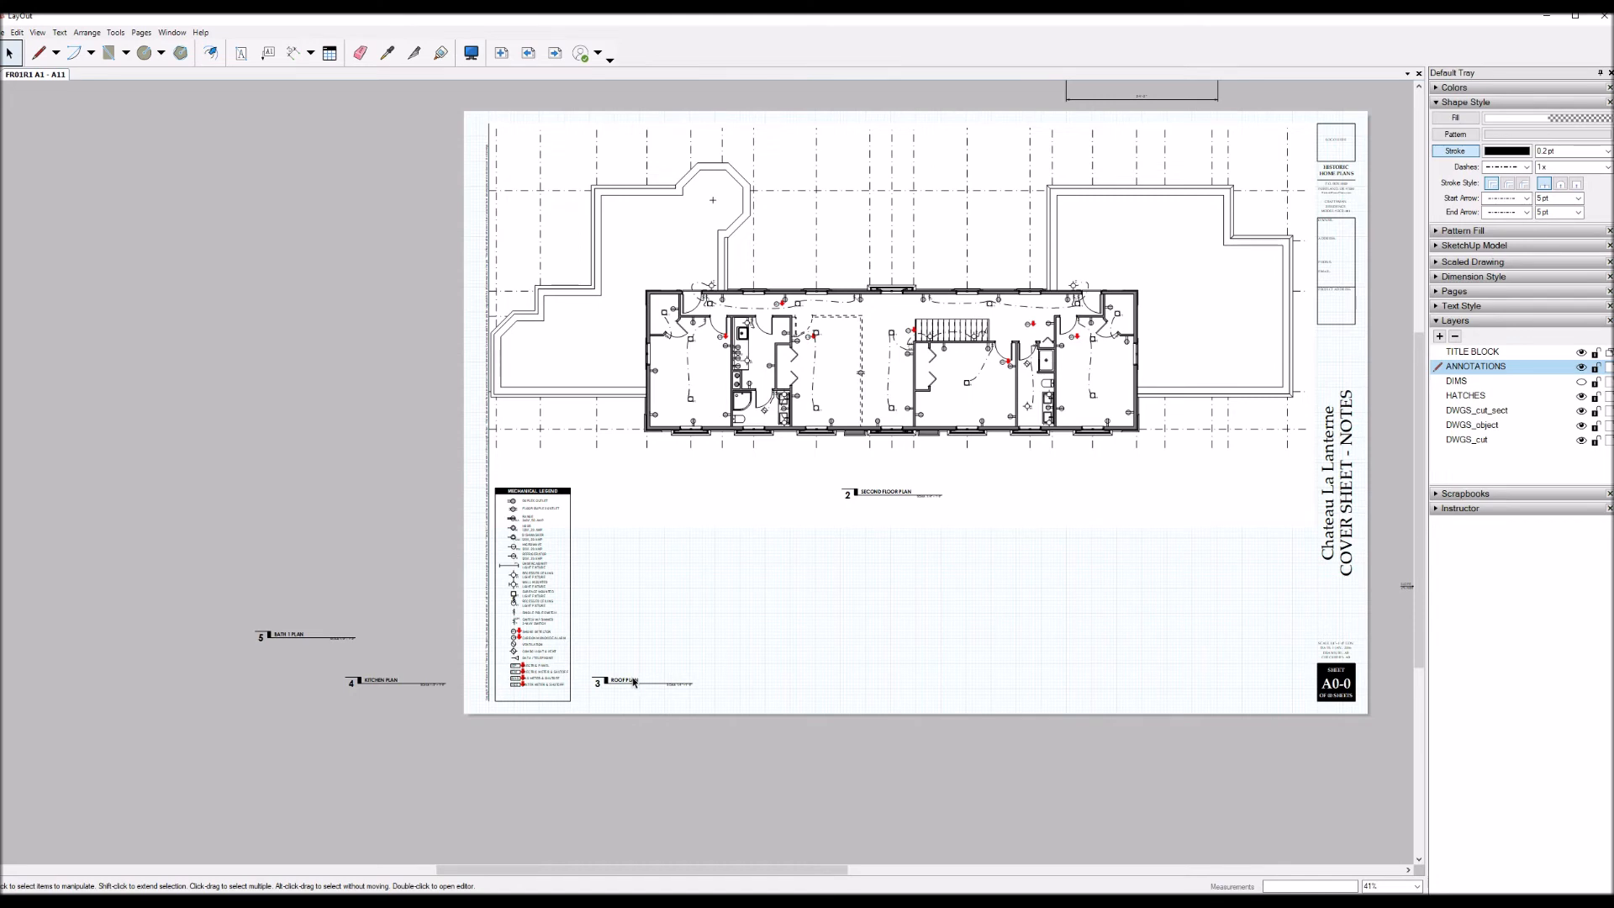
# Step: Examine the second floor electrical layout from Bedroom 2 across to Bedroom 4, including the fixtures and three-way switches at the stair
pyautogui.scroll(4, 945, 310)
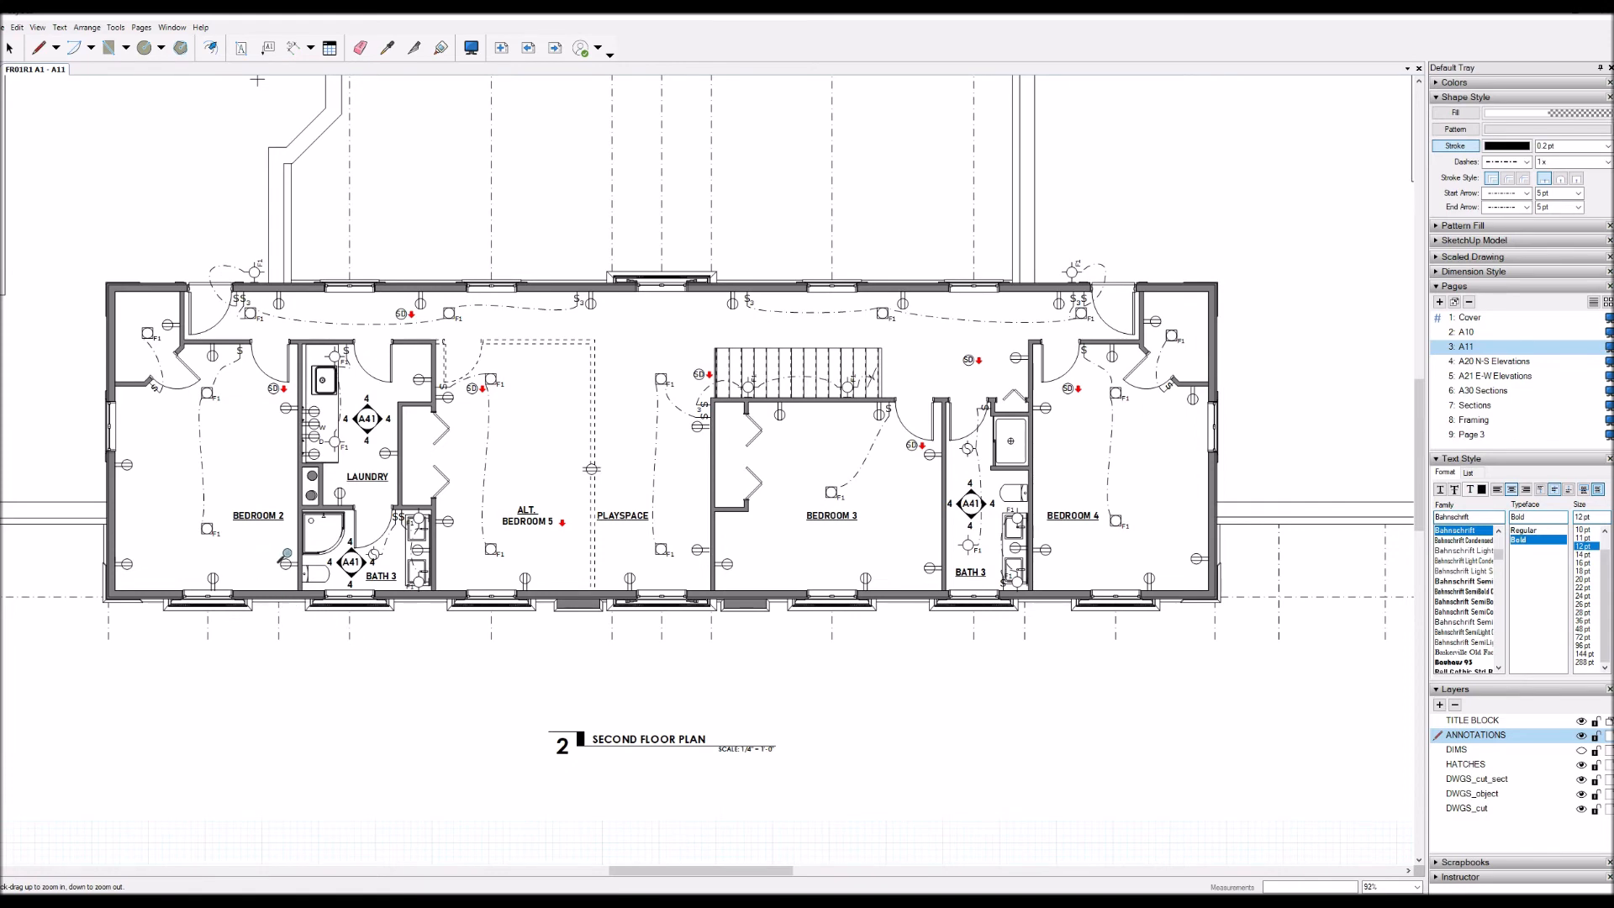
pyautogui.scroll(-1, 252, 547)
pyautogui.scroll(-1, 252, 572)
pyautogui.press('space')
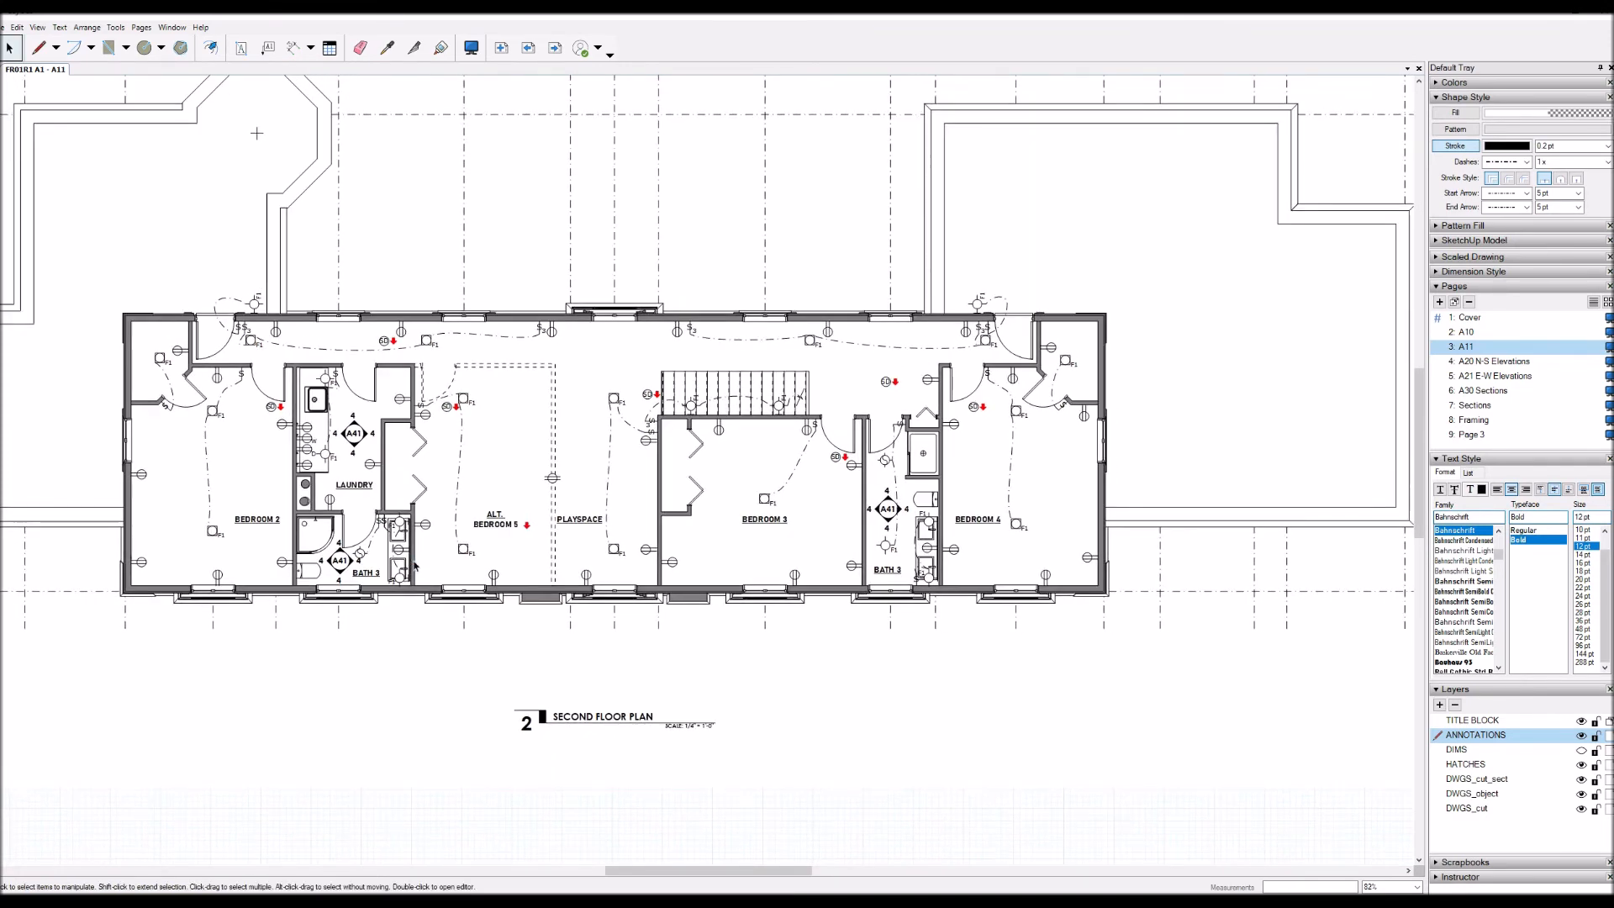
pyautogui.press('h')
pyautogui.moveTo(255, 537); pyautogui.dragTo(673, 410)
pyautogui.press('z')
pyautogui.press('h')
pyautogui.moveTo(794, 300); pyautogui.dragTo(748, 342)
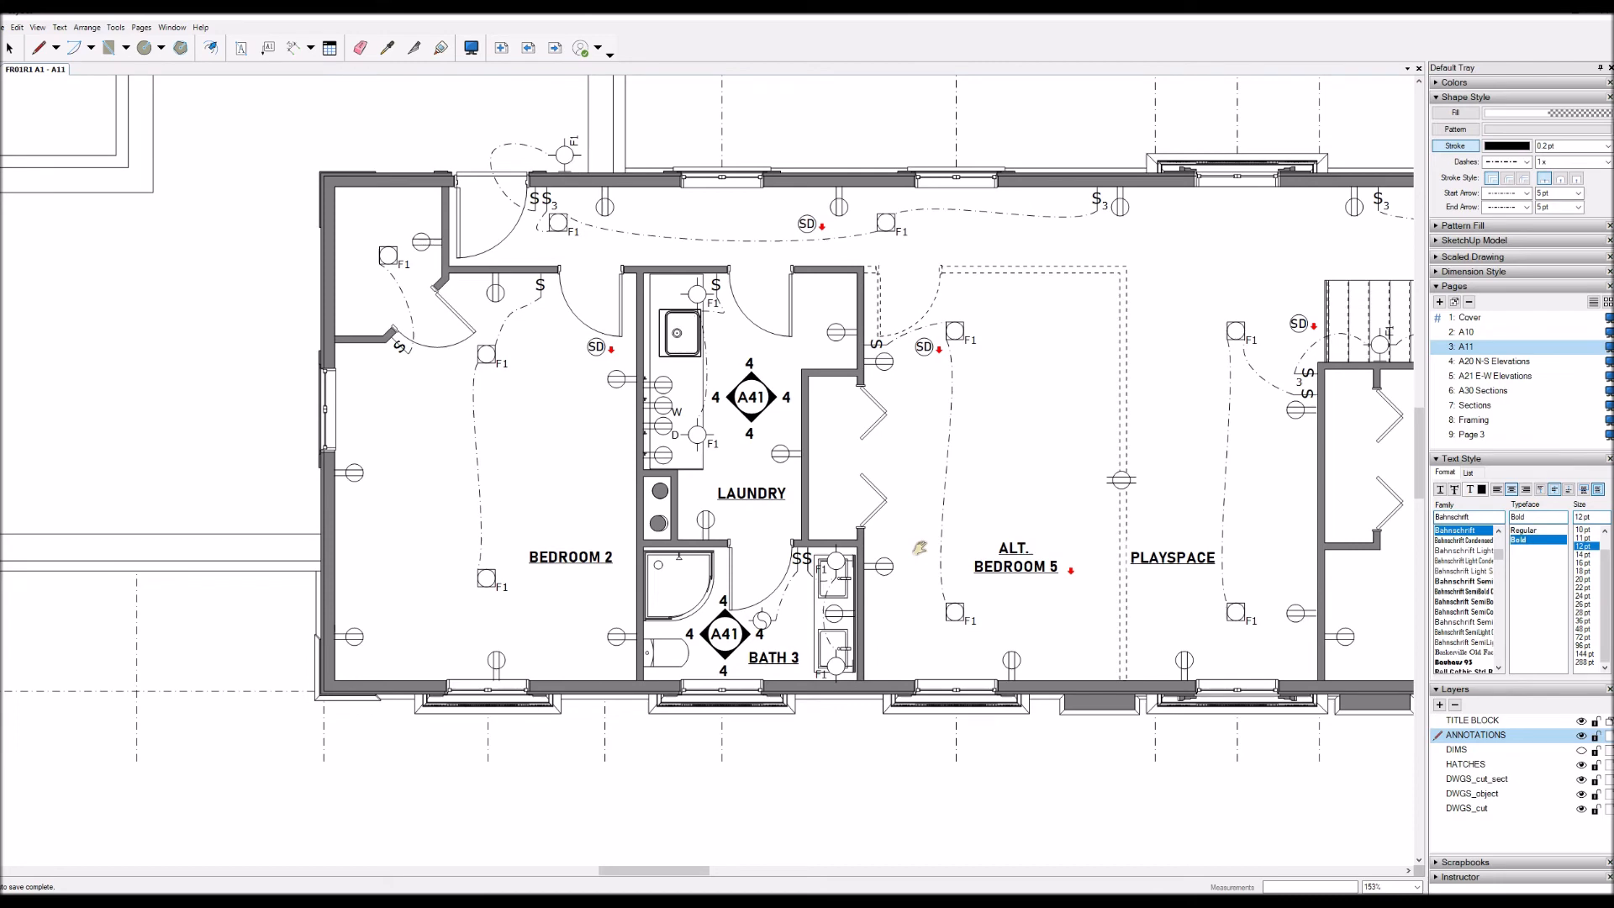
pyautogui.moveTo(1042, 503); pyautogui.dragTo(788, 508)
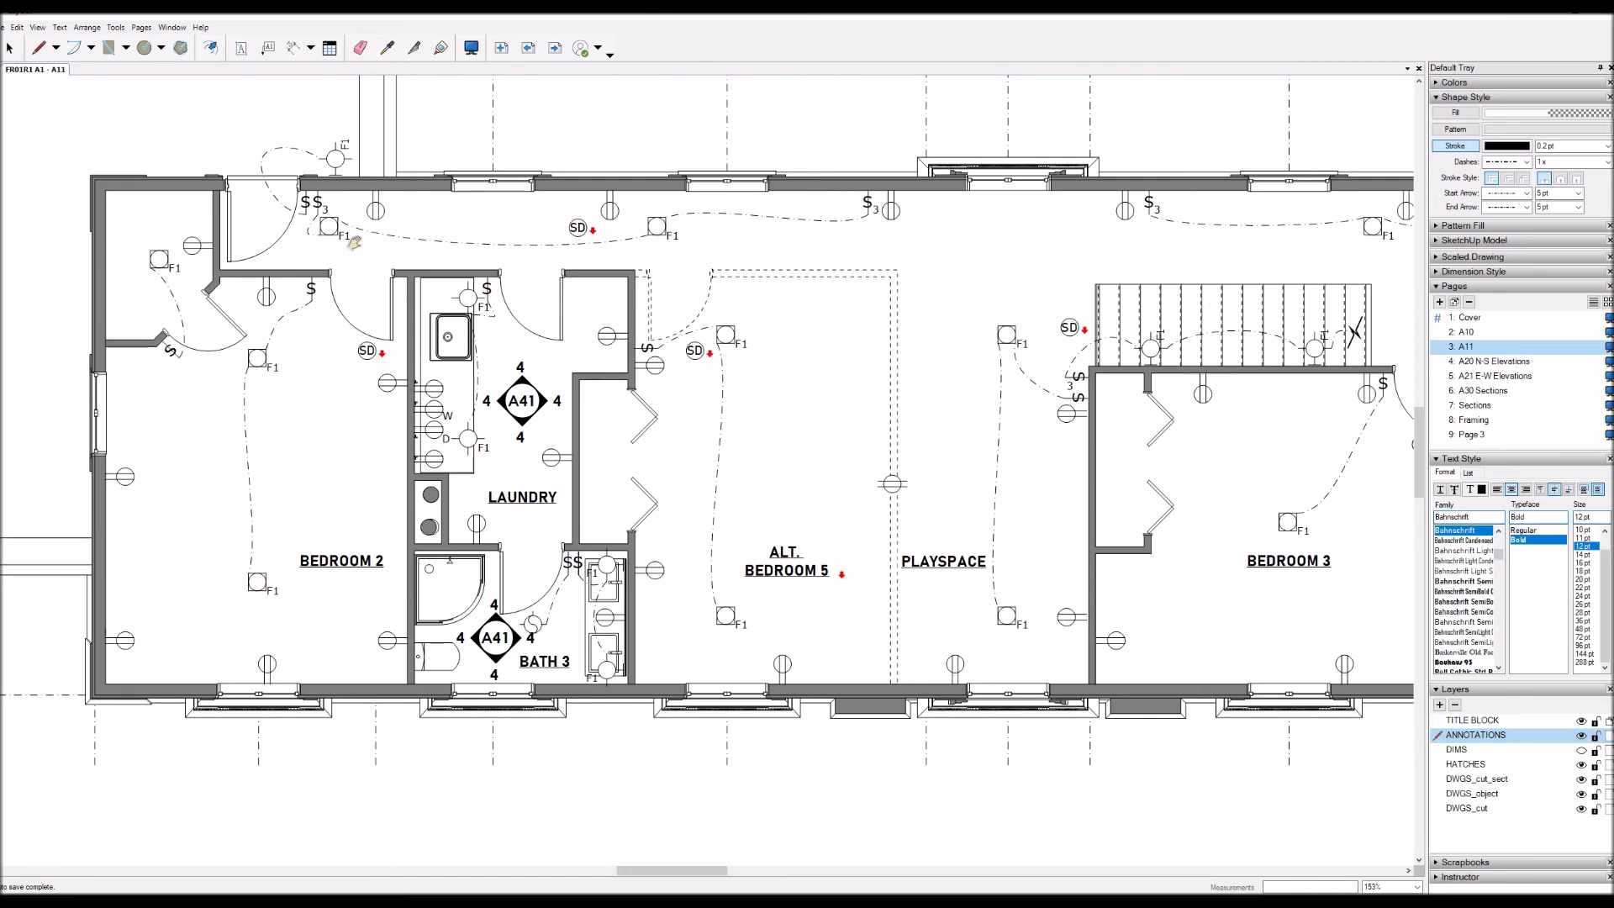
pyautogui.moveTo(958, 339); pyautogui.dragTo(376, 367)
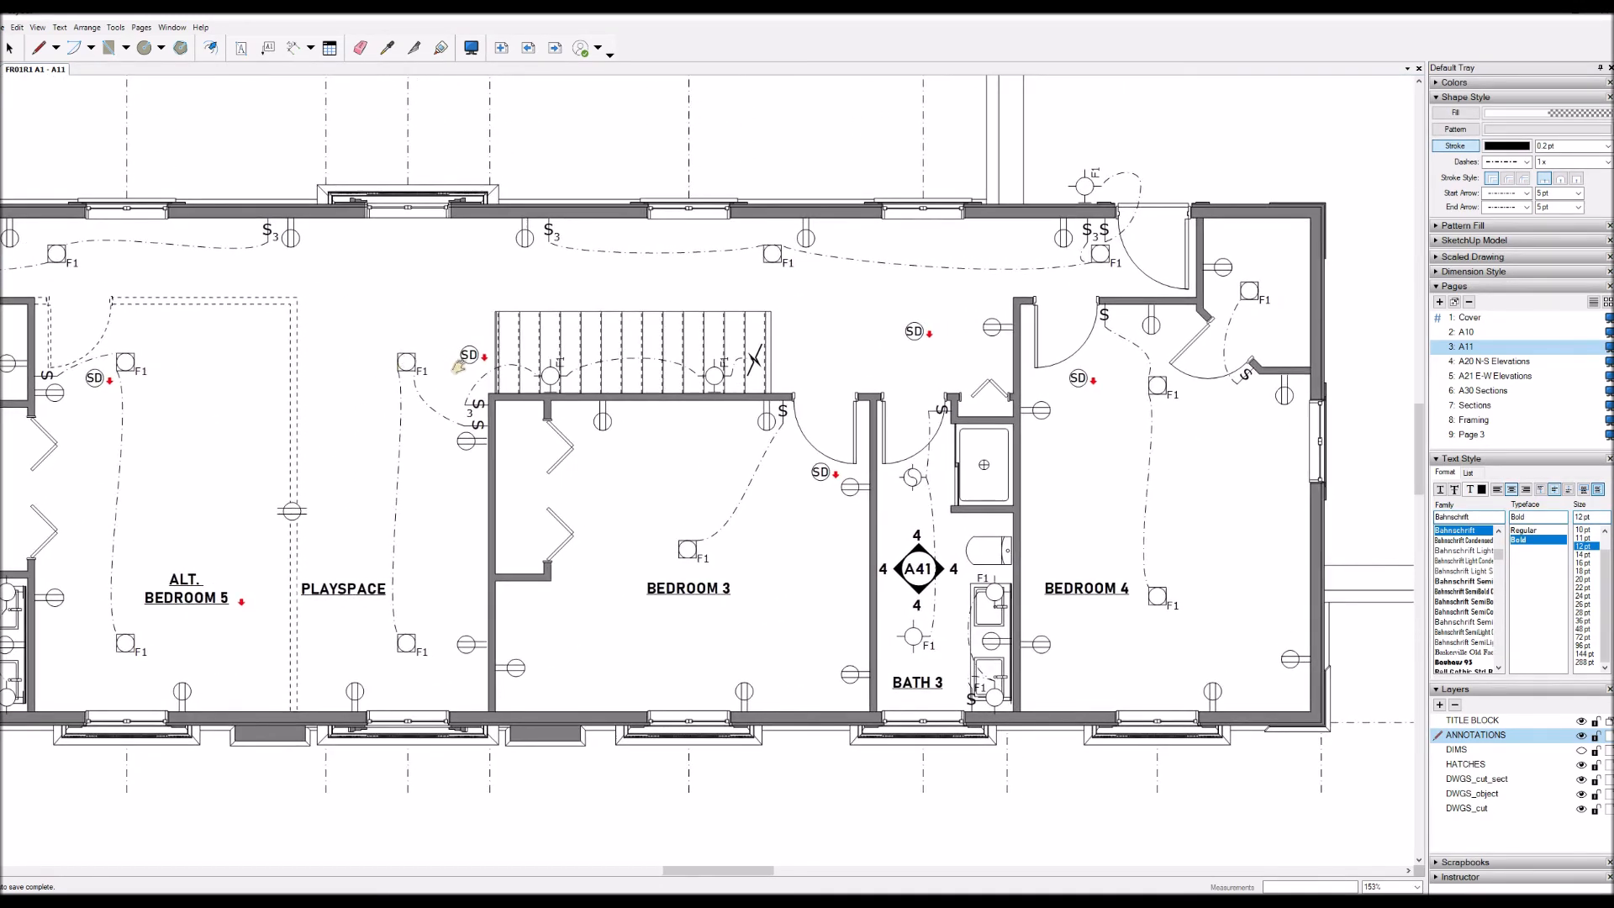
pyautogui.click(474, 407)
# Step: Open page A10 and examine the first floor wiring around the stair, kitchen, family room, utility room and garage
pyautogui.click(1463, 333)
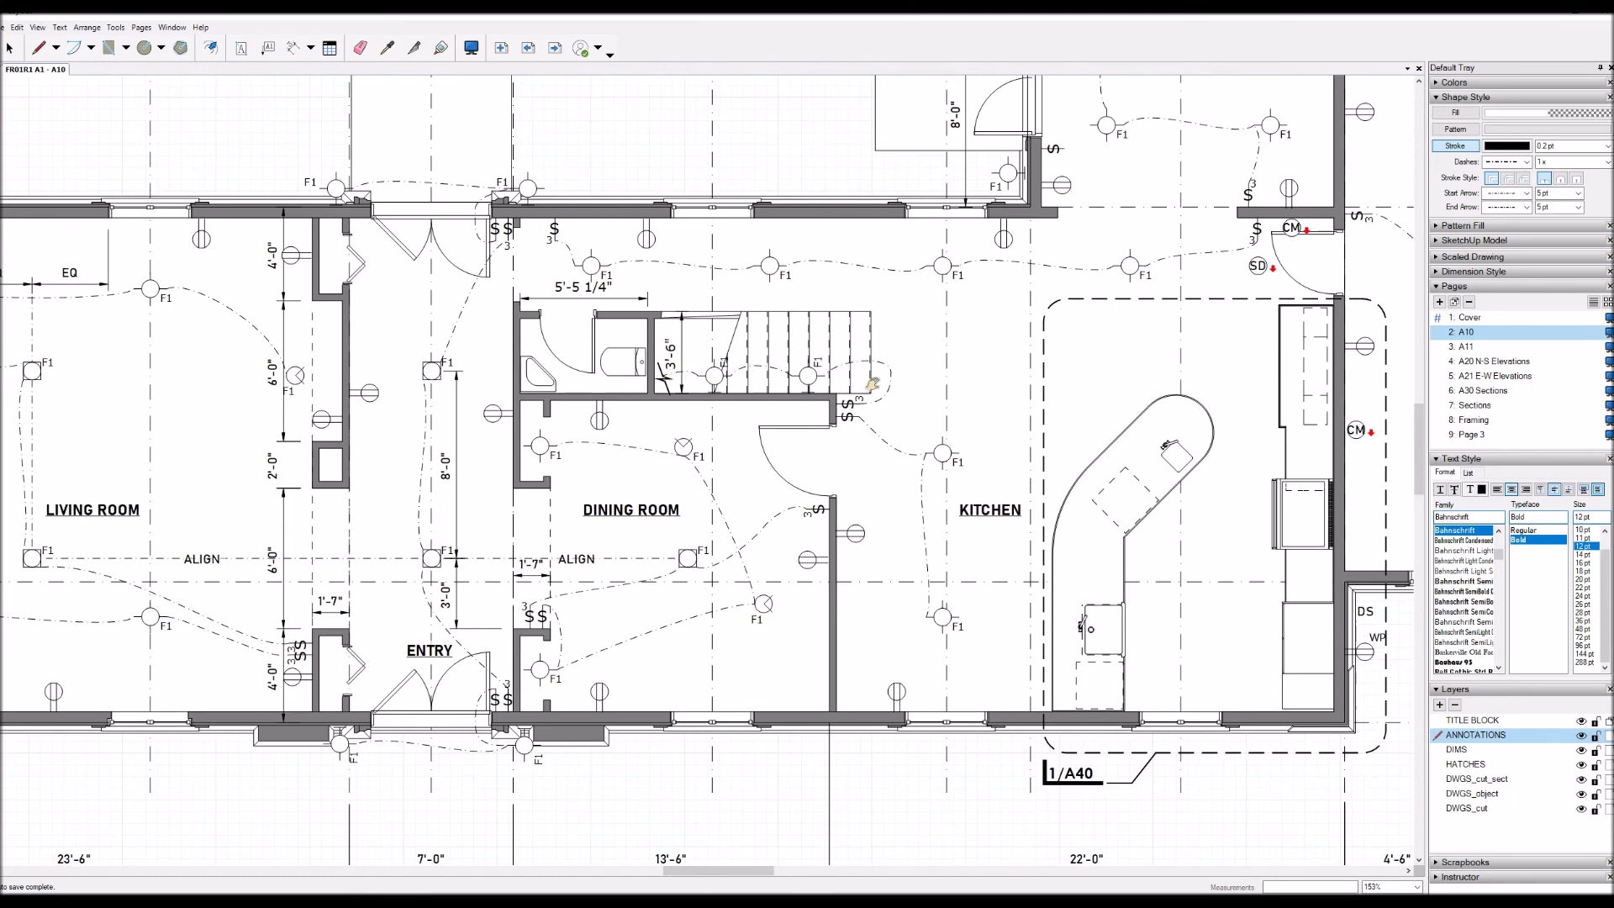
pyautogui.moveTo(852, 409); pyautogui.dragTo(845, 505)
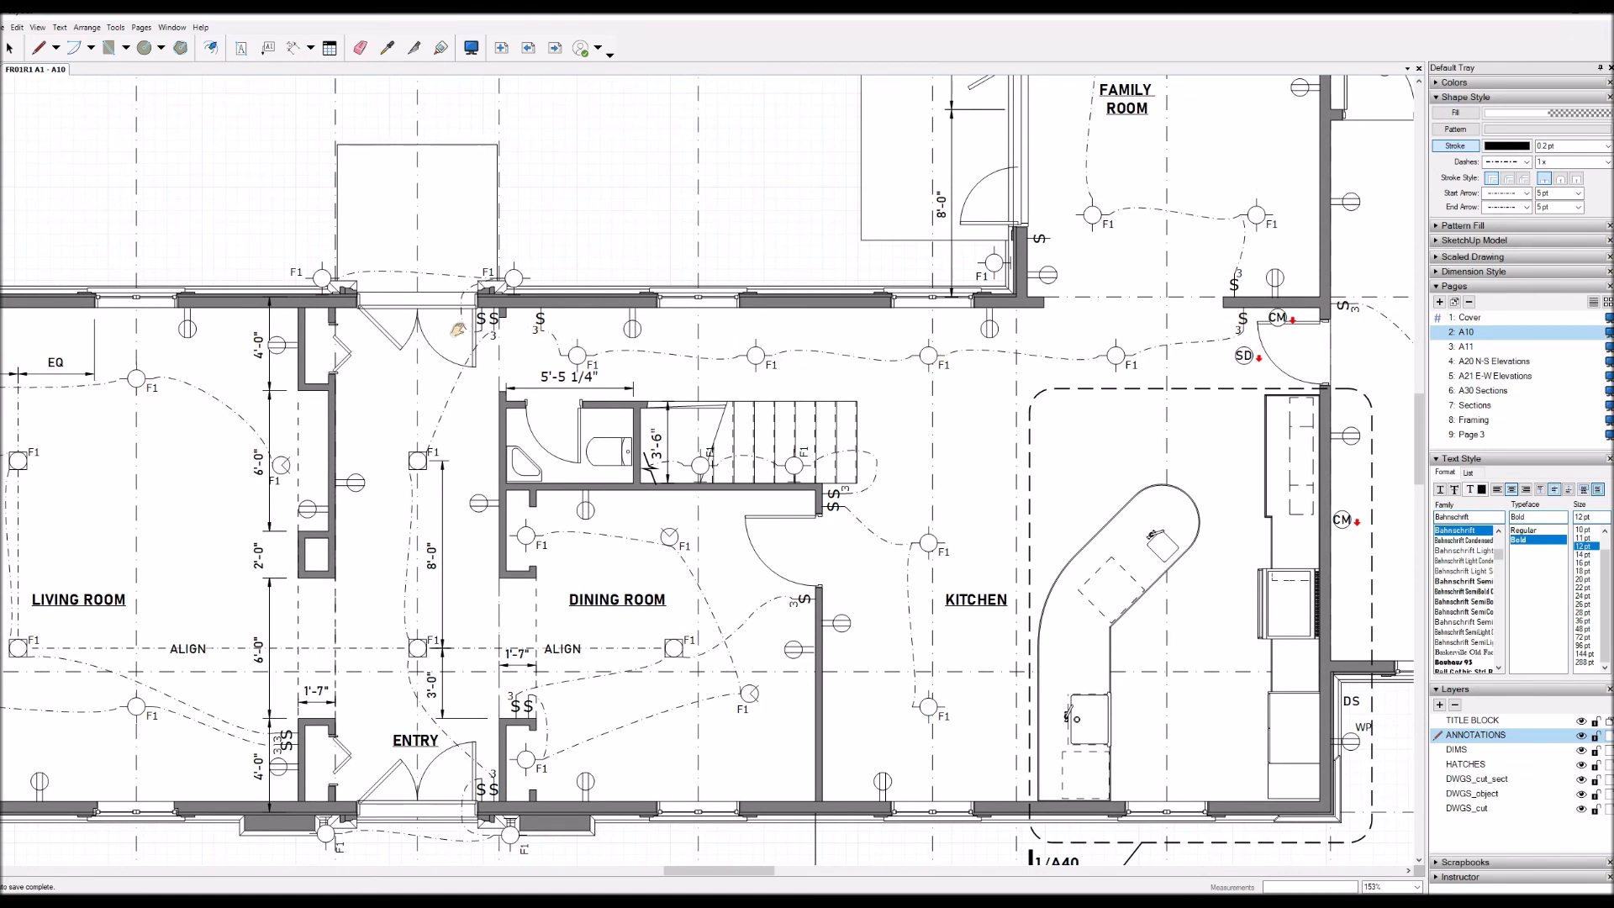
pyautogui.scroll(-1, 837, 369)
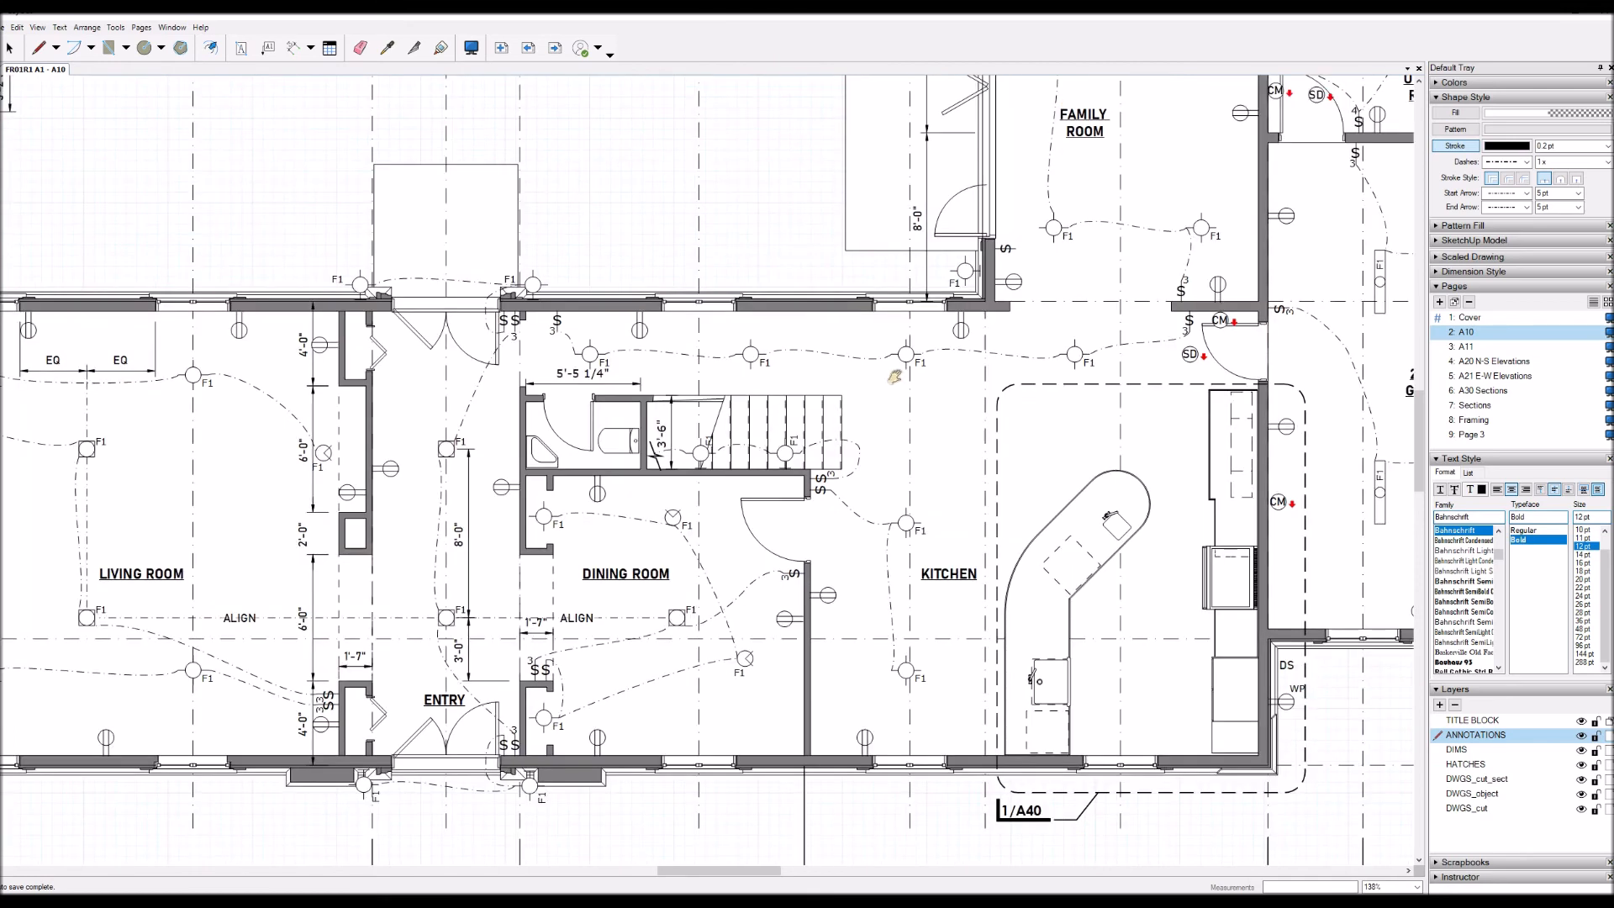
pyautogui.scroll(-1, 903, 378)
pyautogui.scroll(-1, 909, 380)
pyautogui.moveTo(909, 401); pyautogui.dragTo(903, 454)
pyautogui.moveTo(881, 465); pyautogui.dragTo(650, 472, button='middle')
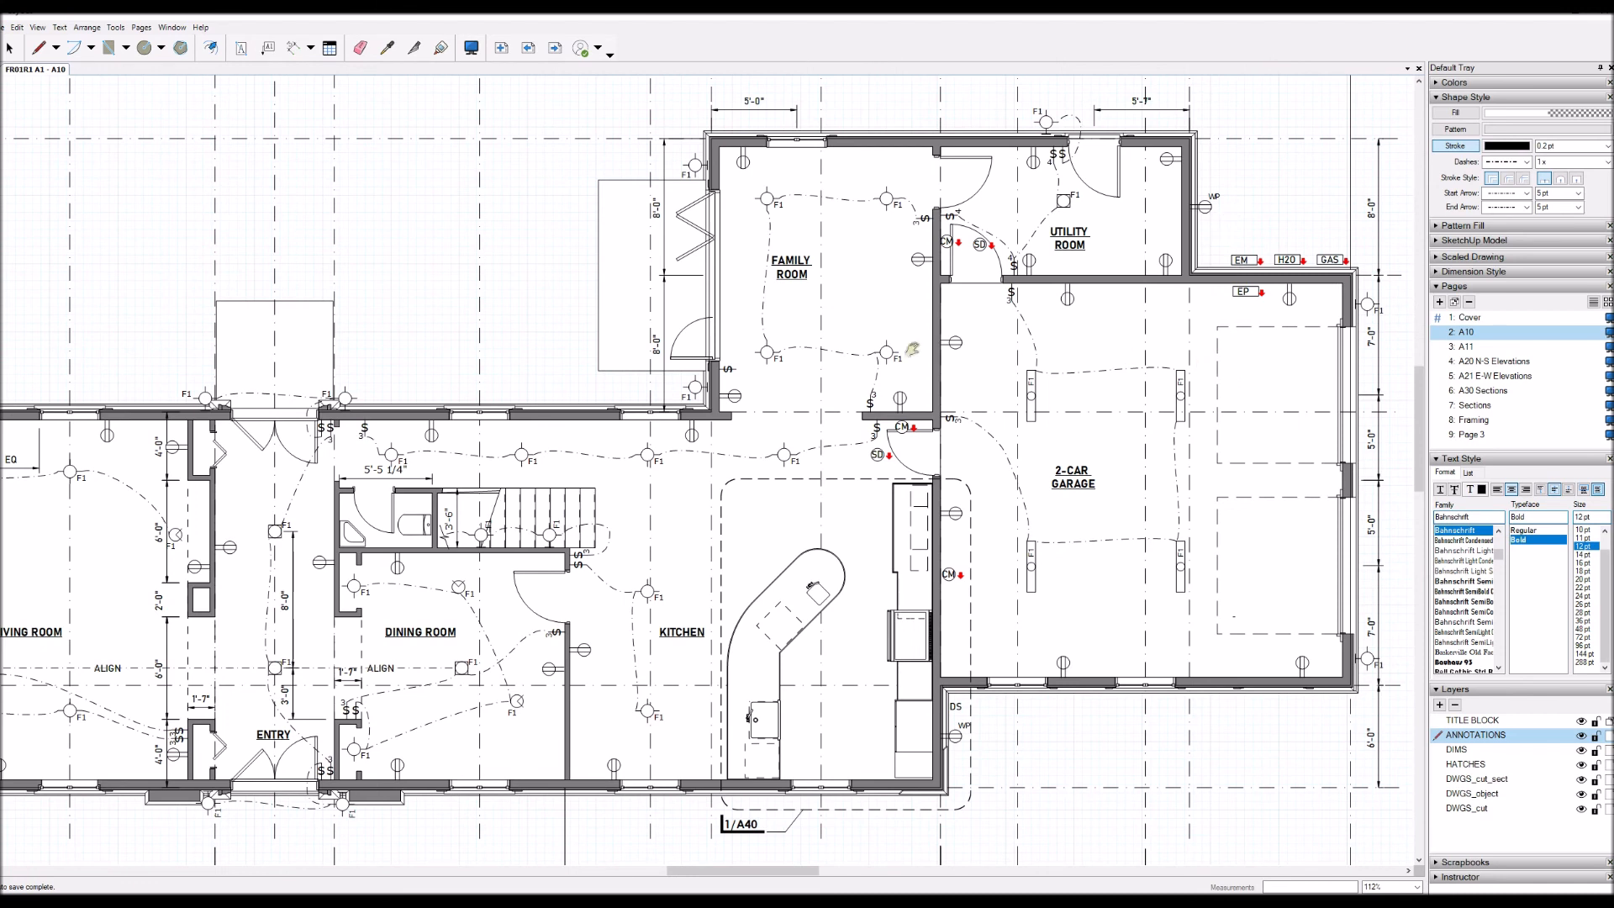
# Step: Examine the first floor wiring in the living room, study, dressing room and master suite, and review the whole plan
pyautogui.moveTo(822, 346); pyautogui.dragTo(1247, 347)
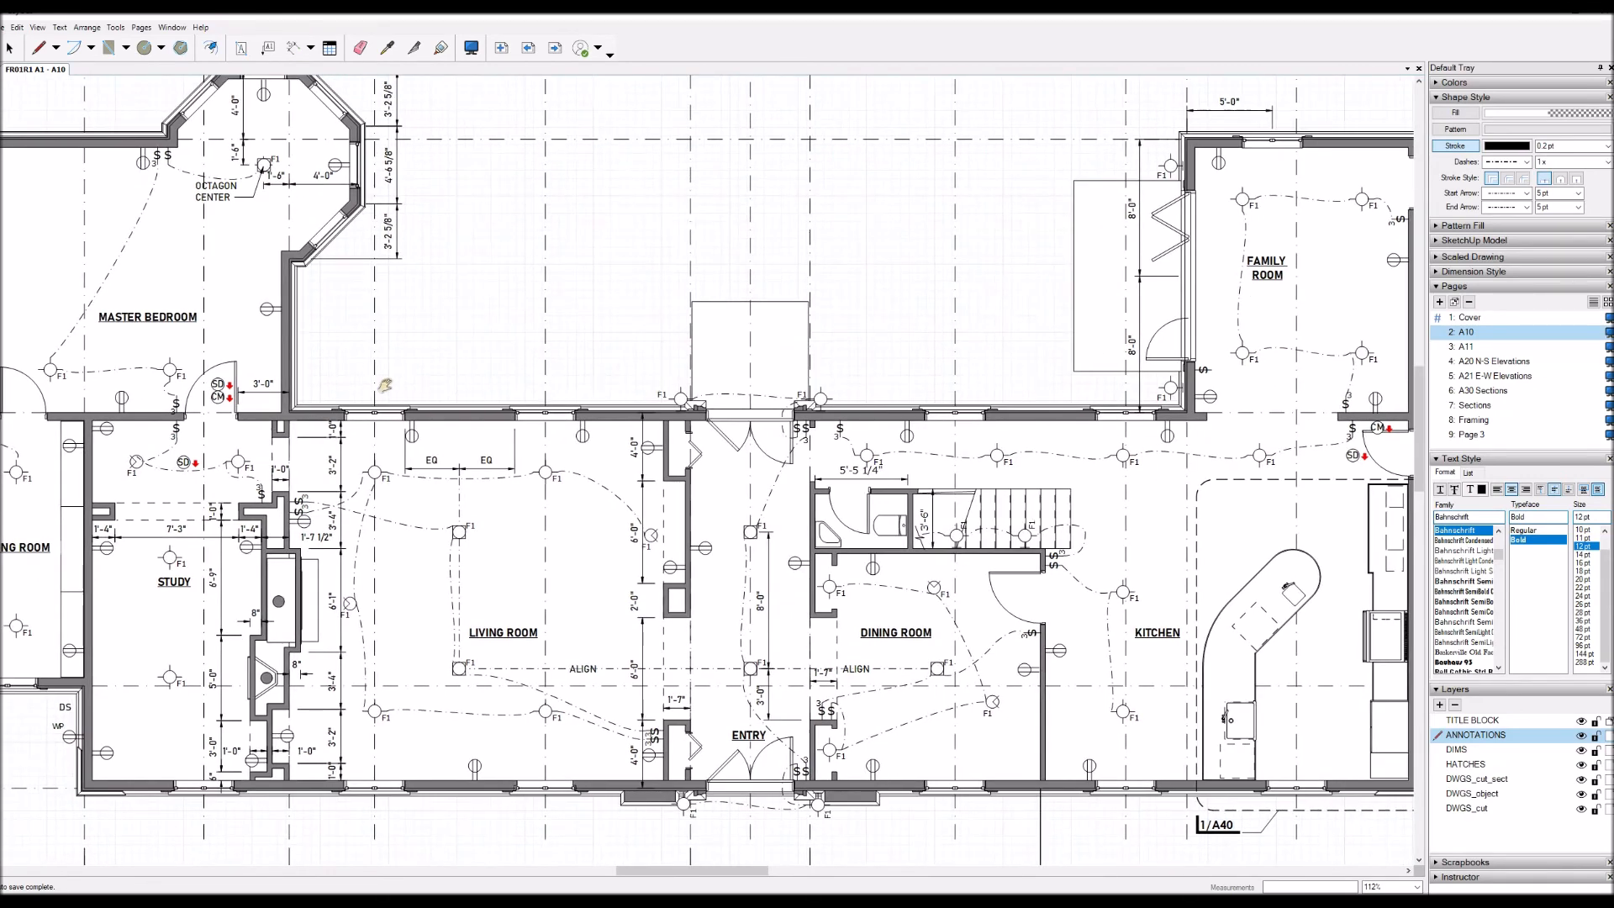
pyautogui.moveTo(492, 401); pyautogui.dragTo(736, 406)
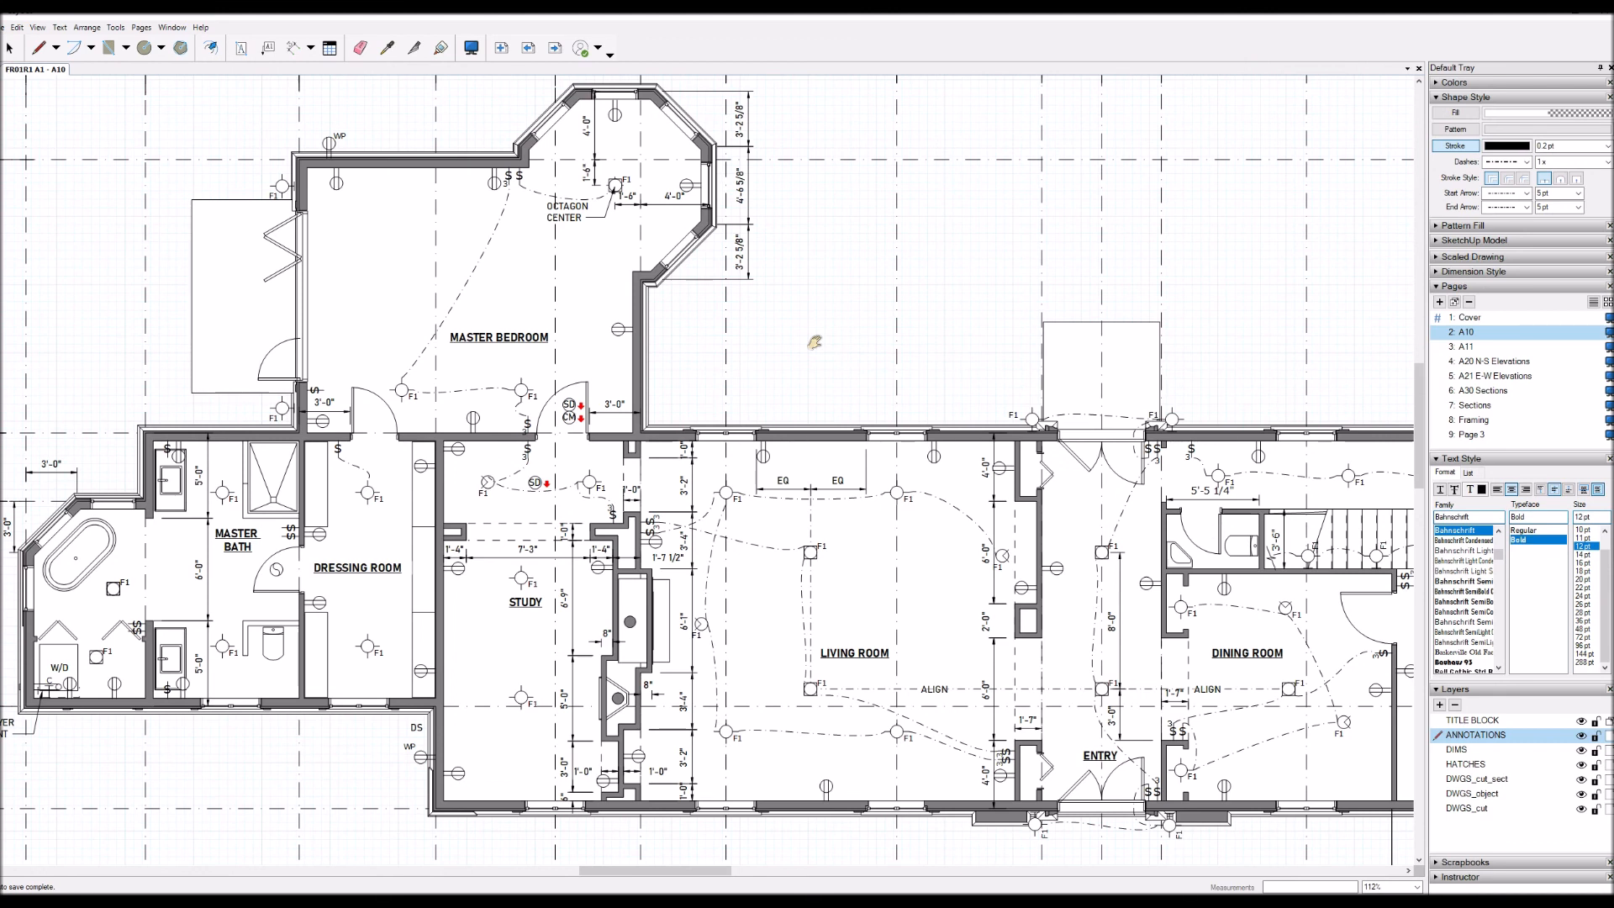
pyautogui.moveTo(814, 342); pyautogui.dragTo(854, 342)
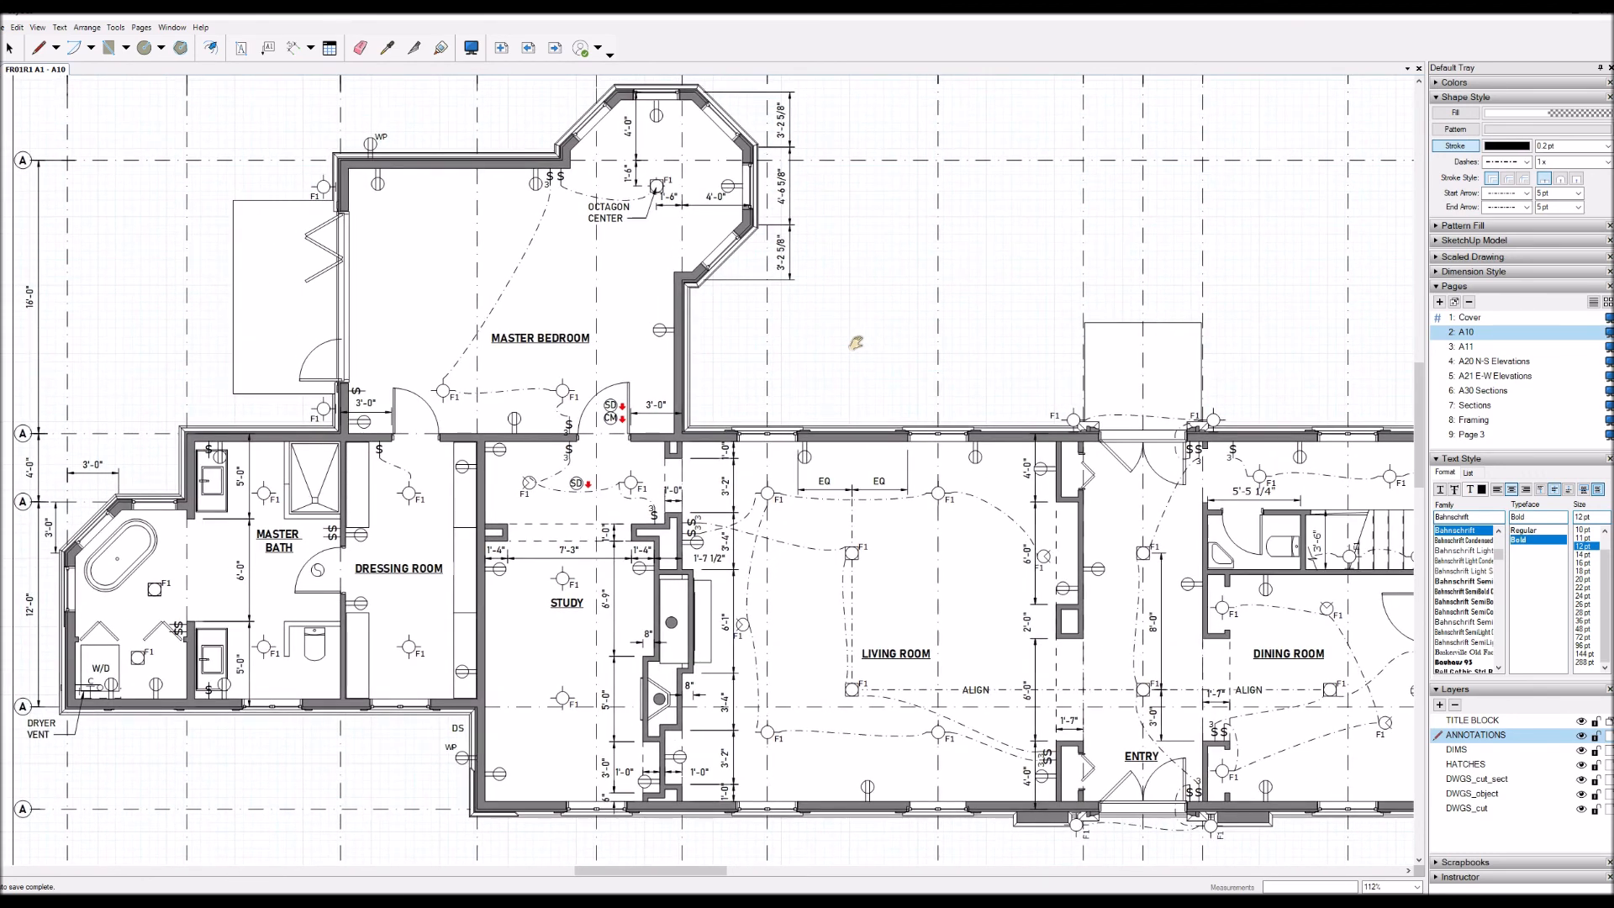
pyautogui.moveTo(835, 229); pyautogui.dragTo(842, 347)
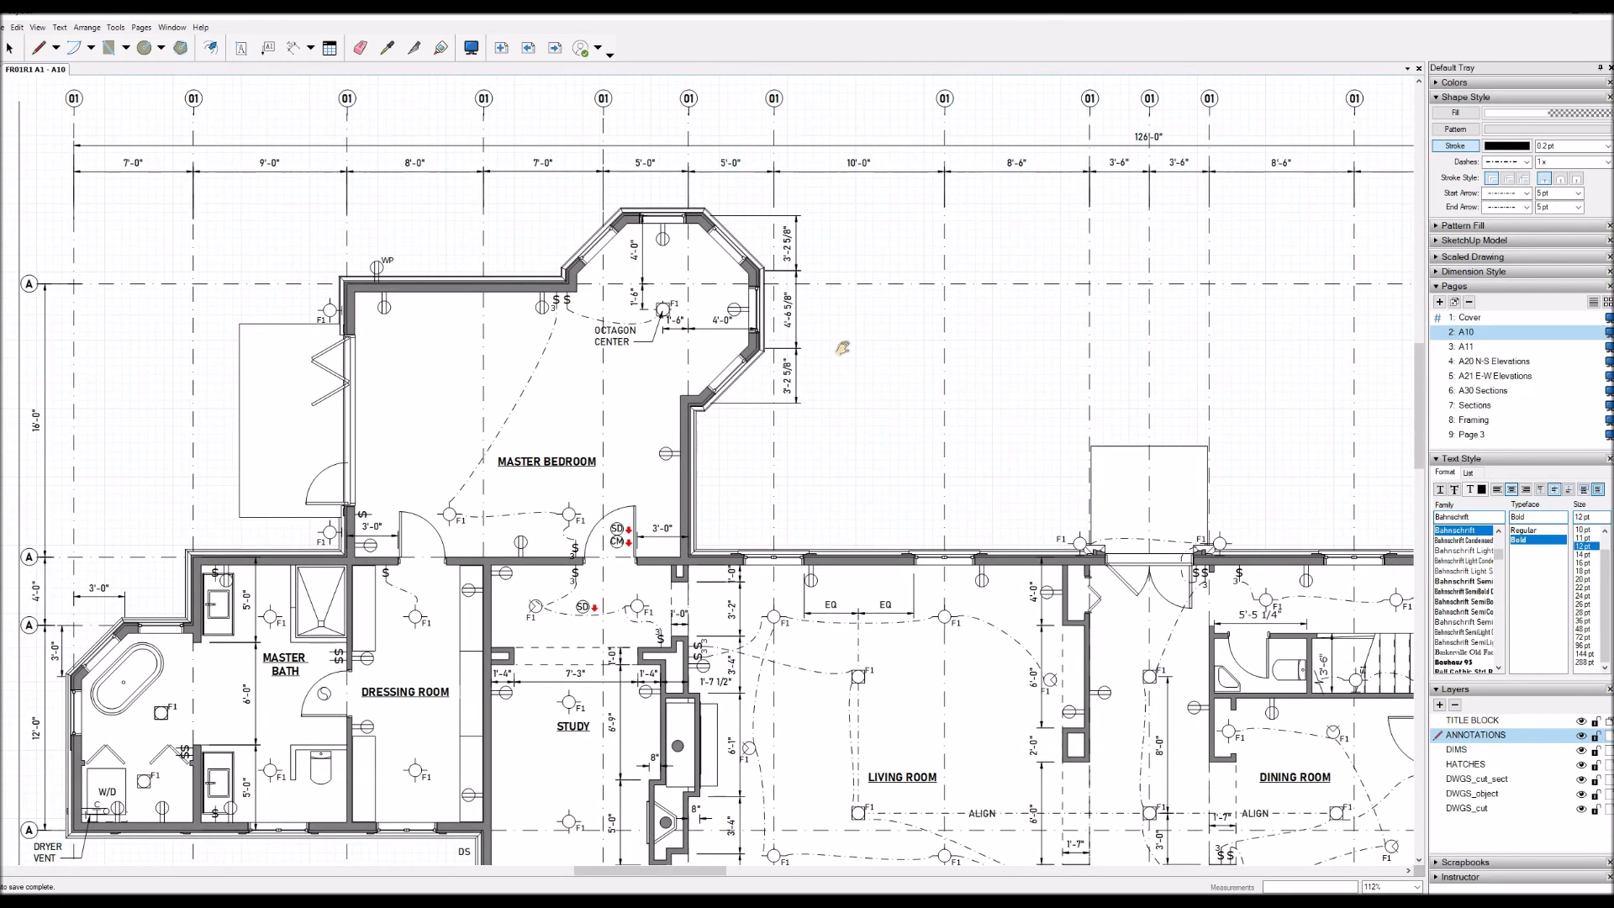
pyautogui.moveTo(841, 336); pyautogui.dragTo(807, 222)
pyautogui.scroll(-2, 387, 336)
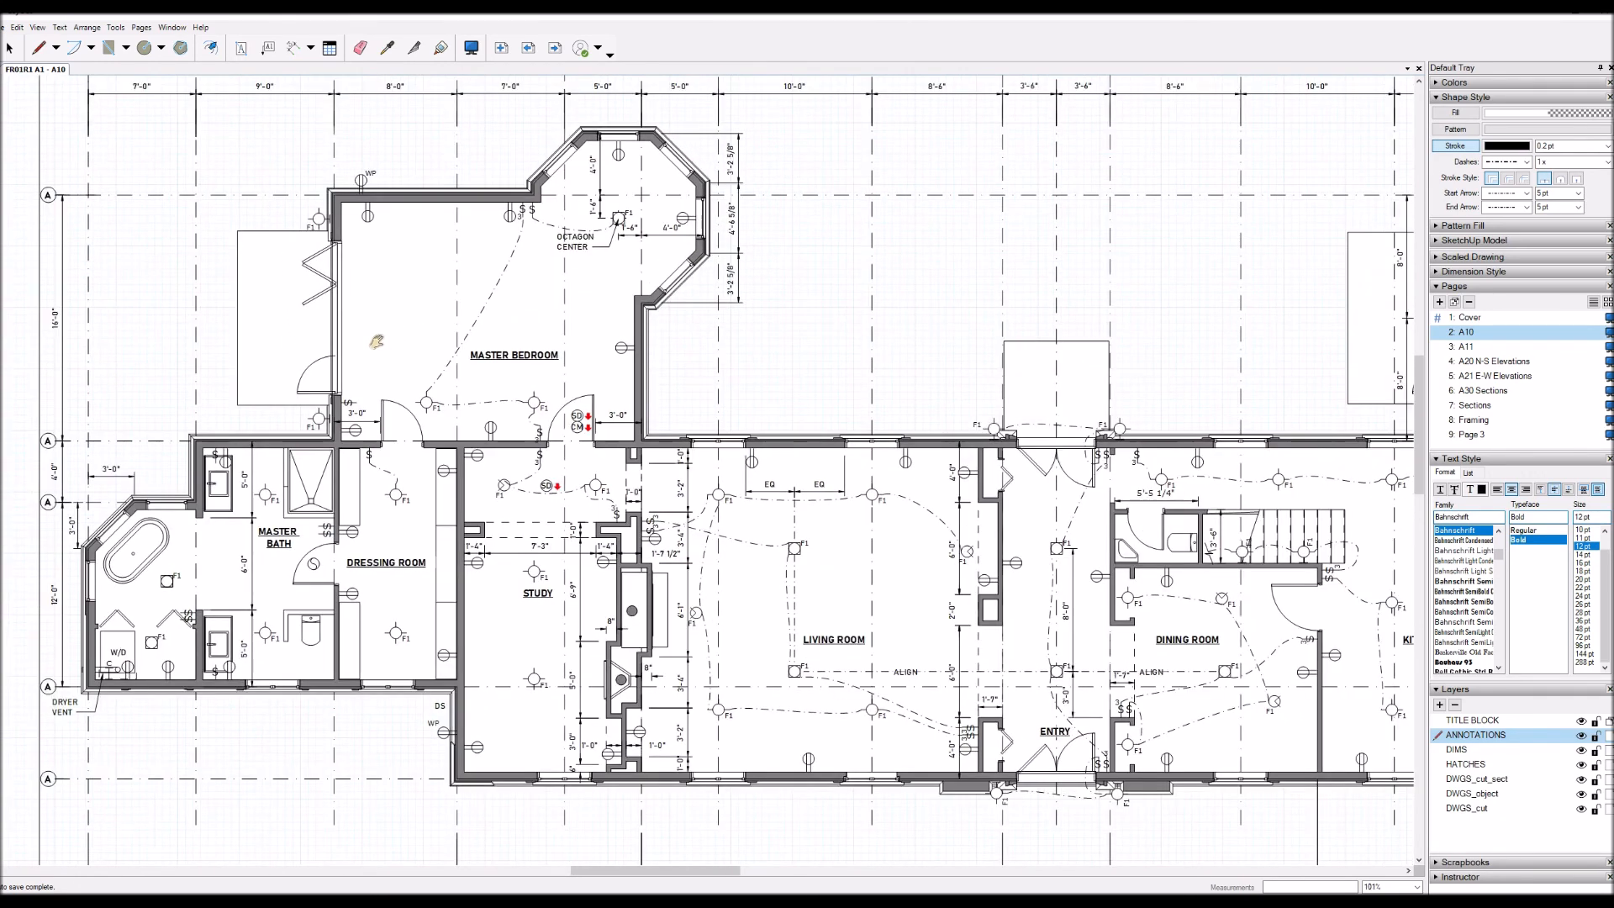
pyautogui.scroll(-1, 376, 342)
pyautogui.press('z')
pyautogui.moveTo(376, 342); pyautogui.dragTo(378, 384)
pyautogui.scroll(-1, 375, 393)
pyautogui.scroll(-1, 465, 387)
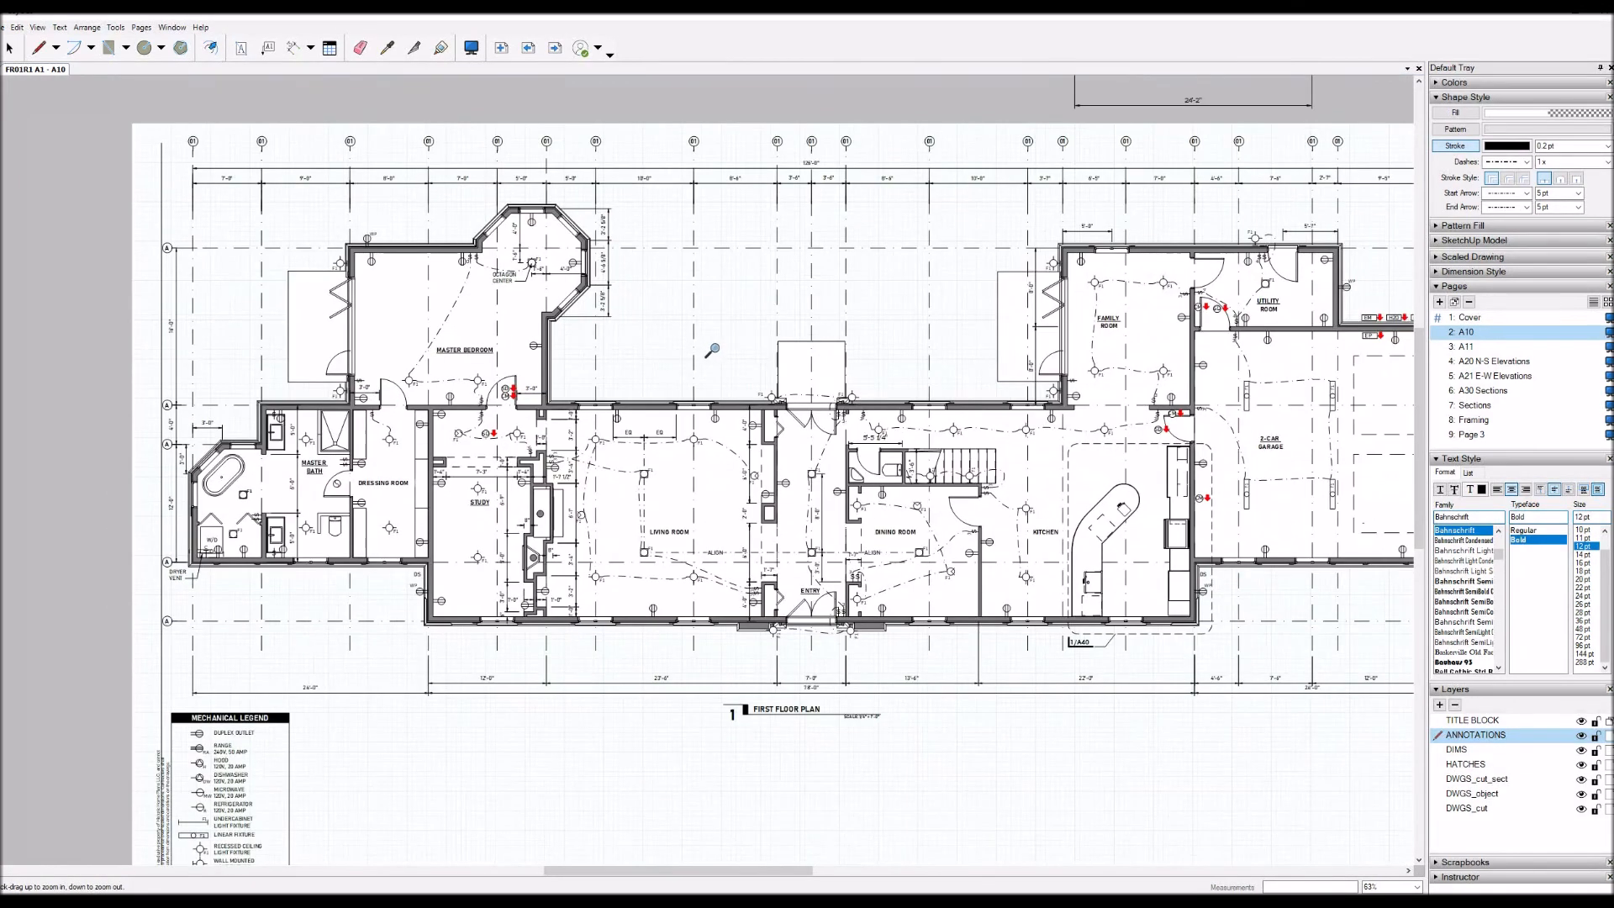
pyautogui.press('h')
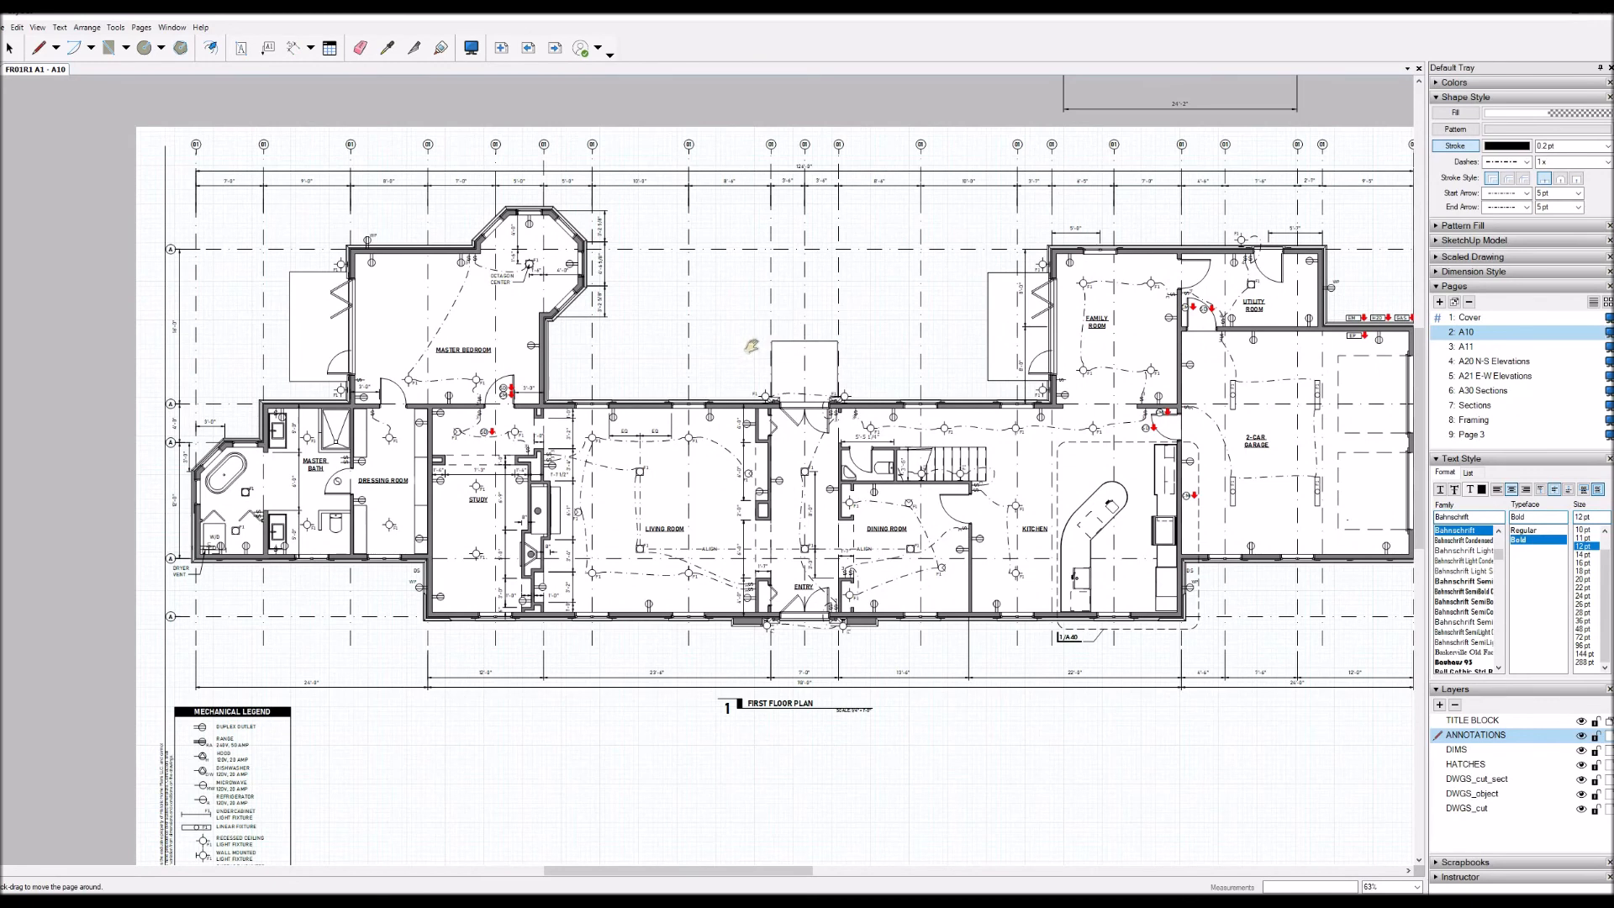
pyautogui.moveTo(743, 351); pyautogui.dragTo(715, 361)
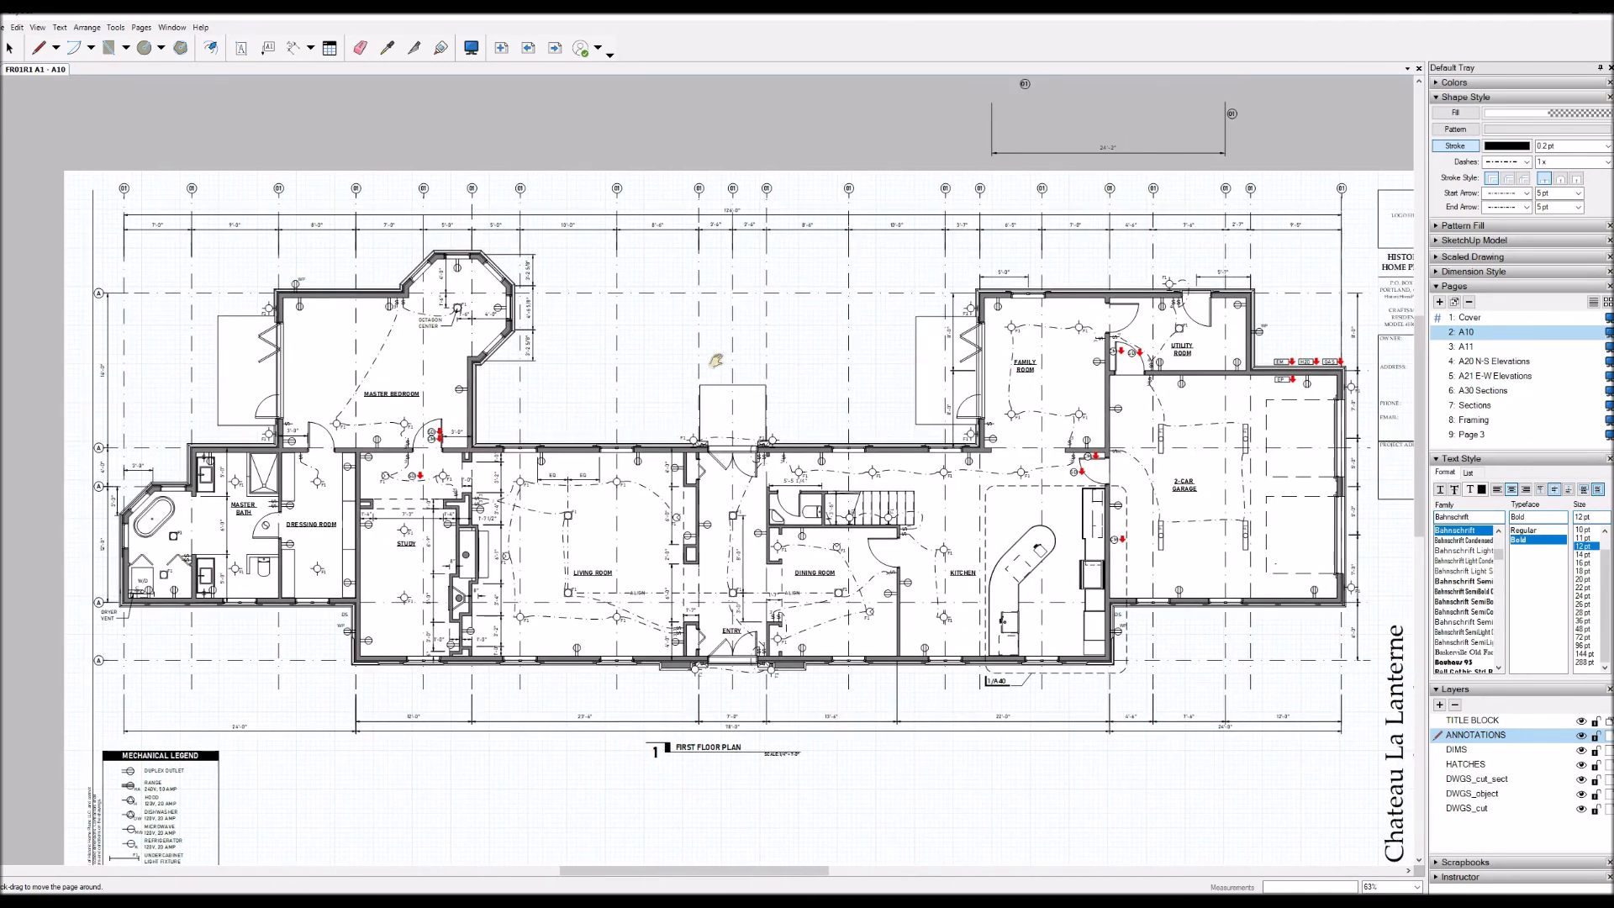